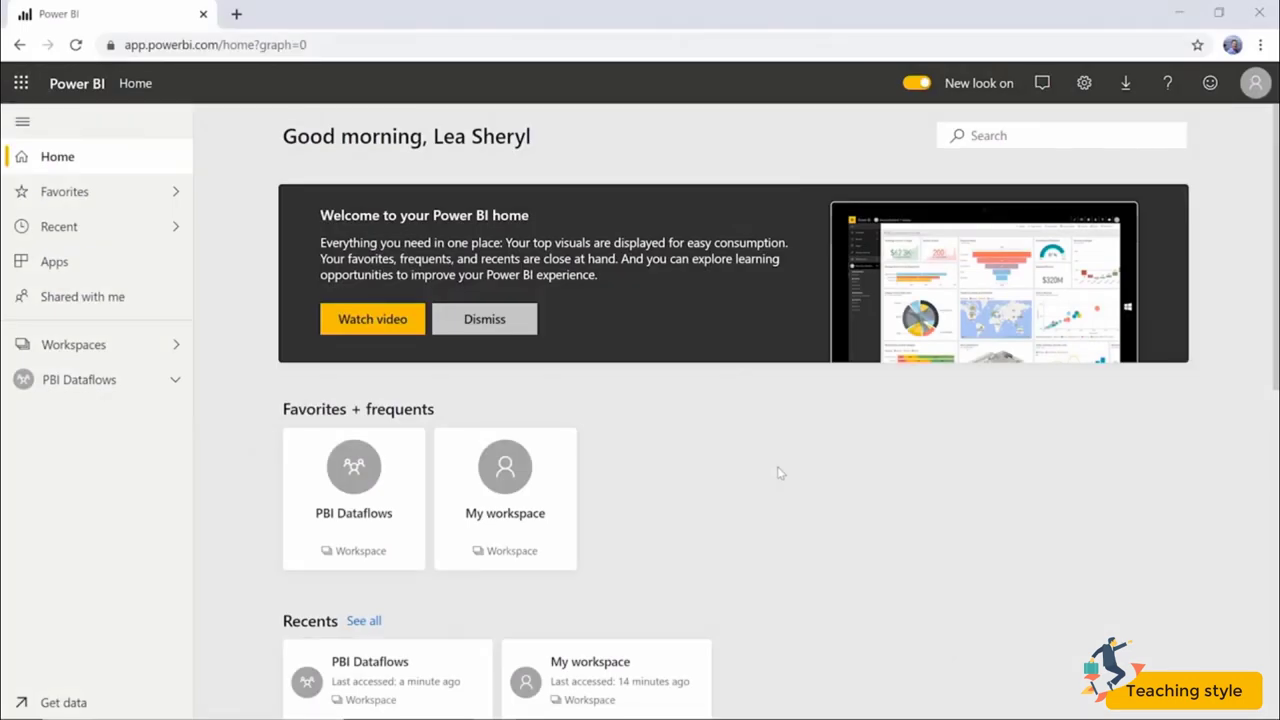
Open Manage gateways from the Settings menu to see the empty Gateways page.
left_click(1094, 78)
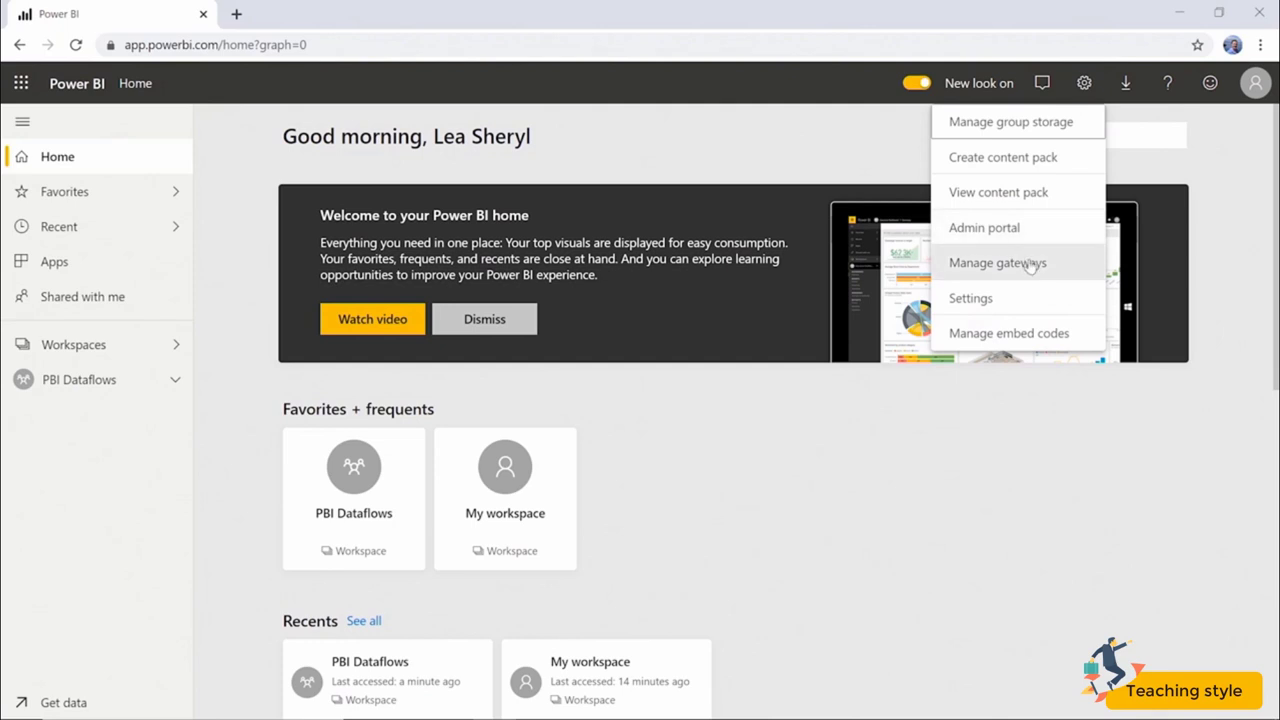
left_click(1030, 265)
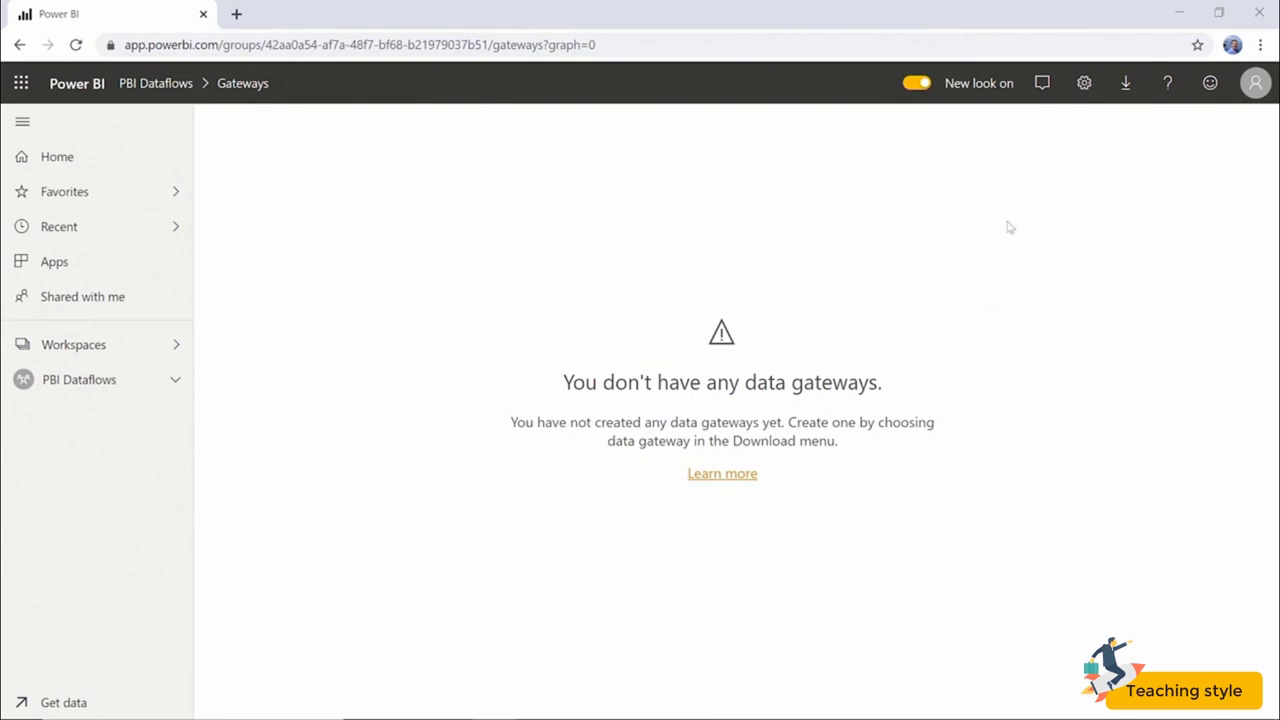
Open the Data Gateway download page from the Download menu in a new tab.
left_click(1138, 90)
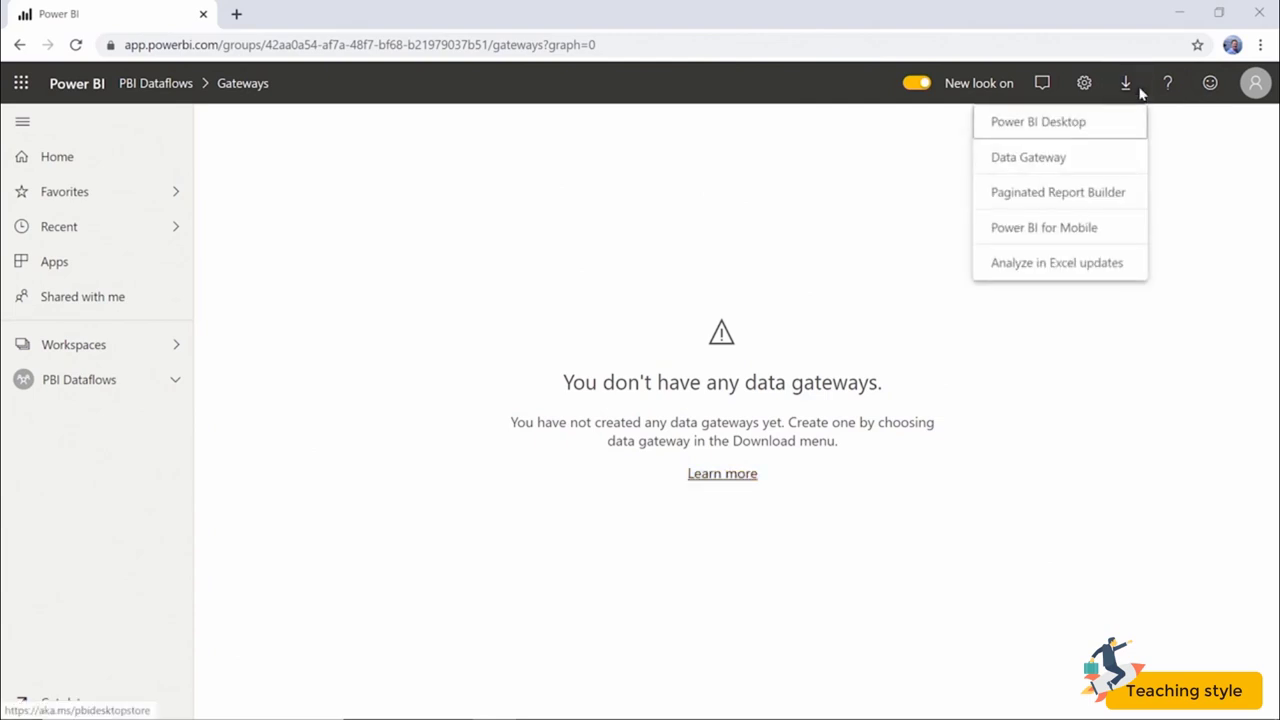
left_click(1102, 163)
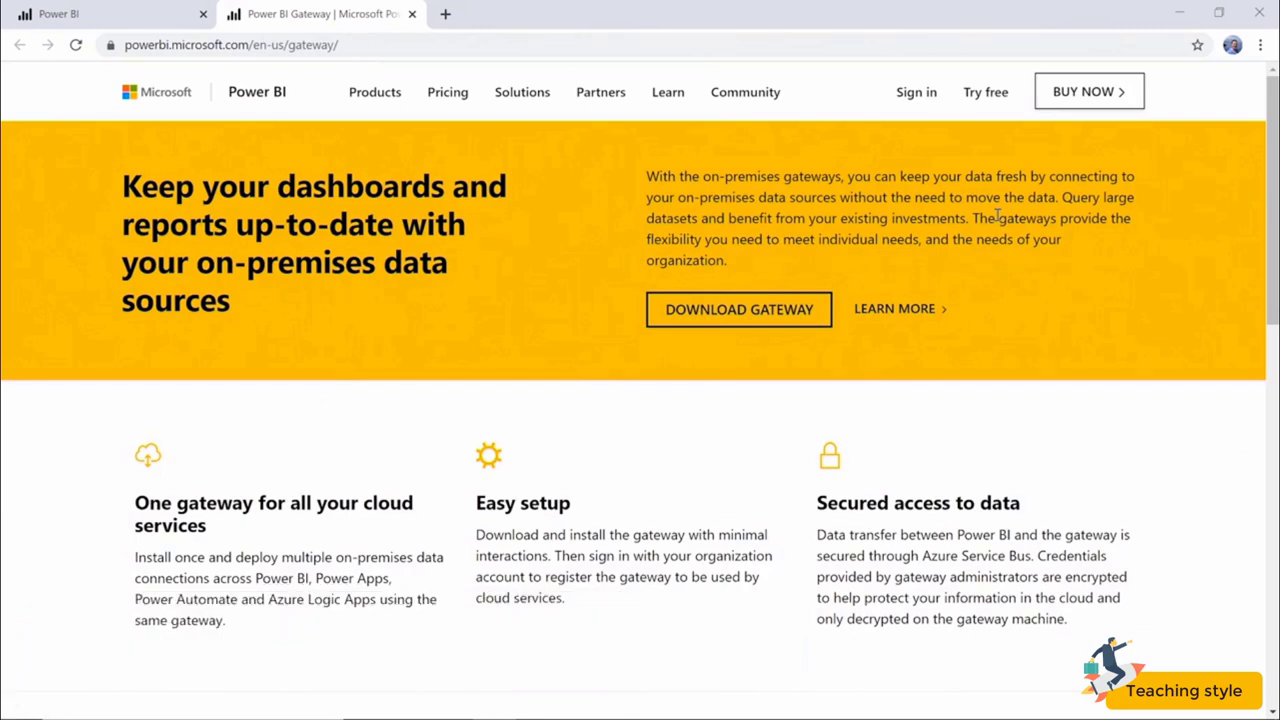
Download and run the gateway installer, keeping the recommended On-premises data gateway type.
left_click(757, 327)
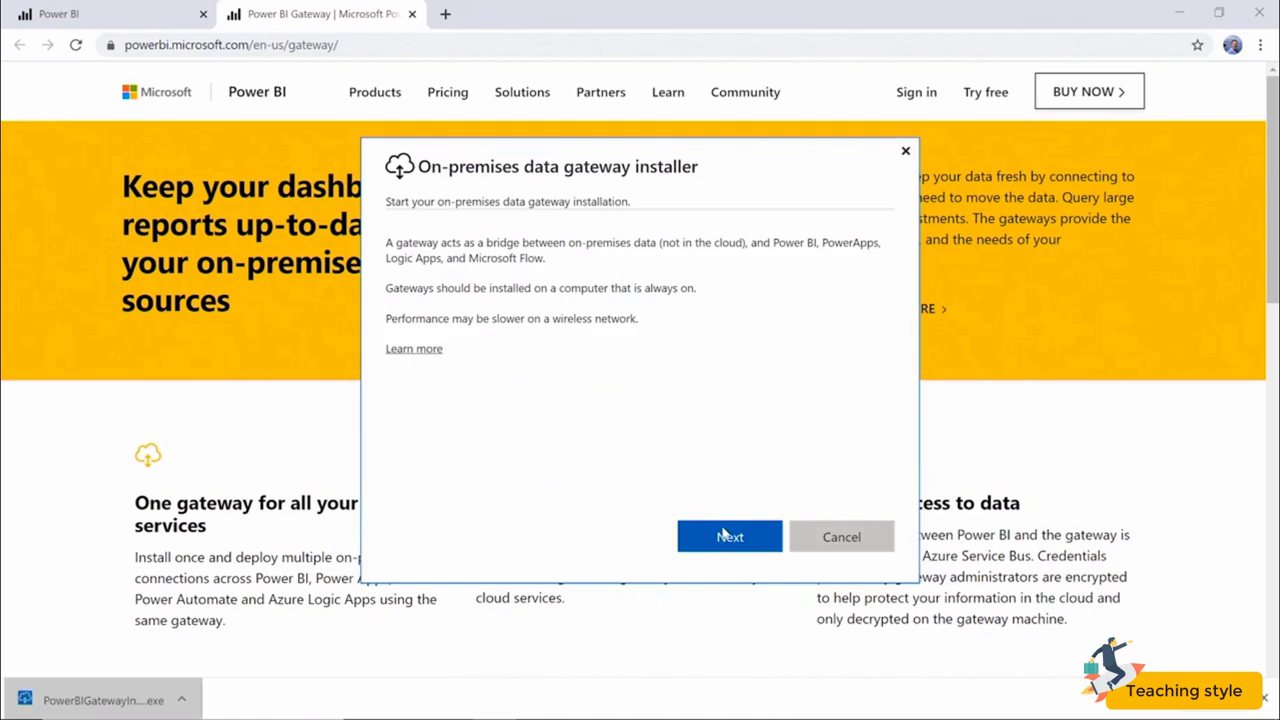
left_click(724, 540)
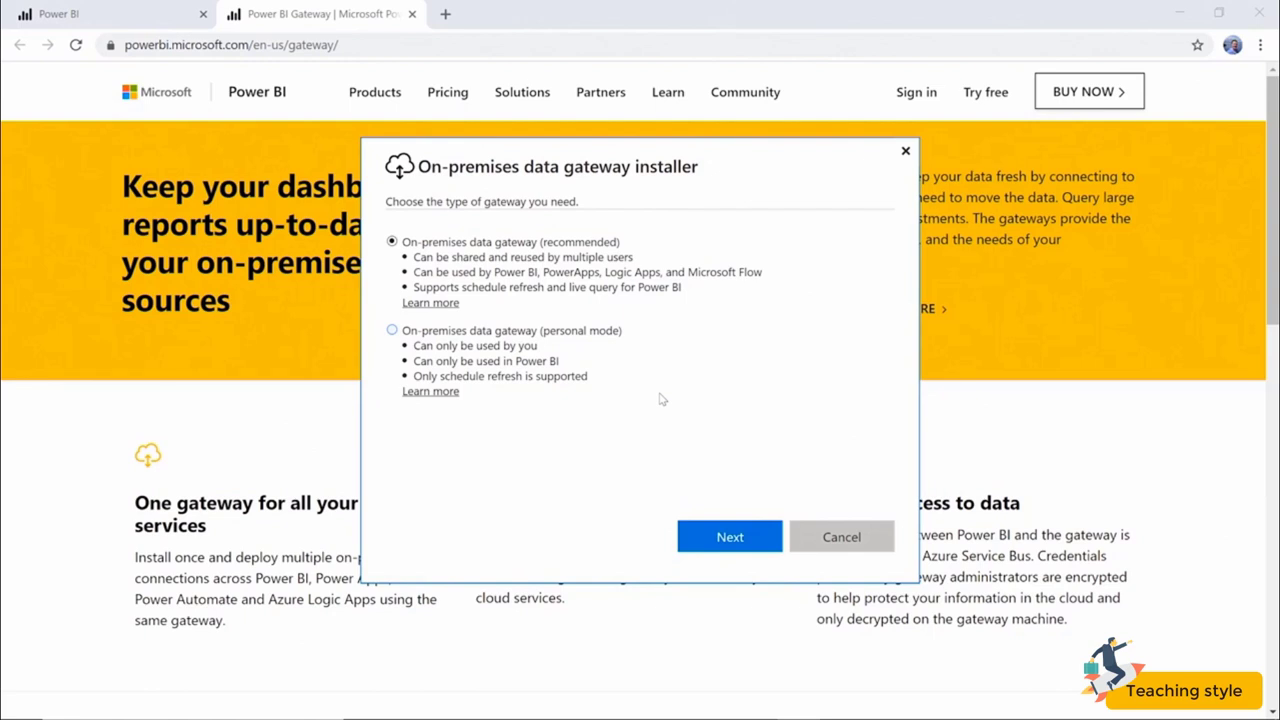
left_click(729, 539)
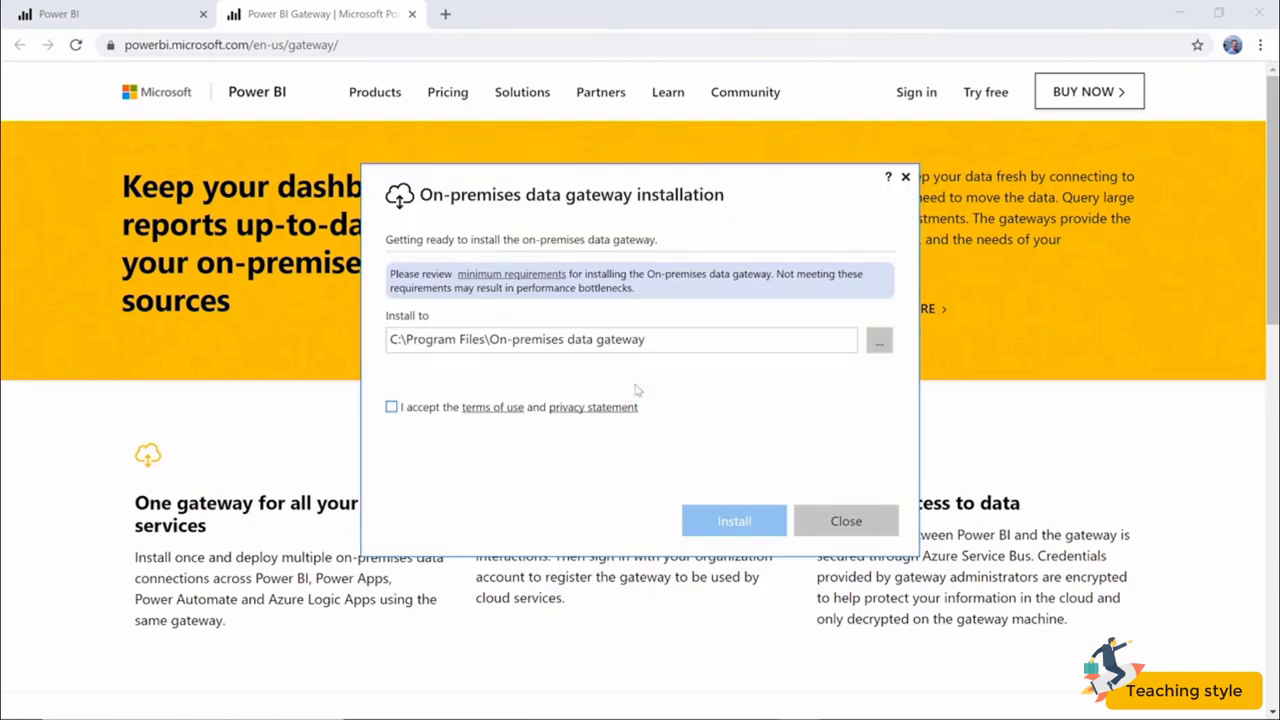
Accept the terms of use and install the gateway into C:\Program Files\On-premises data gateway.
left_click(392, 407)
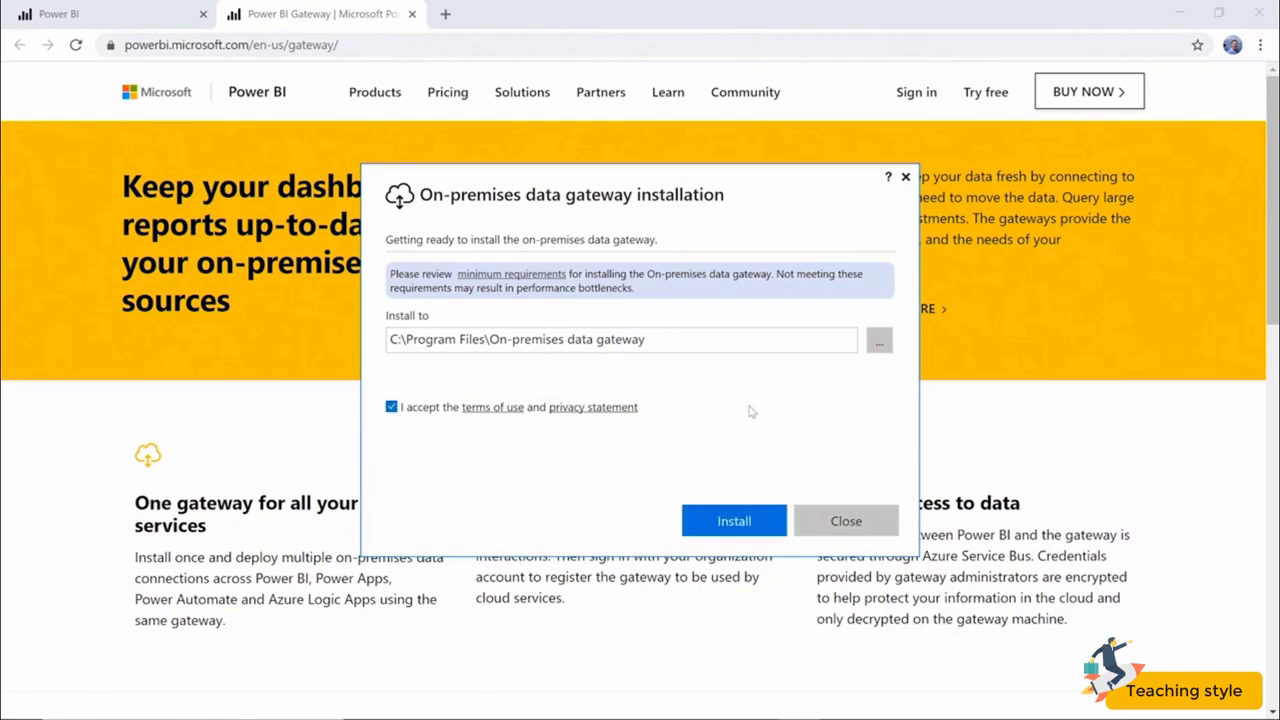
left_click(724, 523)
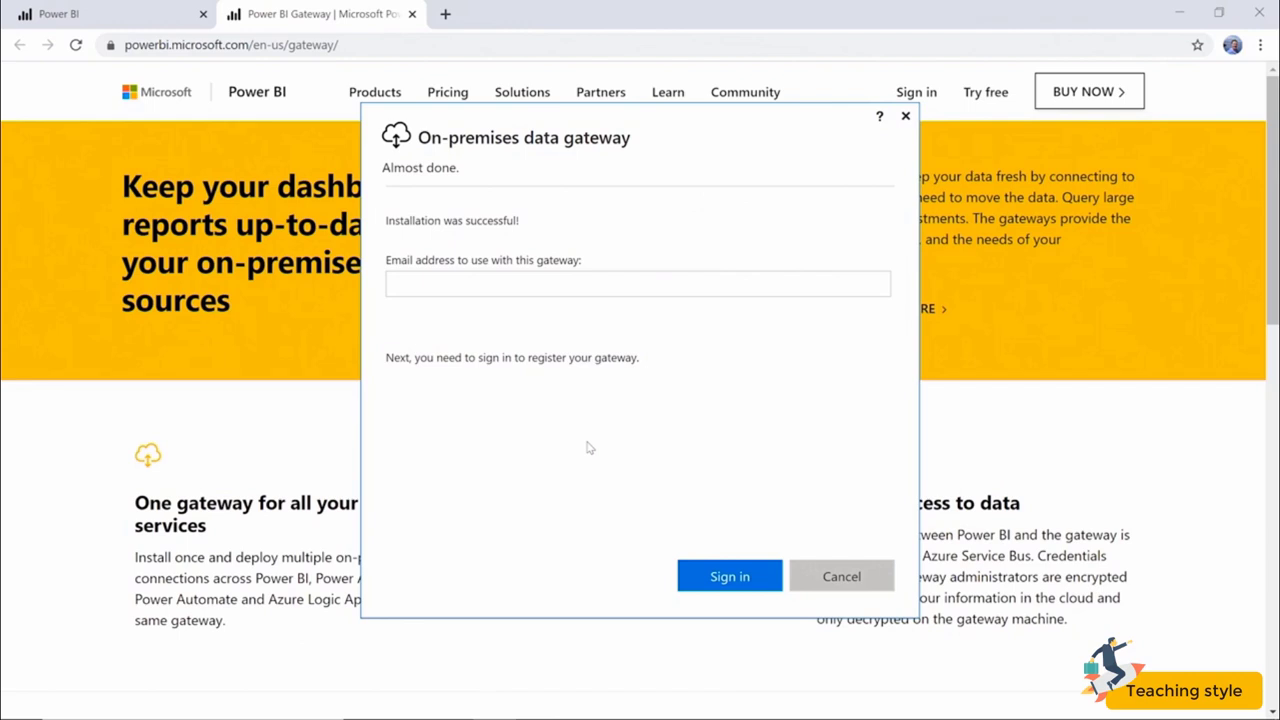
Sign in to the gateway installer with the account's e-mail address.
left_click(660, 291)
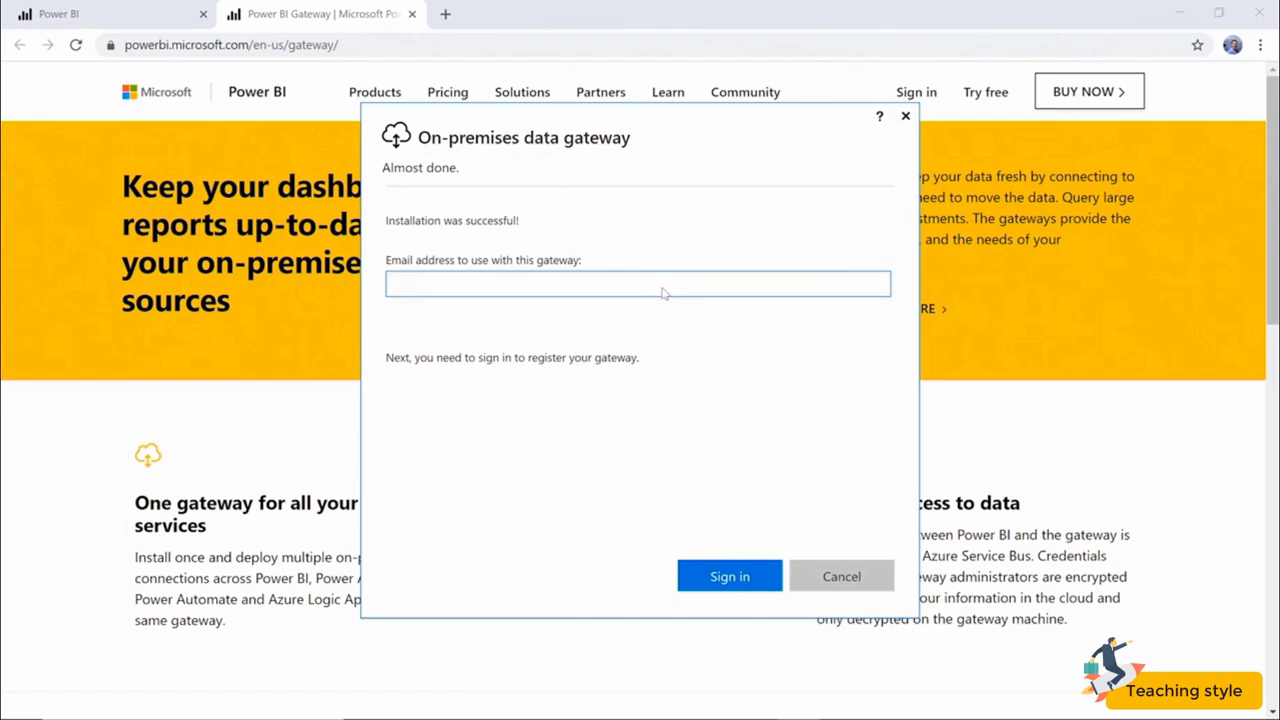
key("ctrl+v")
left_click(705, 576)
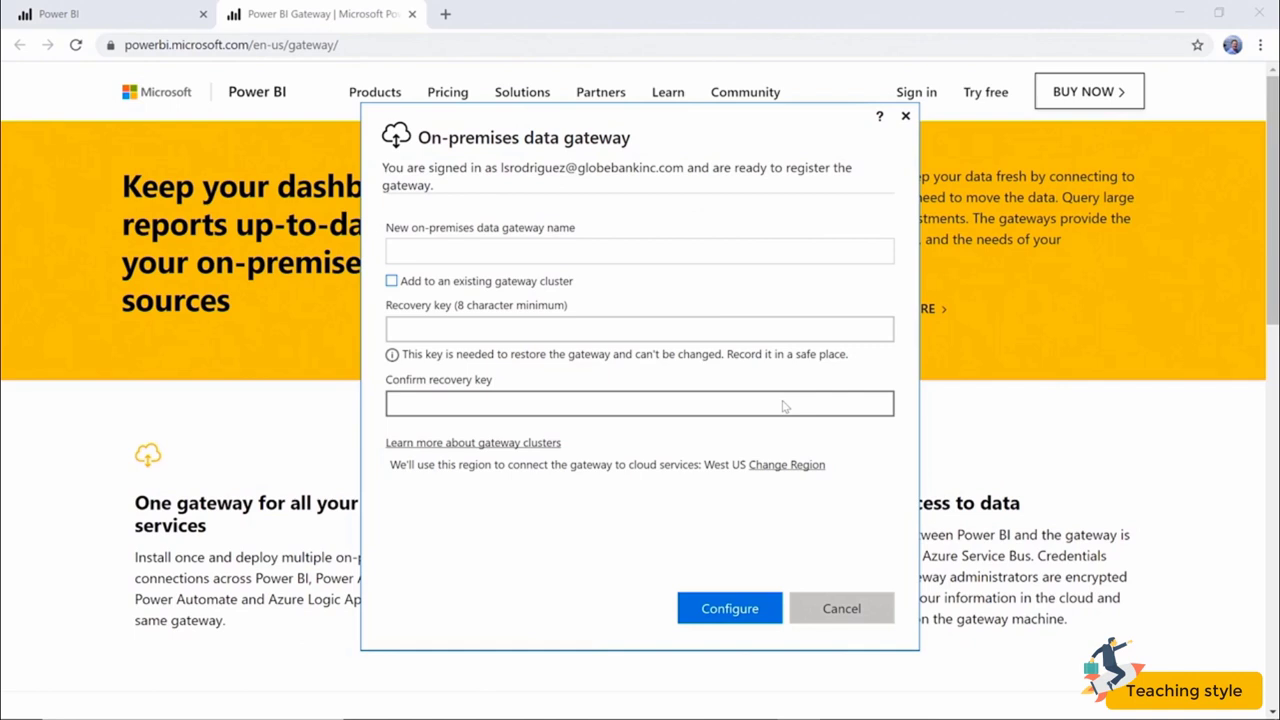
Name the gateway 'Power BI Dataflows Testing' as a new cluster, not joining an existing one.
left_click(710, 259)
type("Power B")
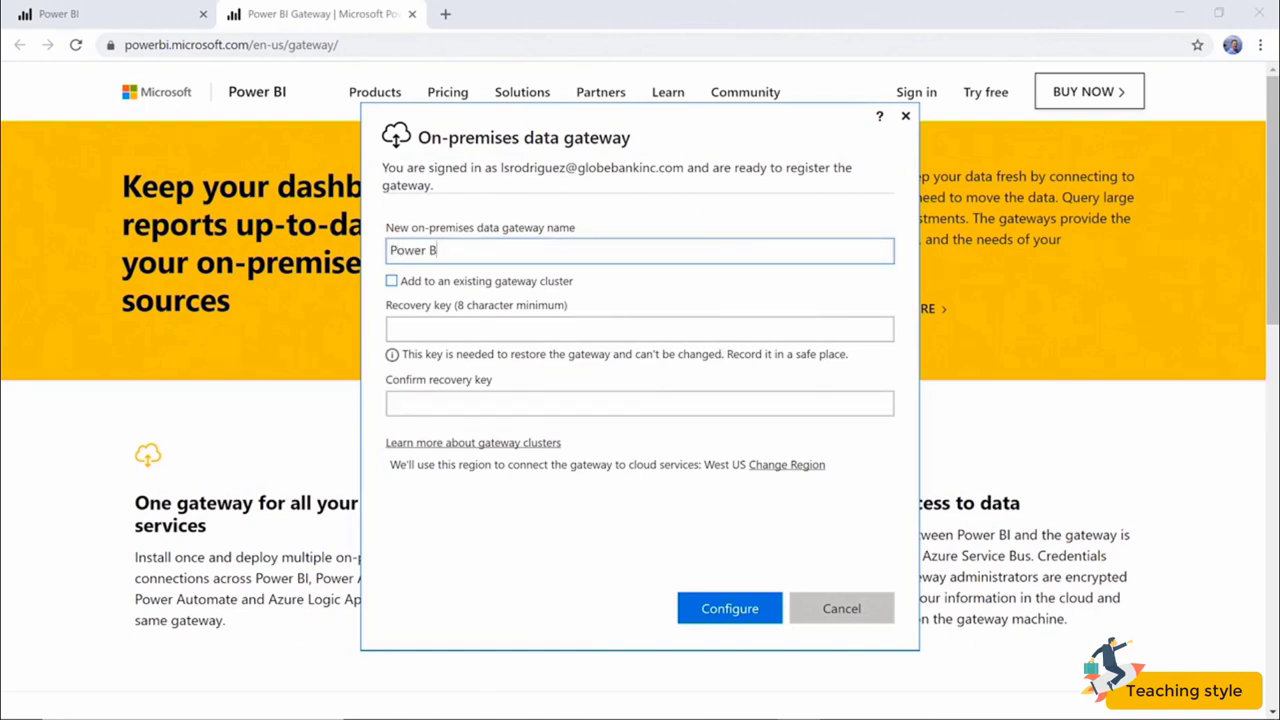
type("I Dataflows Testing")
left_click(742, 330)
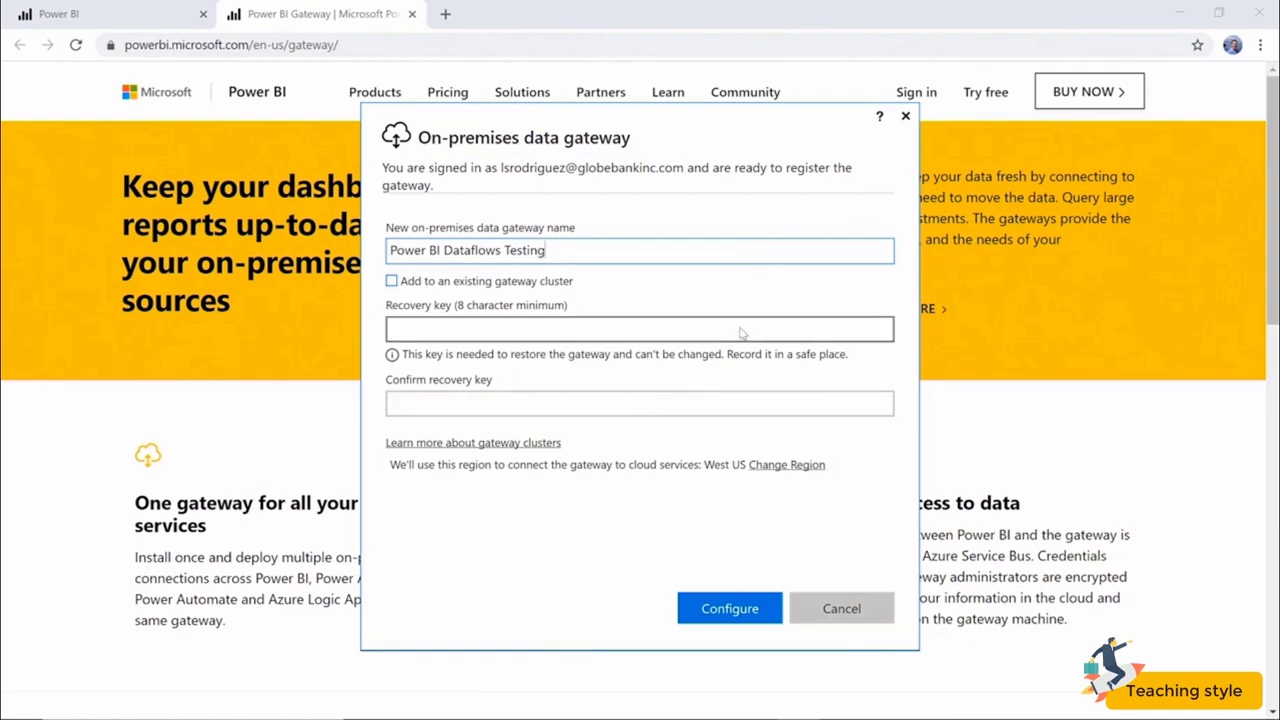
left_click(458, 284)
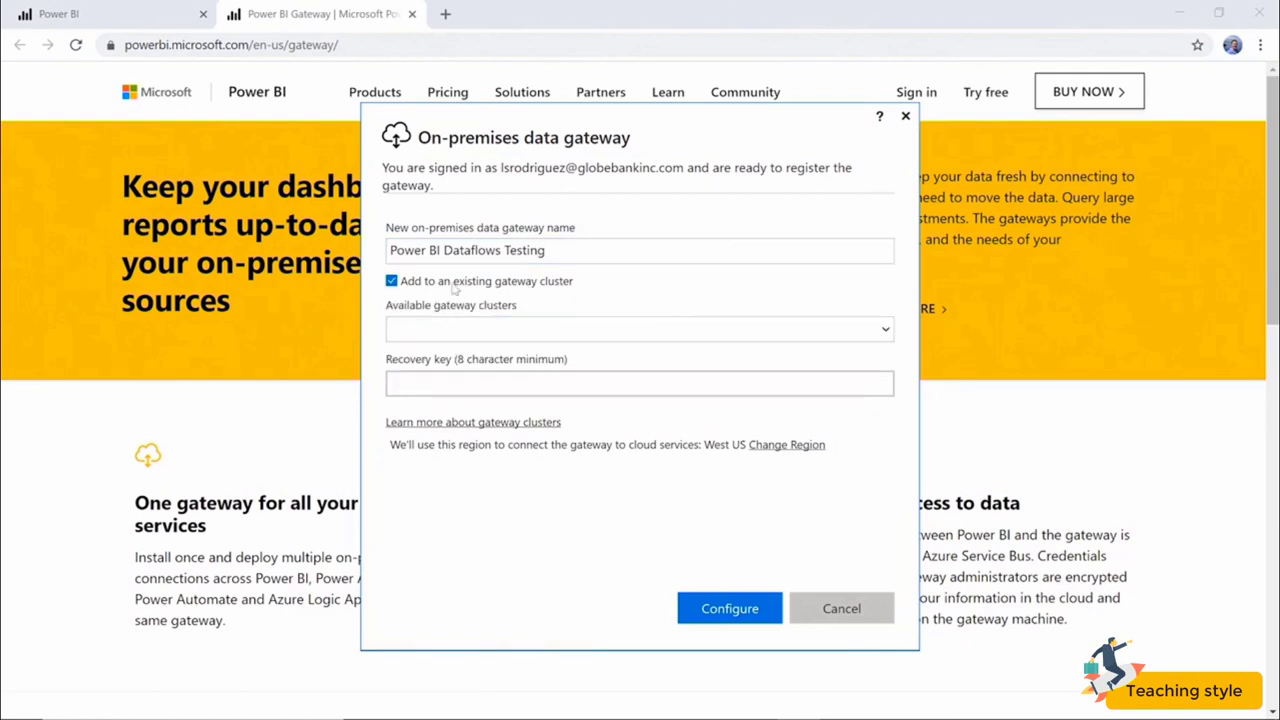
left_click(512, 337)
left_click(611, 291)
left_click(392, 282)
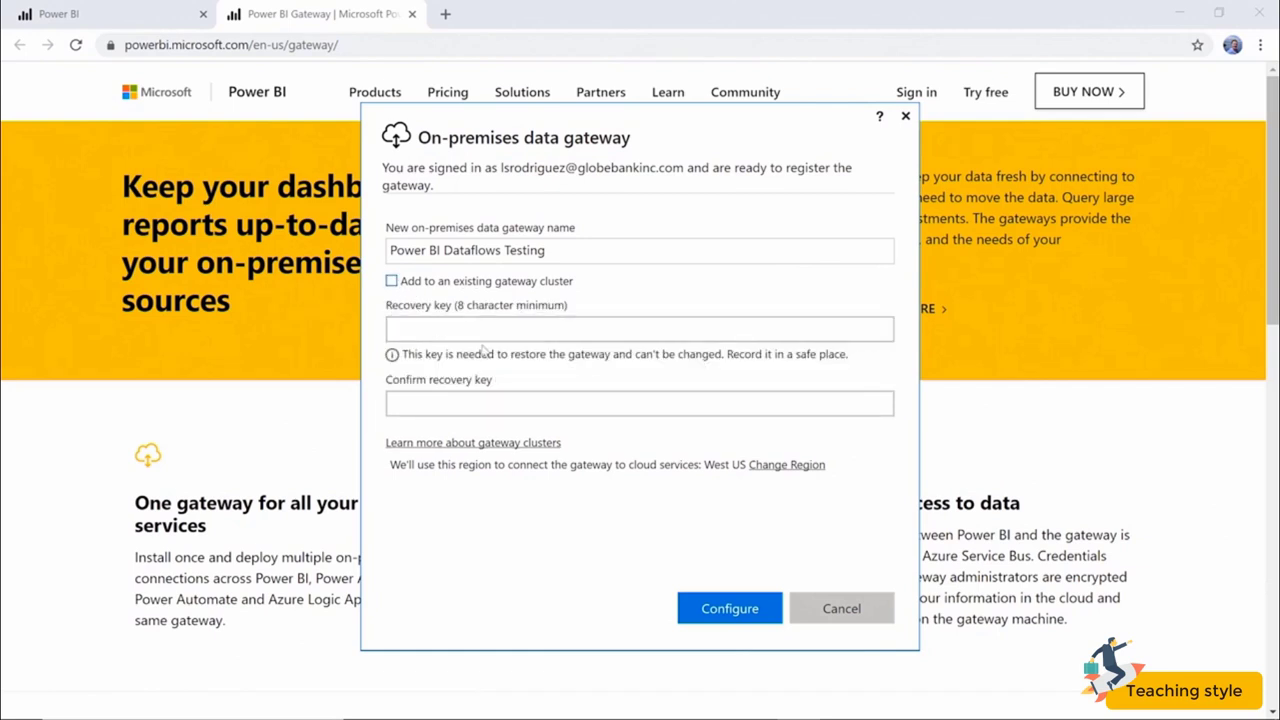
Enter the gateway recovery key and confirm it in the second field.
left_click(510, 330)
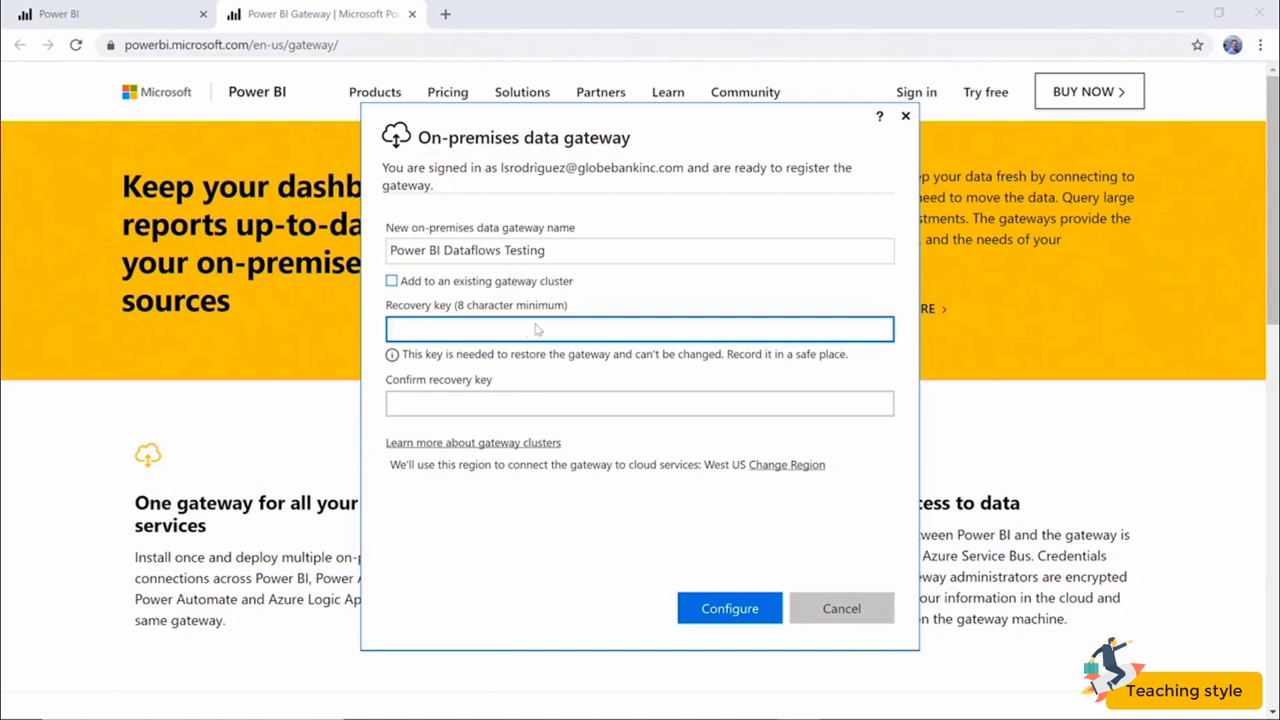
type("••••••••••••••")
key("Tab")
key("ctrl+v")
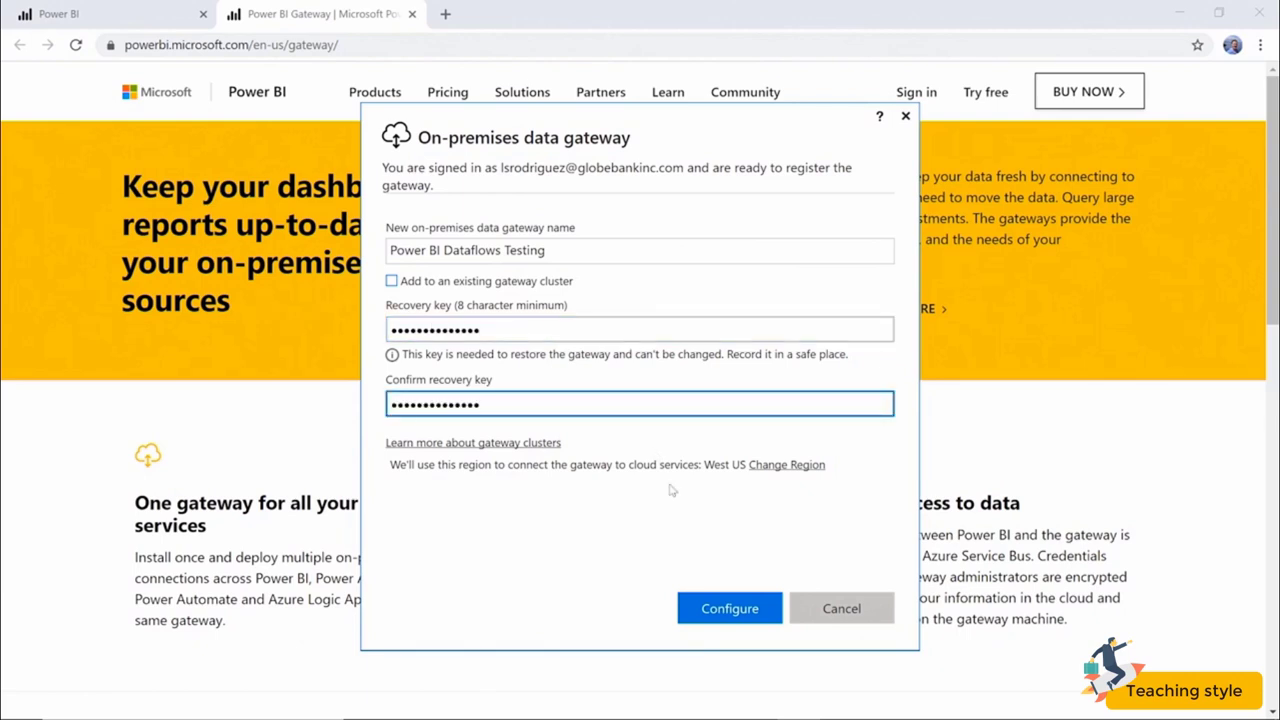
left_click(599, 569)
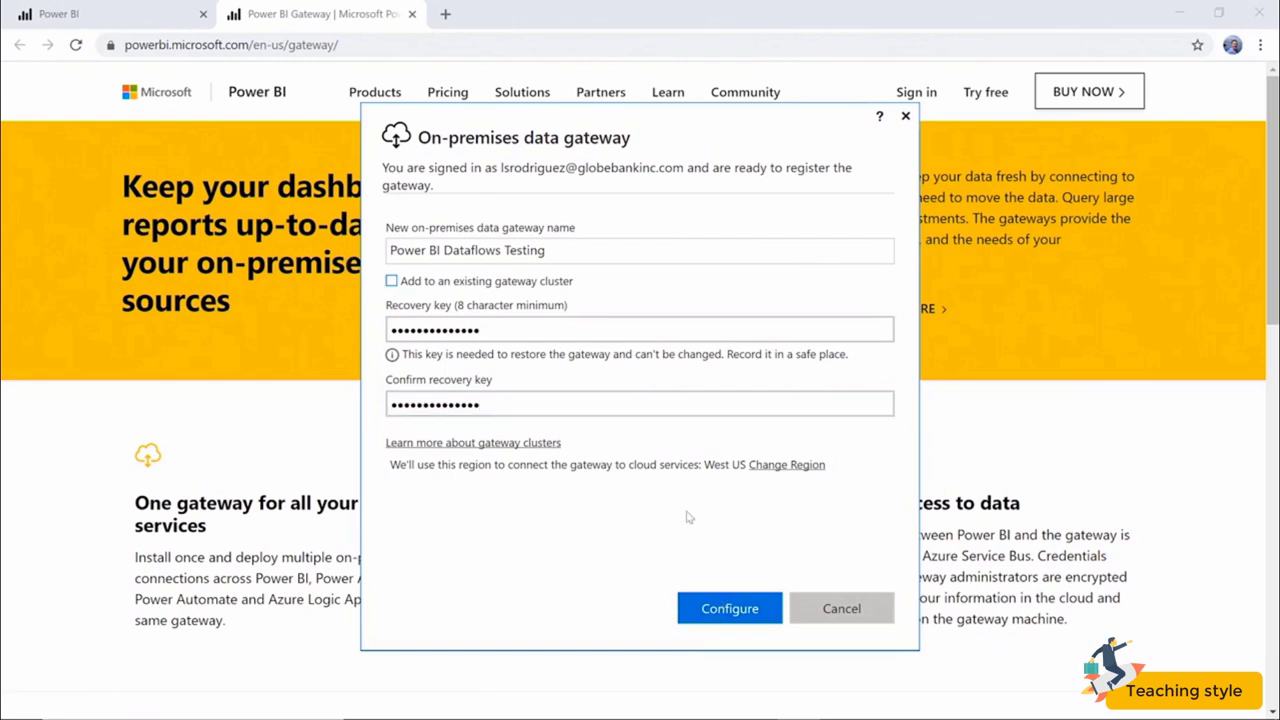
Register the Power BI Dataflows Testing gateway and close the installer once it is online.
left_click(727, 612)
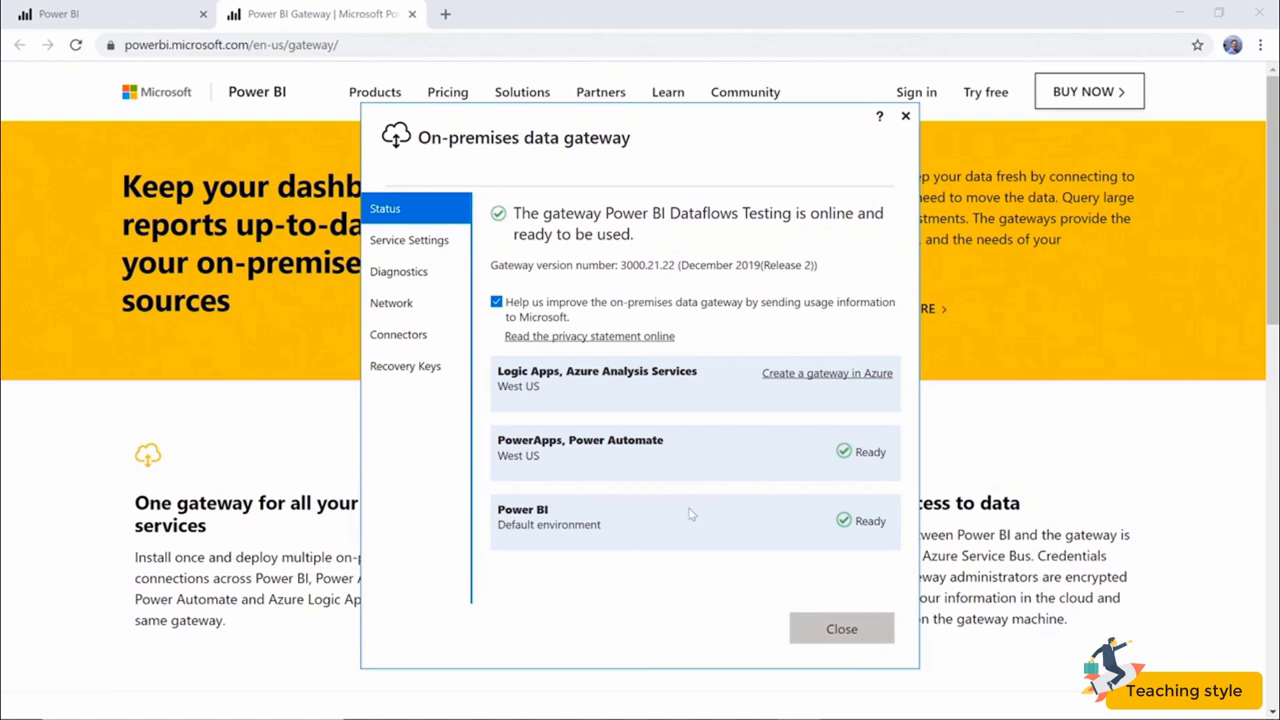
left_click(841, 629)
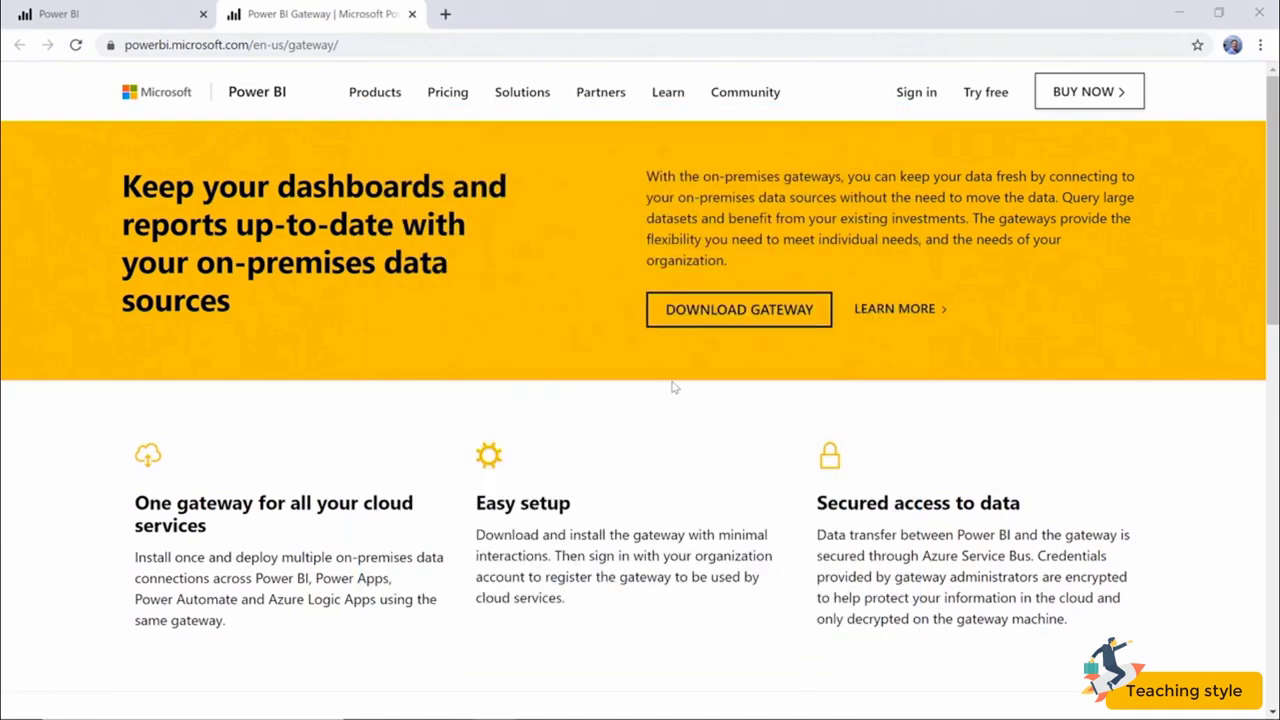
Reload the Power BI Gateways page and review the Power BI Dataflows Testing cluster name.
left_click(135, 10)
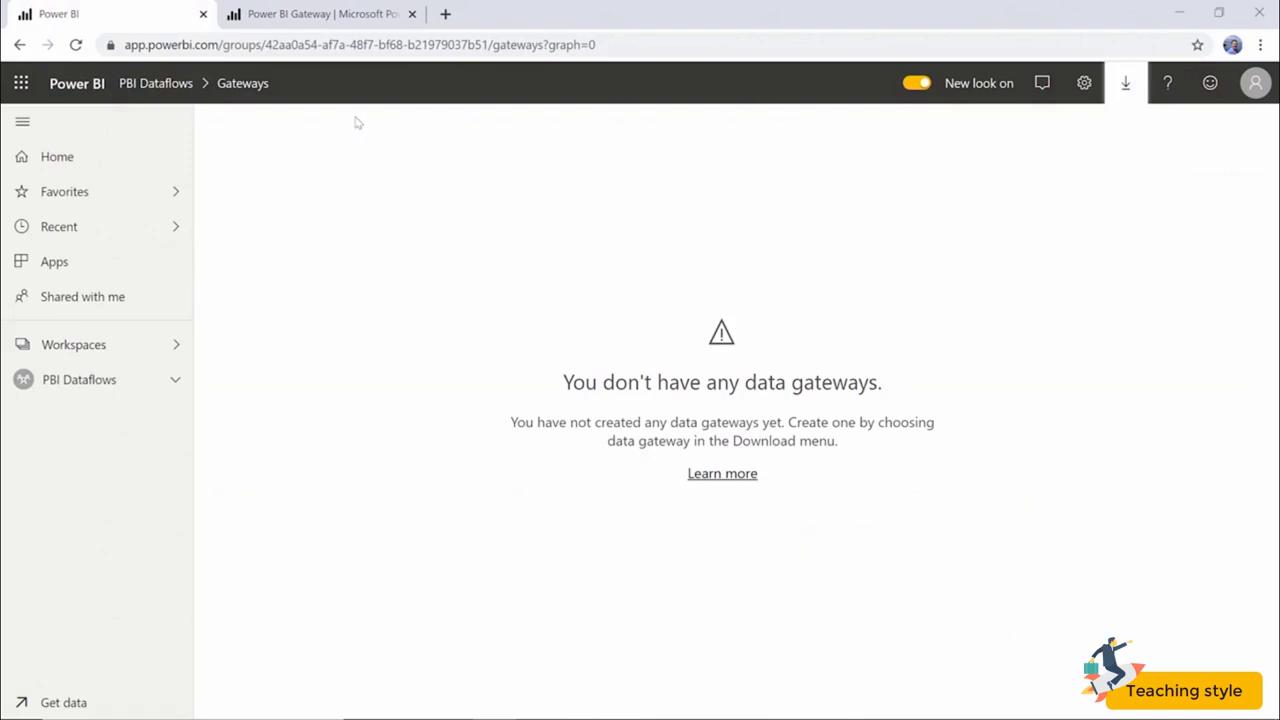
left_click(752, 46)
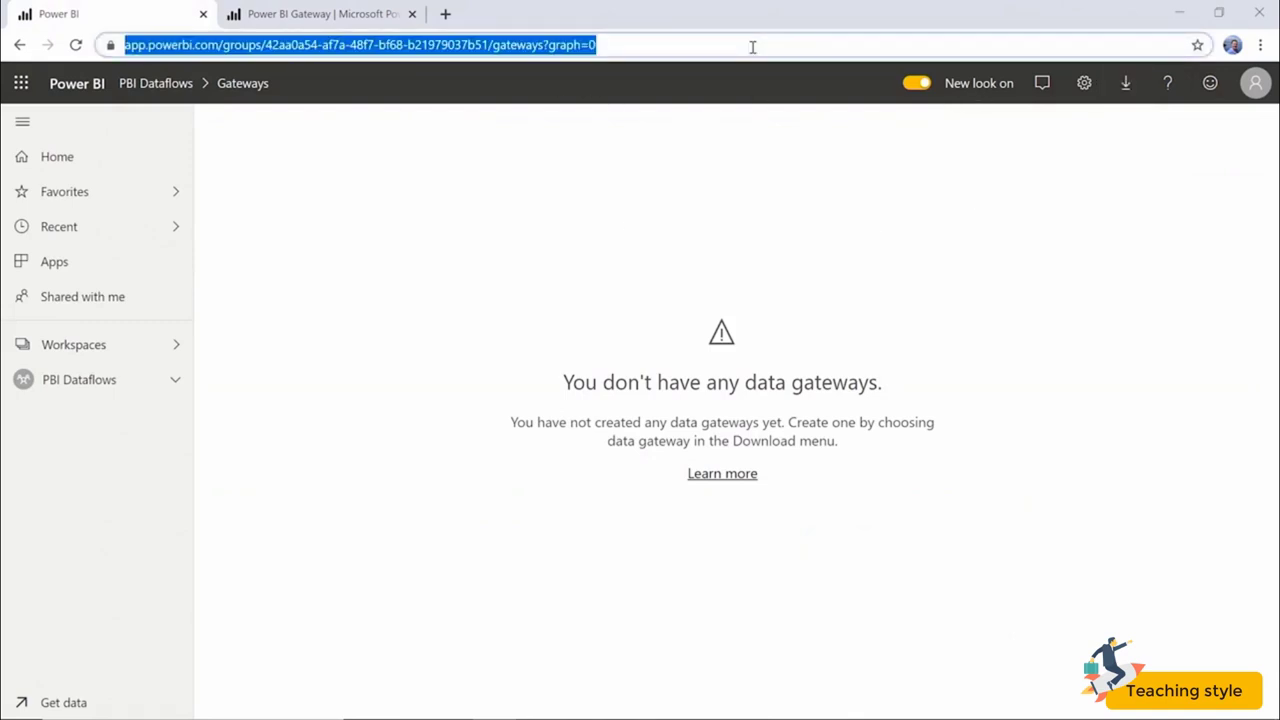
key("Return")
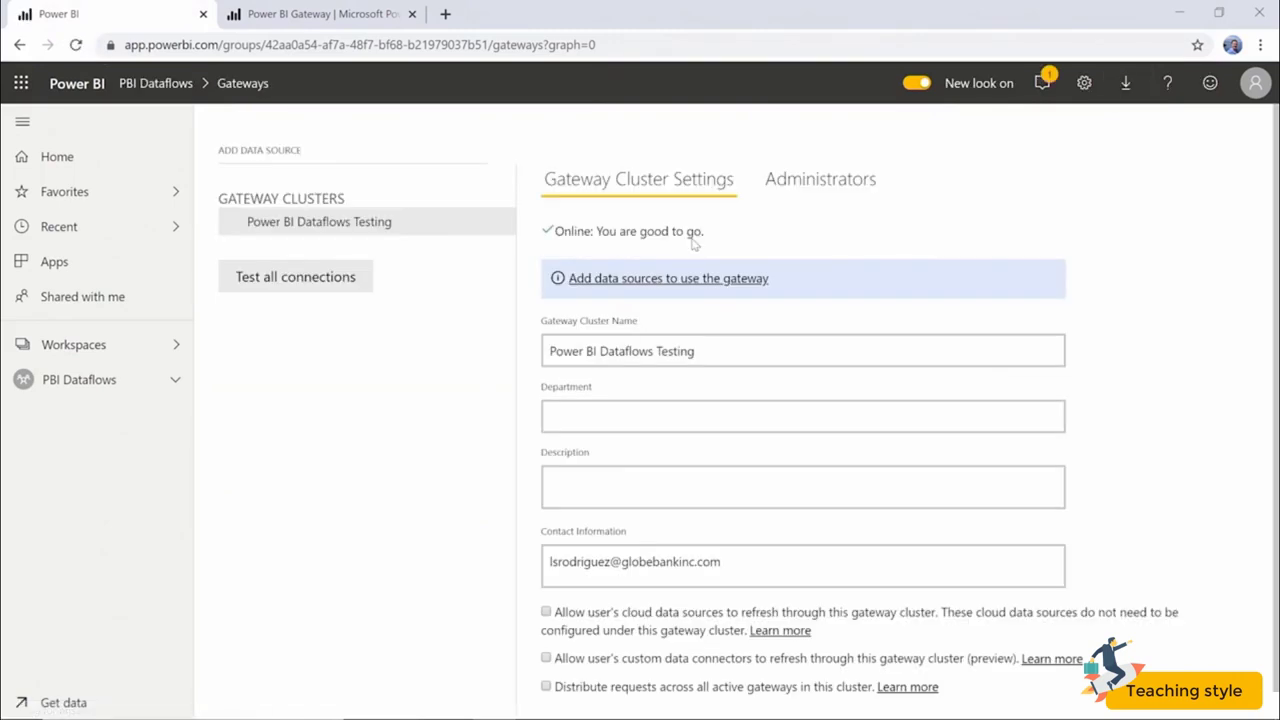
left_click(741, 355)
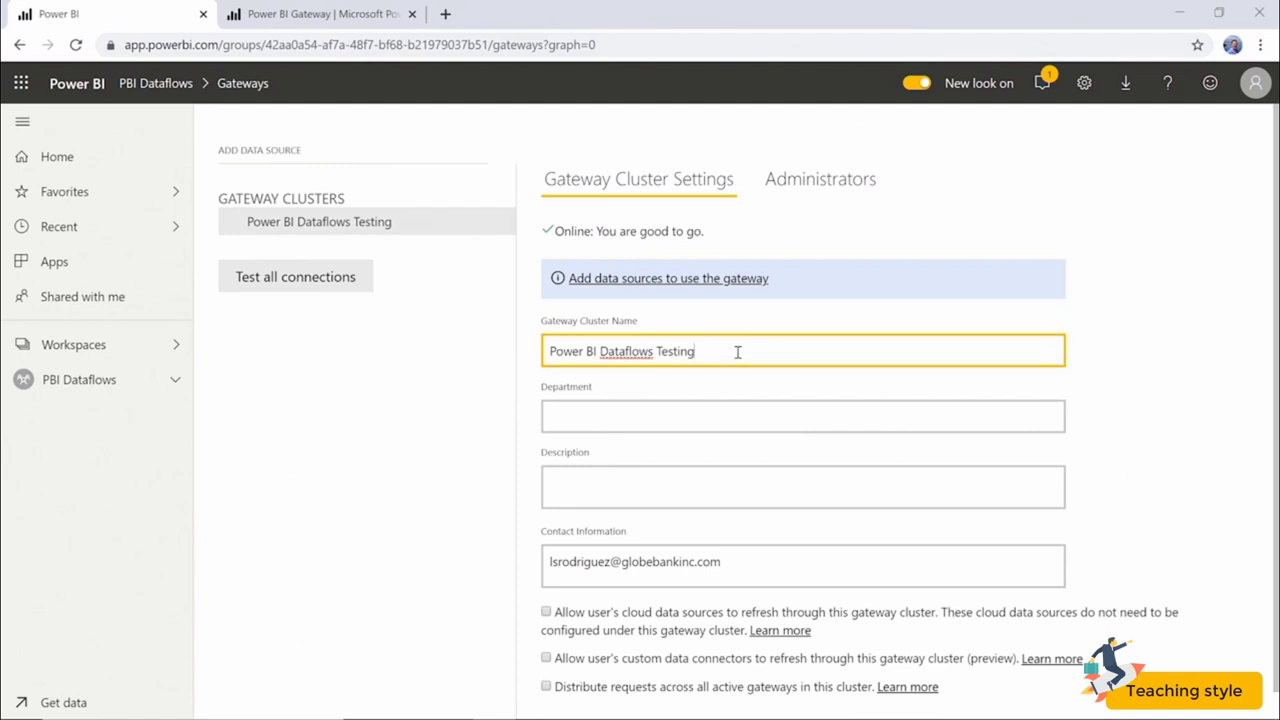
key("Tab")
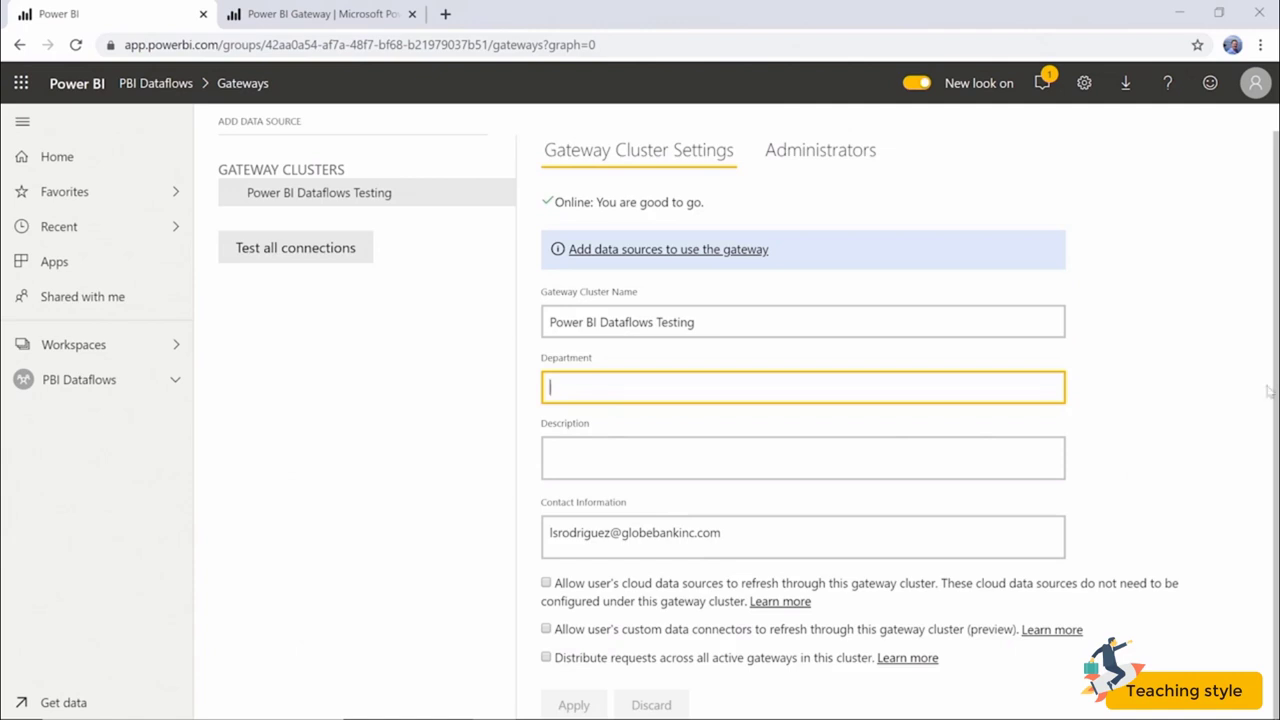
Enable cloud sources, custom connectors and request distribution, apply, and view the cluster administrators.
left_click(546, 583)
left_click(546, 629)
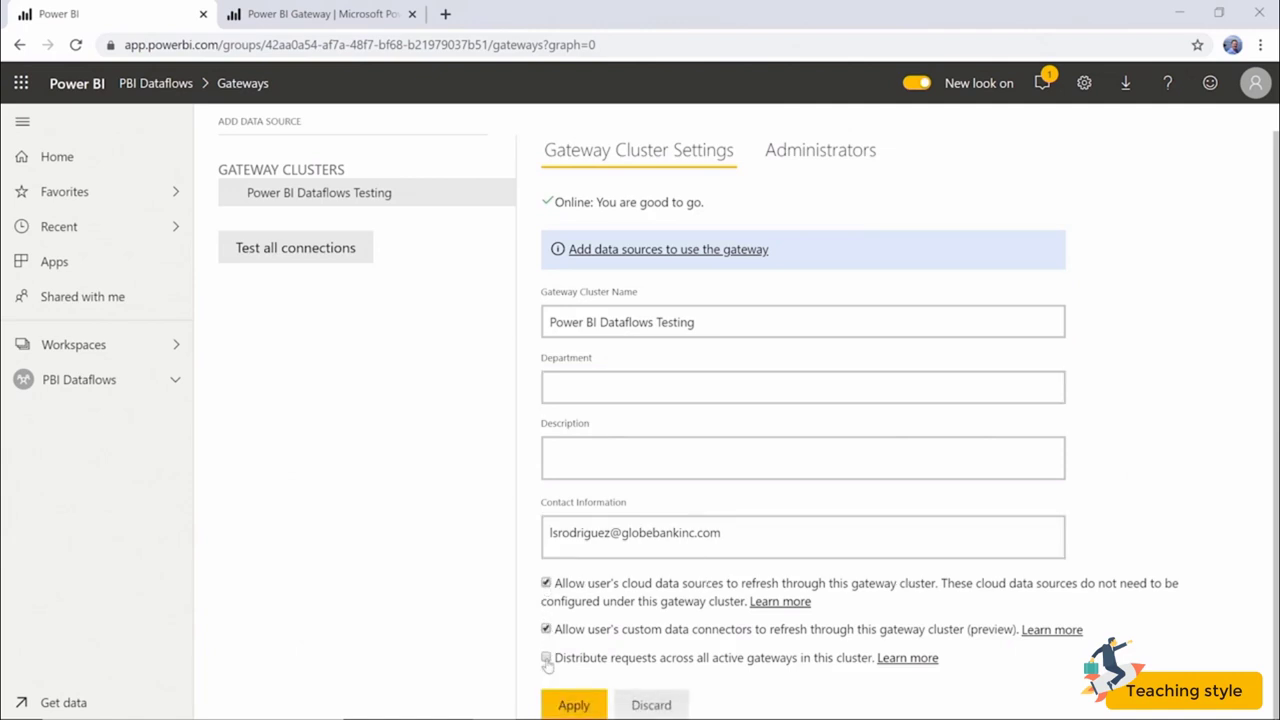
left_click(546, 658)
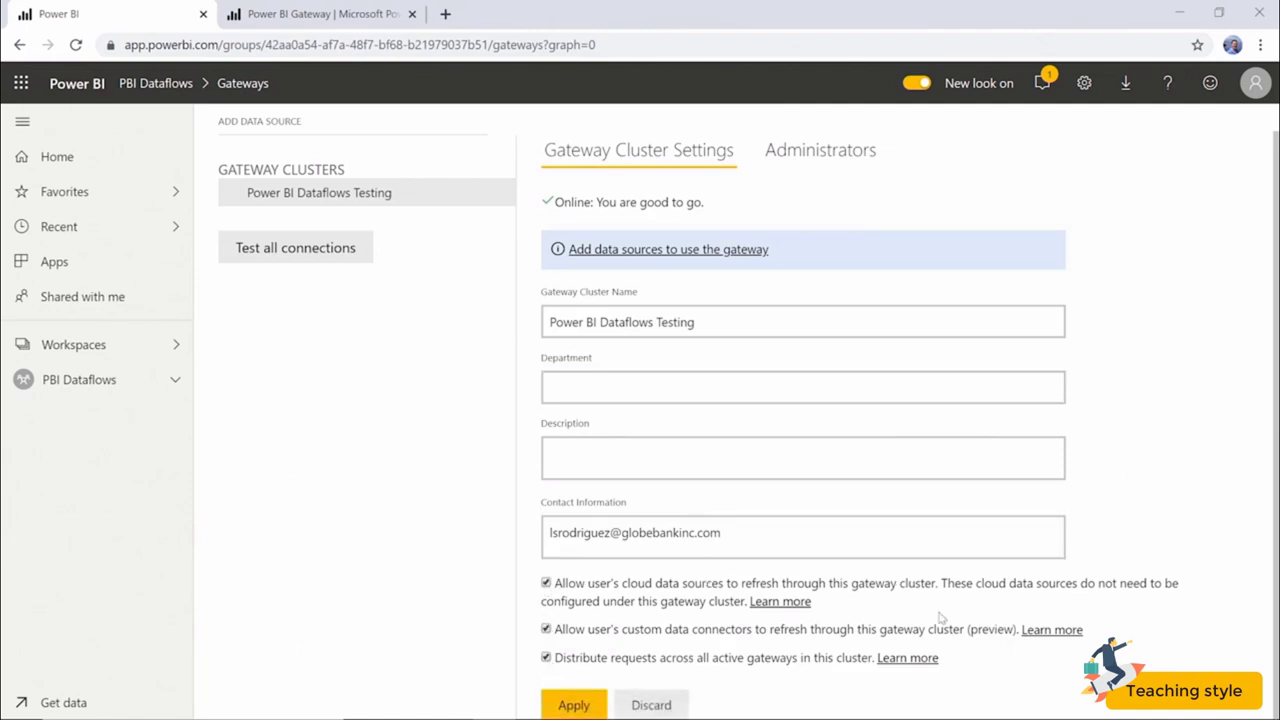
left_click(572, 704)
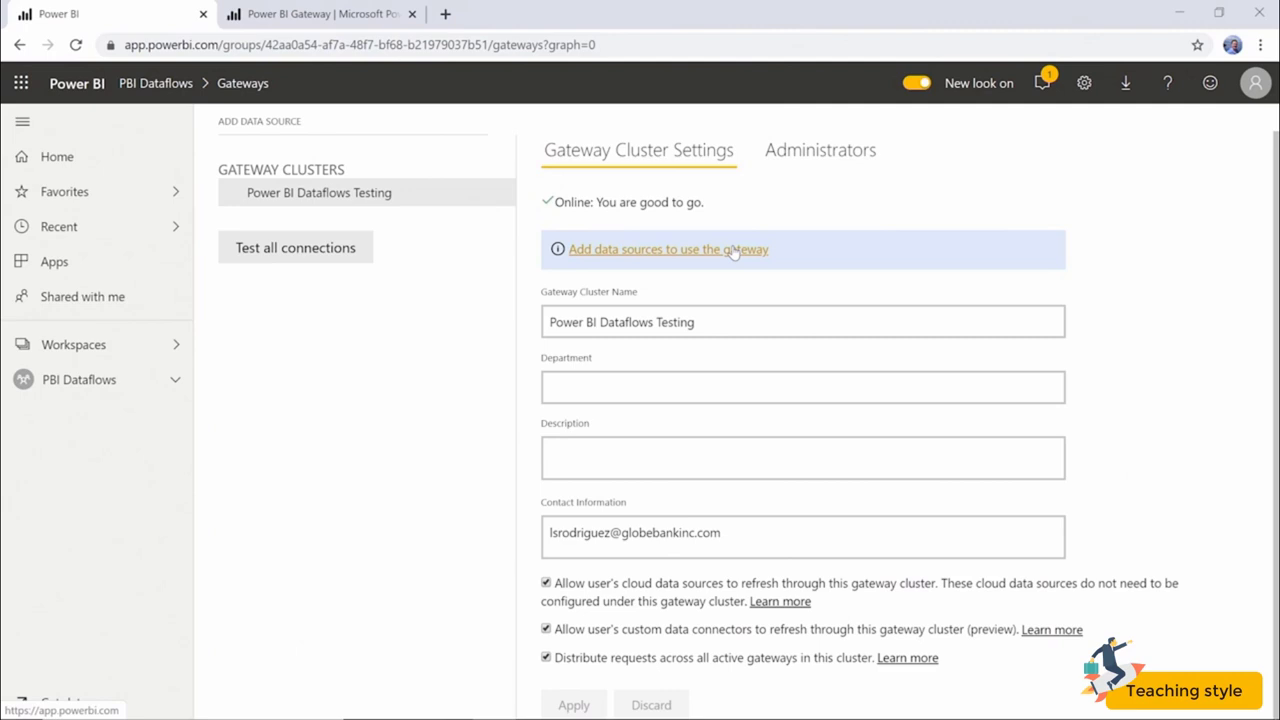
left_click(868, 152)
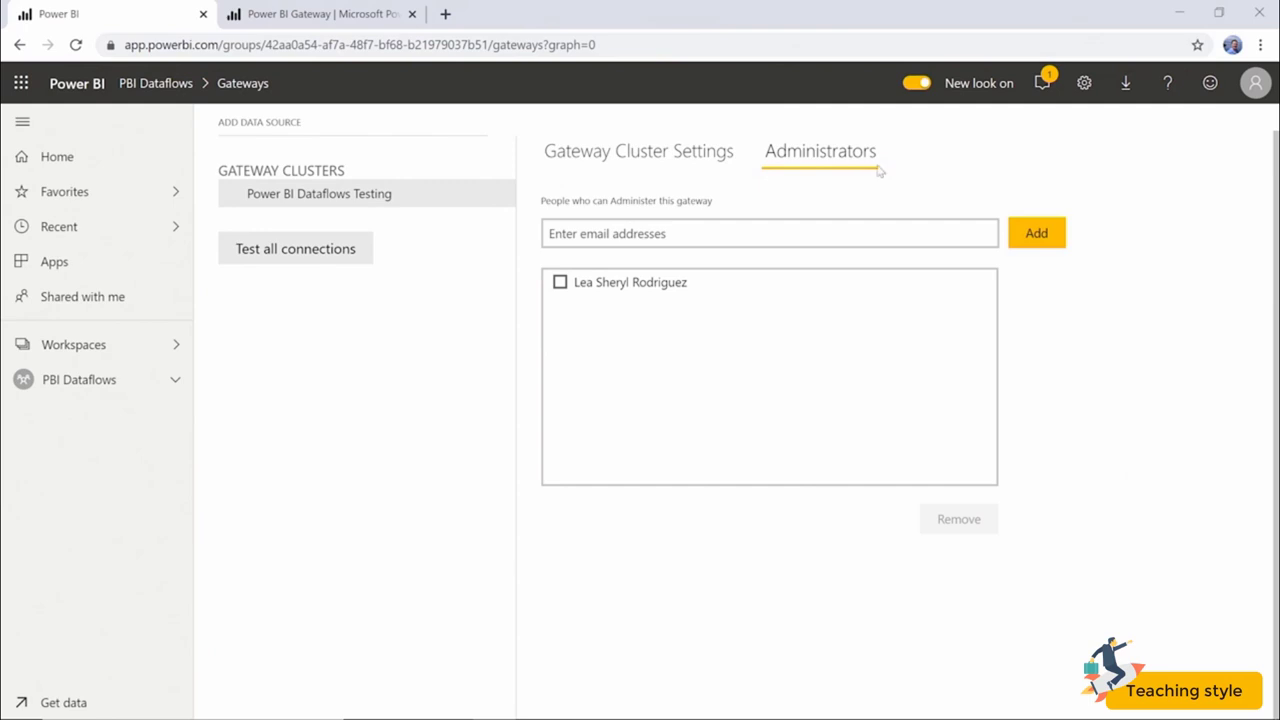
Switch back to the Gateway Cluster Settings tab.
left_click(716, 158)
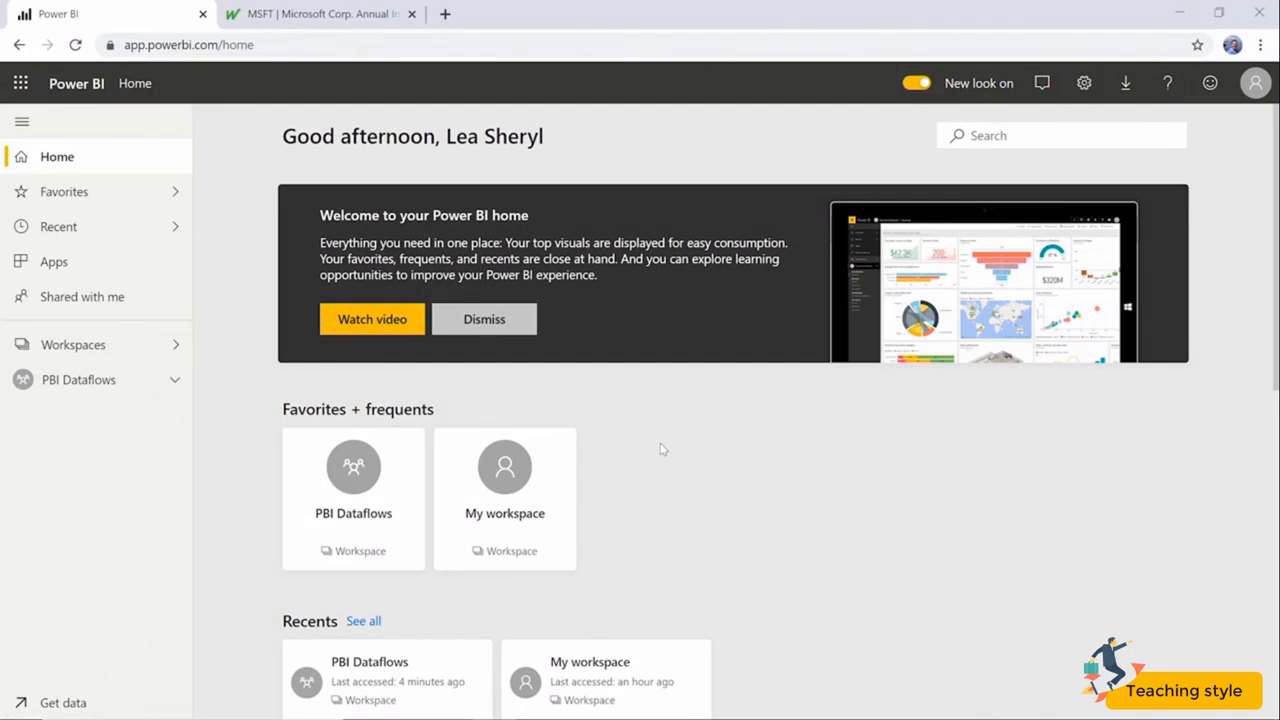
In the PBI Dataflows workspace's Dataflows list, create a new dataflow.
left_click(347, 483)
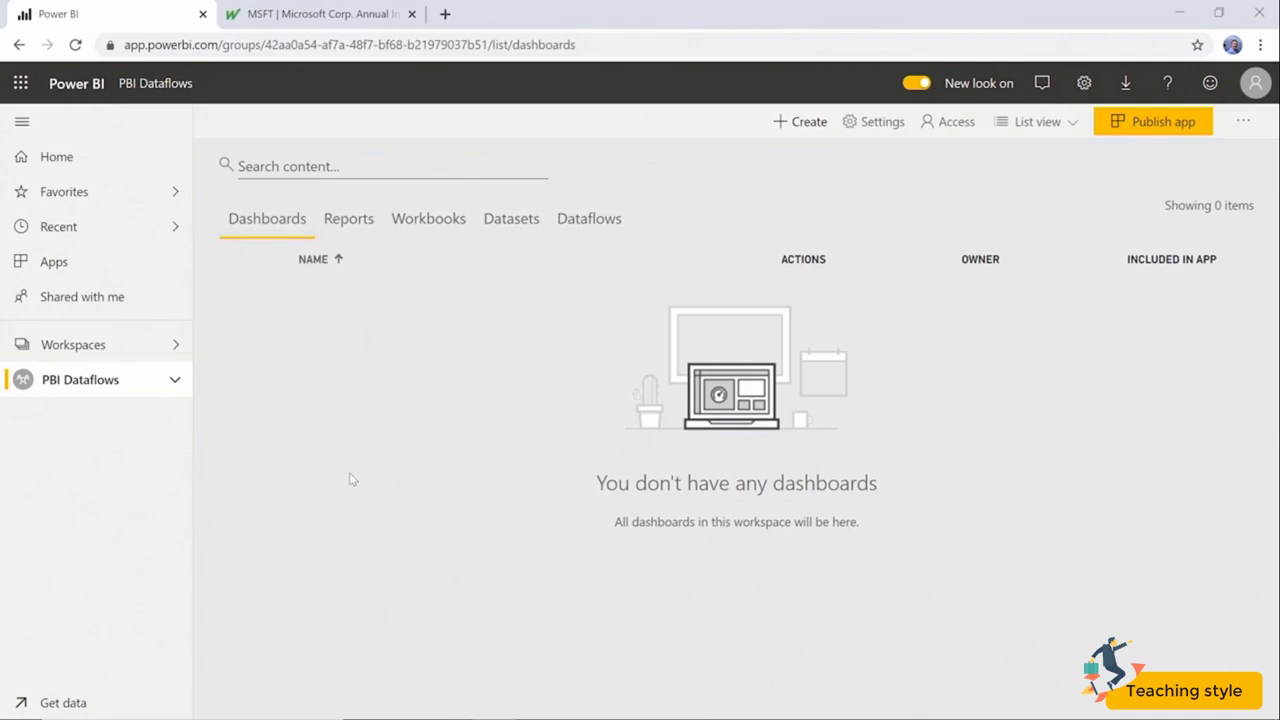
left_click(604, 226)
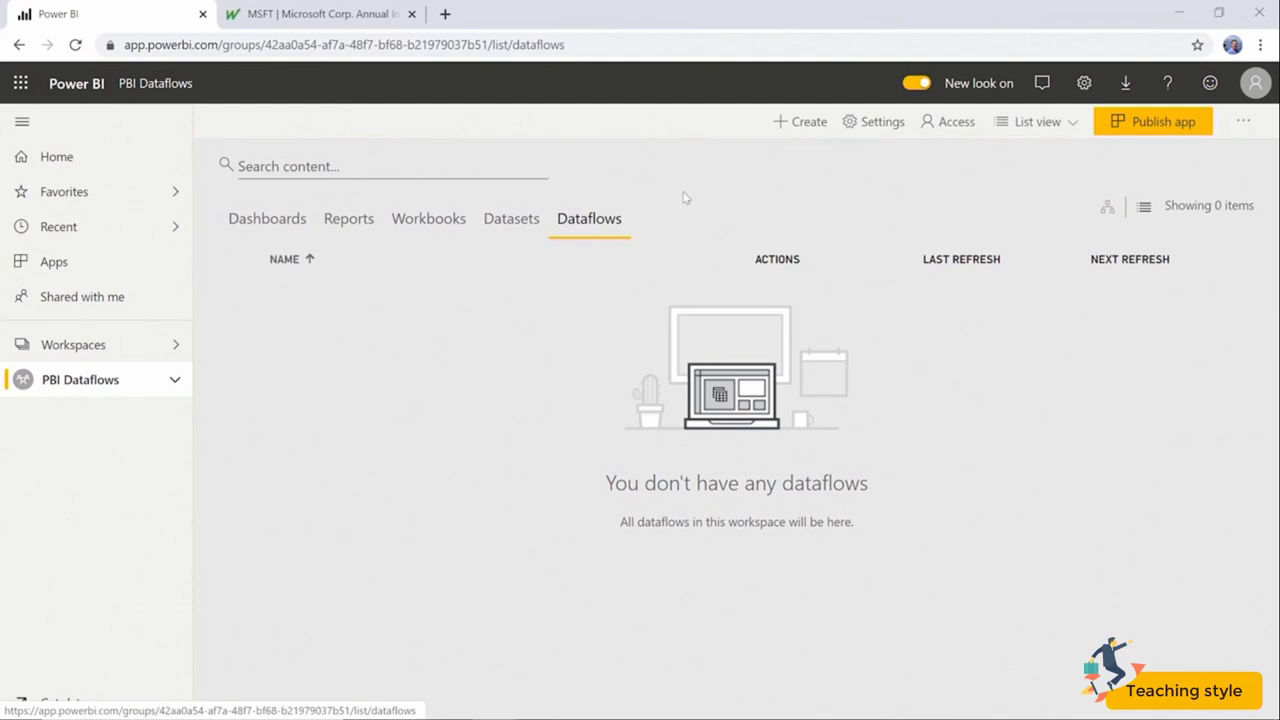
left_click(796, 124)
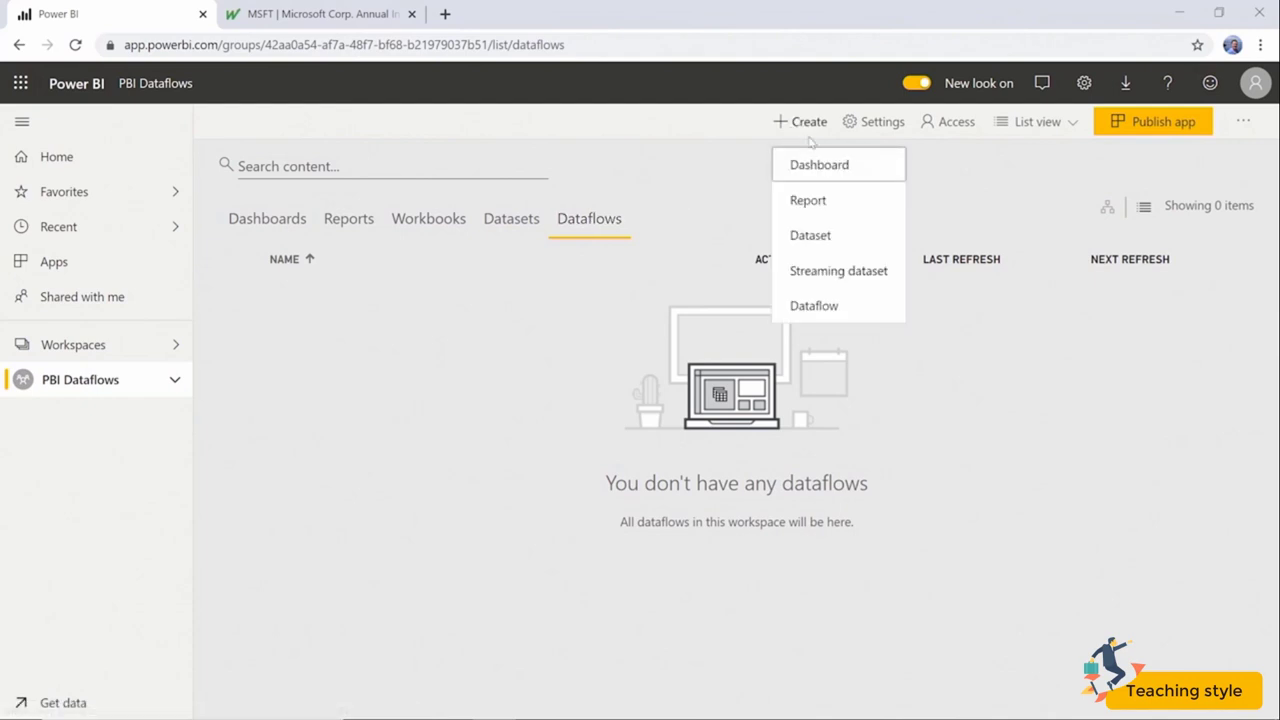
left_click(814, 306)
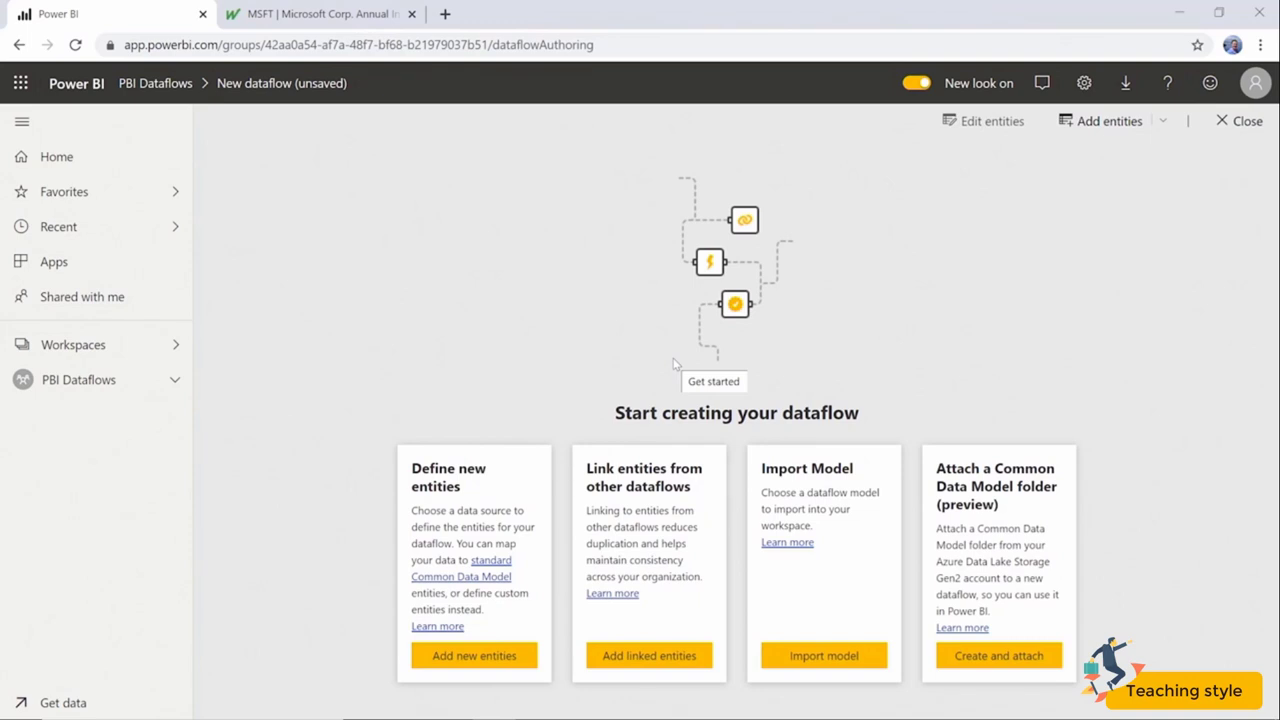
Add a new dataflow entity using the Blank table data source.
left_click(491, 665)
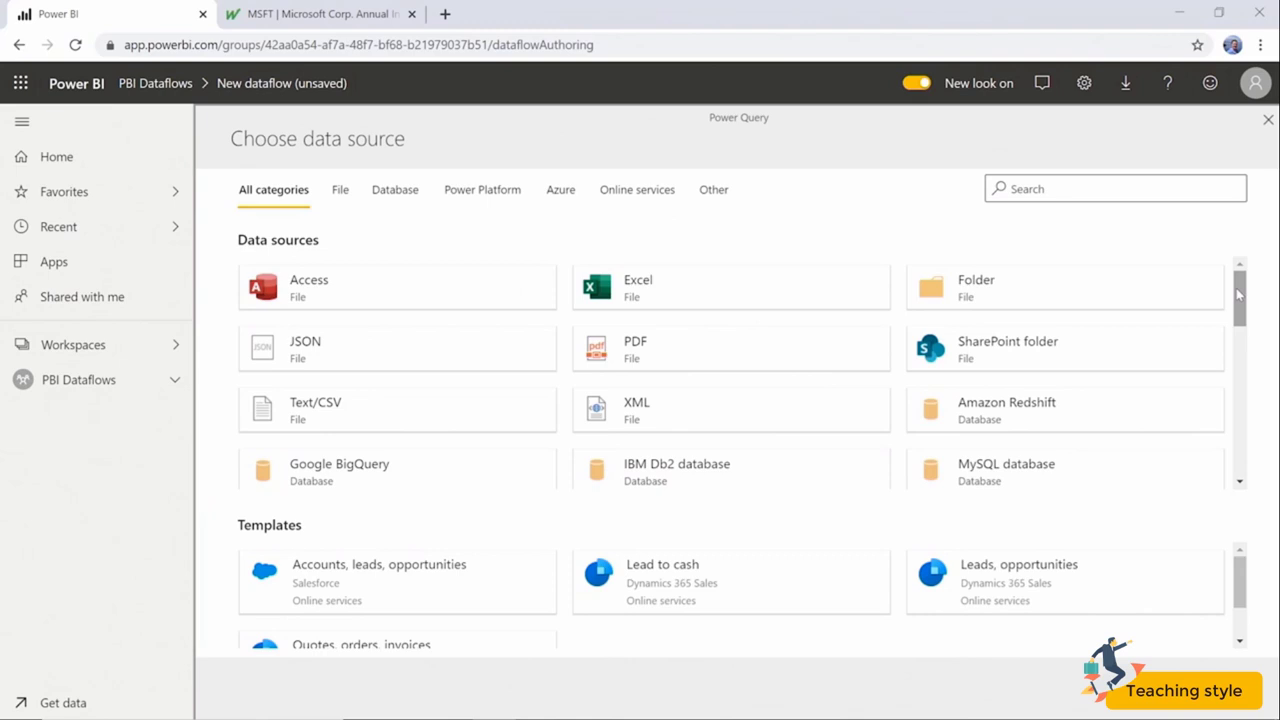
left_click_drag(1238, 293, 1263, 470)
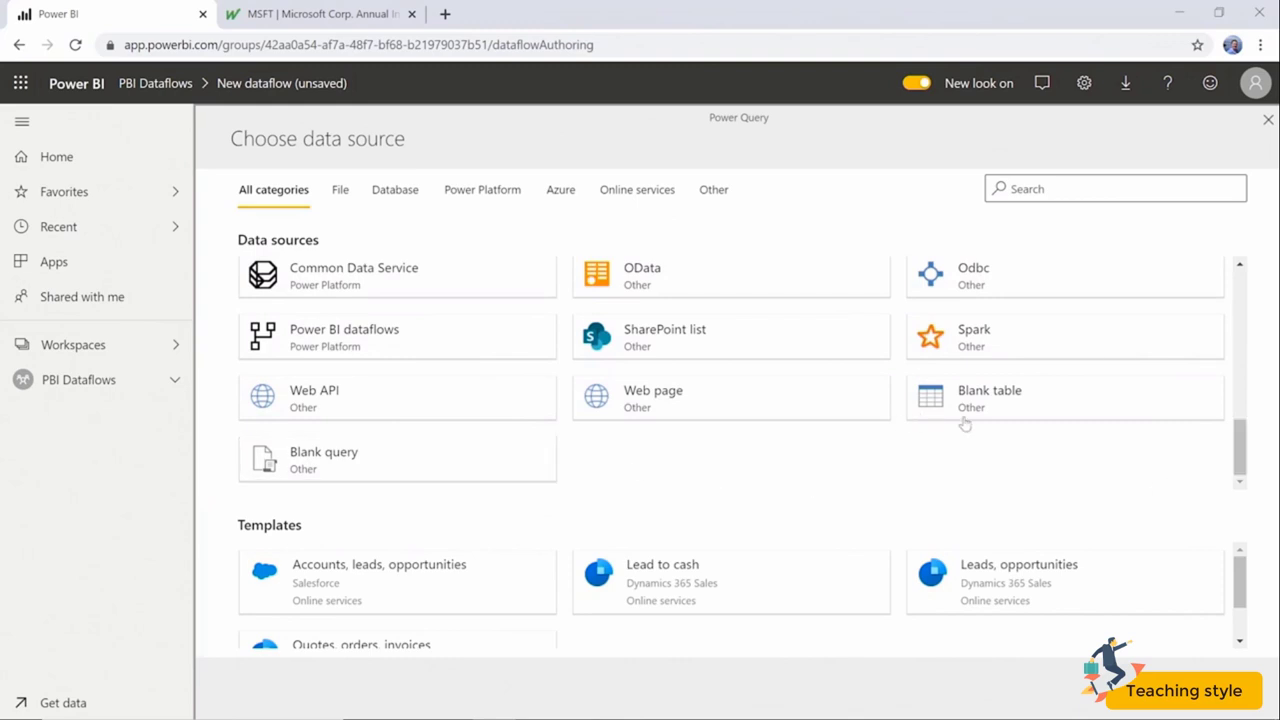
left_click(995, 409)
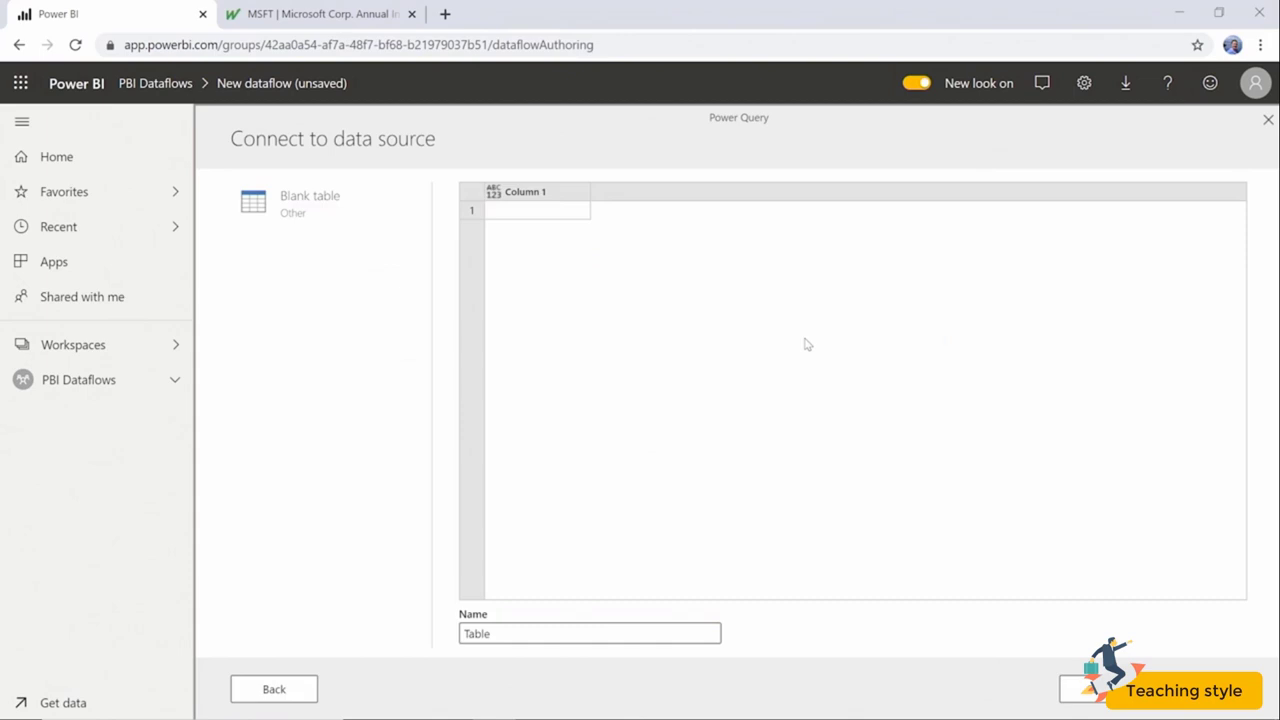
Rename Column 1 to 'Dataflow Types' and enter rows Entity, CDM, Dataflow and Model.
left_click(563, 196)
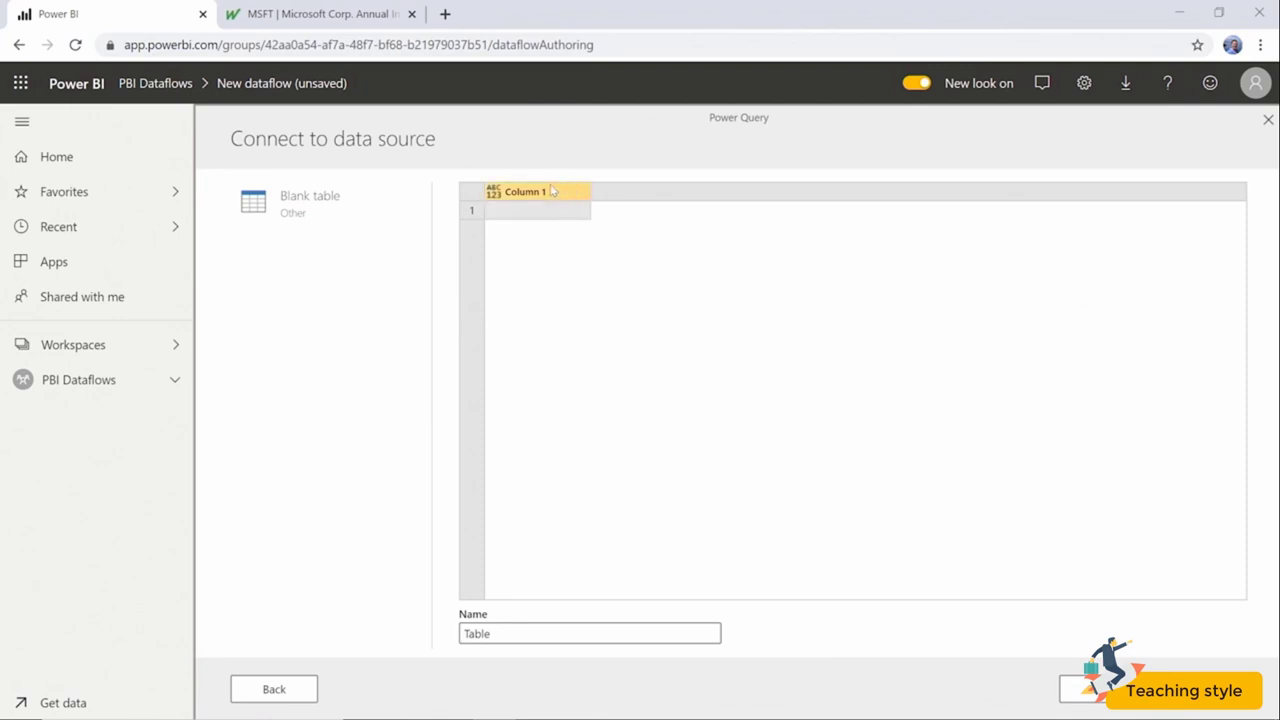
double_click(552, 194)
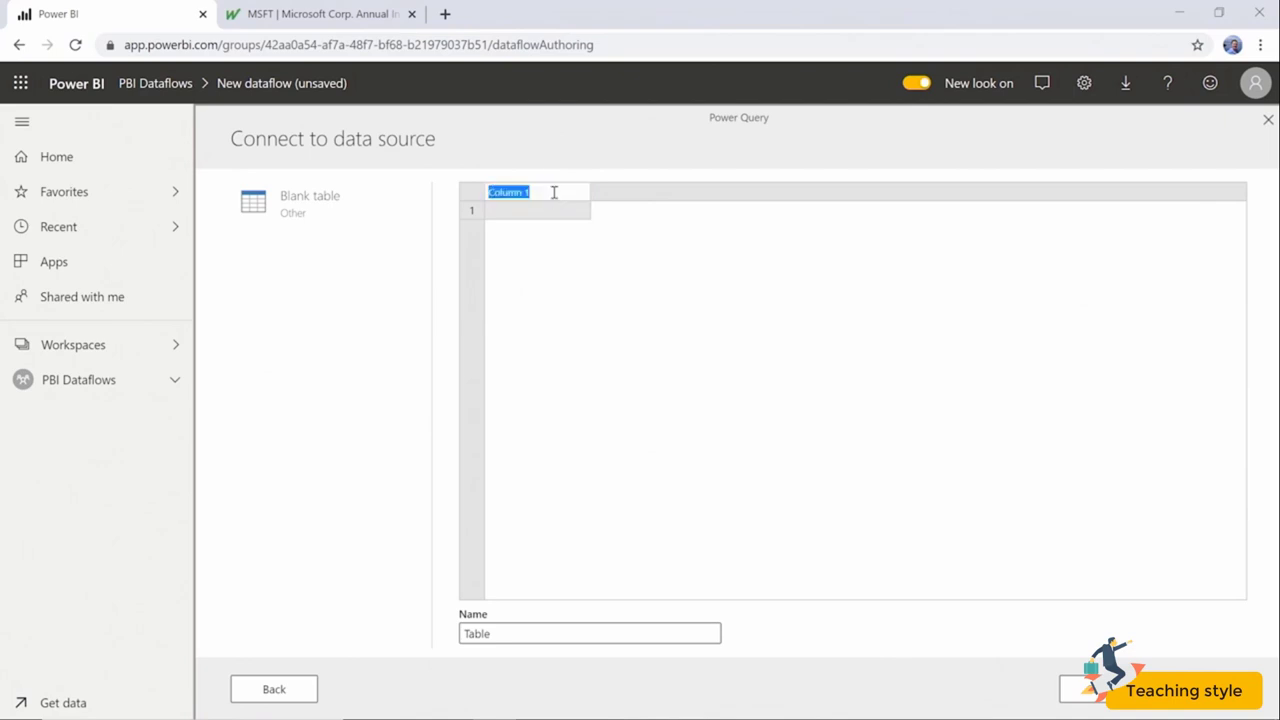
type("Dataflow Types")
key("Return")
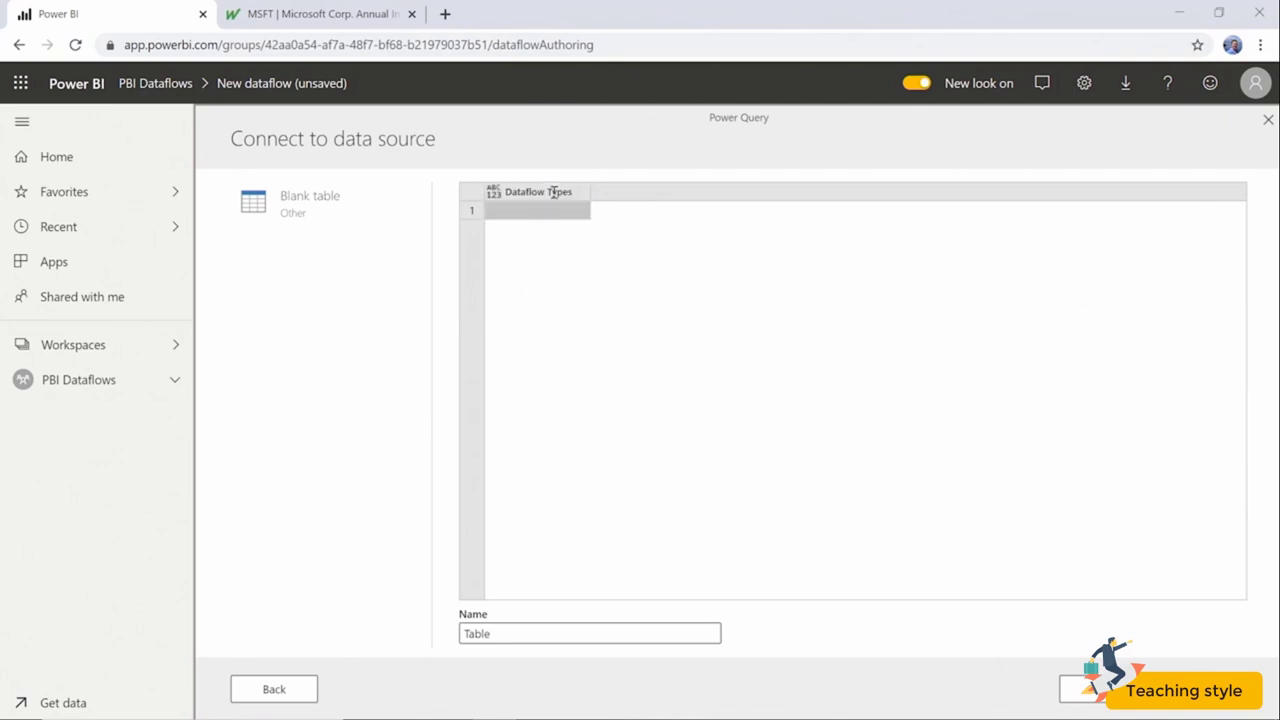
type("Entity")
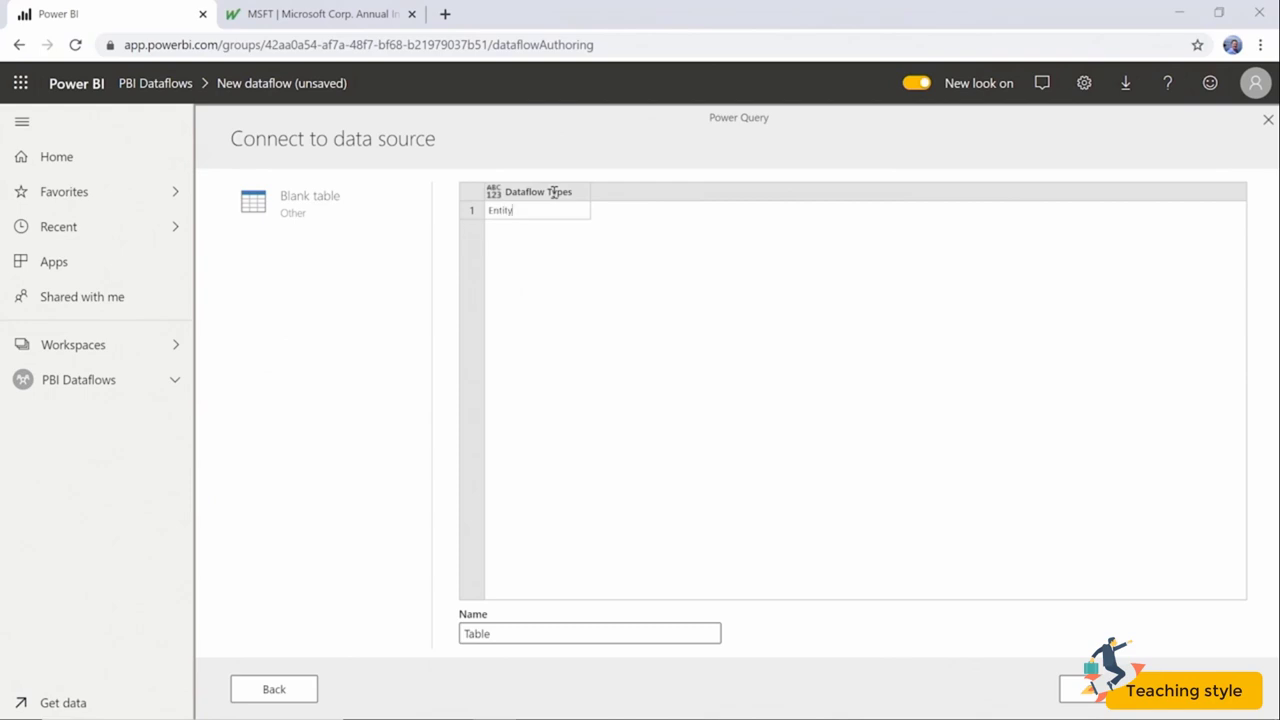
key("Return")
type("CDM")
key("Return")
type("Dataflow")
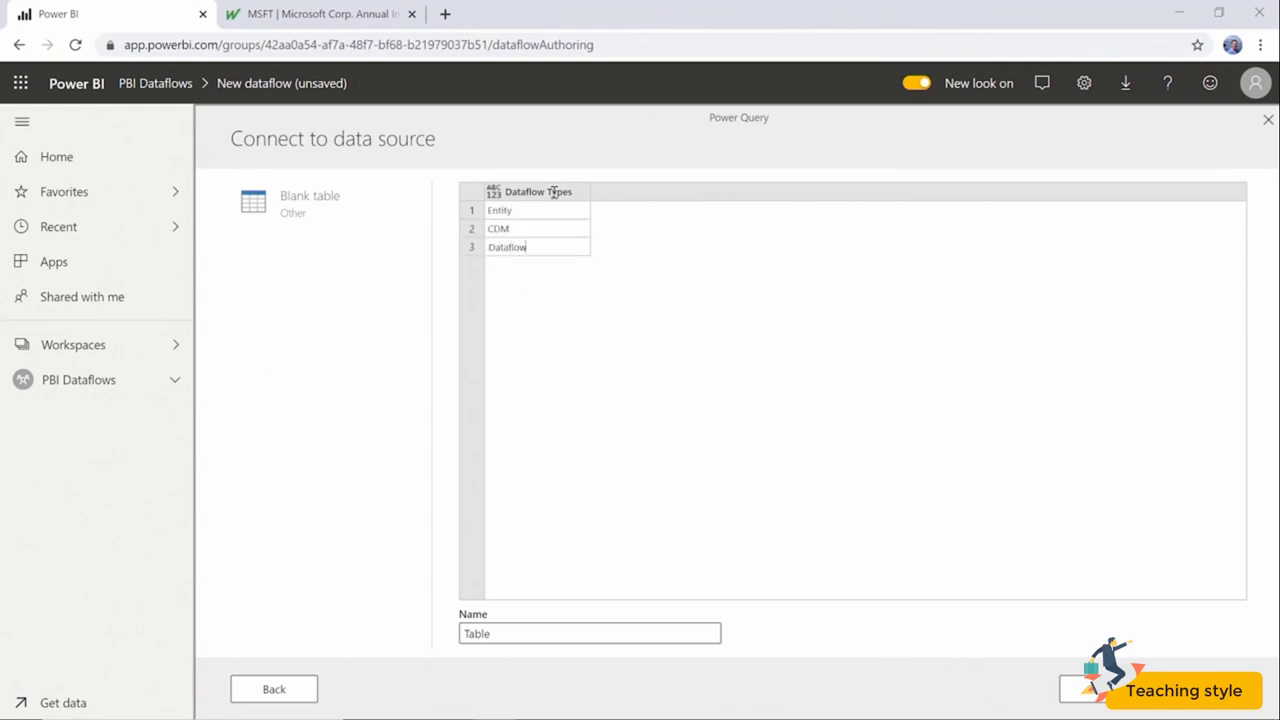
key("Return")
type("Model")
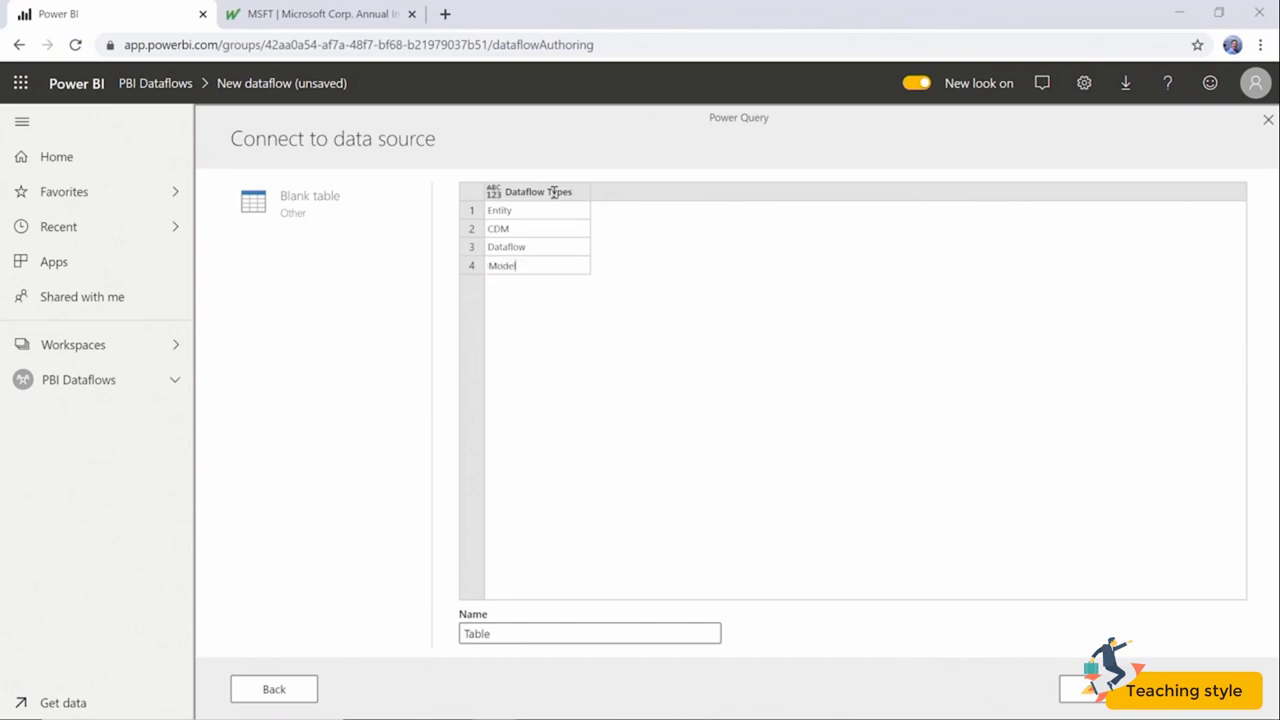
Name the blank table 'Dataflow Types' and continue to the query editor.
left_click(538, 634)
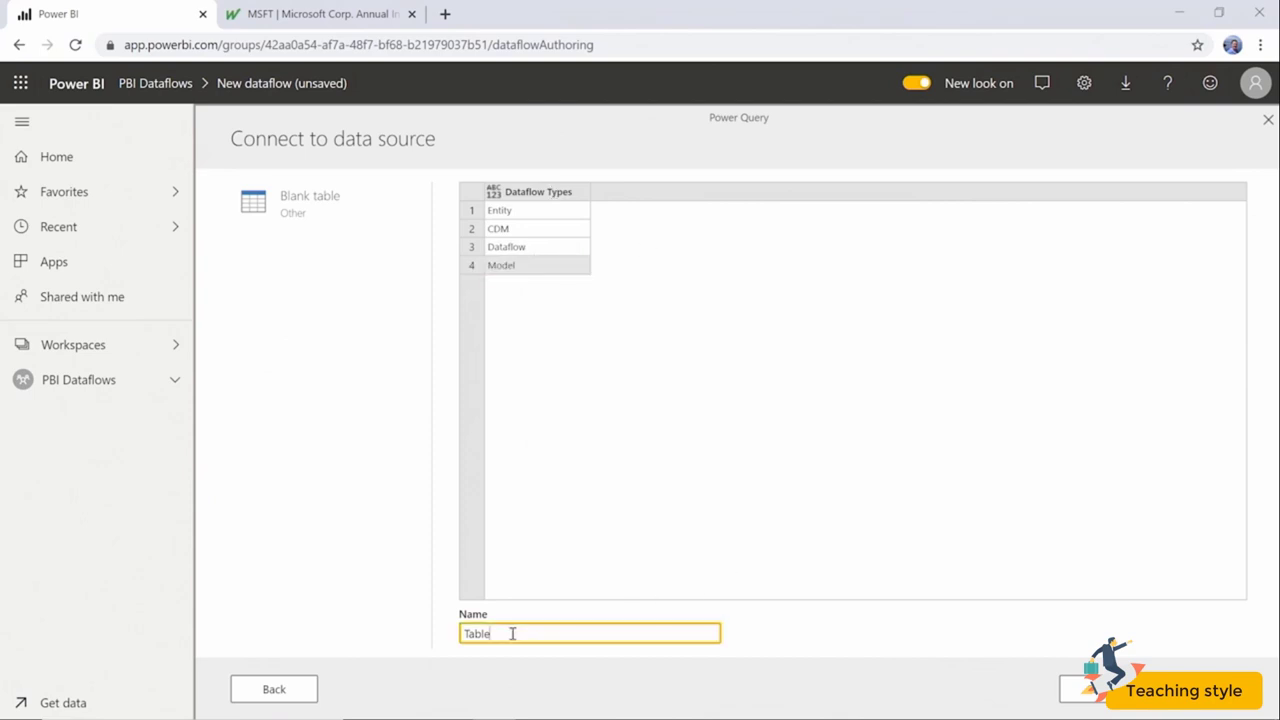
left_click_drag(514, 634, 460, 634)
type("Dataflow Type")
key("BackSpace")
key("BackSpace")
key("BackSpace")
key("BackSpace")
key("BackSpace")
type("Types")
left_click(1203, 689)
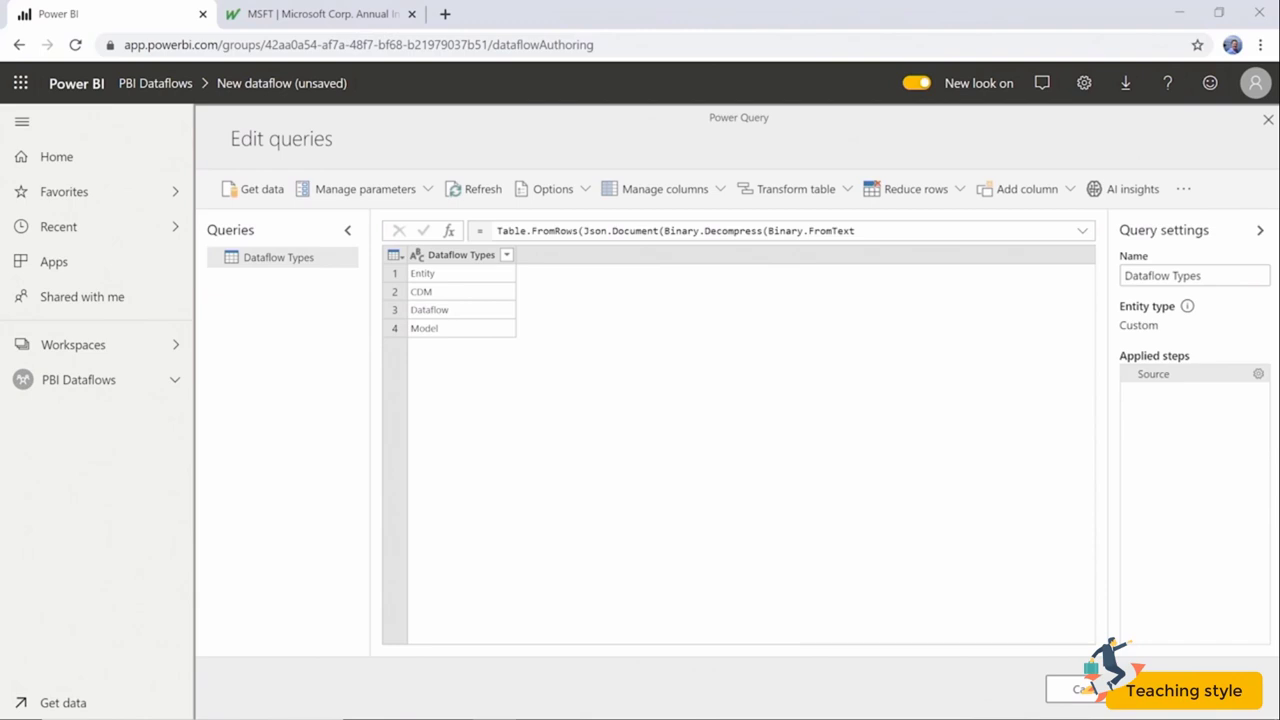
Save and close the query, entering 'Testing Tables' as the dataflow name.
left_click(1208, 690)
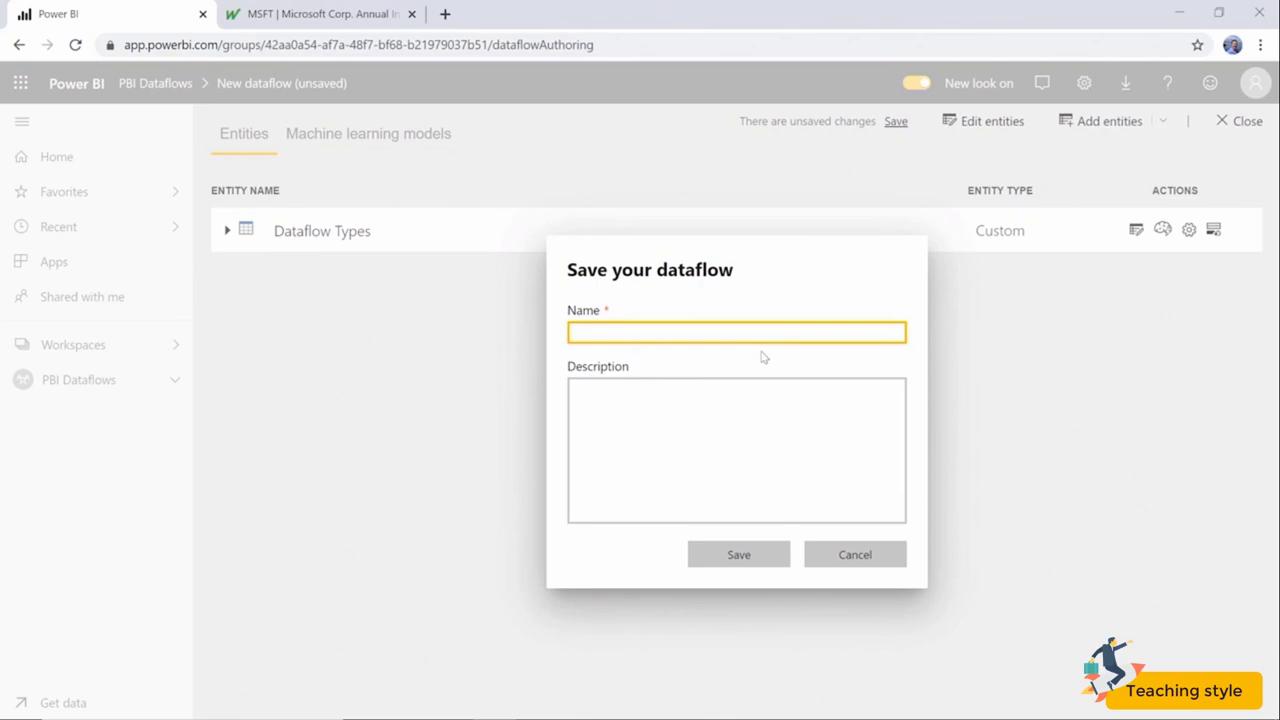
type("T")
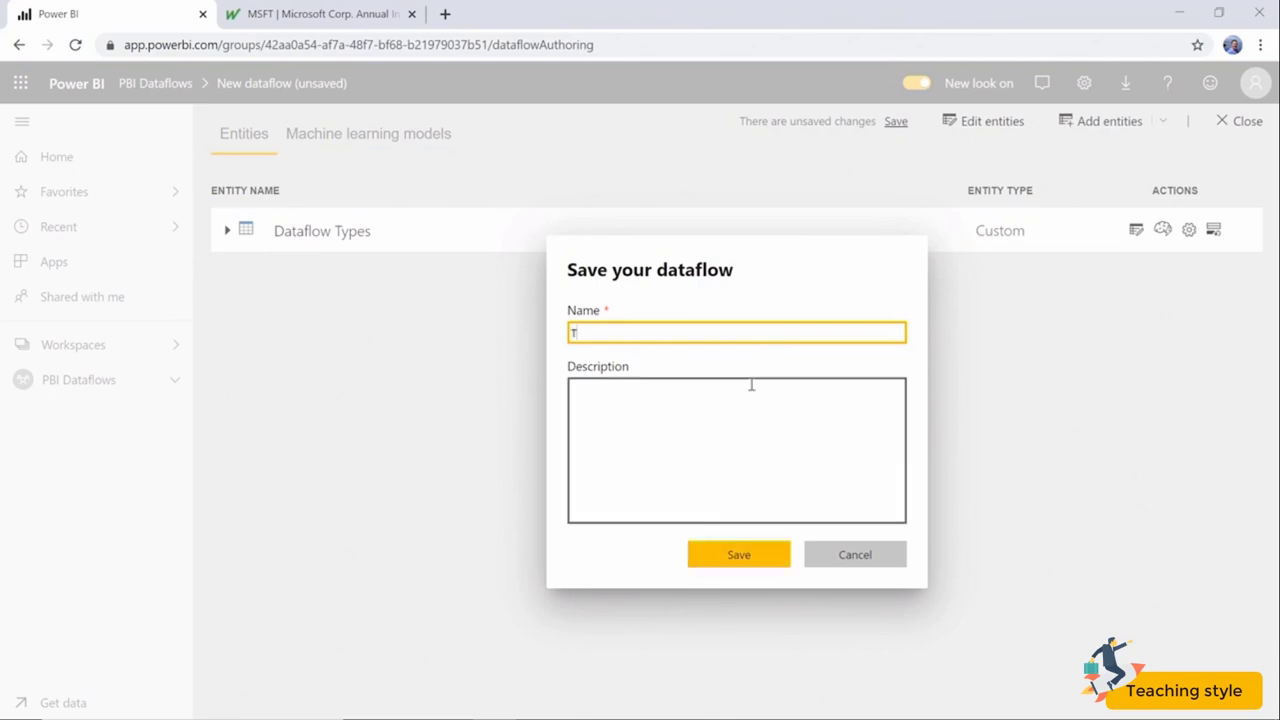
type("esting Tables")
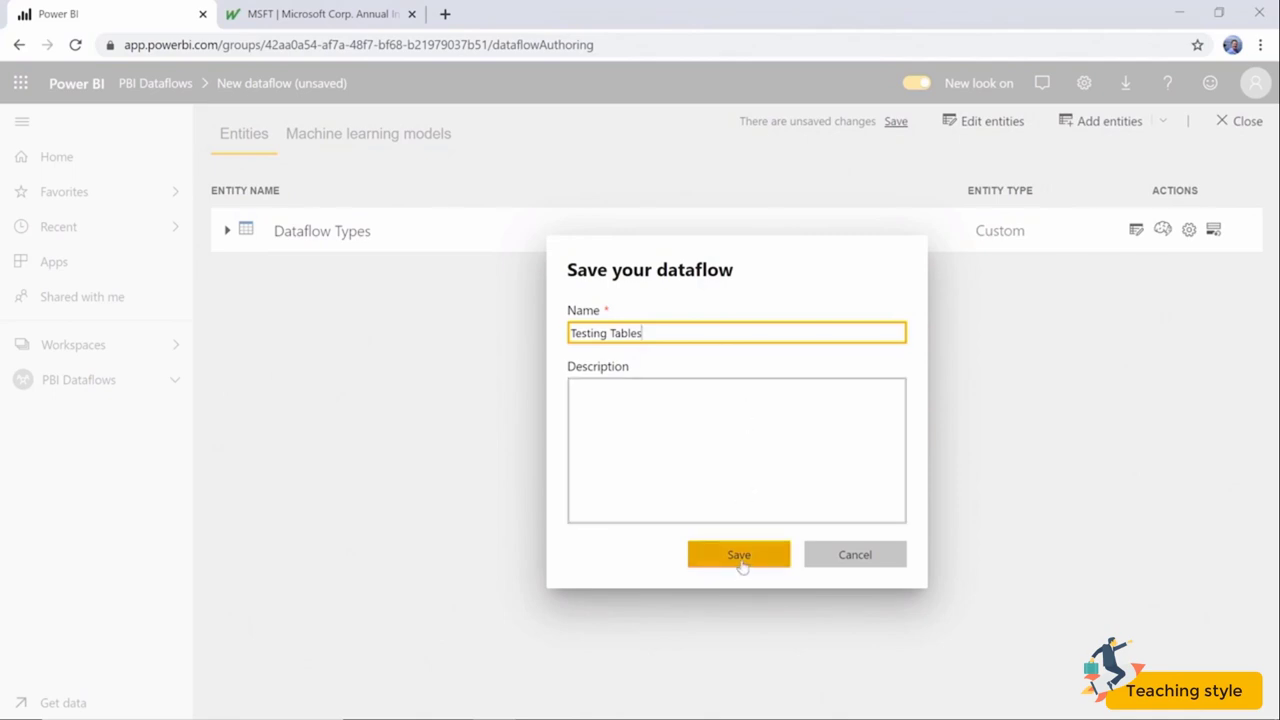
Save the 'Testing Tables' dataflow, review the Dataflow Types entity fields, then return to the PBI Dataflows dataflows list.
left_click(740, 563)
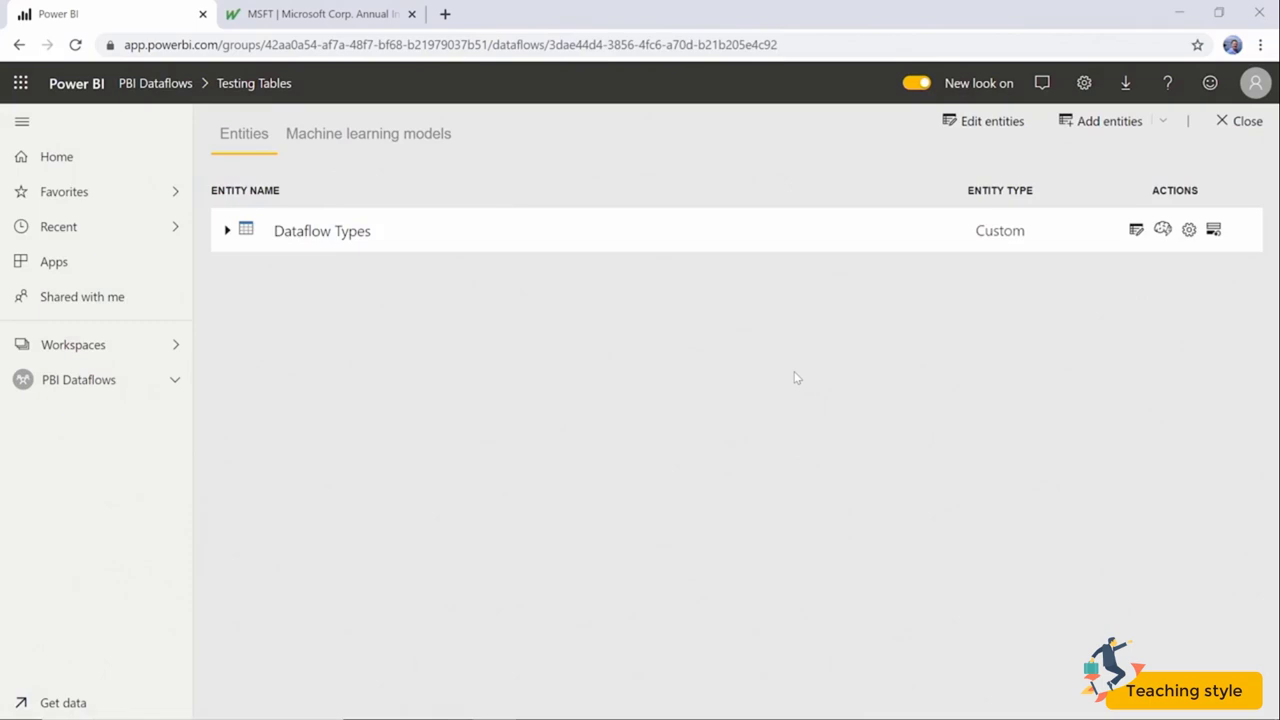
left_click(228, 232)
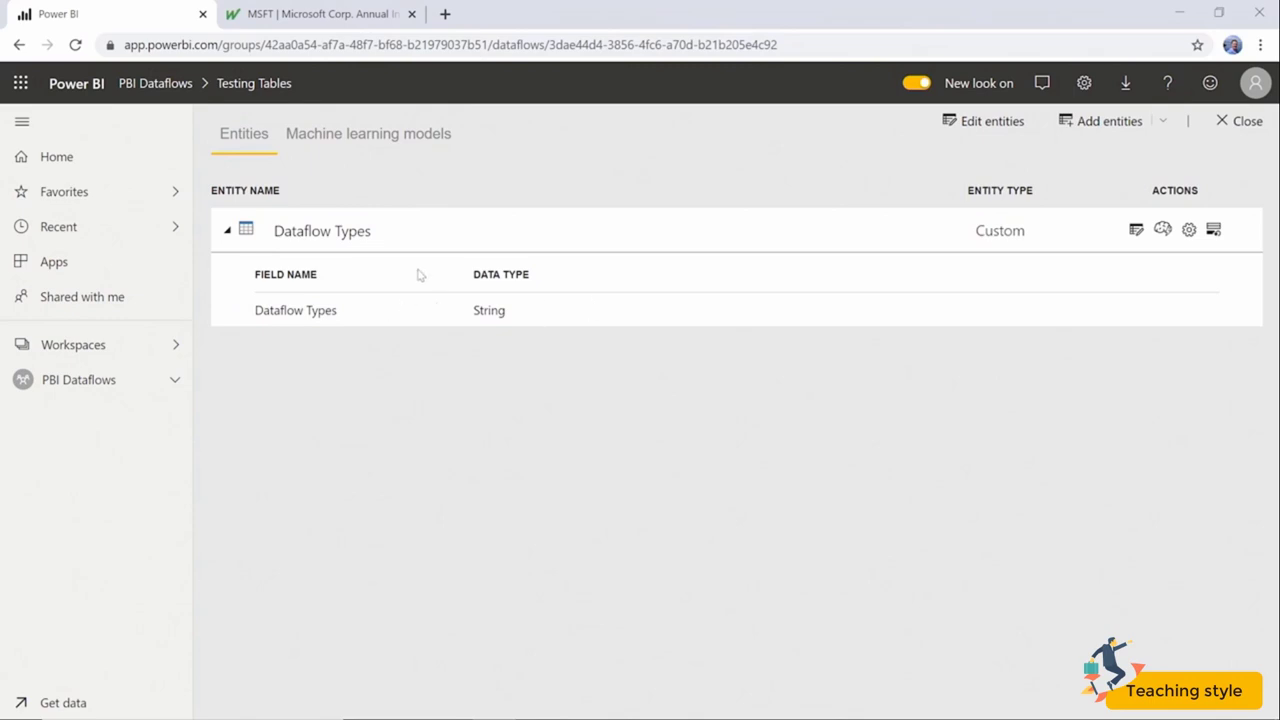
left_click(228, 231)
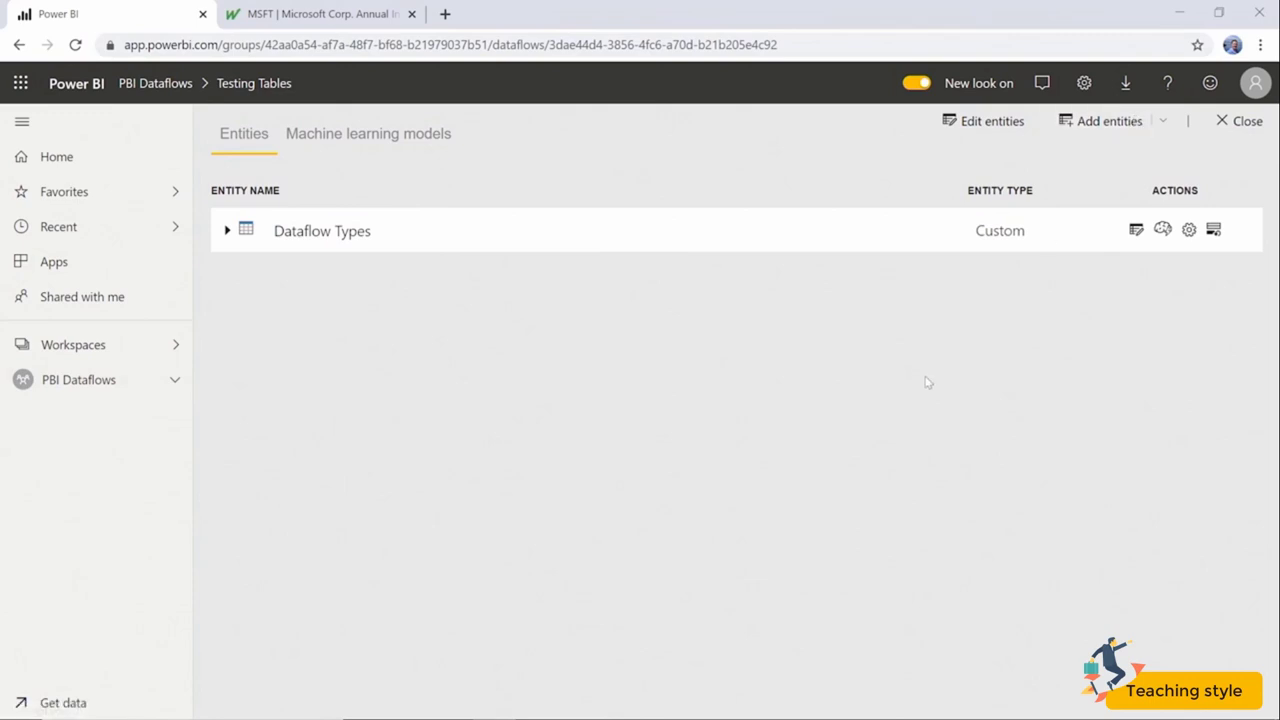
left_click(145, 387)
left_click(606, 222)
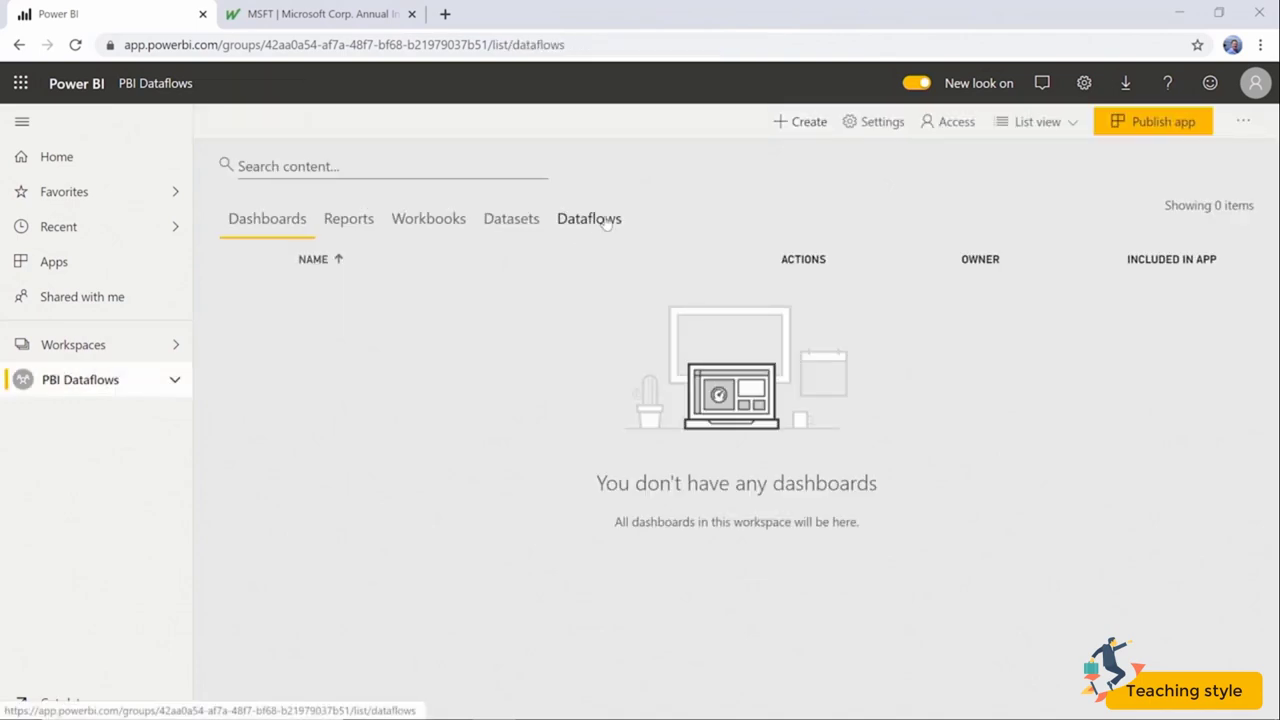
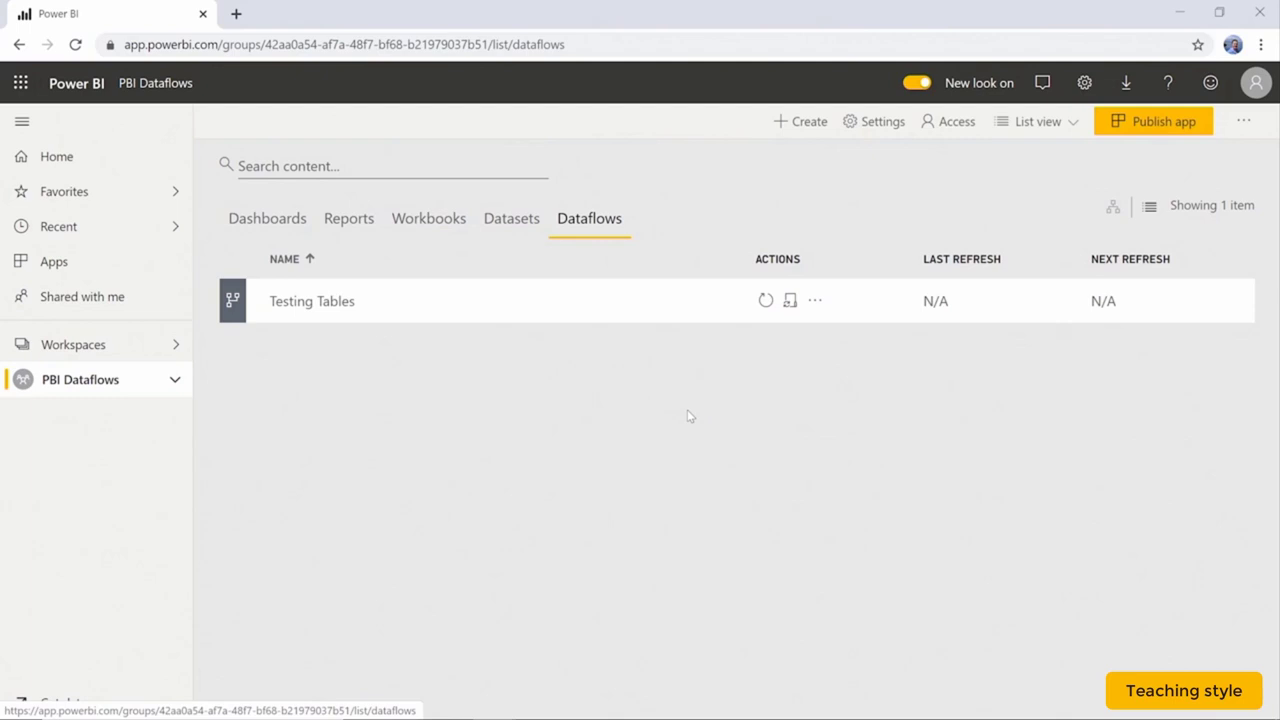
Add an entity to Testing Tables, browsing Database and Azure sources before picking SQL Server database.
left_click(297, 303)
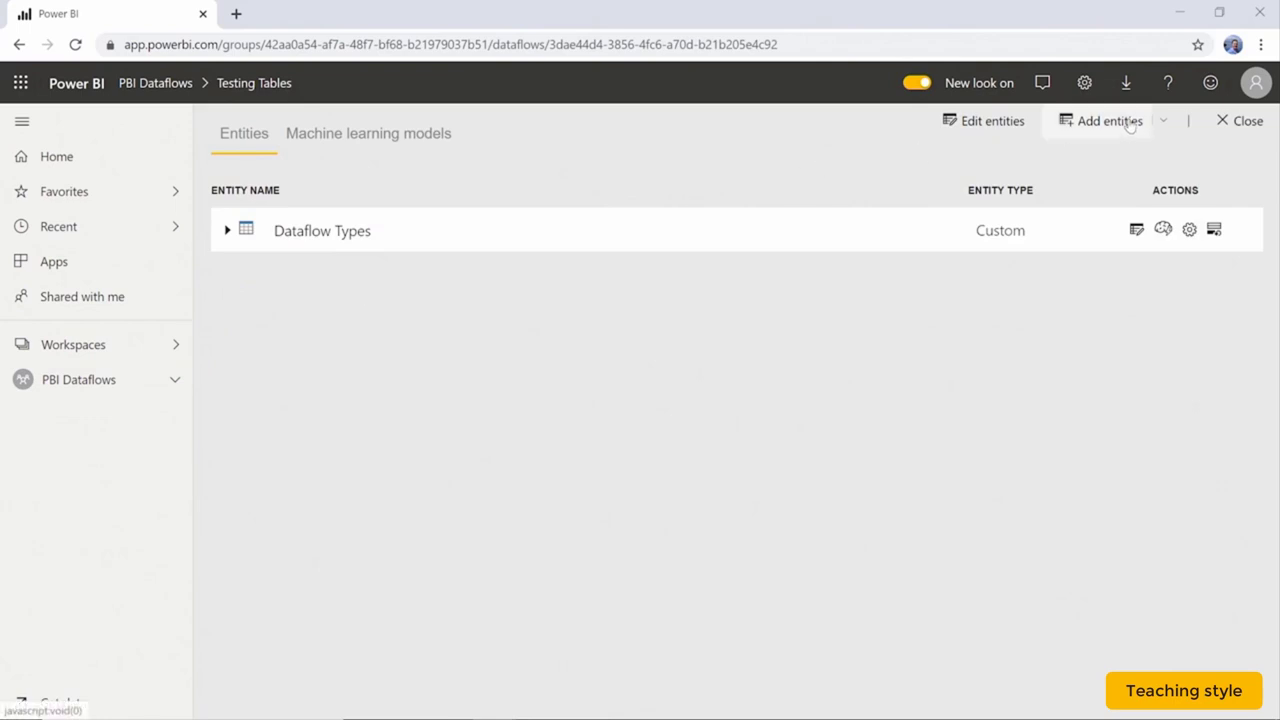
left_click(1130, 121)
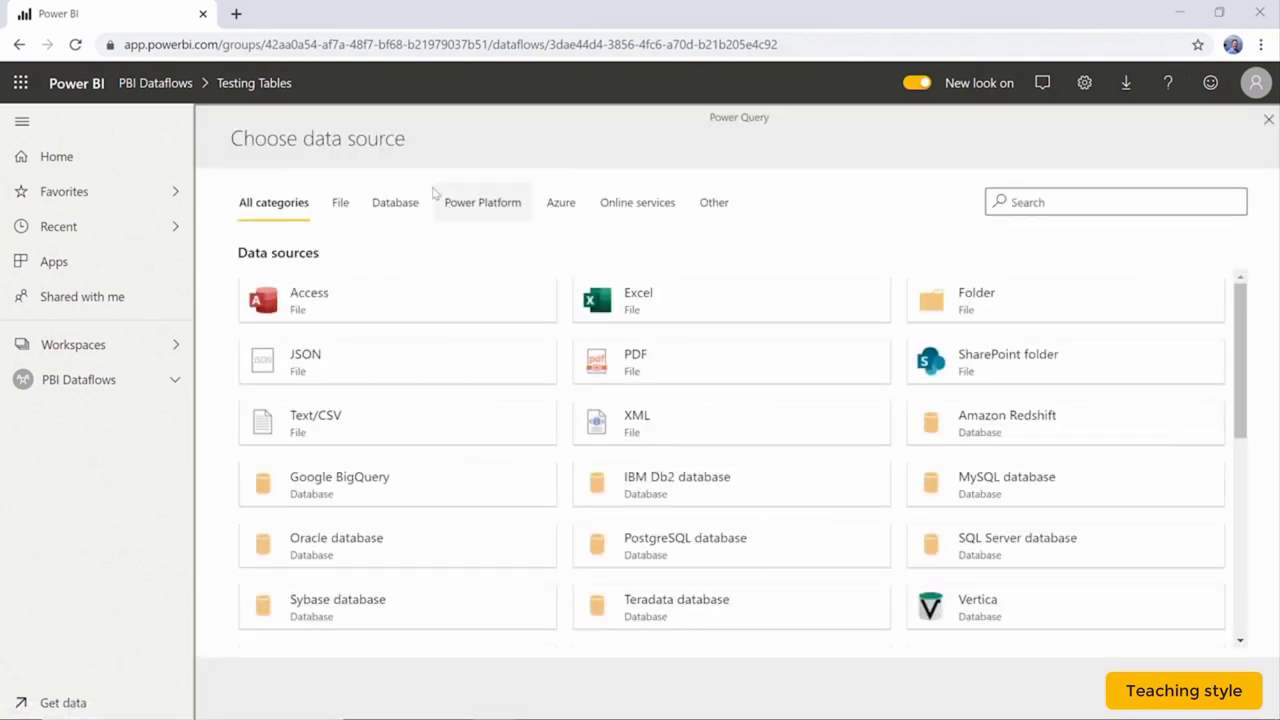
left_click(400, 207)
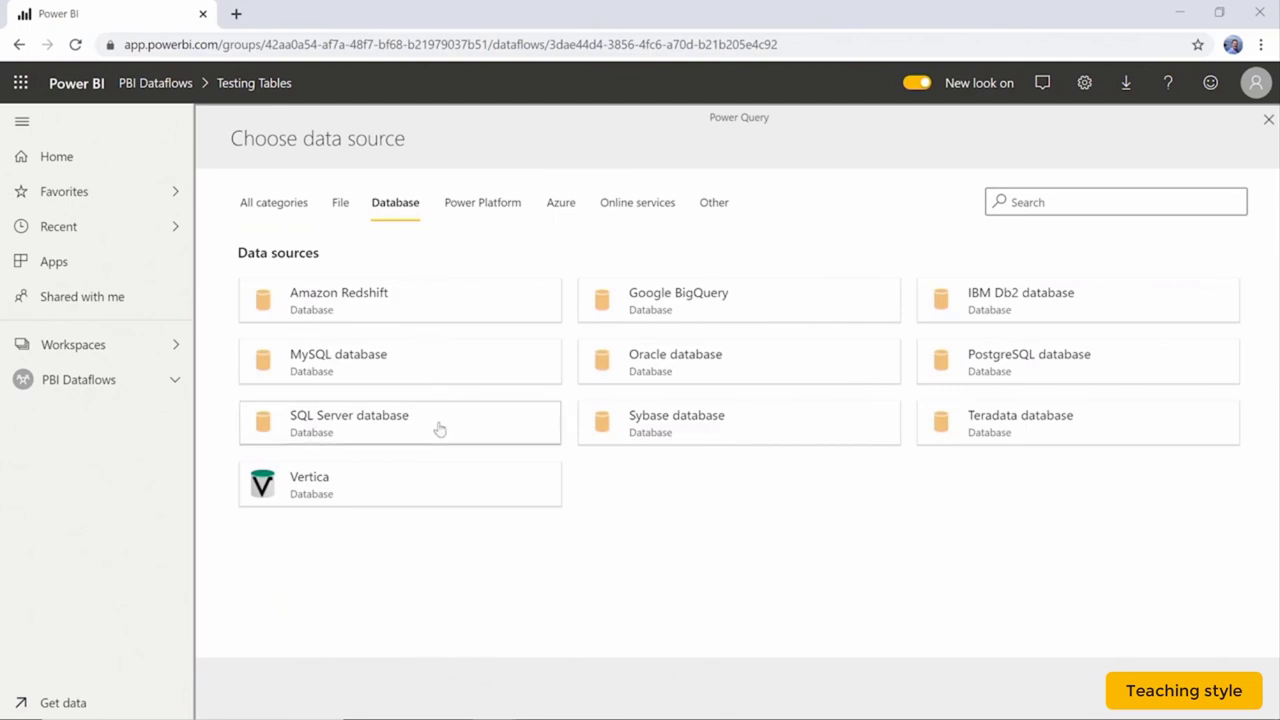
left_click(576, 220)
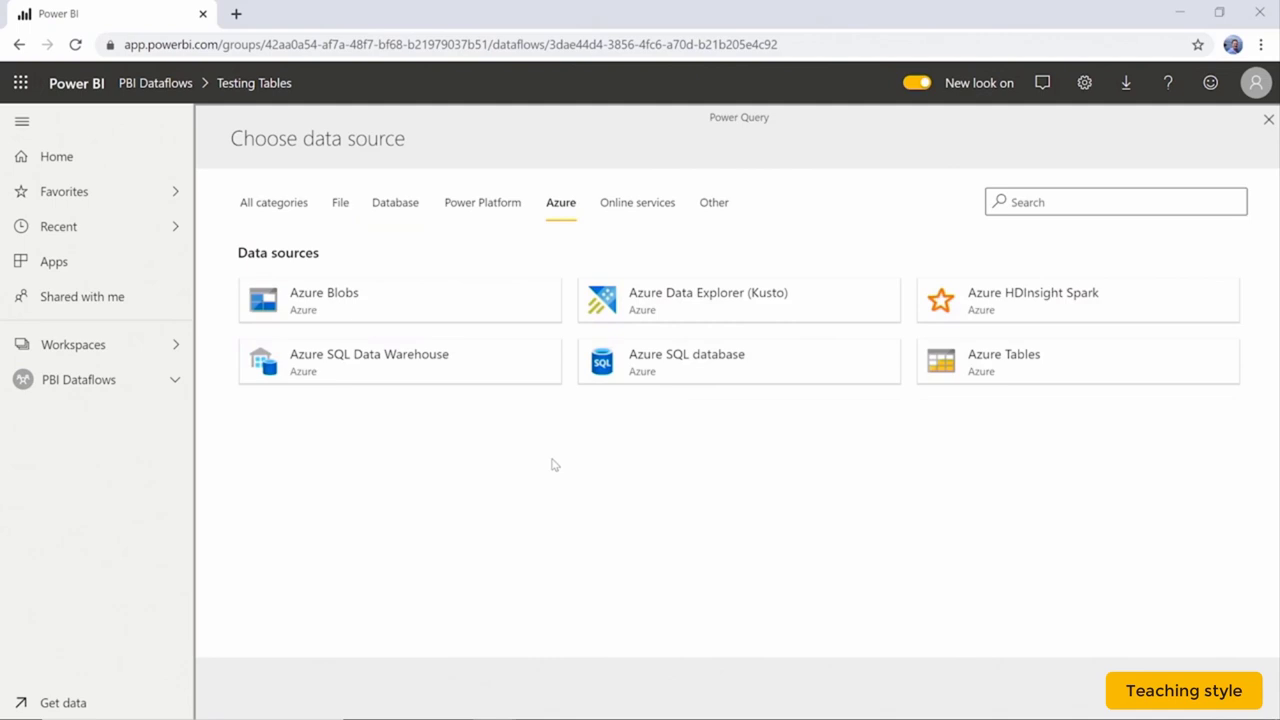
left_click(378, 205)
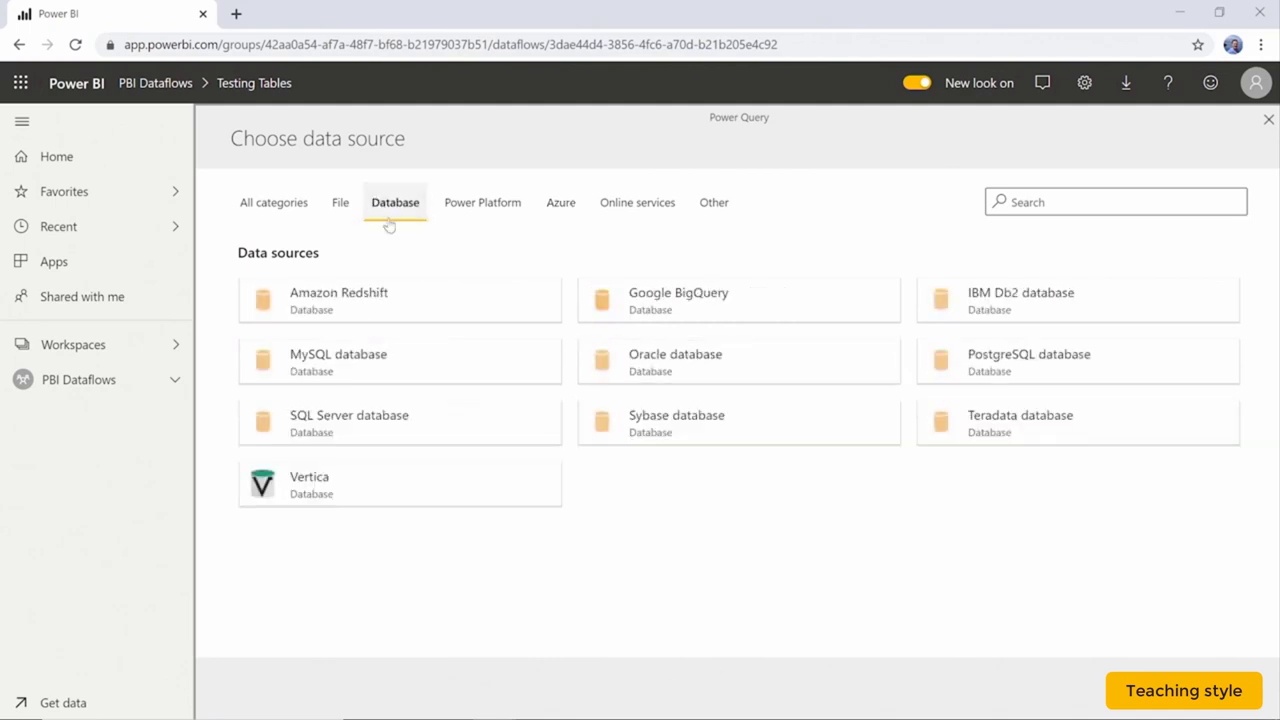
left_click(417, 427)
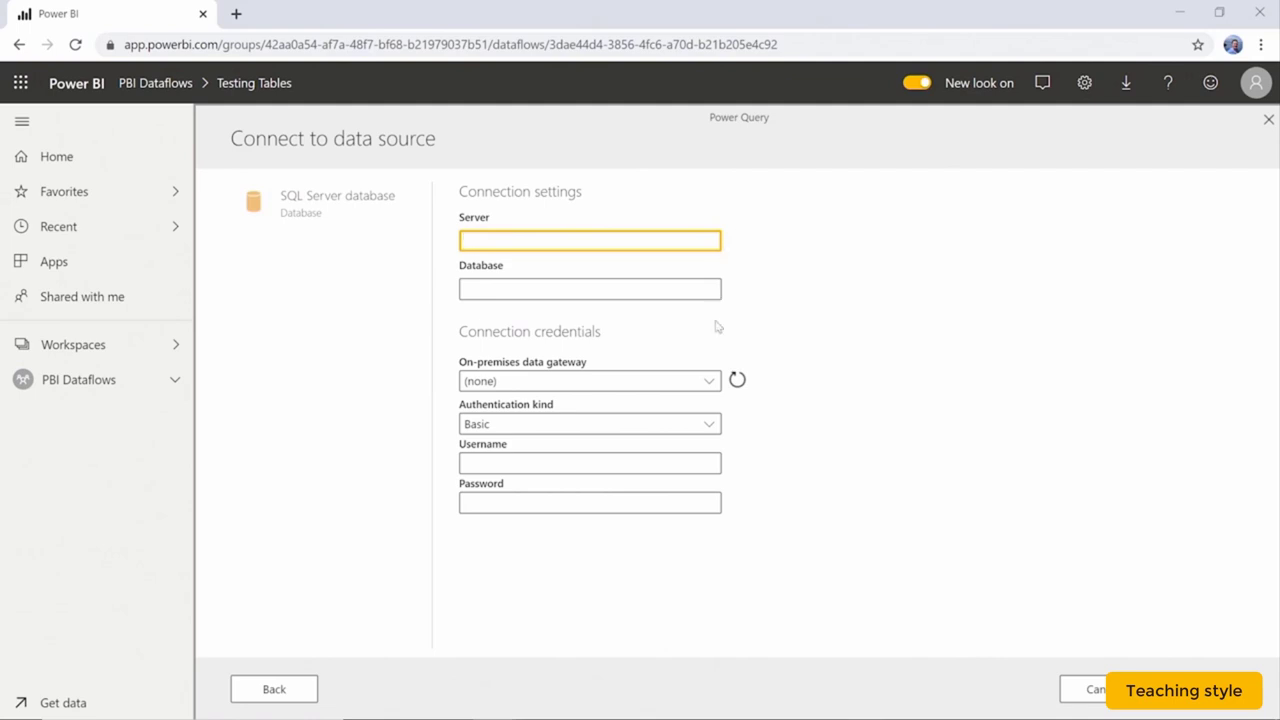
Check the on-premises data gateway list, then attempt Manage gateways and acknowledge the close-editor notice.
left_click(710, 384)
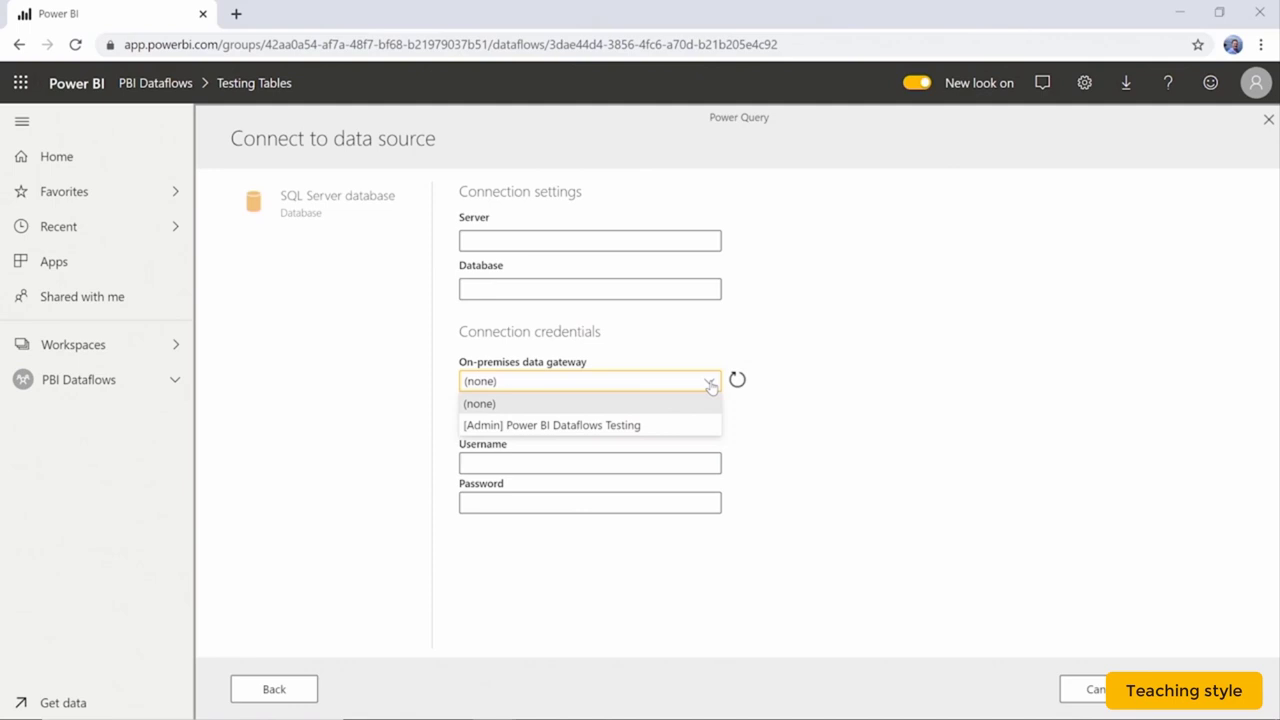
left_click(1088, 80)
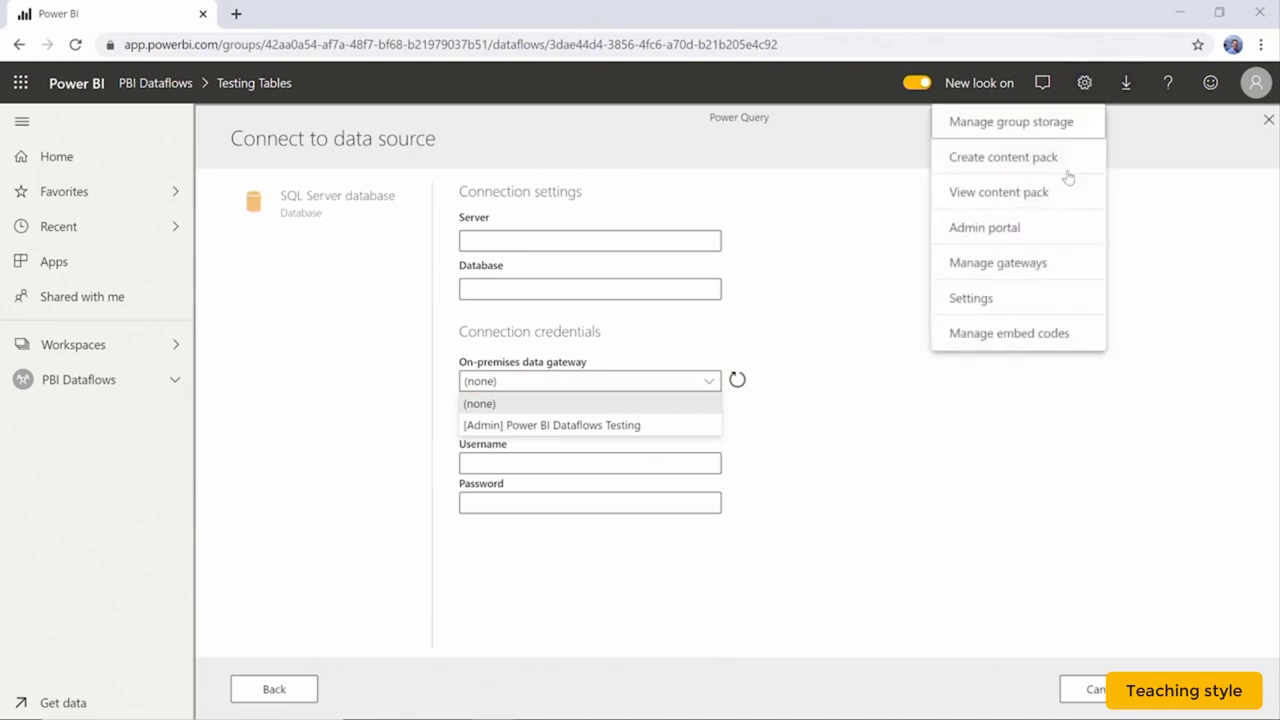
left_click(1012, 268)
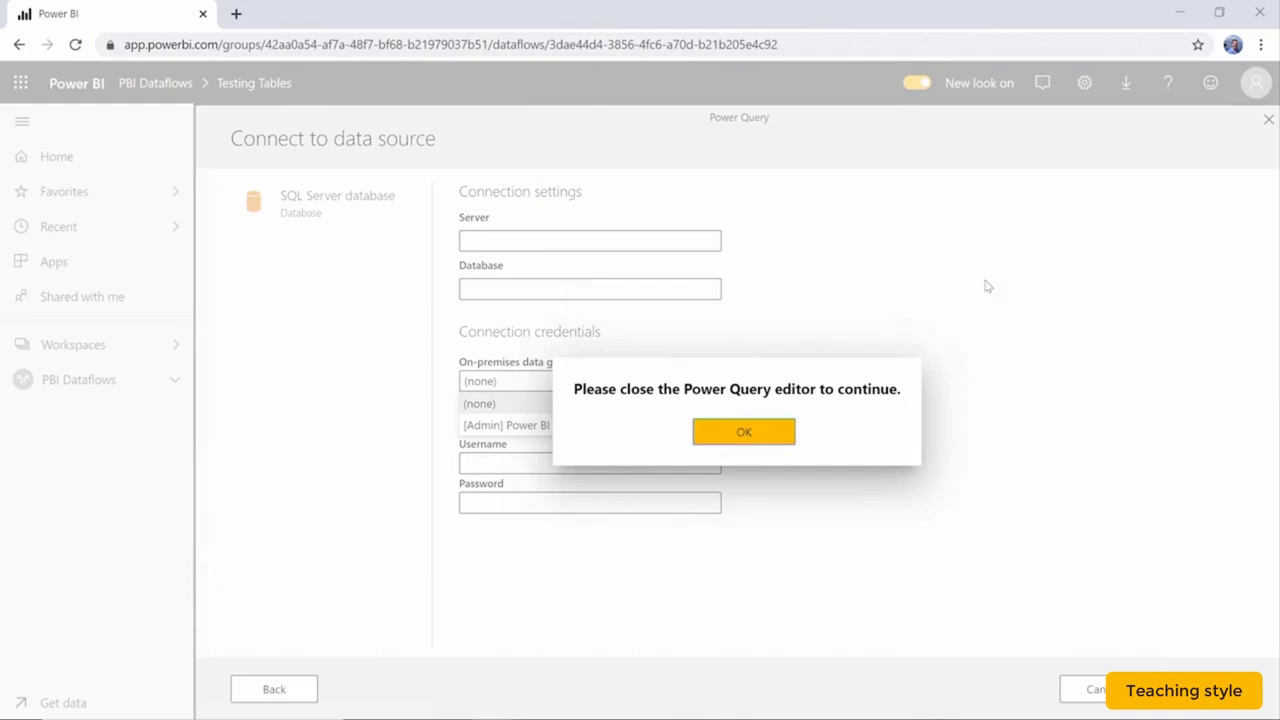
left_click(789, 432)
Cancel Power Query and add a new data source to the Power BI Dataflows Testing cluster.
left_click(1086, 689)
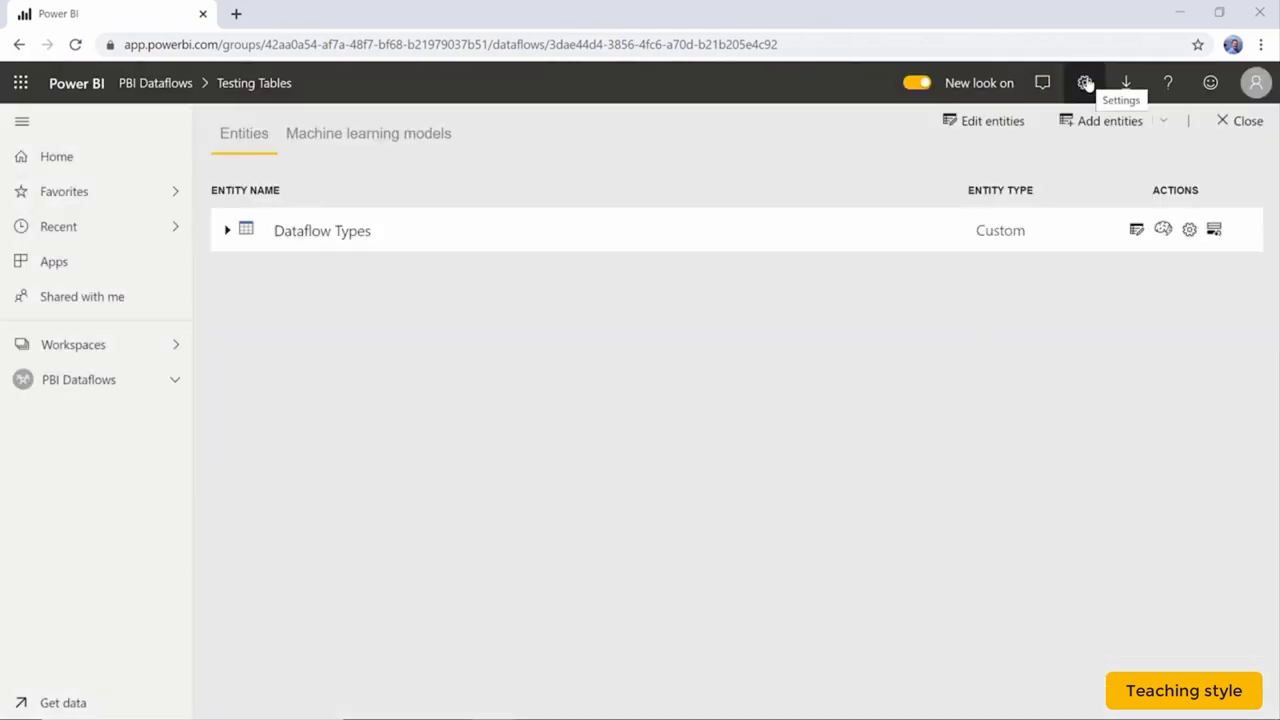
left_click(1086, 83)
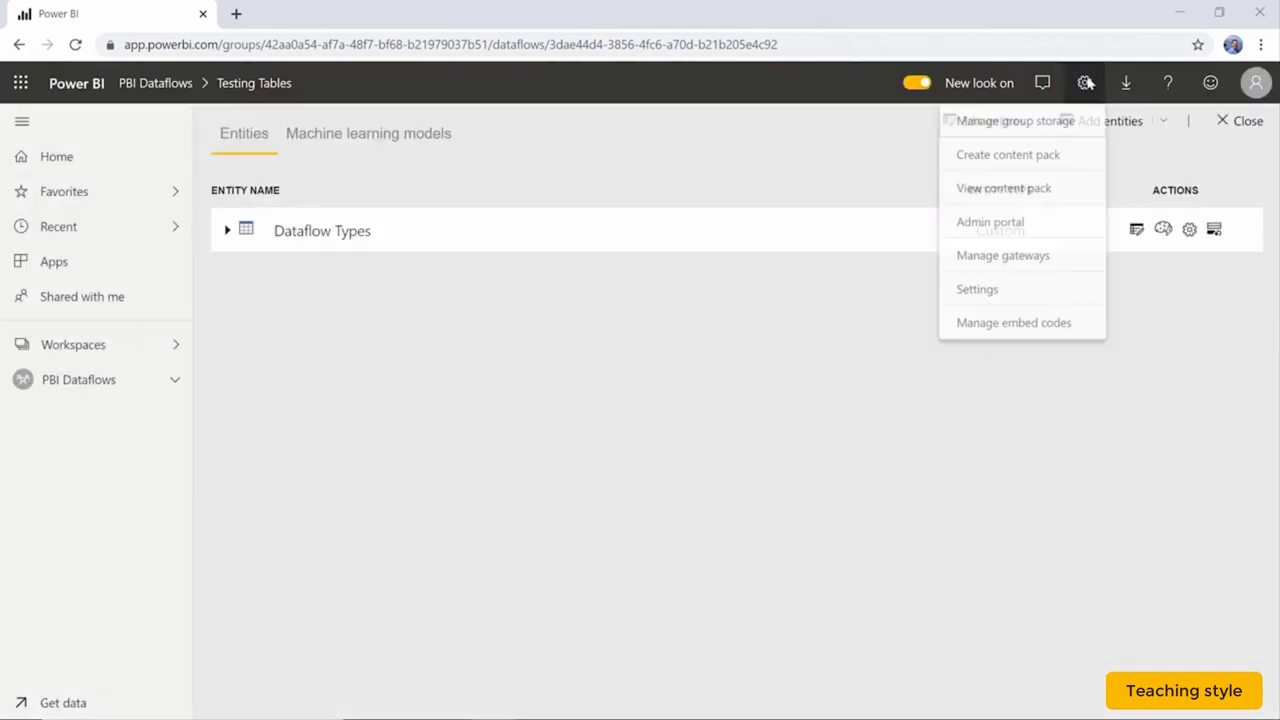
left_click(1047, 263)
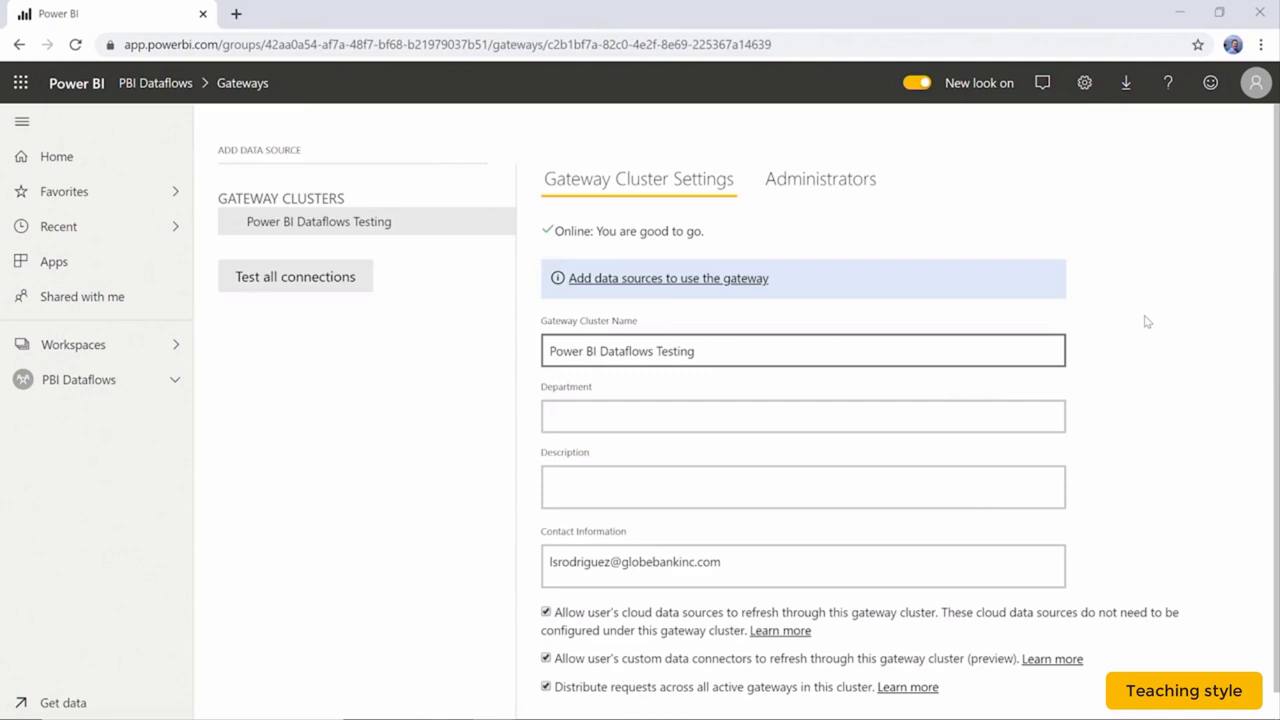
left_click(714, 280)
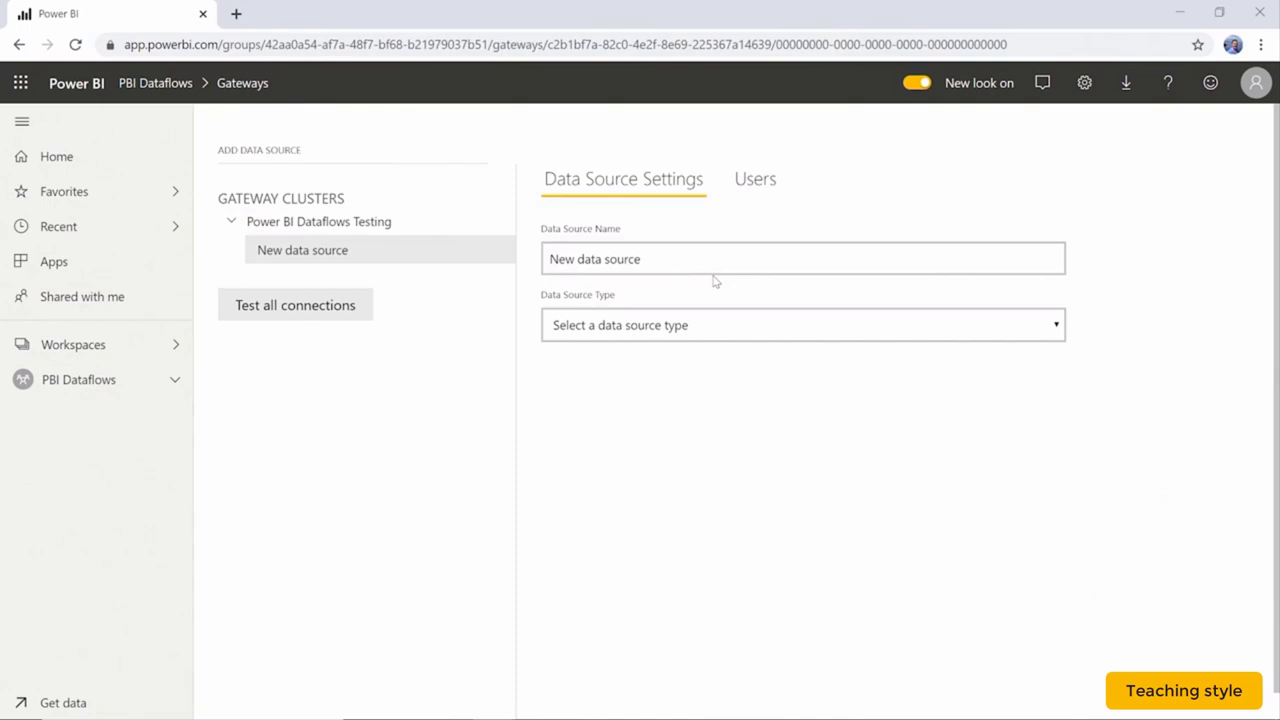
Set the new data source type to Azure Data Lake Storage Gen2, then discard it unsaved.
left_click(719, 260)
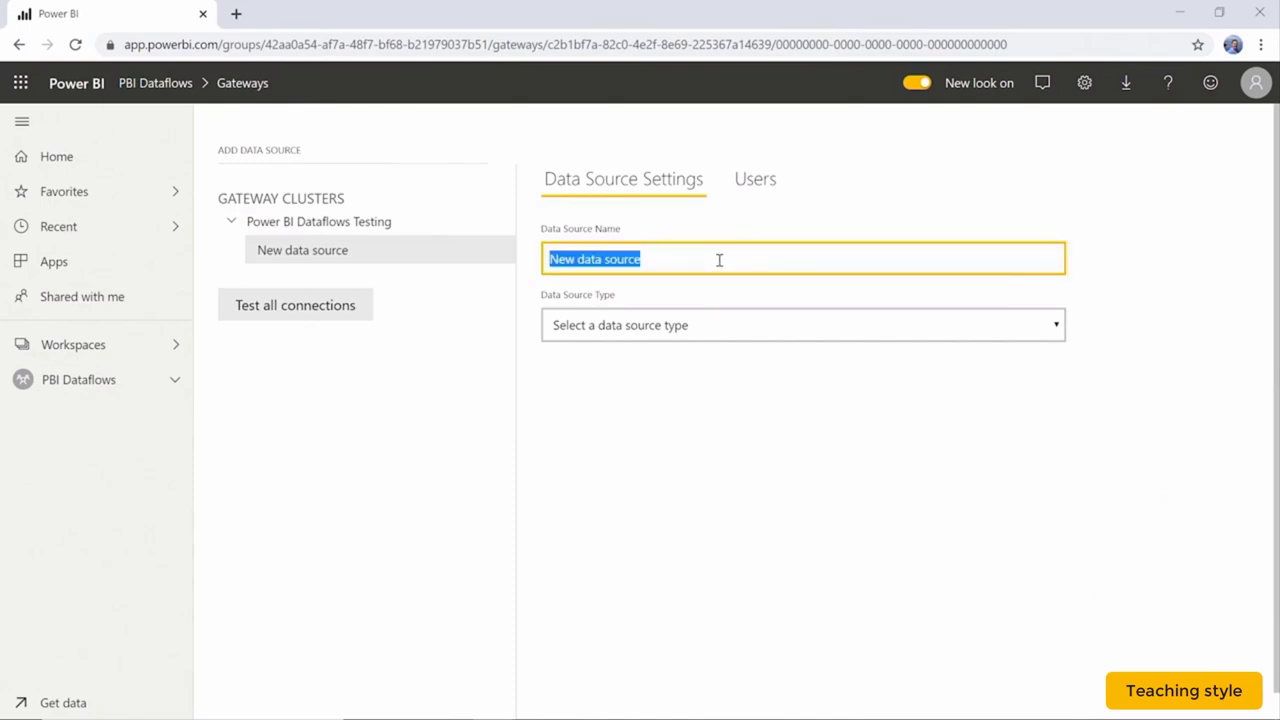
left_click(748, 330)
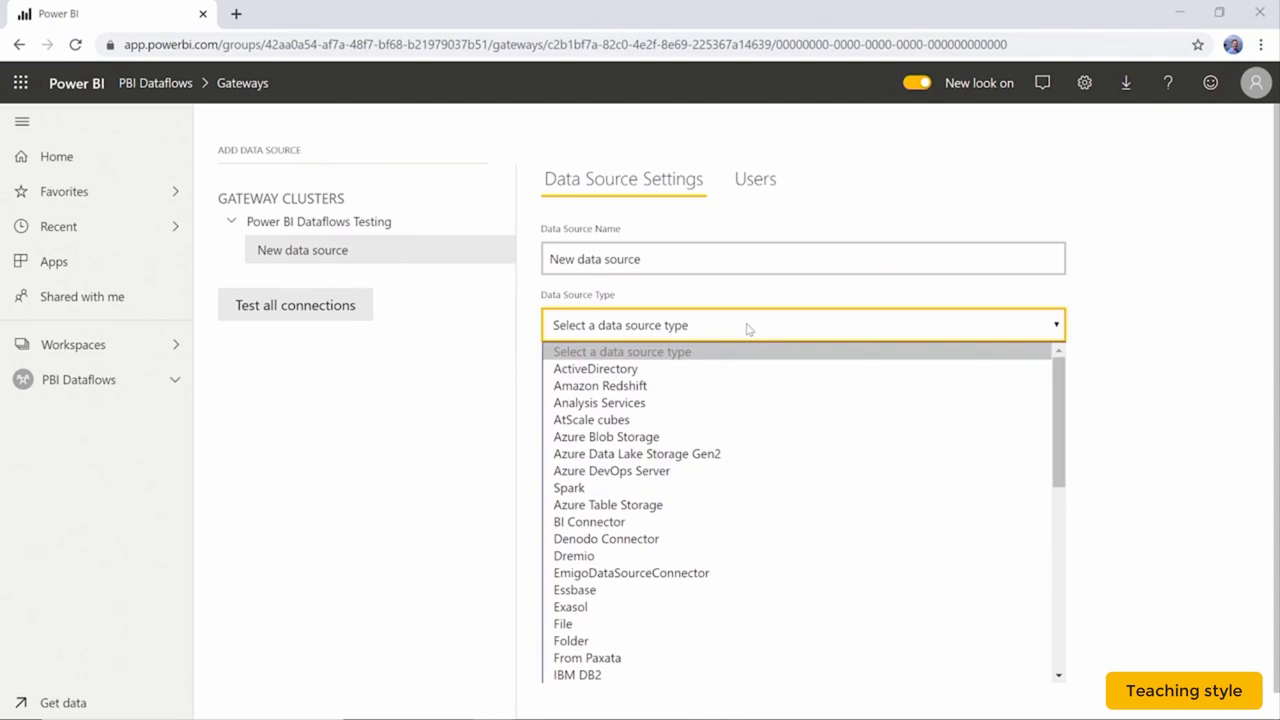
left_click(706, 456)
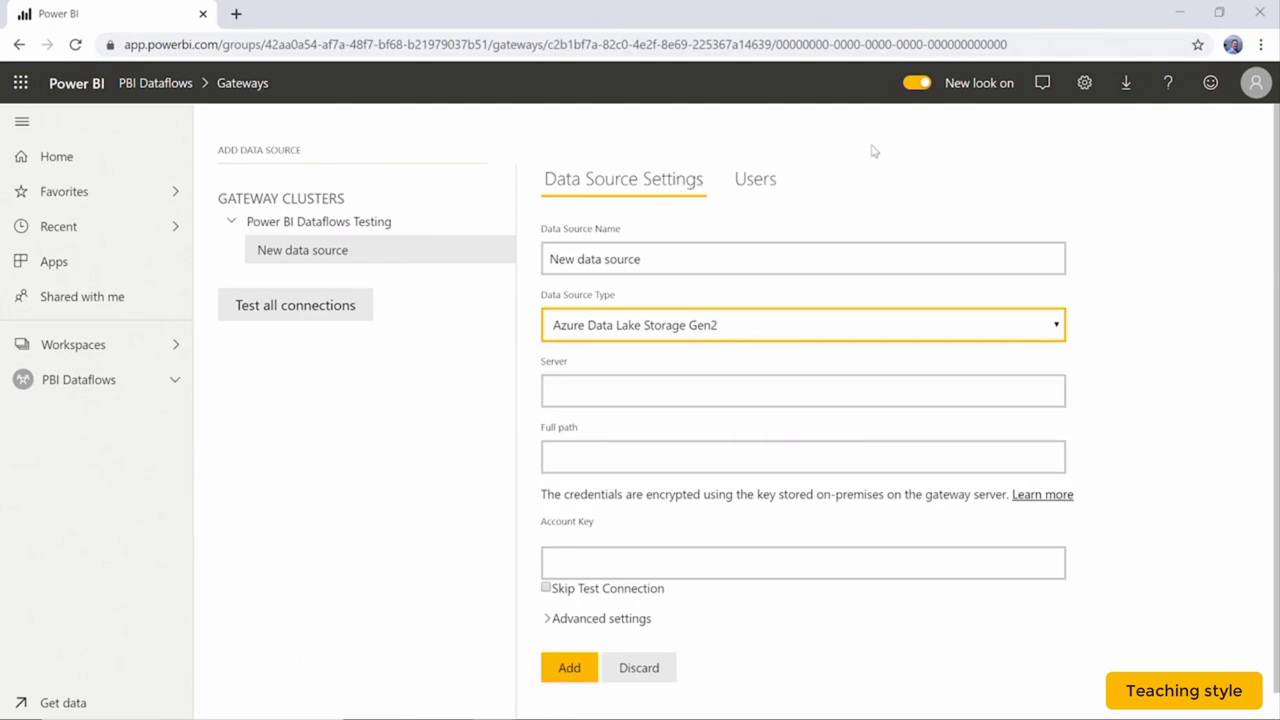
left_click(632, 668)
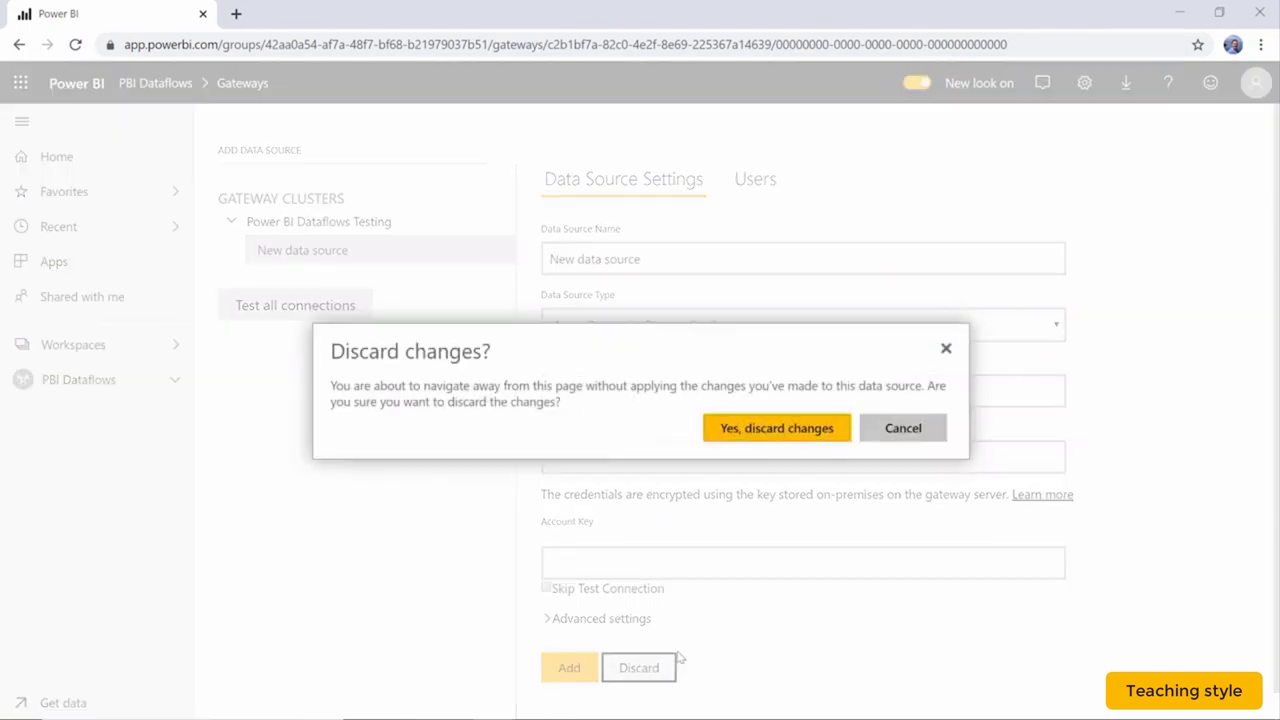
left_click(798, 430)
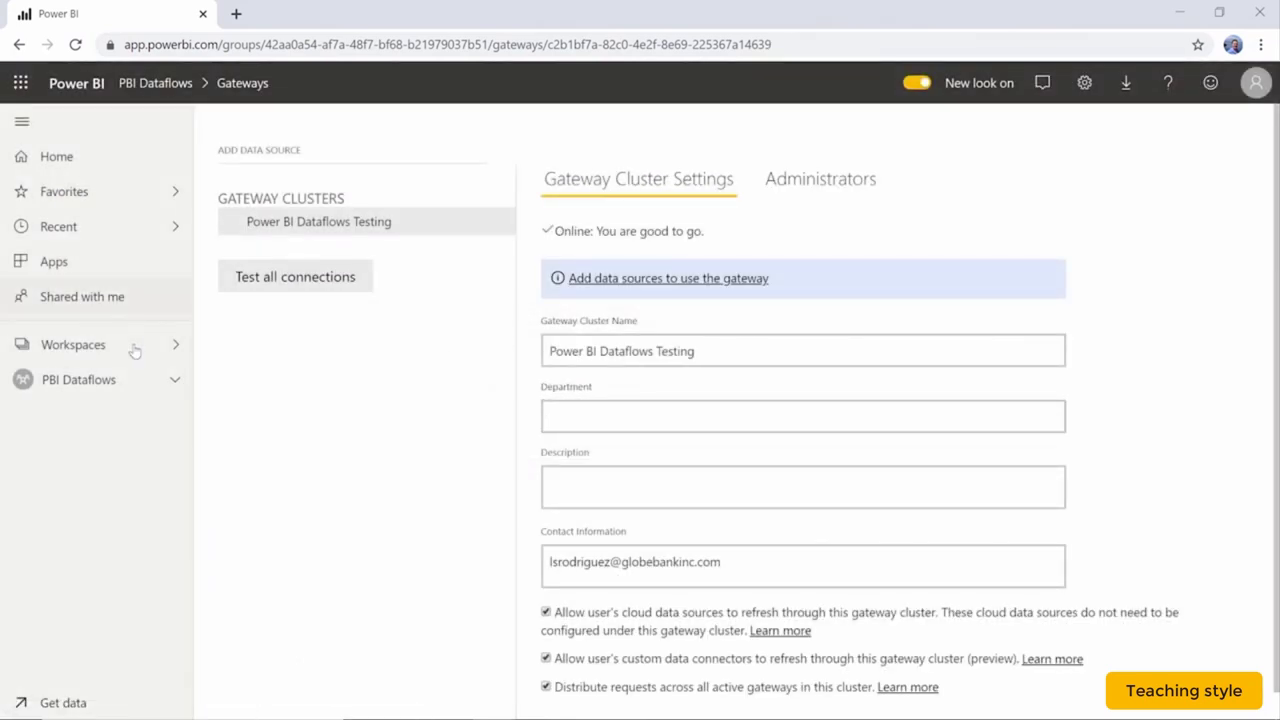
Return to the PBI Dataflows workspace contents and open the + Create menu.
left_click(122, 388)
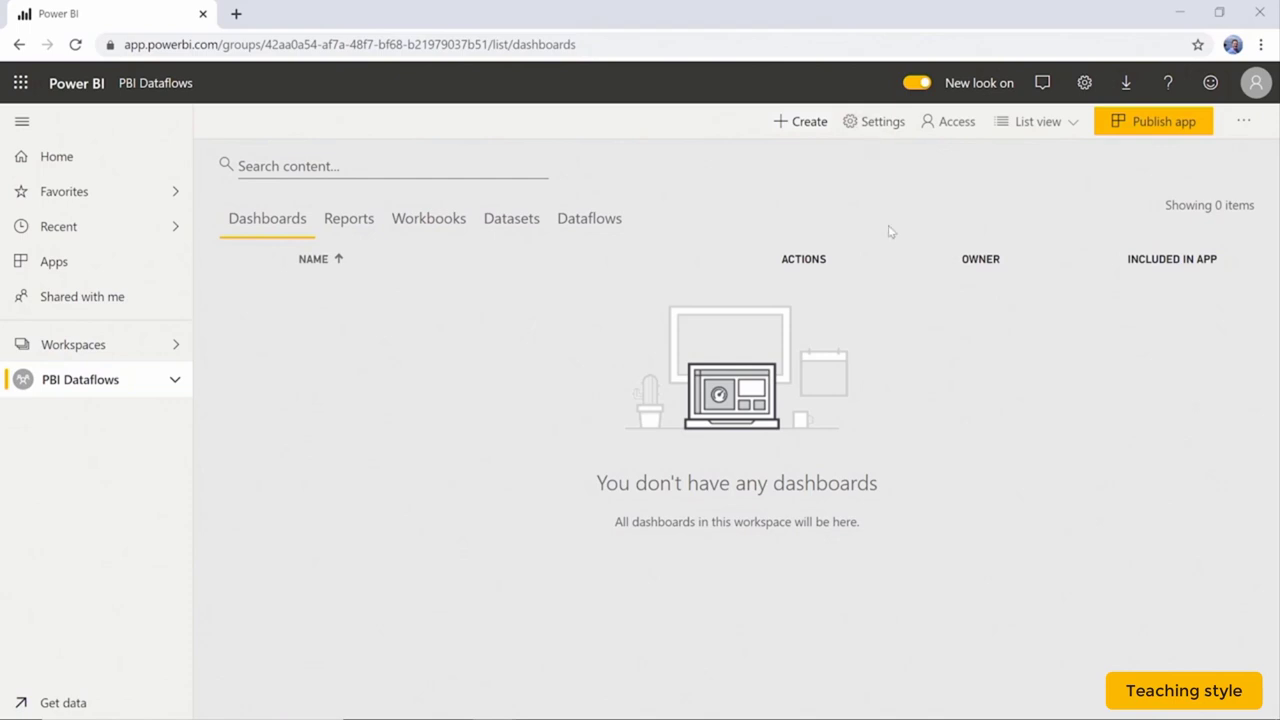
left_click(800, 124)
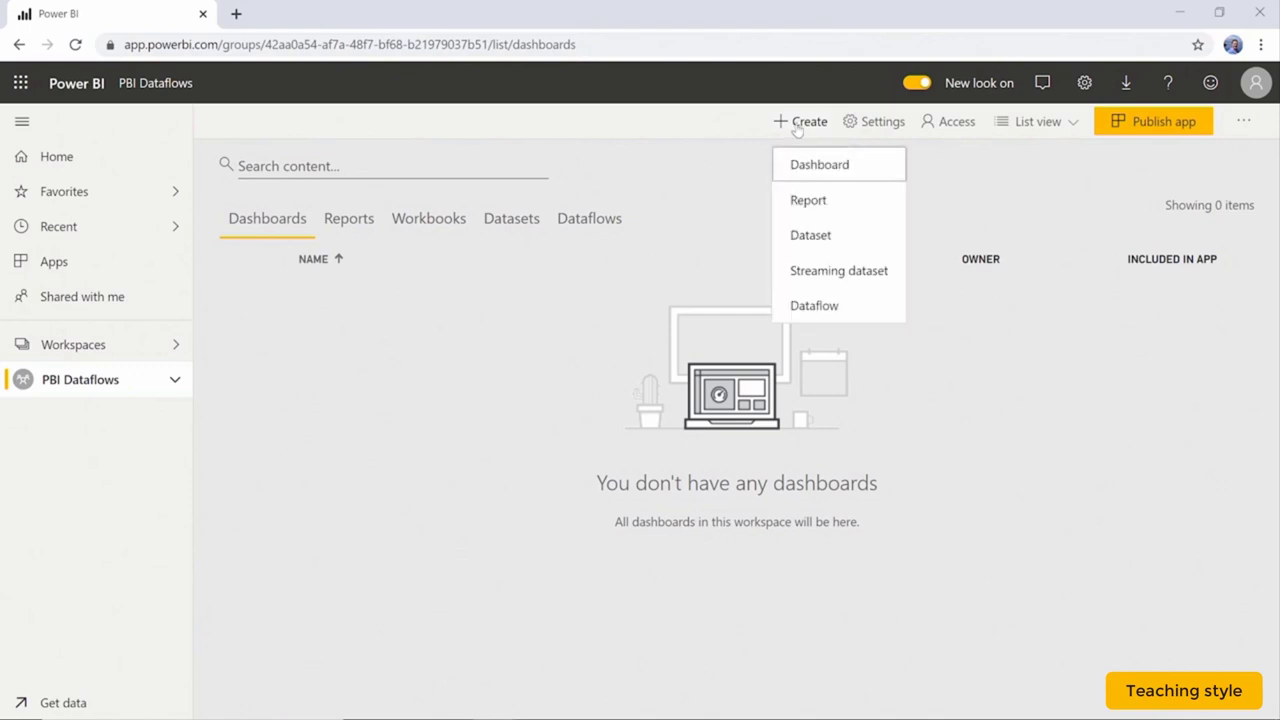
Create a new dataset from Databases and view the SQL Server Analysis Services option.
left_click(829, 240)
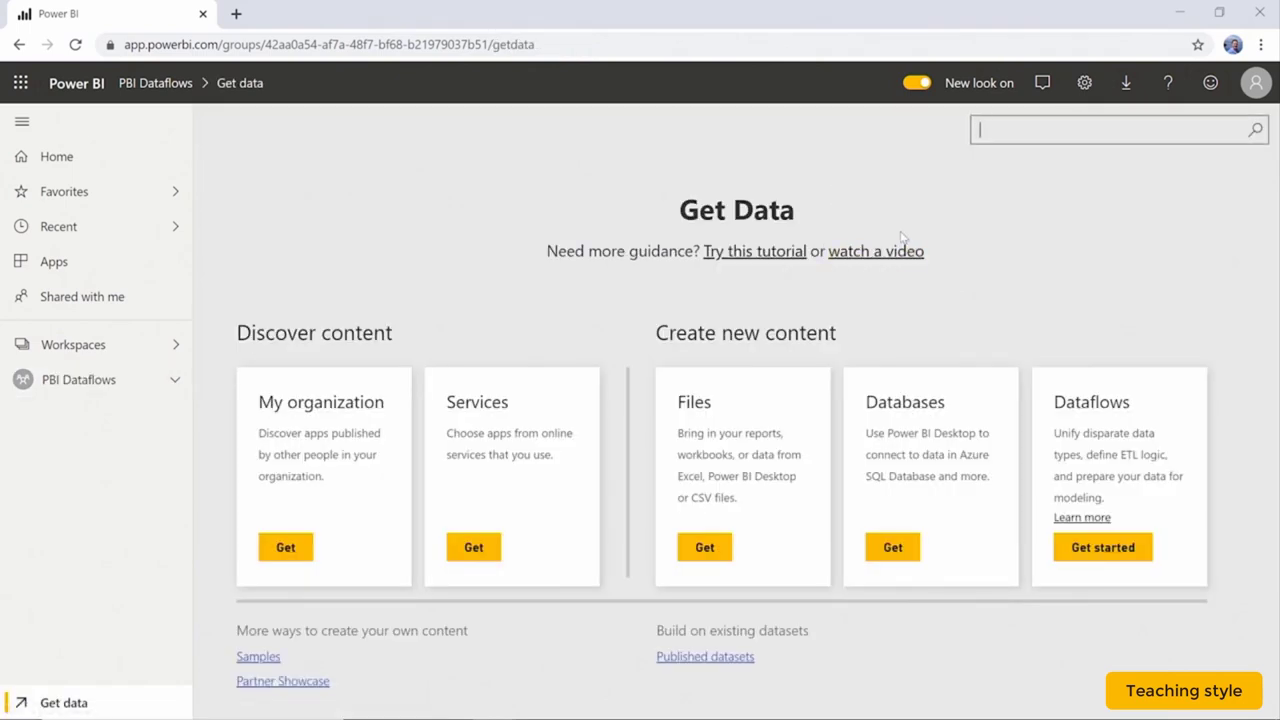
left_click(893, 550)
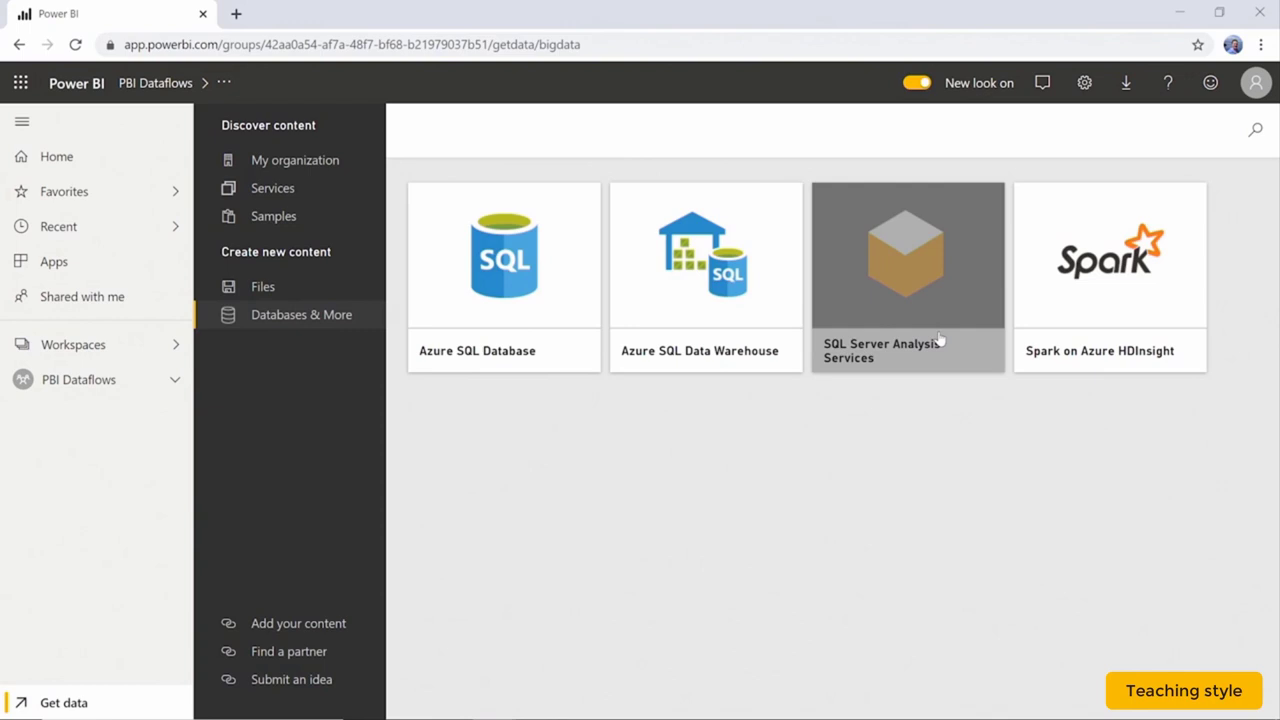
left_click(940, 341)
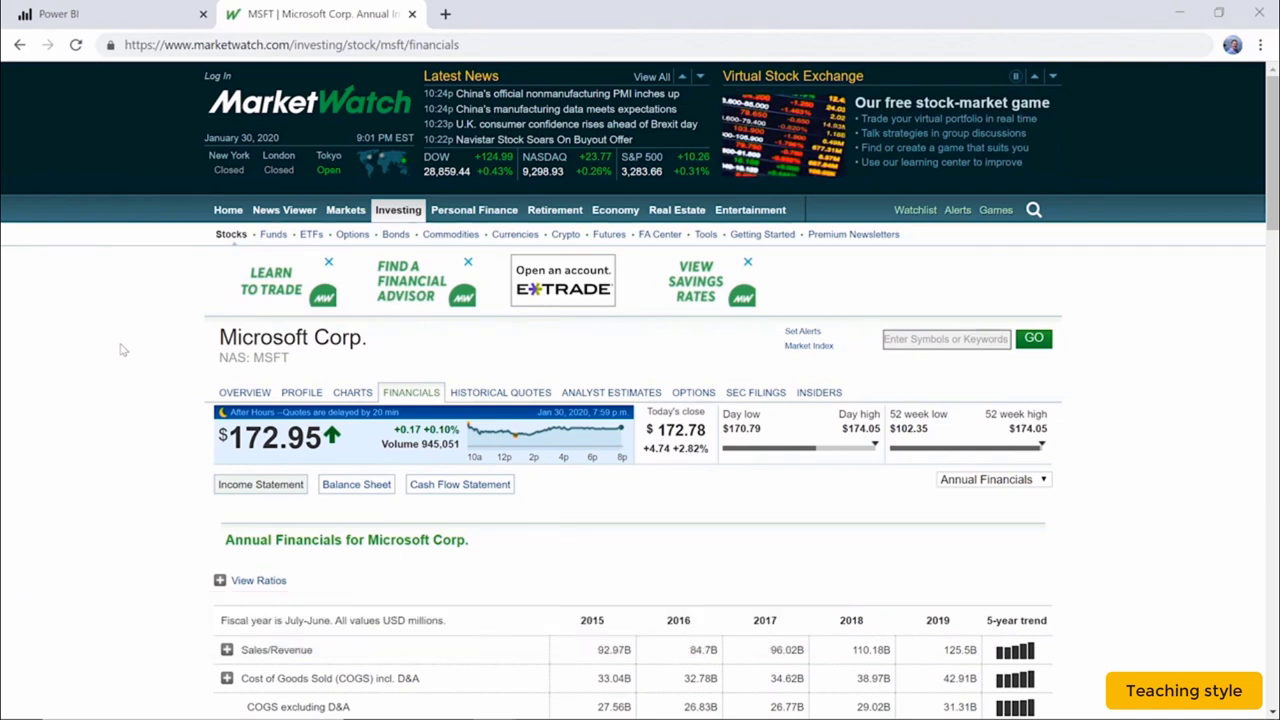
Inspect the HTML of MarketWatch's MSFT annual financials page in DevTools.
right_click(122, 349)
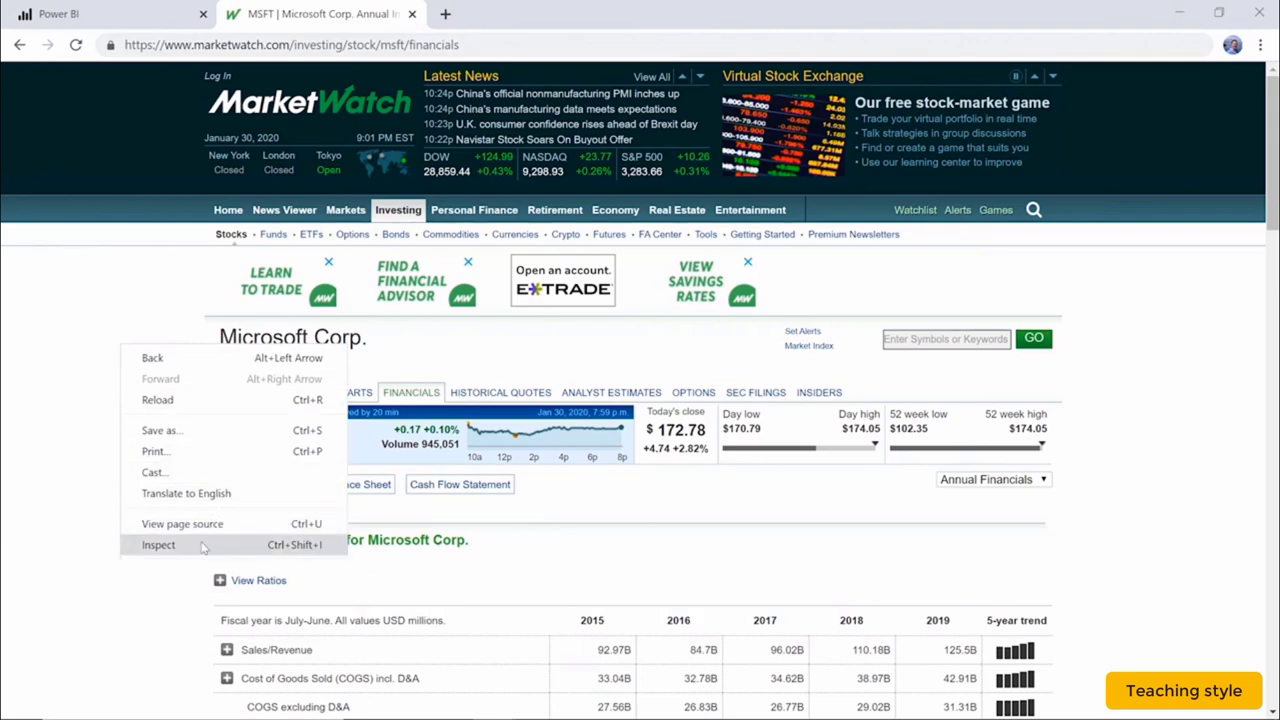
left_click(160, 545)
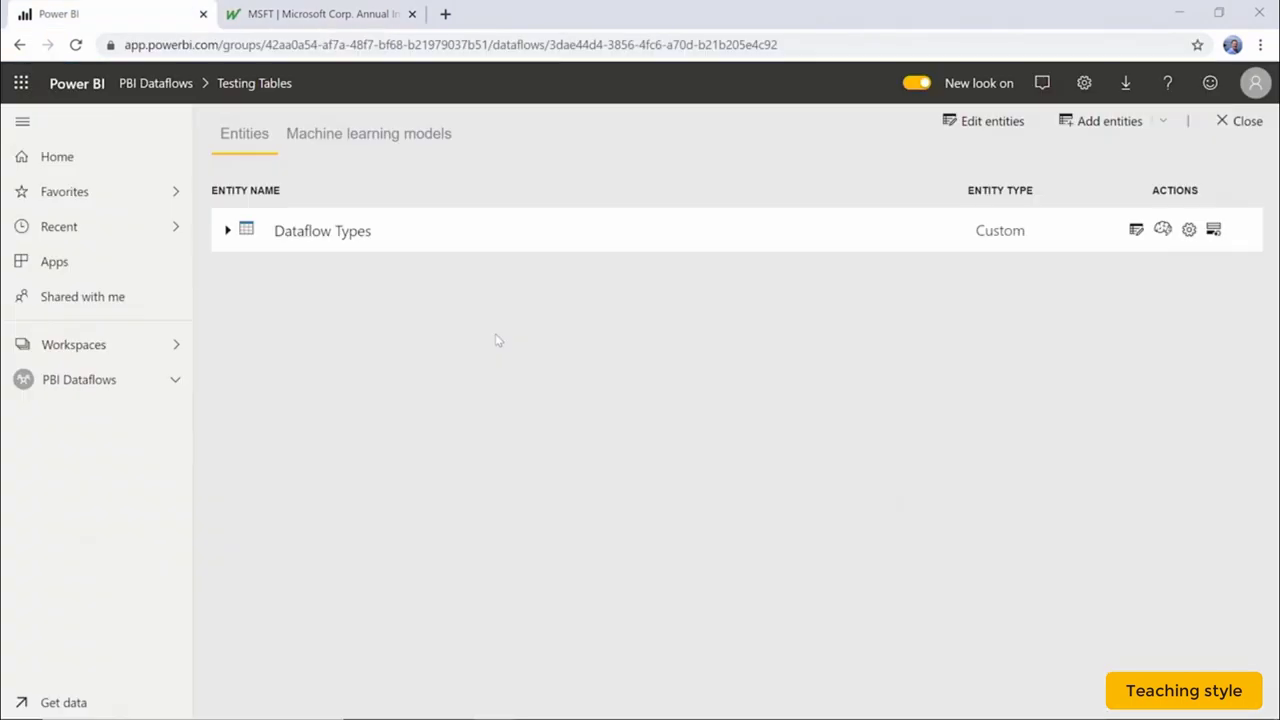
Add a Web page entity found by searching 'web', pasting the MarketWatch MSFT financials URL.
left_click(1125, 125)
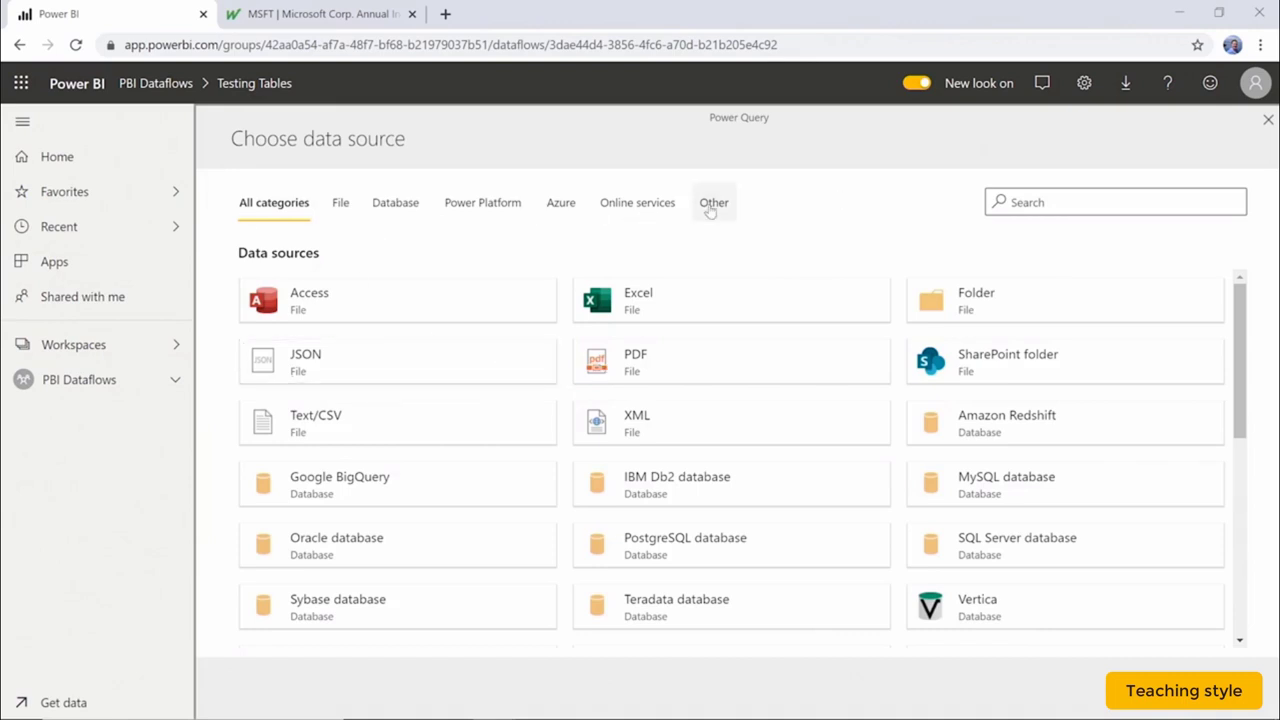
left_click(1085, 201)
type("web")
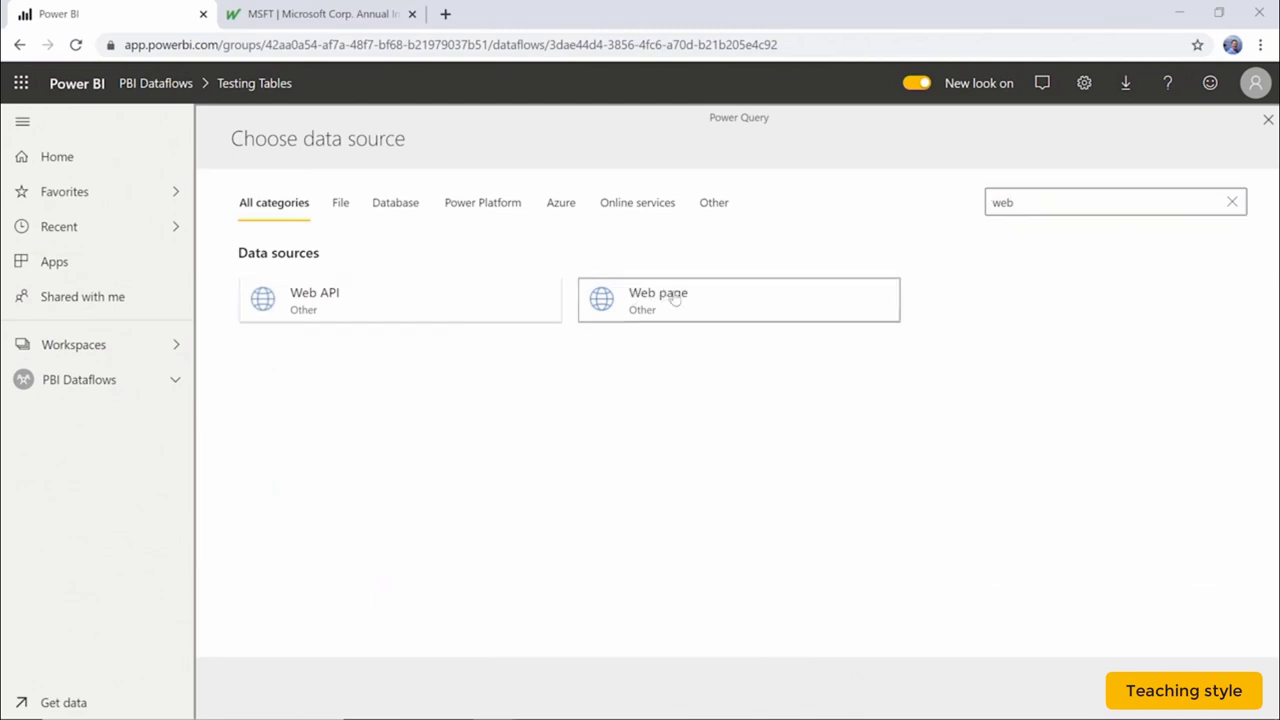
left_click(668, 298)
left_click(615, 243)
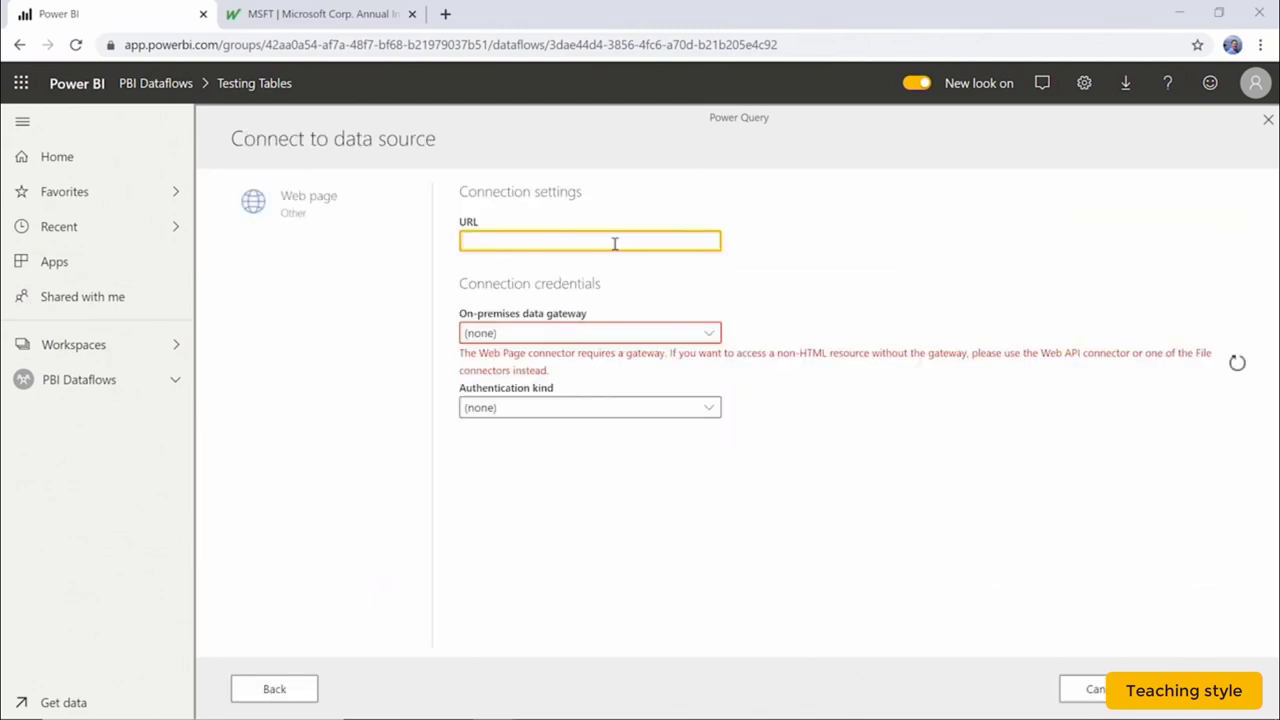
type("https://www.marketwatch.com/investing/stock/msft/financials")
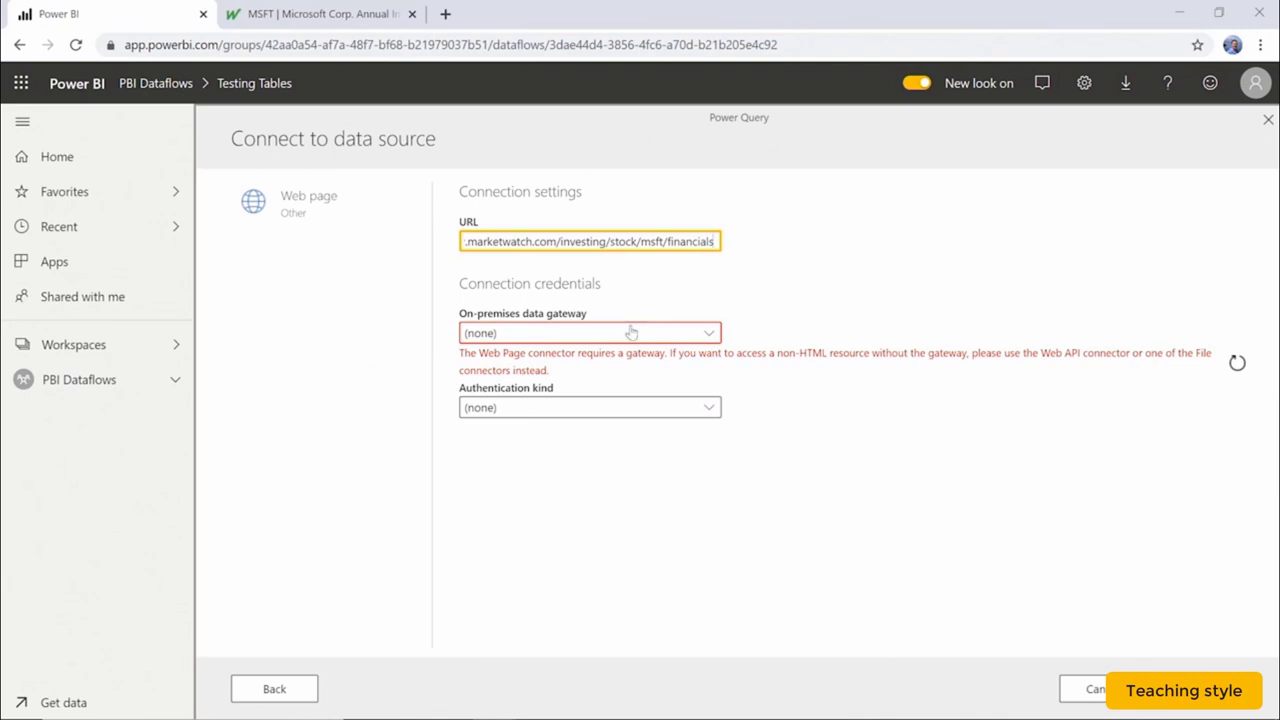
left_click(630, 333)
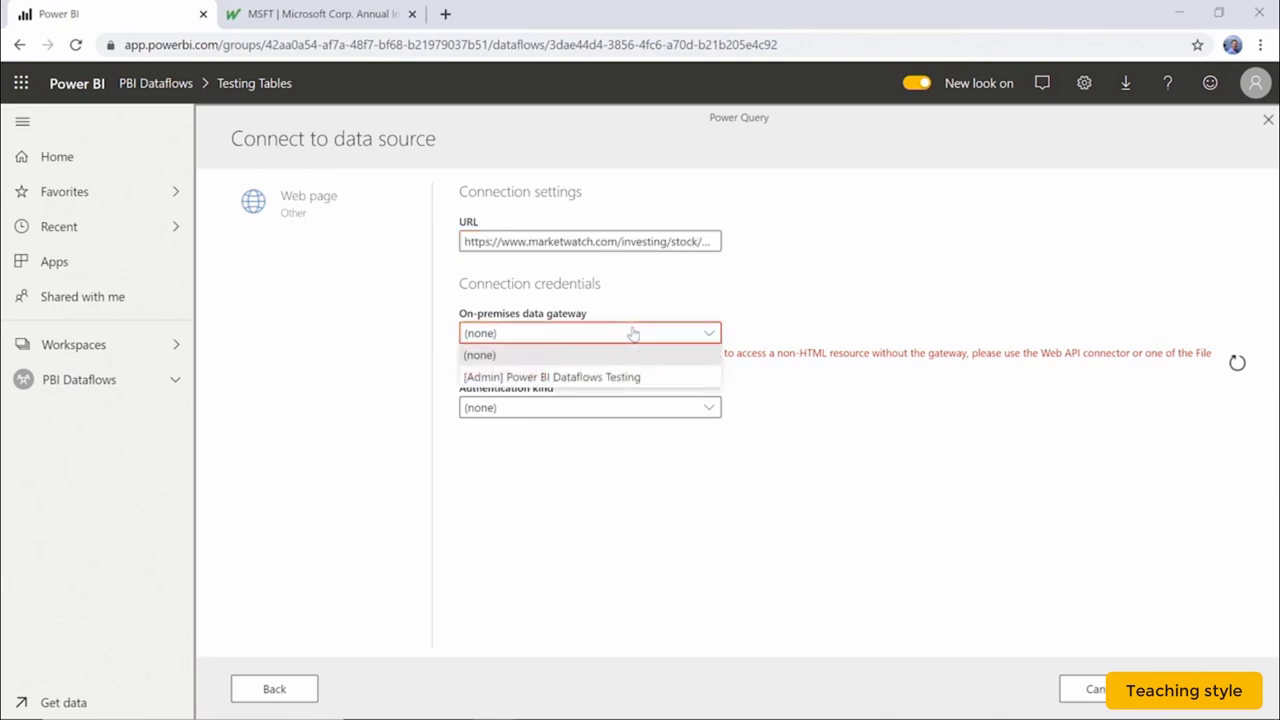
Try the [Admin] Power BI Dataflows Testing gateway and authentication kinds, then cancel the Web page connection.
left_click(660, 377)
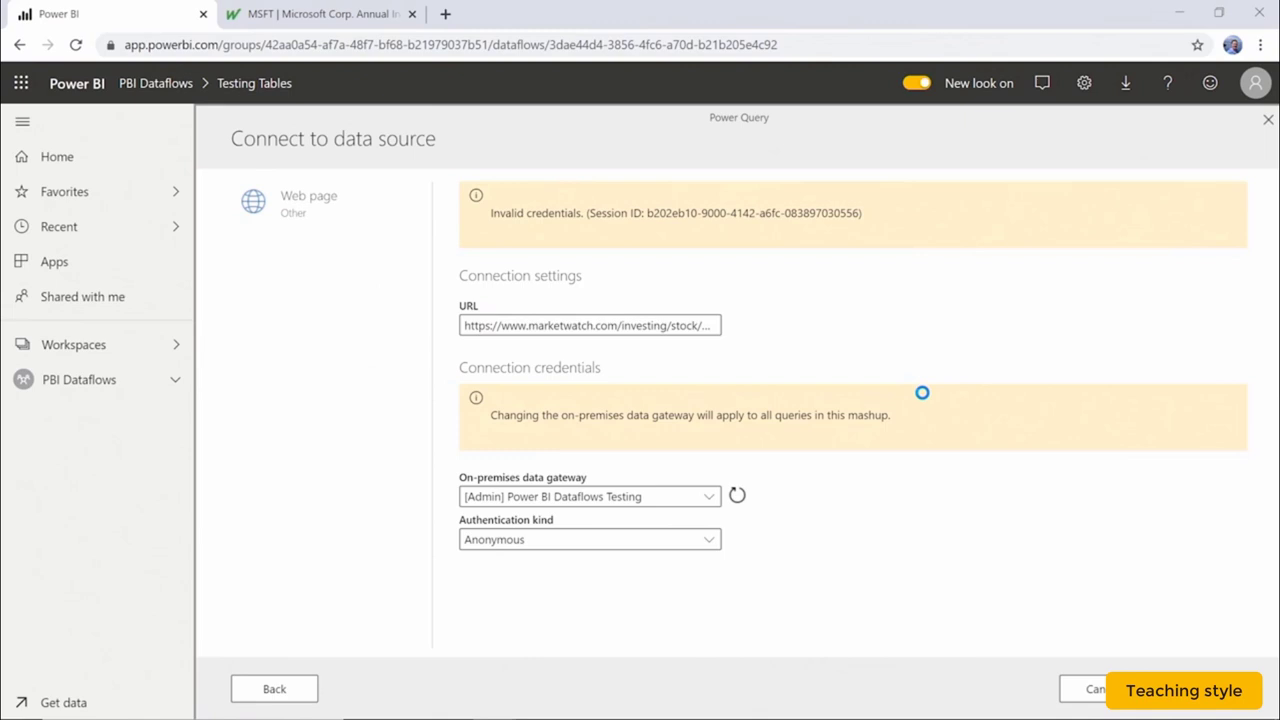
left_click(690, 543)
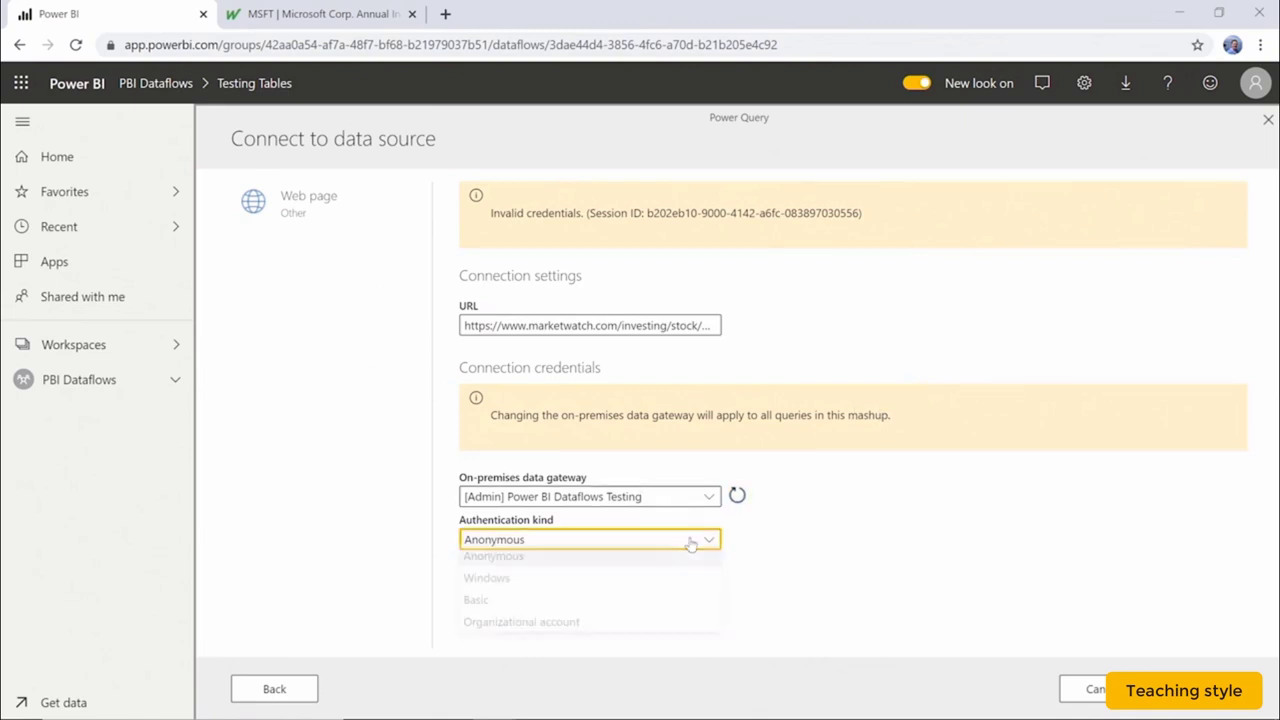
left_click(700, 500)
left_click(692, 520)
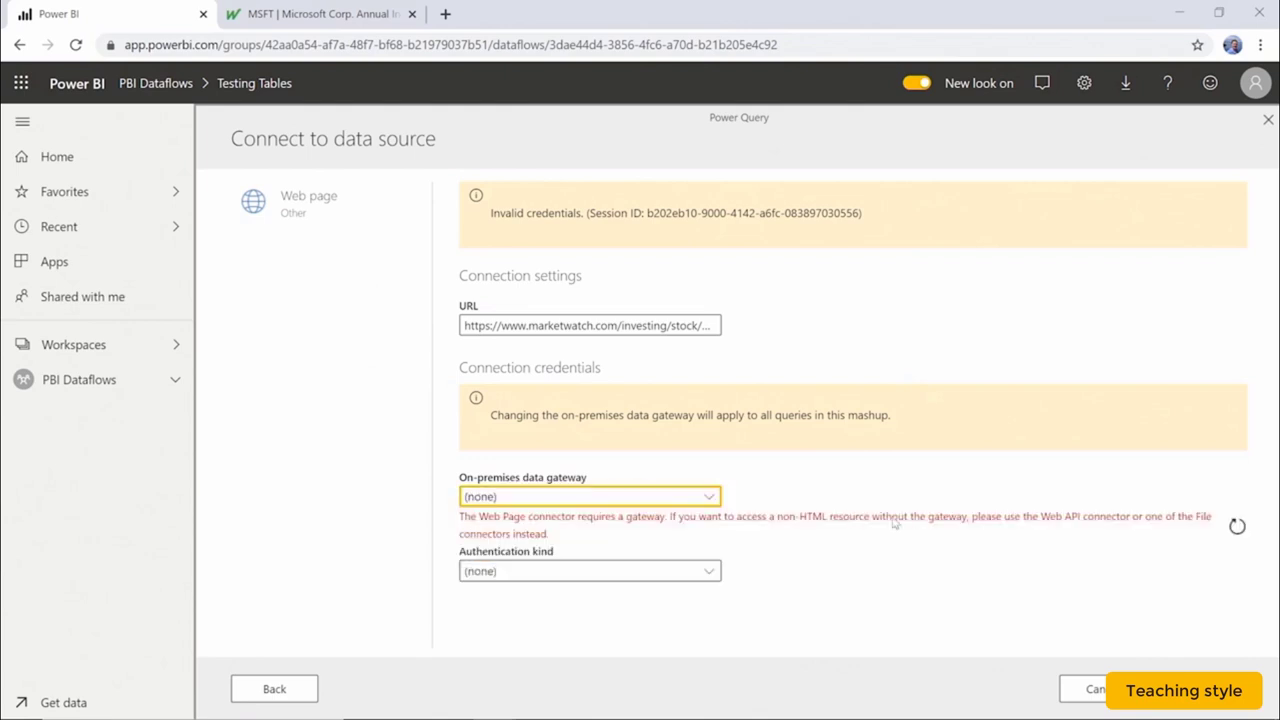
left_click(690, 498)
left_click(690, 540)
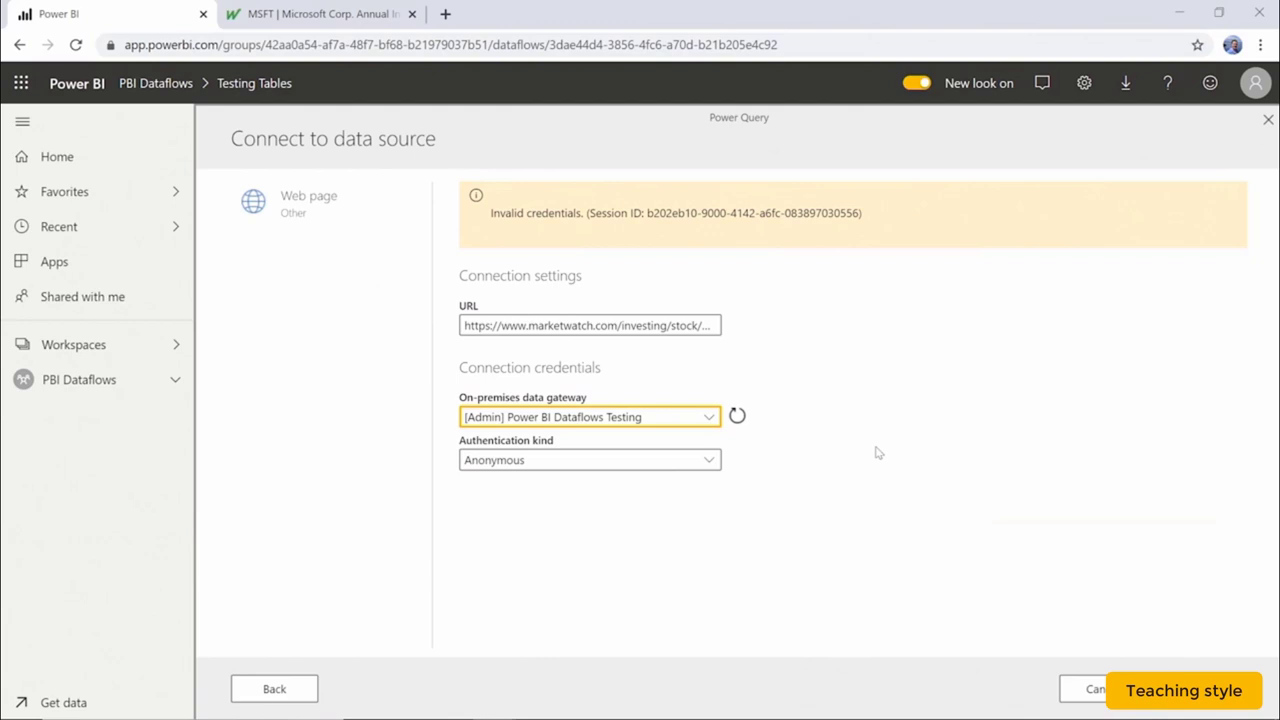
left_click(1095, 688)
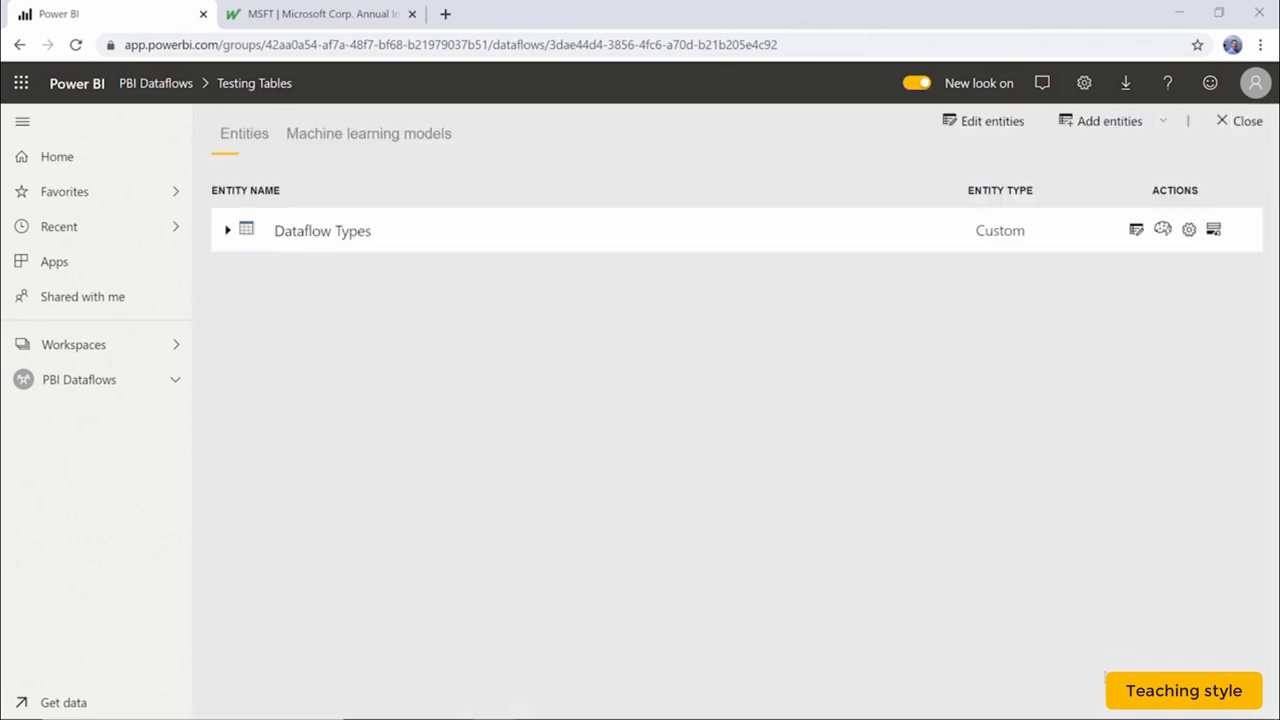
Open the marketwatch data source under the Power BI Dataflows Testing cluster and choose Remove.
left_click(1083, 83)
left_click(1003, 262)
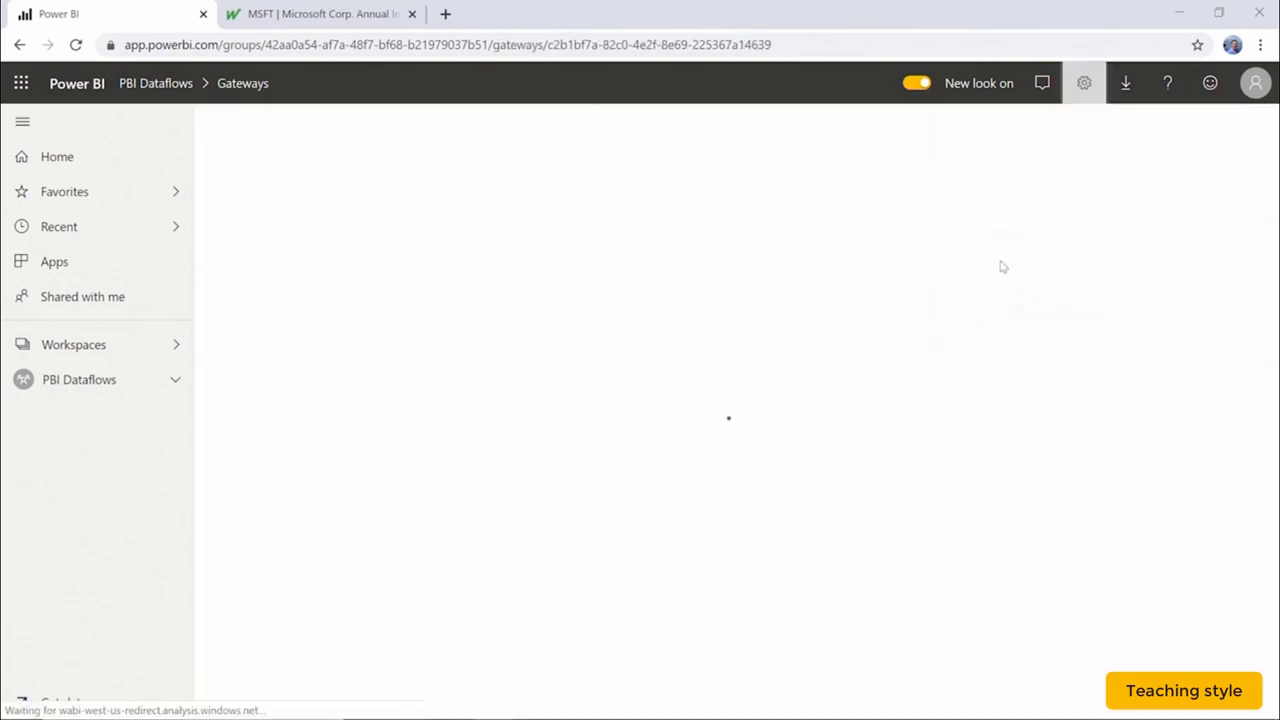
left_click(268, 222)
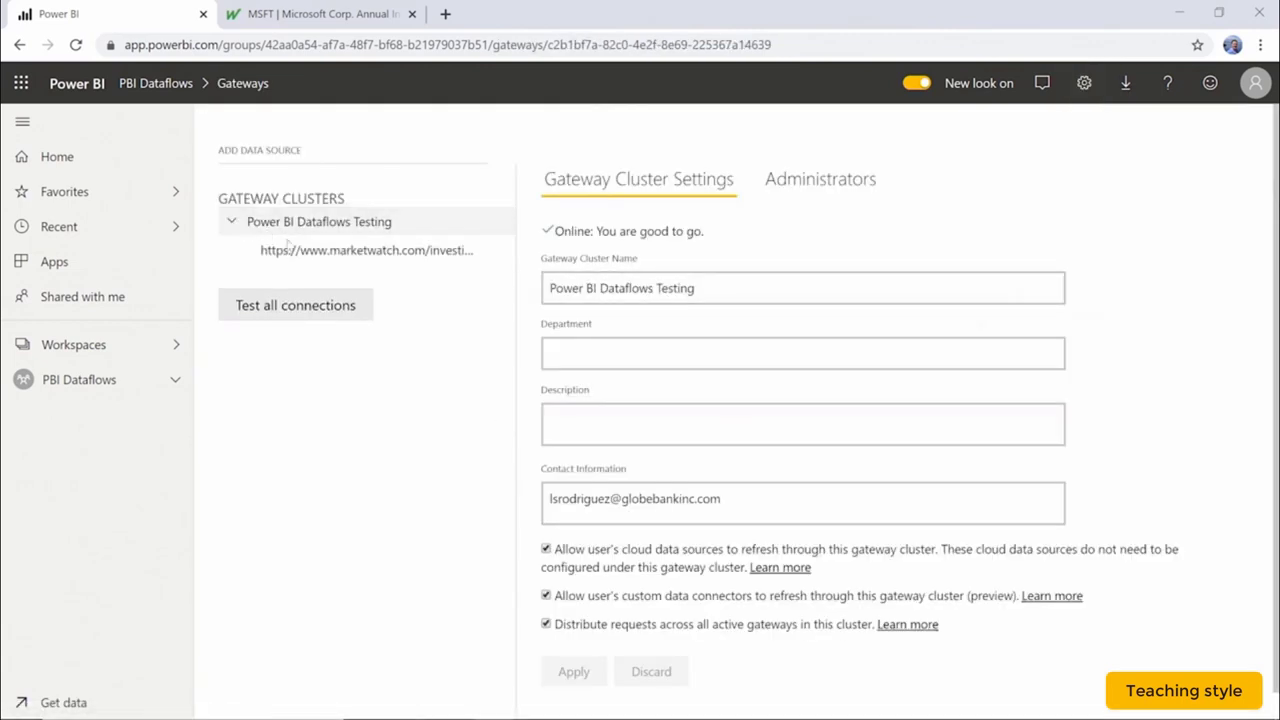
left_click(313, 252)
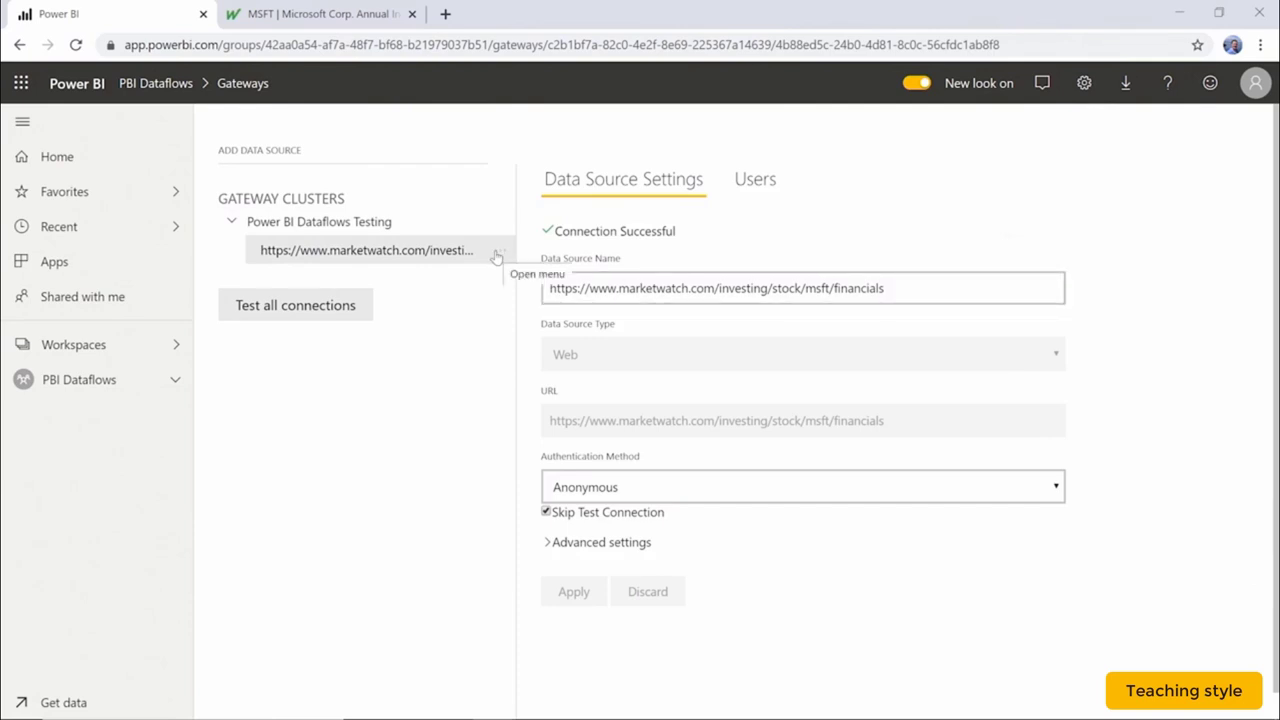
left_click(497, 255)
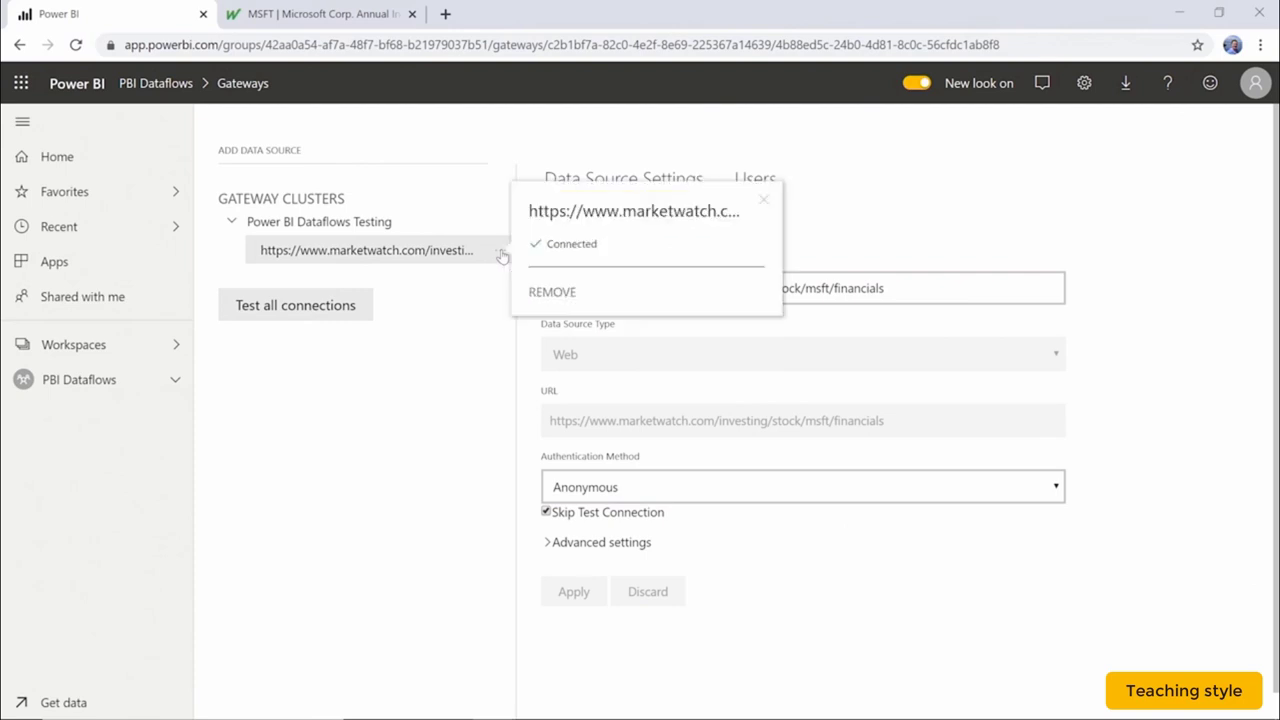
left_click(588, 290)
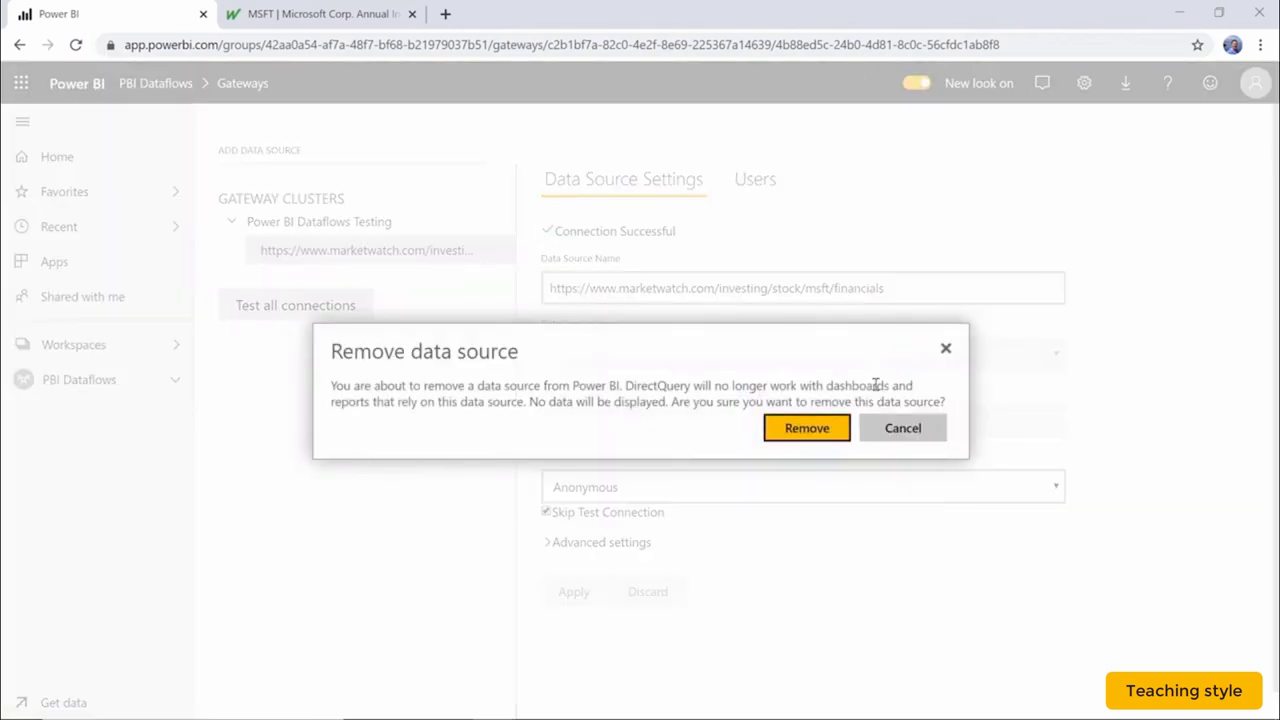
Confirm removal of the marketwatch data source from the gateway cluster.
left_click(811, 430)
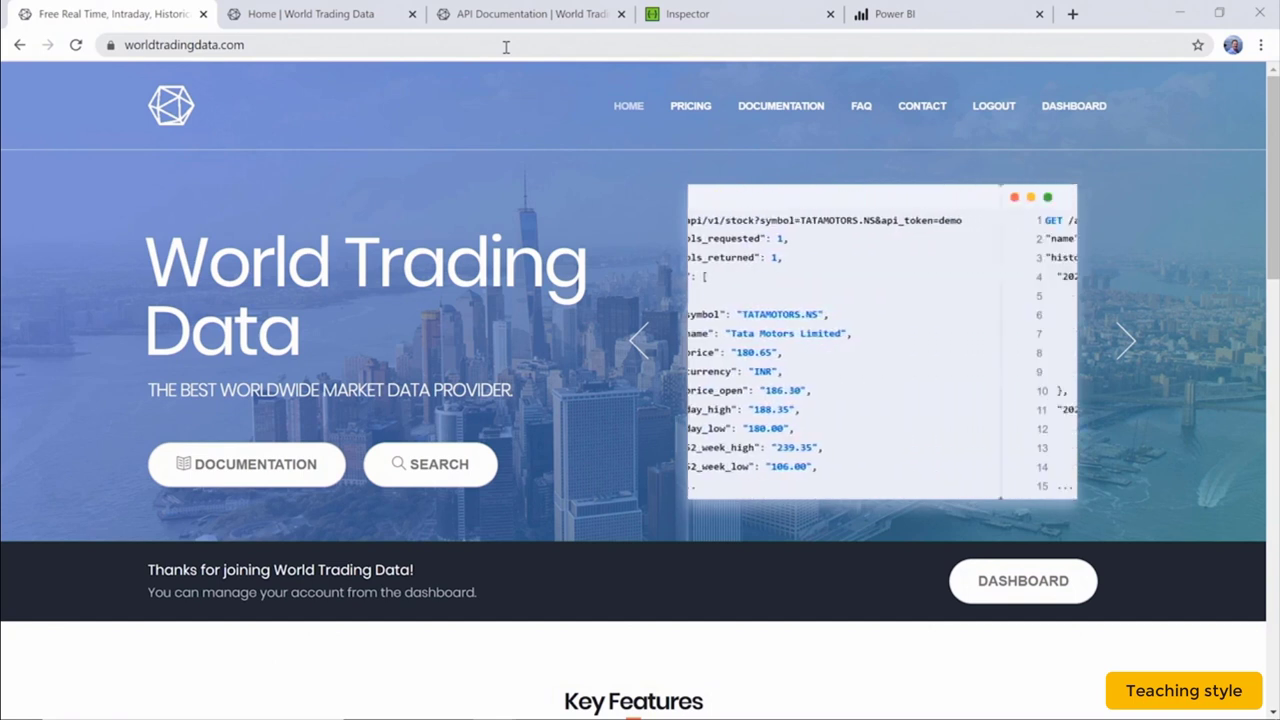
Review the API token and usage on the World Trading Data dashboard, then view the API documentation.
left_click(330, 14)
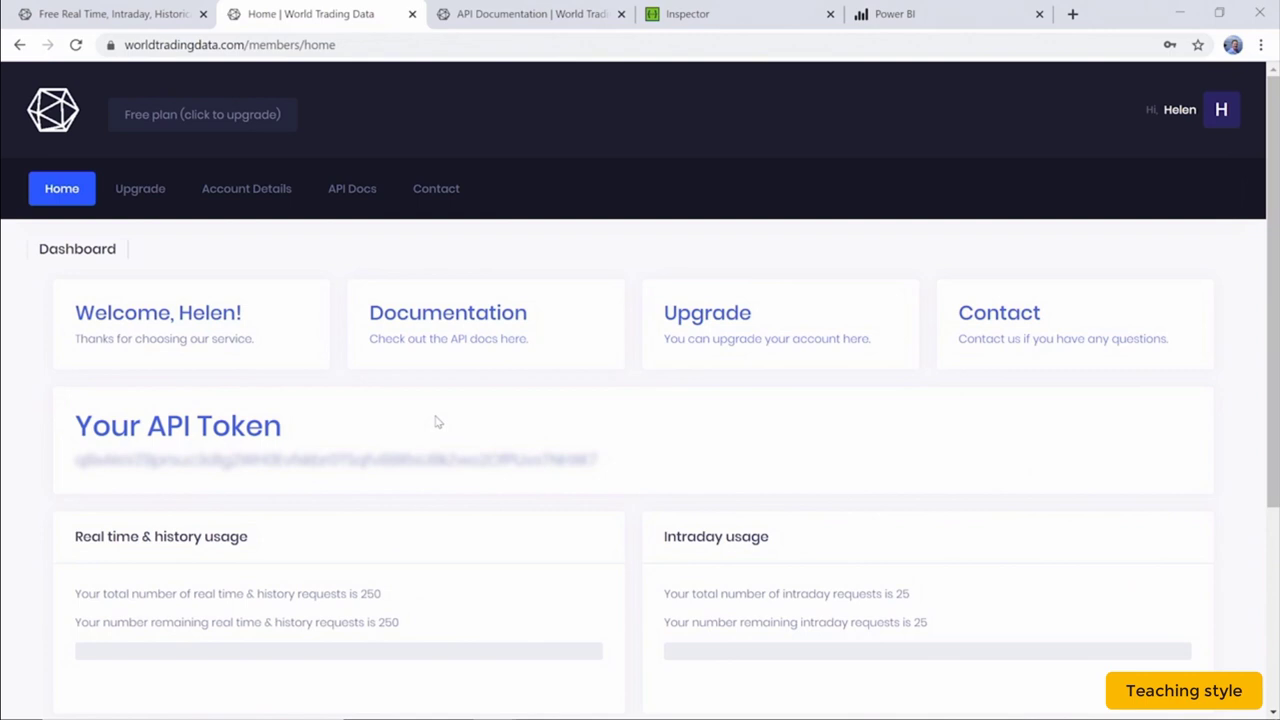
key("ctrl+Tab")
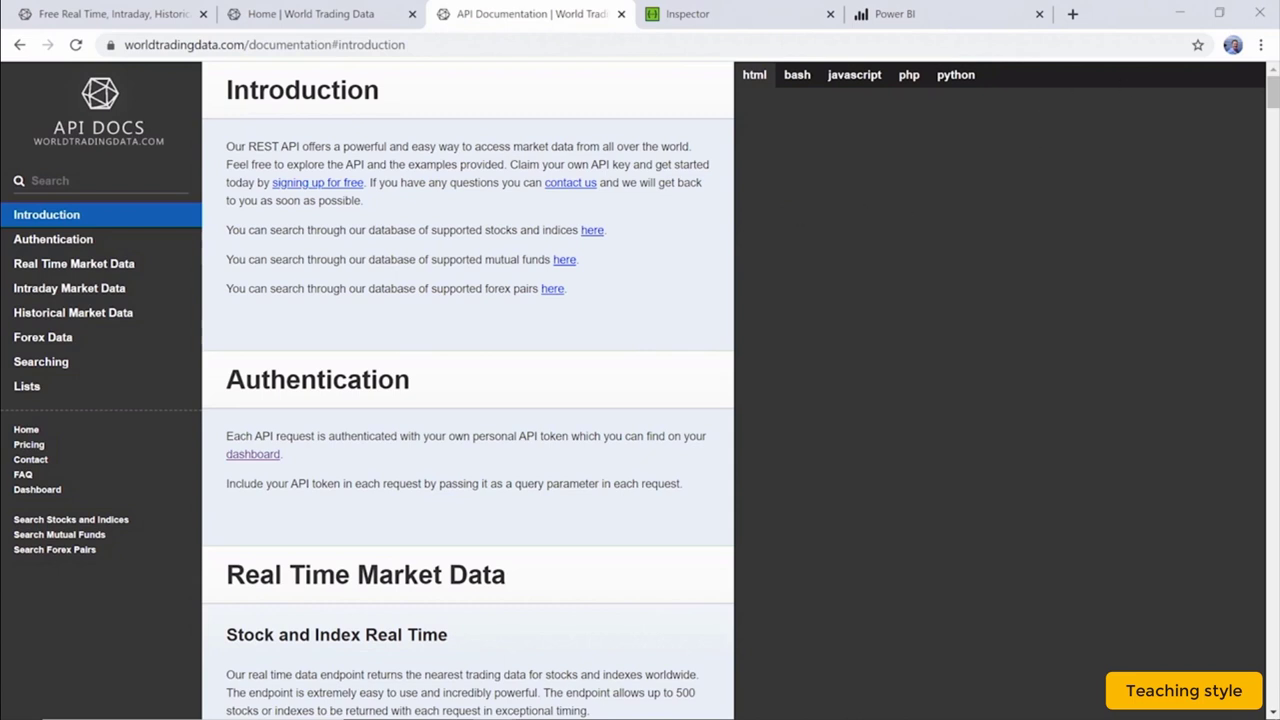
Scroll the API docs to Historical Market Data > Full History, showing its query parameters and example response.
left_click_drag(1268, 88, 1269, 298)
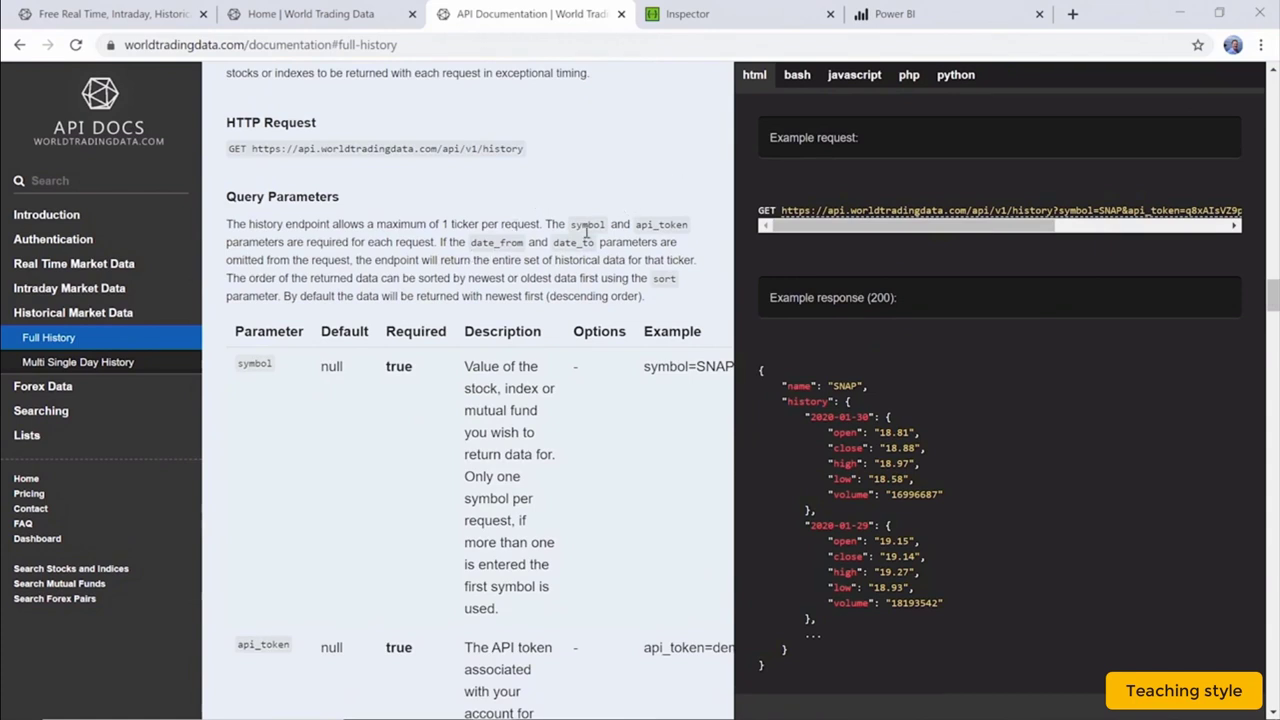
scroll(588, 232, "down", 1)
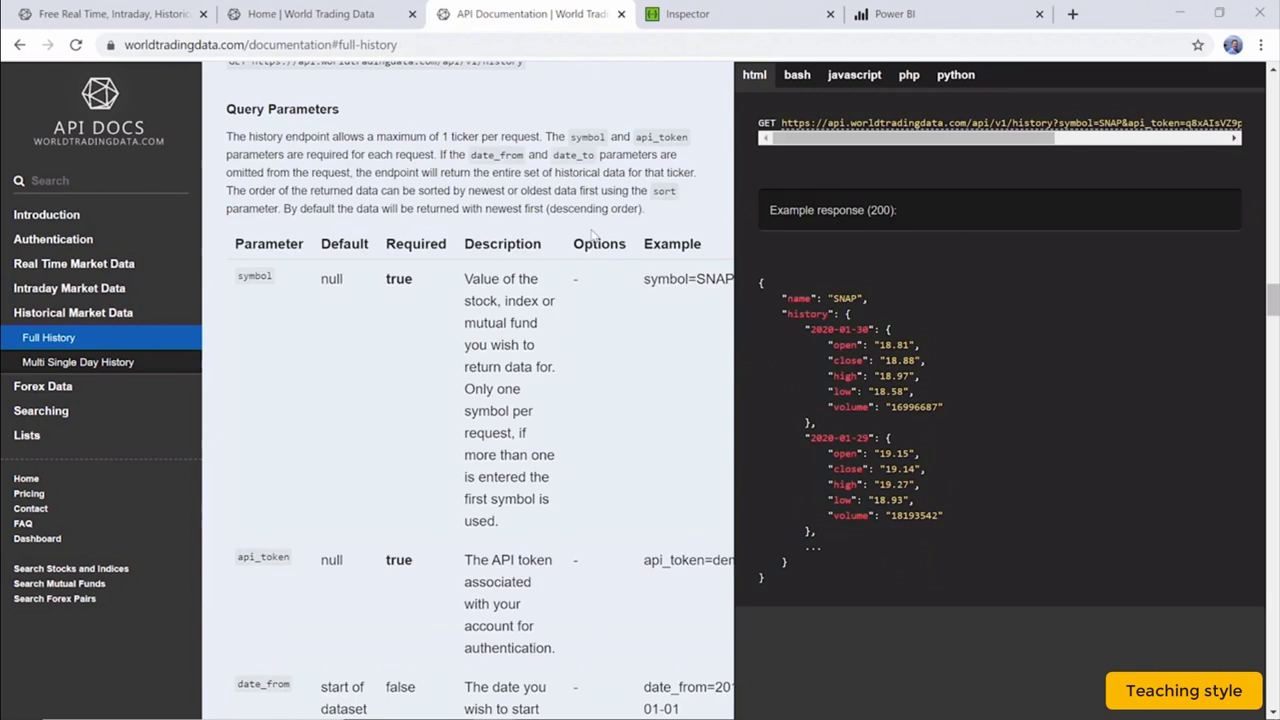
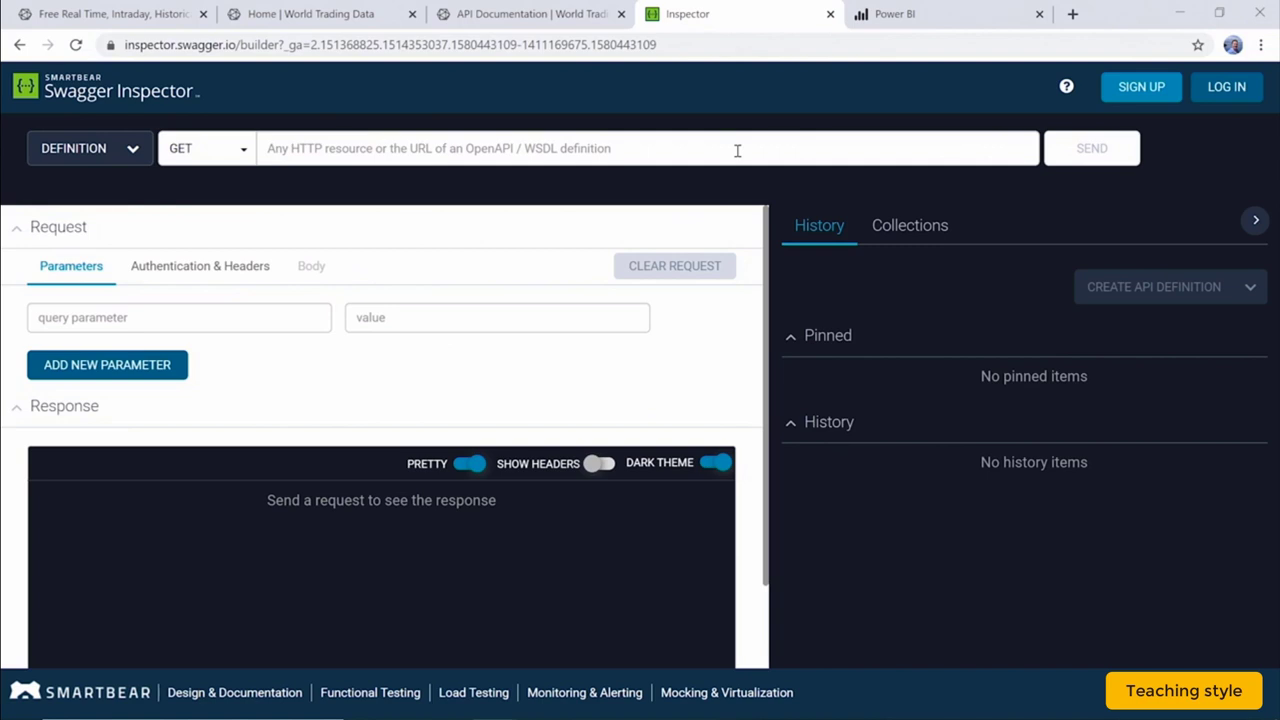
Send a GET request to the MSFT price-history API URL and review the 200 OK JSON response.
left_click(741, 143)
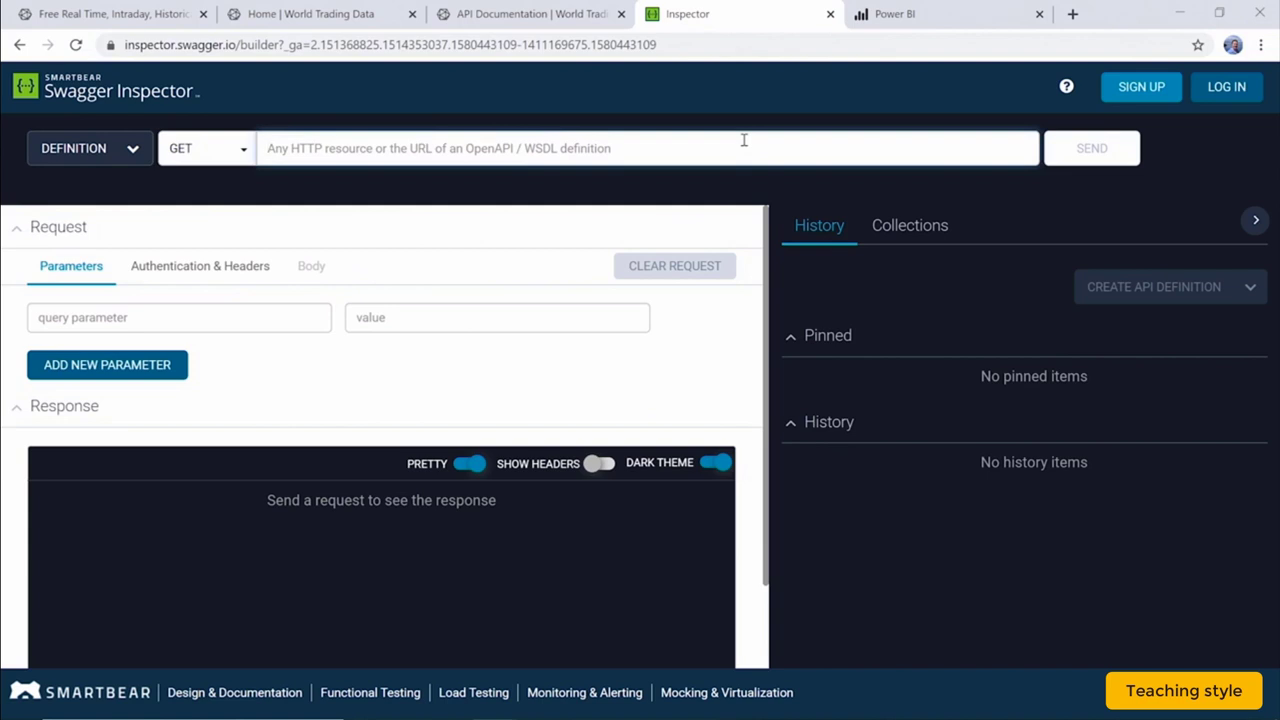
key("ctrl+v")
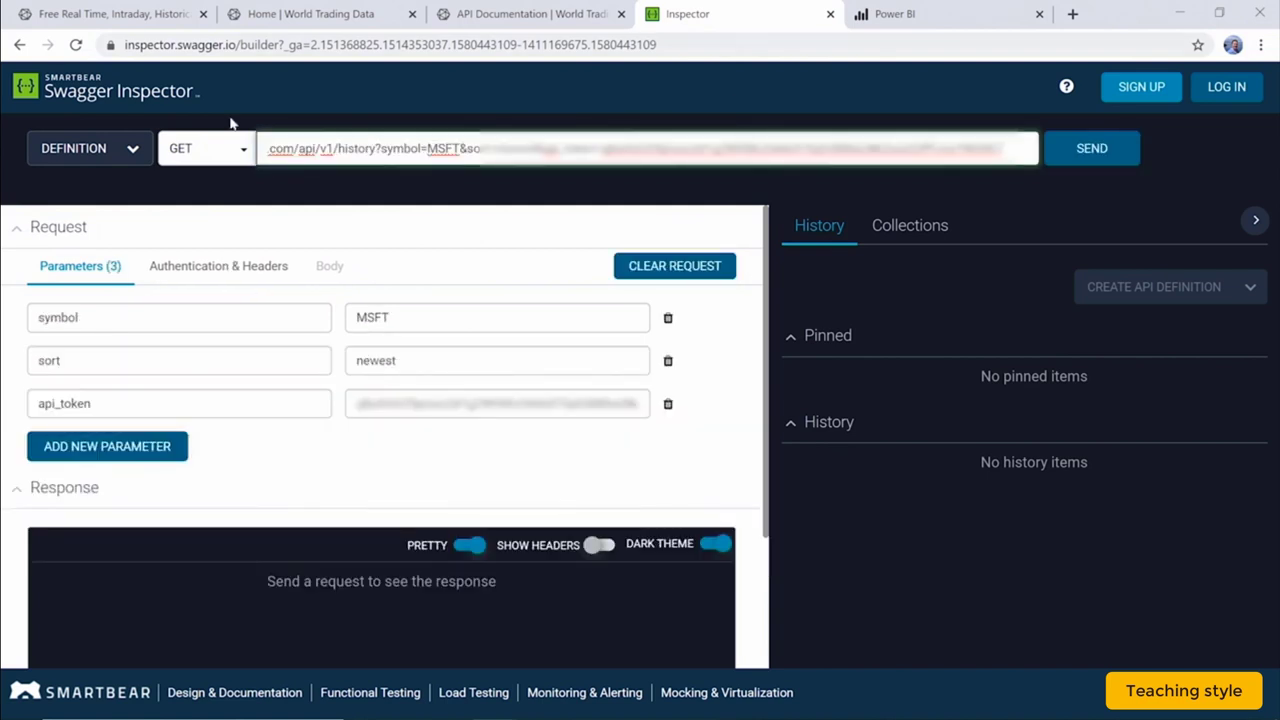
left_click(209, 153)
left_click(209, 153)
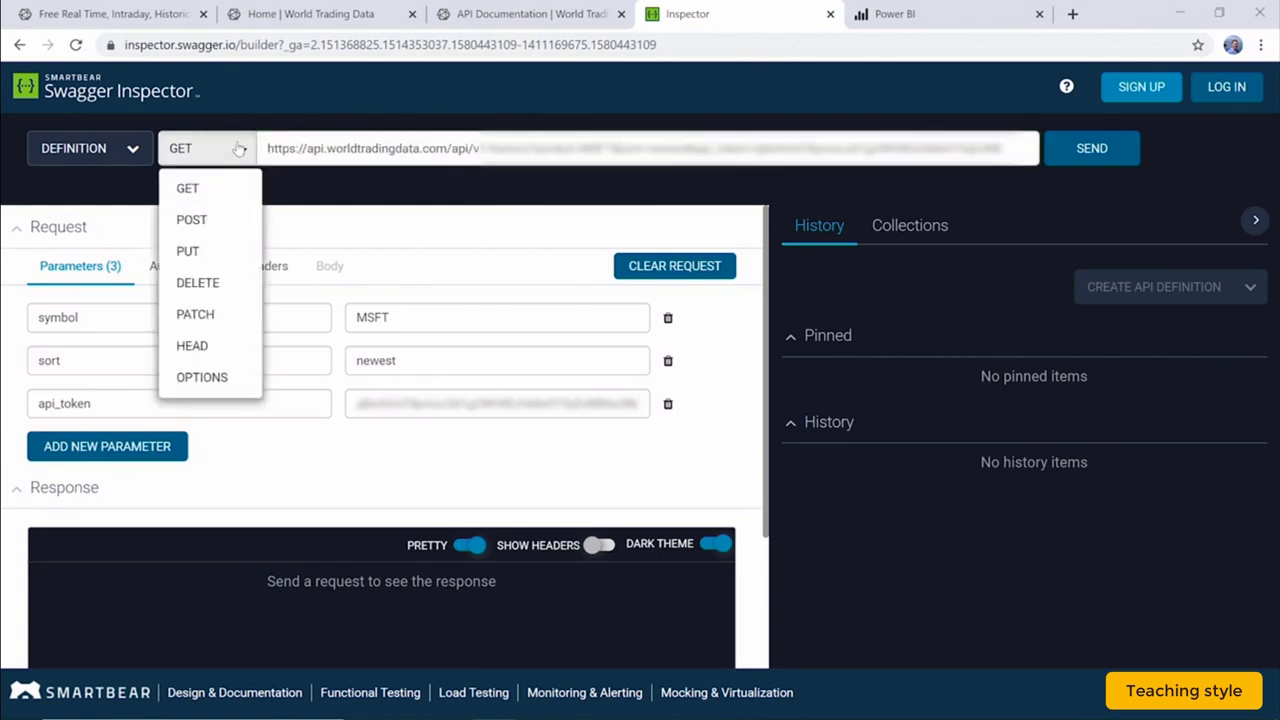
left_click(1107, 156)
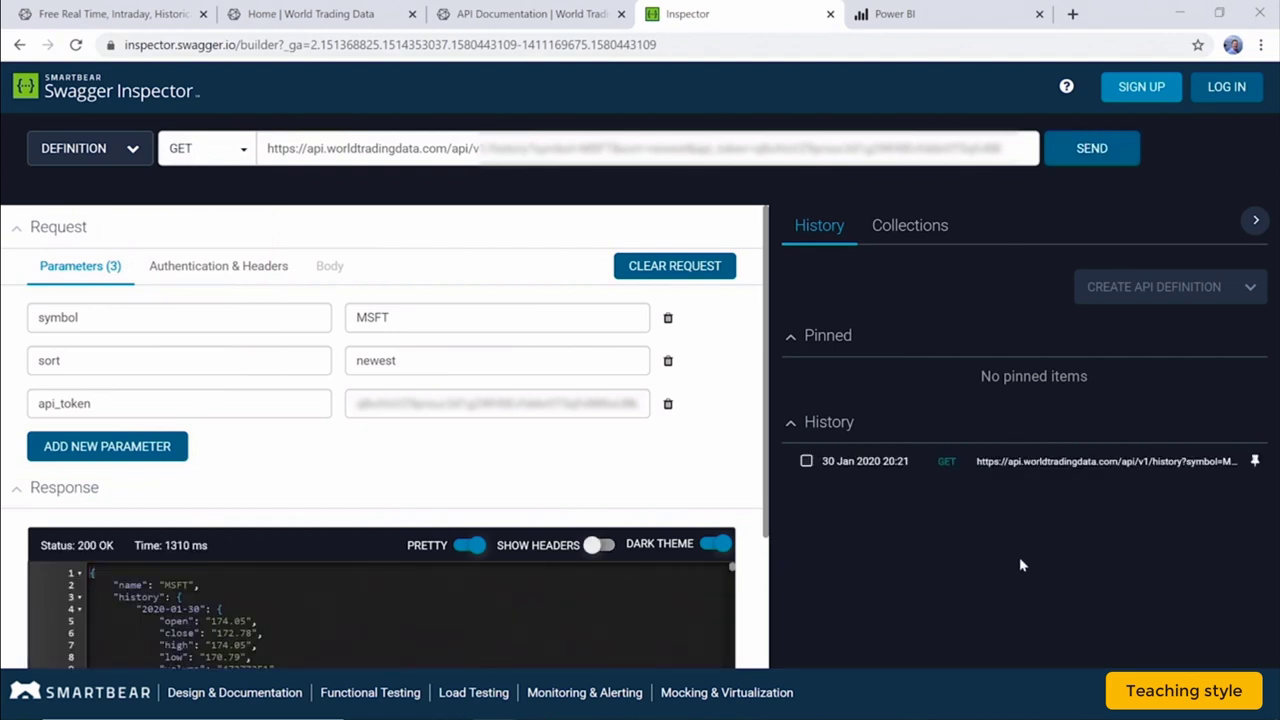
scroll(661, 416, "down", 2)
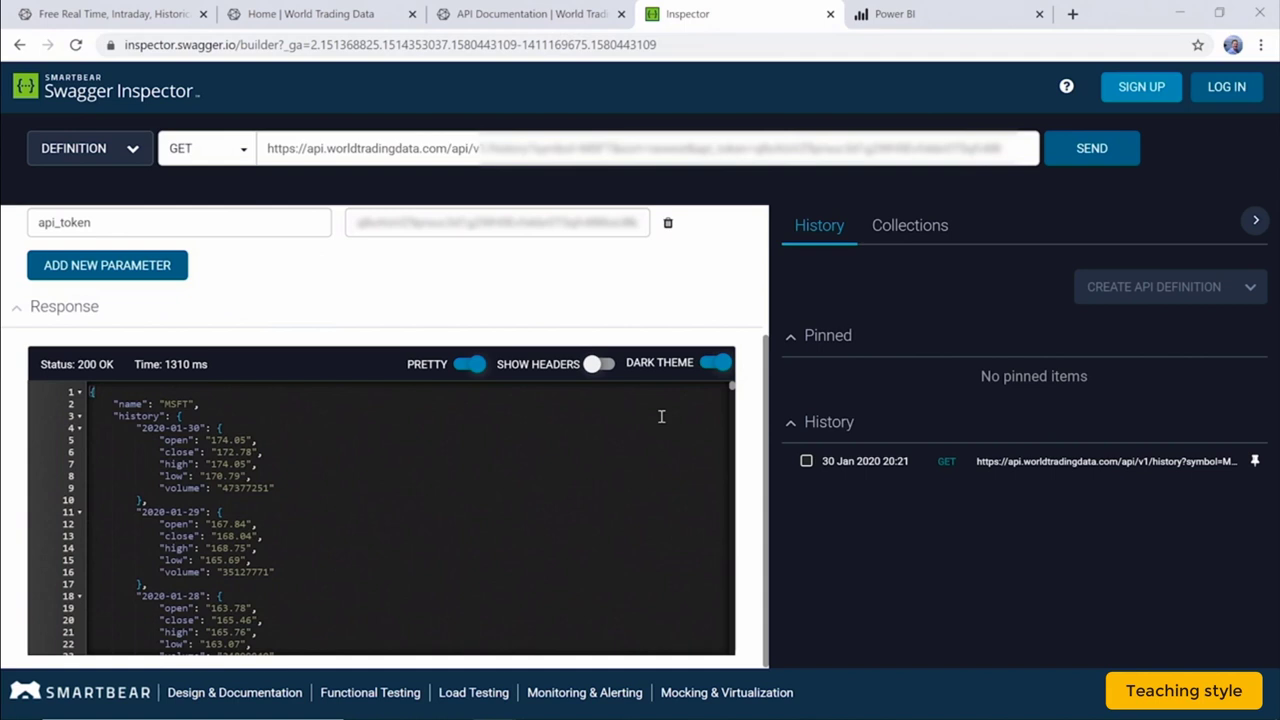
key("ctrl+Tab")
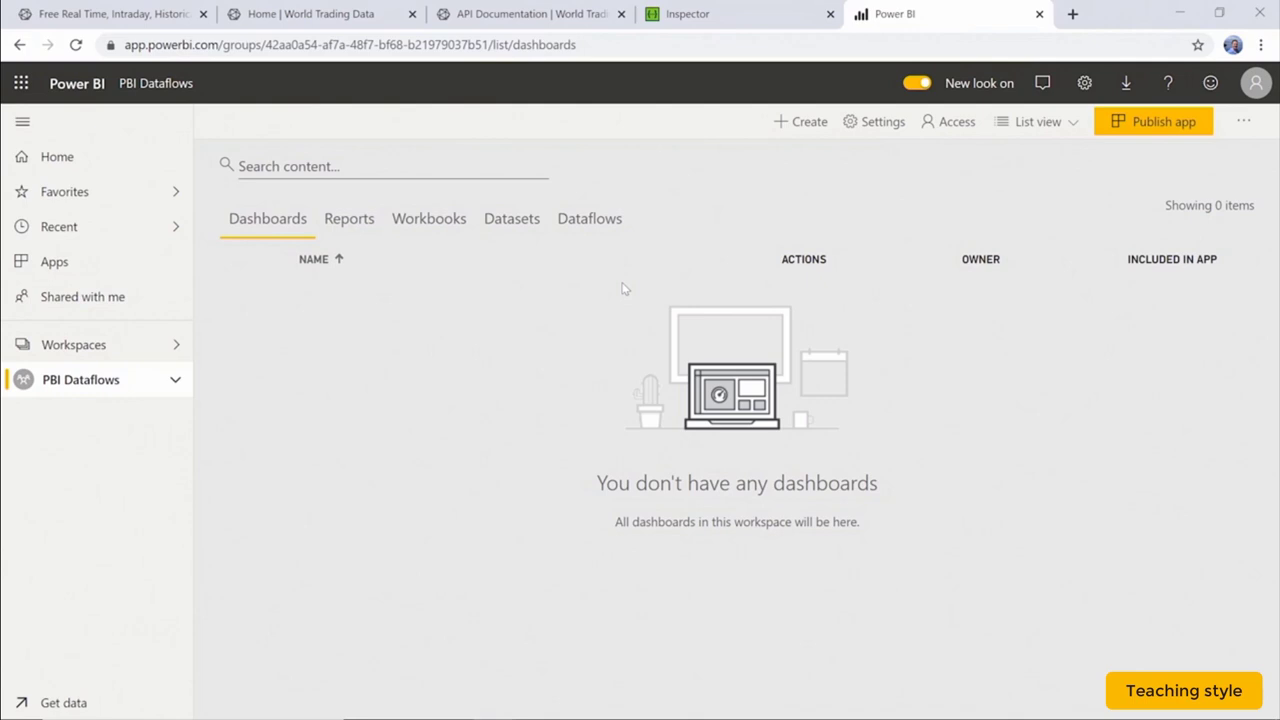
Create a new dataflow and pick Web API from the Other data sources for its first entity.
left_click(808, 122)
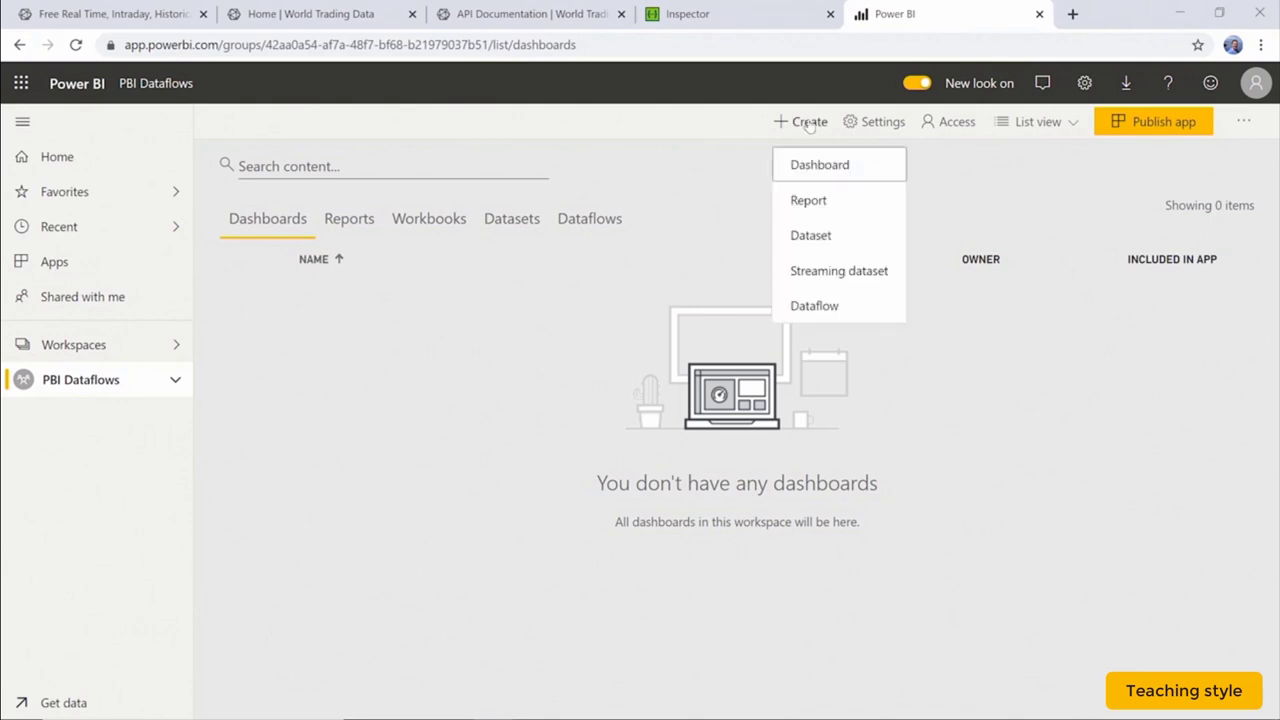
left_click(845, 305)
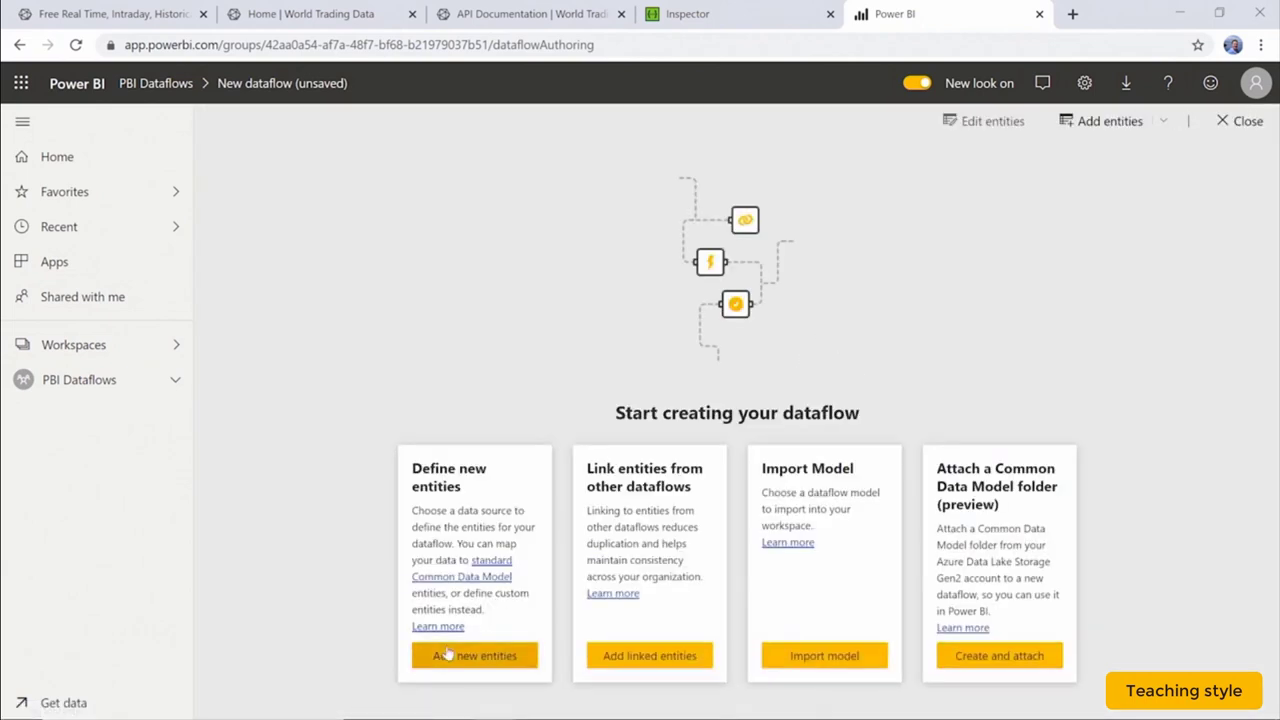
left_click(459, 659)
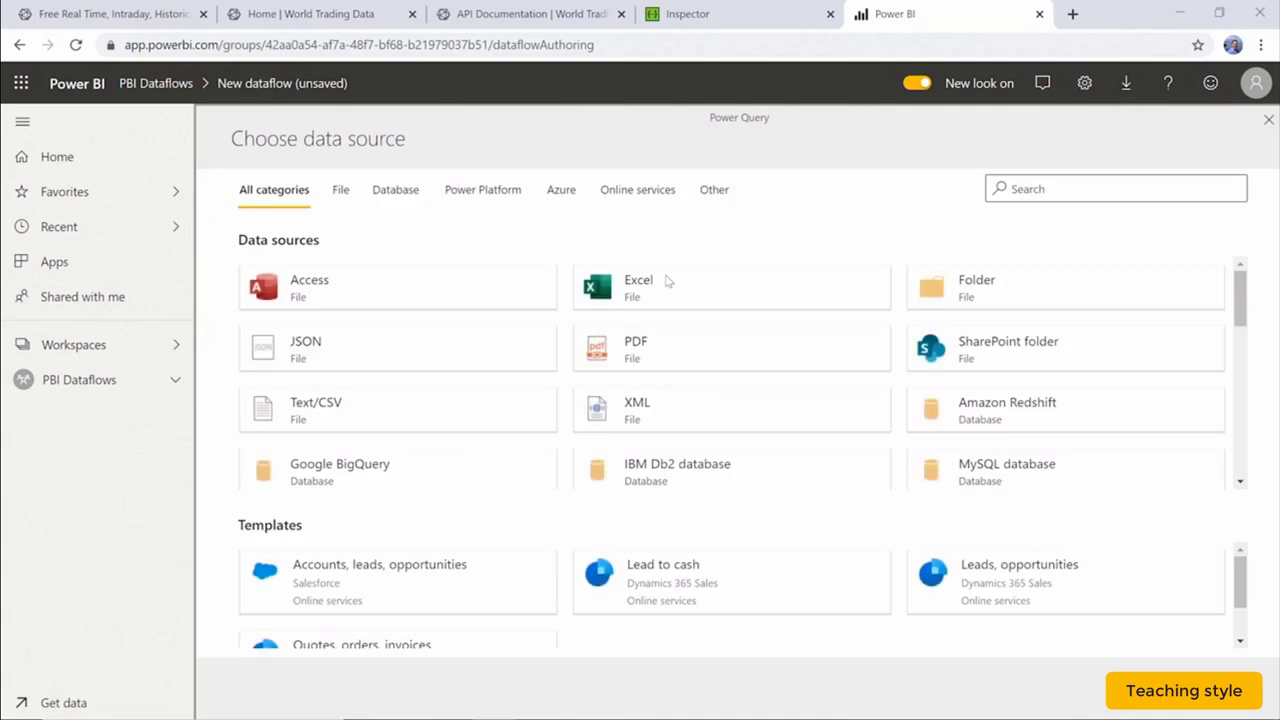
left_click(630, 197)
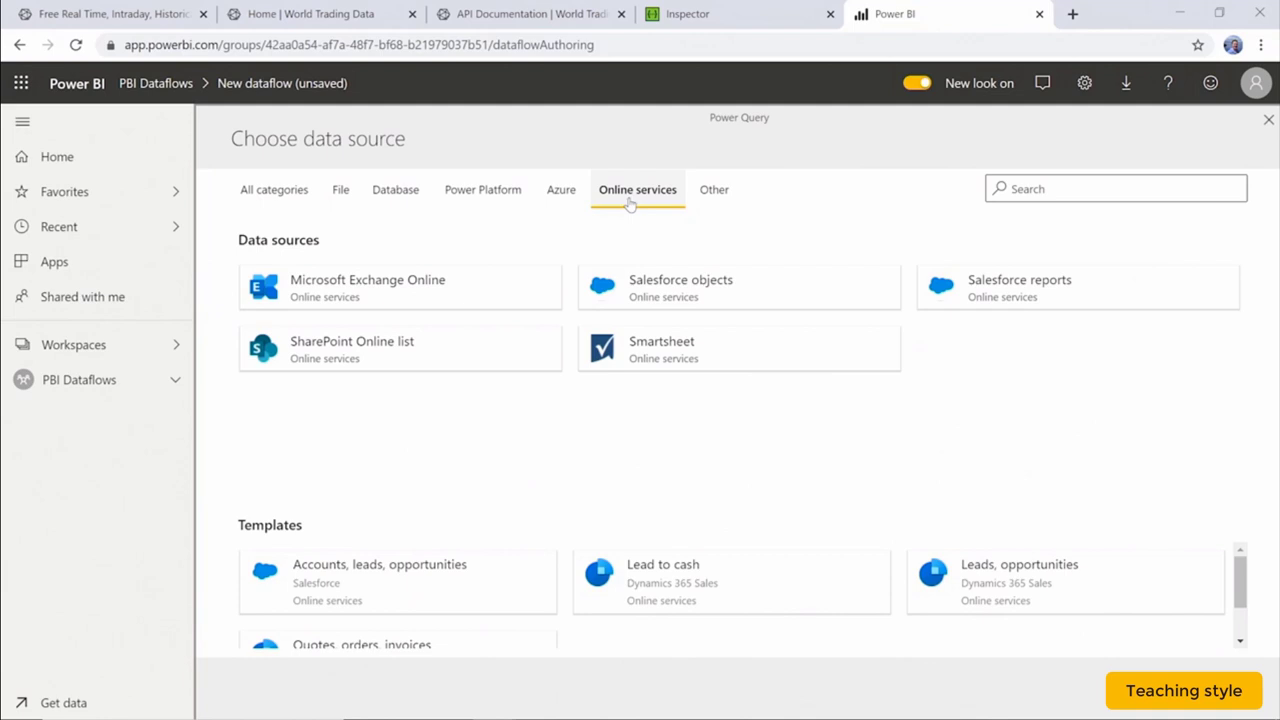
left_click(716, 195)
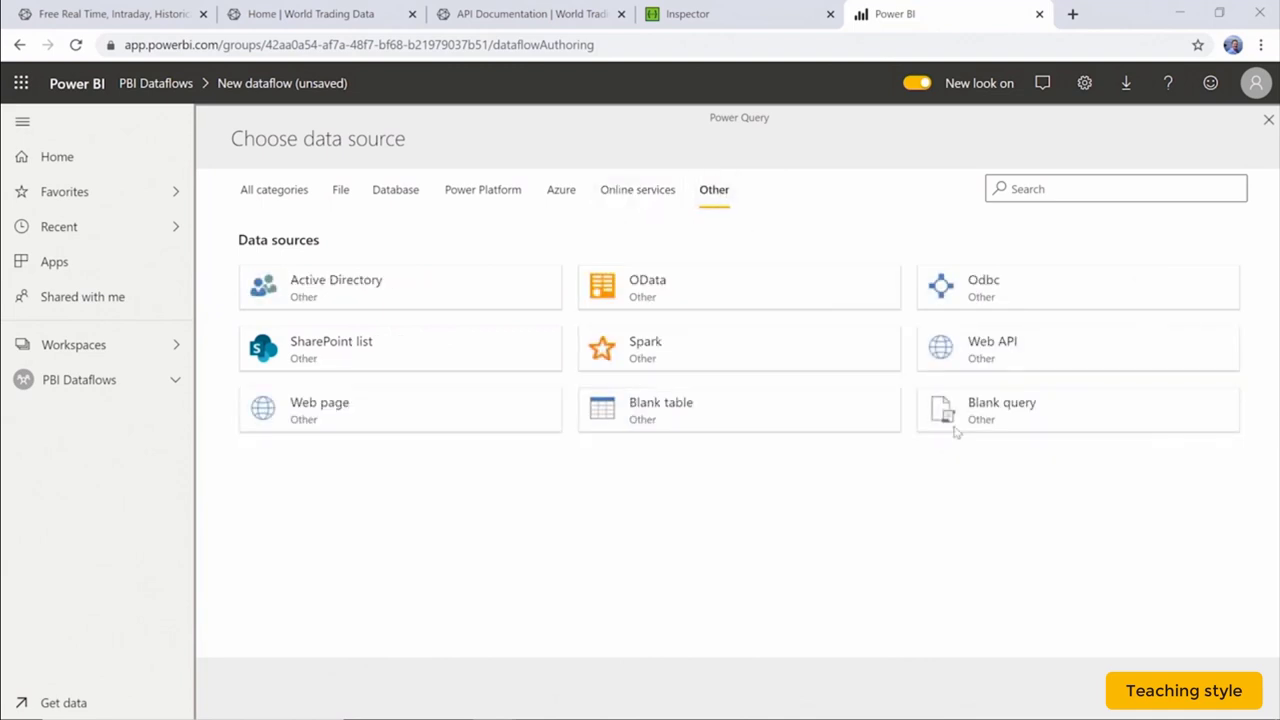
left_click(998, 350)
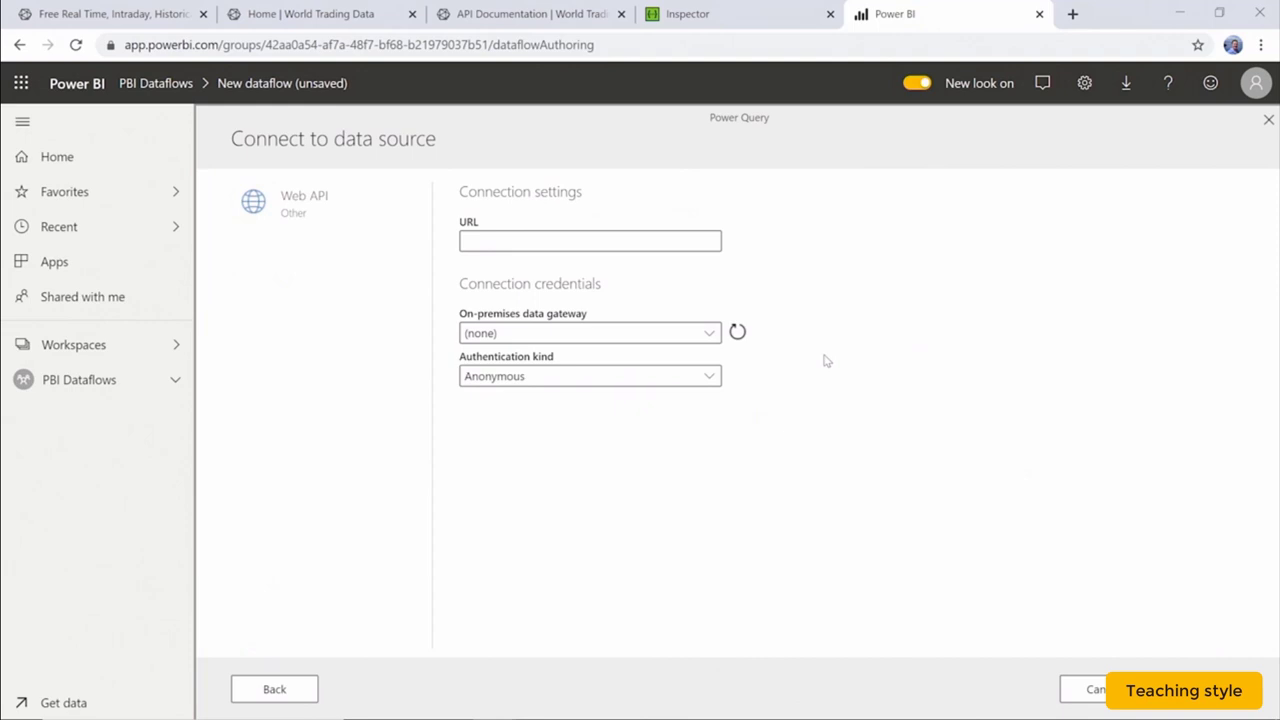
Paste the MSFT history API URL and select the Power BI Dataflows Testing gateway.
left_click(527, 243)
key("ctrl+v")
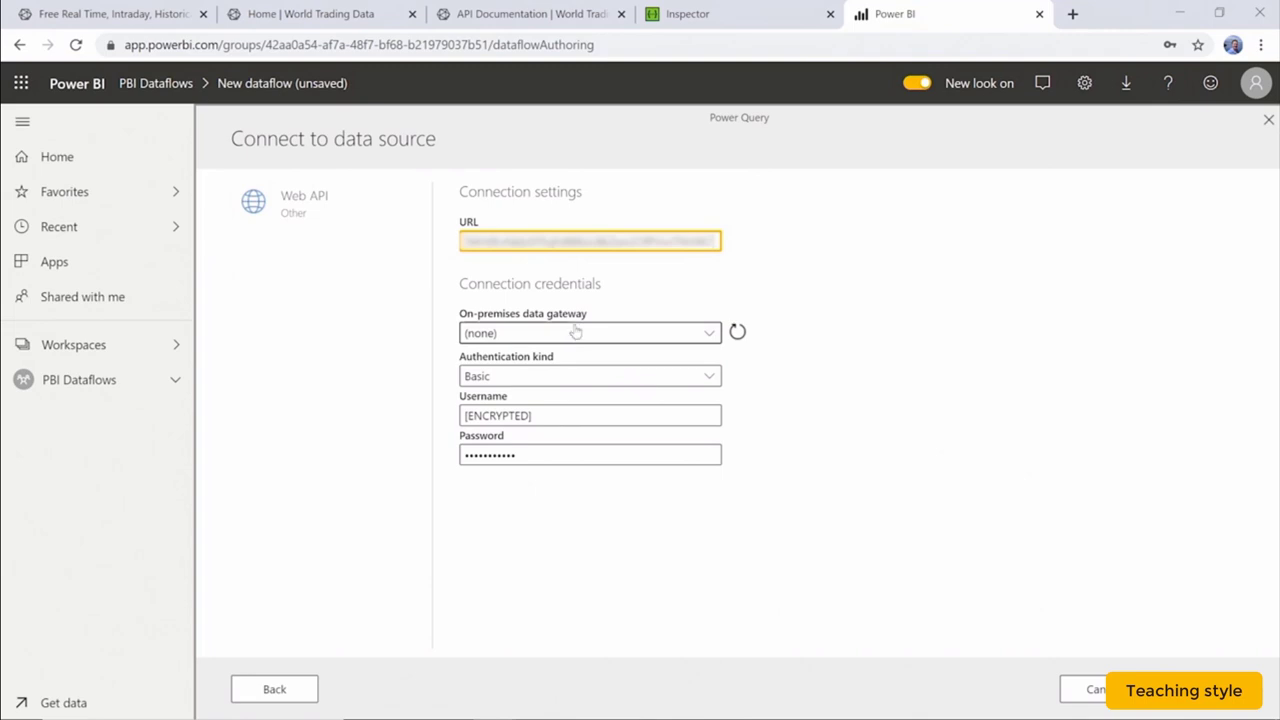
left_click(576, 332)
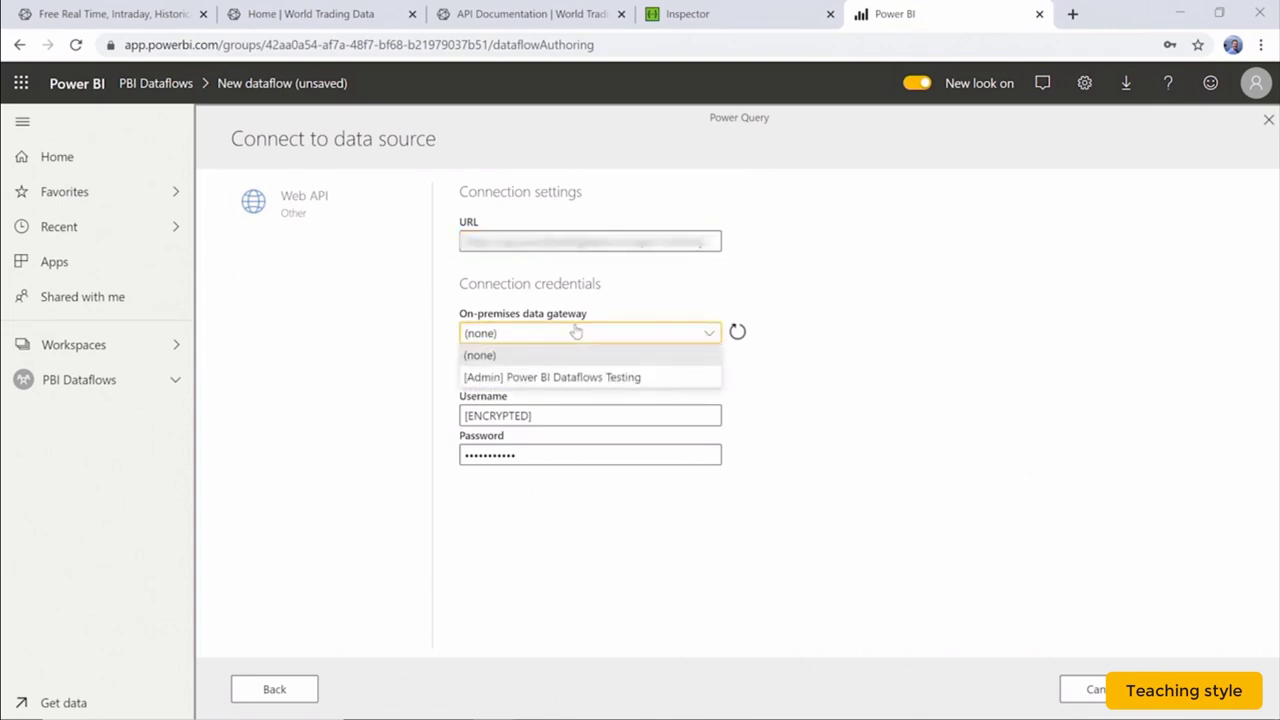
left_click(612, 378)
Use Basic authentication with the account username and password, then load the MSFT record.
left_click(580, 387)
left_click(563, 445)
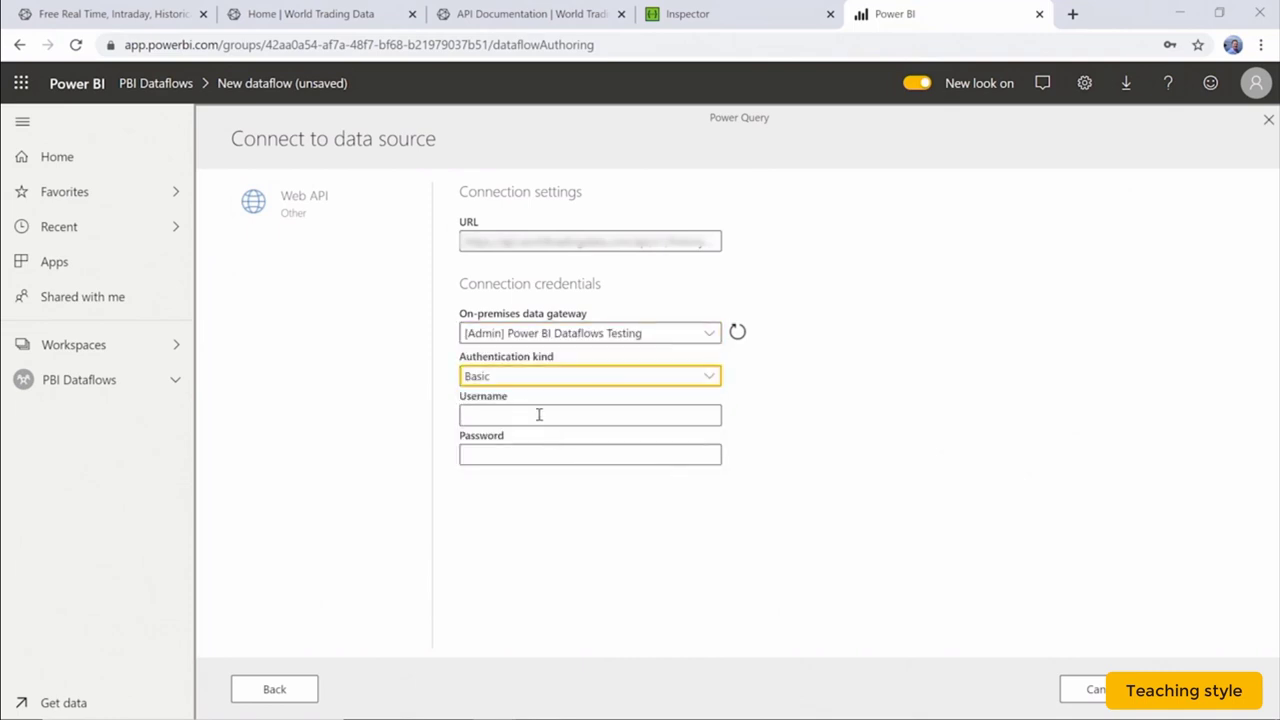
left_click(540, 415)
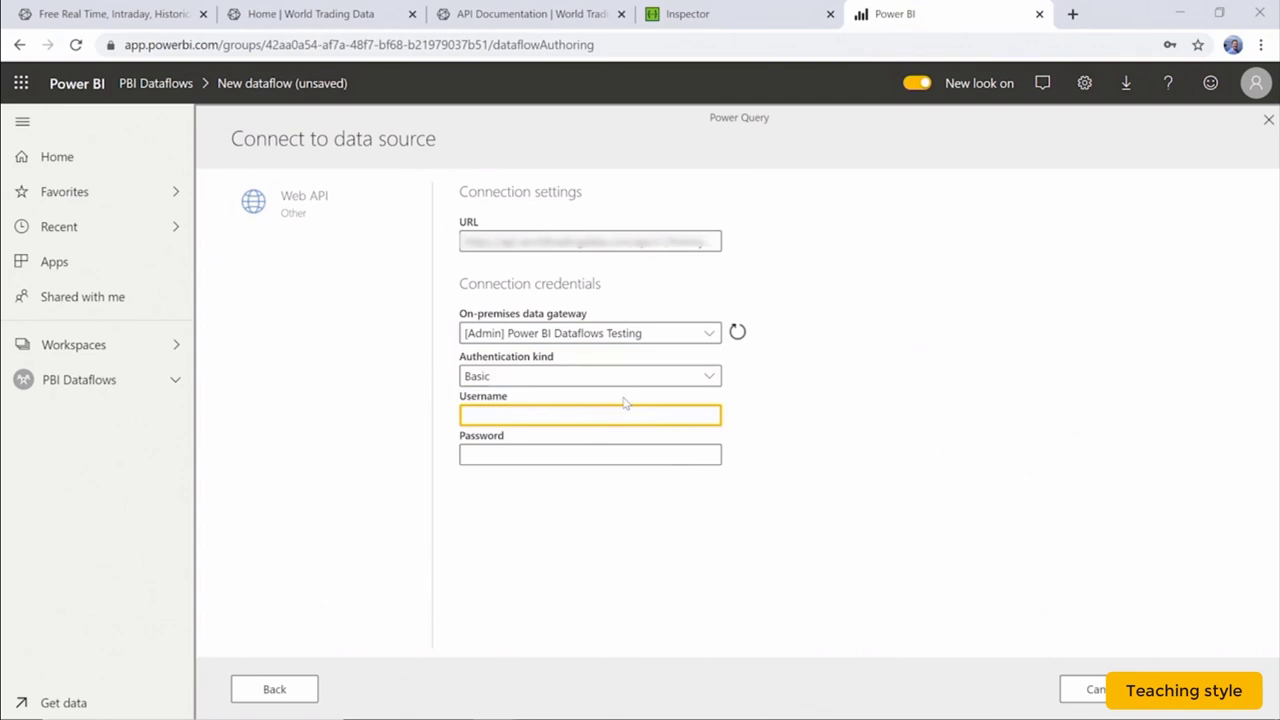
key("Tab")
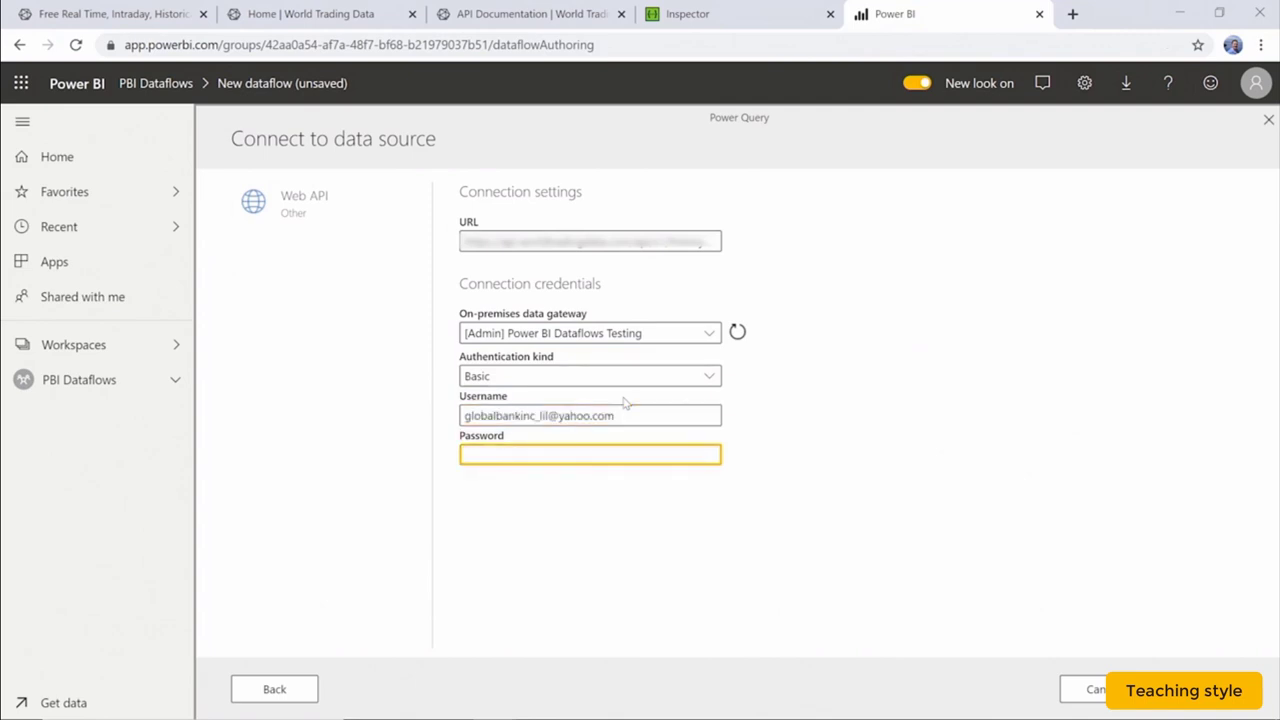
type("•••")
type("•••••")
left_click(1203, 689)
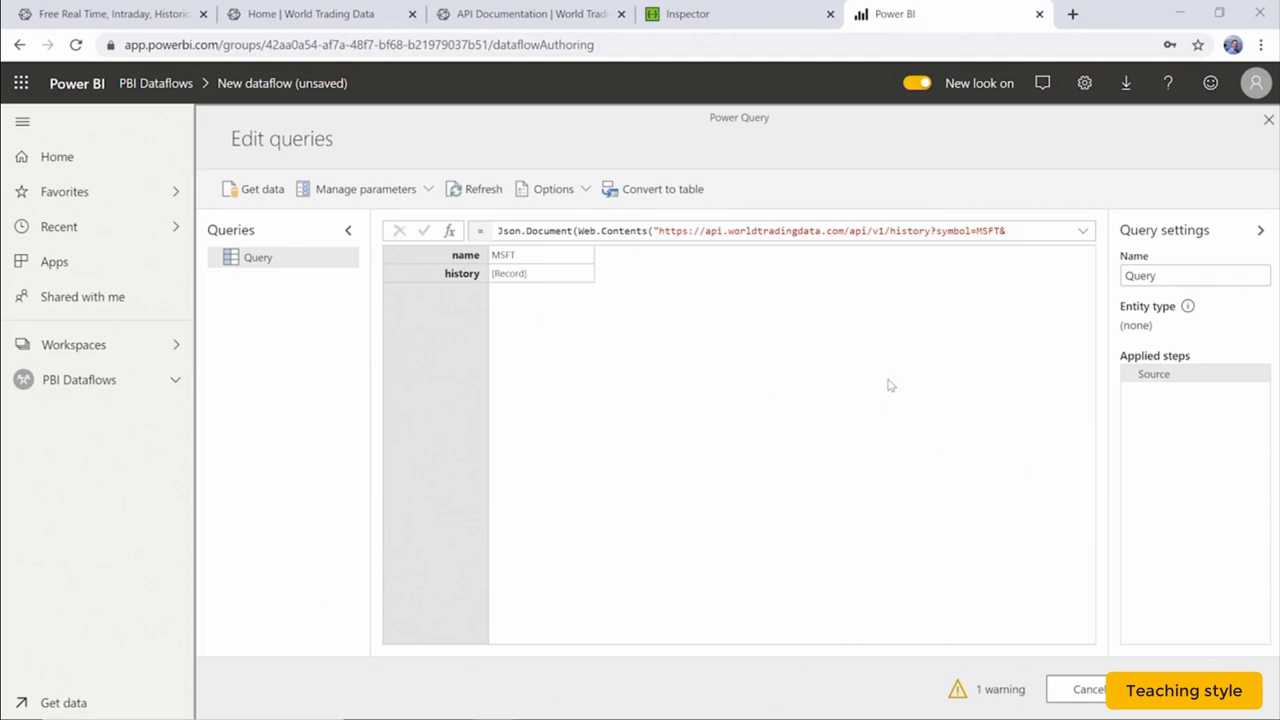
Check the query's 1 warning, then finish editing to add the Query entity to the dataflow.
left_click(998, 690)
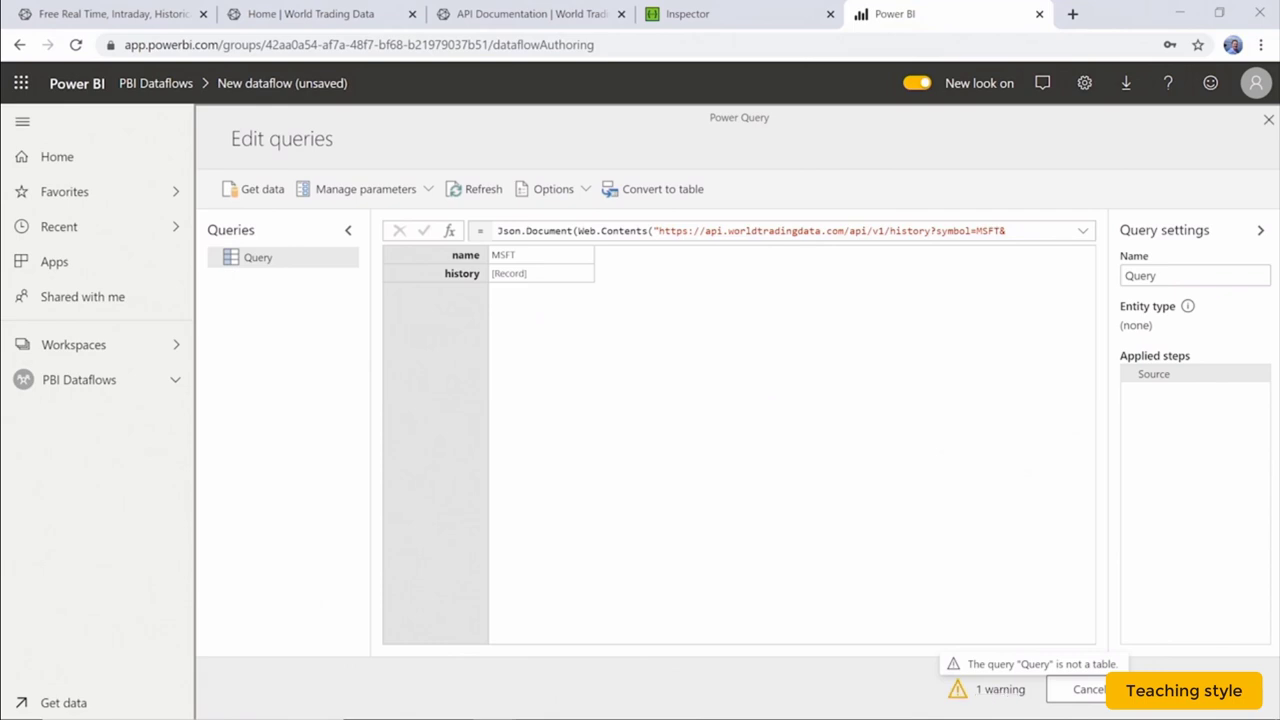
left_click(1178, 690)
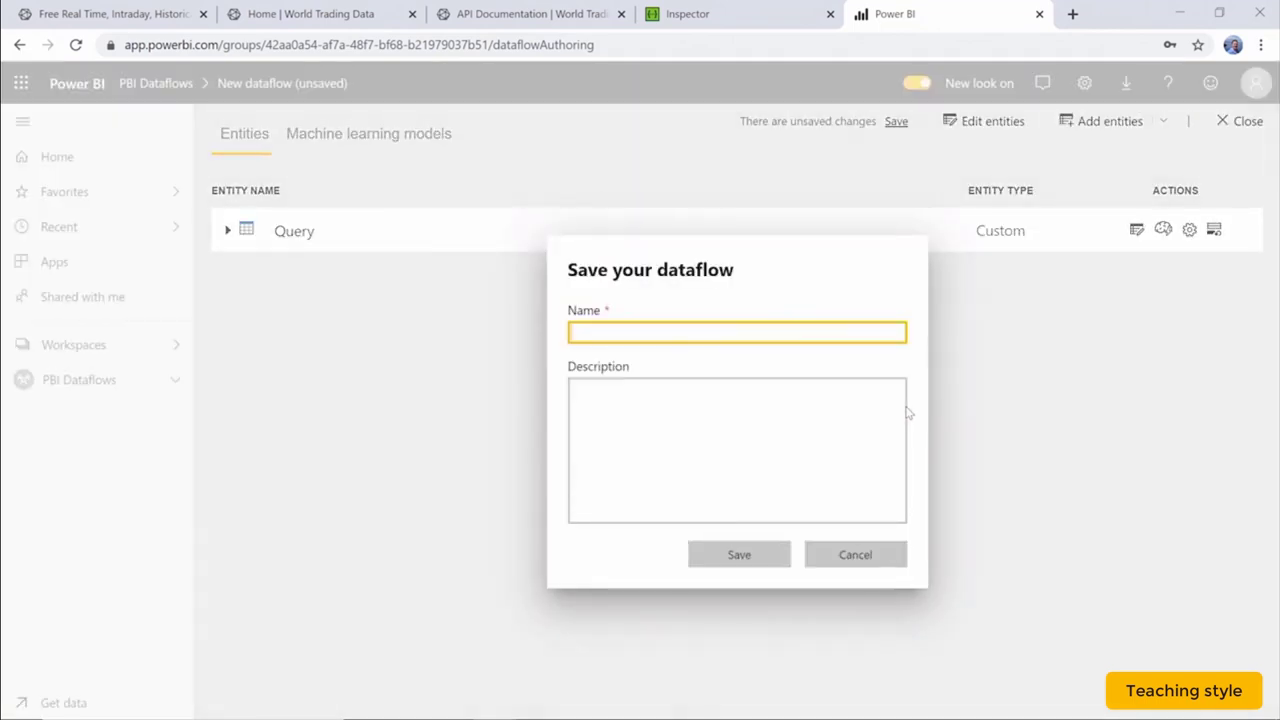
Save the dataflow as 'Microsoft Stock Prices', dismiss the notice, and decline cache recovery.
type("Micr")
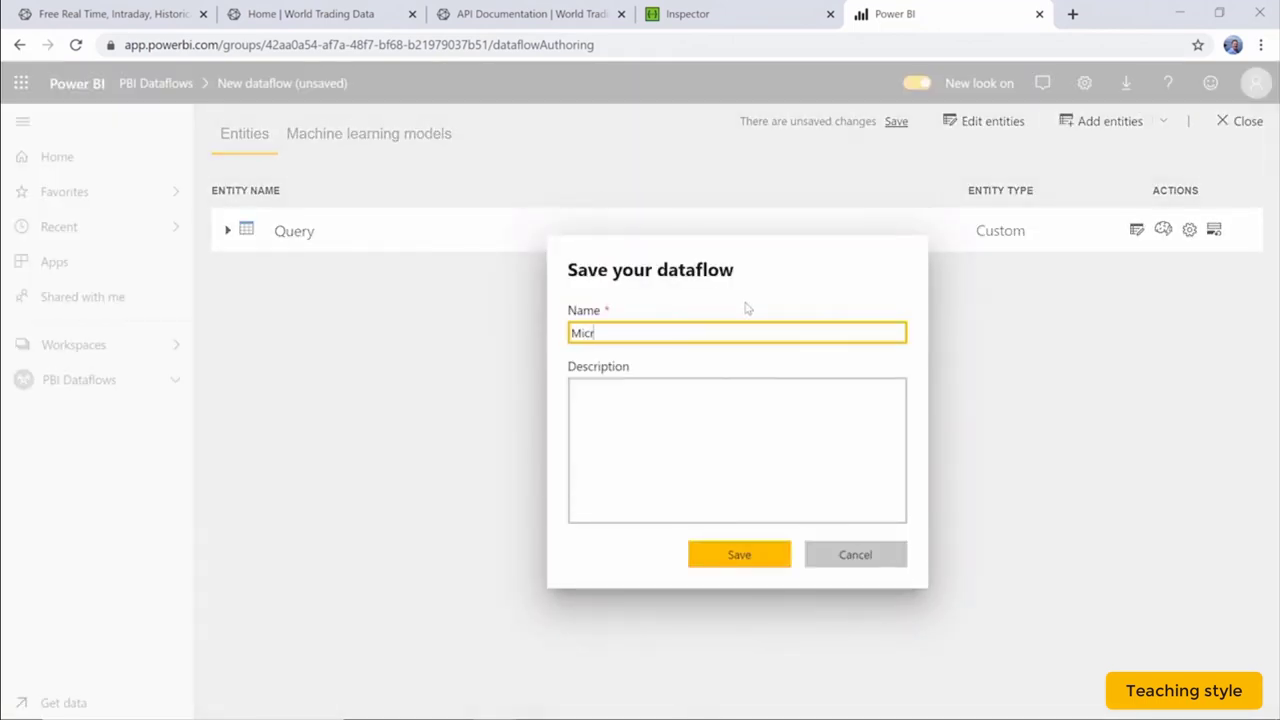
type("osoft Stock ")
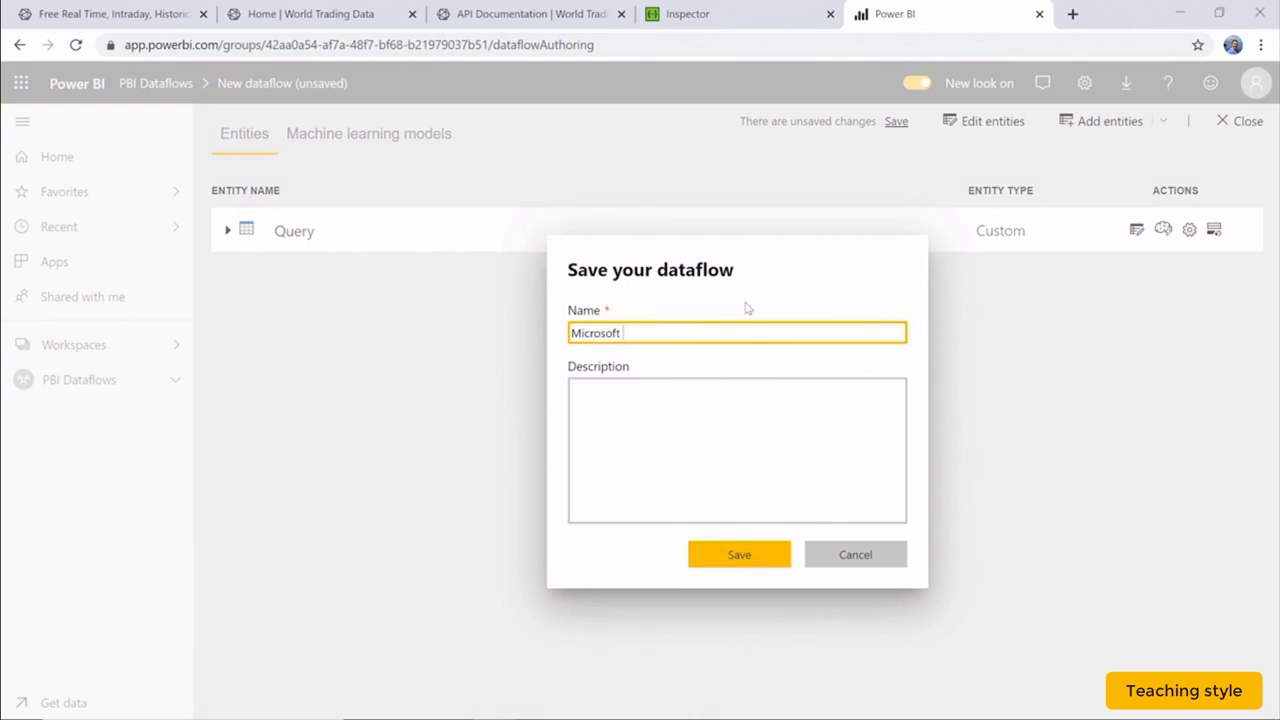
type("Prices")
left_click(739, 555)
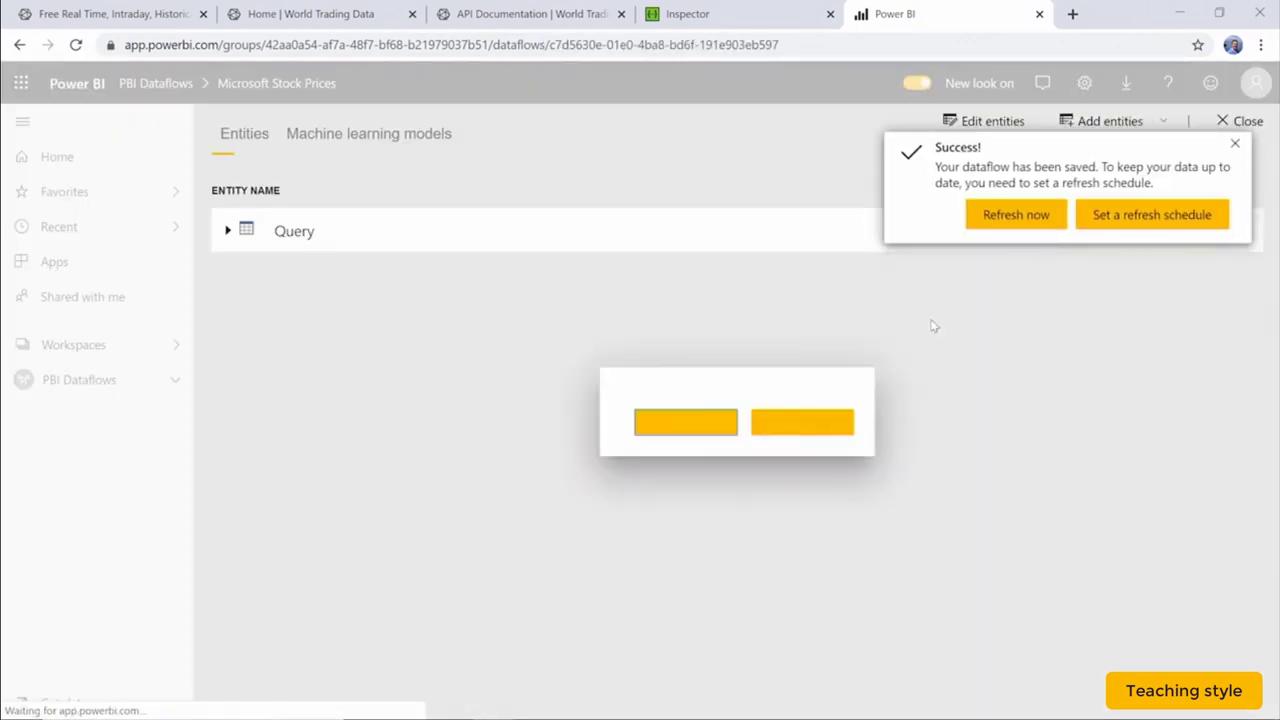
left_click(1235, 143)
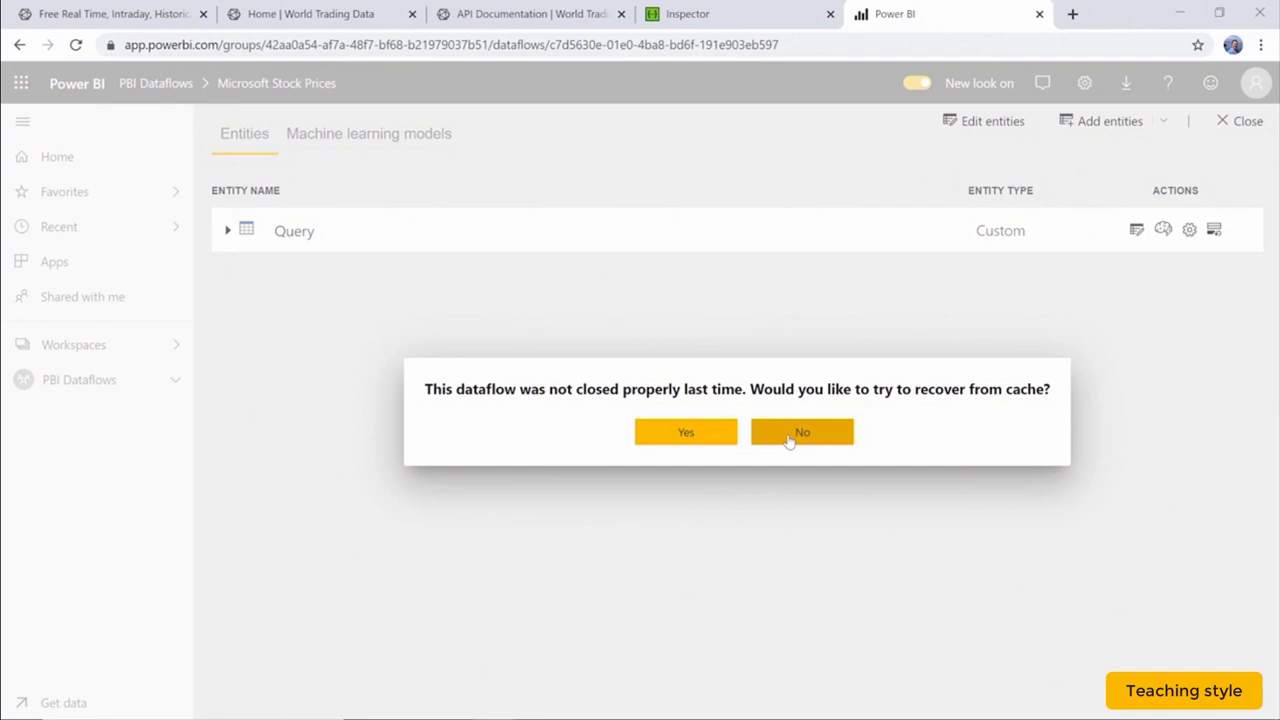
left_click(789, 438)
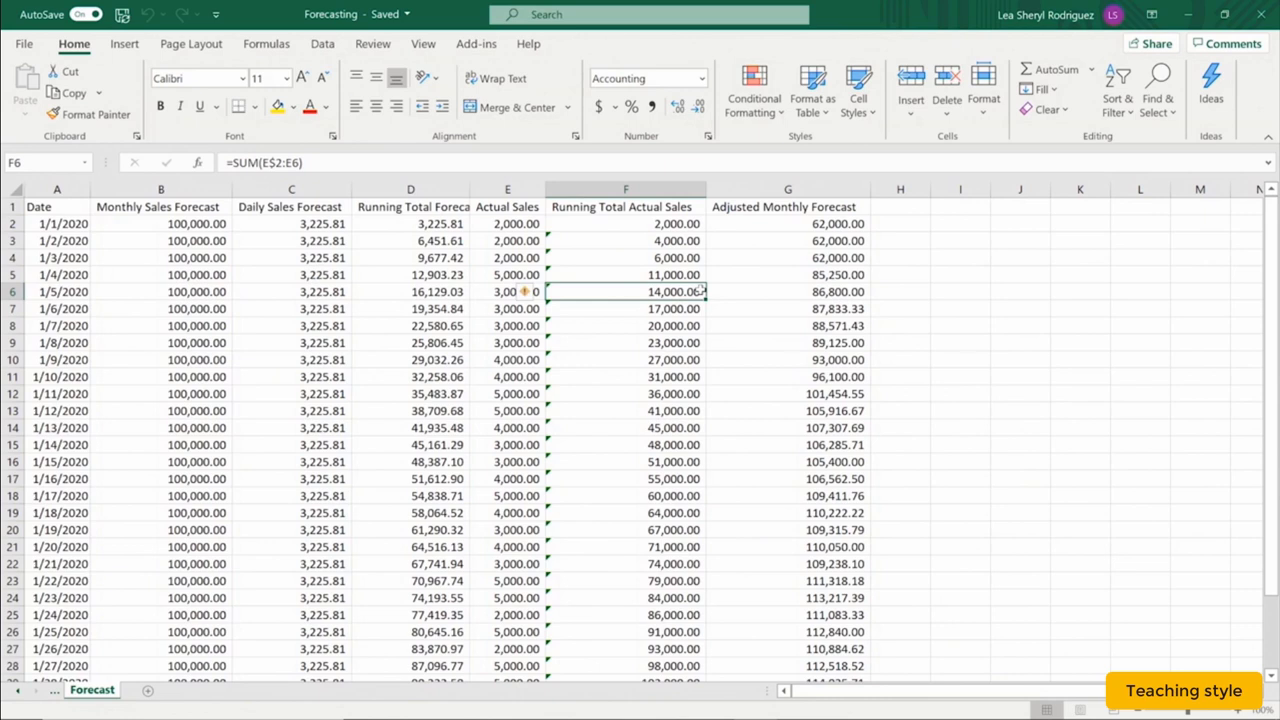
Review Excel's Publish to Power BI options for the Forecasting workbook, then return to the sheet.
left_click(24, 44)
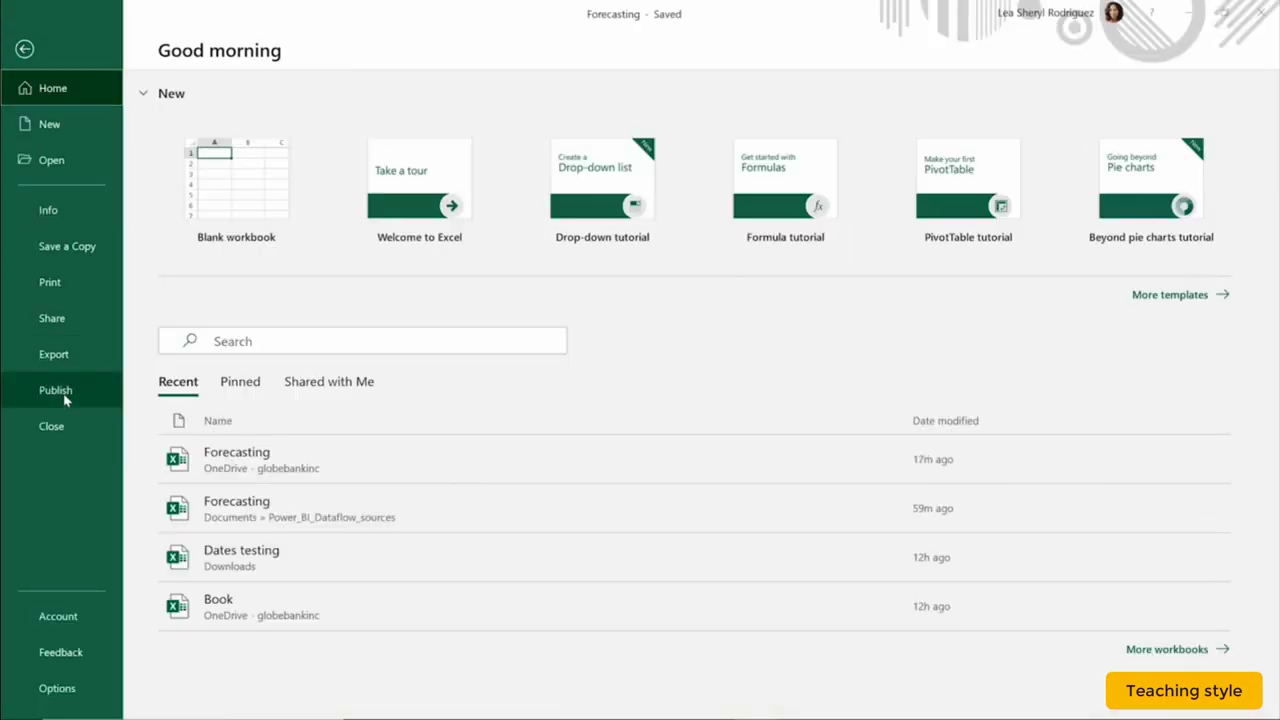
left_click(66, 392)
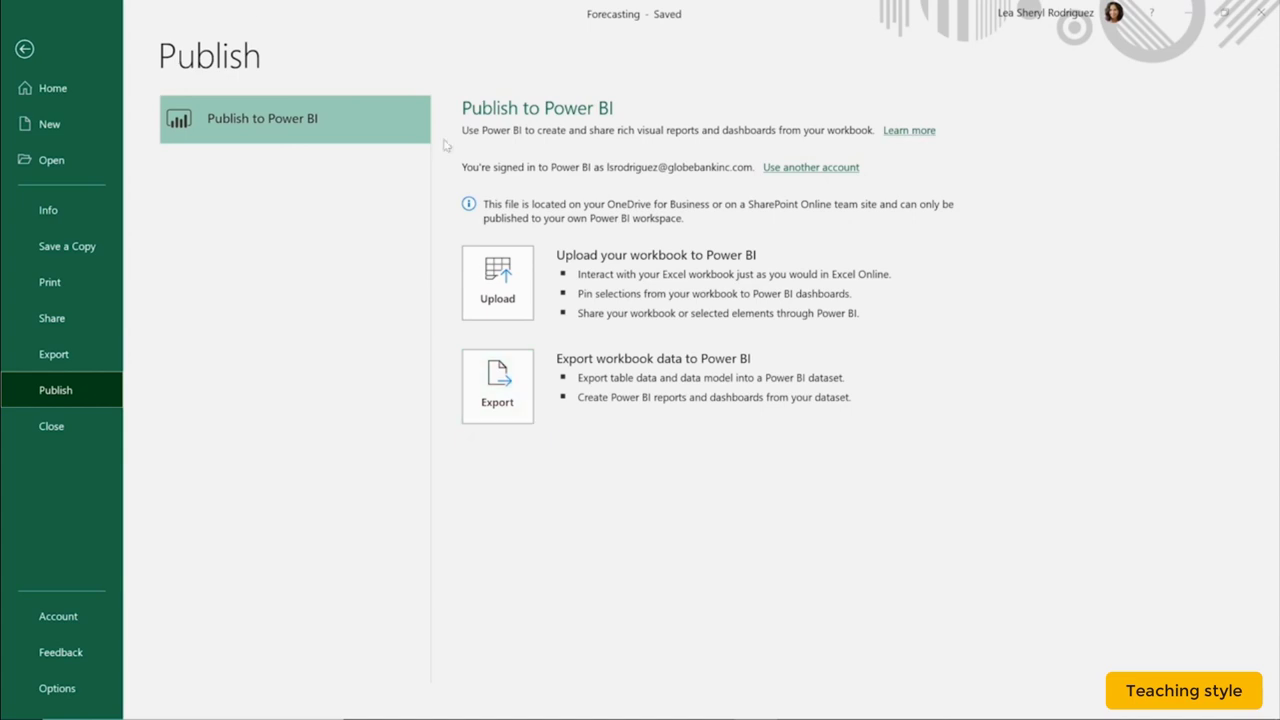
left_click(25, 49)
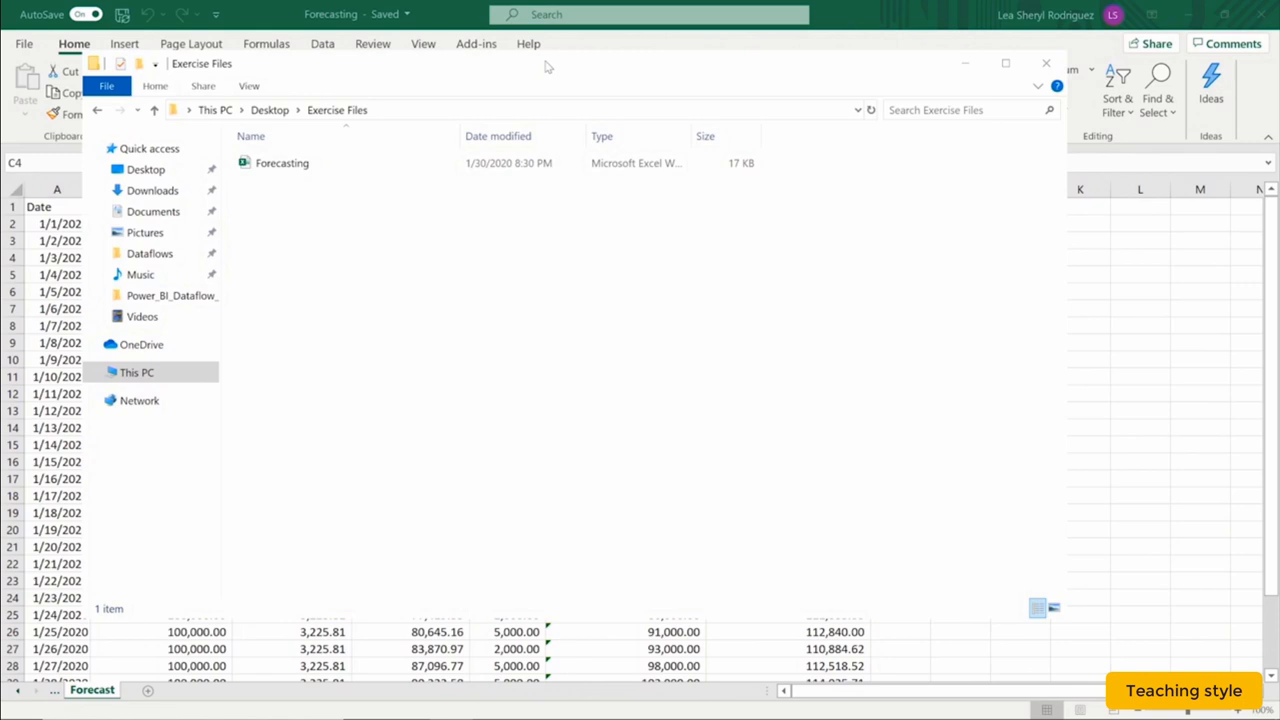
Reveal the full Exercise Files folder path in the address bar to copy it.
left_click(443, 110)
key("ctrl+c")
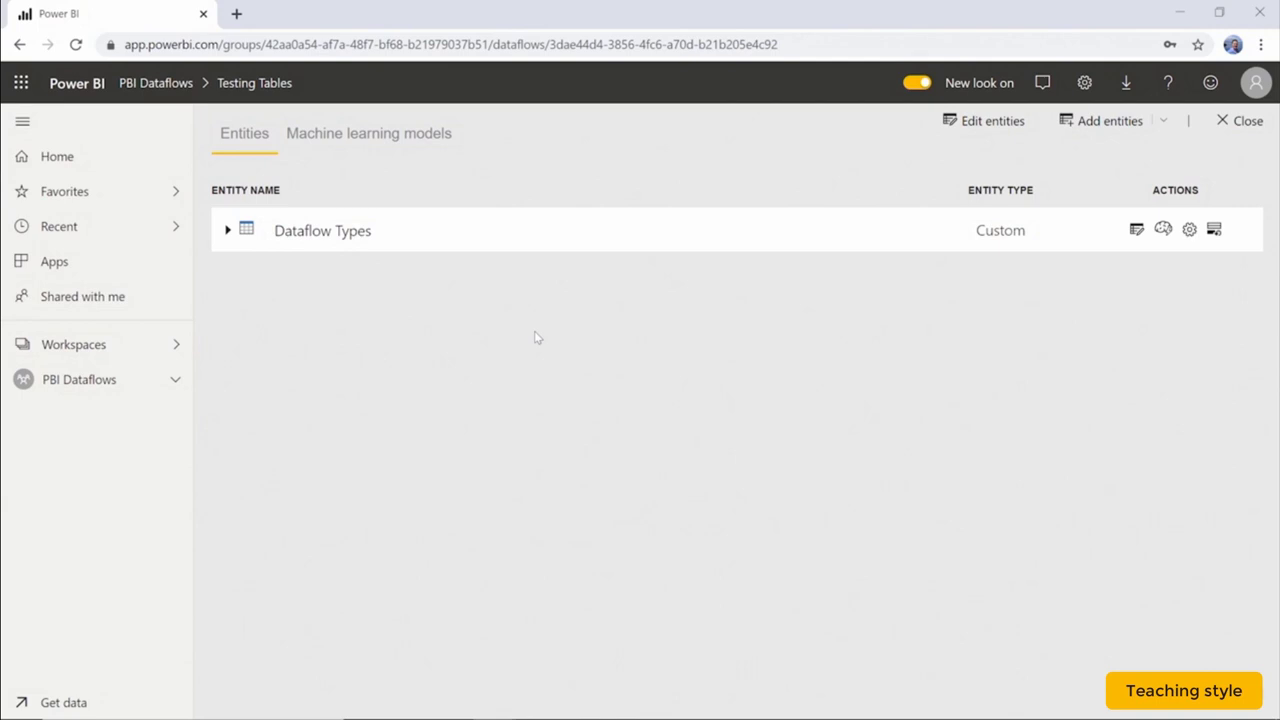
Add an Excel entity to Testing Tables pointing to the Exercise Files path plus \Forecasting.xlsx.
left_click(1110, 121)
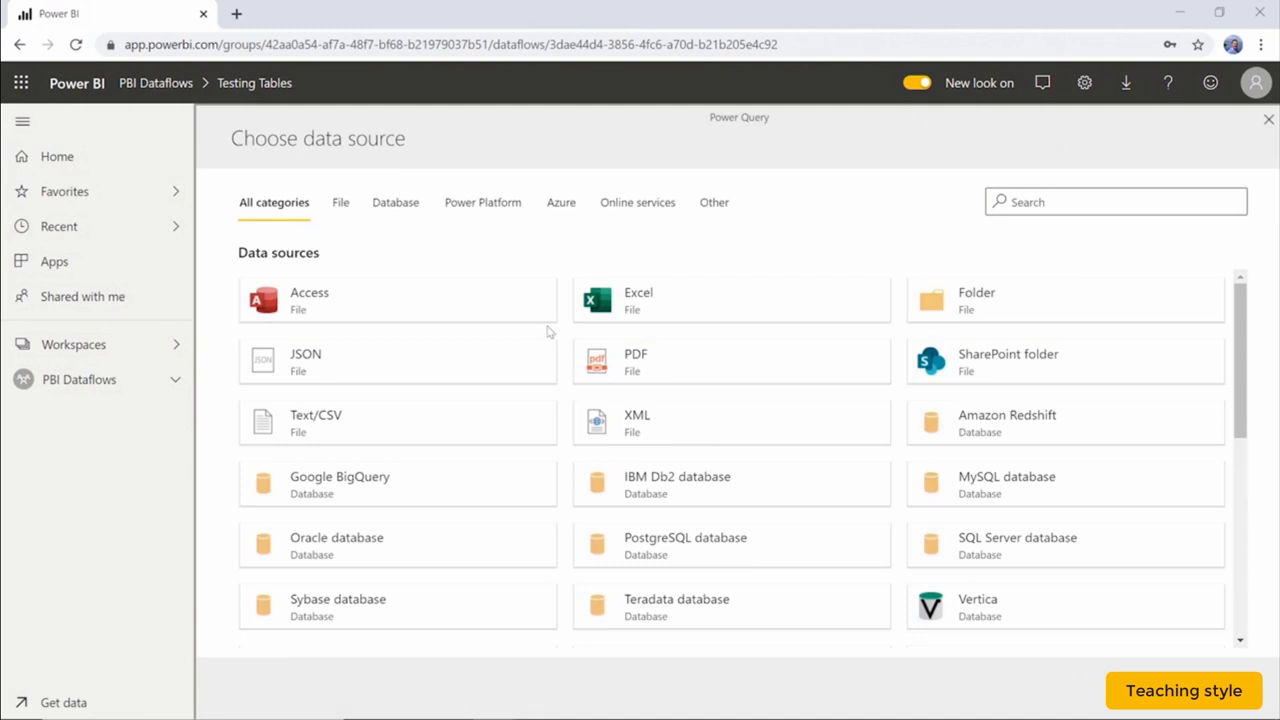
left_click(335, 217)
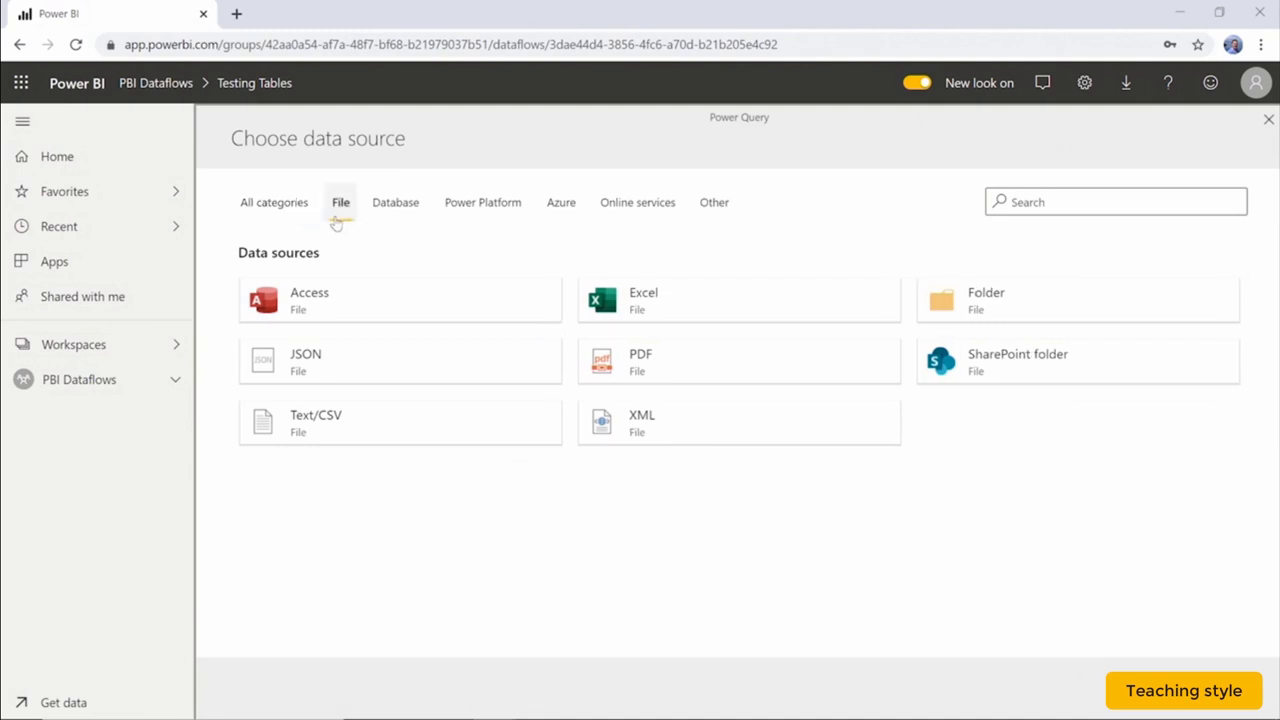
left_click(757, 304)
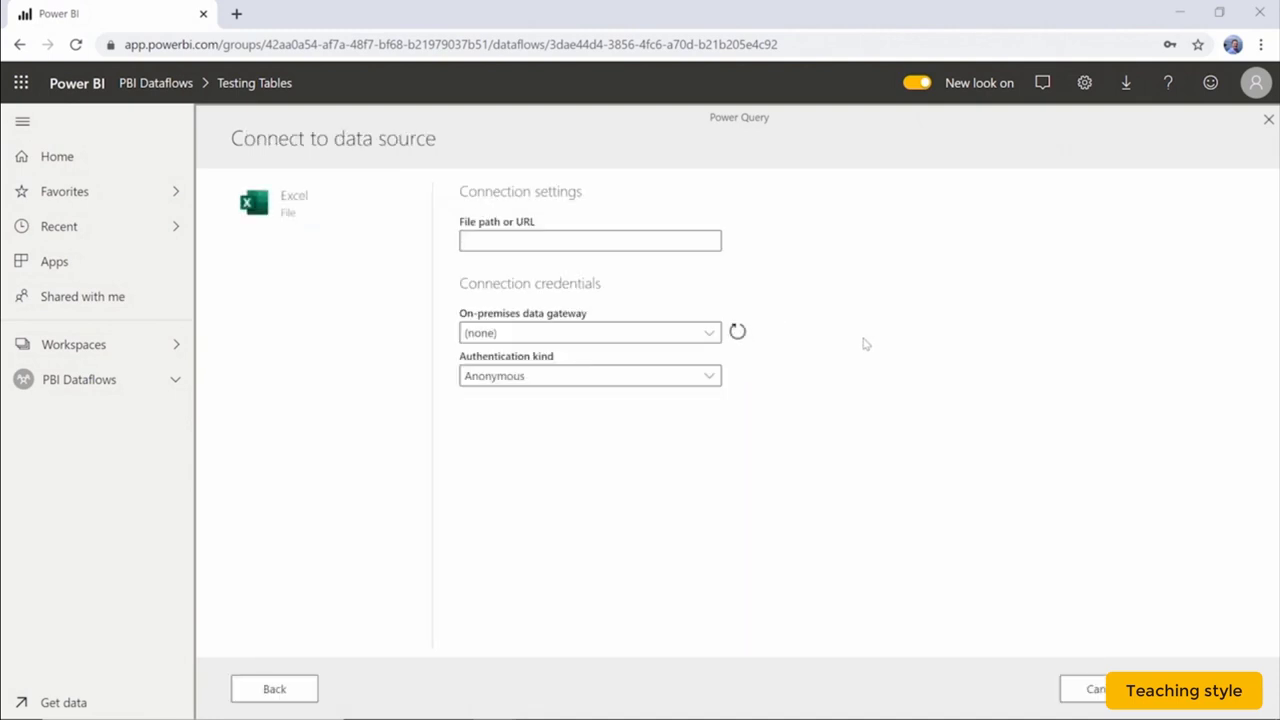
left_click(650, 240)
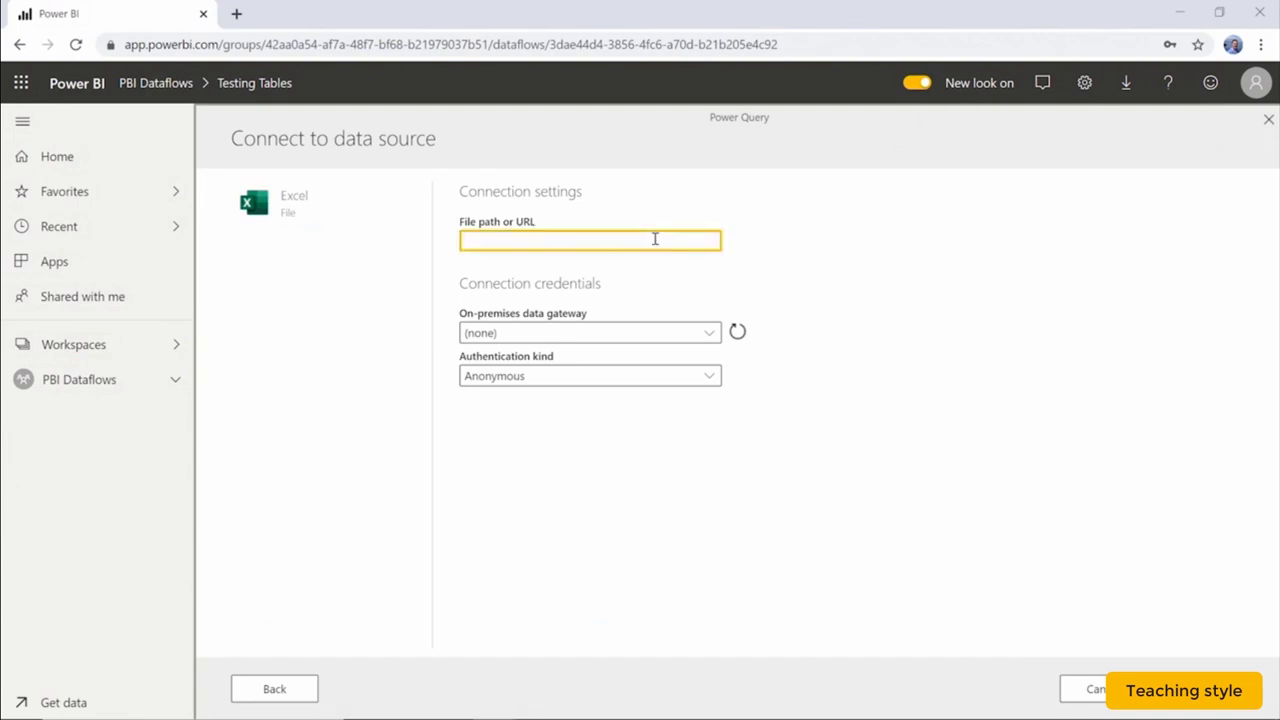
key("ctrl+v")
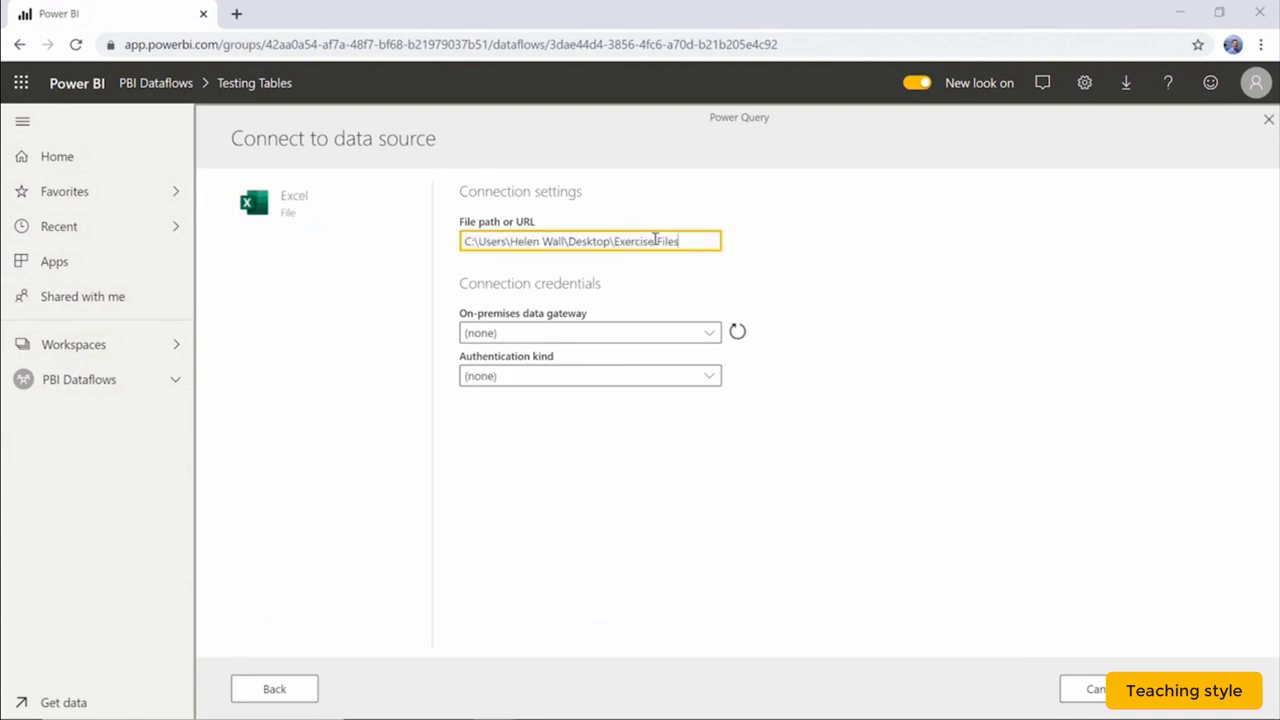
type("\\Forecasting.xls")
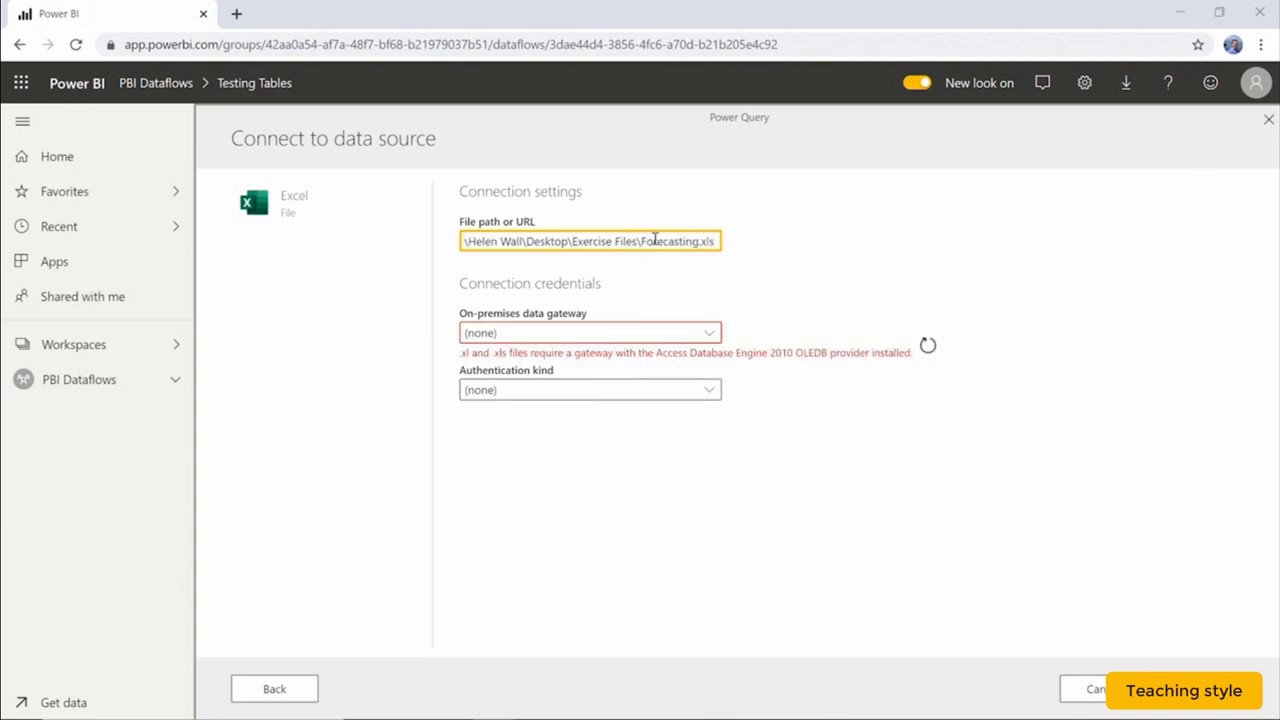
type("x")
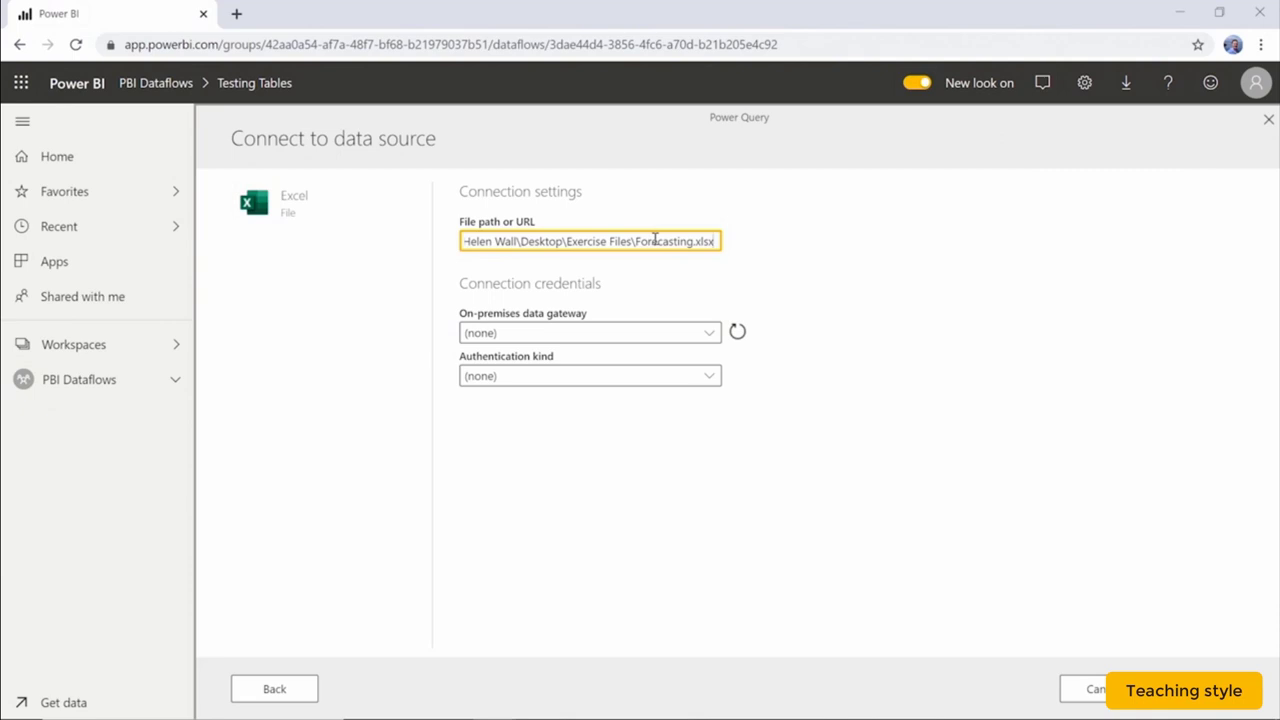
Choose the Power BI Dataflows Testing gateway with Windows authentication and enter the username and password.
left_click(665, 333)
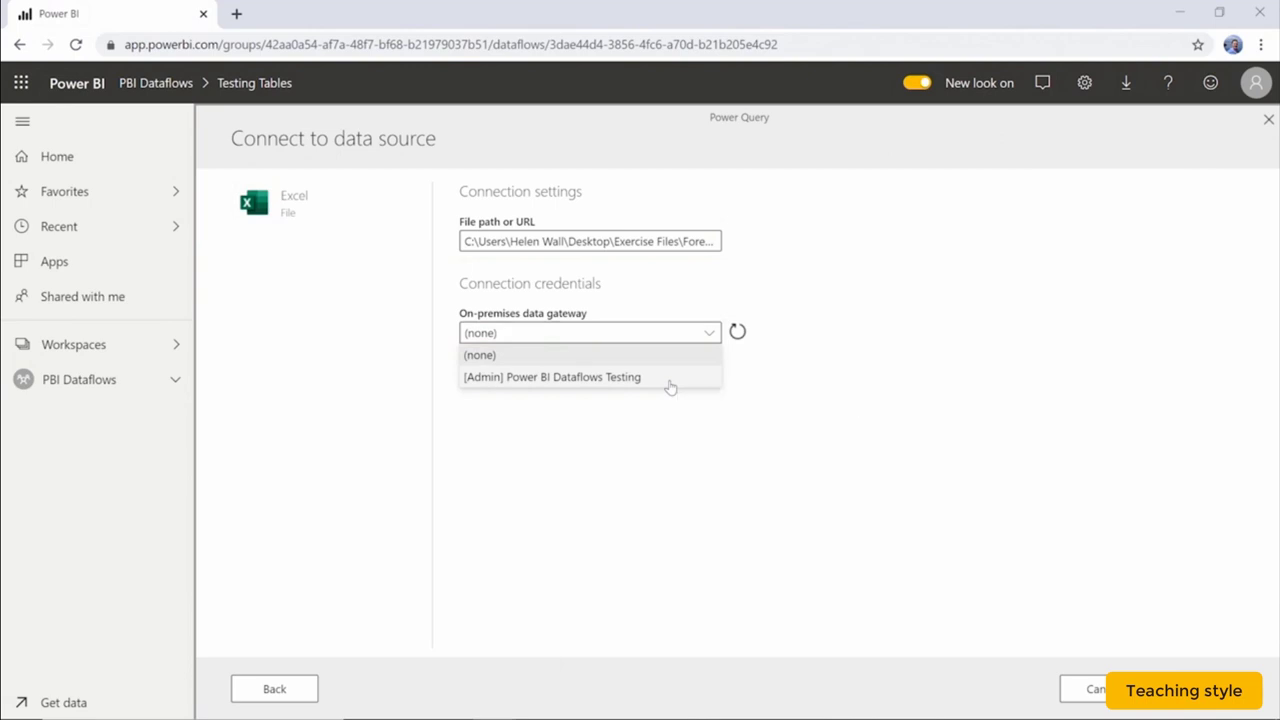
left_click(669, 384)
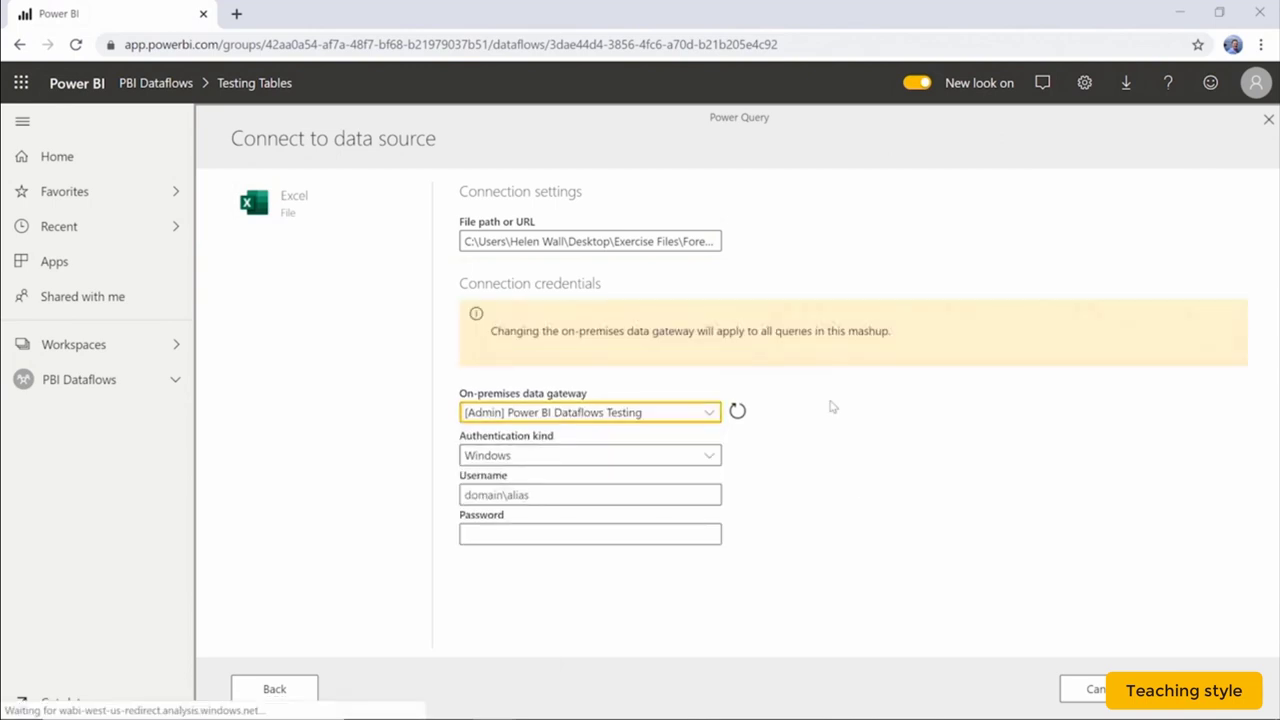
left_click(708, 456)
left_click(712, 460)
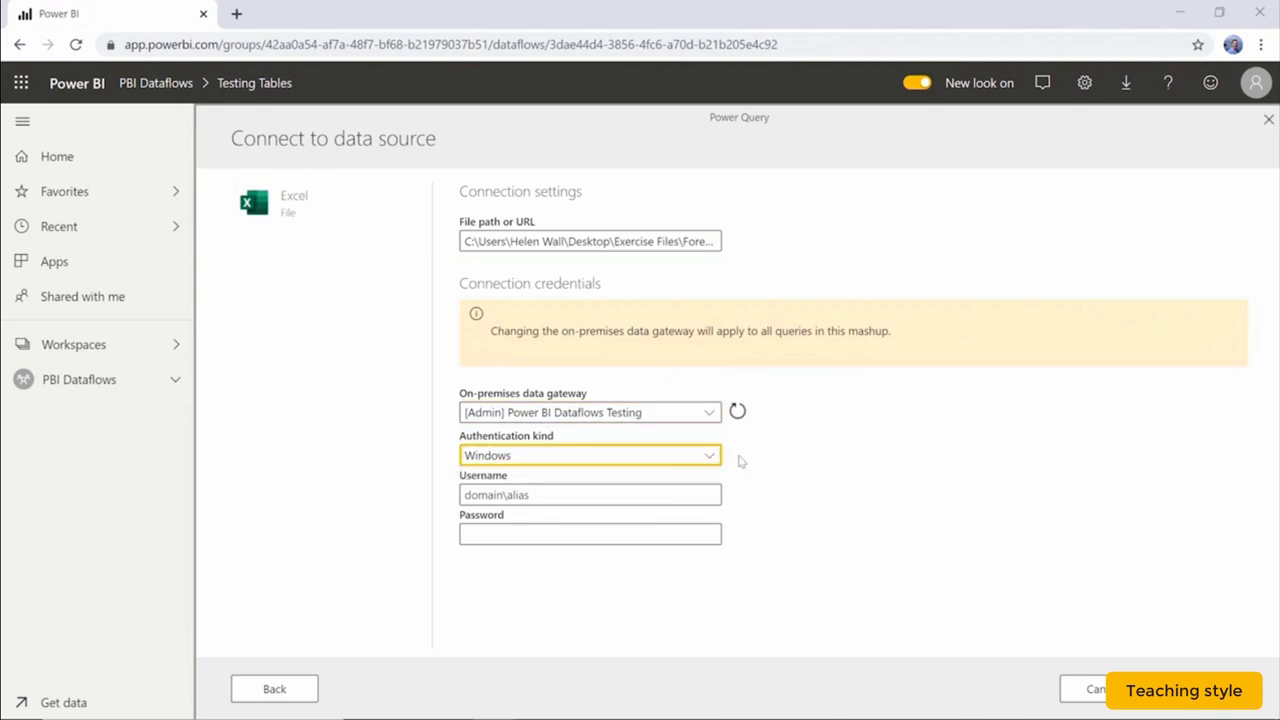
left_click(640, 491)
type("H")
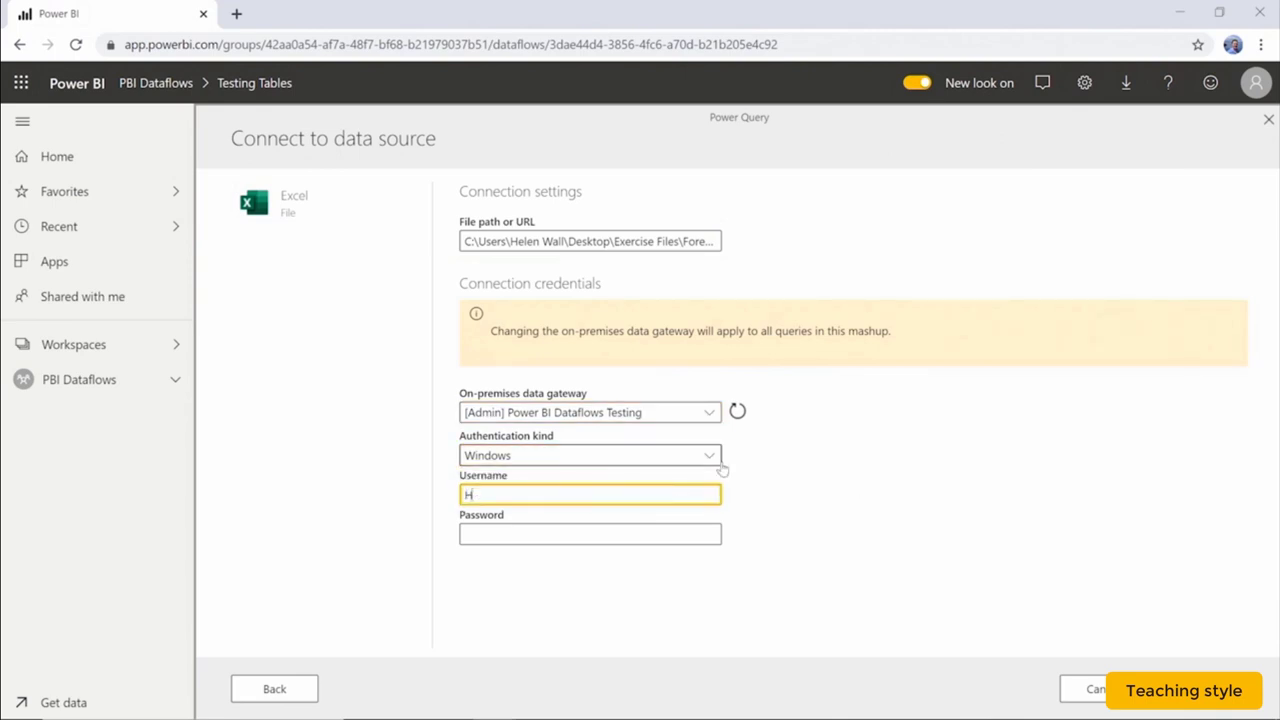
type("elen Wall")
key("Tab")
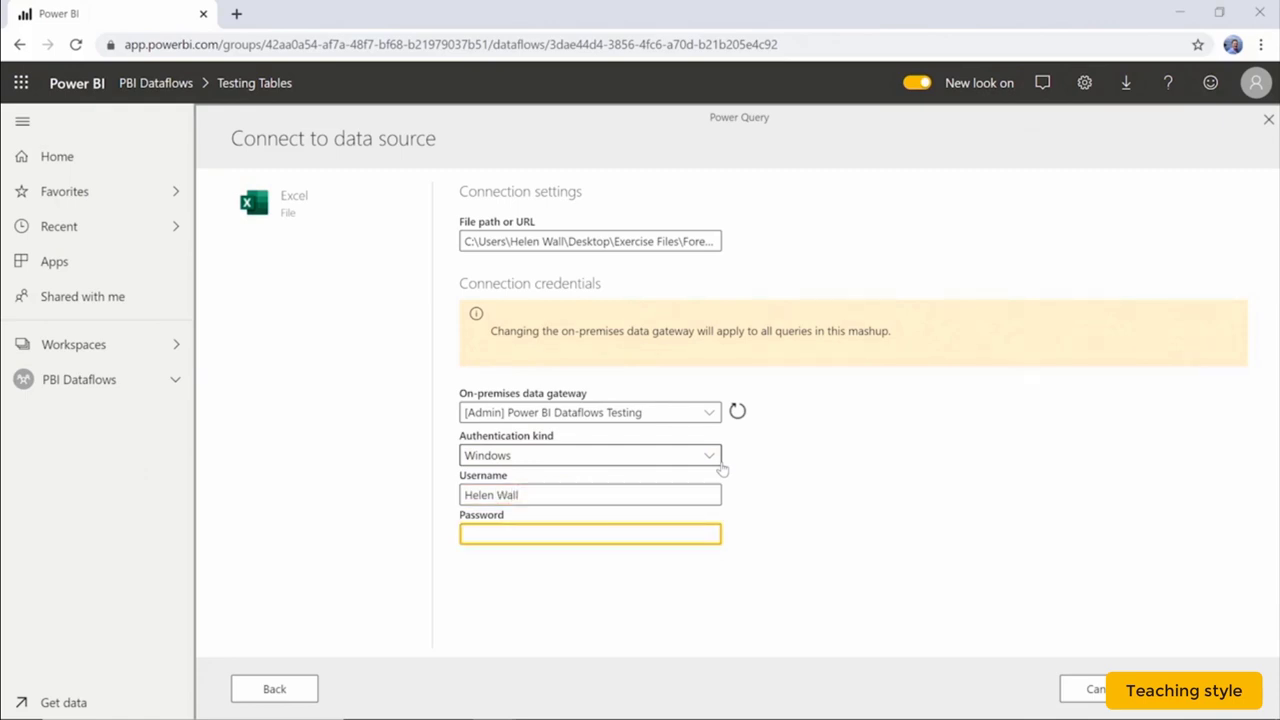
type("*****")
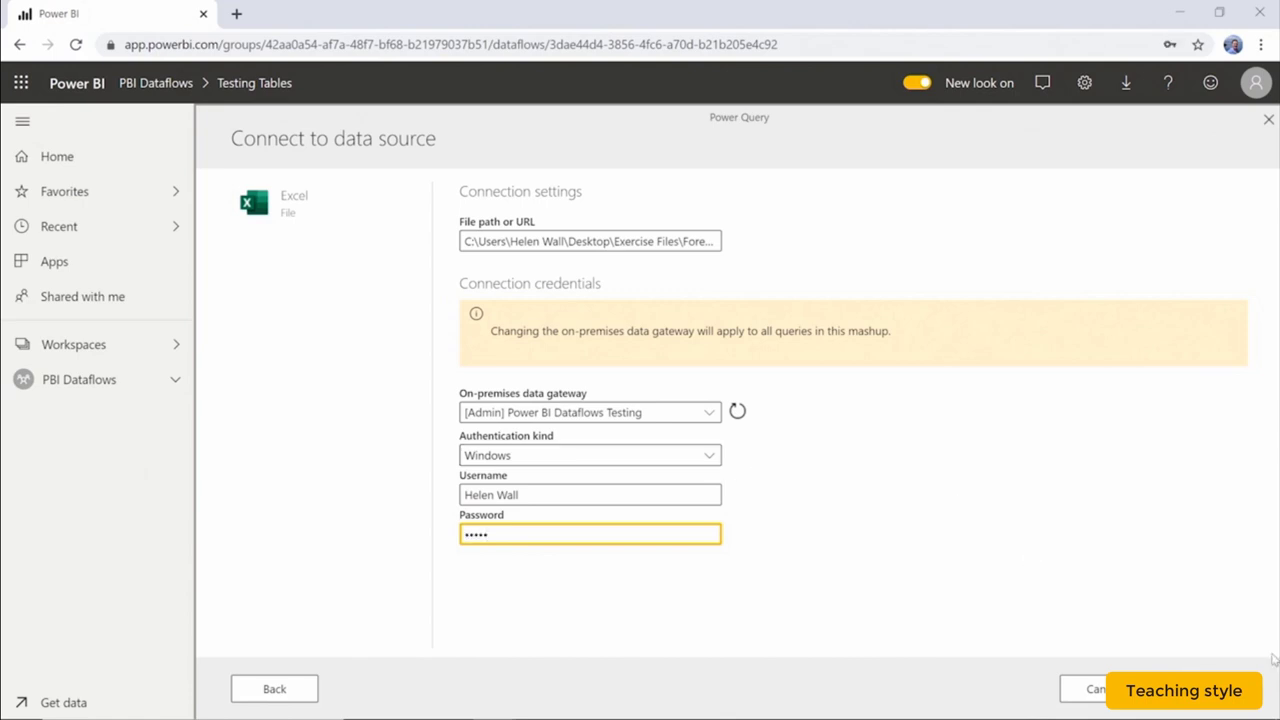
Continue to Choose data, tick the Forecast sheet, and load it into the query editor.
left_click(1204, 689)
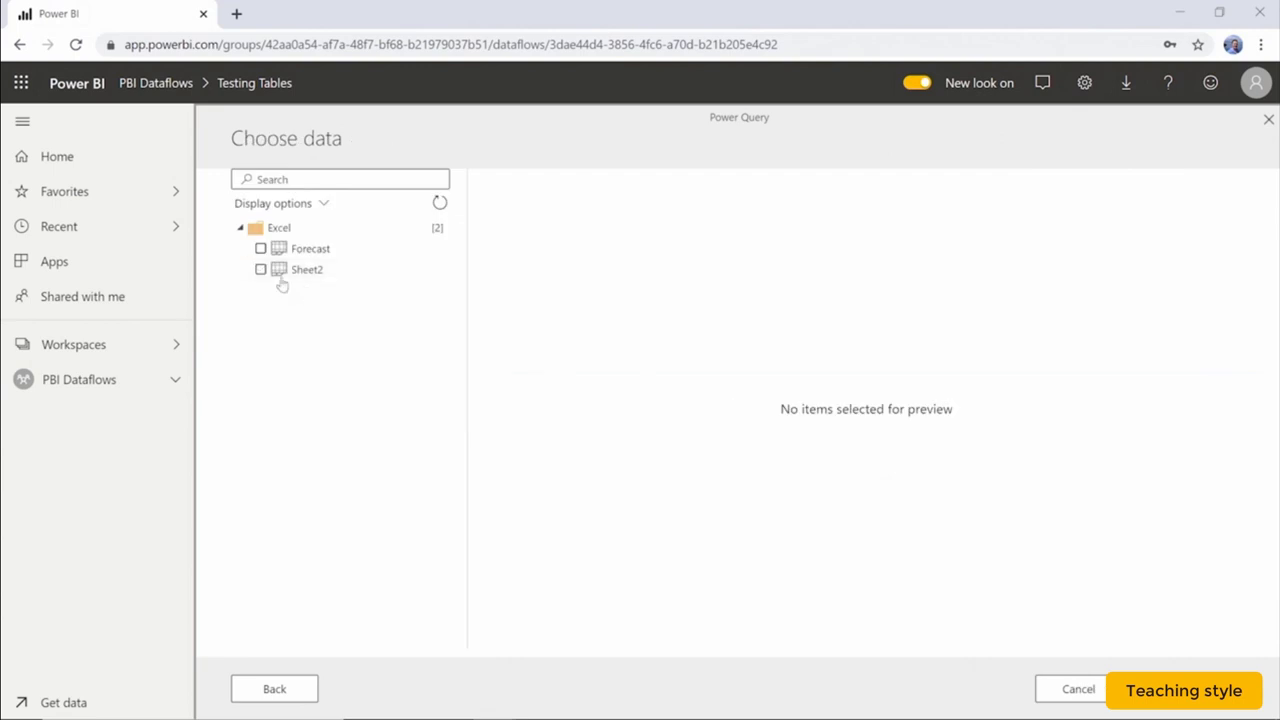
left_click(261, 249)
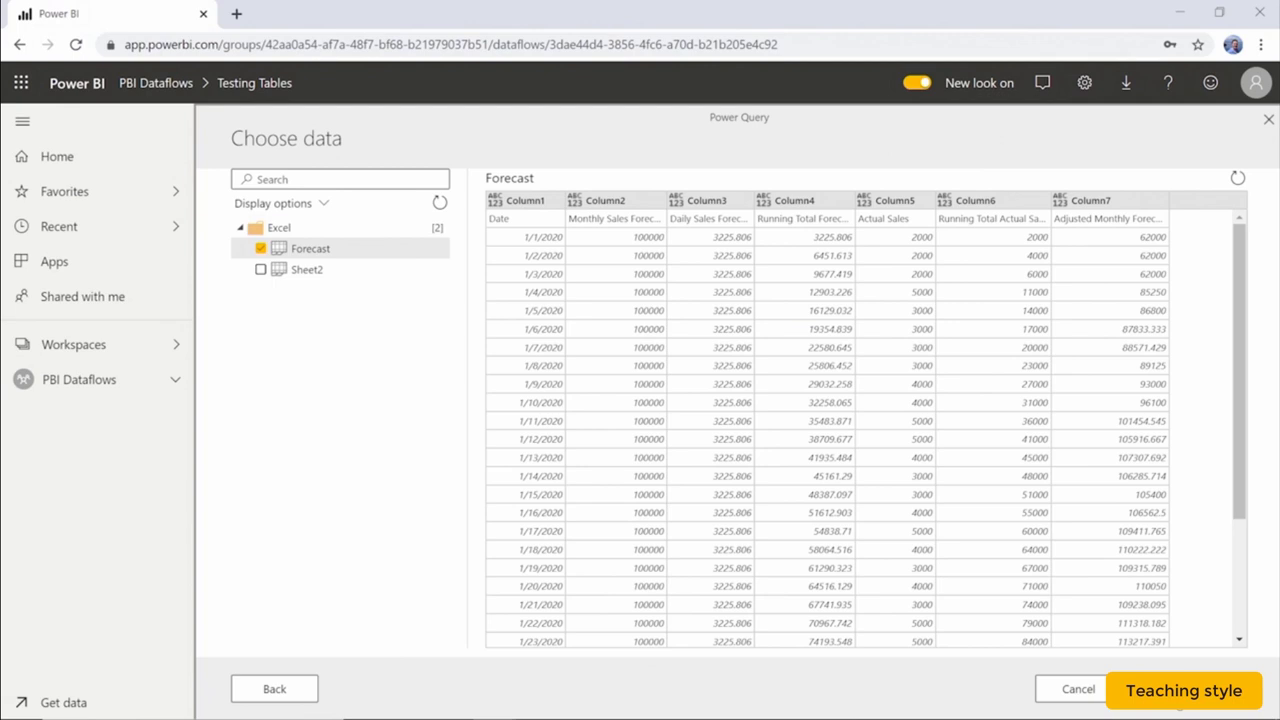
left_click(1178, 691)
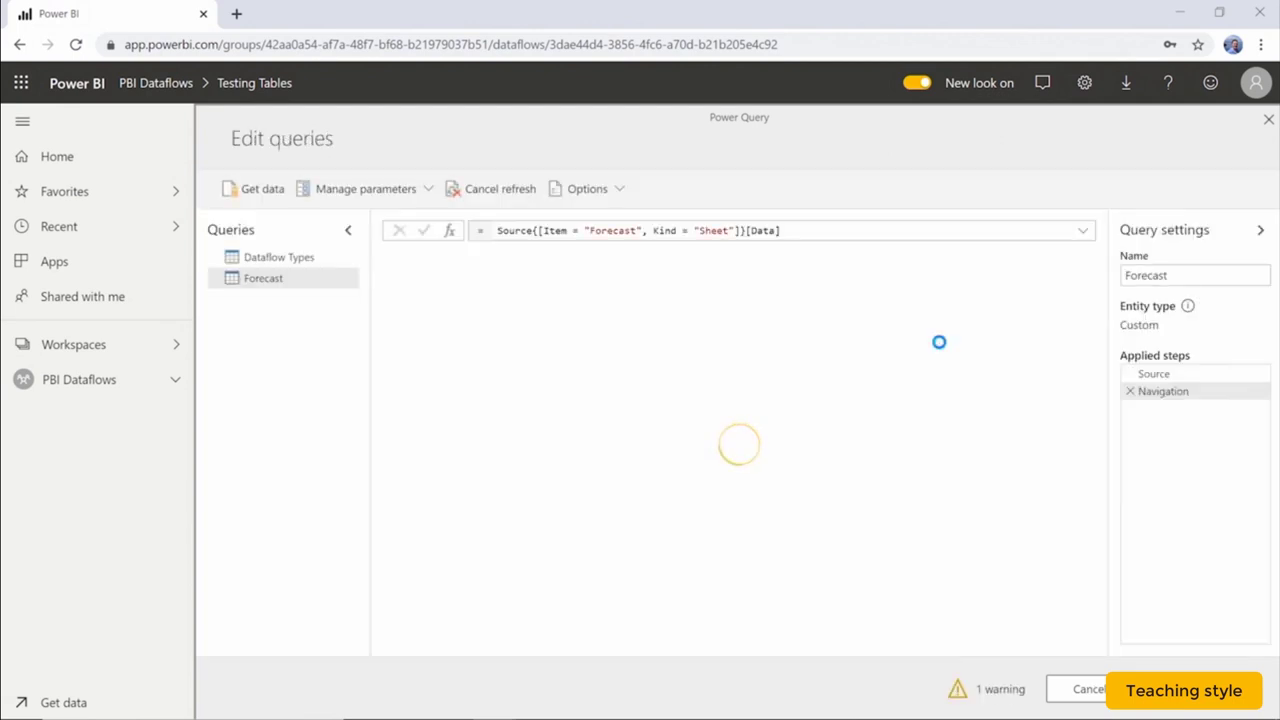
Check the Forecast query's name and untyped-columns warning, then save and close the editor.
left_click(1180, 276)
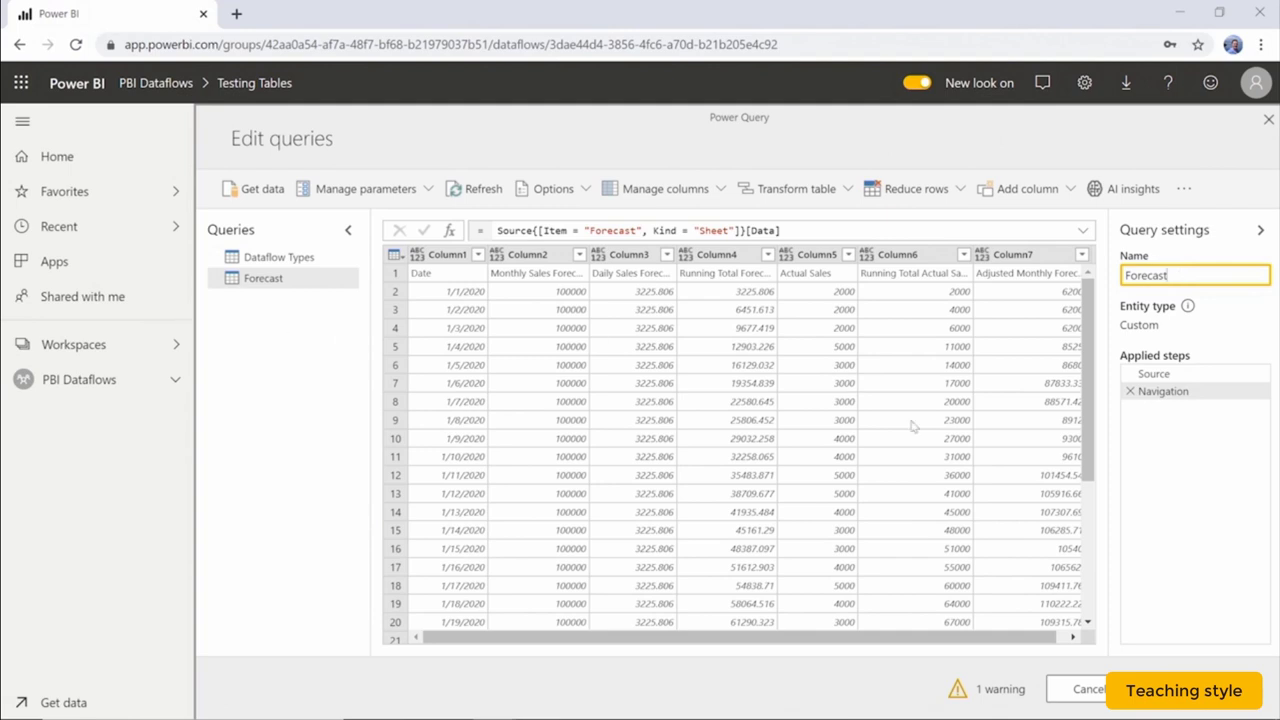
left_click(1000, 690)
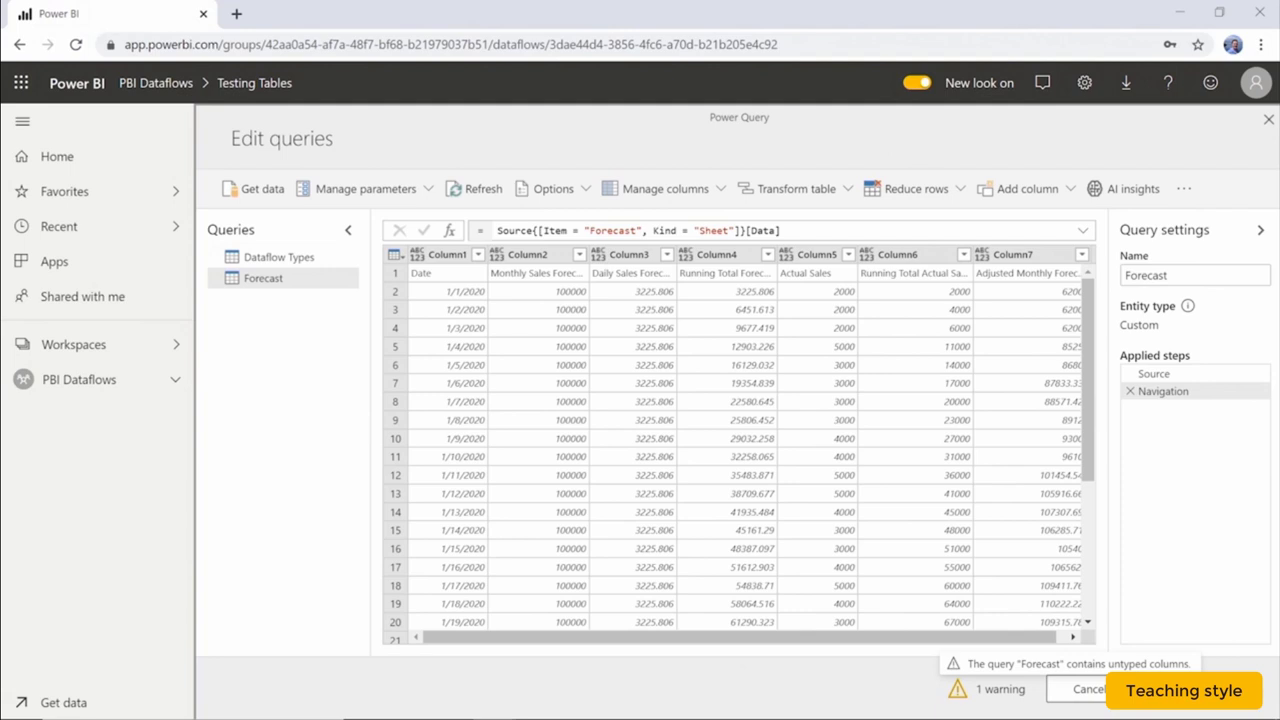
left_click(1160, 689)
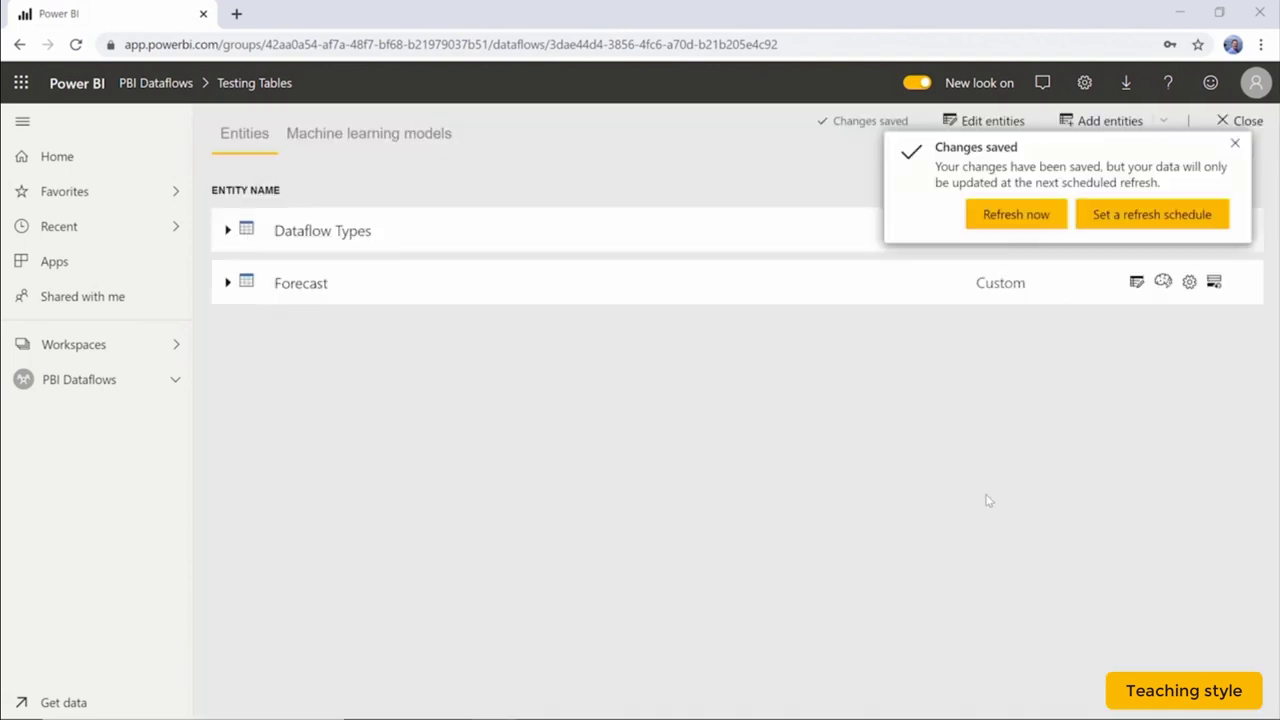
left_click(1236, 146)
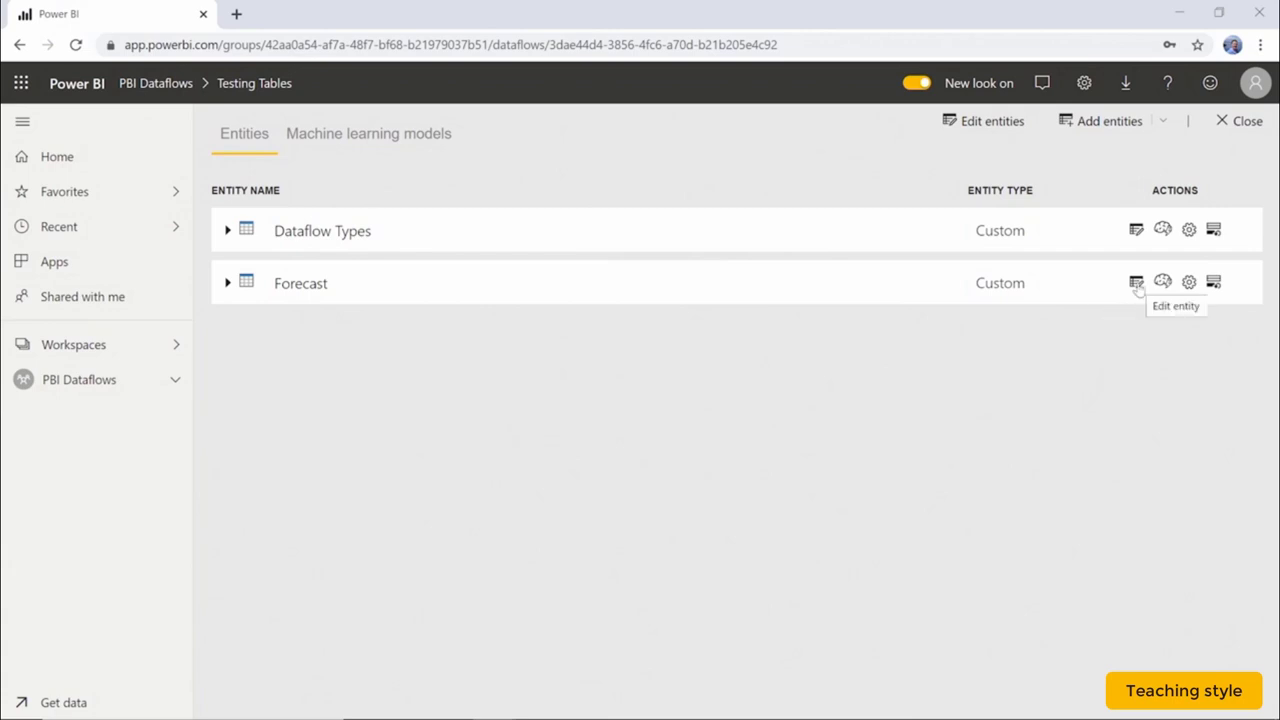
Reopen the Forecast entity and check its Source formula and the latest Replace errors step.
left_click(1137, 283)
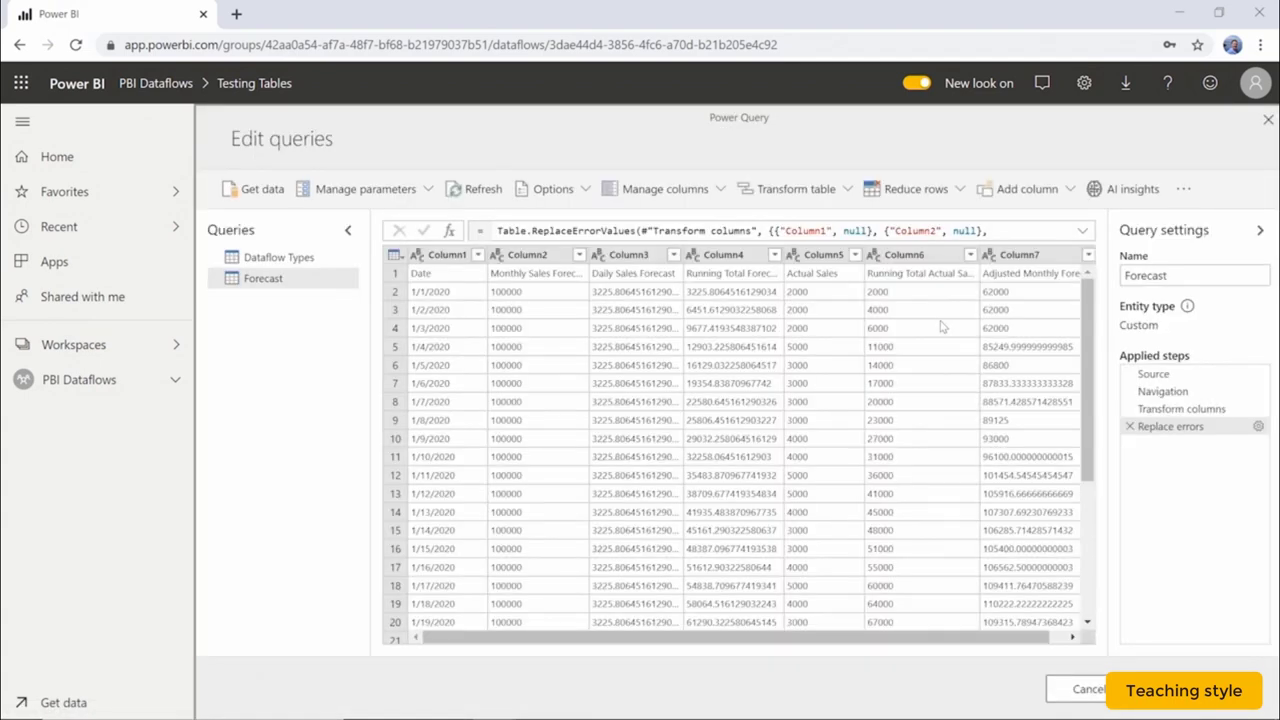
left_click(1160, 377)
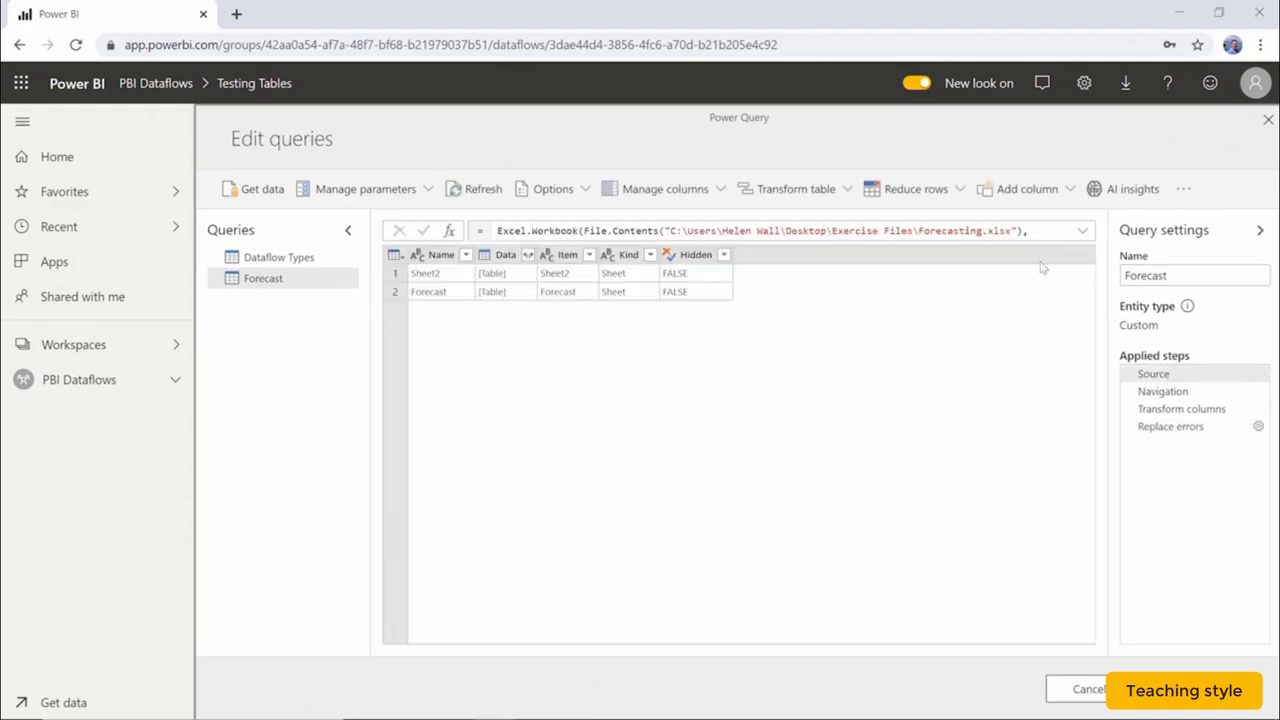
left_click(872, 231)
left_click(1200, 428)
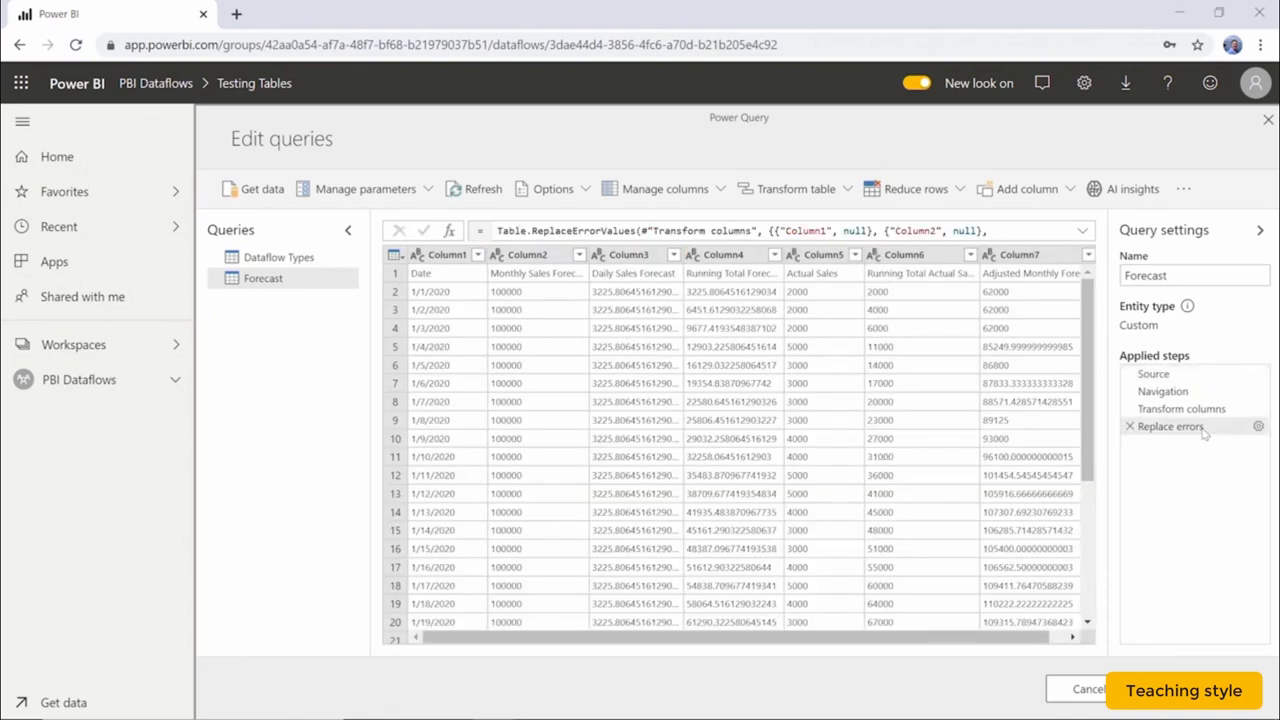
left_click(818, 196)
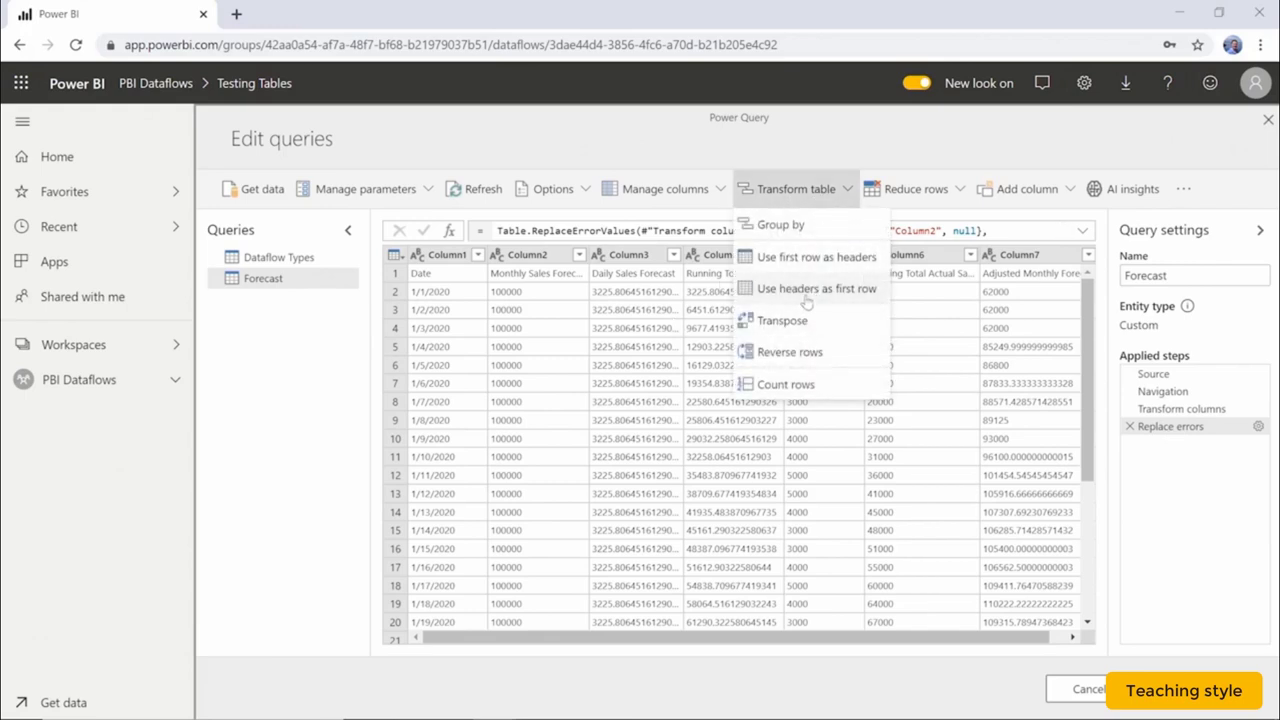
Promote Forecast's first row to headers (Date, Monthly Sales Forecast, etc.), then check AI insights.
left_click(818, 262)
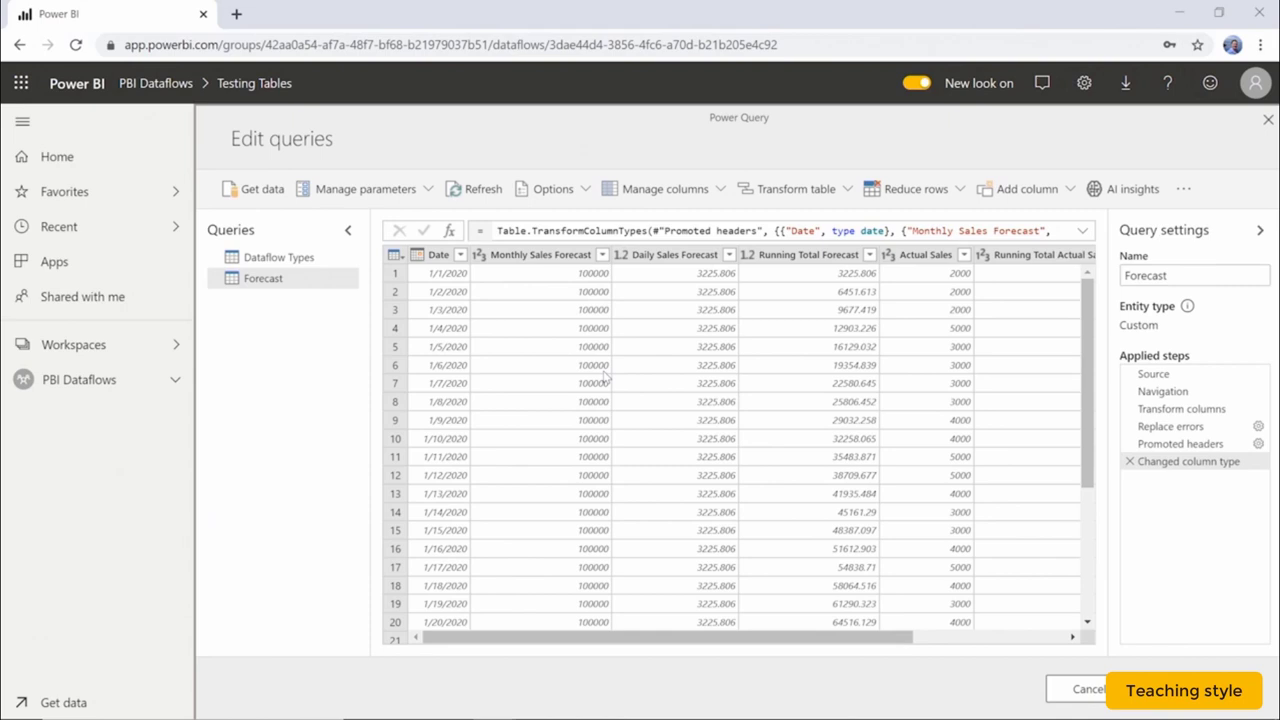
left_click(1118, 196)
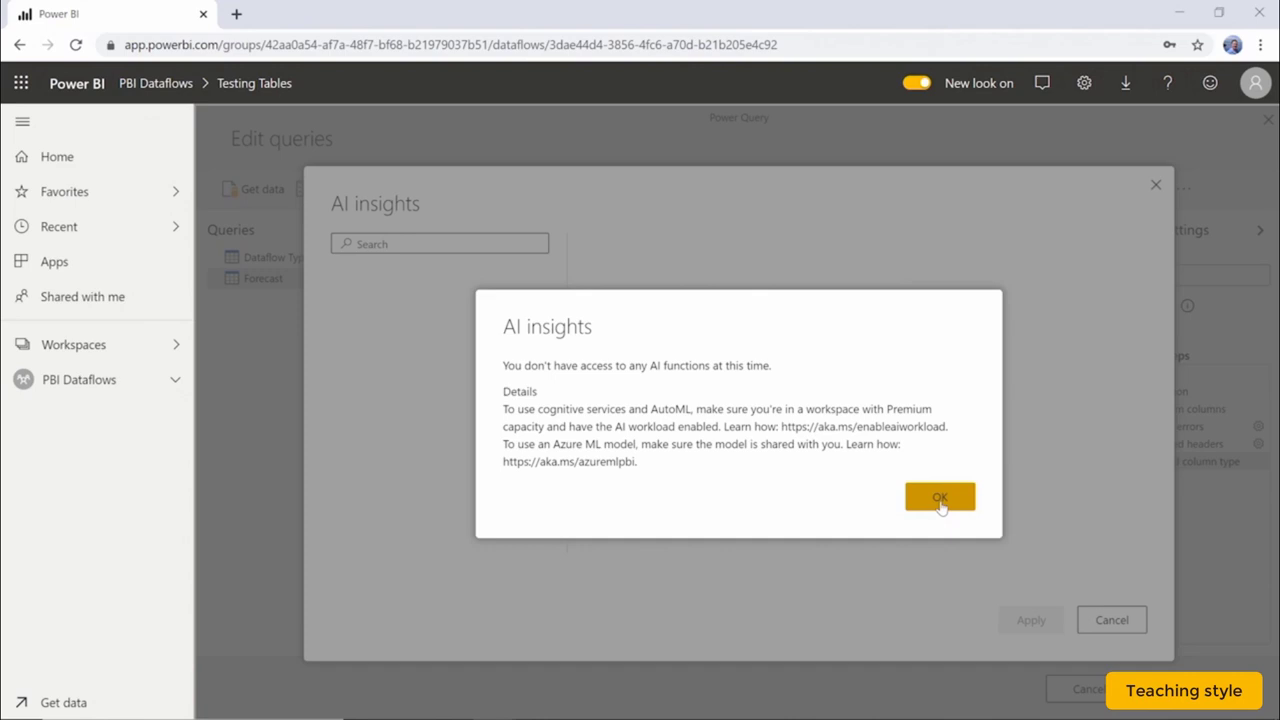
Dismiss the AI insights no-access message and save and close the Forecast entity.
left_click(940, 498)
left_click(1156, 185)
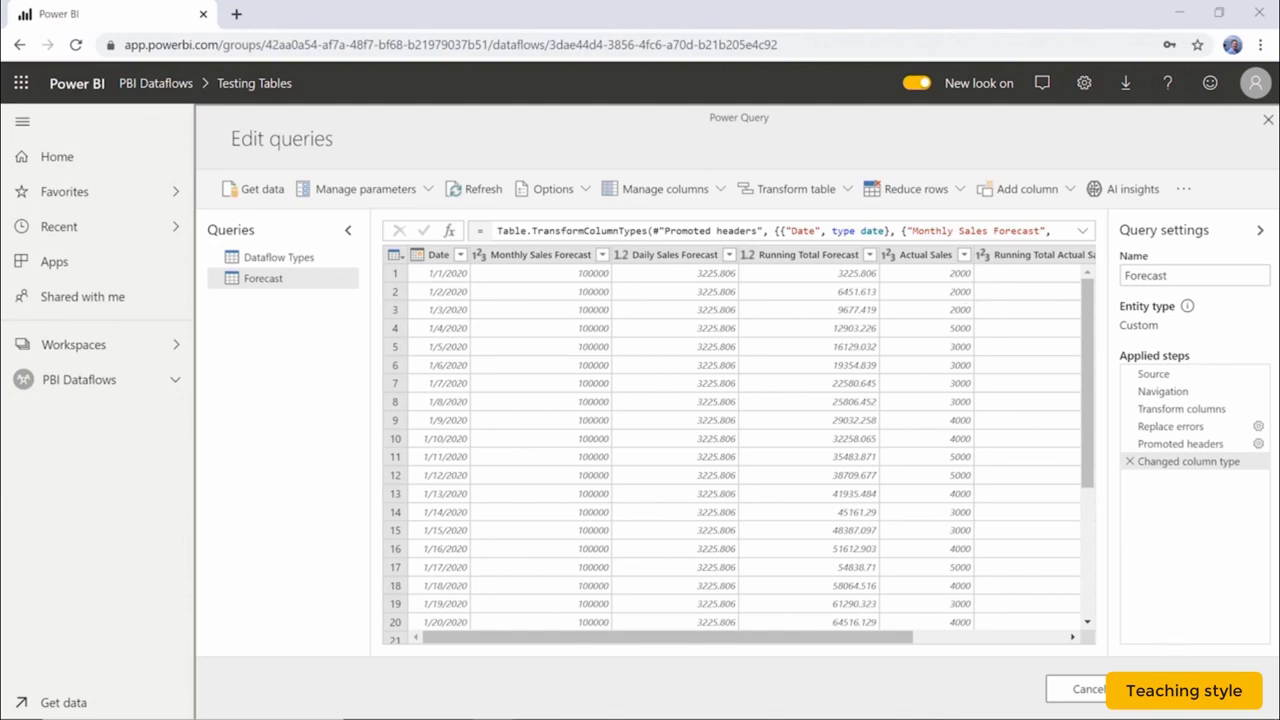
left_click(1194, 689)
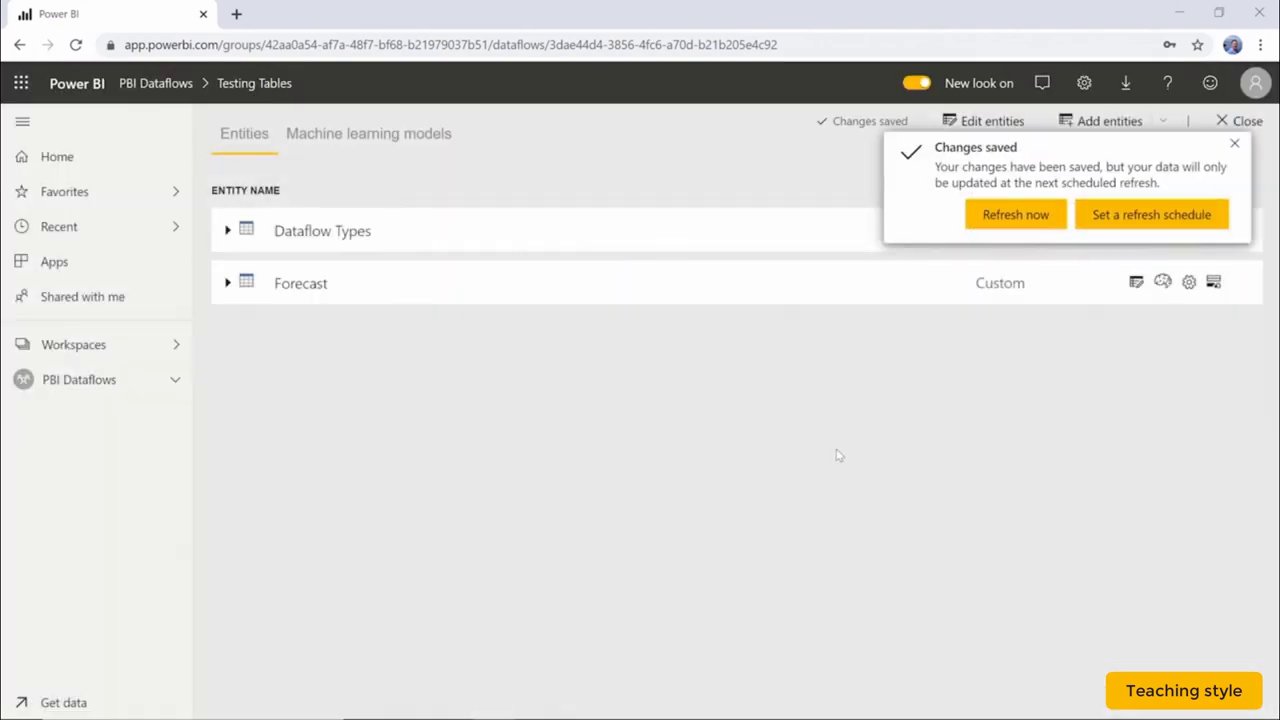
left_click(1234, 144)
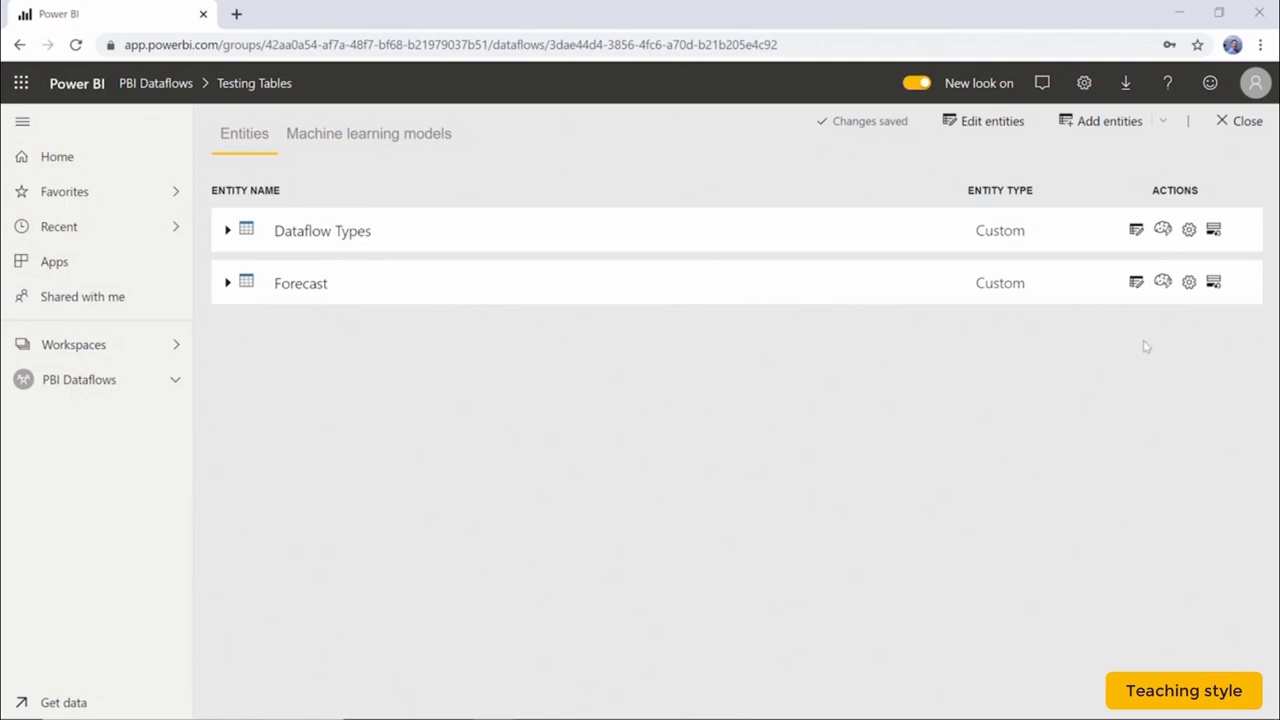
left_click(1137, 285)
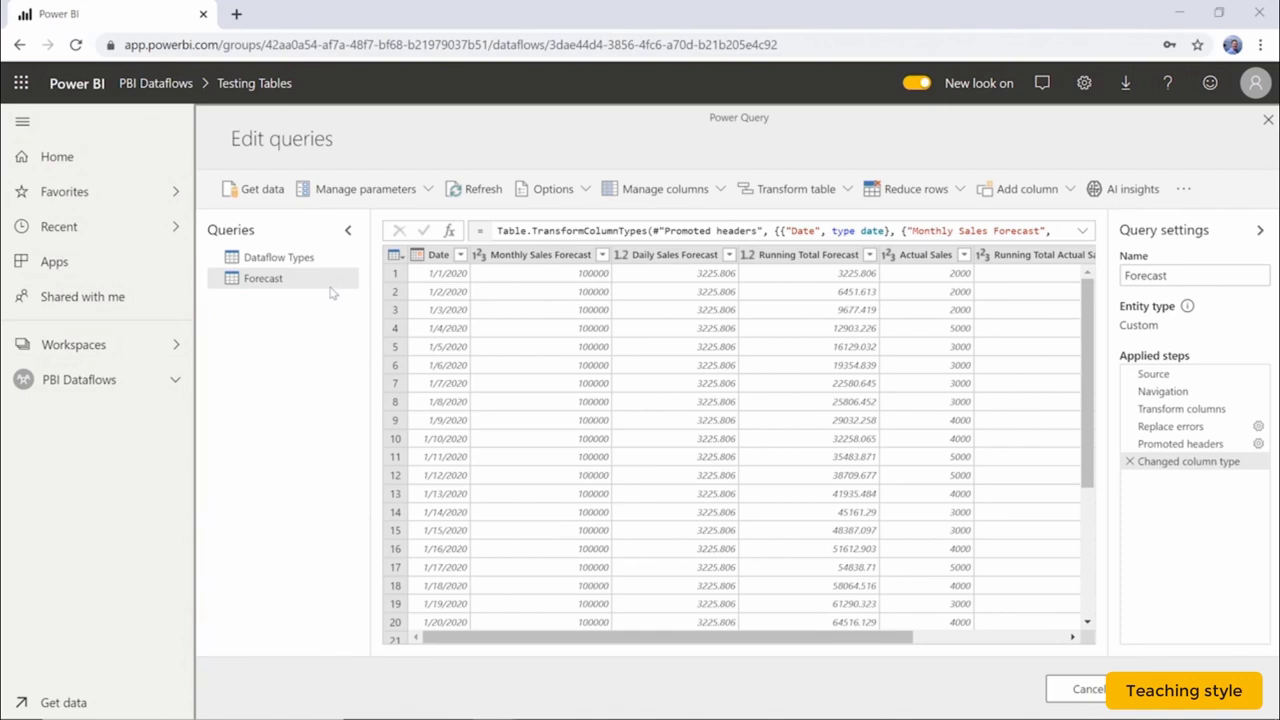
left_click(330, 262)
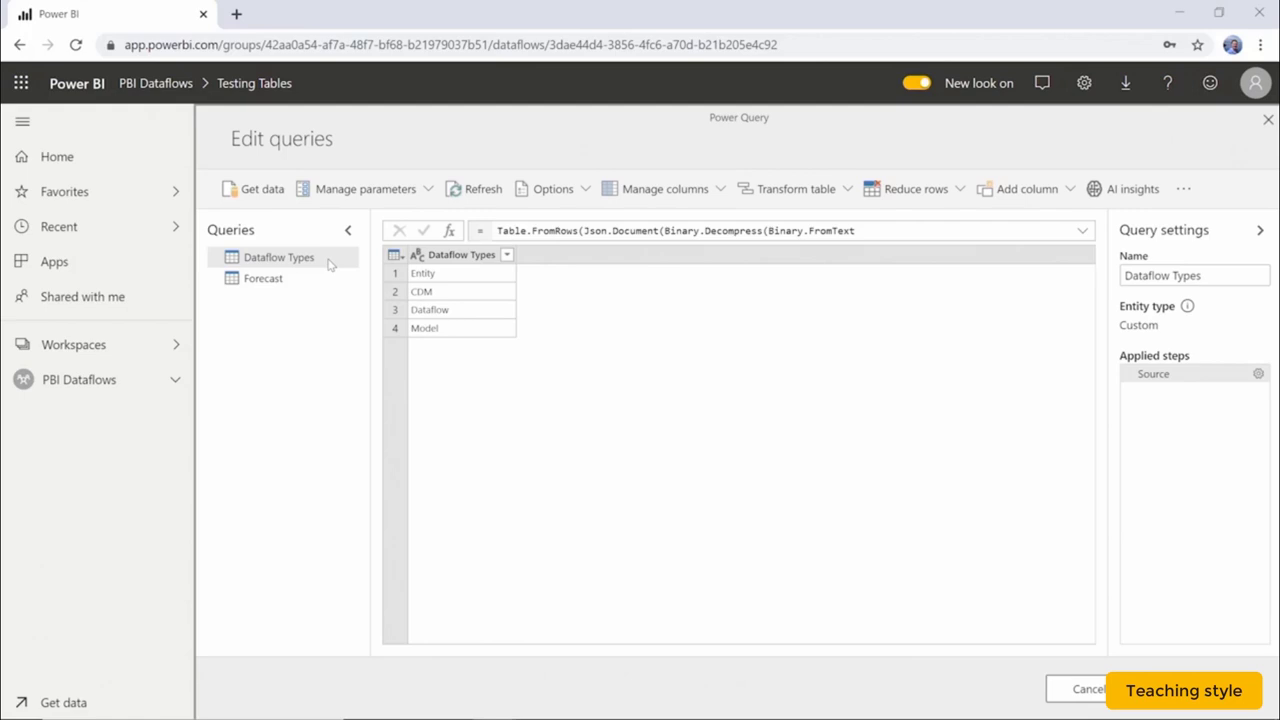
right_click(330, 262)
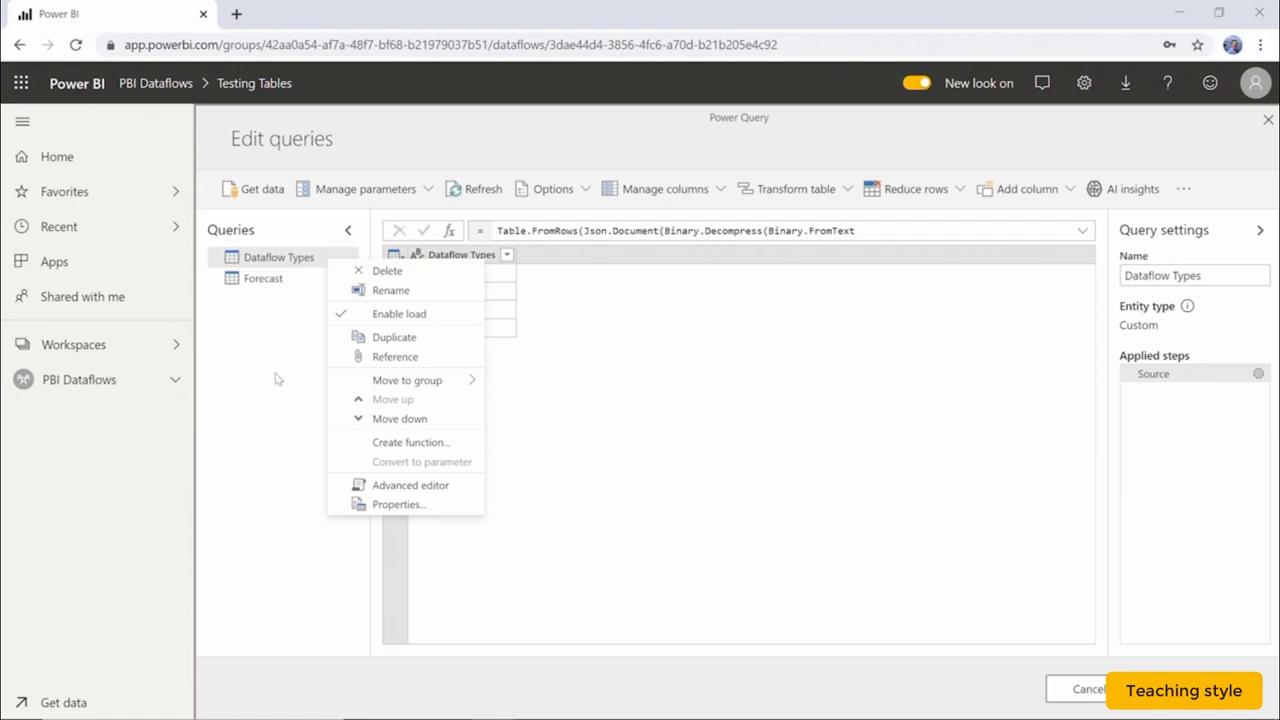
left_click(311, 386)
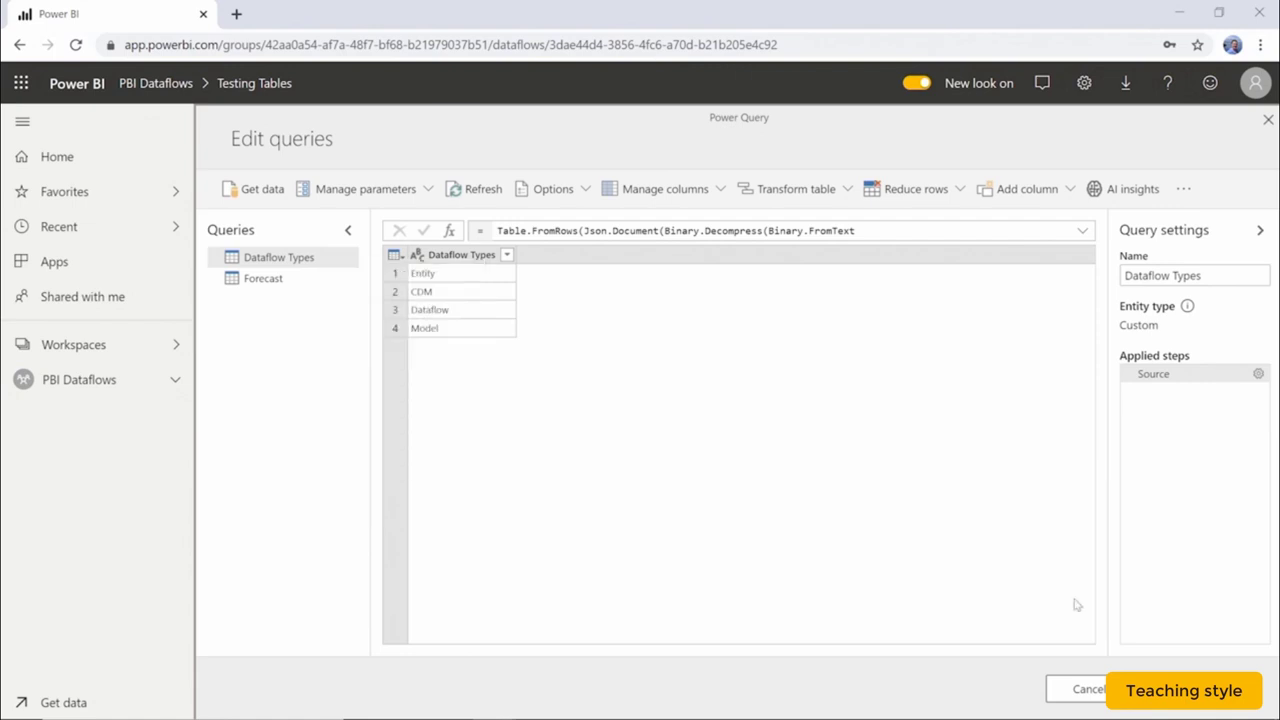
left_click(1088, 692)
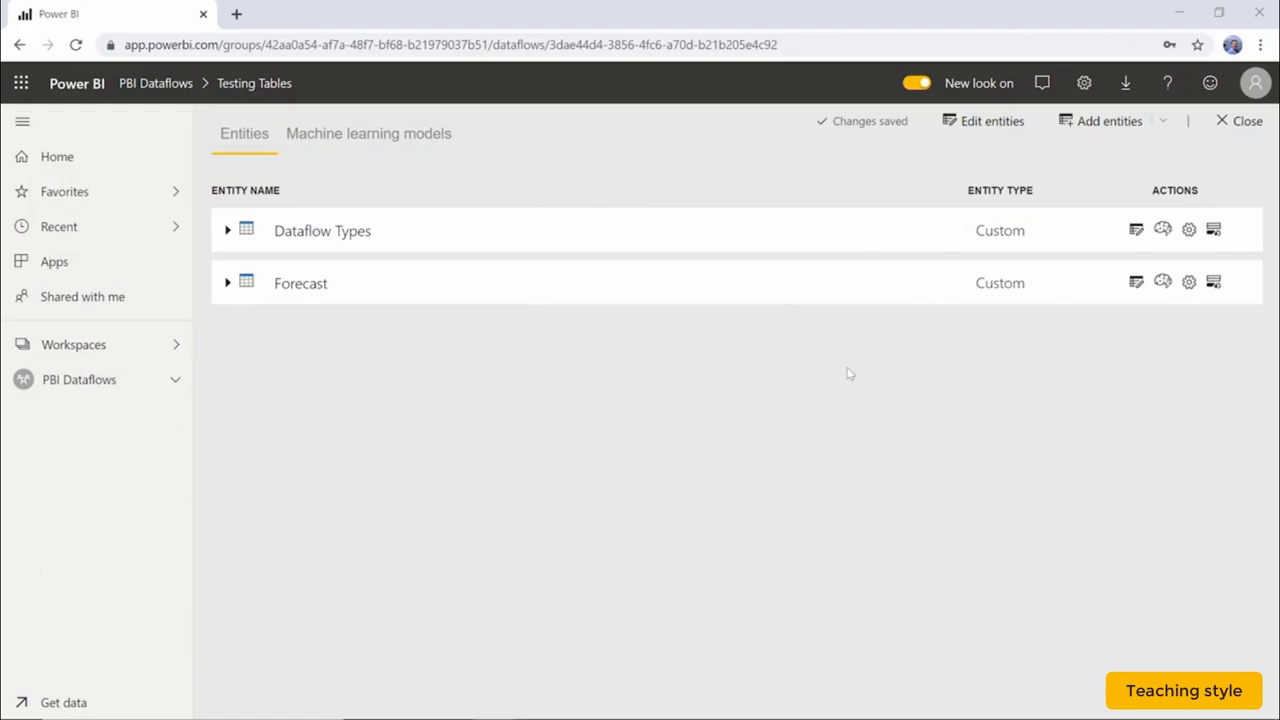
Return to the Dataflows list and cancel a Delete of Testing Tables, keeping both dataflows.
left_click(1240, 121)
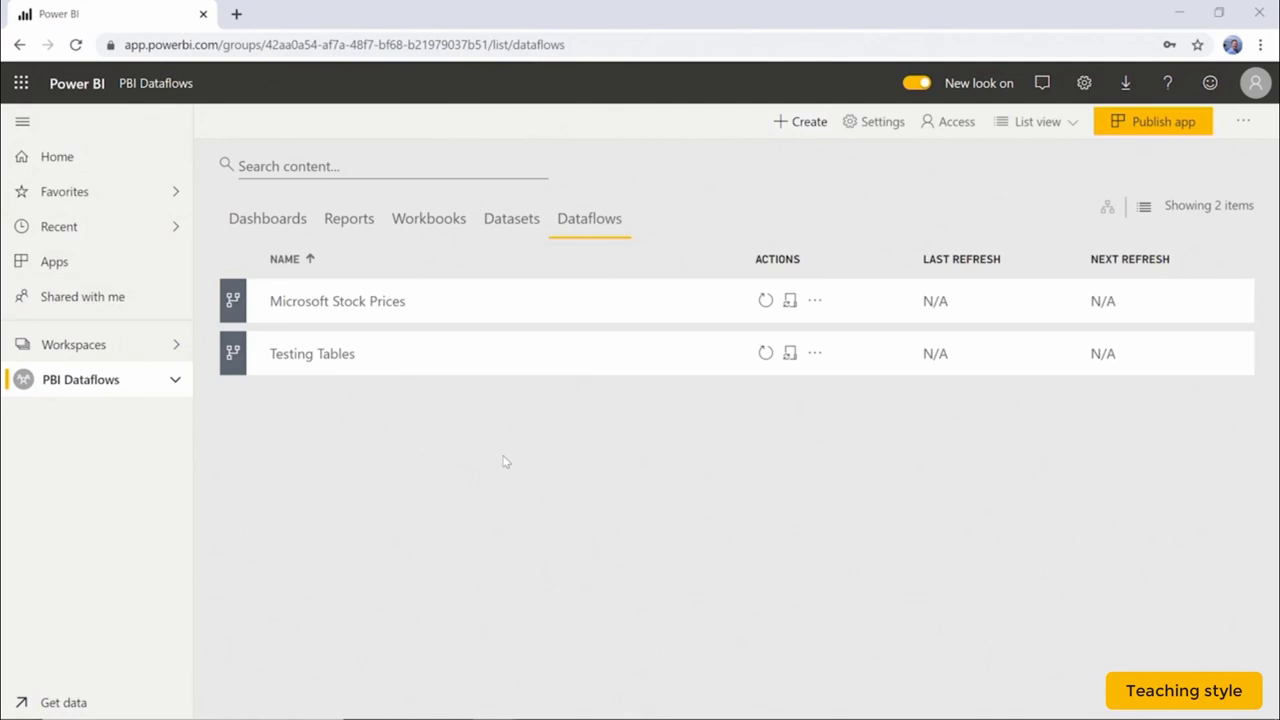
left_click(815, 356)
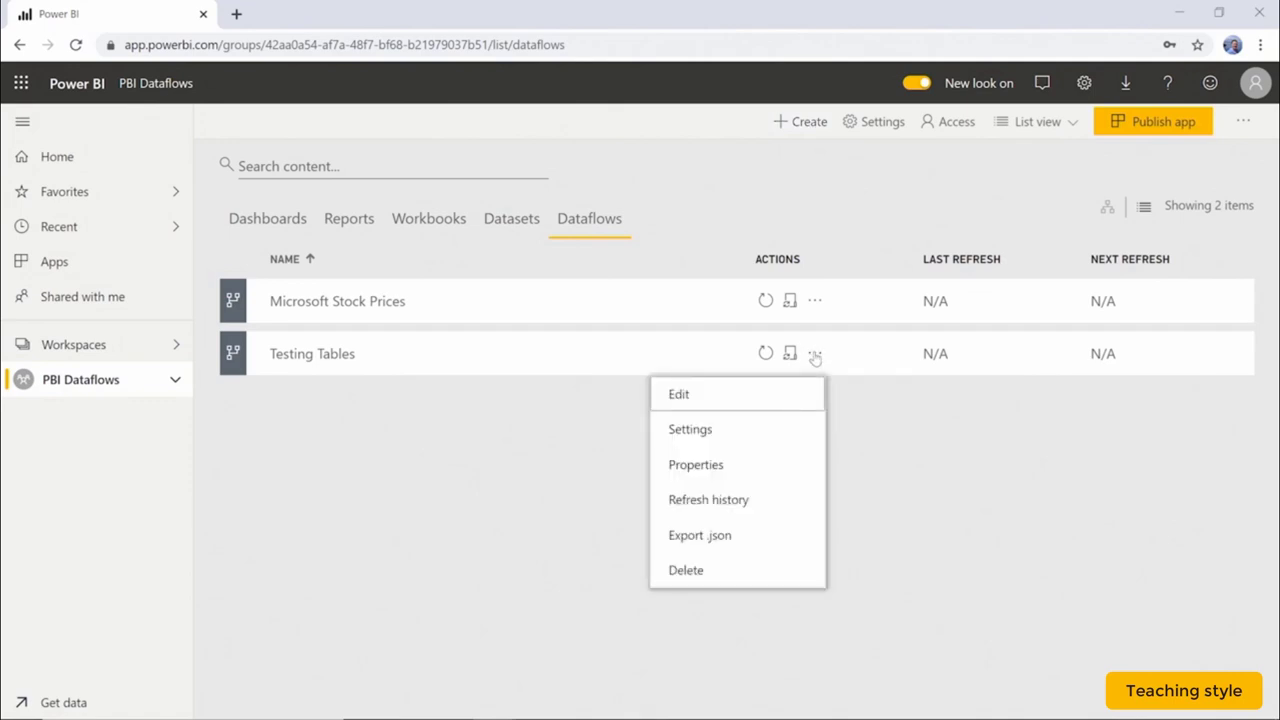
left_click(738, 578)
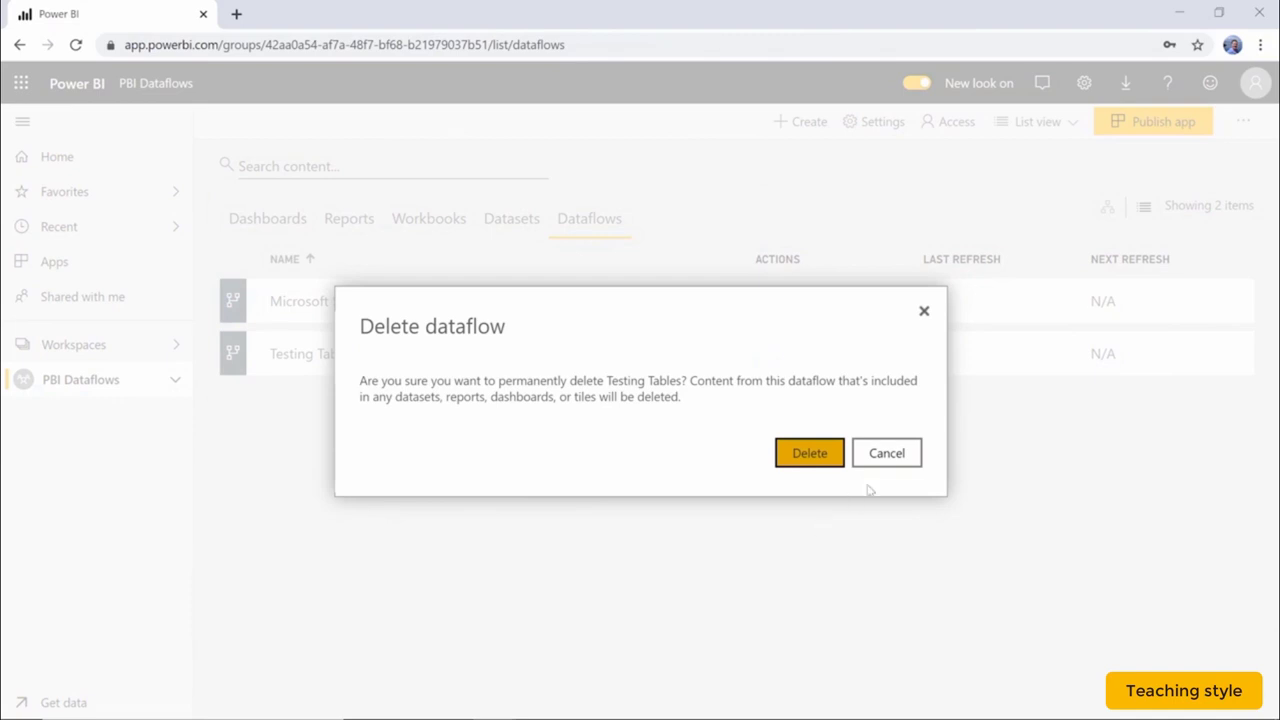
left_click(886, 454)
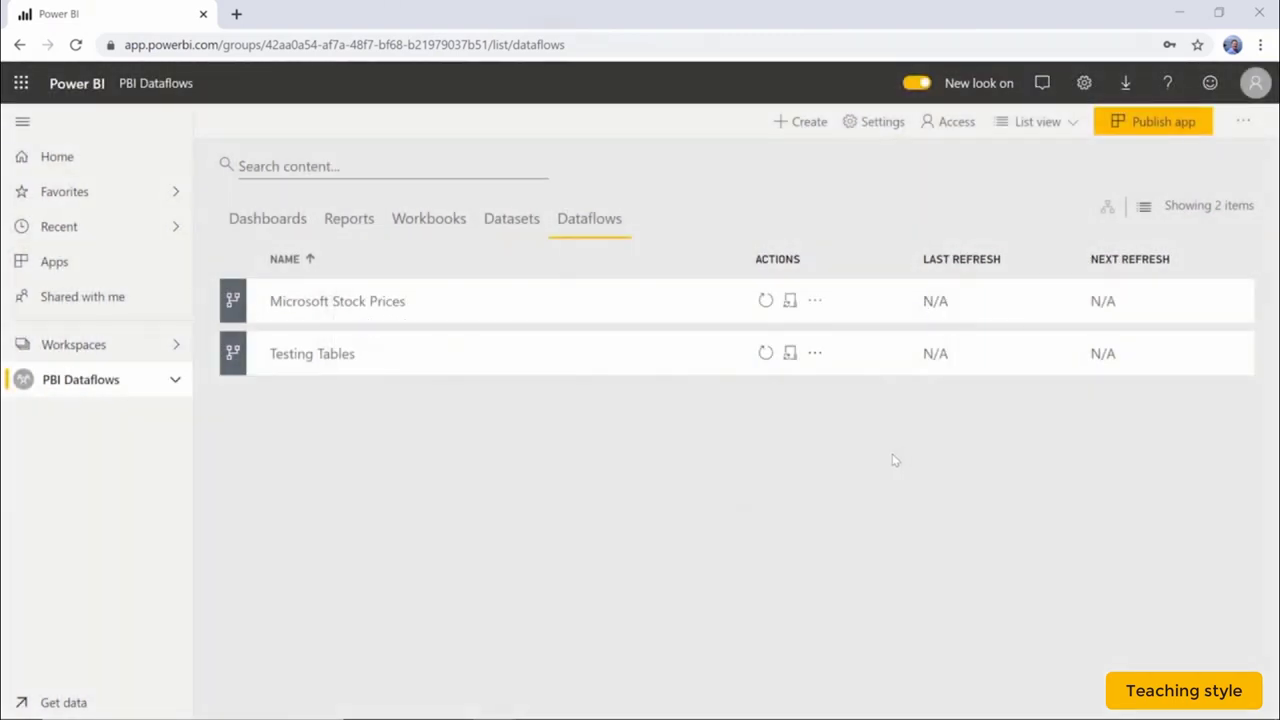
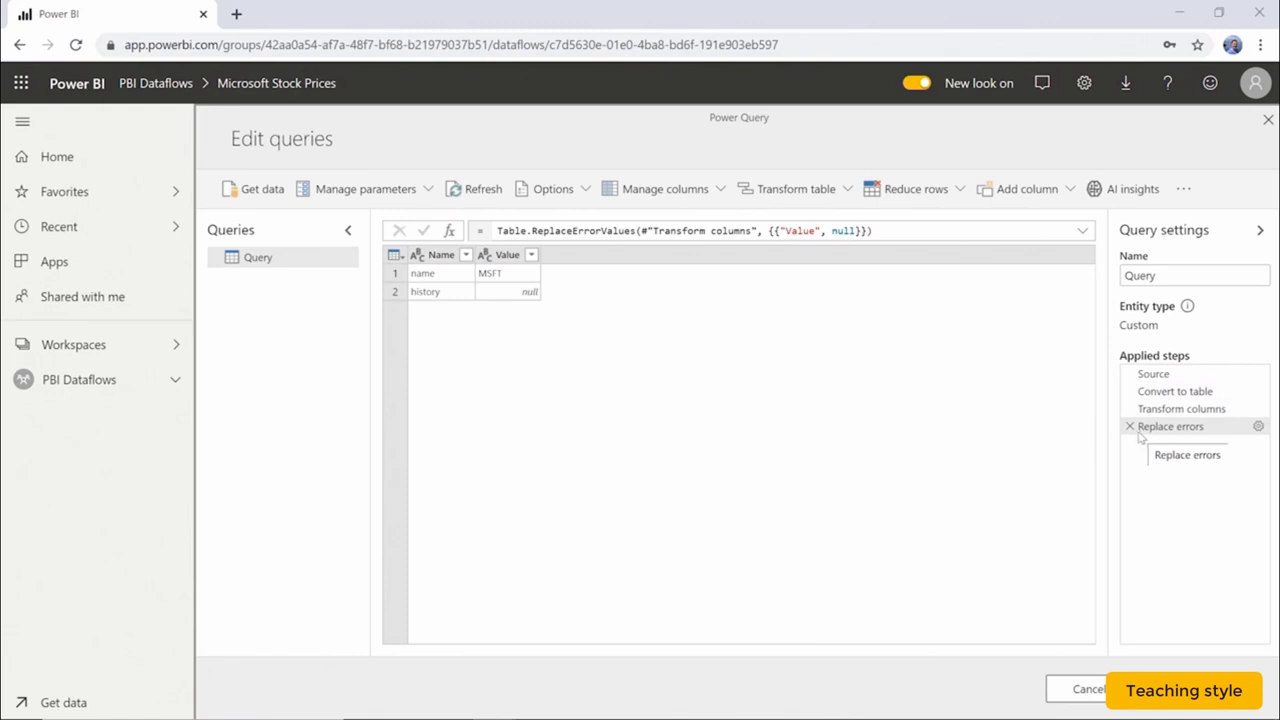
Delete the Replace errors and Transform columns steps, leaving only Source and Convert to table.
left_click(1205, 393)
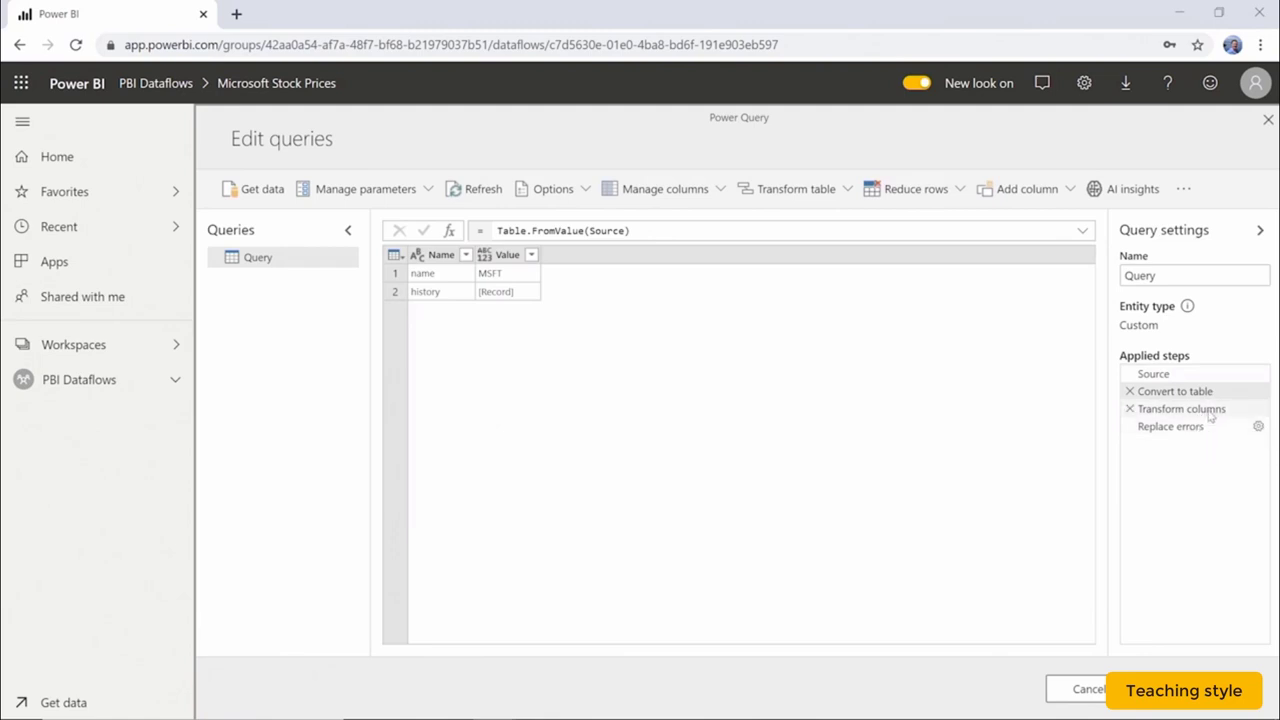
left_click(1190, 430)
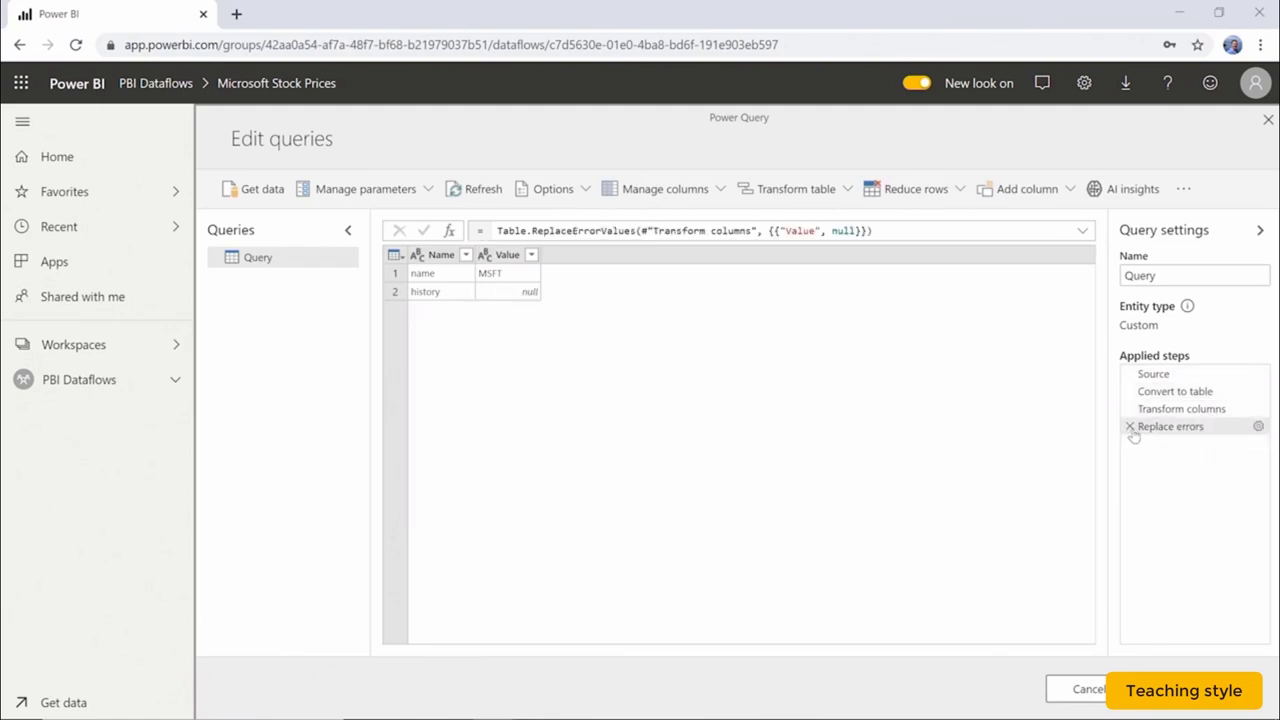
left_click(1131, 426)
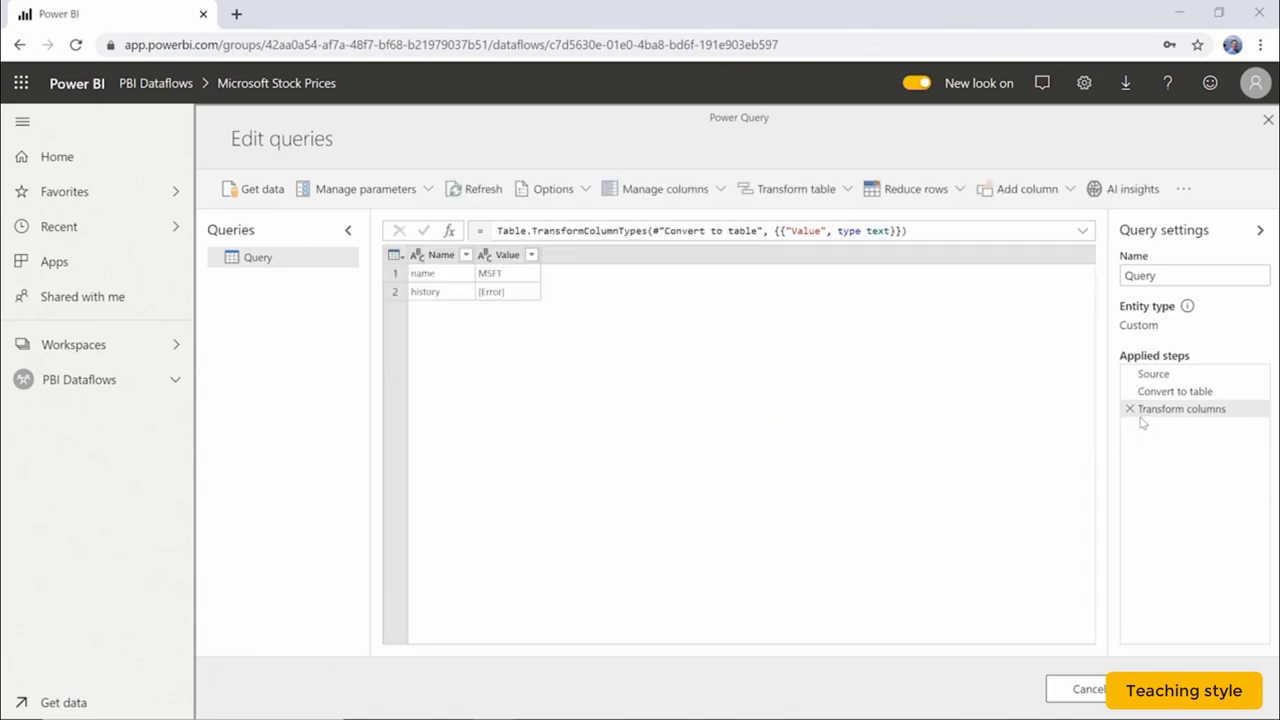
left_click(1130, 410)
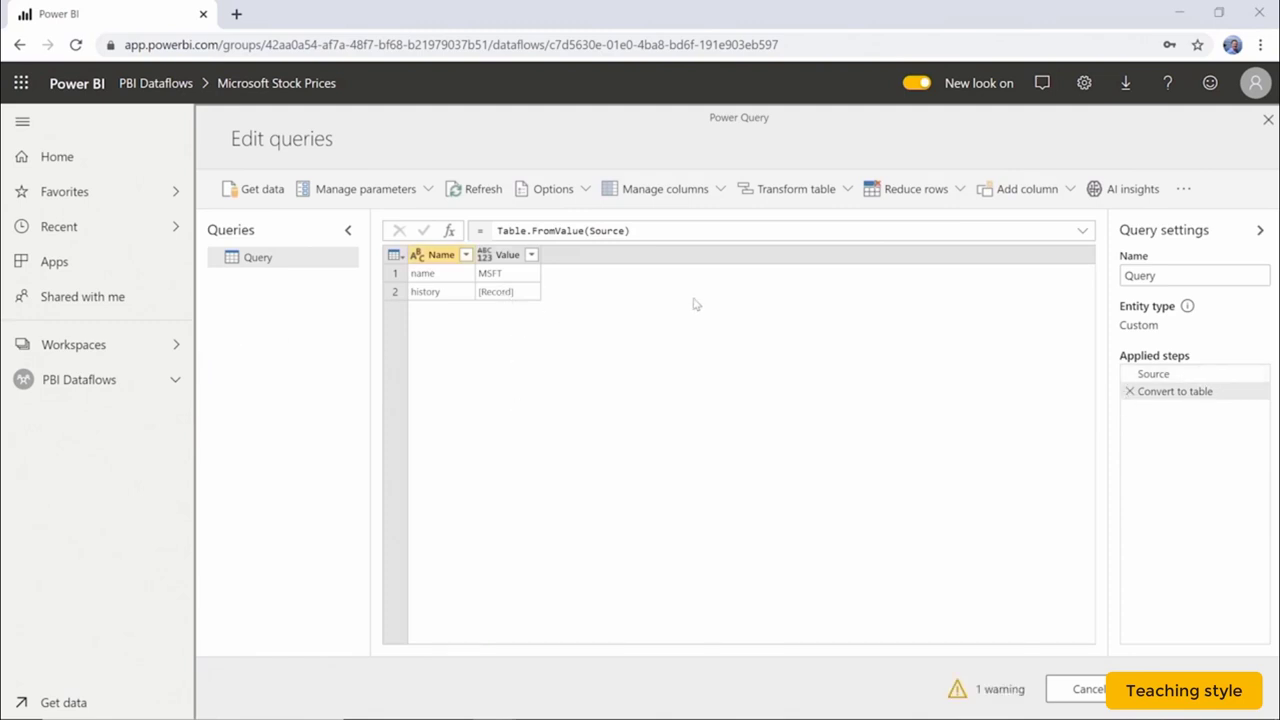
left_click(1160, 375)
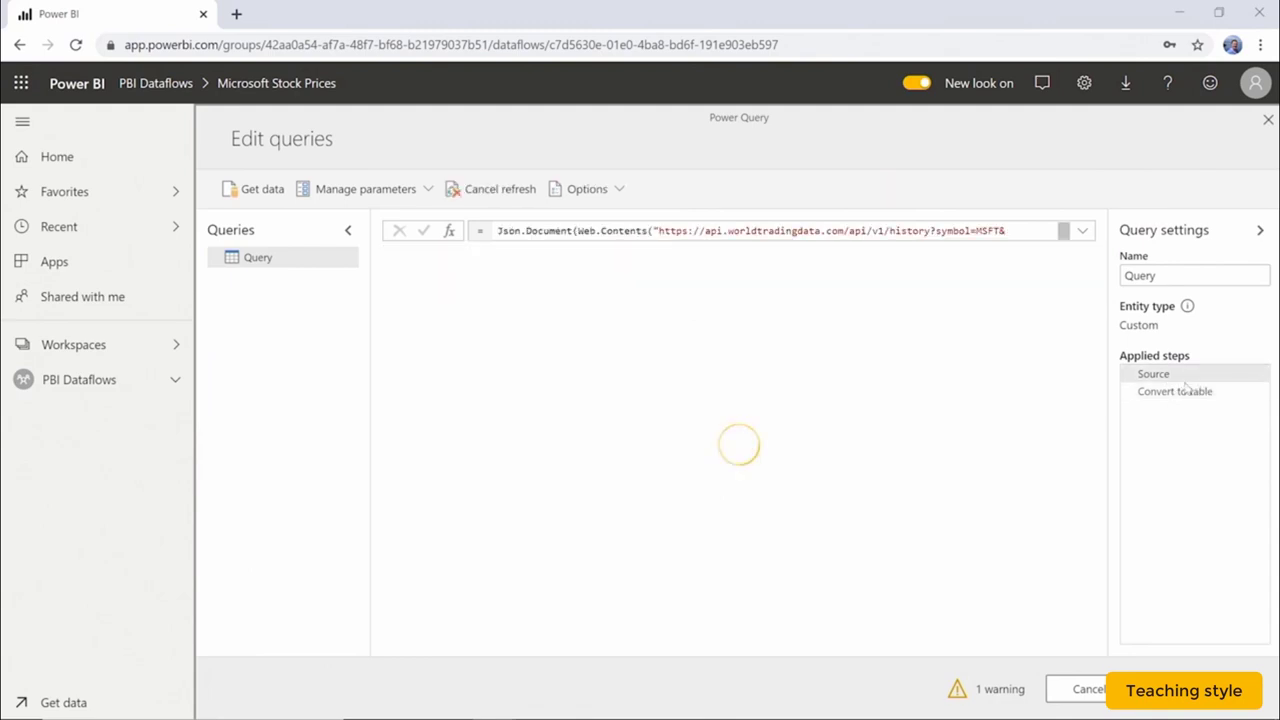
Delete the Convert to table step and drill into the history record to list dated records.
left_click(1130, 391)
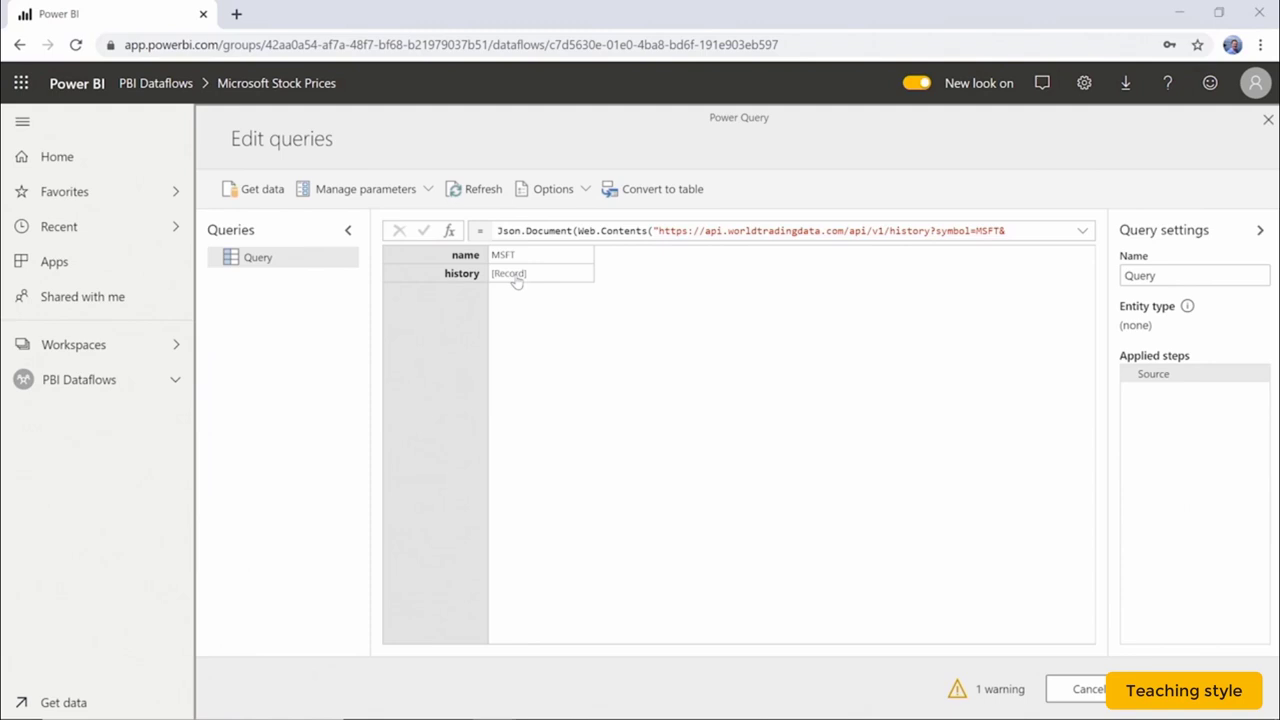
left_click(512, 274)
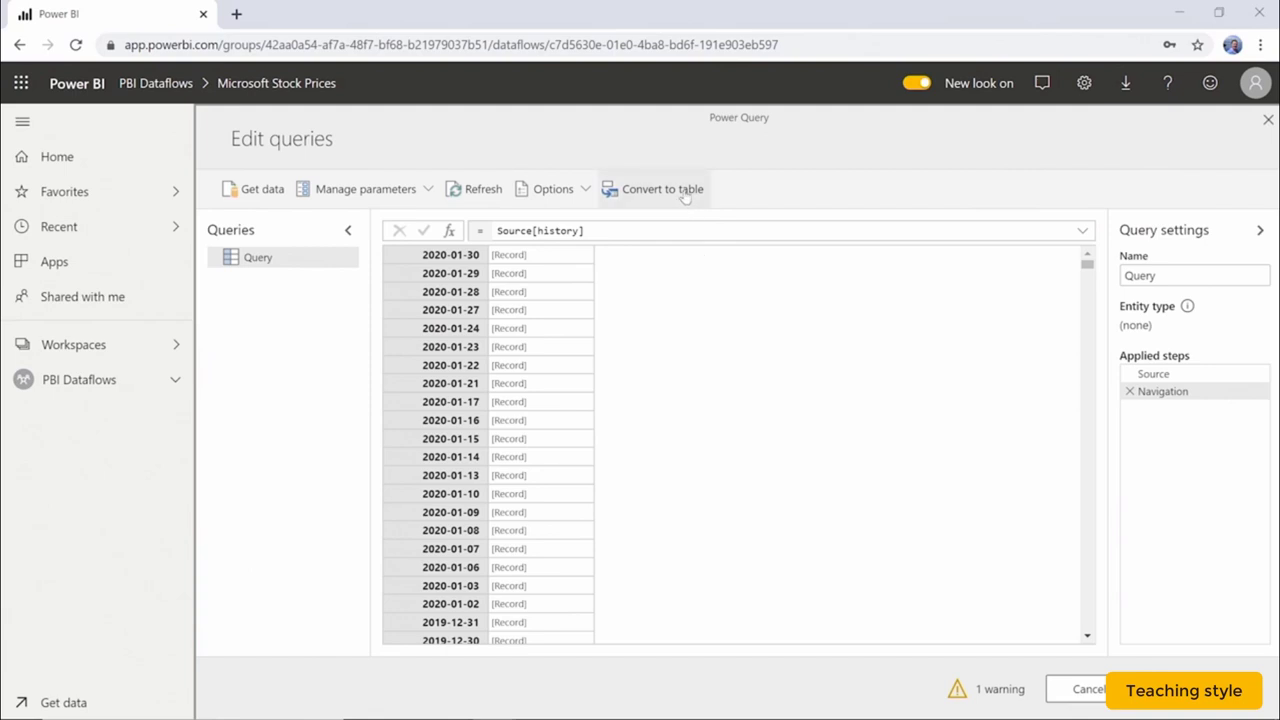
Convert the dated record list to a Name/Value table and open the Value column's expand options.
left_click(685, 195)
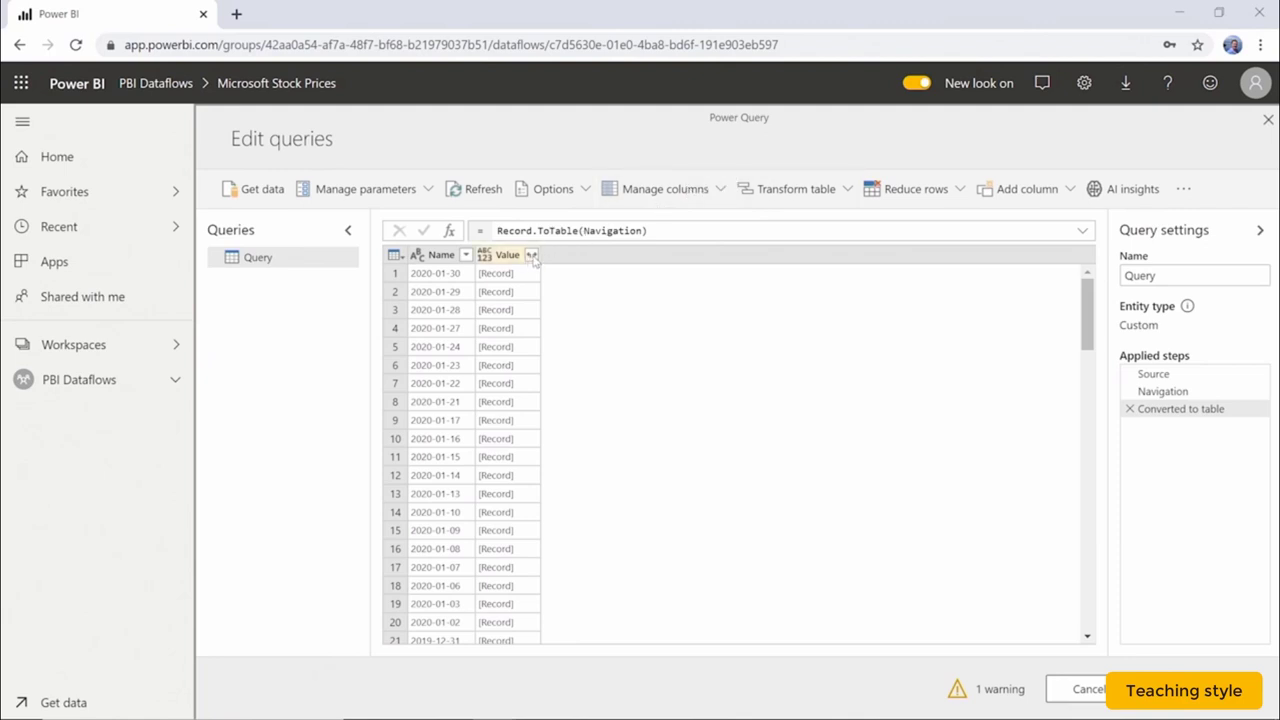
left_click(532, 256)
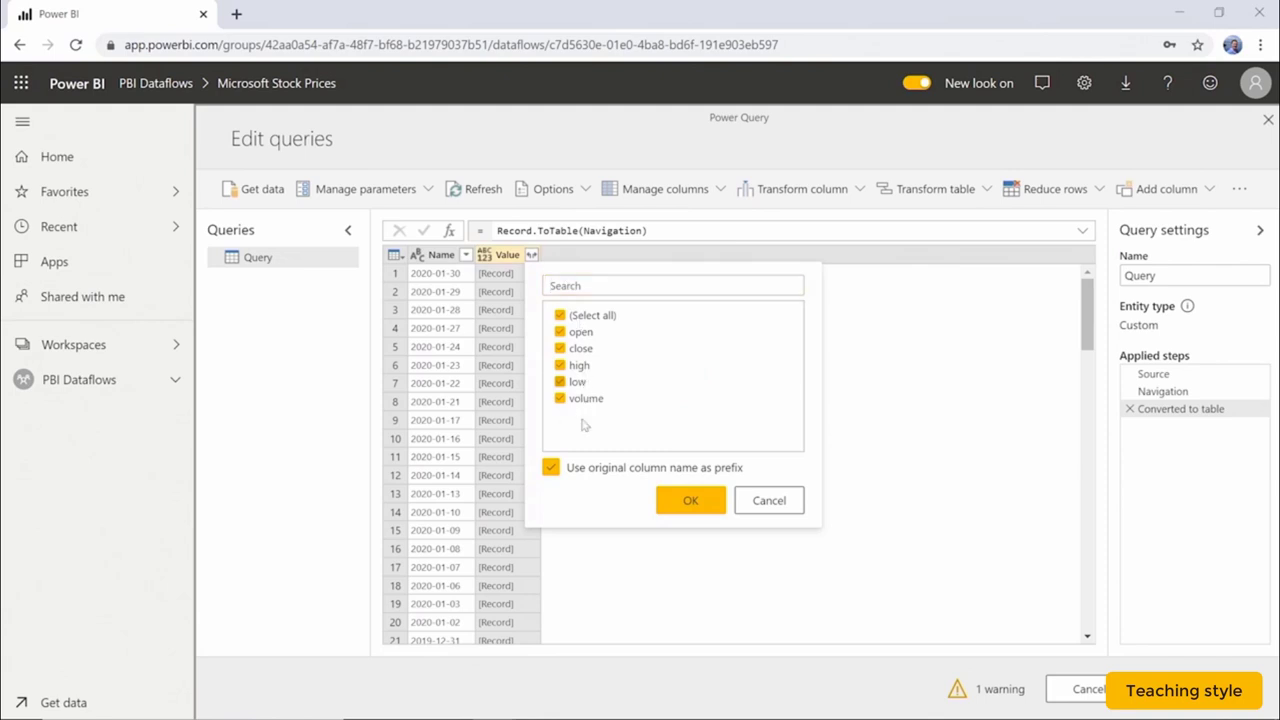
Expand Value into open, close, high, low and volume columns without the original-name prefix.
left_click(551, 469)
left_click(702, 505)
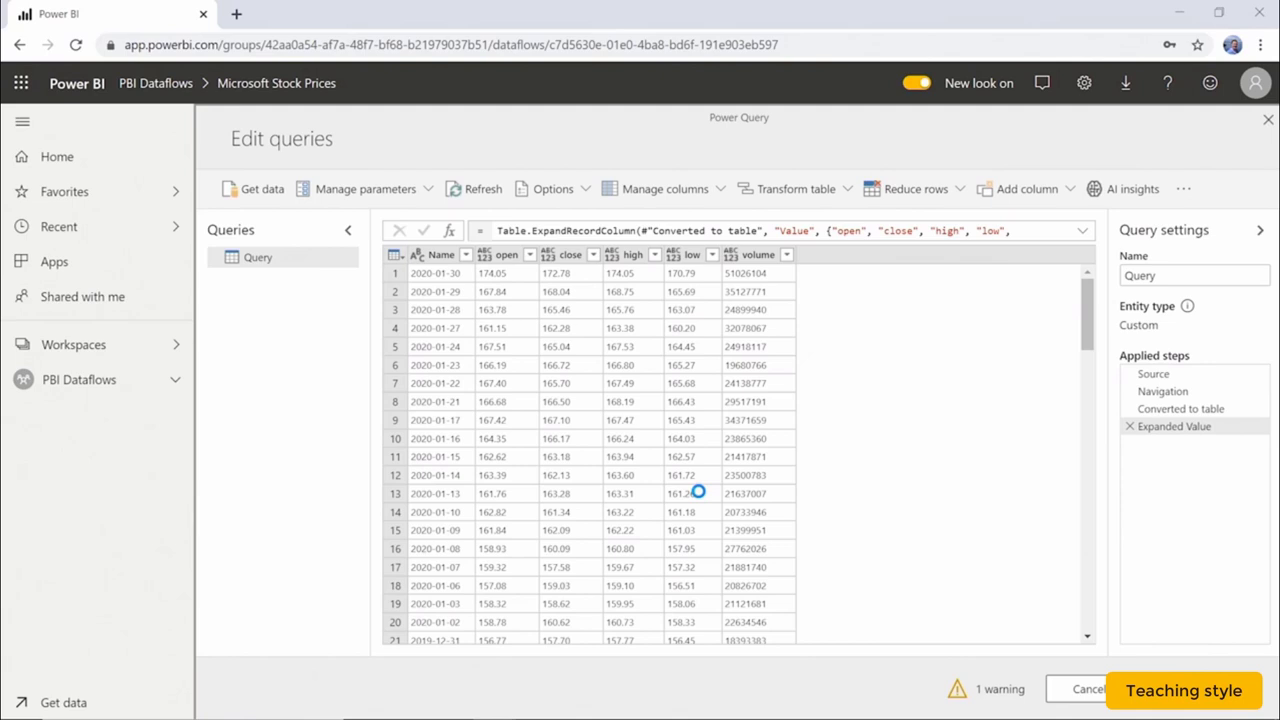
Rename the Name, open and close columns to Date, Open Price and Close Price.
left_click(442, 256)
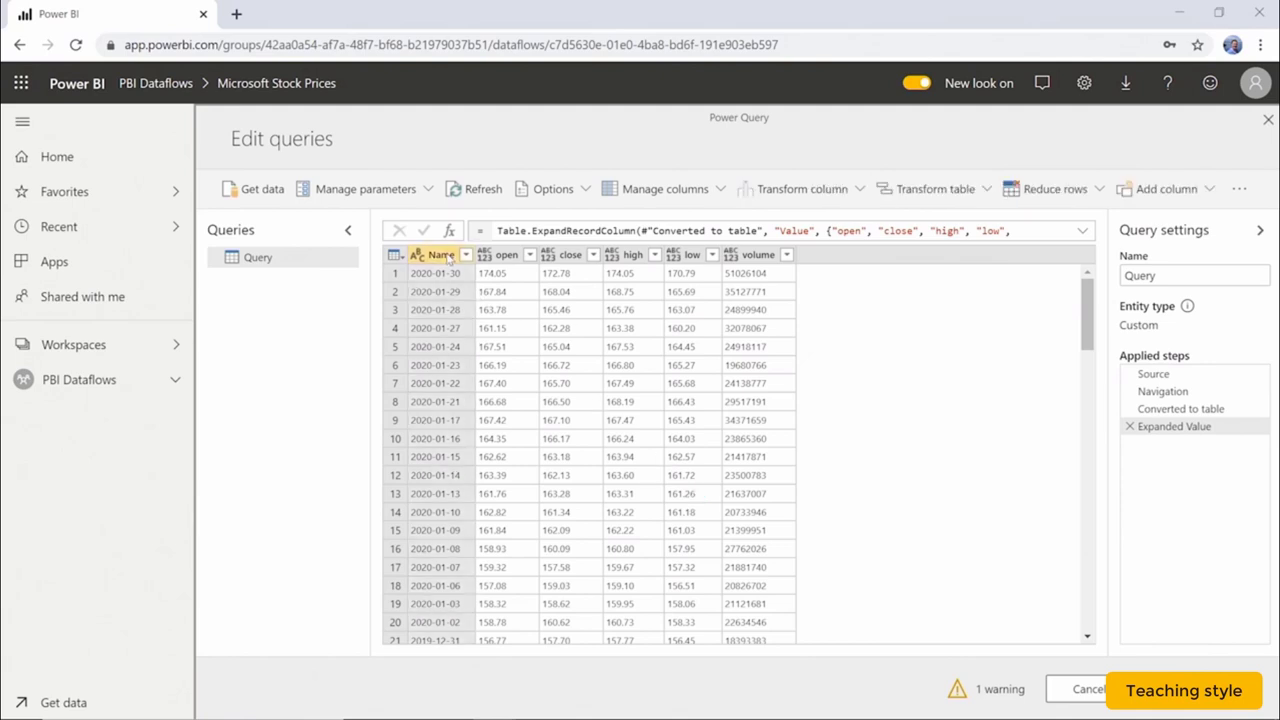
double_click(442, 256)
type("Date")
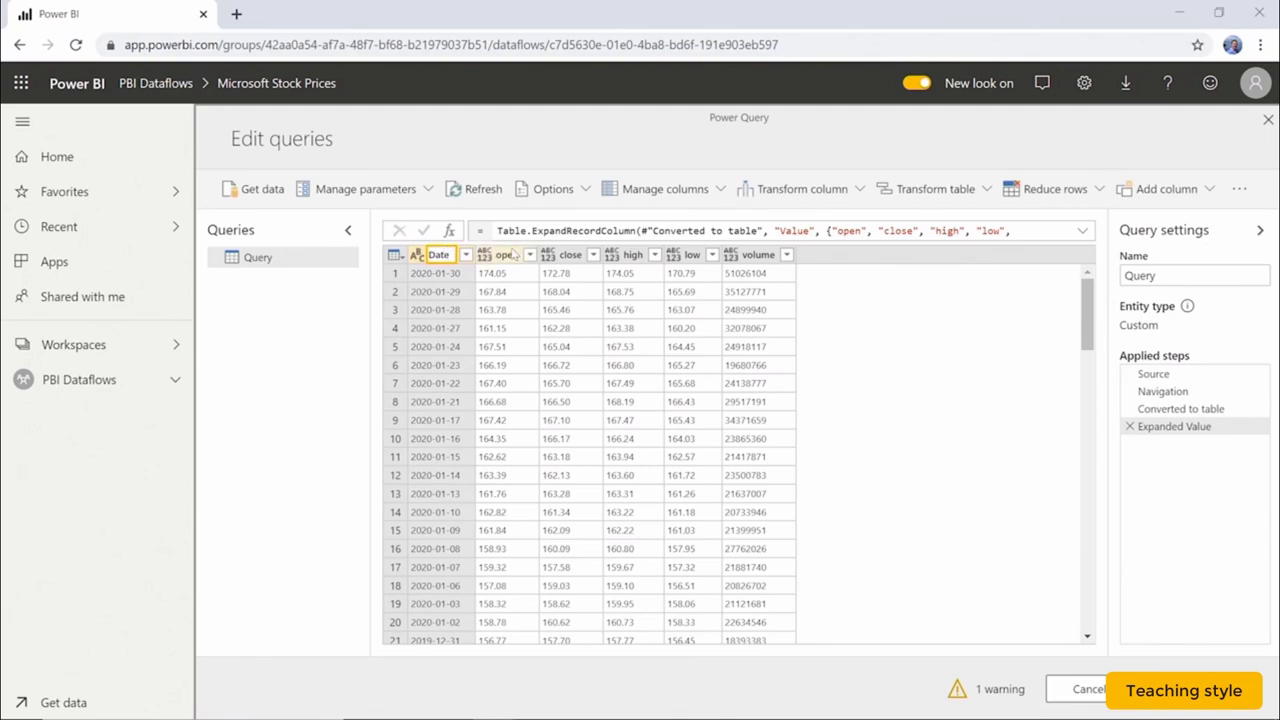
left_click(508, 256)
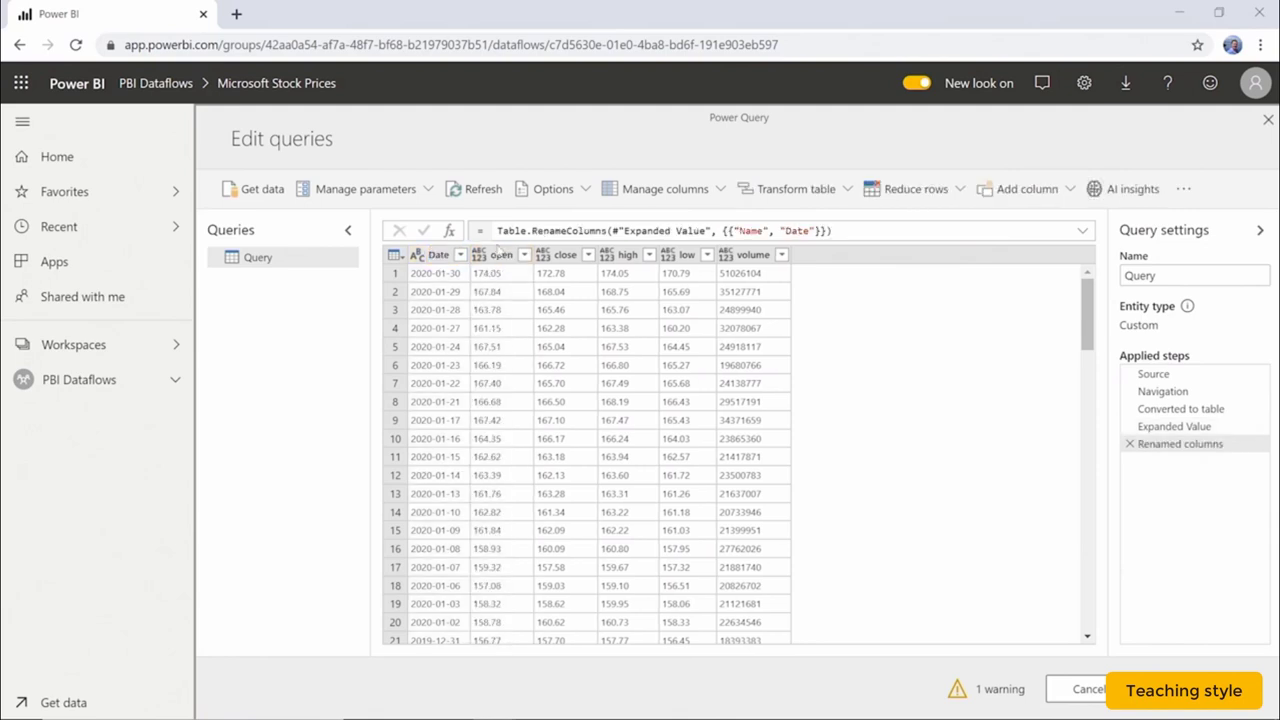
double_click(498, 256)
type("Op")
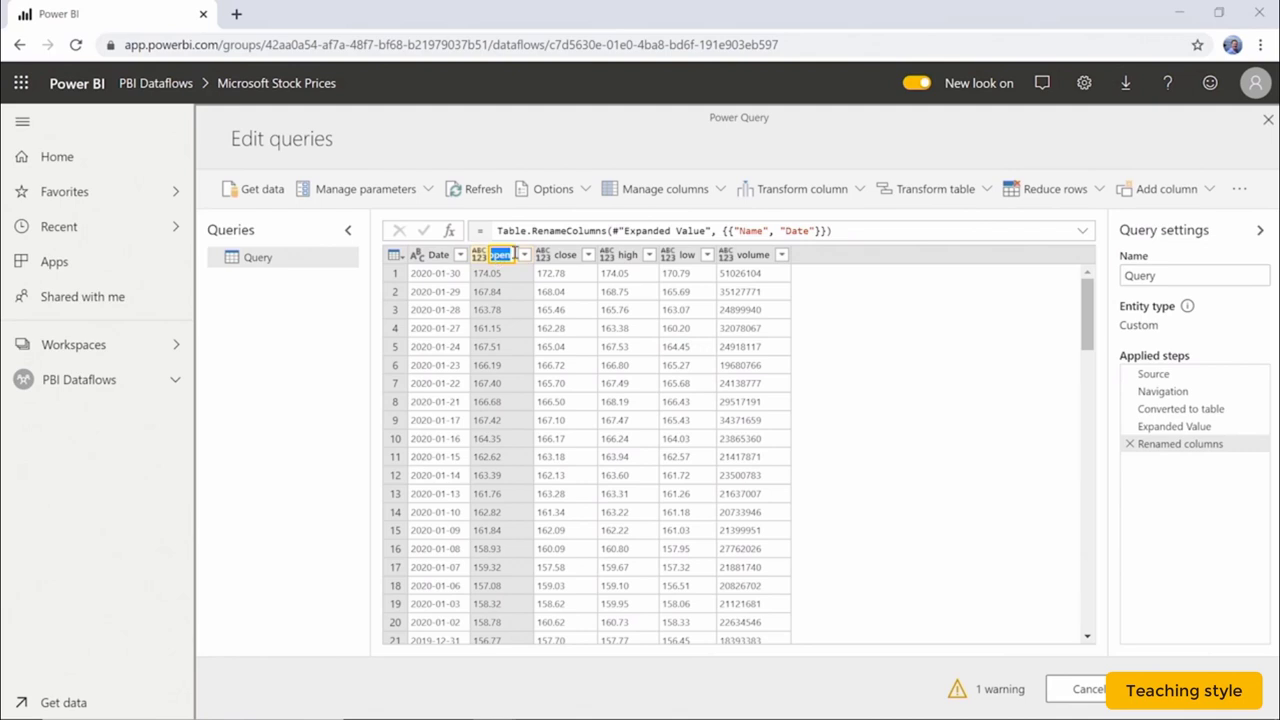
type("en Price")
key("Return")
double_click(606, 255)
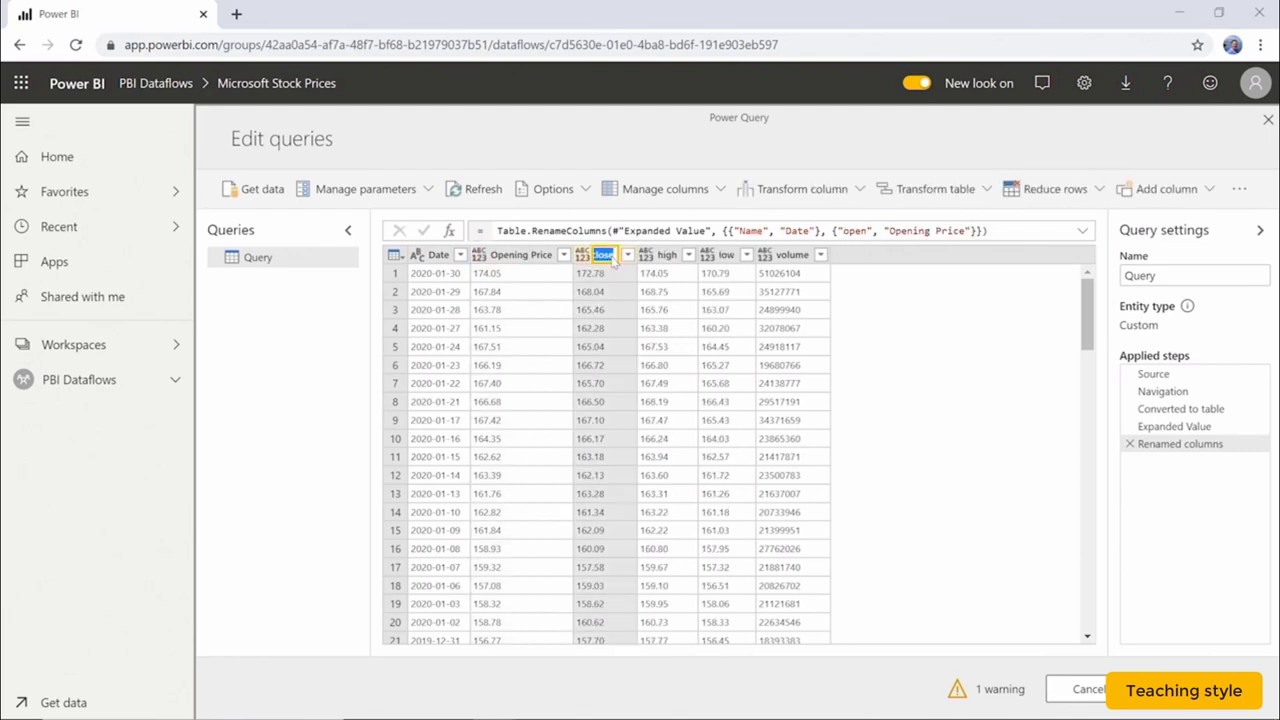
type("Close")
type(" Price")
Rename the high, low and volume columns to High Price, Low Price and Volume.
double_click(700, 254)
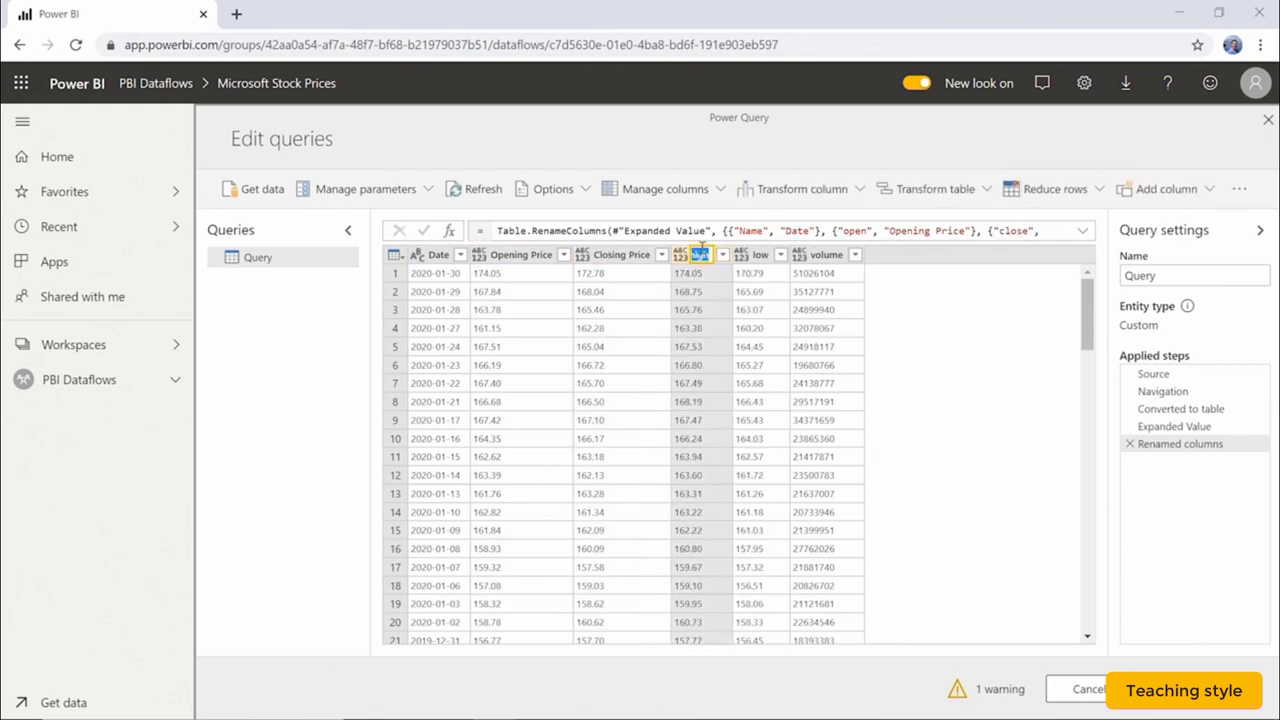
type("High Price")
key("Return")
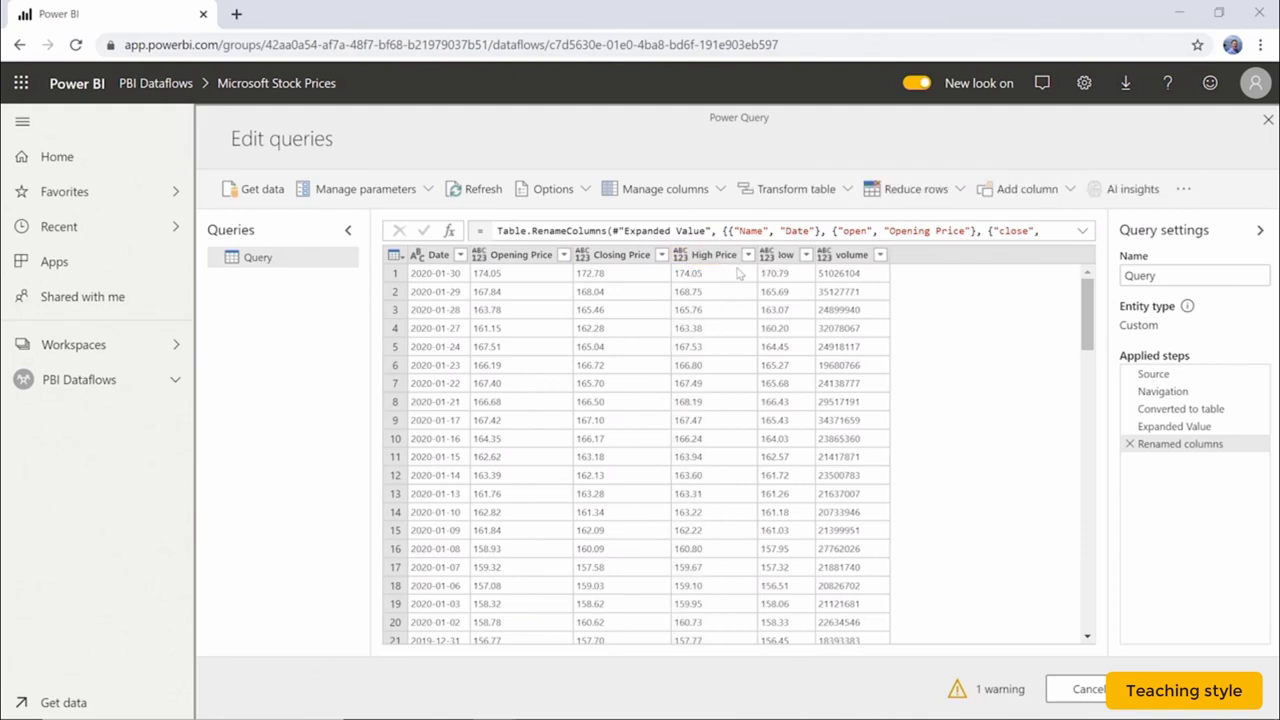
double_click(786, 255)
type("Low Price")
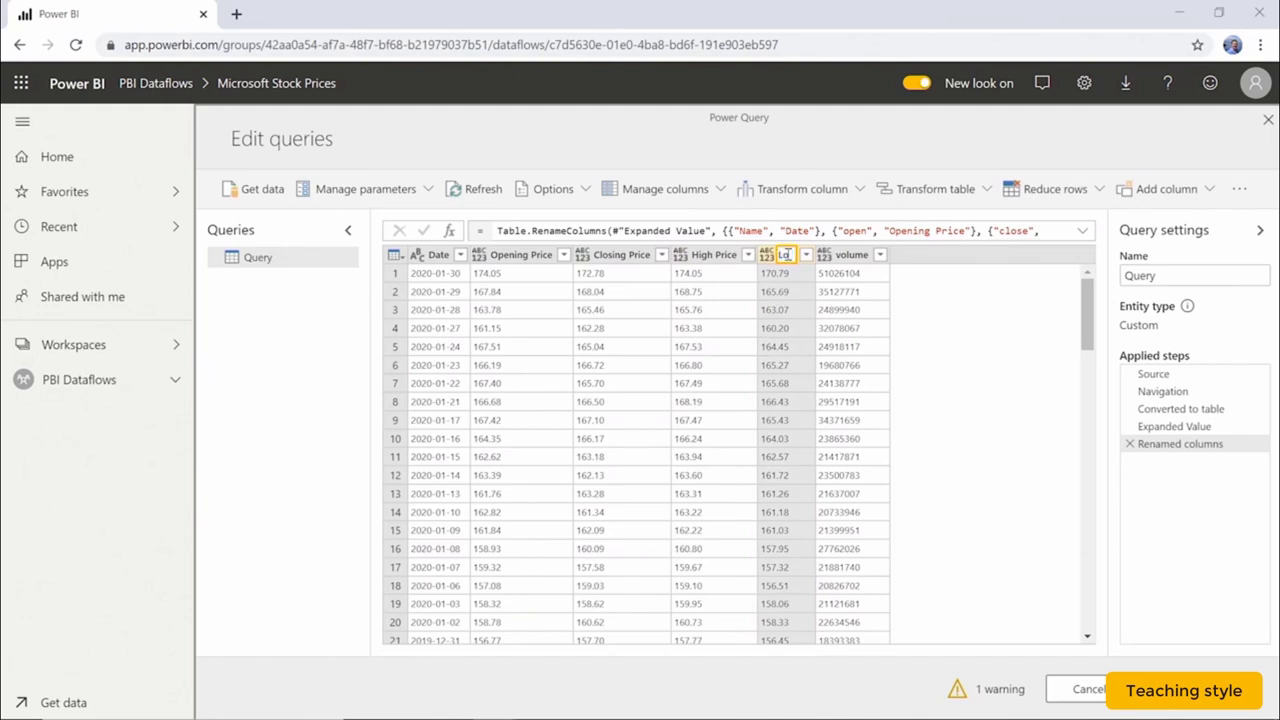
key("Return")
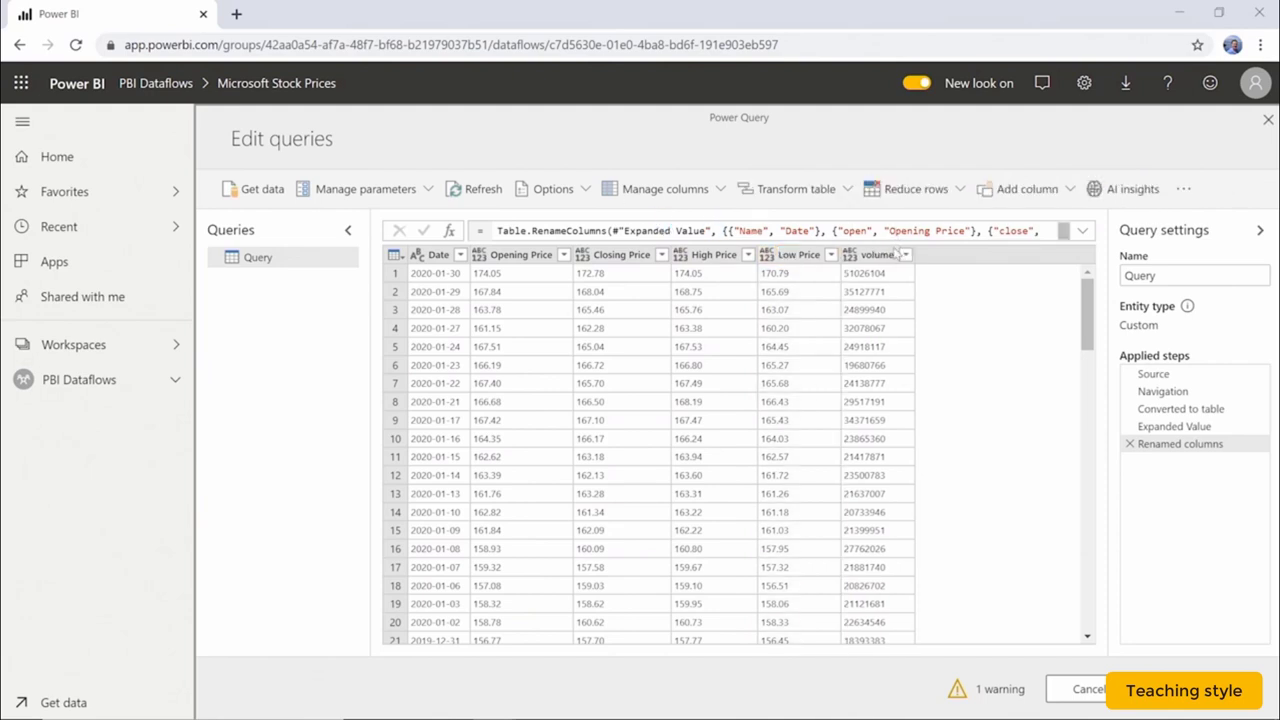
double_click(870, 254)
type("Volume")
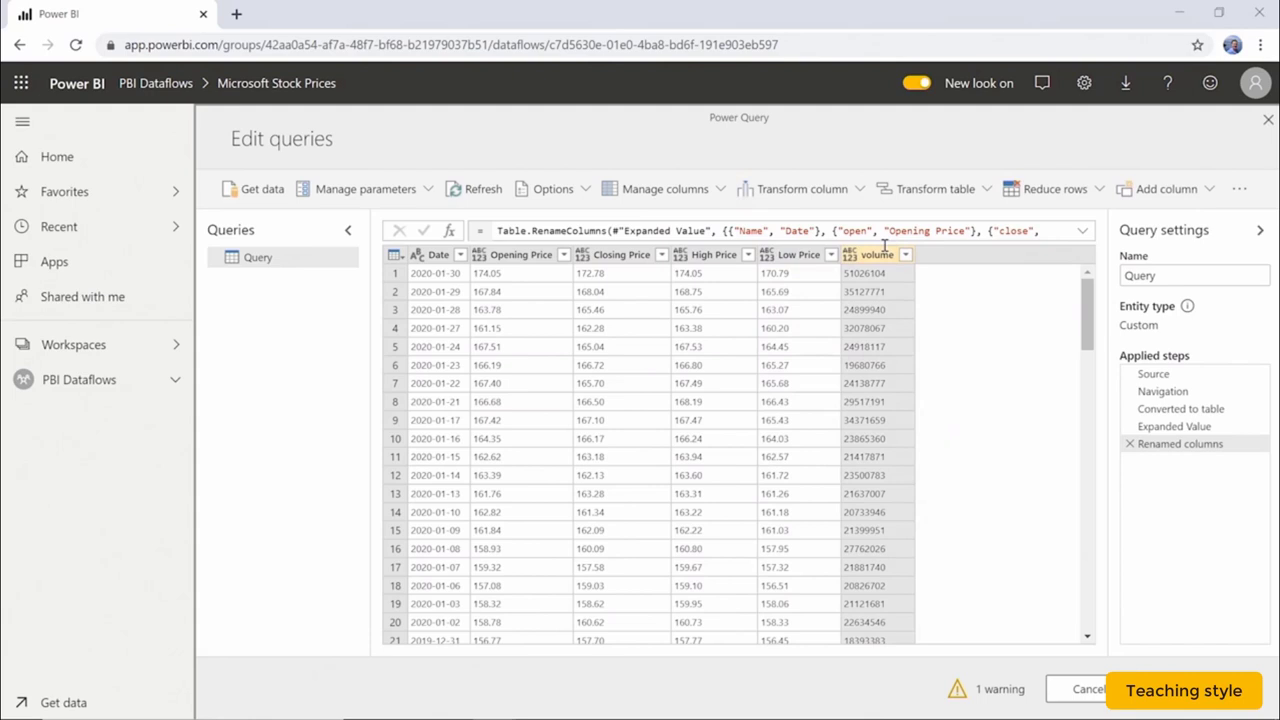
key("Return")
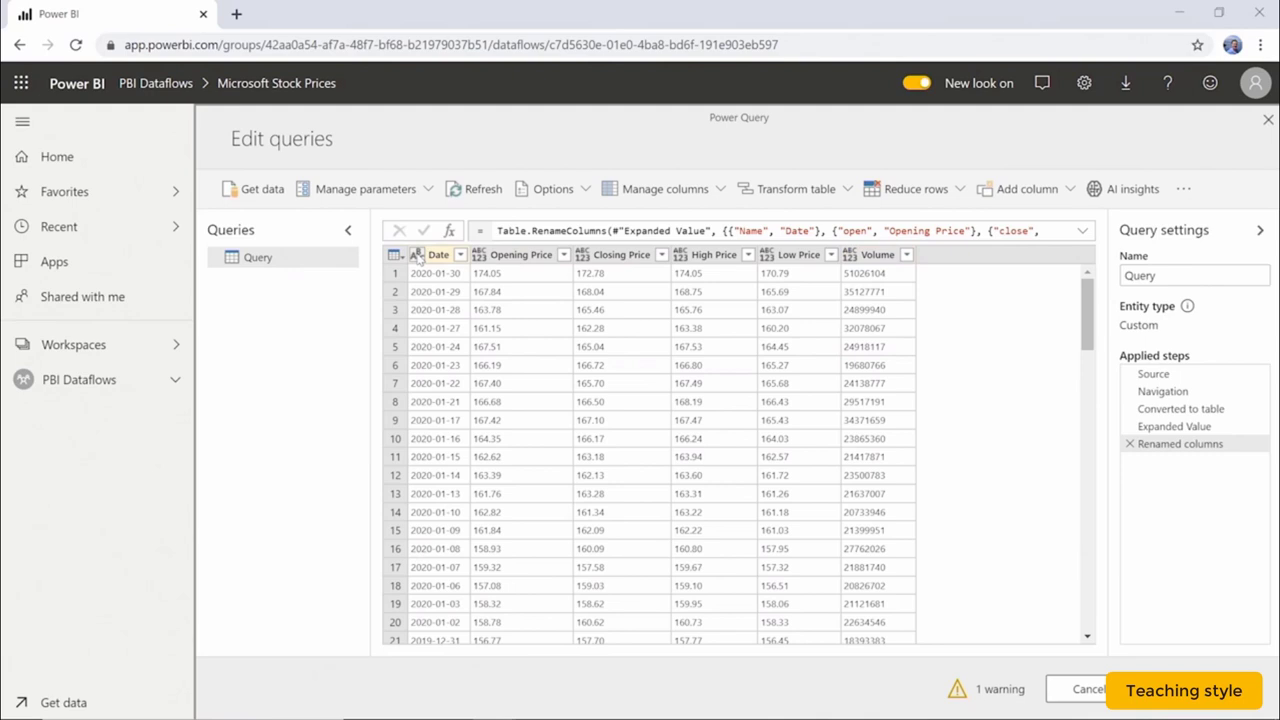
Set Date to the date type and Opening Price and Closing Price to currency.
left_click(417, 256)
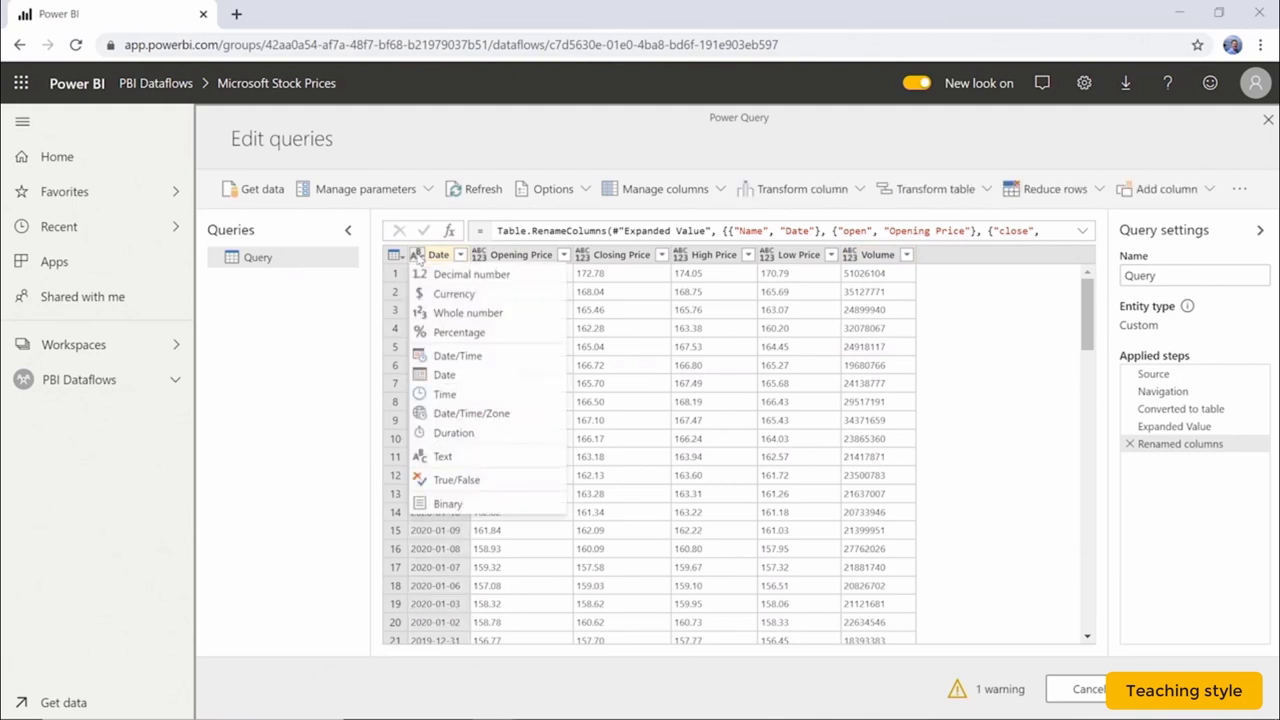
left_click(488, 379)
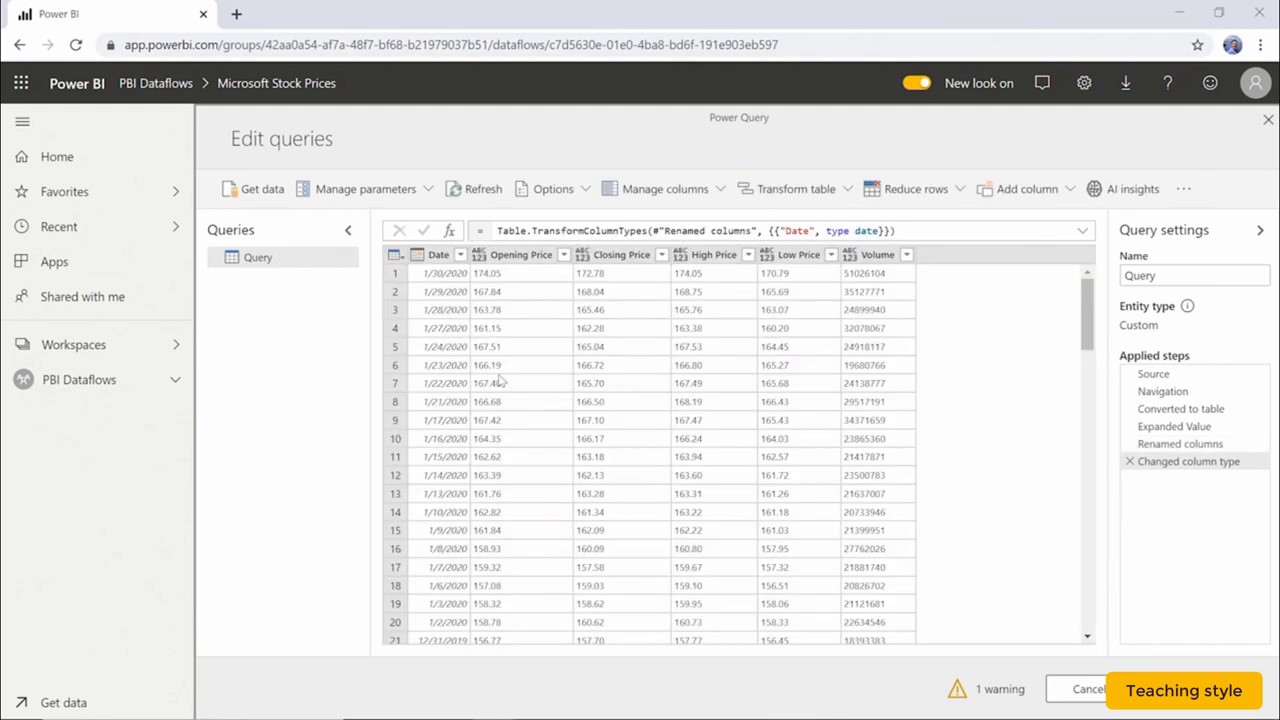
left_click(479, 256)
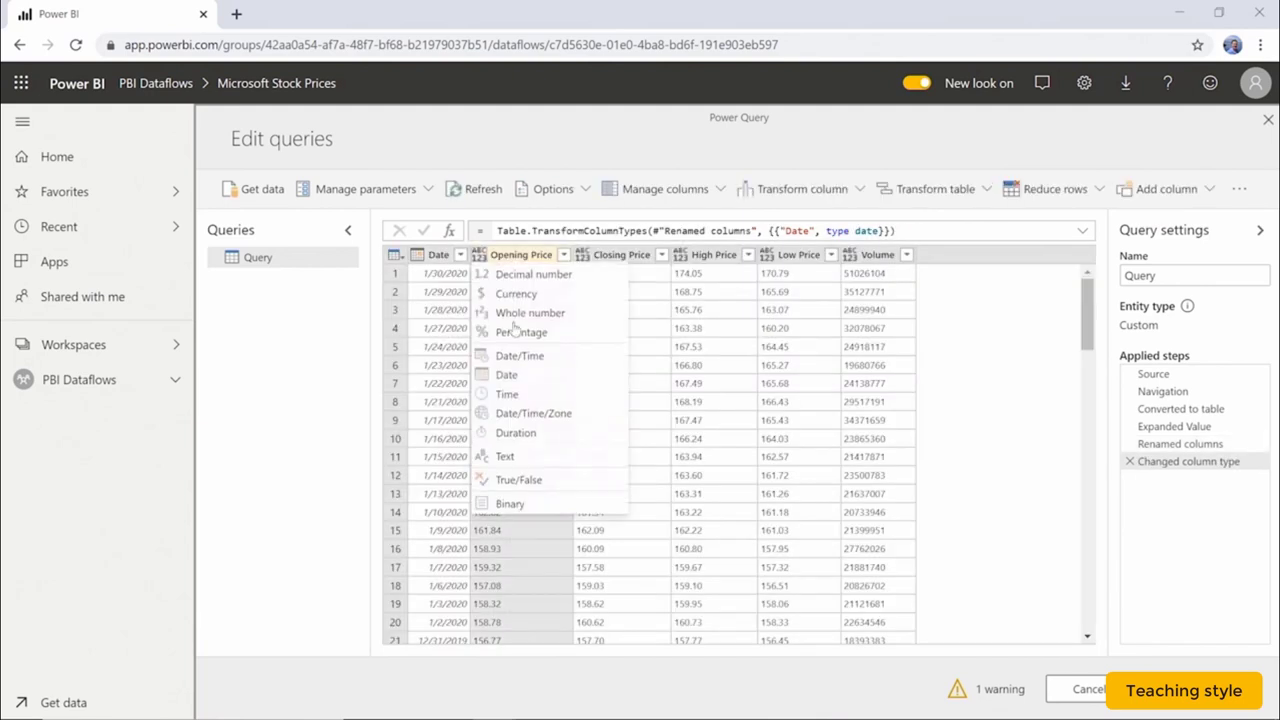
left_click(540, 293)
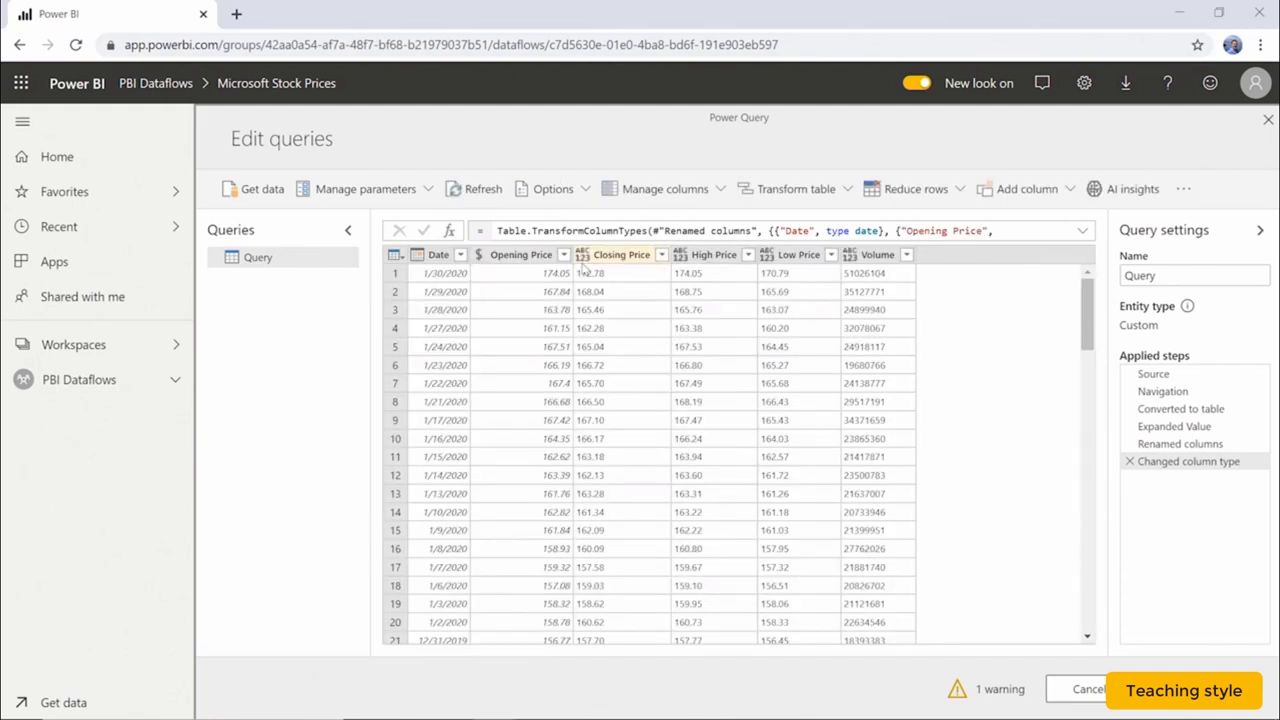
left_click(582, 255)
left_click(625, 292)
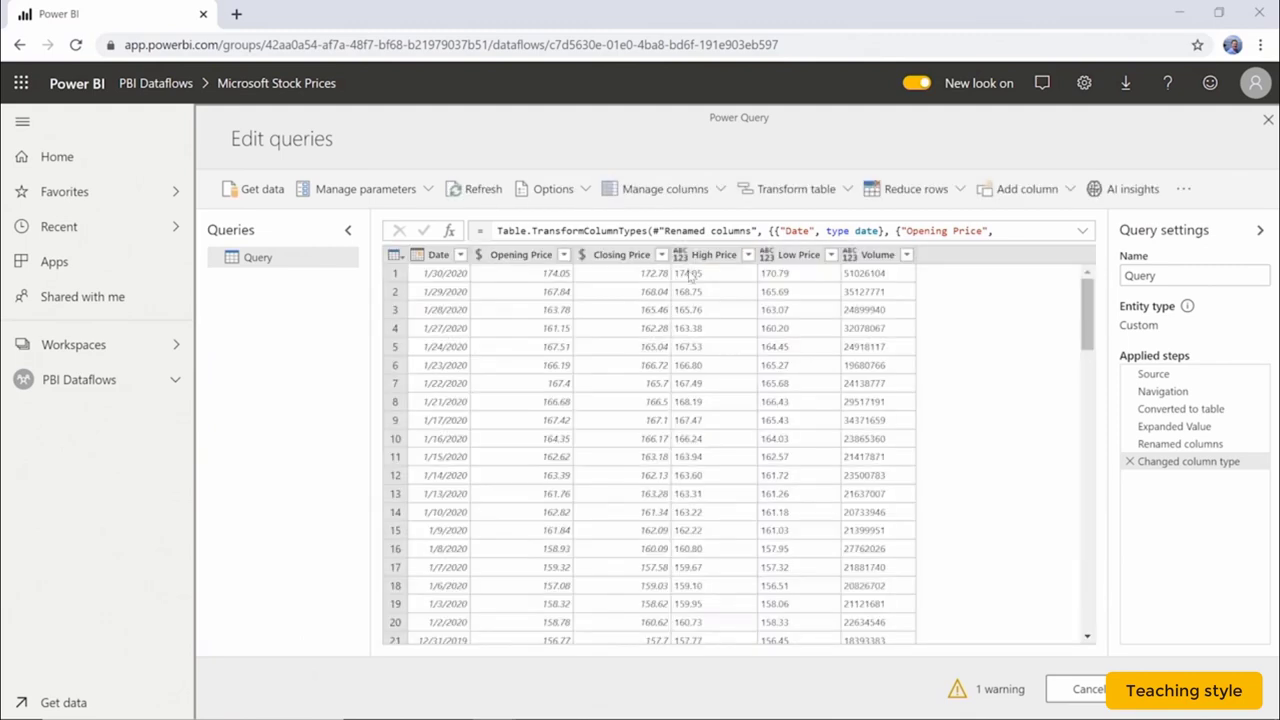
Set High Price and Low Price to currency and Volume to whole number.
left_click(680, 254)
left_click(661, 293)
left_click(766, 254)
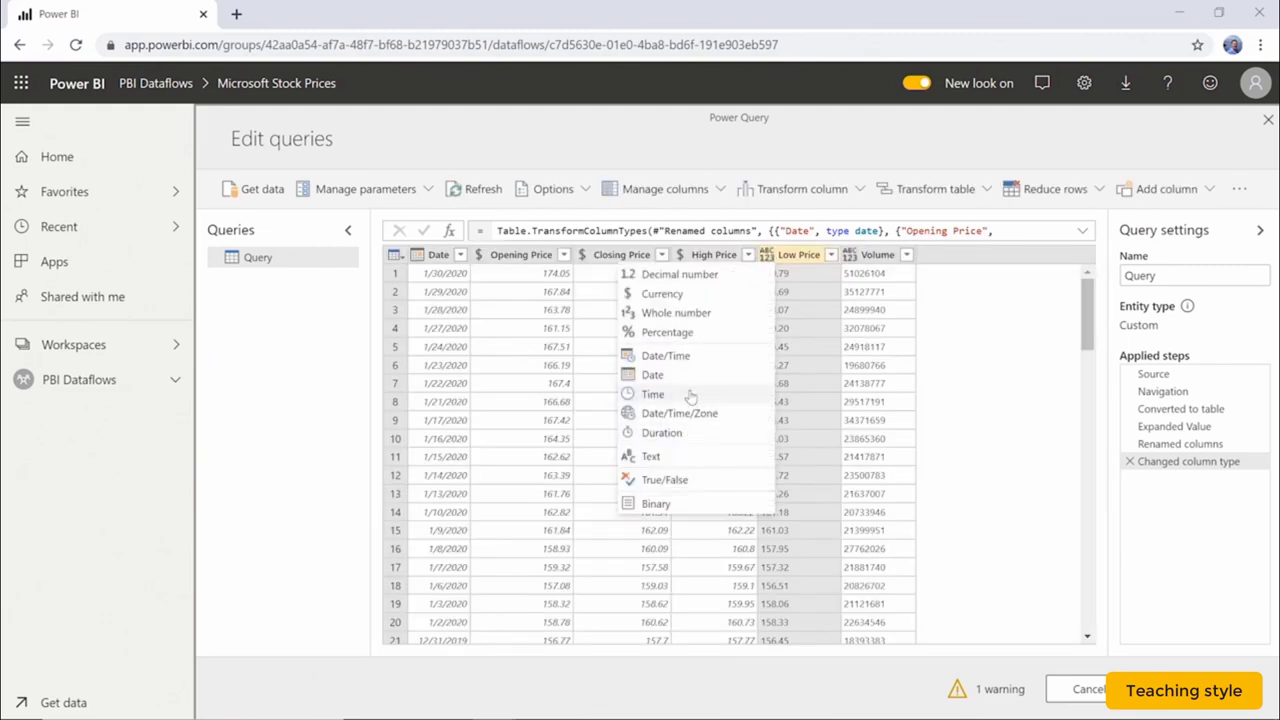
left_click(680, 294)
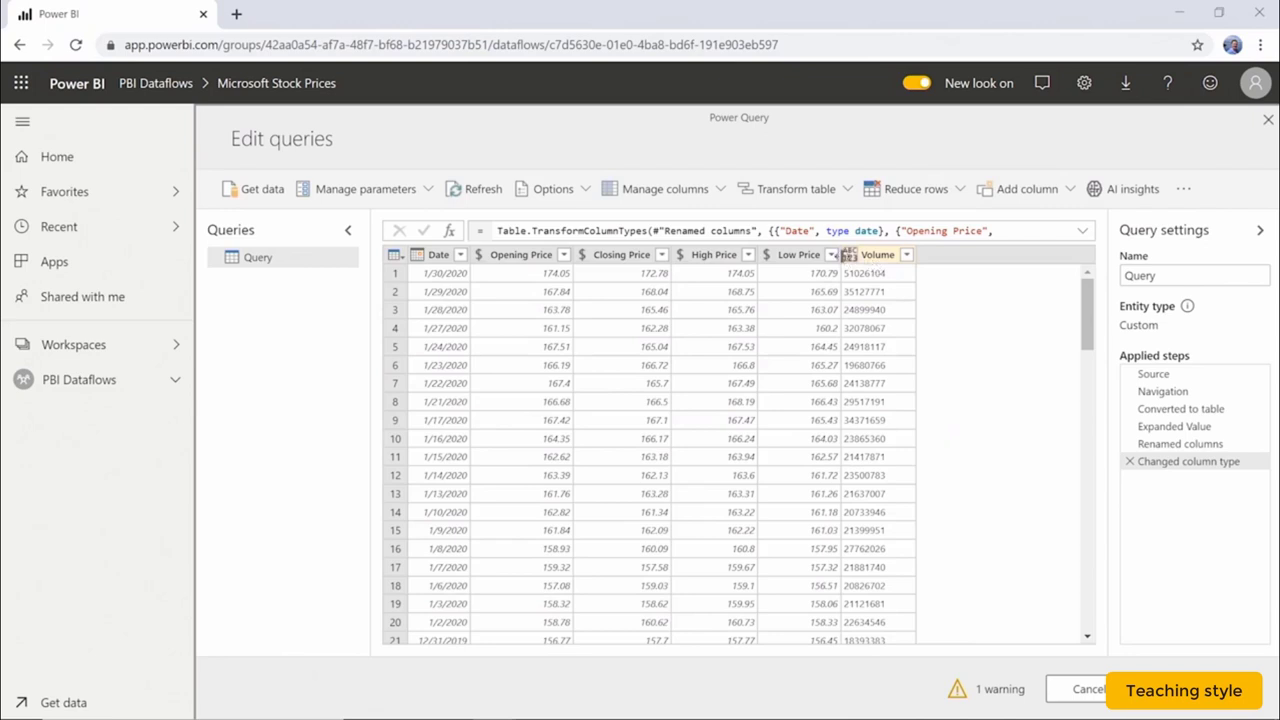
left_click(849, 257)
left_click(849, 257)
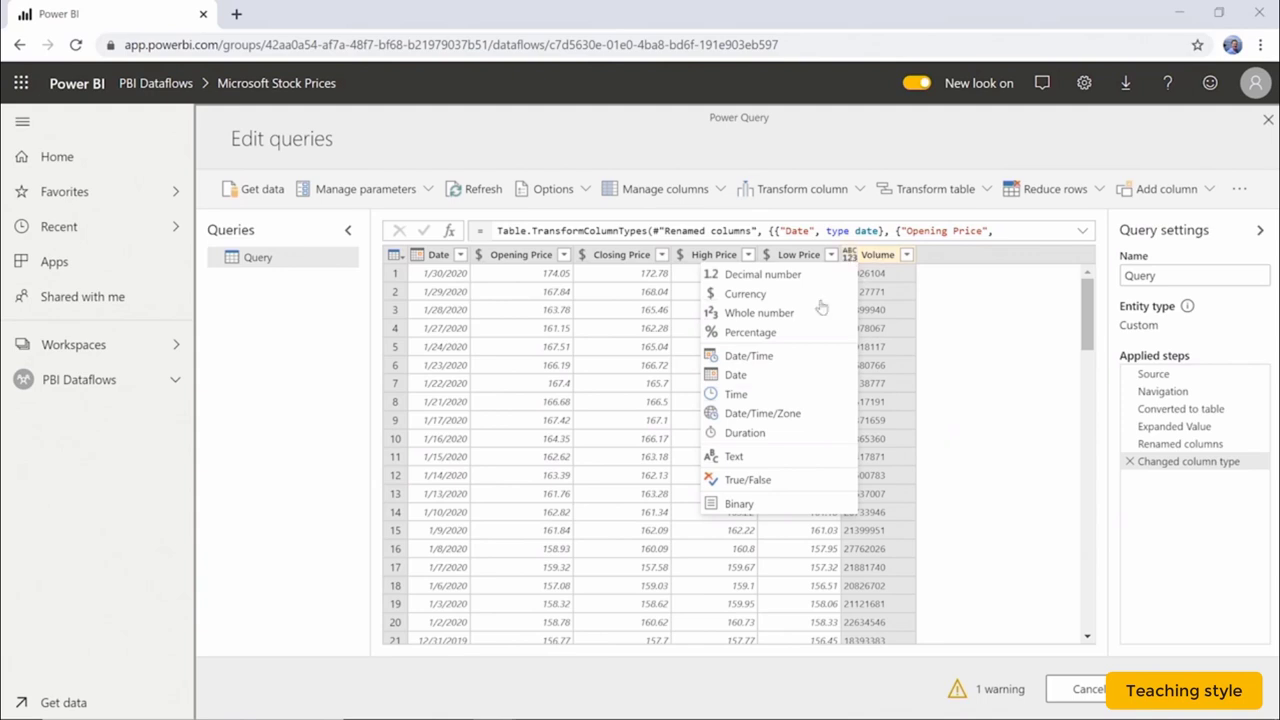
left_click(792, 313)
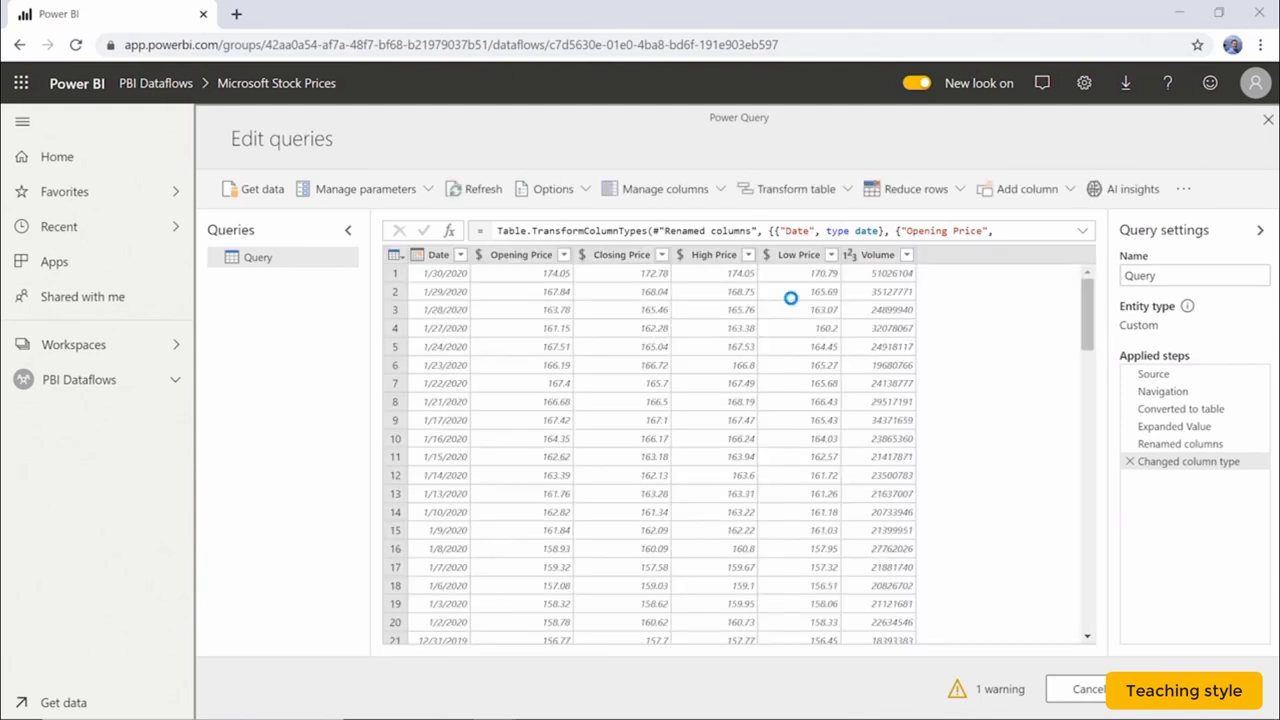
Change the query name in Query settings from 'Query' to 'Microsoft Stock Prices'.
left_click(1168, 275)
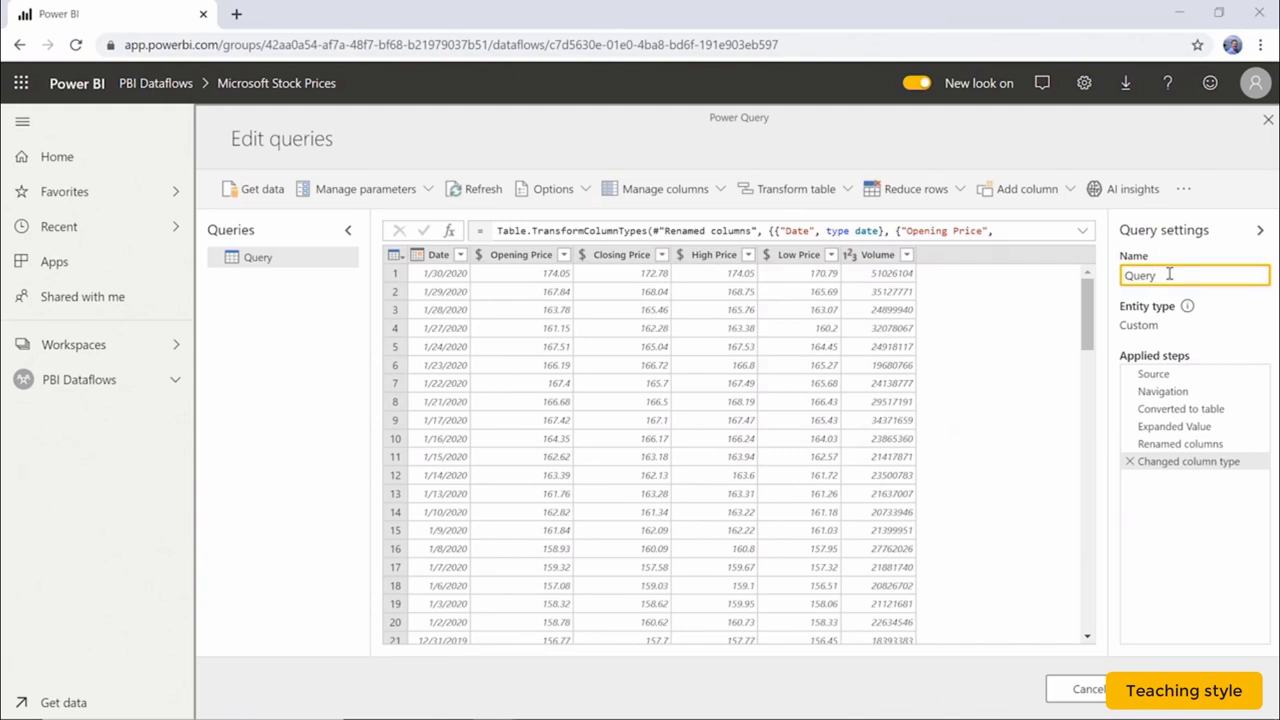
key("BackSpace")
key("BackSpace")
key("BackSpace")
key("BackSpace")
key("BackSpace")
type("Microsoft Stock Prices")
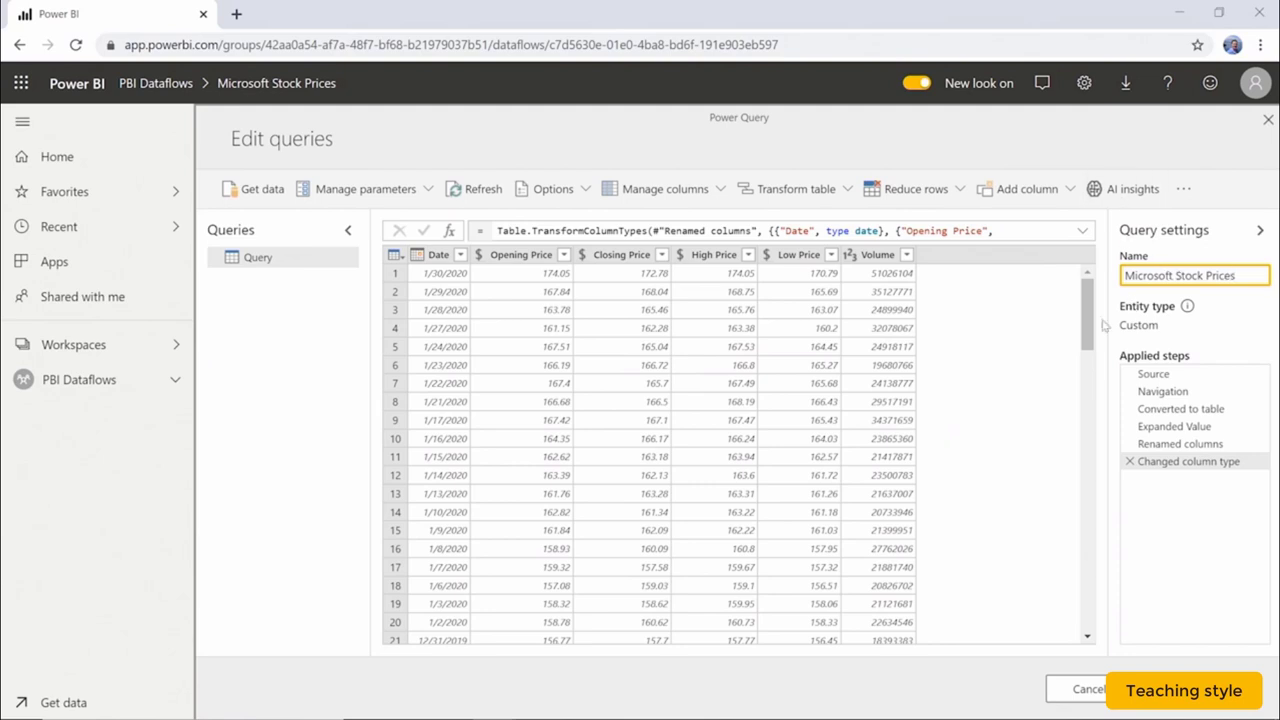
left_click(992, 360)
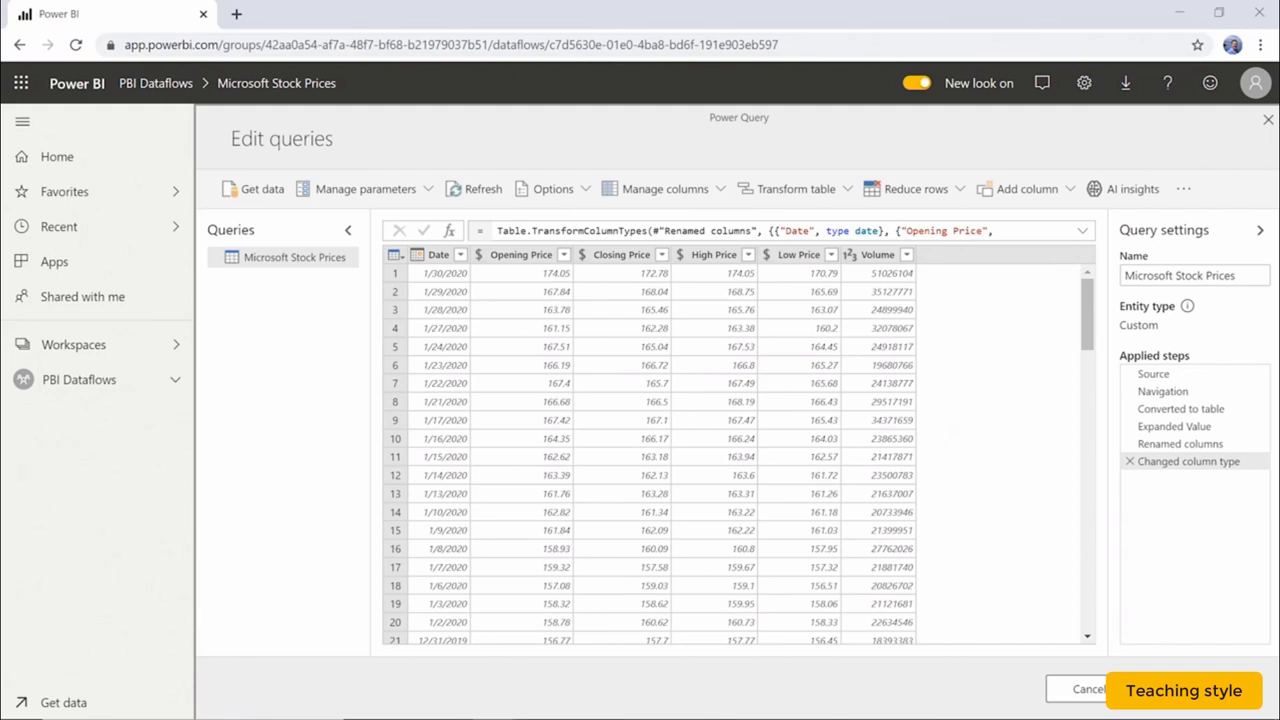
Save and close the Microsoft Stock Prices entity and dismiss the Changes saved notice.
left_click(1196, 689)
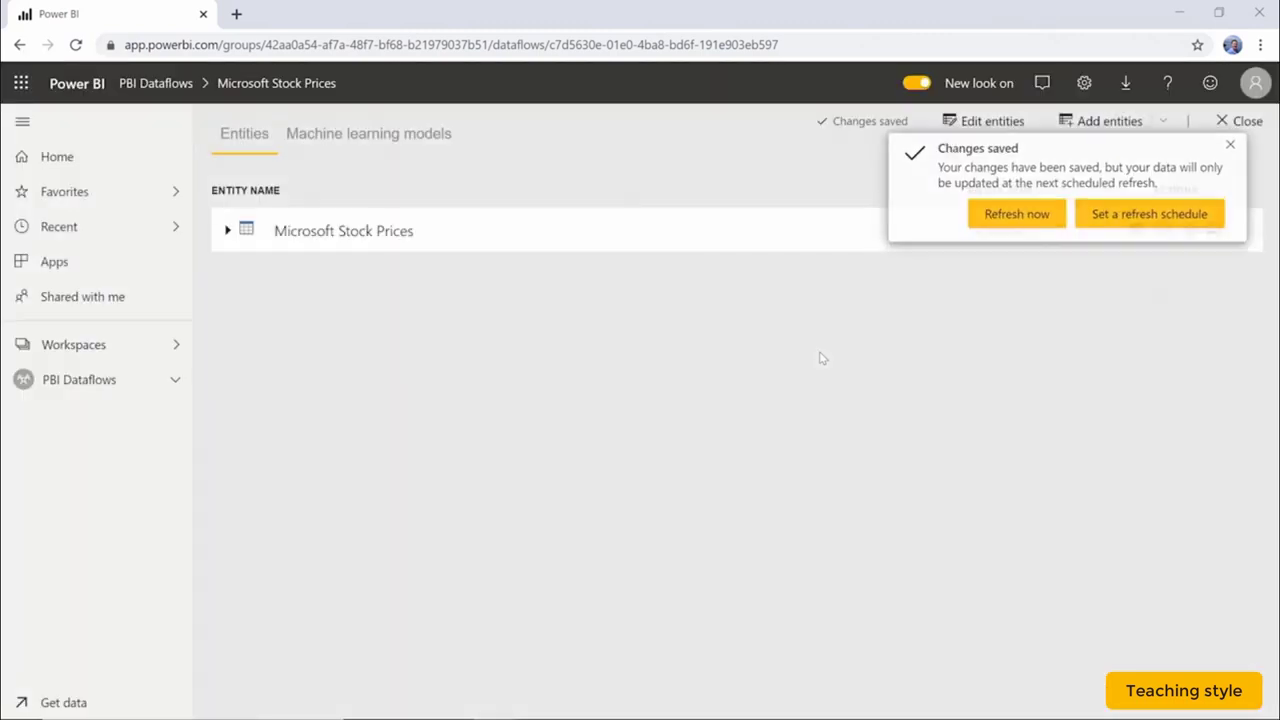
left_click(1238, 147)
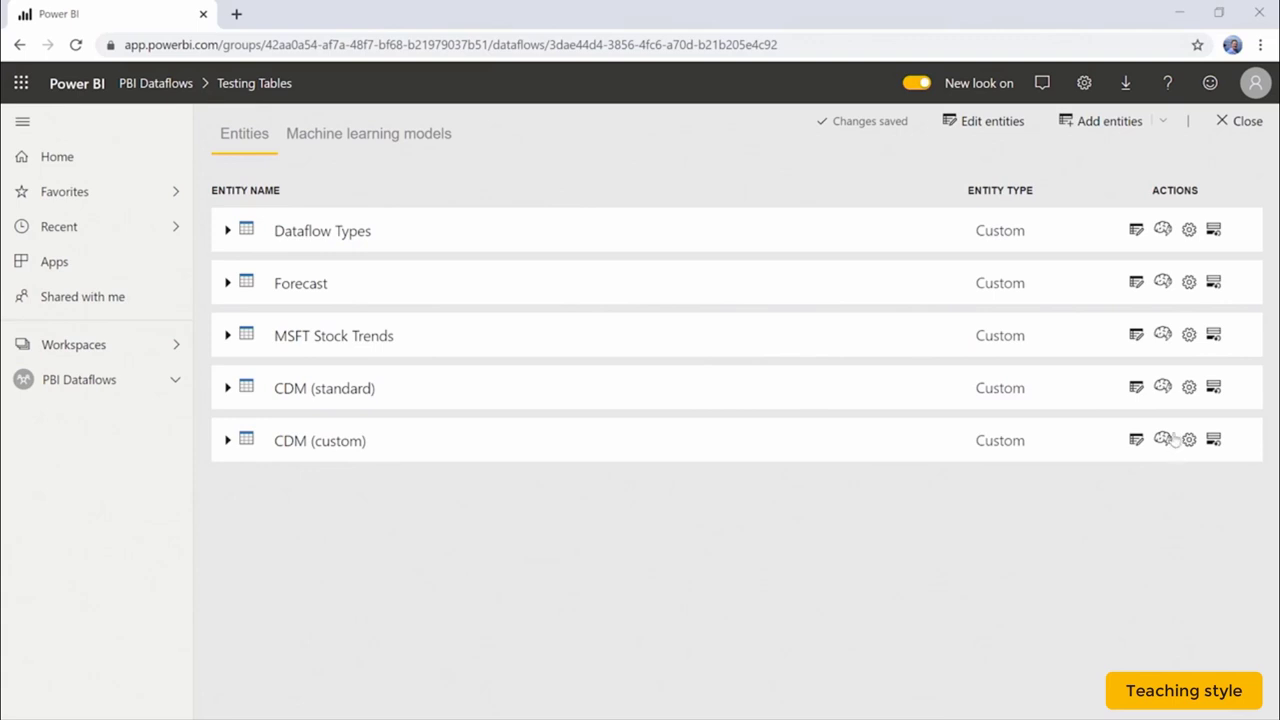
Edit the CDM (standard) entity, comparing it with CDM (custom) before settling on CDM (standard).
left_click(1137, 389)
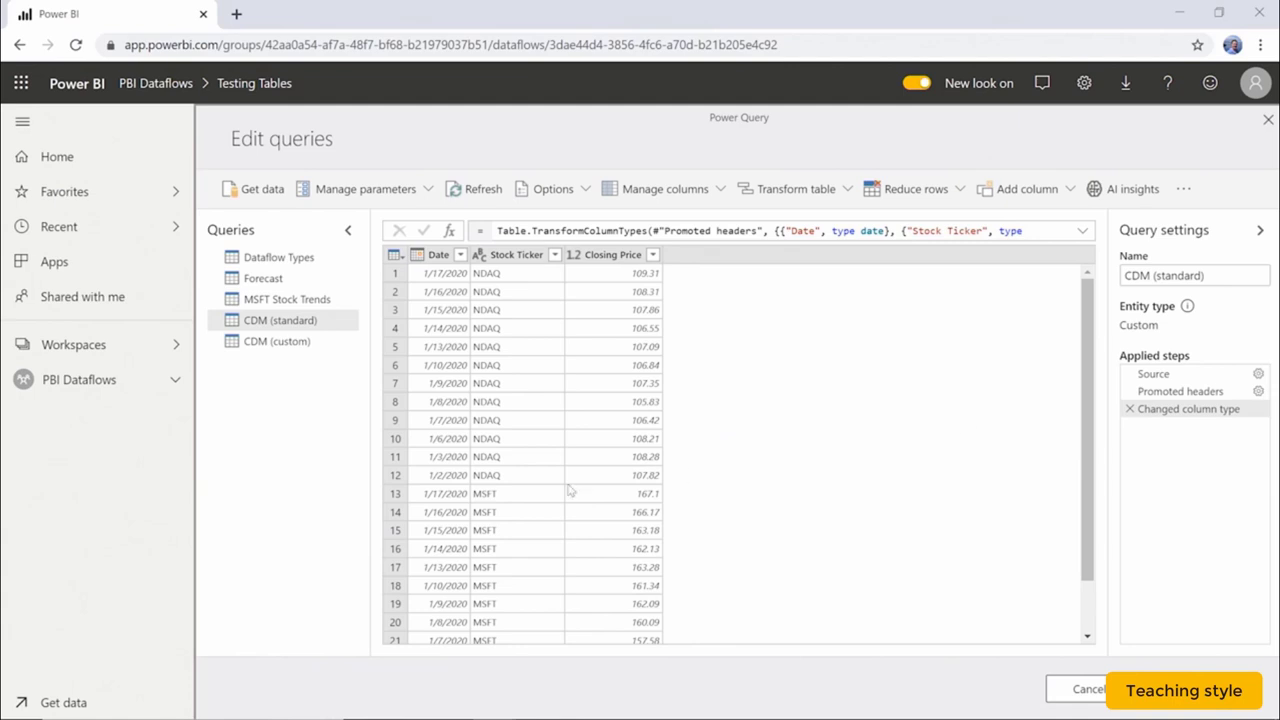
left_click(309, 343)
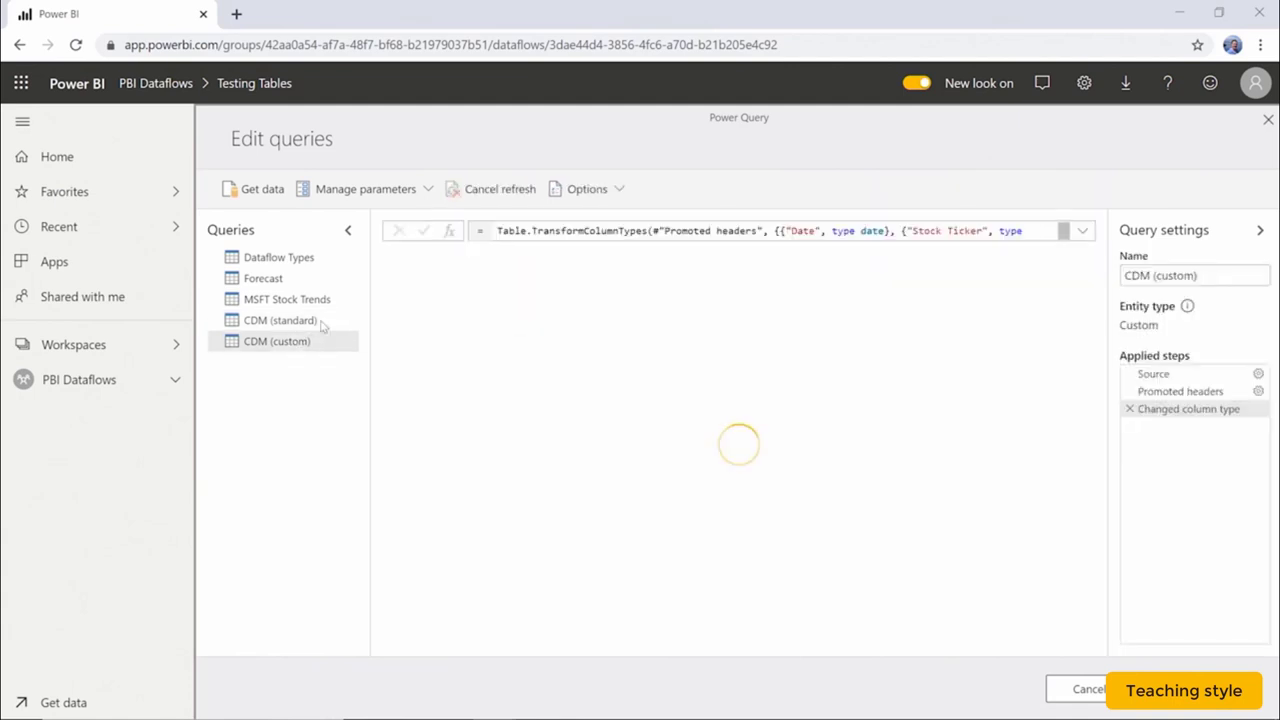
left_click(322, 319)
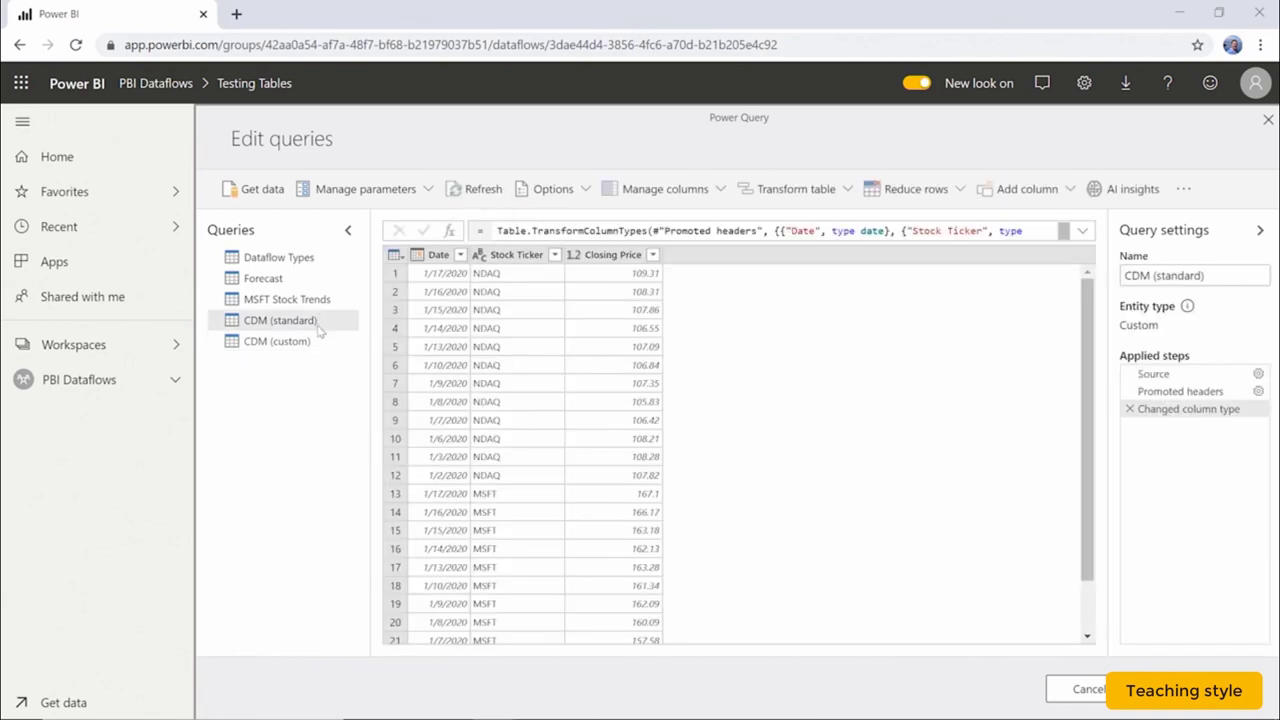
left_click(316, 343)
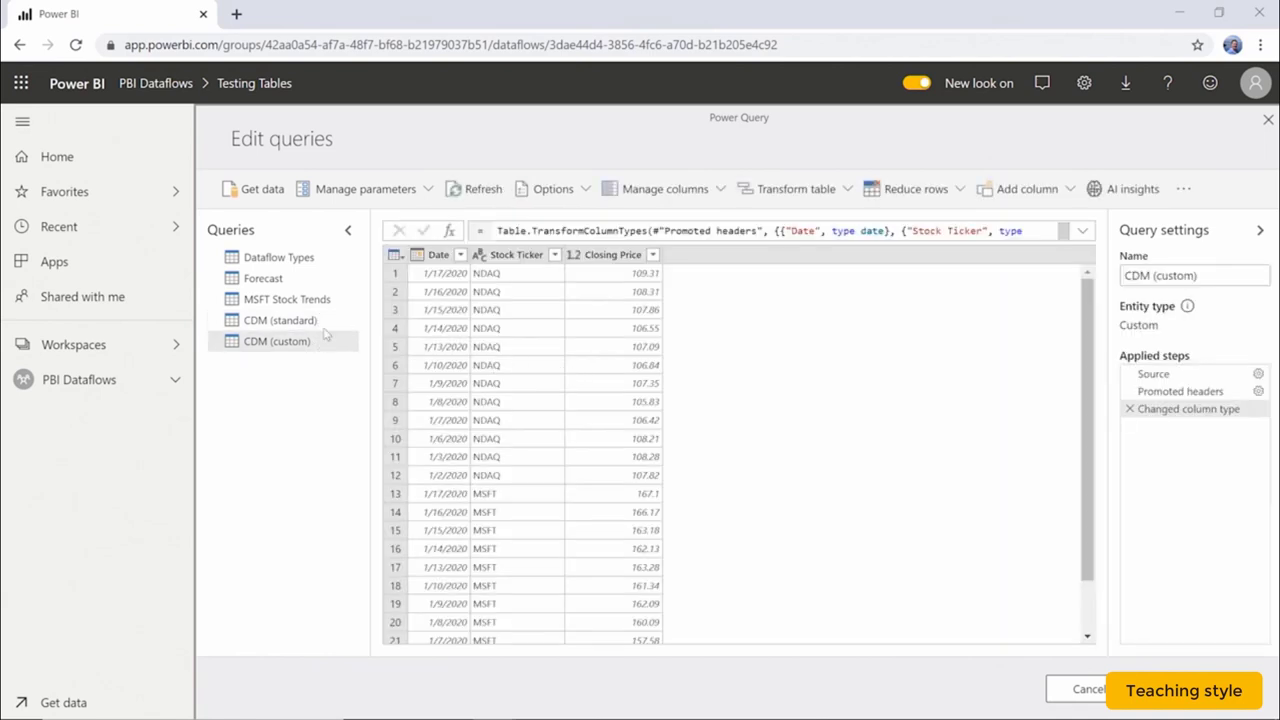
left_click(320, 322)
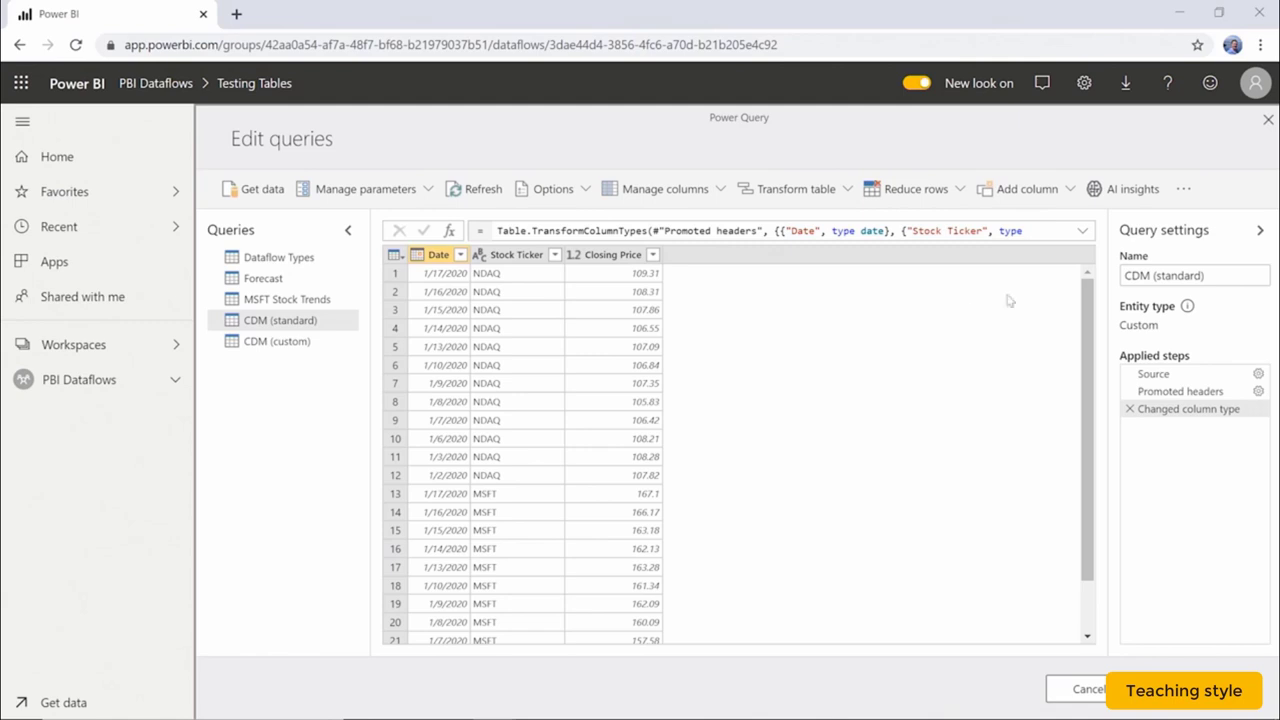
Map the CDM (standard) query to a standard entity, searching 'price' and choosing PriceListItem.
left_click(1183, 190)
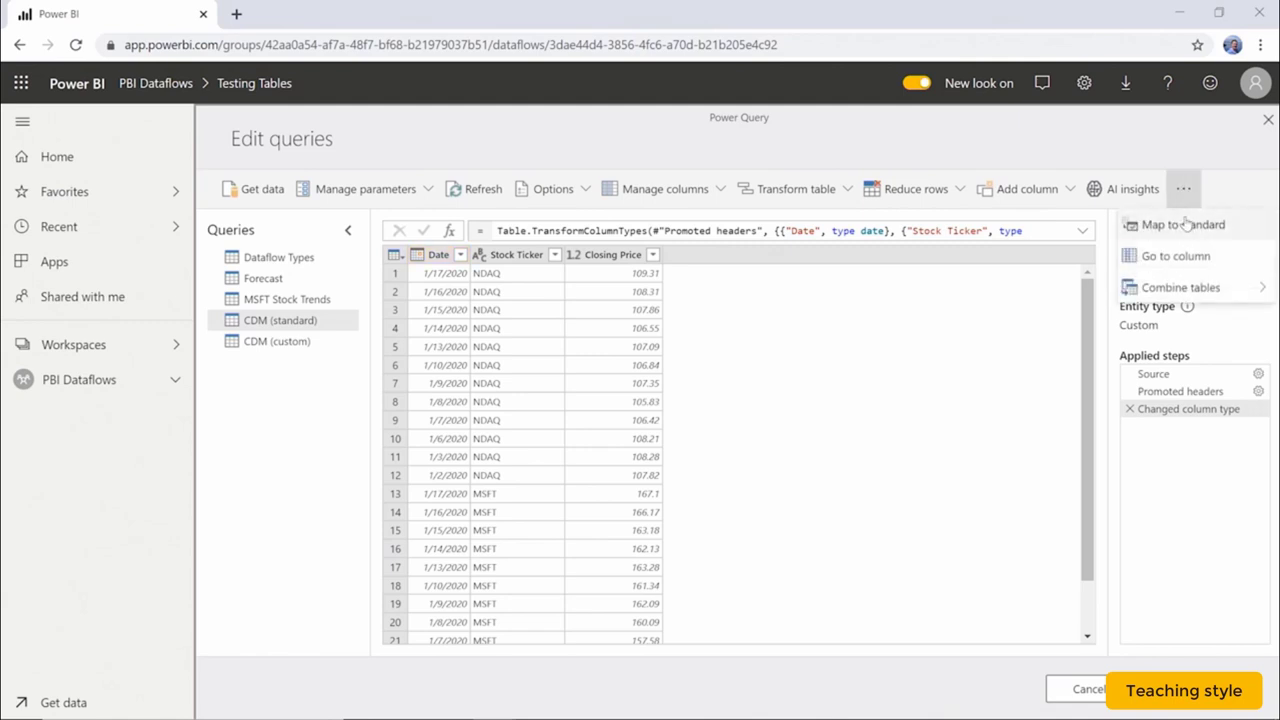
left_click(1186, 224)
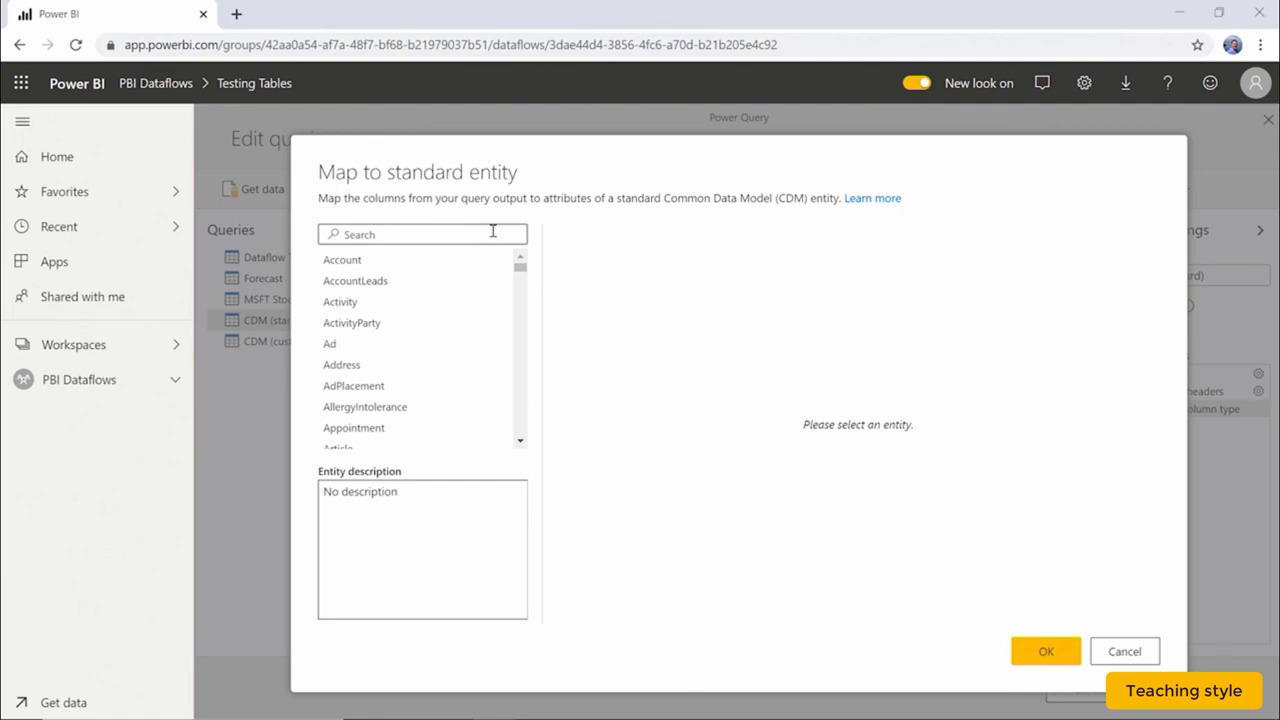
left_click(490, 232)
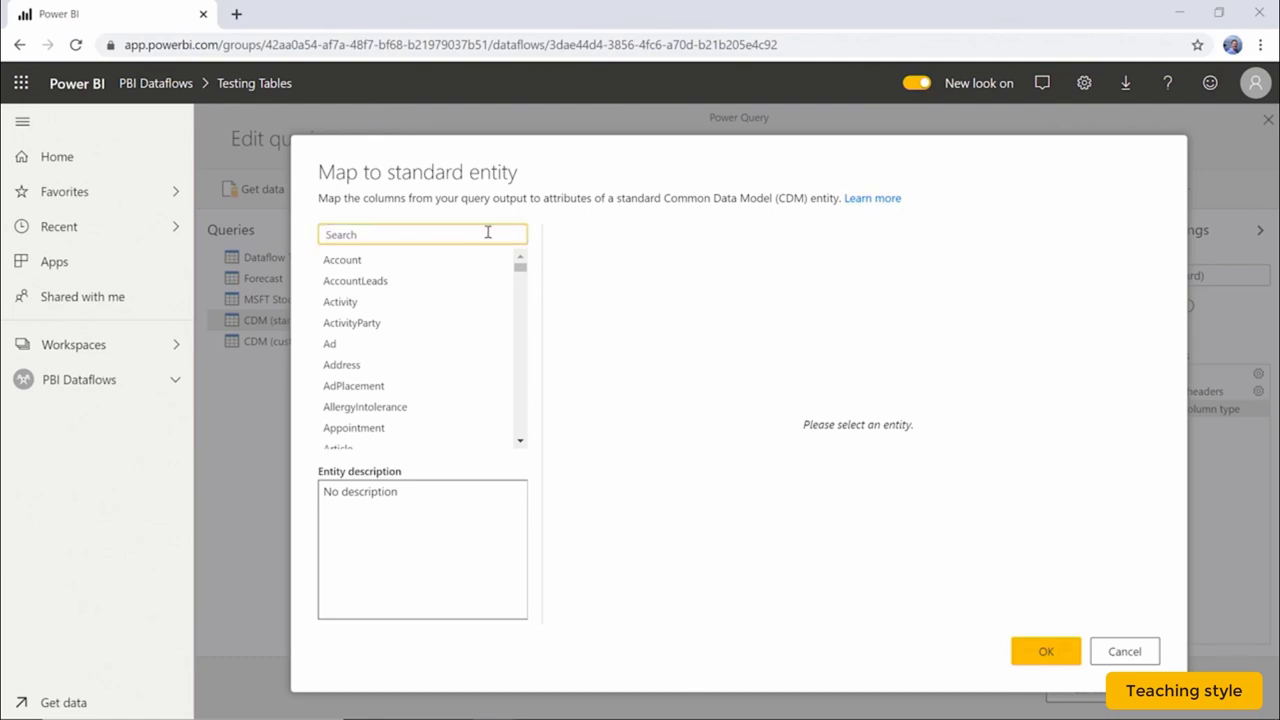
type("price")
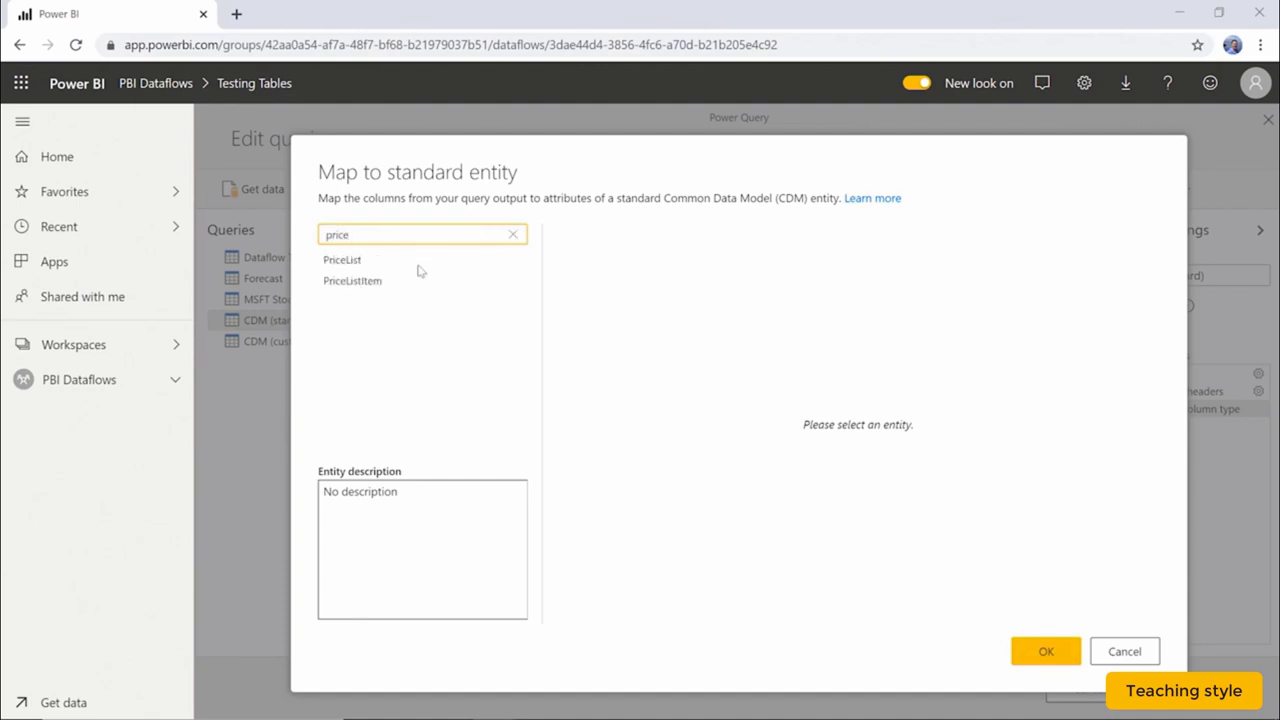
left_click(411, 283)
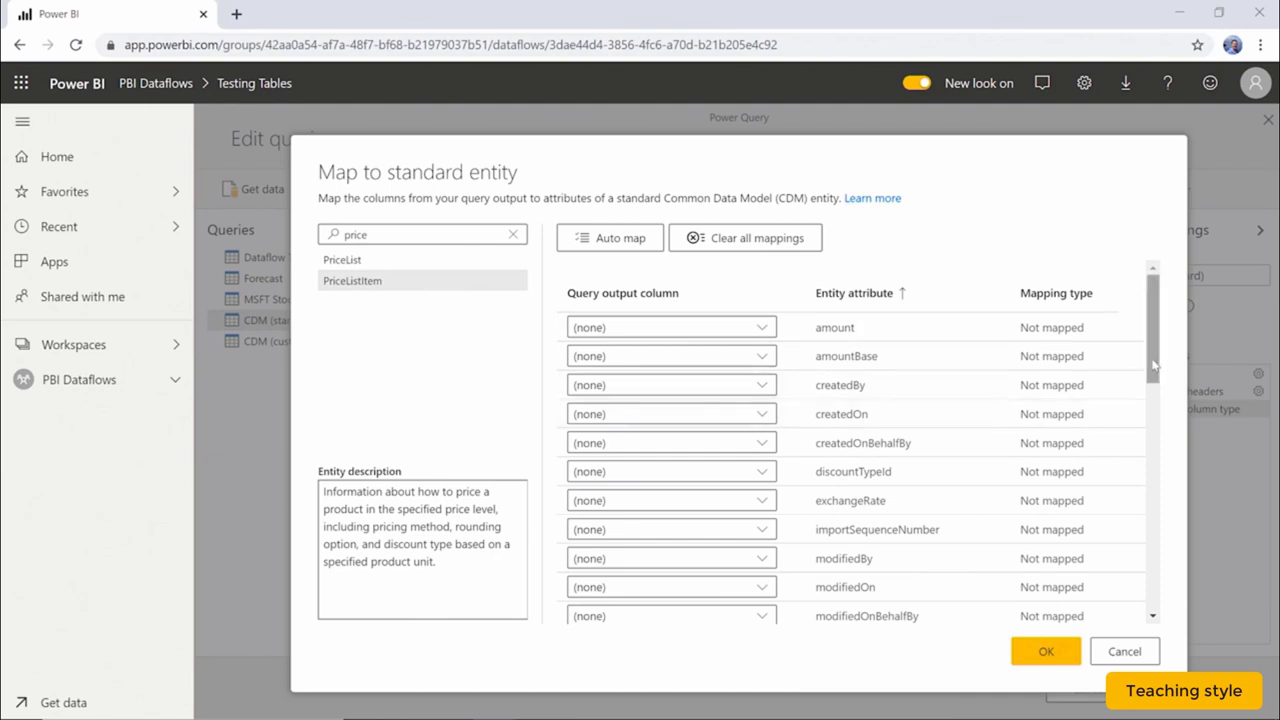
left_click_drag(1153, 367, 1156, 475)
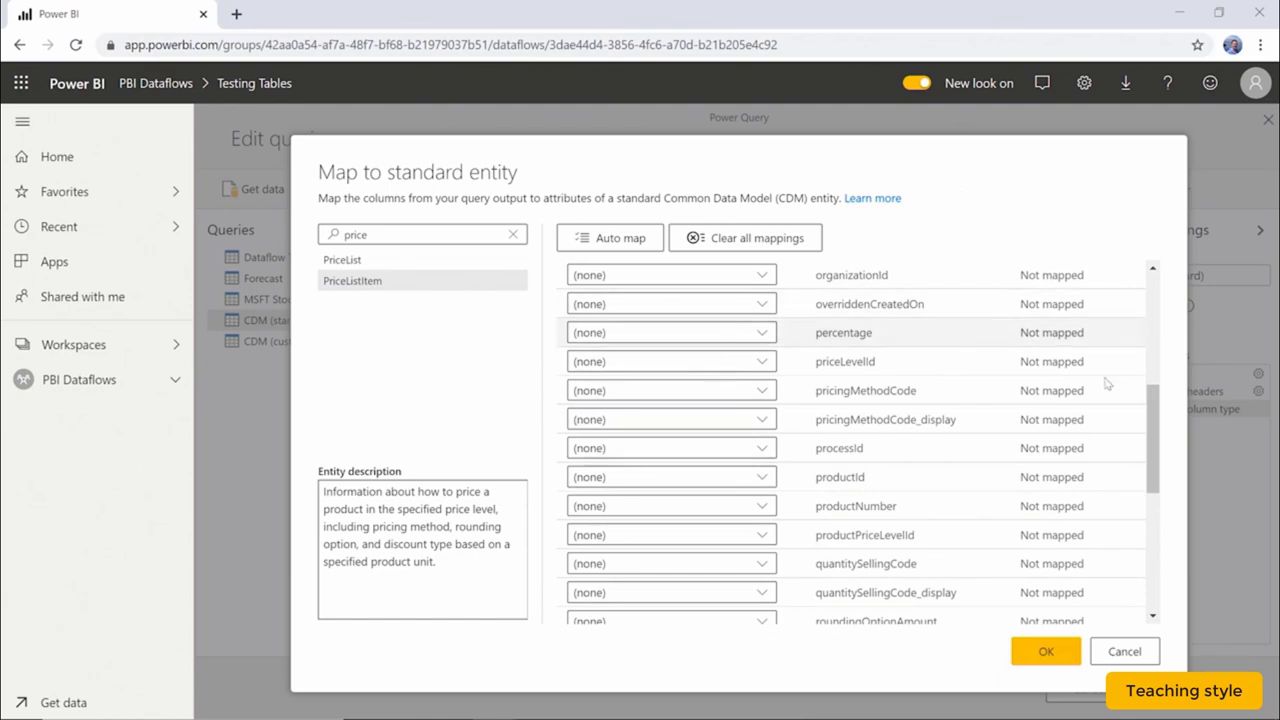
left_click_drag(1151, 396, 1150, 278)
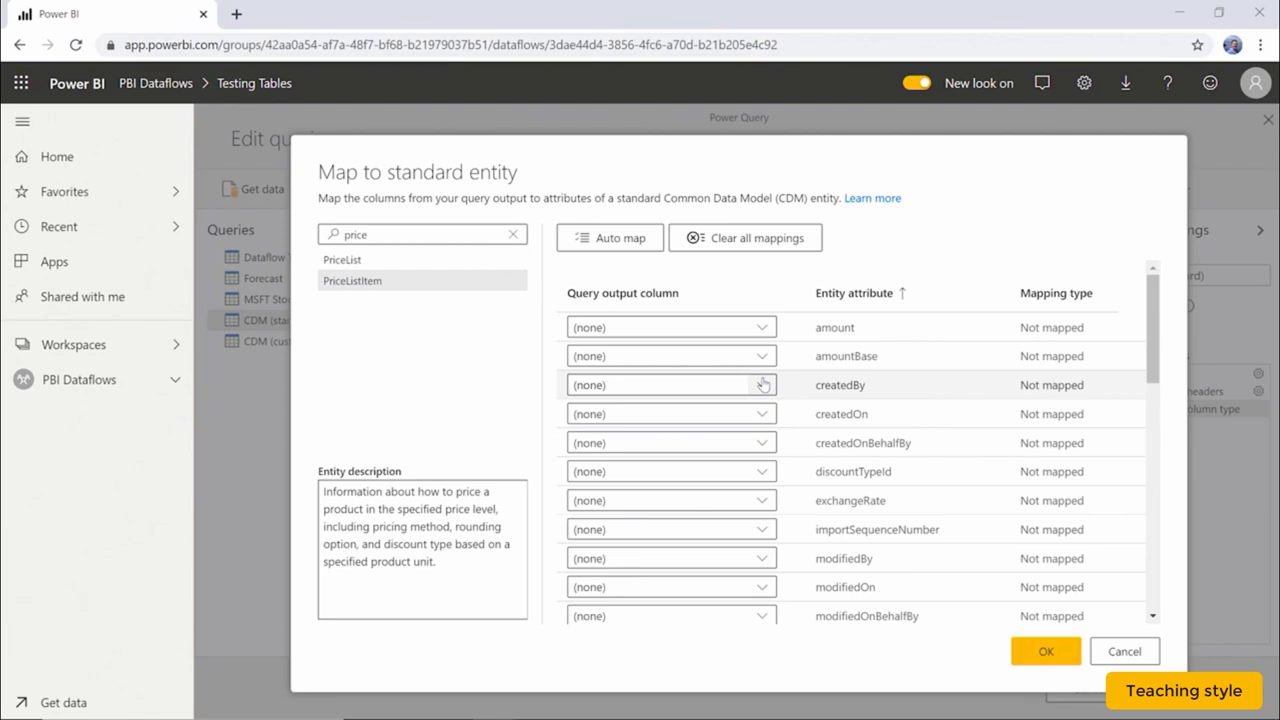
In the PriceListItem mapping table, pick Date for createdOn, Closing Price for amount, and Stock Ticker for productId.
left_click(762, 414)
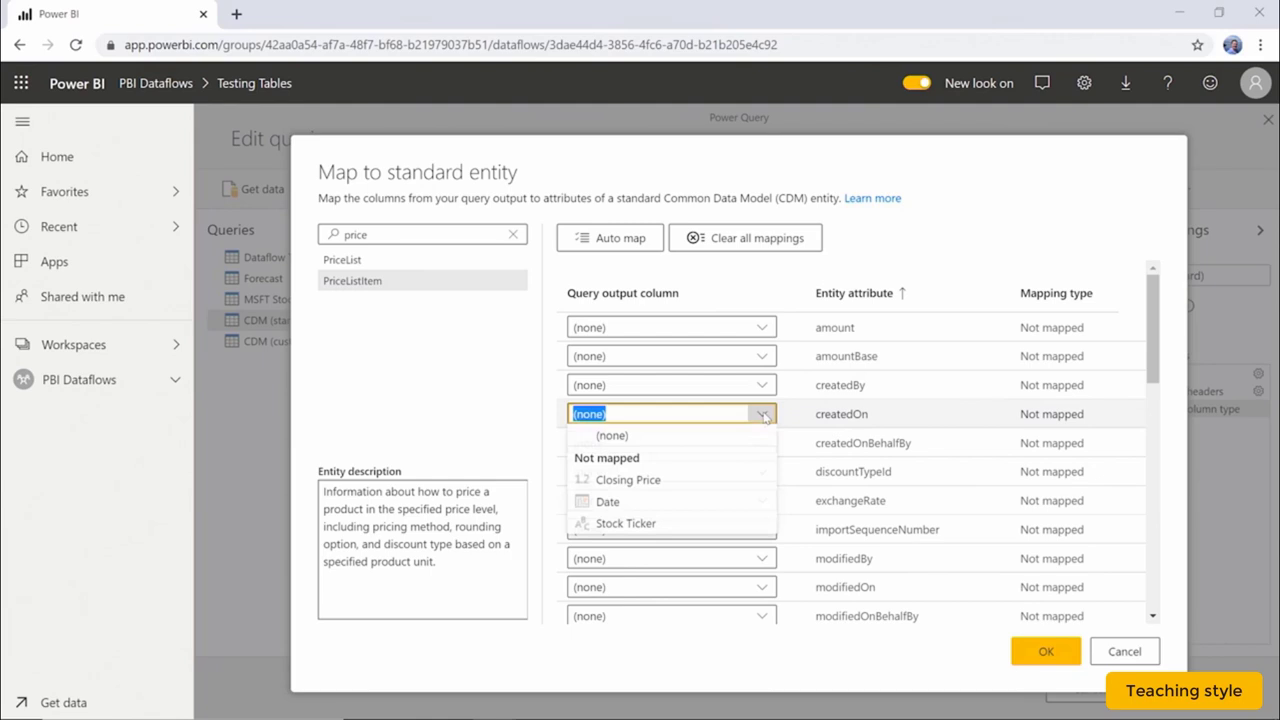
left_click(634, 498)
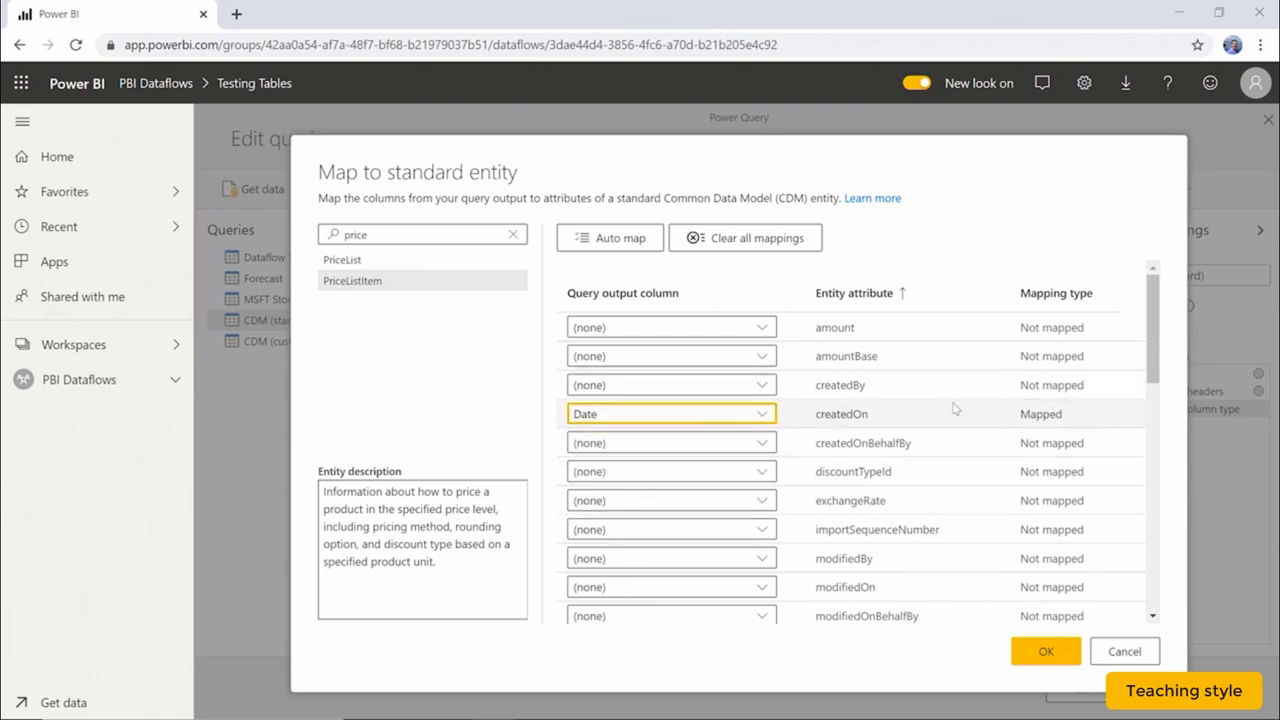
left_click(764, 328)
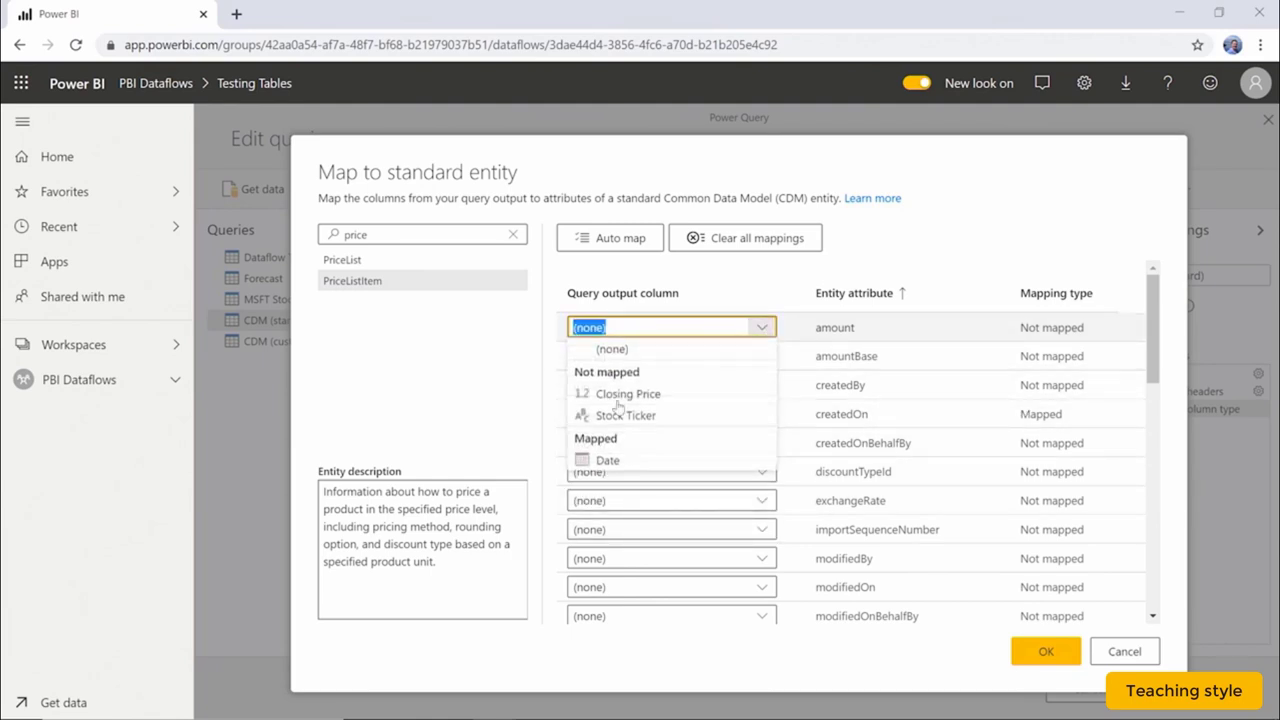
left_click(628, 394)
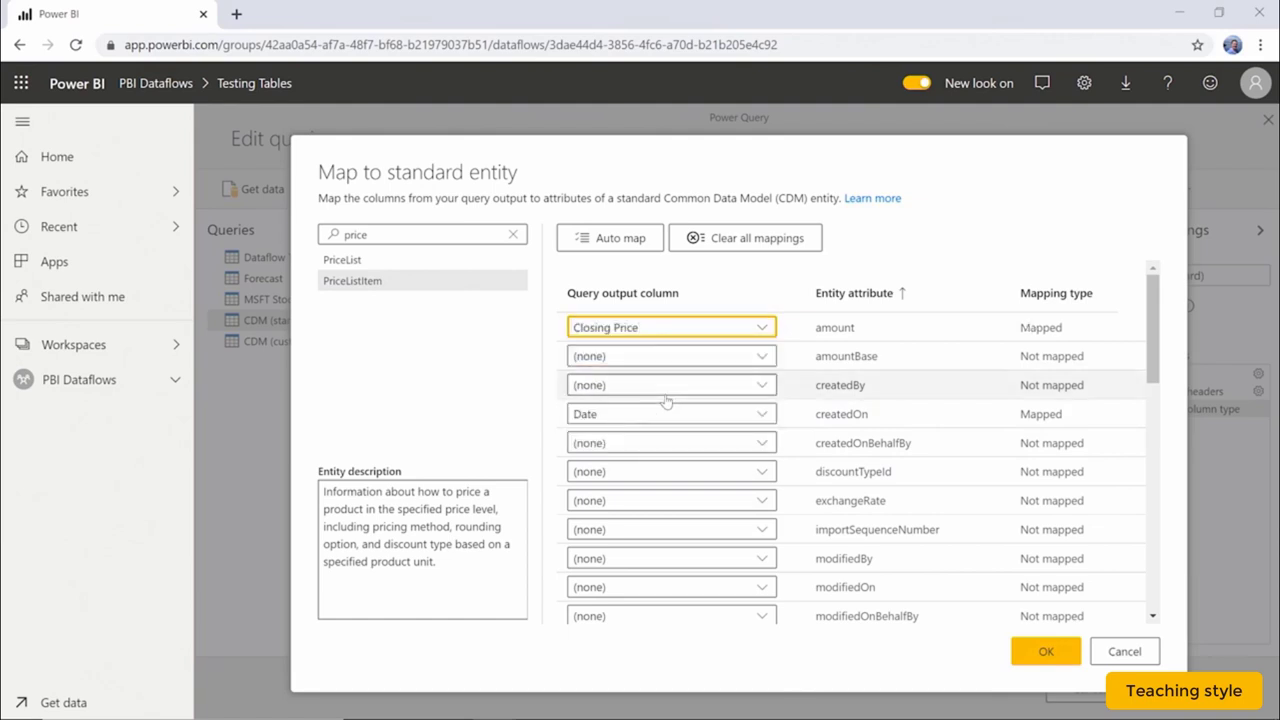
scroll(752, 500, "down", 8)
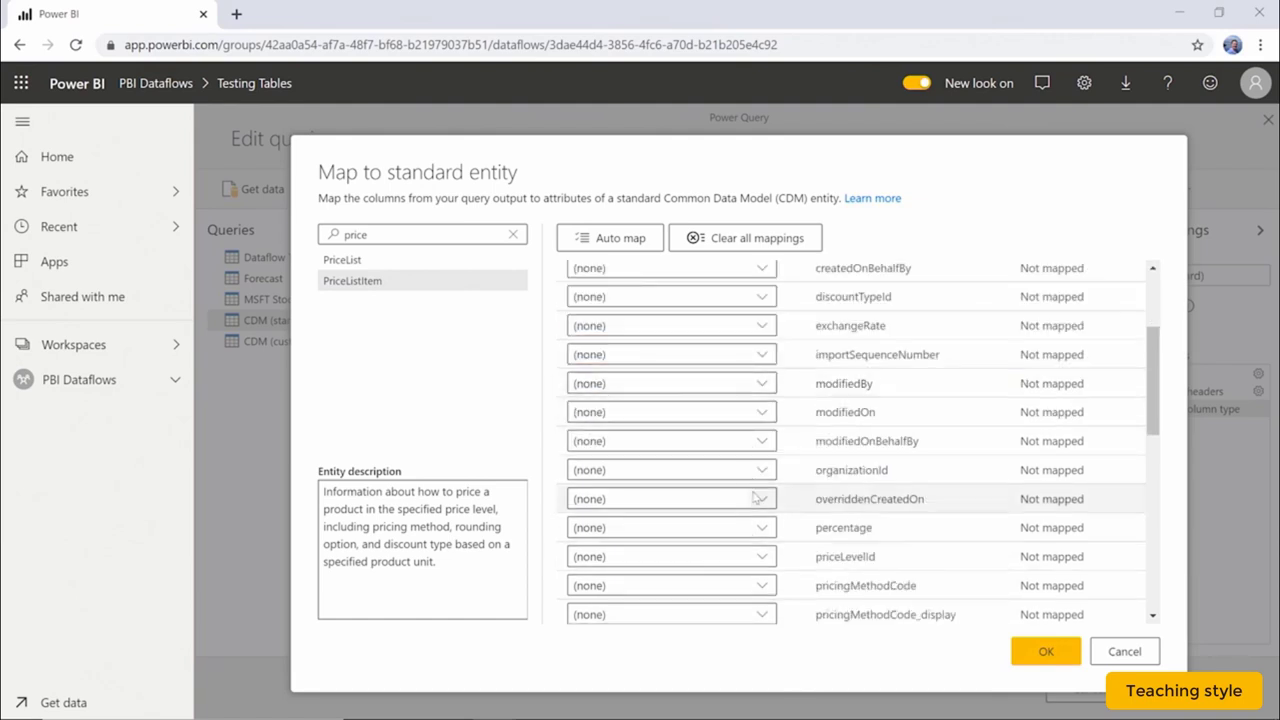
scroll(762, 405, "up", 4)
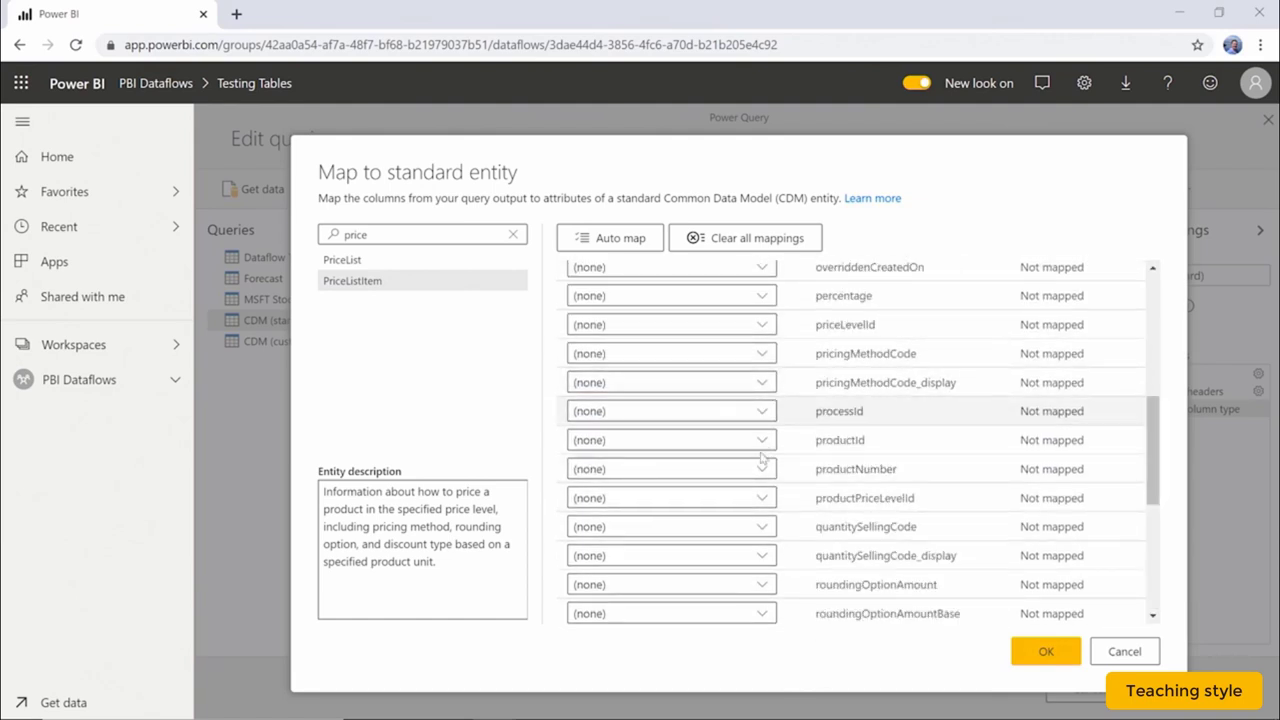
left_click(760, 440)
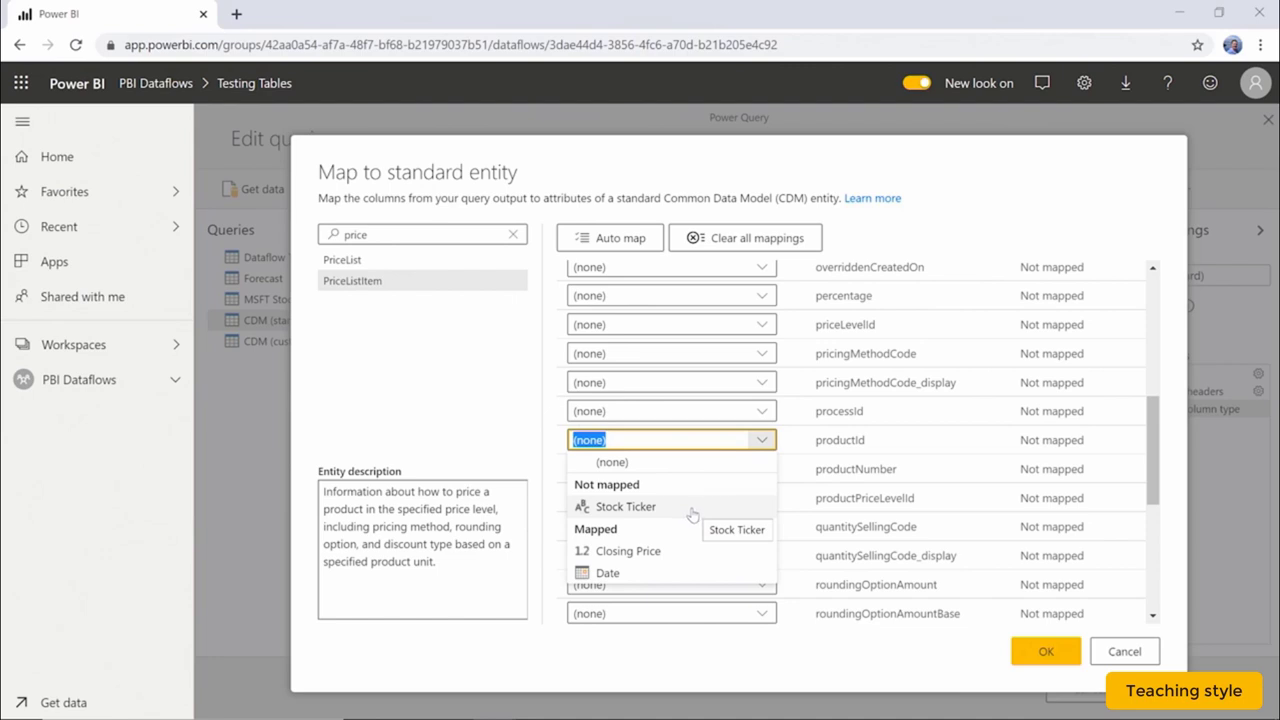
left_click(692, 514)
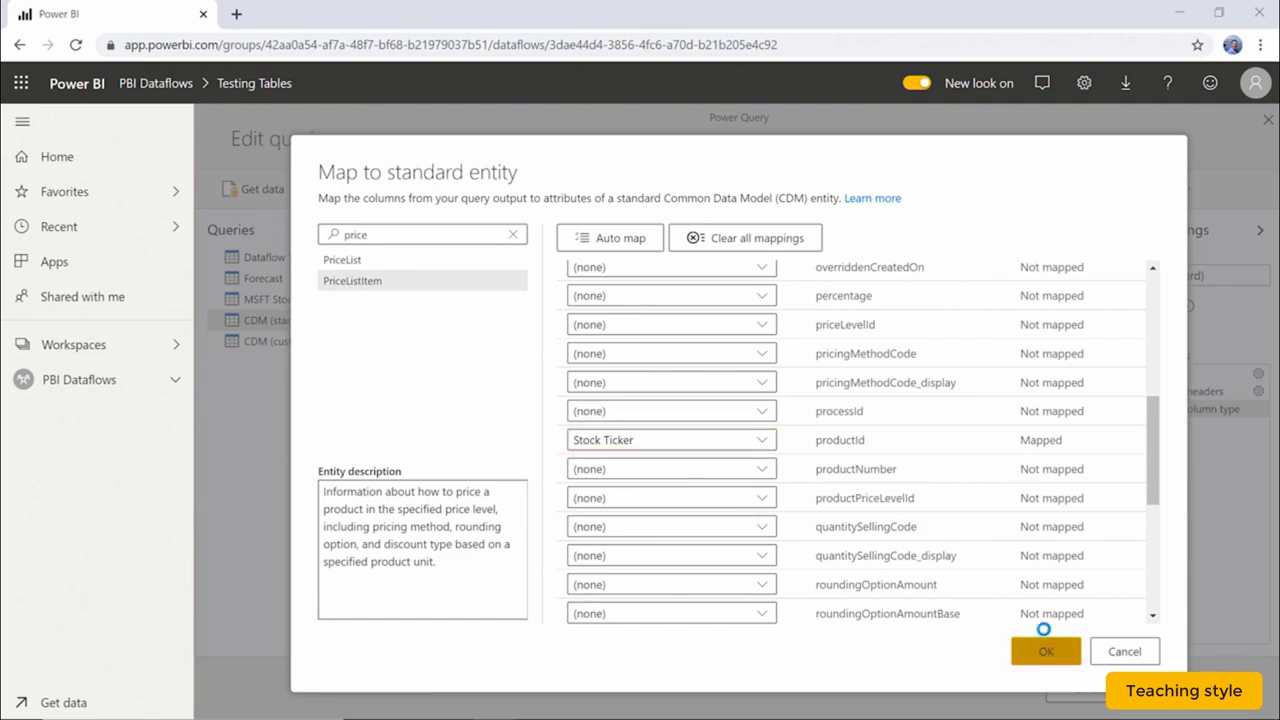
Confirm the PriceListItem mapping, save and close the dataflow, and dismiss the Changes saved notice.
left_click(1046, 648)
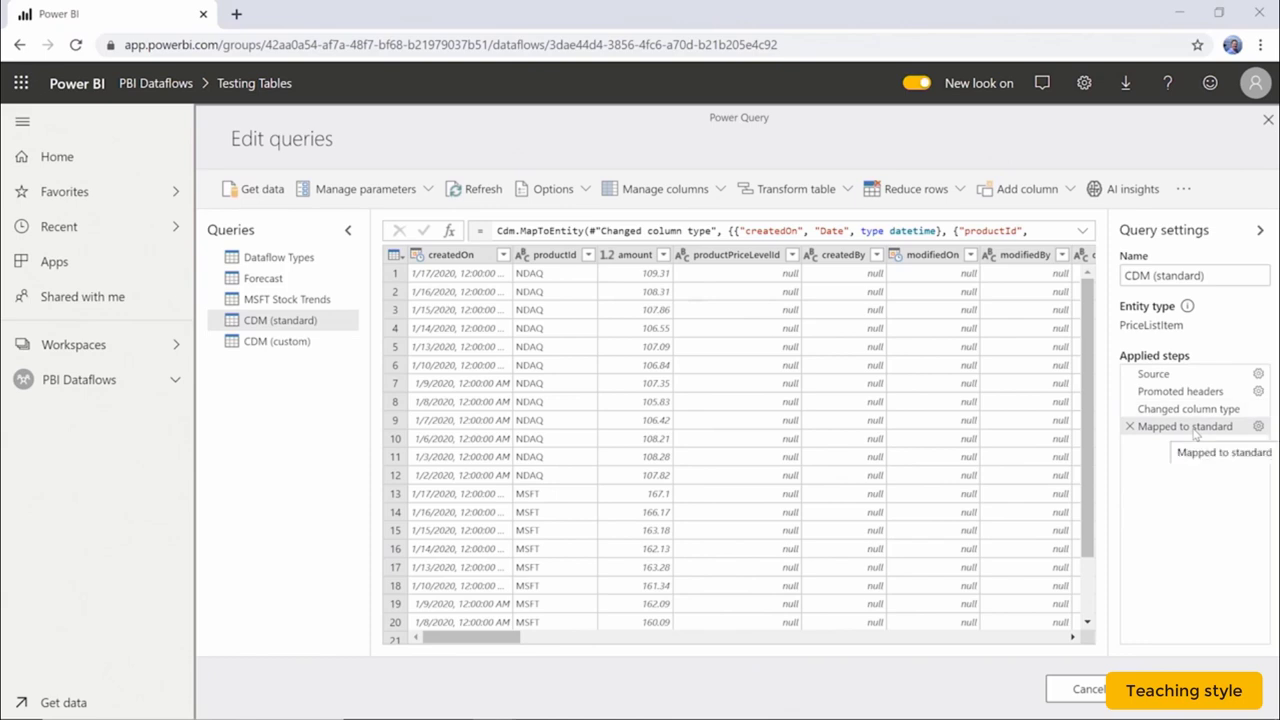
left_click_drag(508, 637, 460, 670)
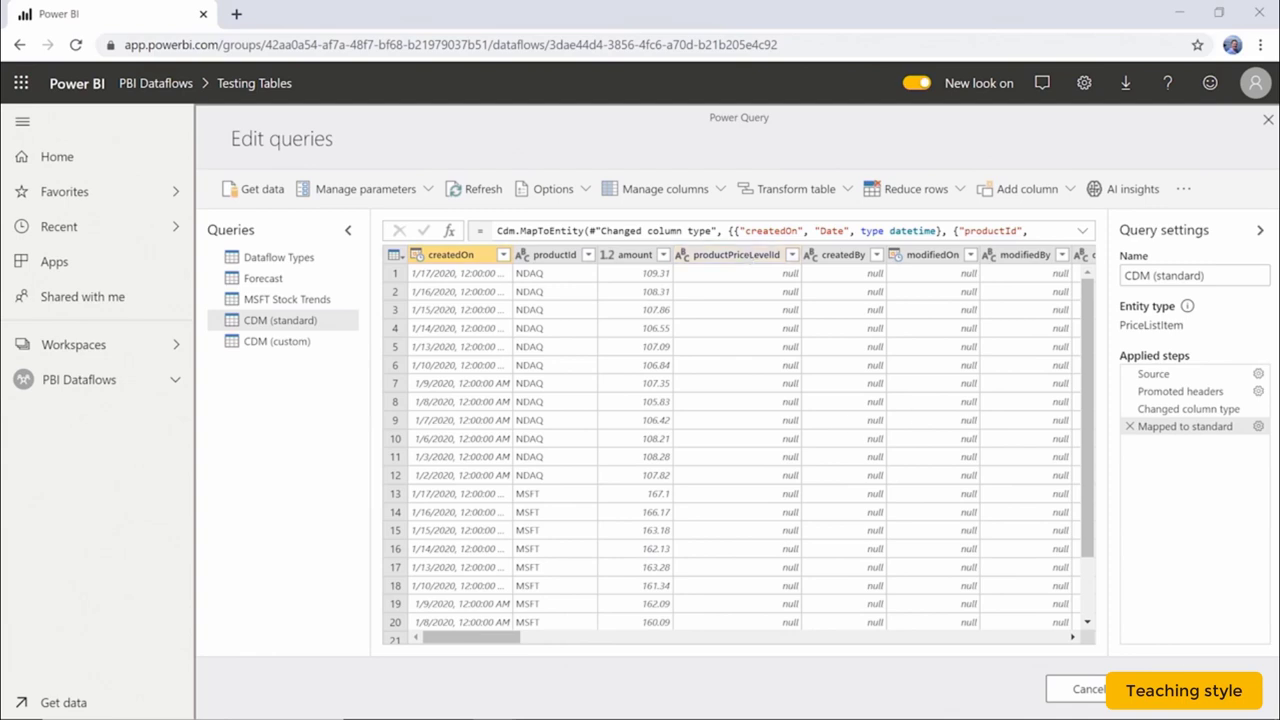
left_click(1185, 689)
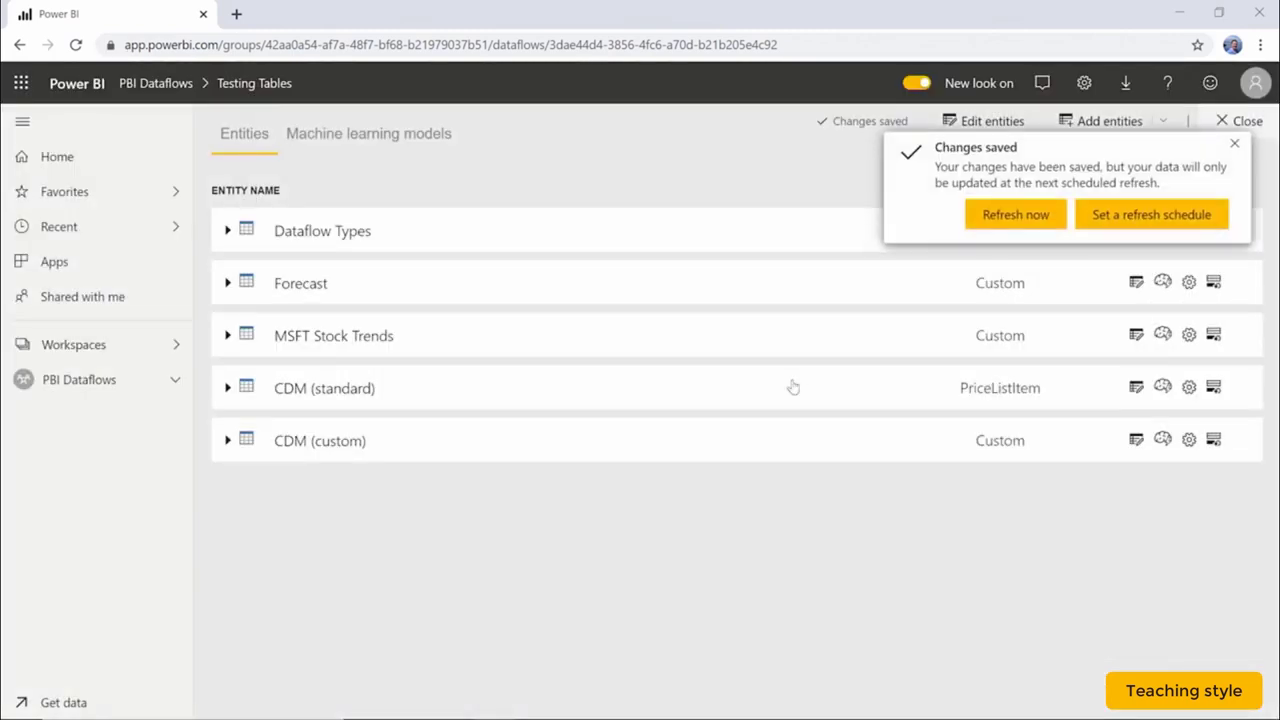
left_click(1234, 144)
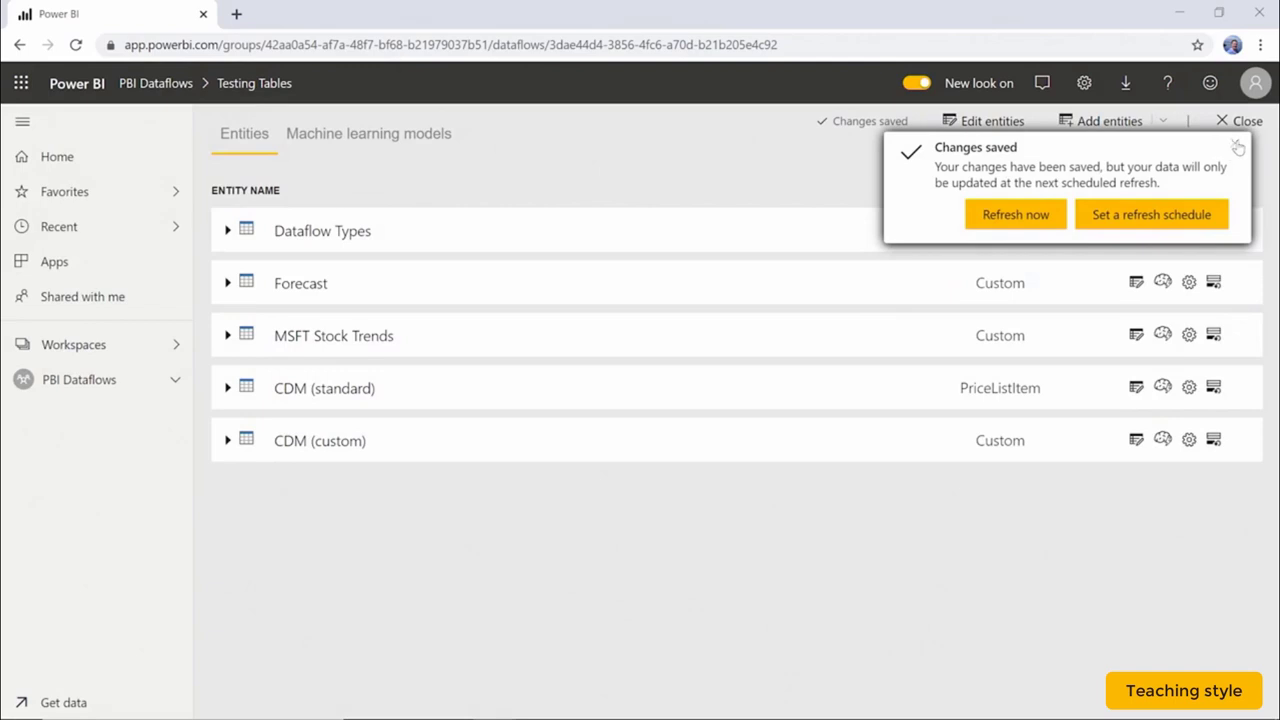
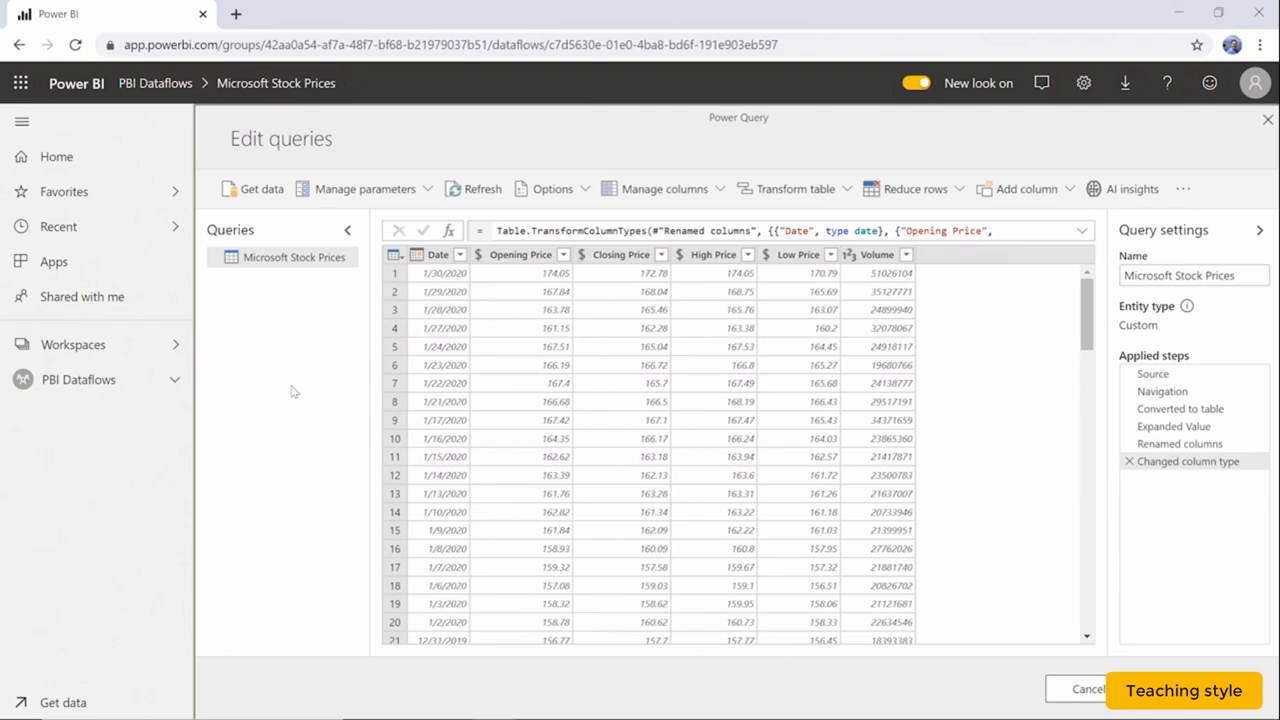
Open the Advanced editor for the Microsoft Stock Prices query to review its M code.
right_click(328, 258)
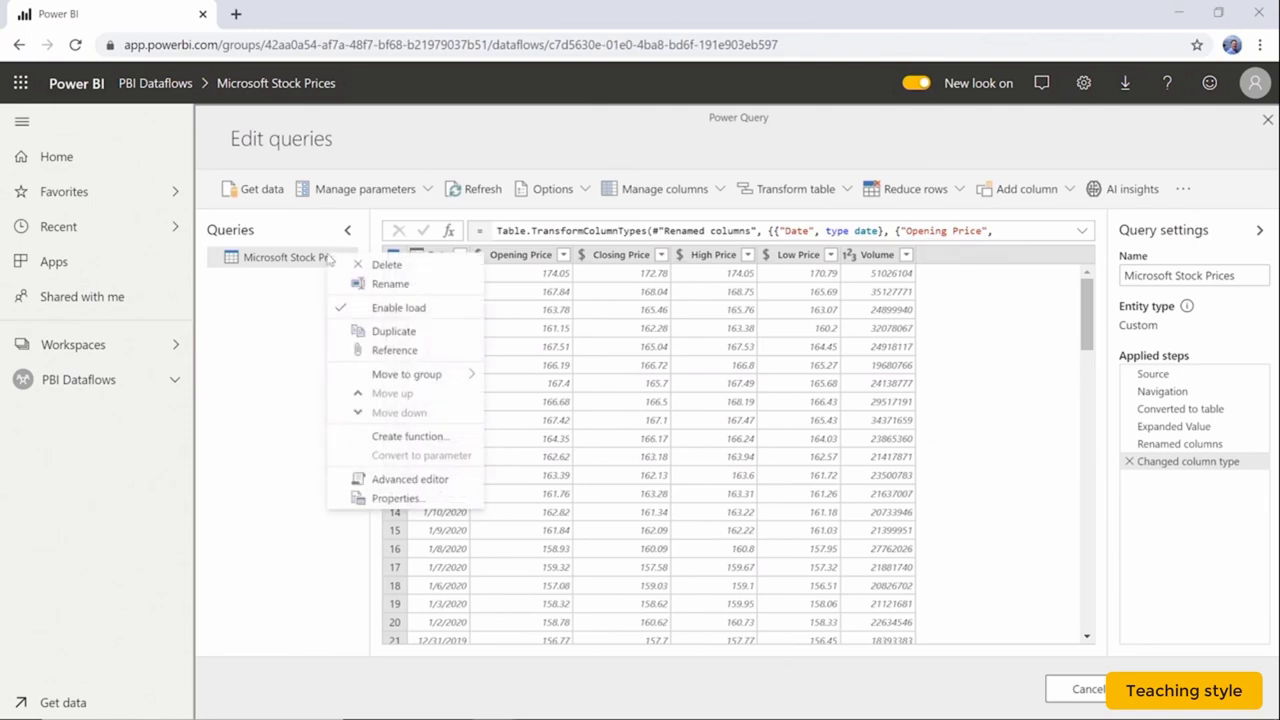
left_click(422, 482)
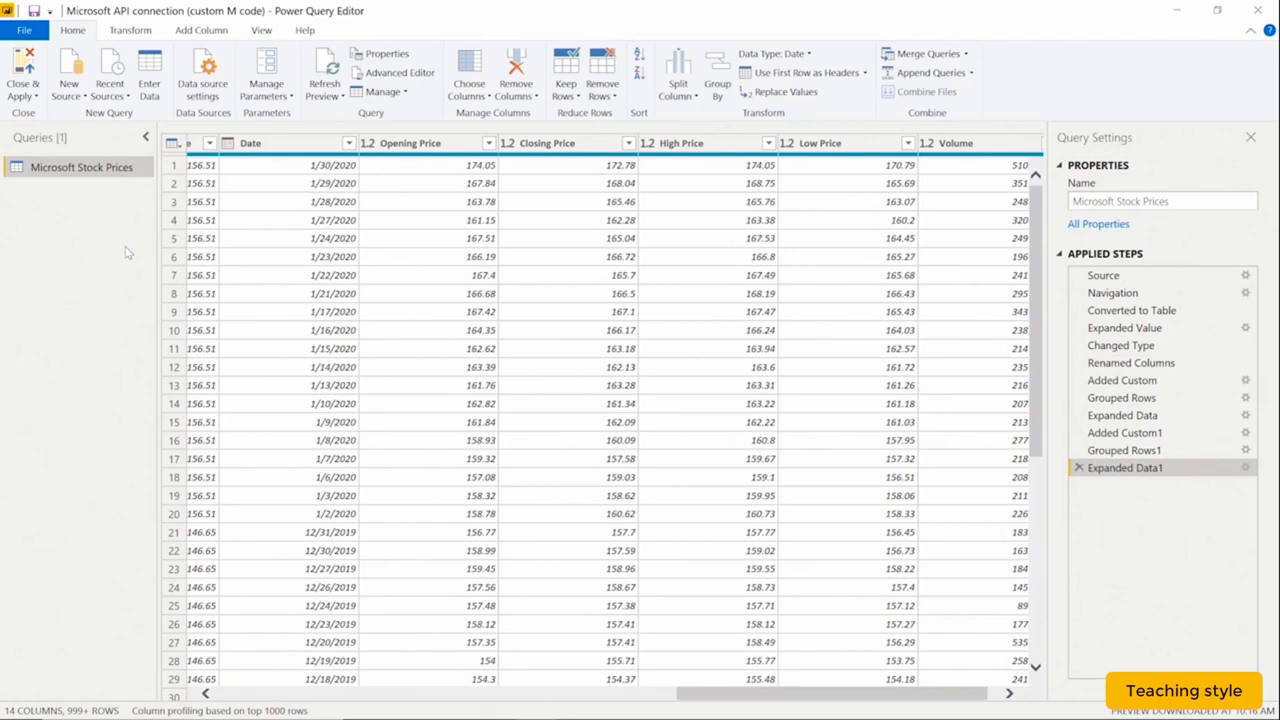
Open the Desktop query's Advanced Editor and select all of its M code for copying.
left_click(392, 76)
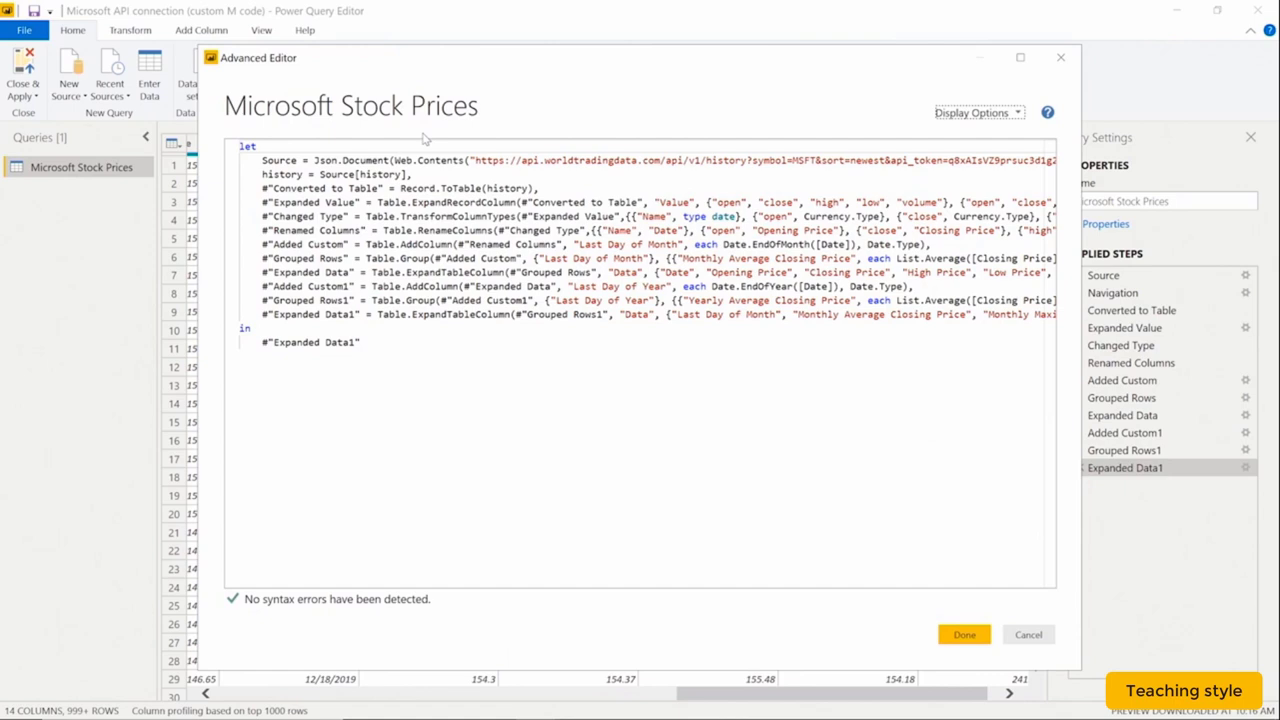
left_click(436, 341)
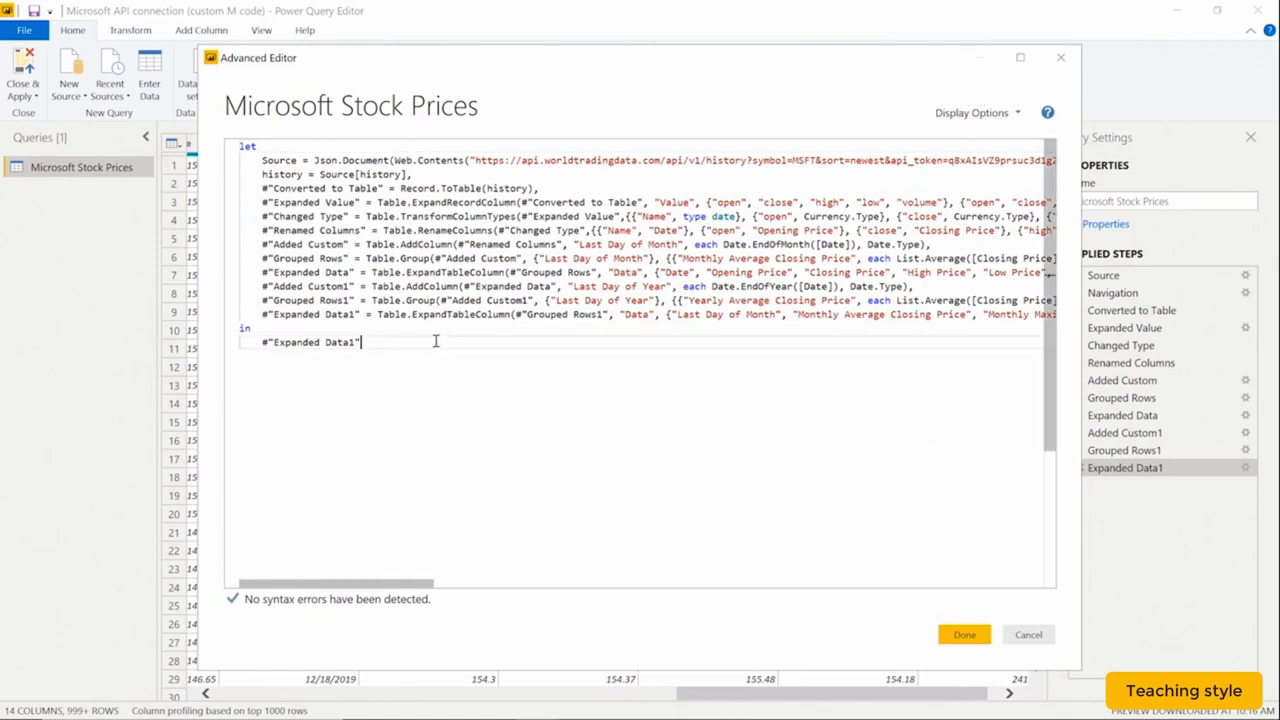
key("ctrl+a")
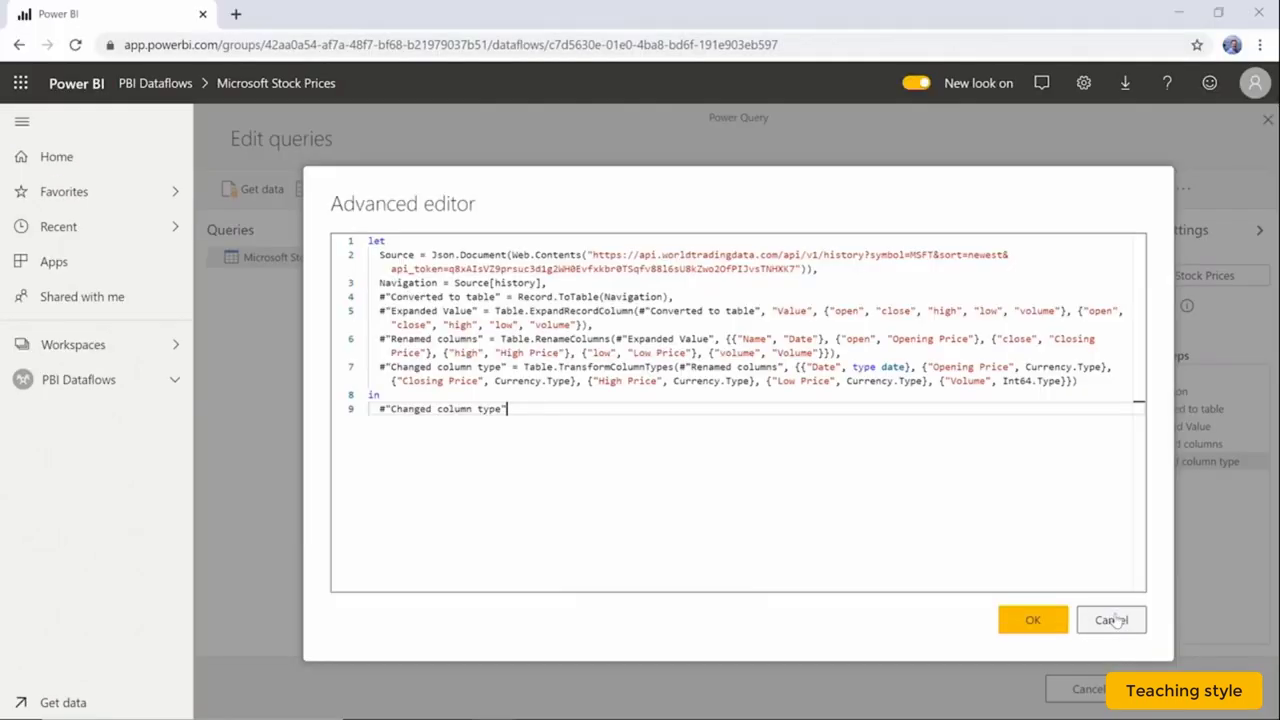
Close the Microsoft Stock Prices editors and dataflow without saving, then open Testing Tables.
left_click(1111, 620)
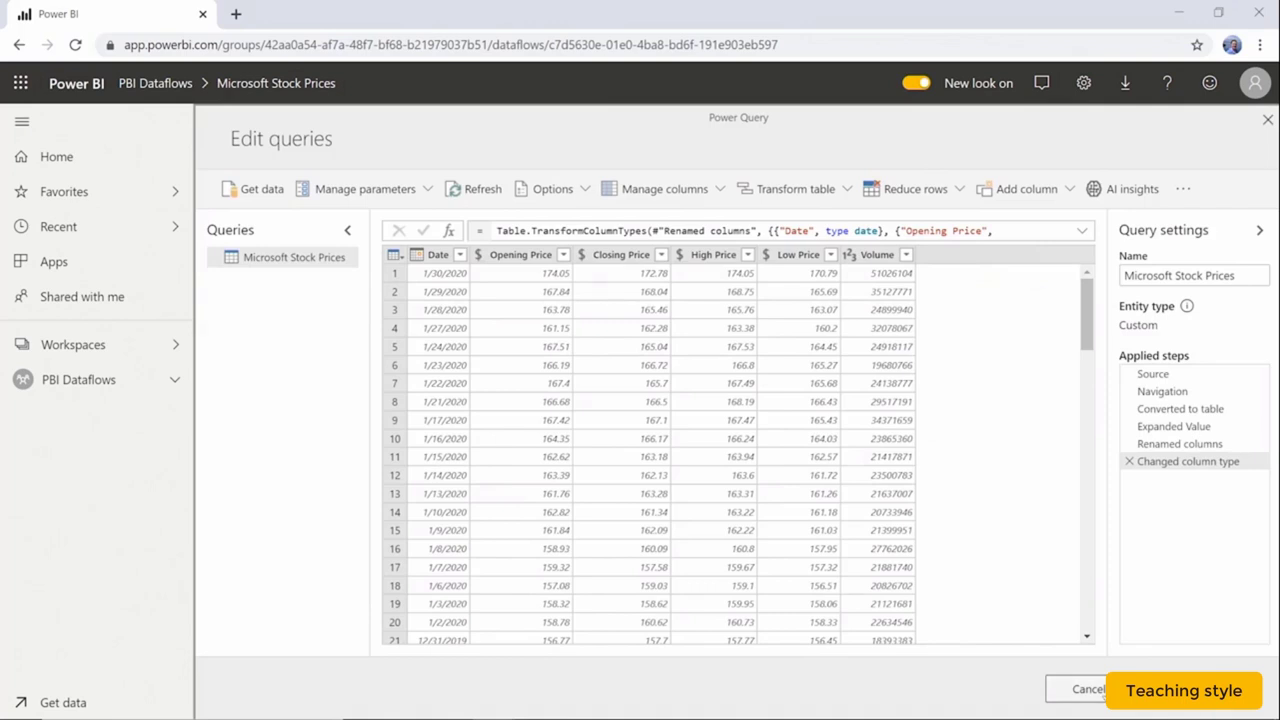
left_click(1085, 689)
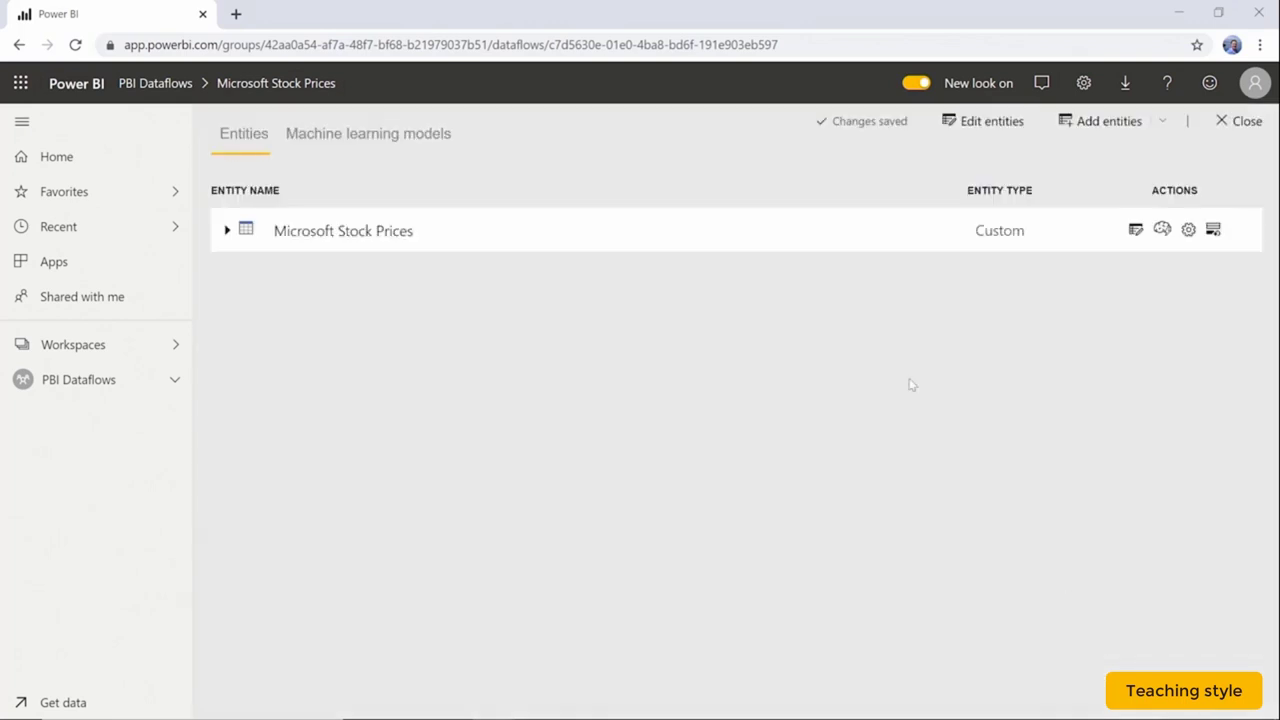
left_click(1222, 121)
left_click(312, 354)
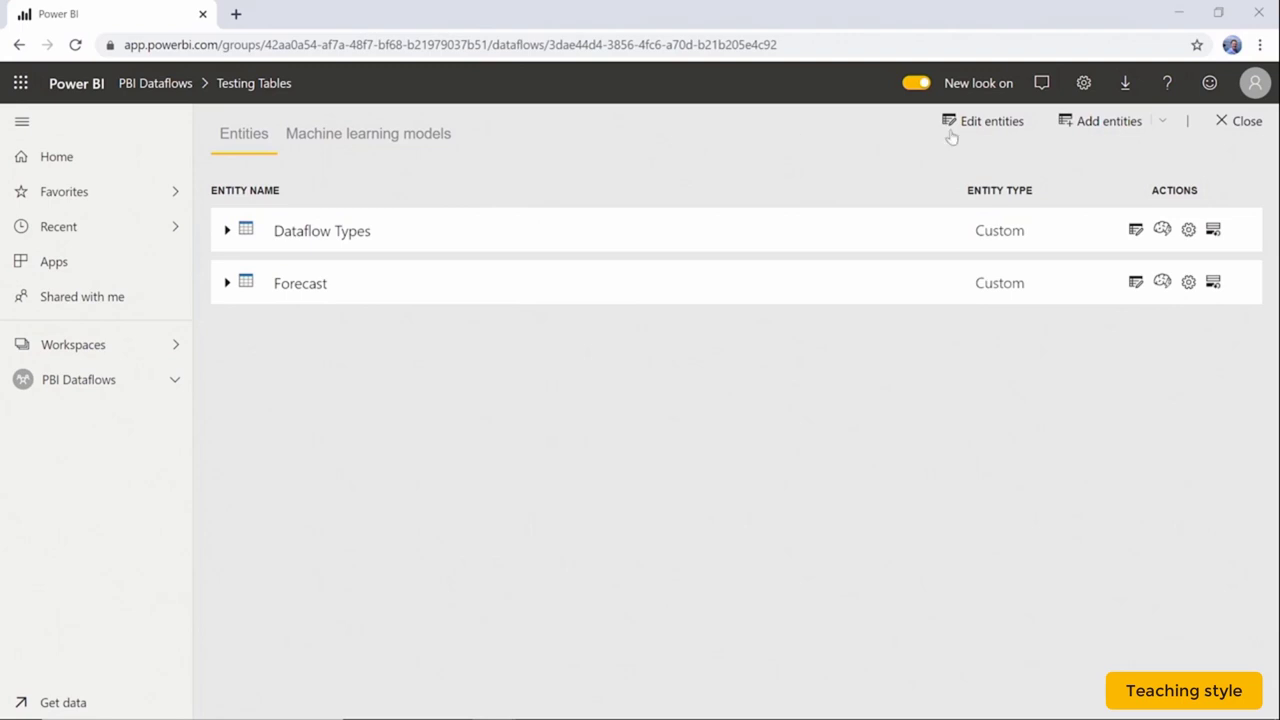
Add a blank query to Testing Tables and replace its default text with the copied stock-price M code.
left_click(1098, 124)
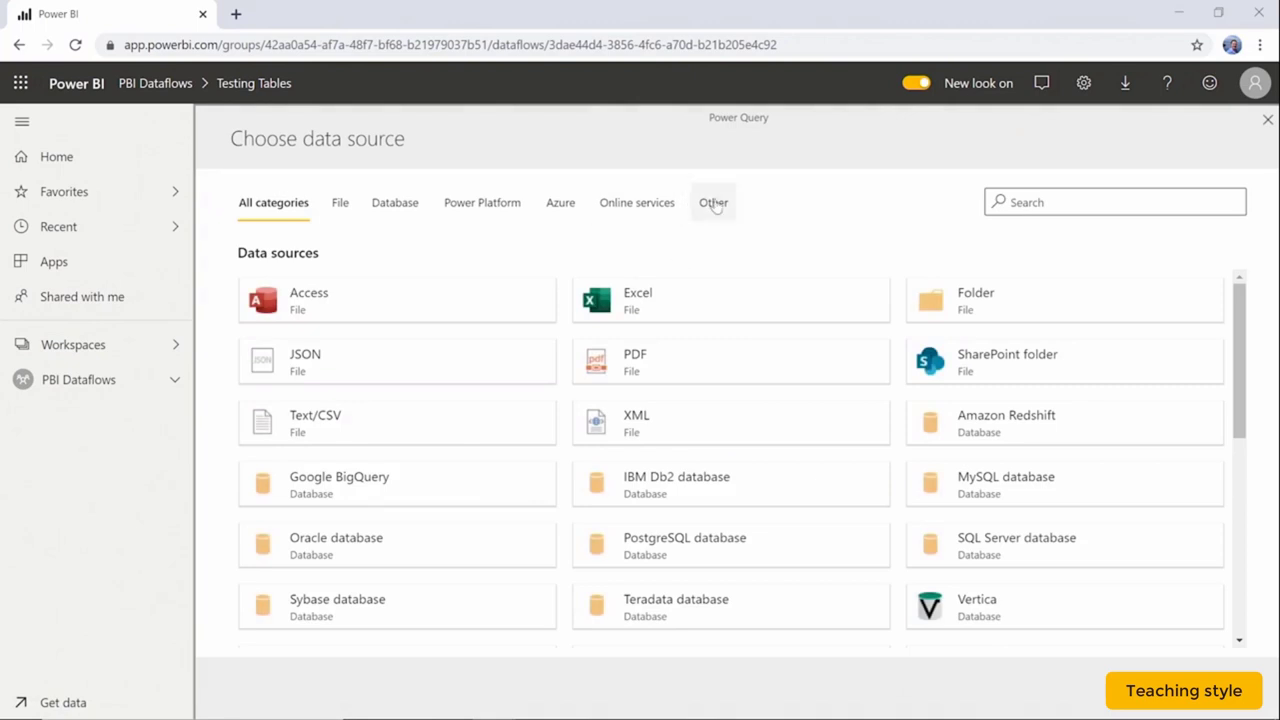
left_click(714, 203)
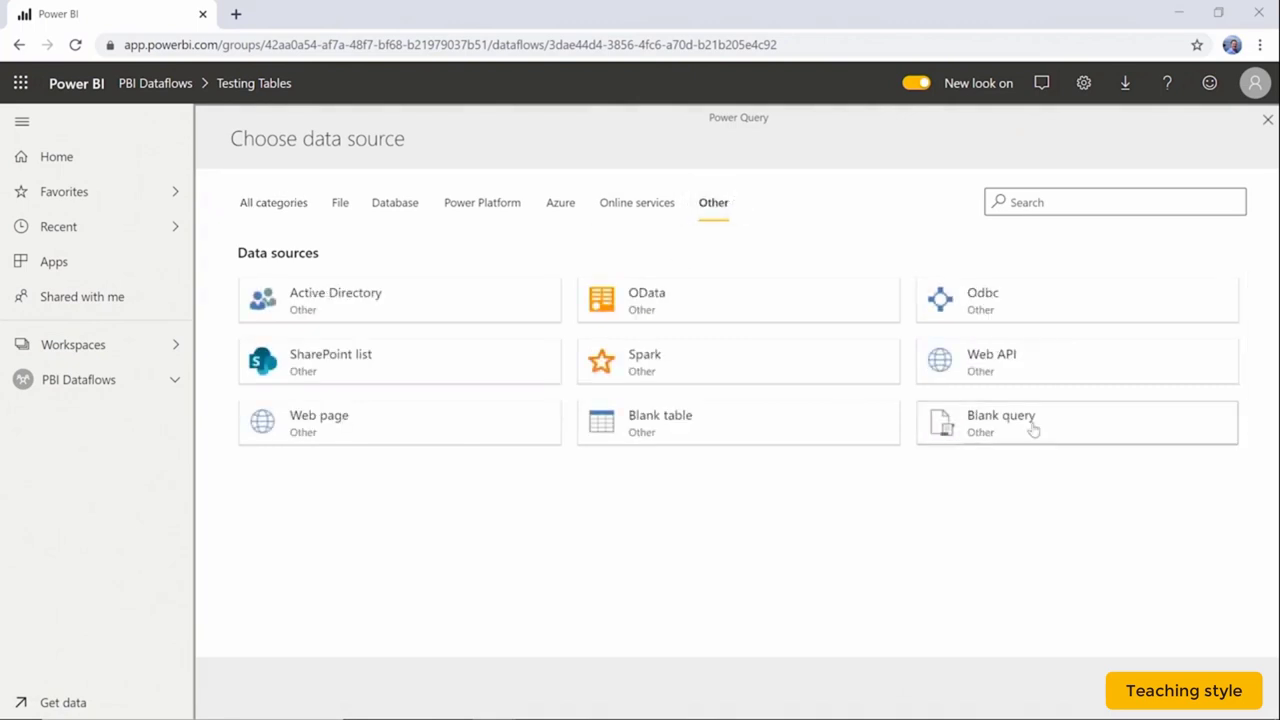
left_click(1033, 428)
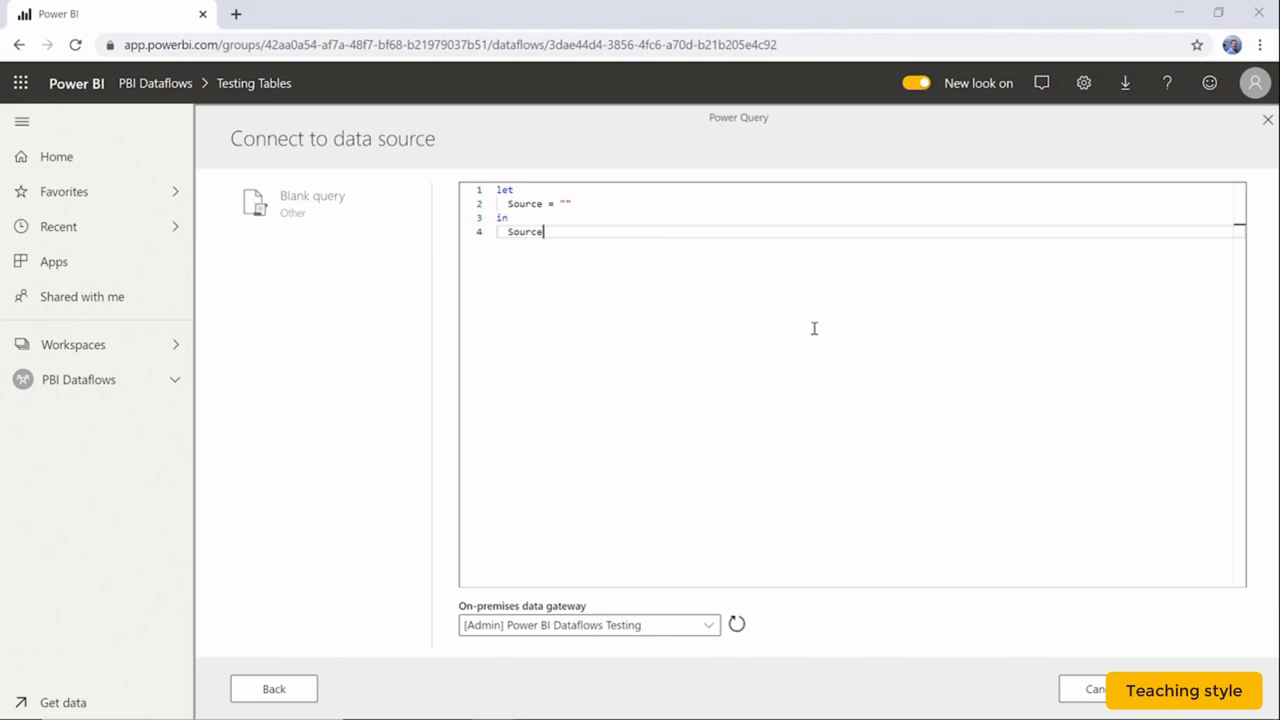
left_click_drag(554, 226, 497, 189)
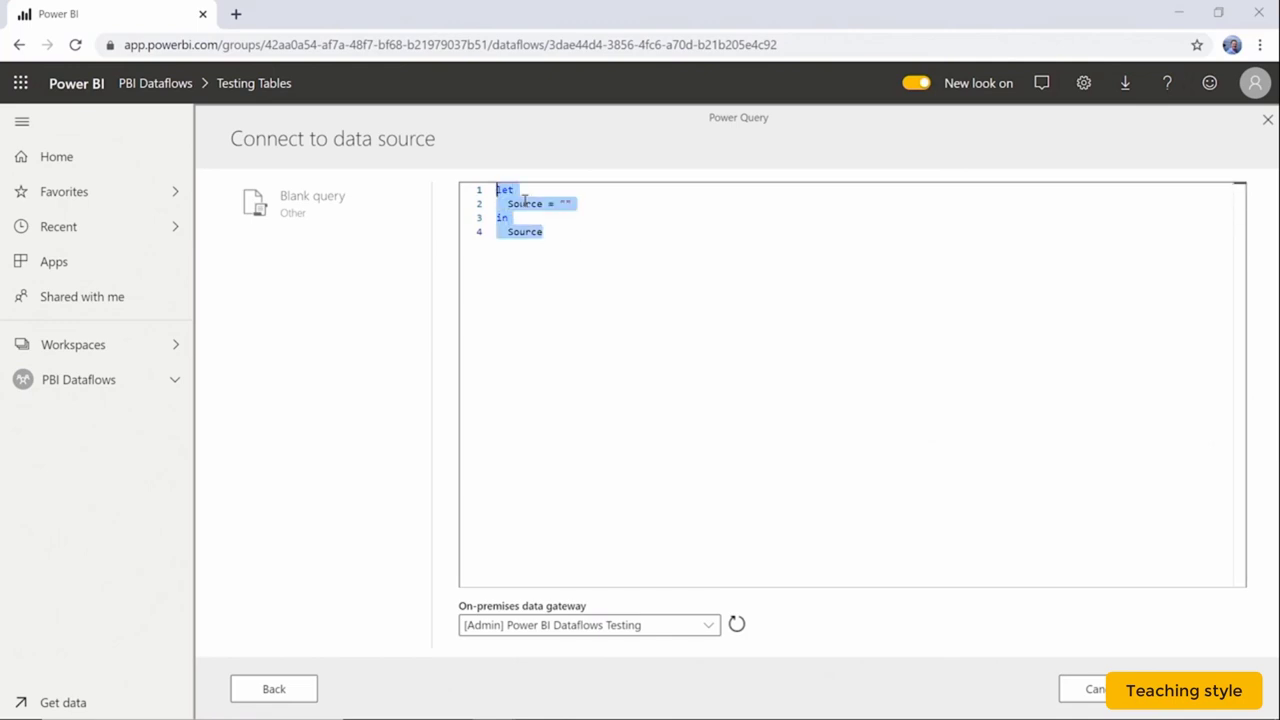
key("ctrl+v")
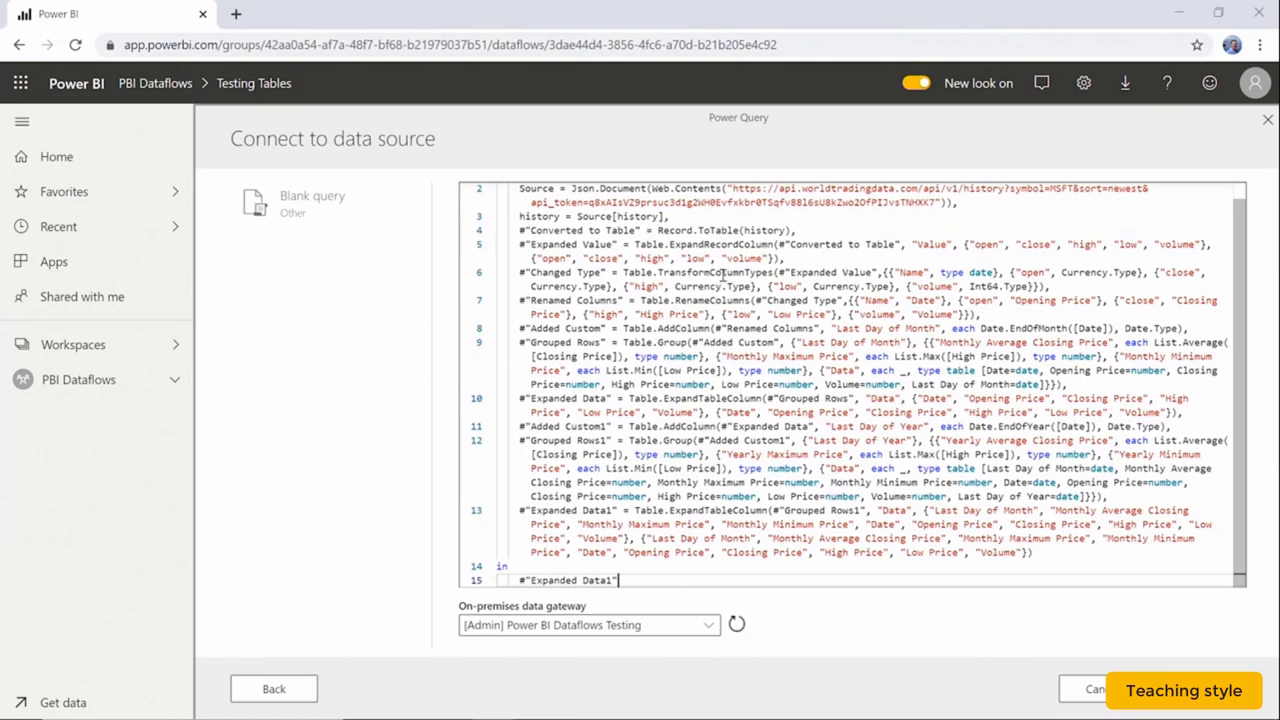
left_click(807, 259)
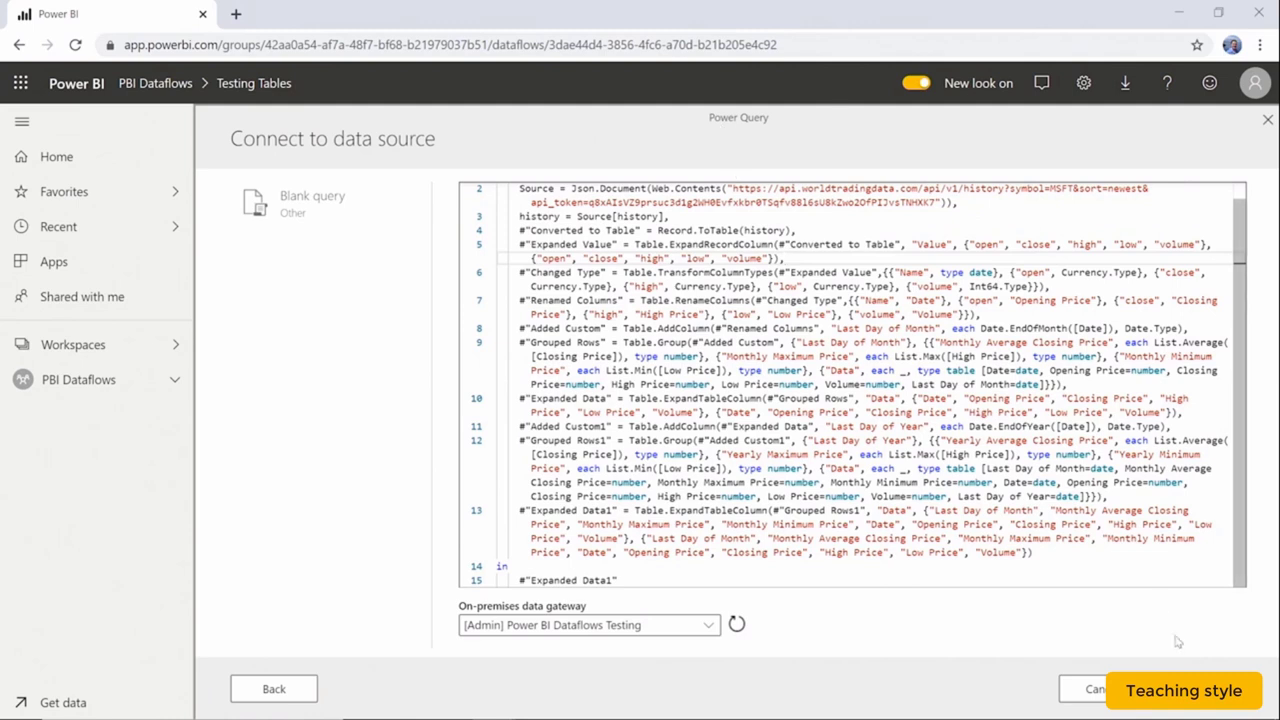
left_click(1203, 689)
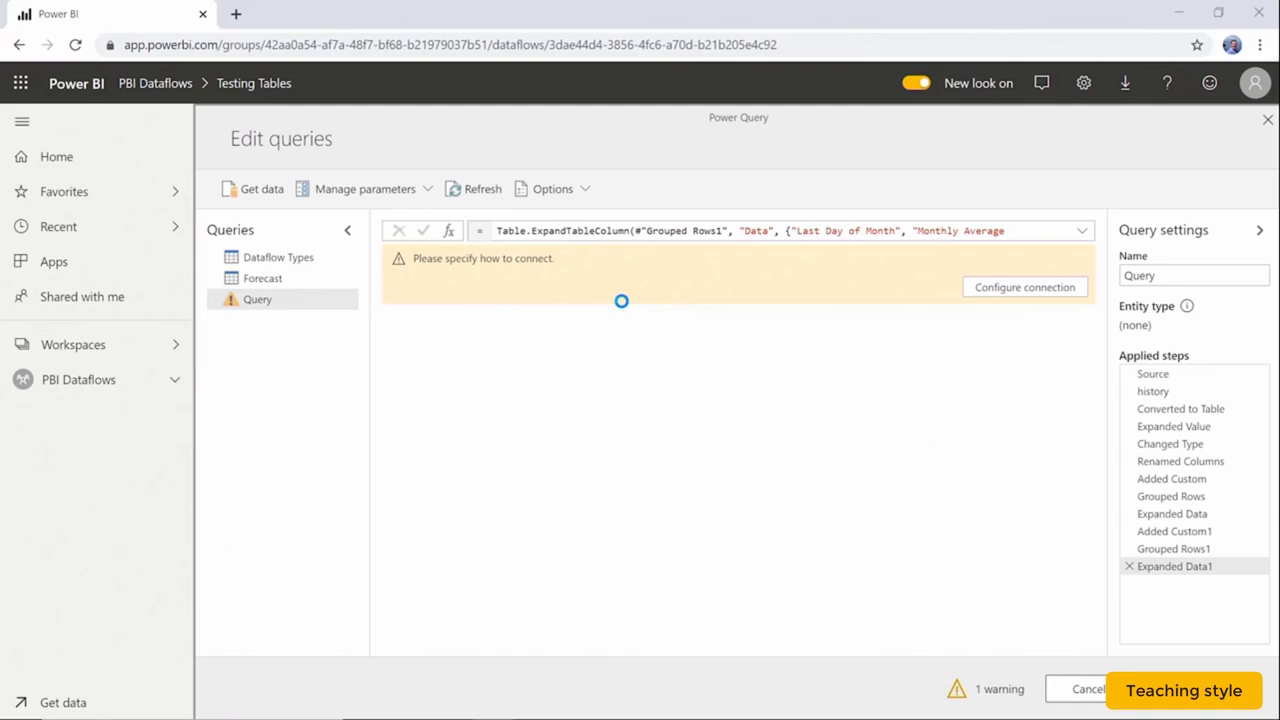
Configure the query's web connection with Basic authentication, entering the account username and password.
left_click(1017, 288)
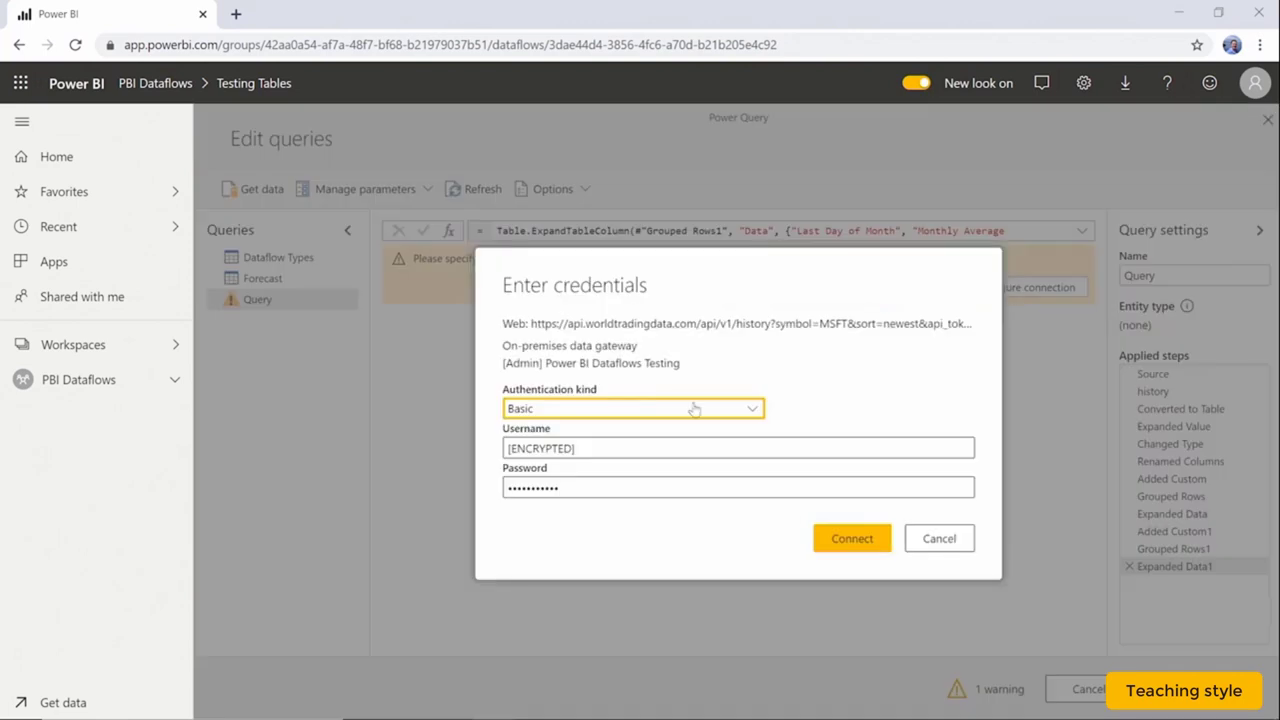
left_click(621, 409)
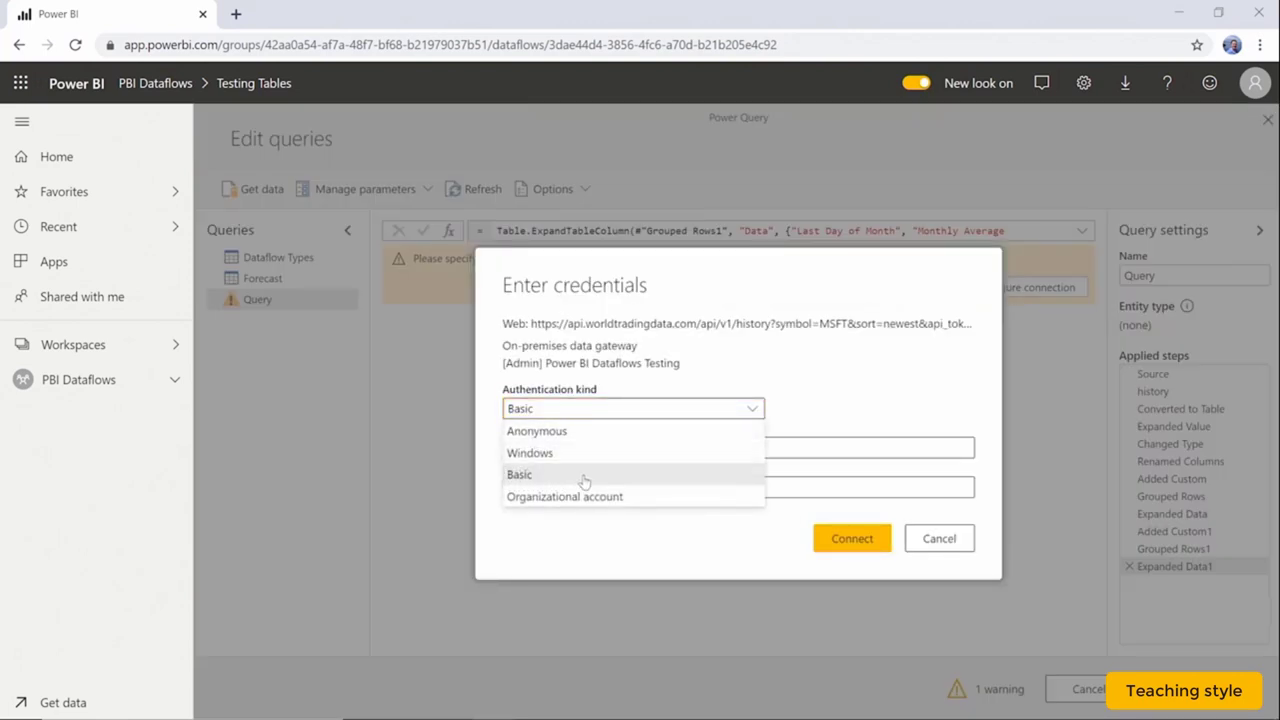
left_click(582, 474)
left_click(610, 442)
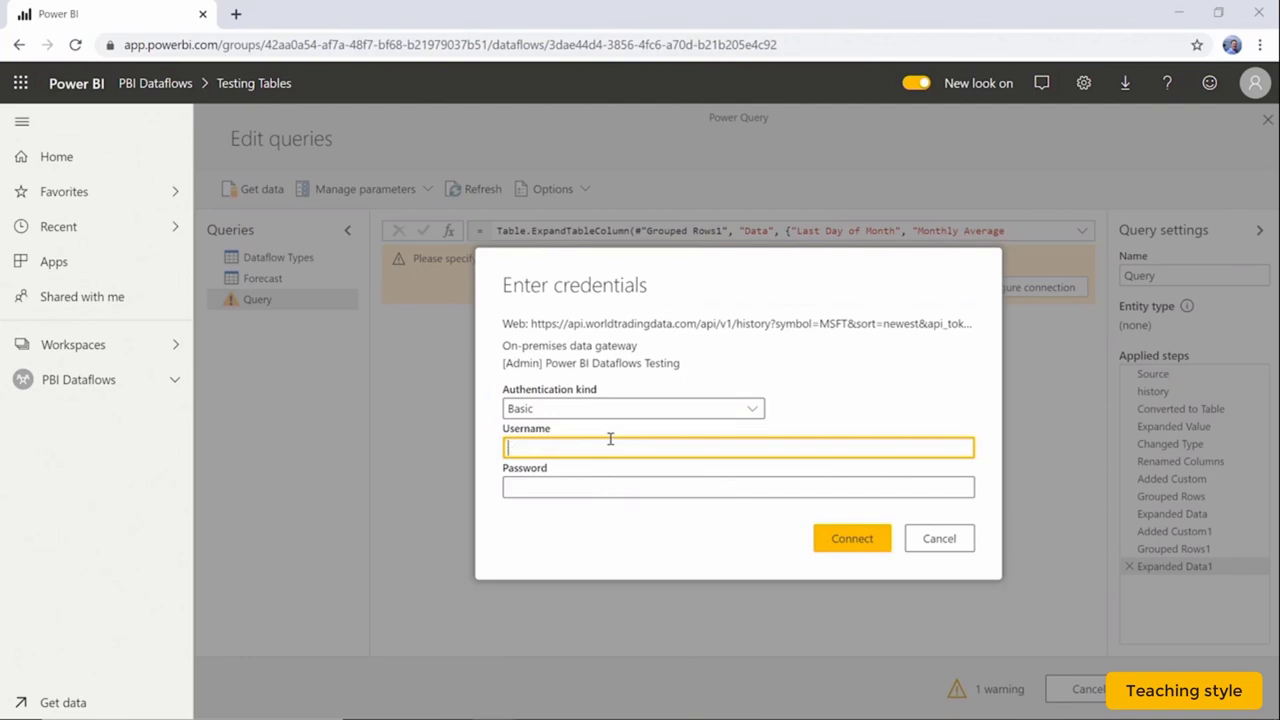
left_click(730, 487)
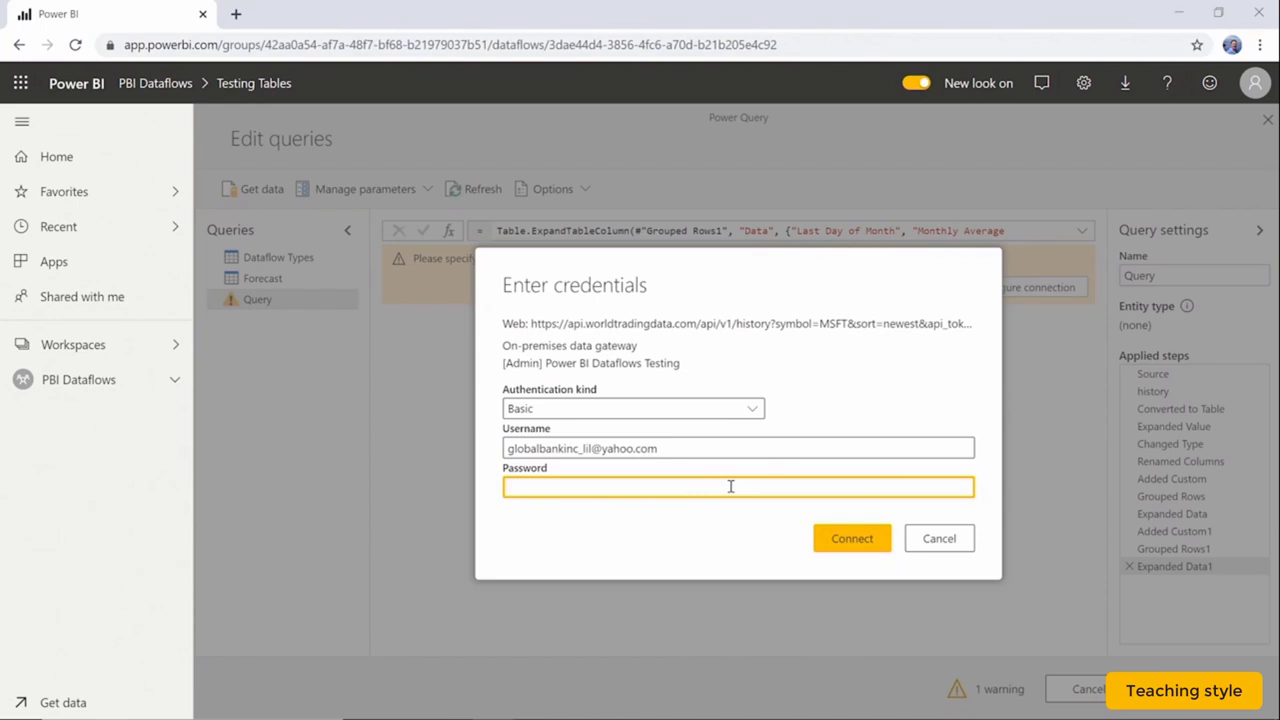
type("********")
left_click(853, 540)
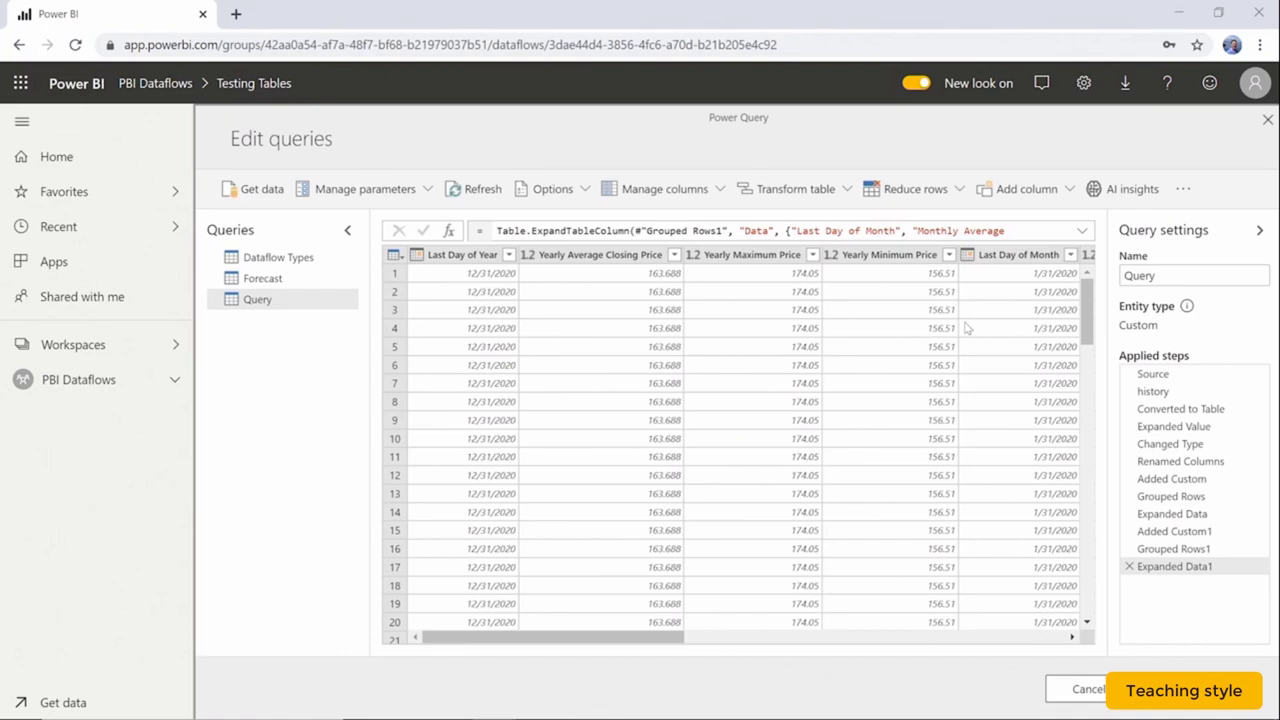
Rename the new query to 'MSFT Stock Trends' and save and close the dataflow.
left_click(1184, 275)
left_click_drag(1184, 275, 1120, 277)
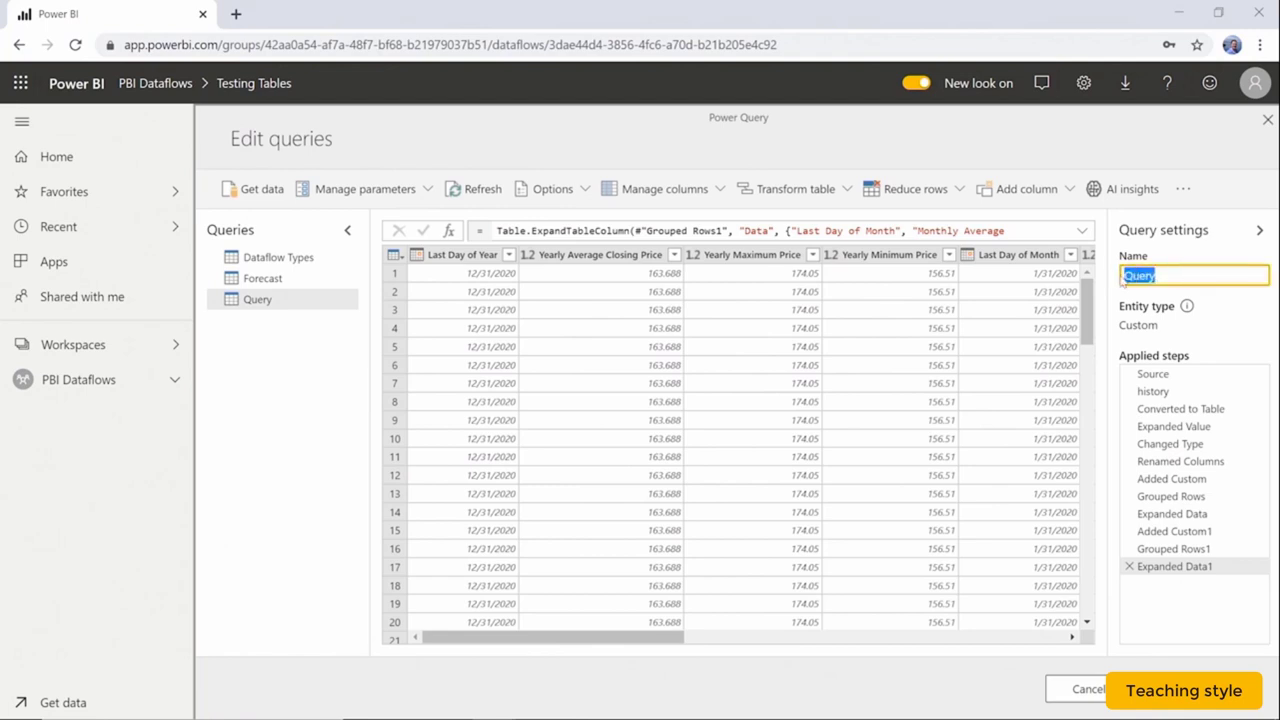
type("MSFT Stock T")
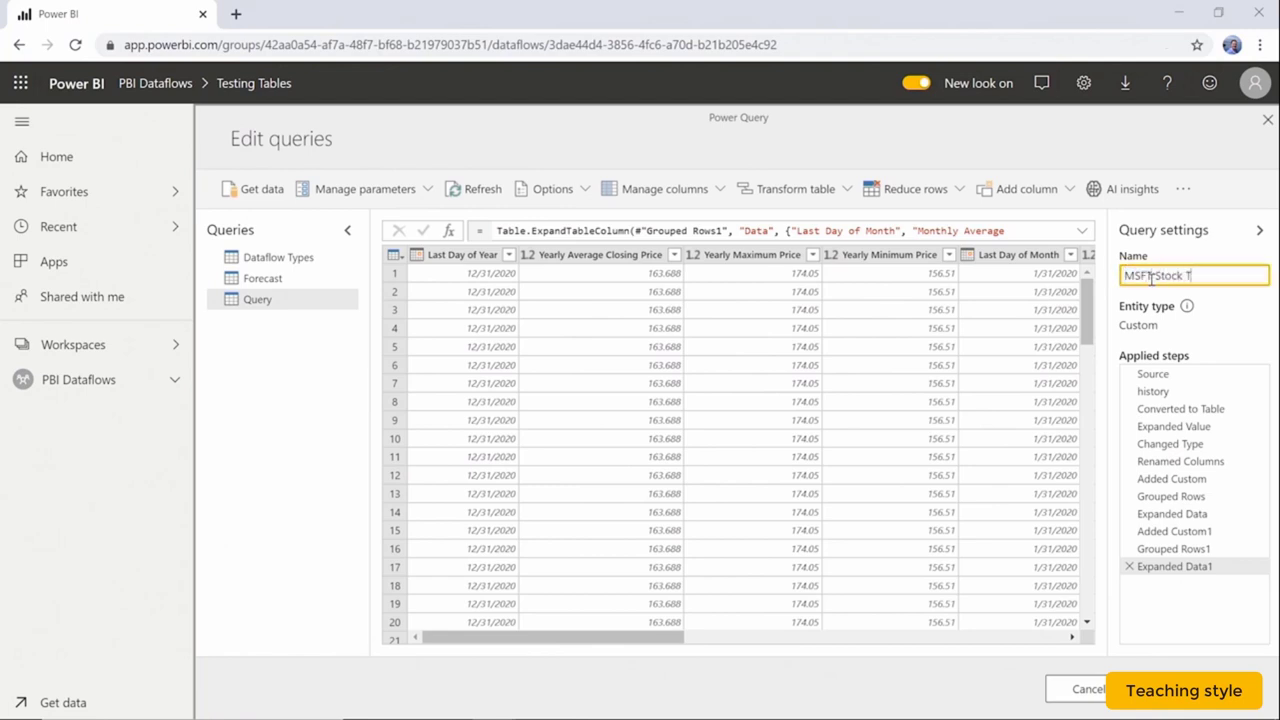
type("rends")
left_click(1268, 304)
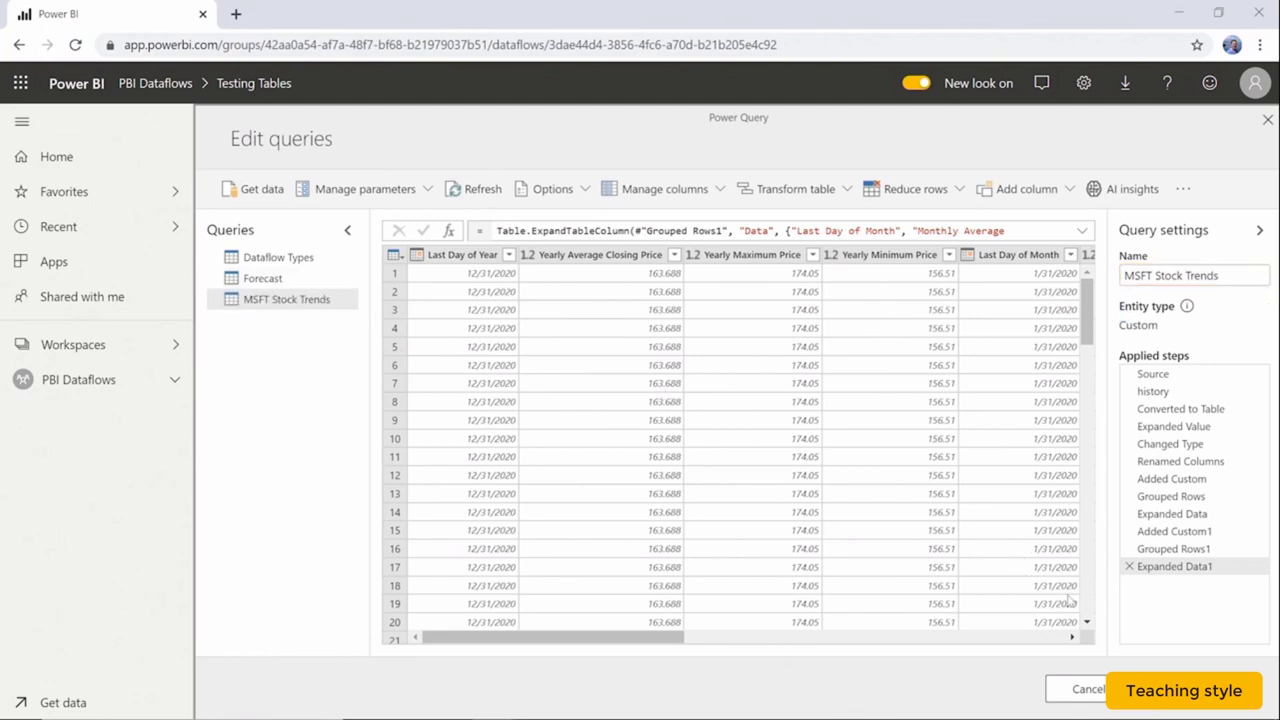
left_click(1202, 689)
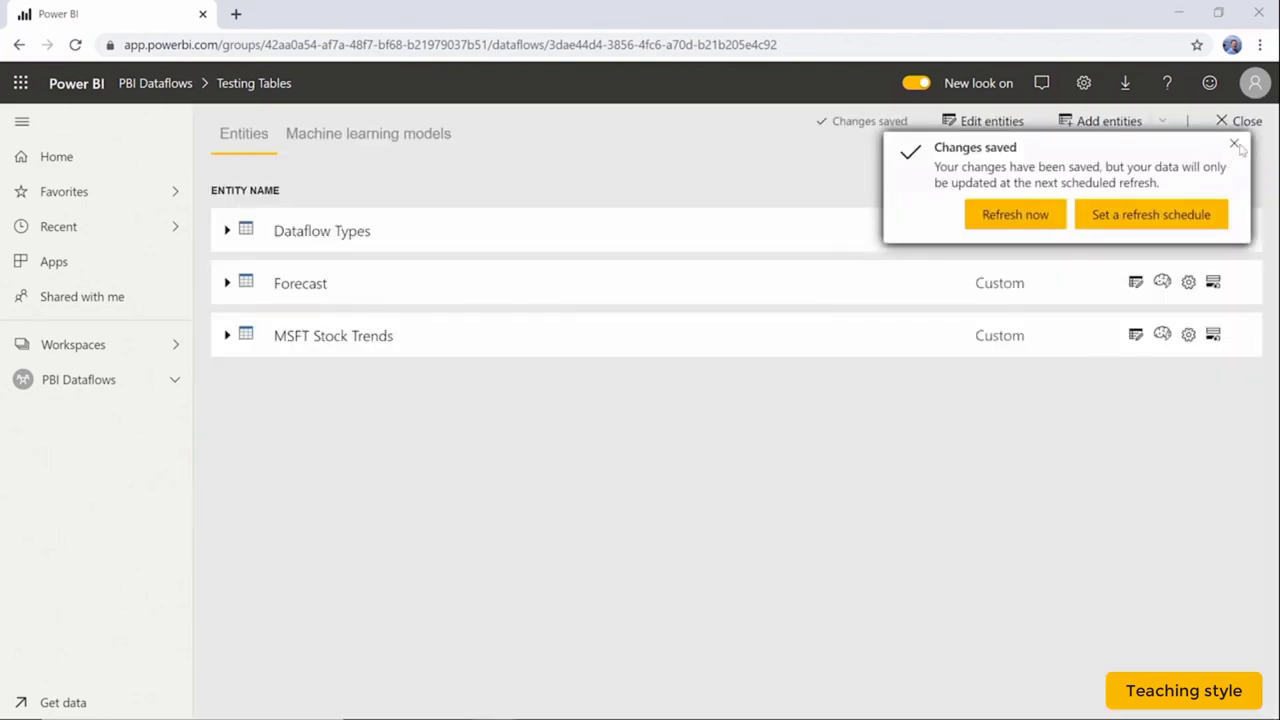
Dismiss the Changes saved notice and review the five Testing Tables entities.
left_click(1237, 147)
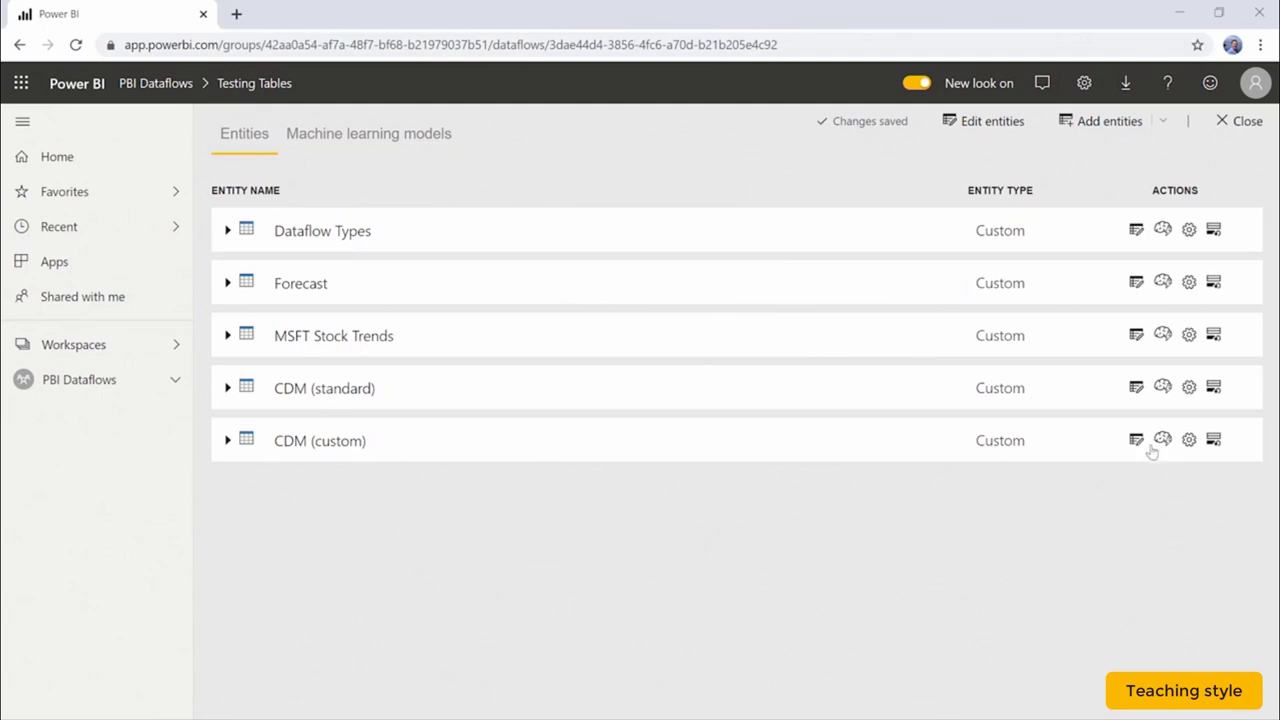
Open the CDM (standard) entity for editing and compare its preview with CDM (custom).
left_click(1137, 389)
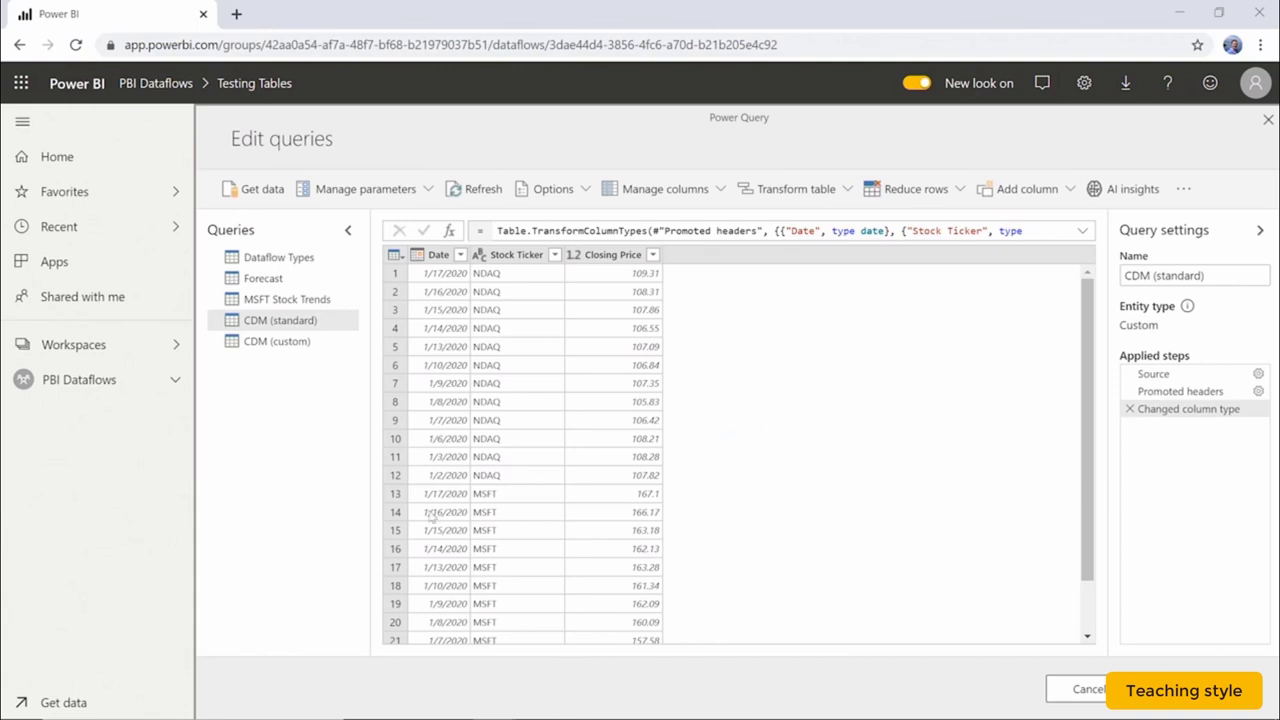
left_click(311, 344)
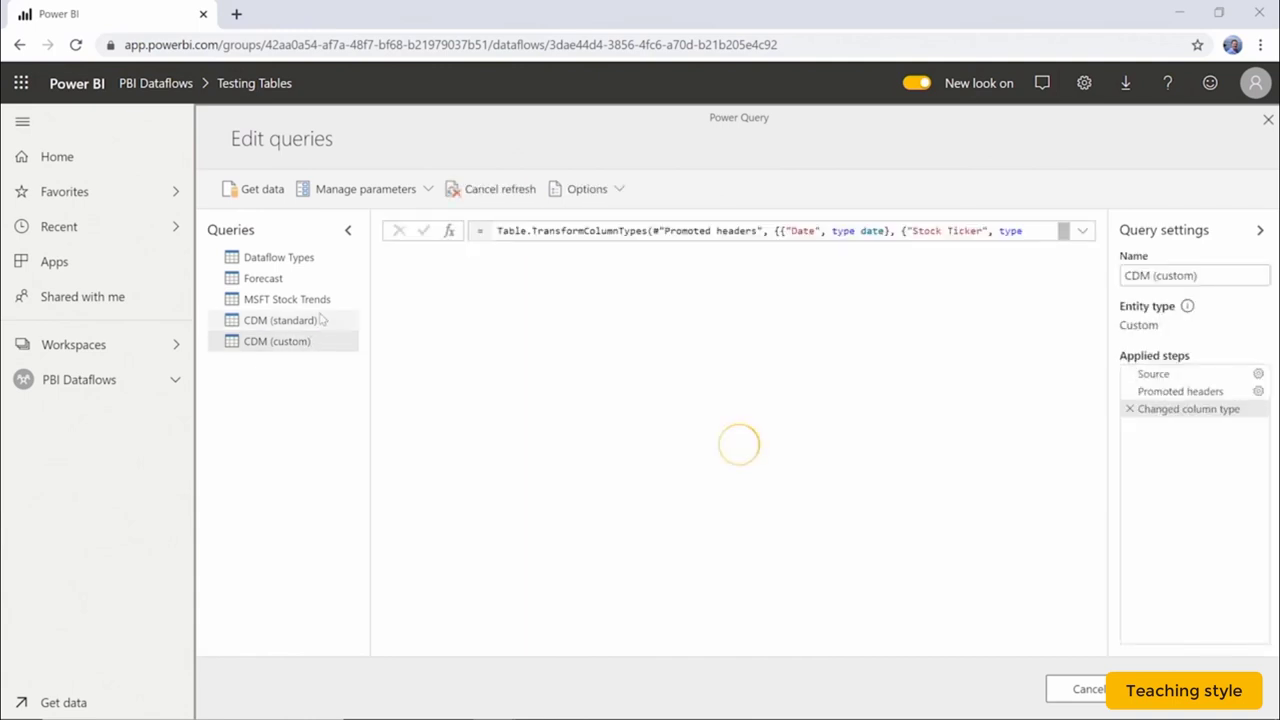
left_click(322, 320)
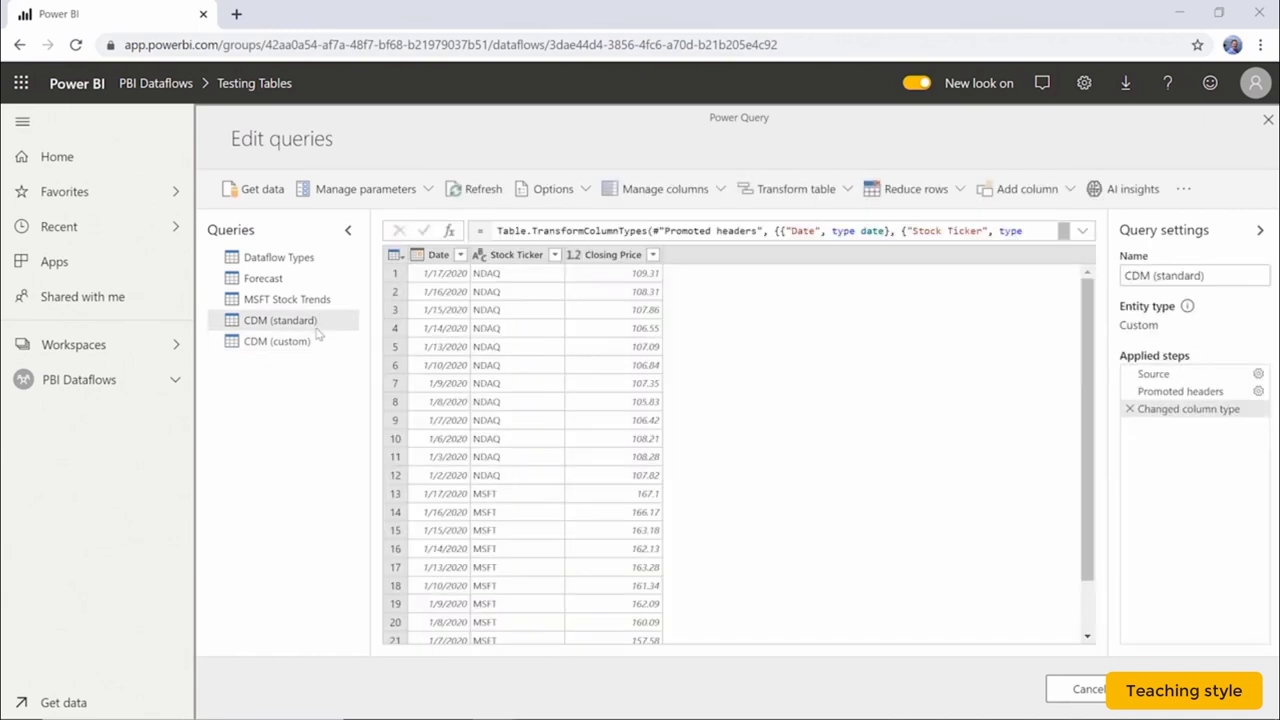
left_click(316, 342)
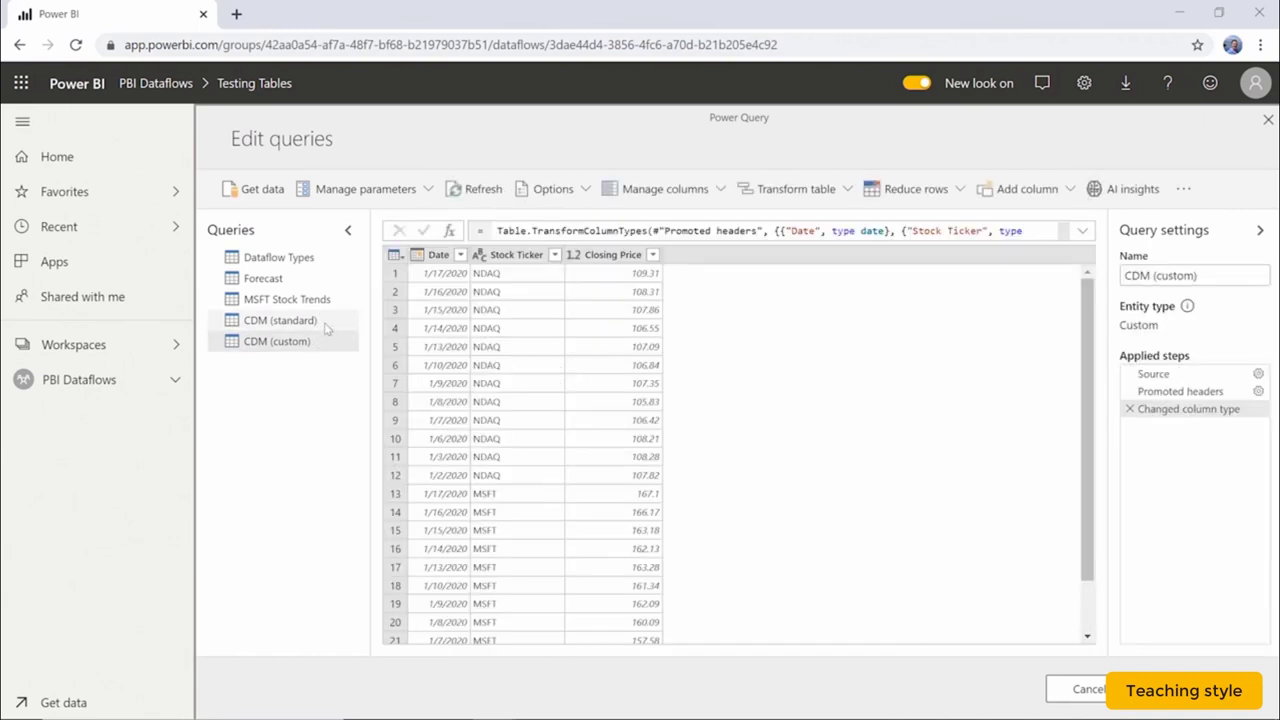
left_click(327, 324)
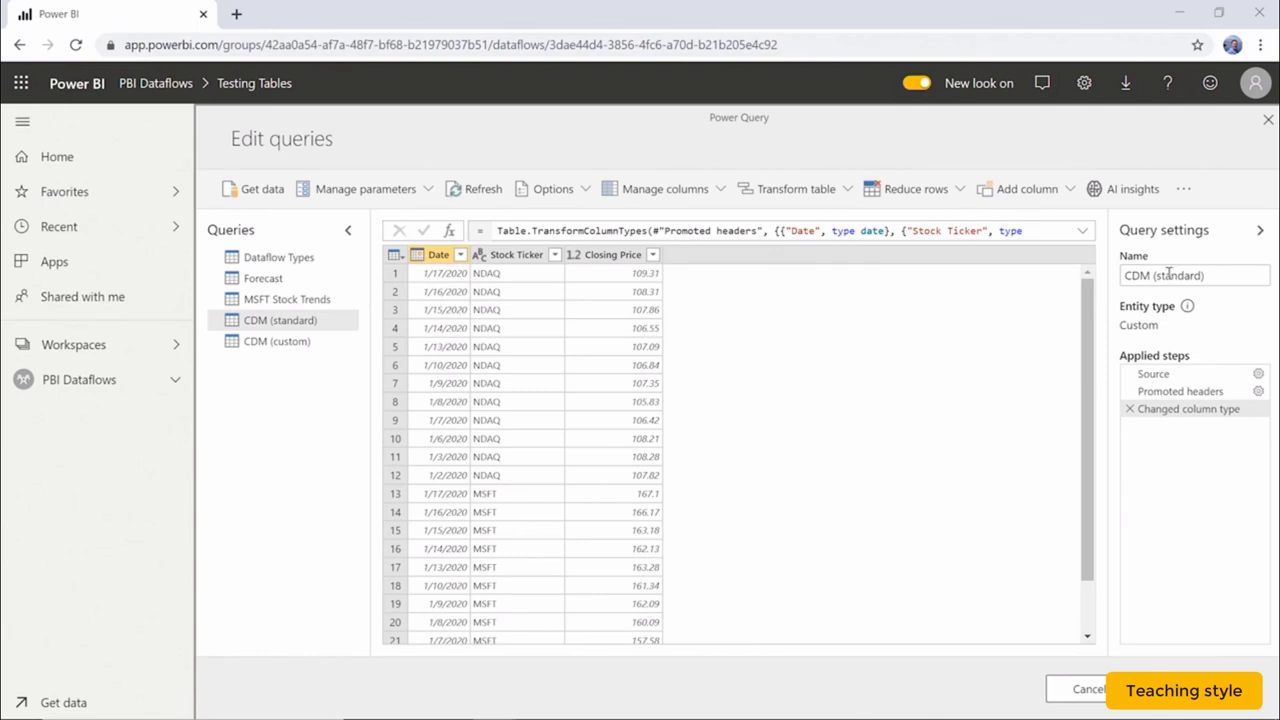
Choose Map to standard from the ribbon's overflow menu for the CDM (standard) query.
left_click(1183, 190)
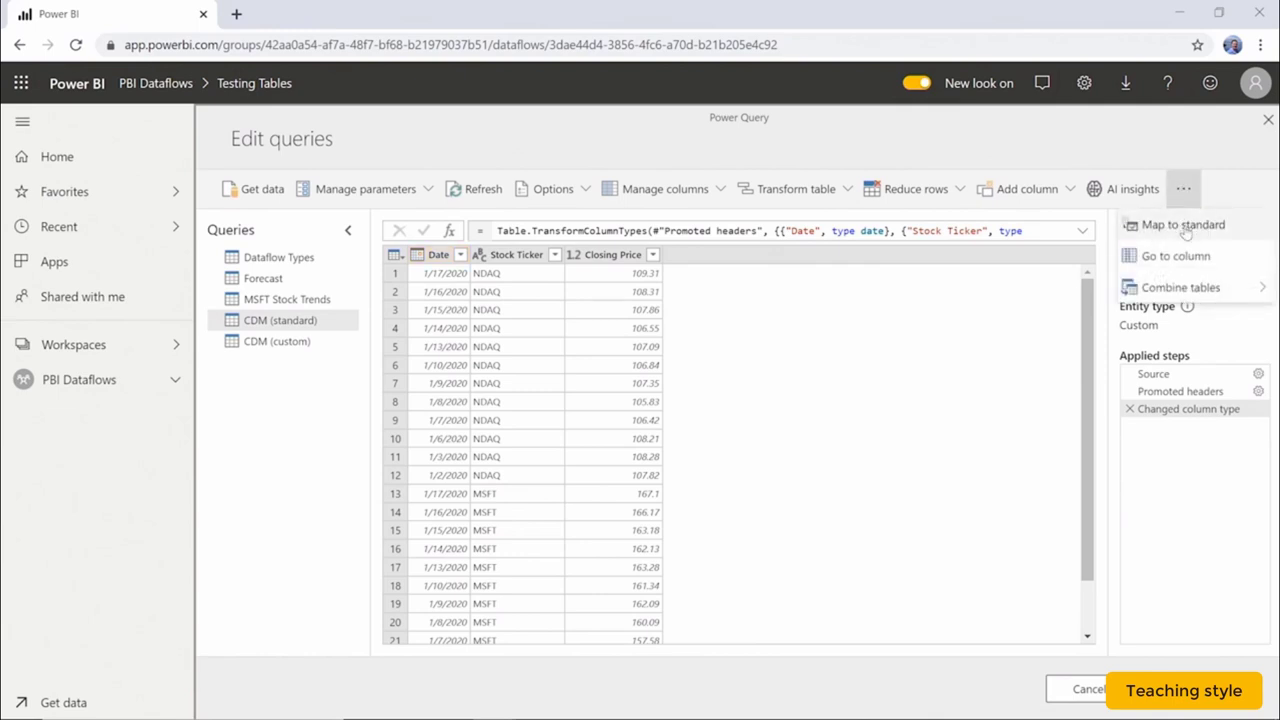
left_click(1183, 226)
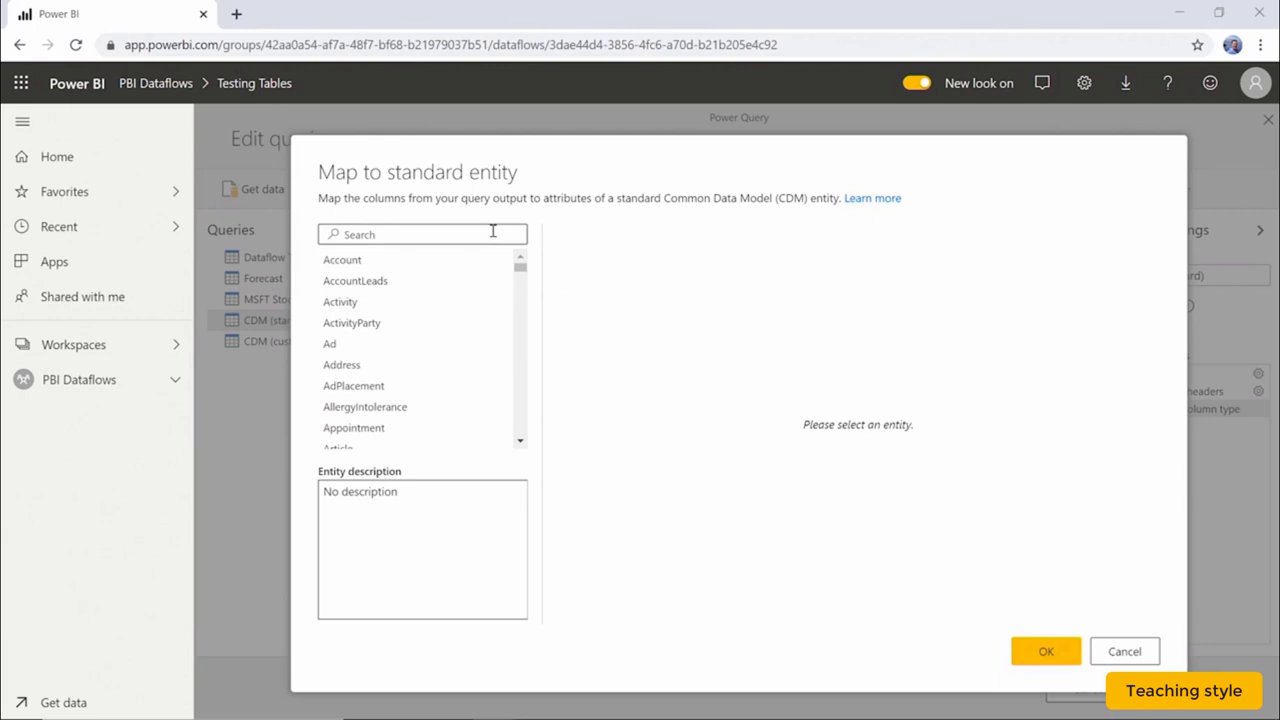
Search standard entities for 'price', pick PriceListItem, and scroll through its unmapped attributes.
left_click(490, 232)
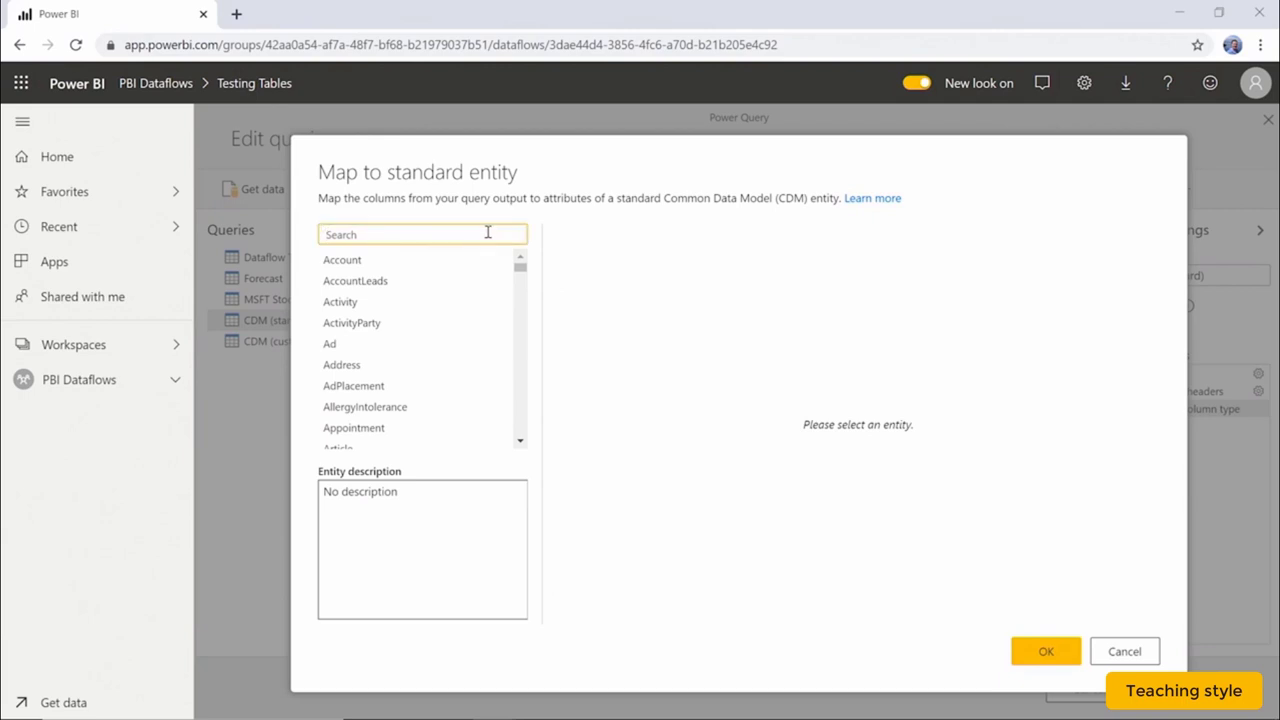
type("price")
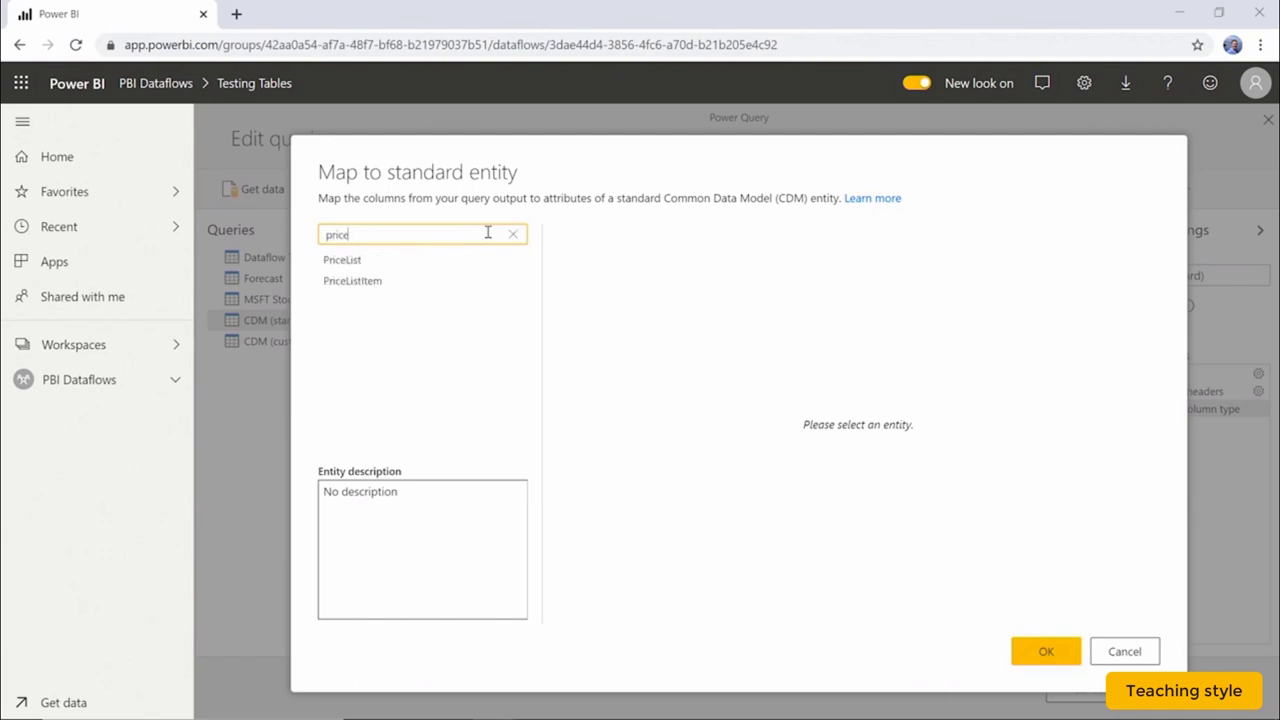
left_click(414, 284)
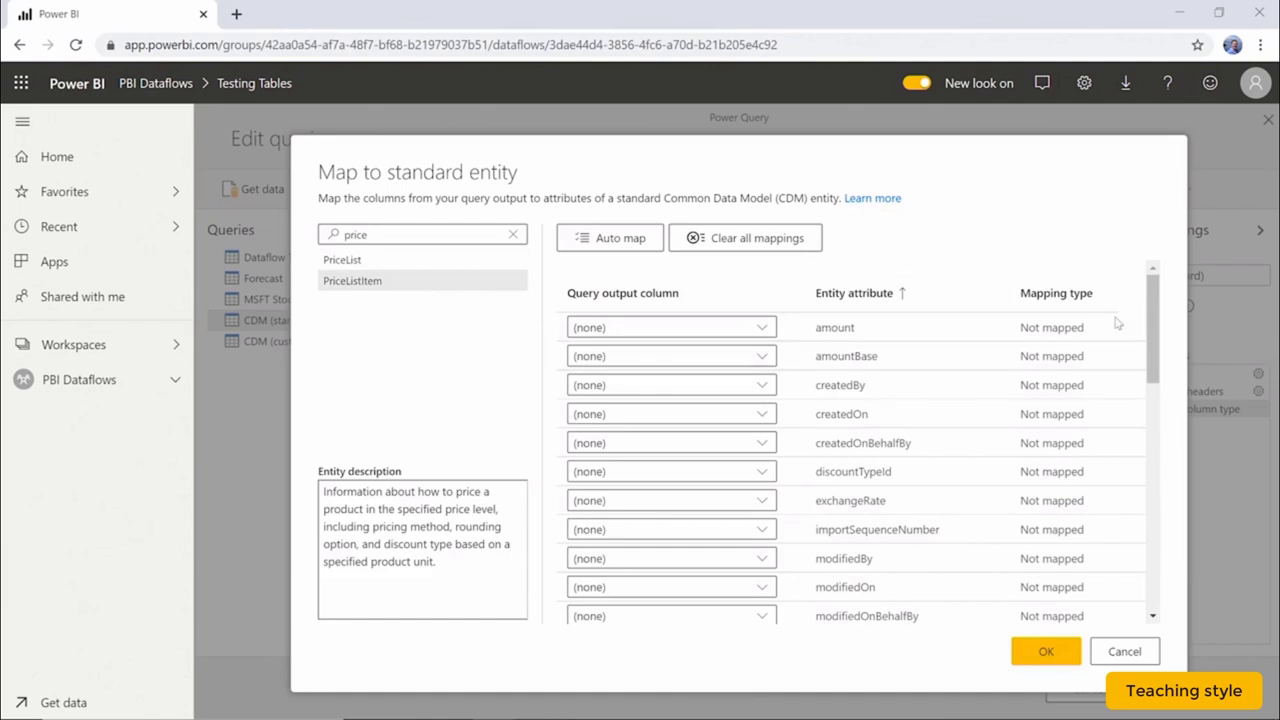
scroll(1155, 440, "down", 2)
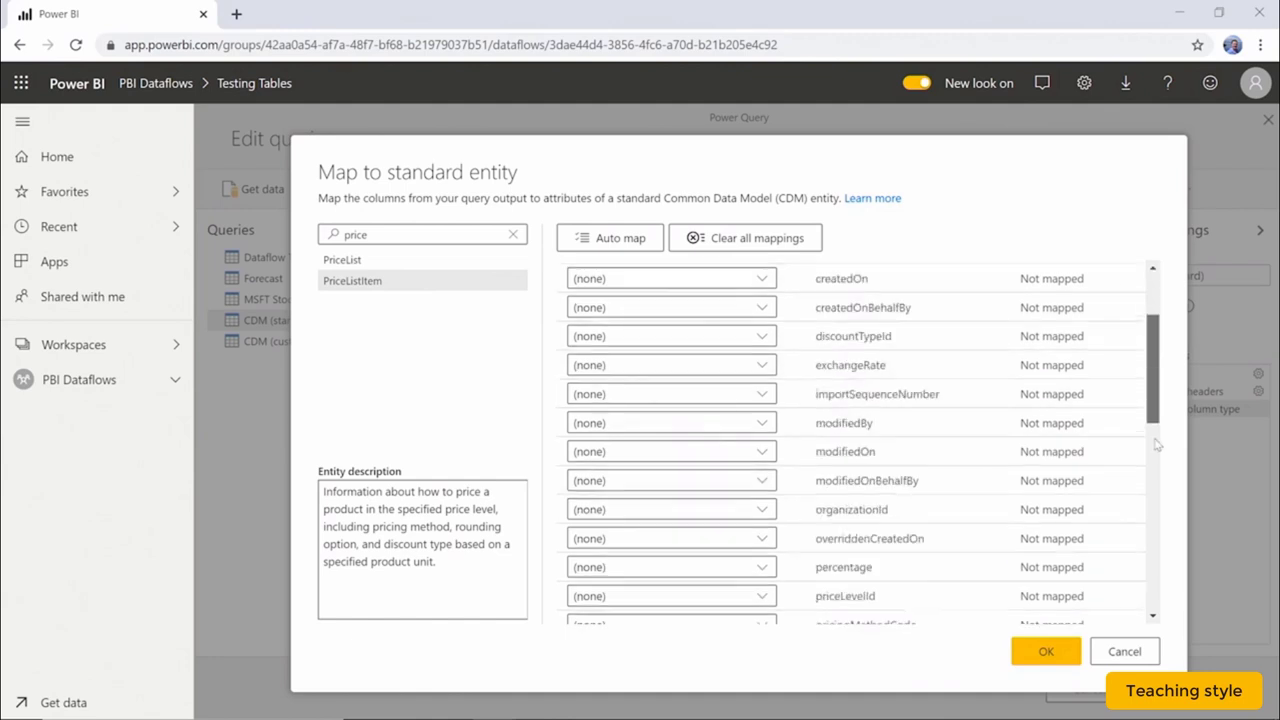
scroll(1157, 444, "down", 5)
scroll(1155, 467, "down", 1)
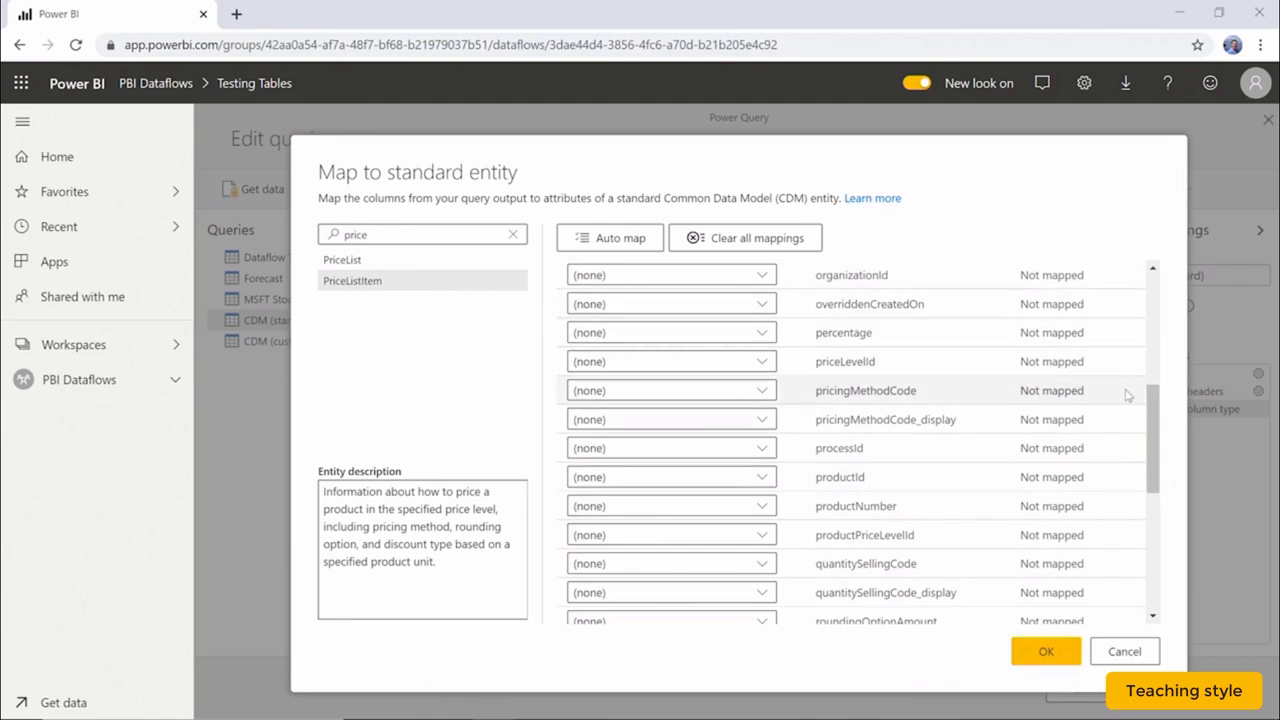
left_click_drag(1152, 395, 1149, 255)
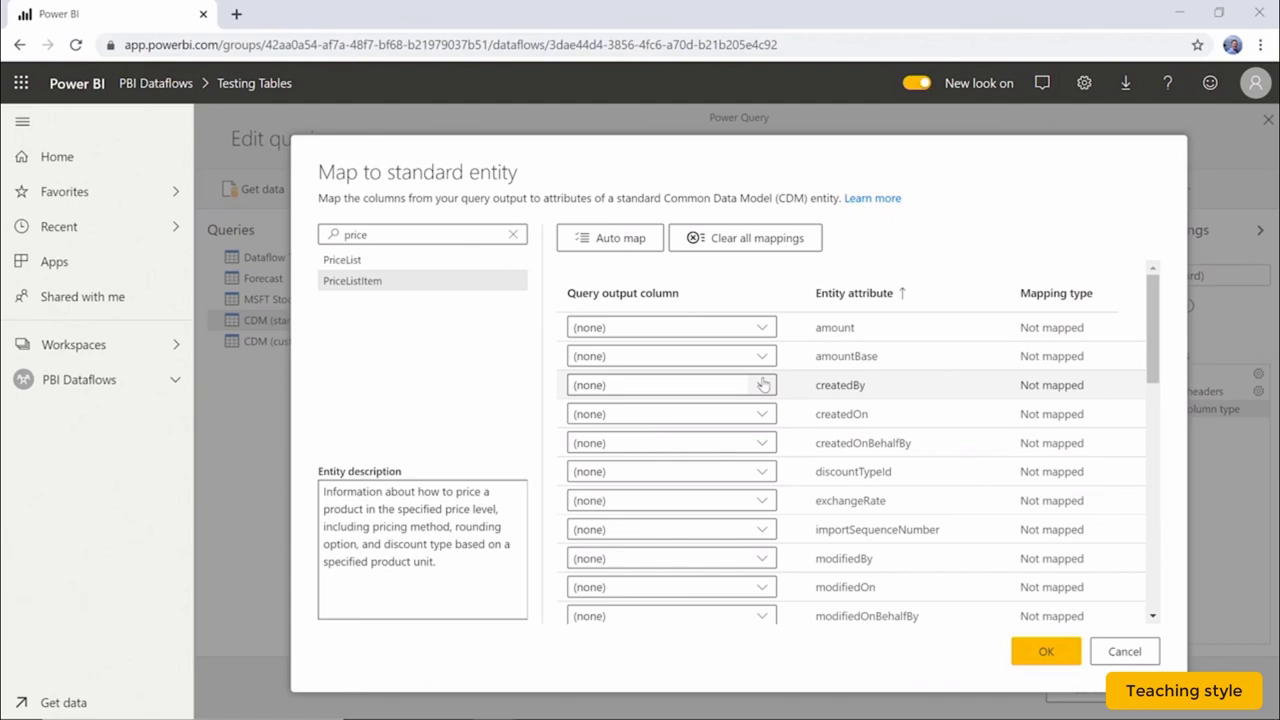
Map Date to createdOn, Closing Price to amount and Stock Ticker to productId, then apply the mapping.
left_click(760, 414)
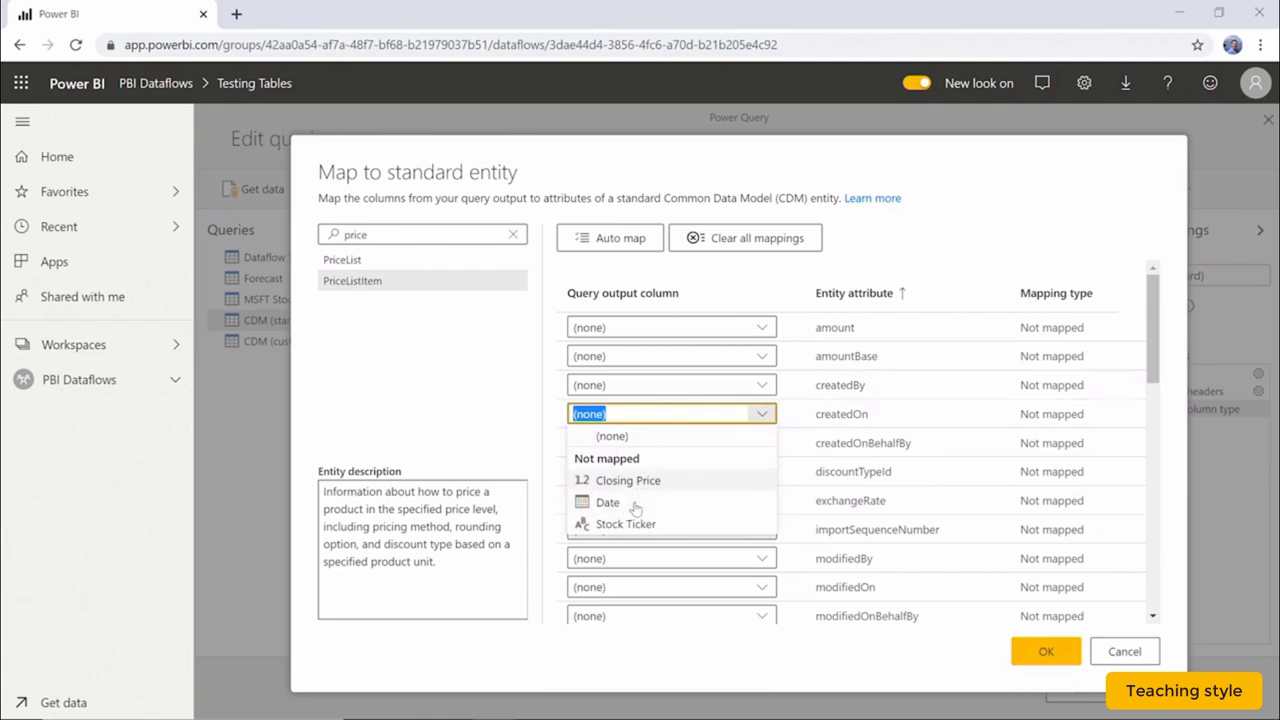
left_click(655, 502)
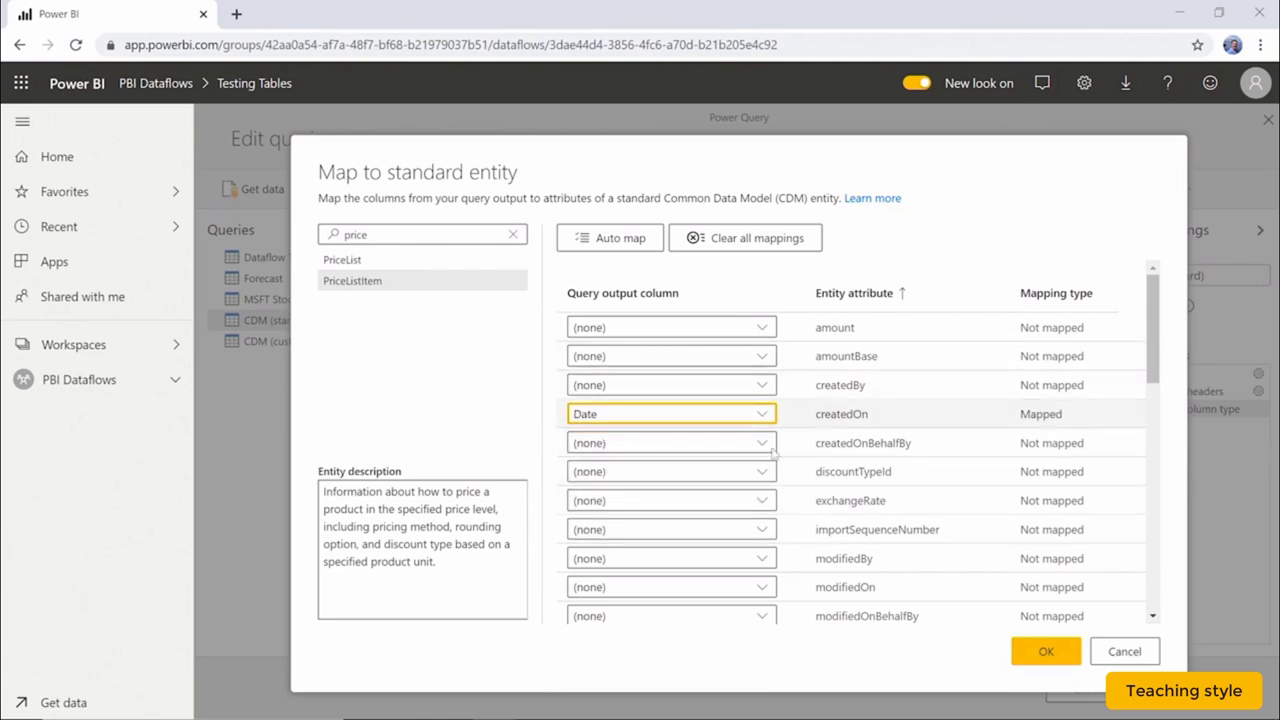
left_click(761, 328)
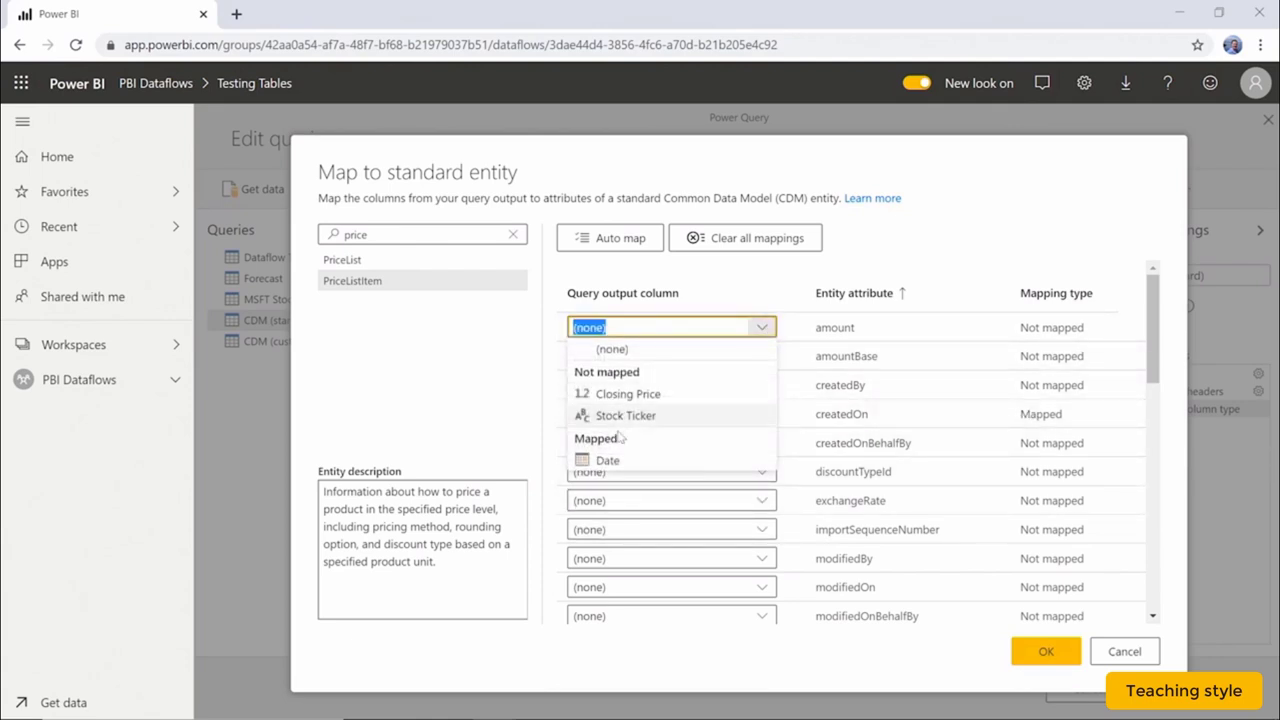
left_click(628, 394)
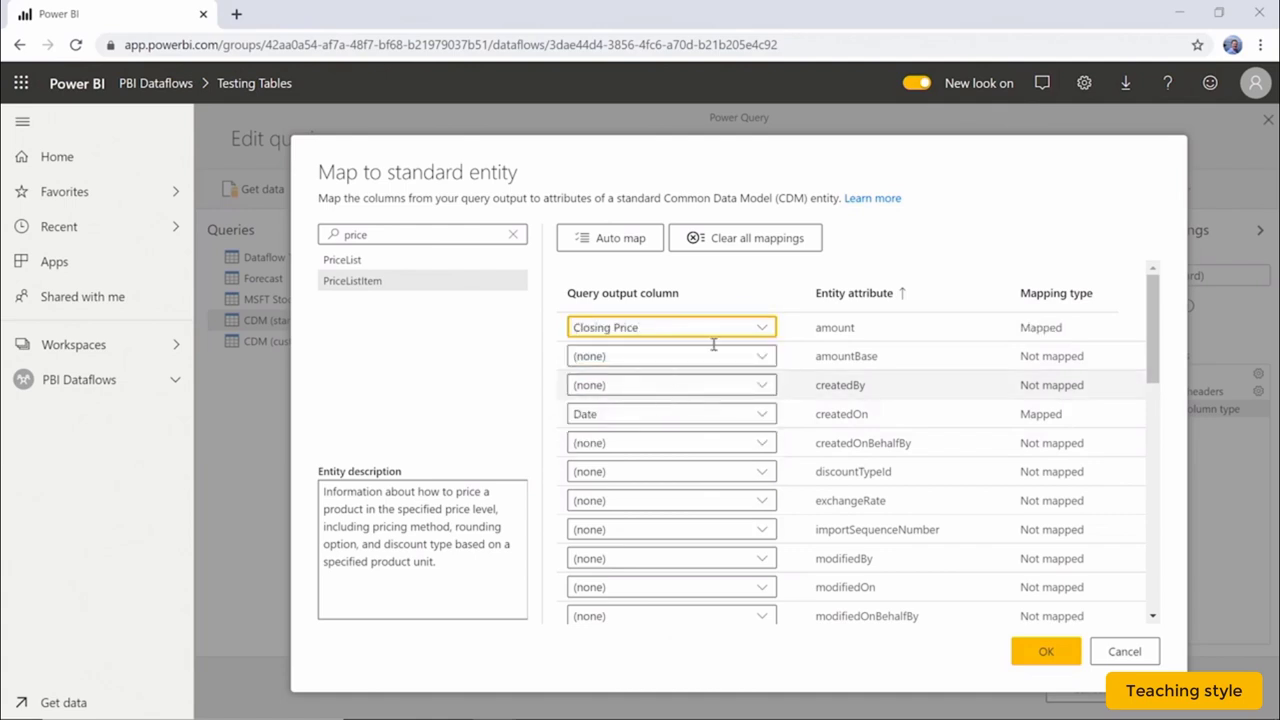
scroll(722, 492, "down", 7)
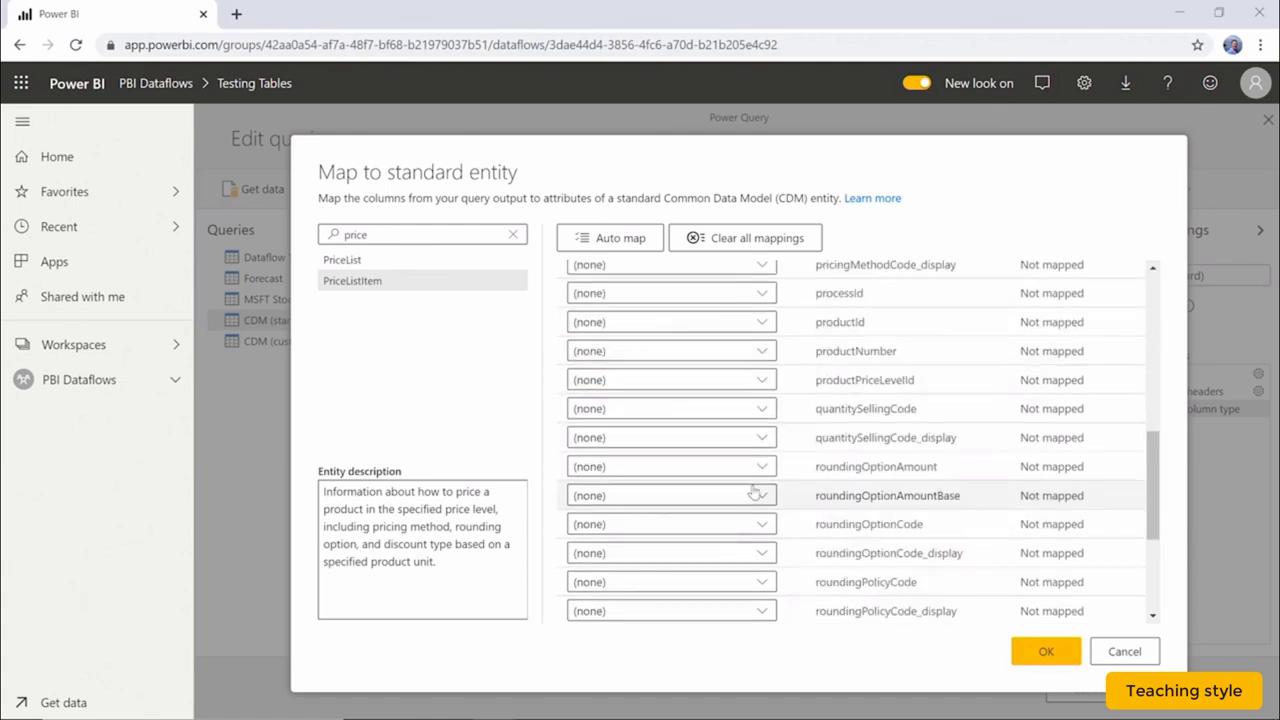
scroll(787, 396, "up", 4)
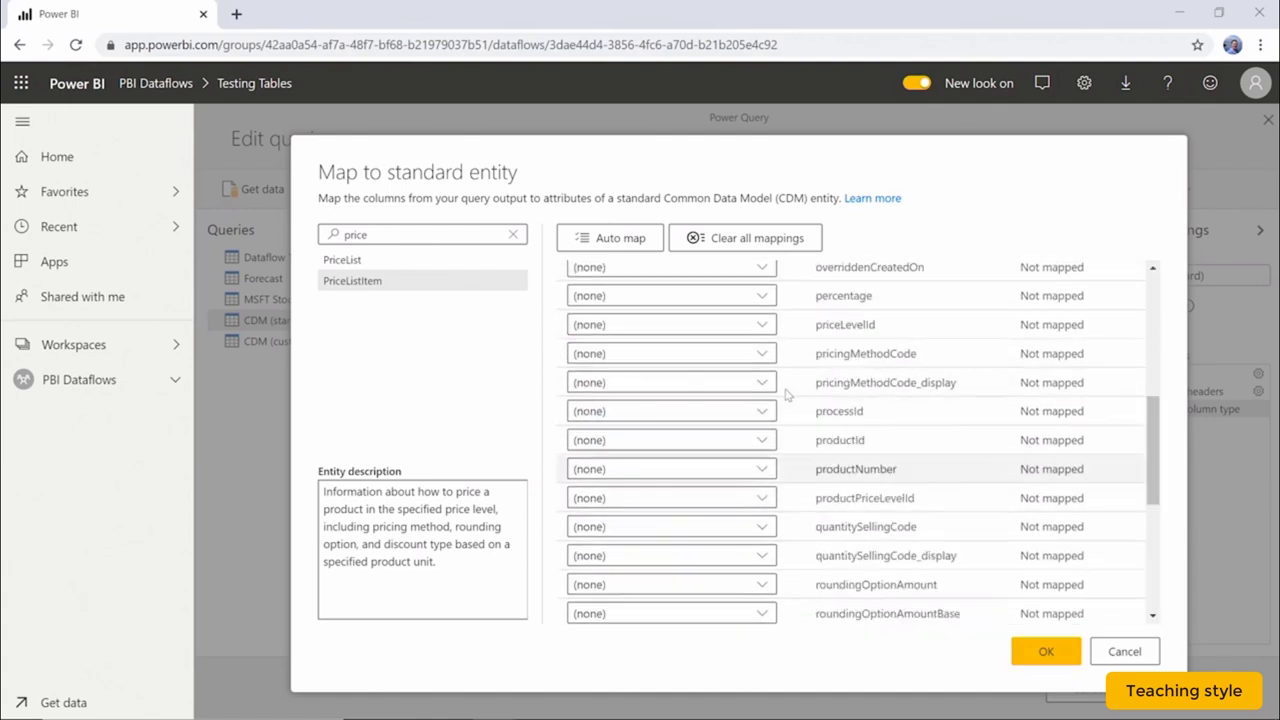
left_click(762, 440)
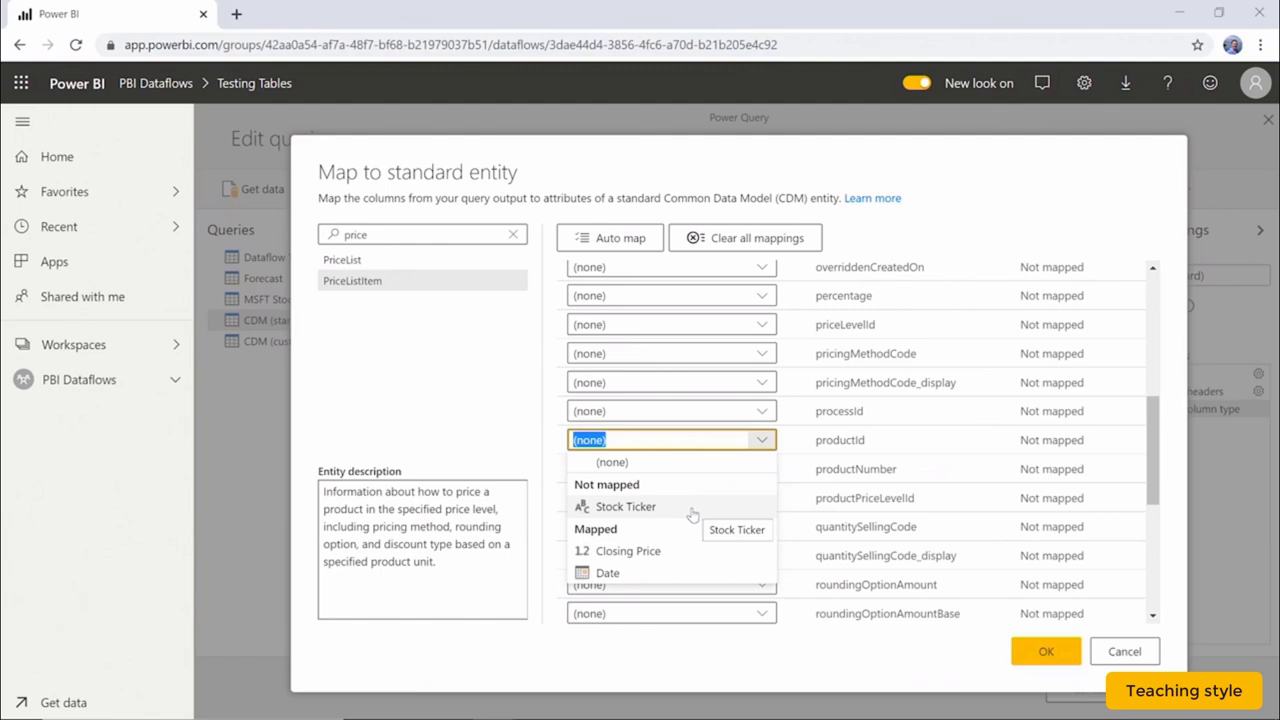
left_click(692, 512)
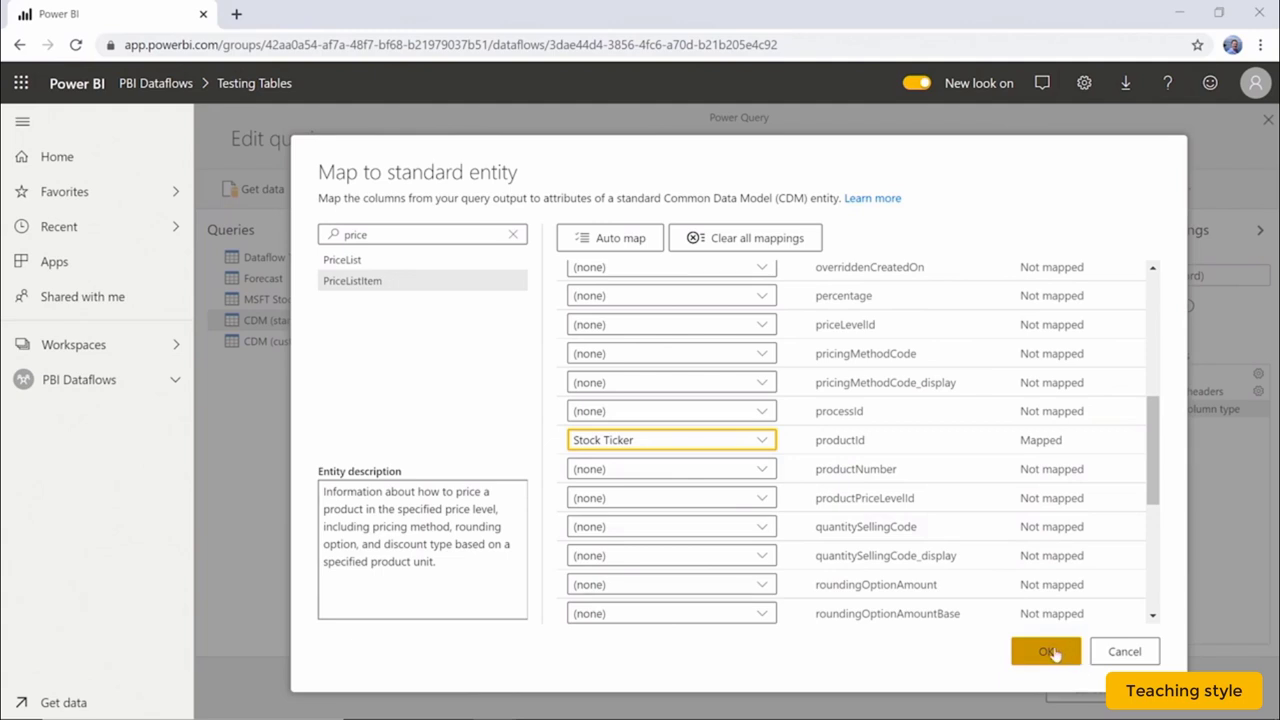
left_click(1051, 653)
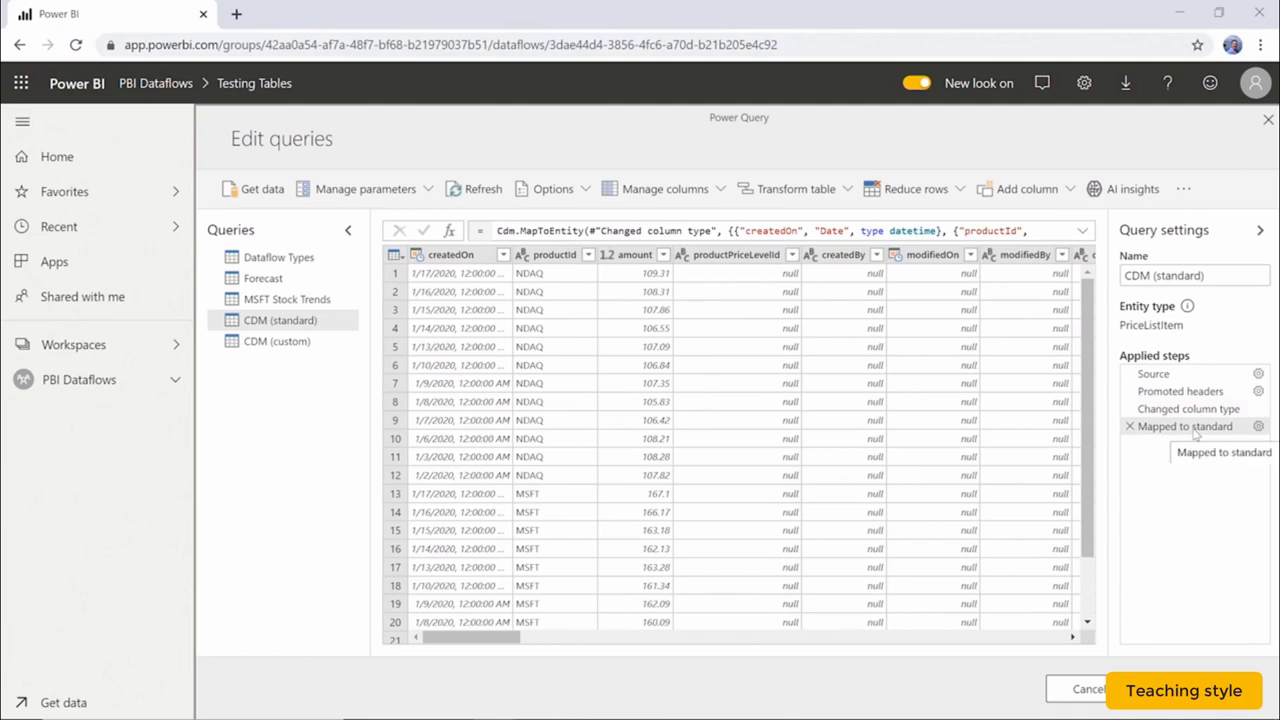
Save and close the edited Testing Tables dataflow queries.
left_click_drag(505, 637, 486, 680)
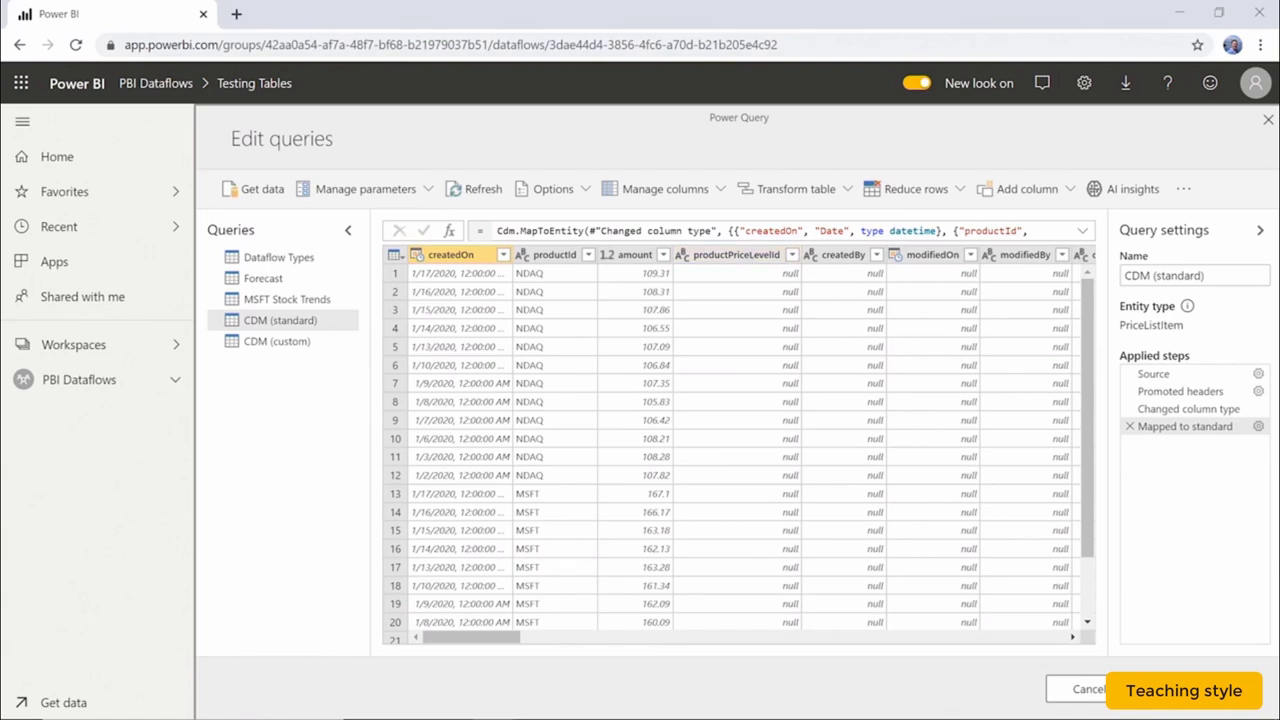
left_click(1190, 689)
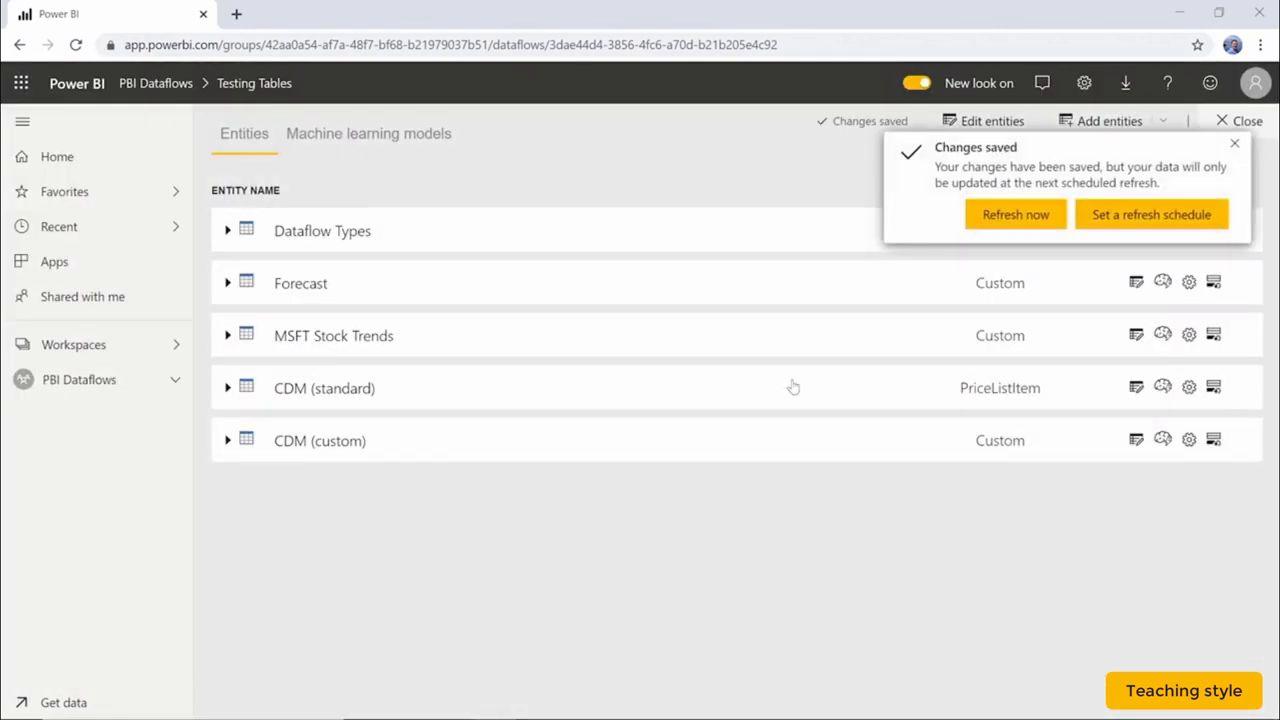
Dismiss the Changes saved notification.
left_click(1236, 145)
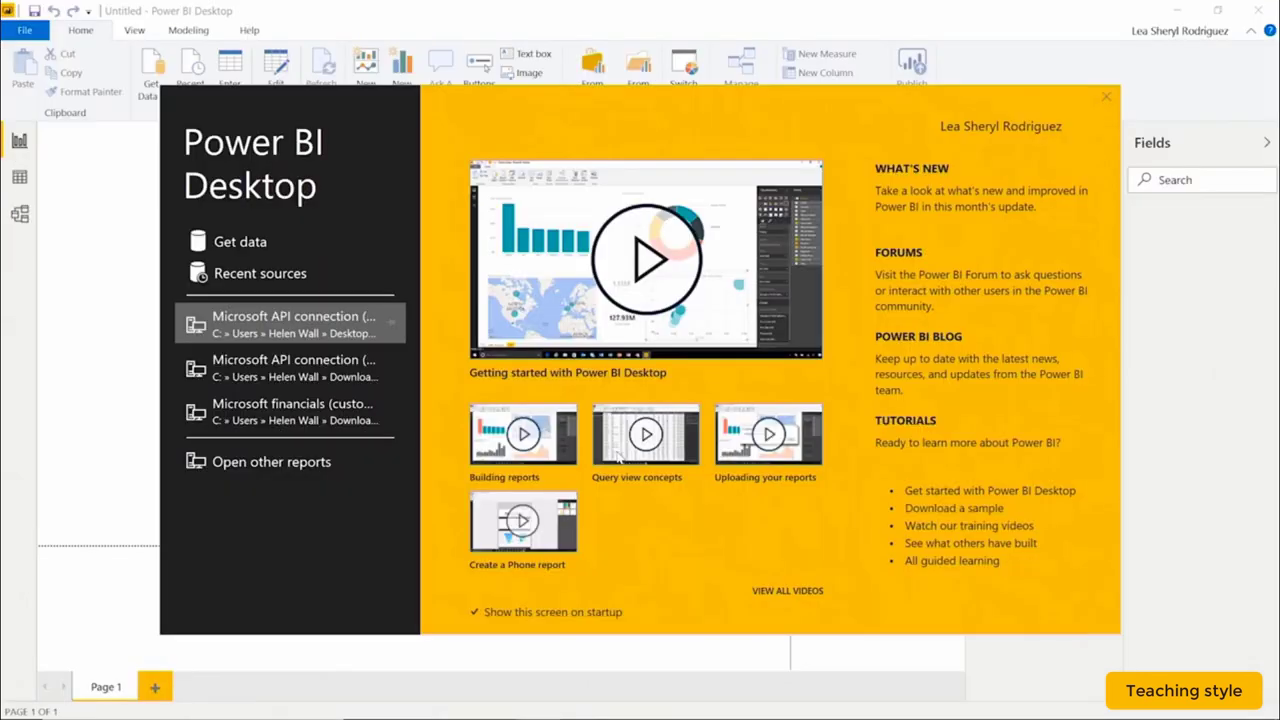
Connect to the Power Platform > Power BI dataflows source, signing in with the organisational account.
left_click(236, 245)
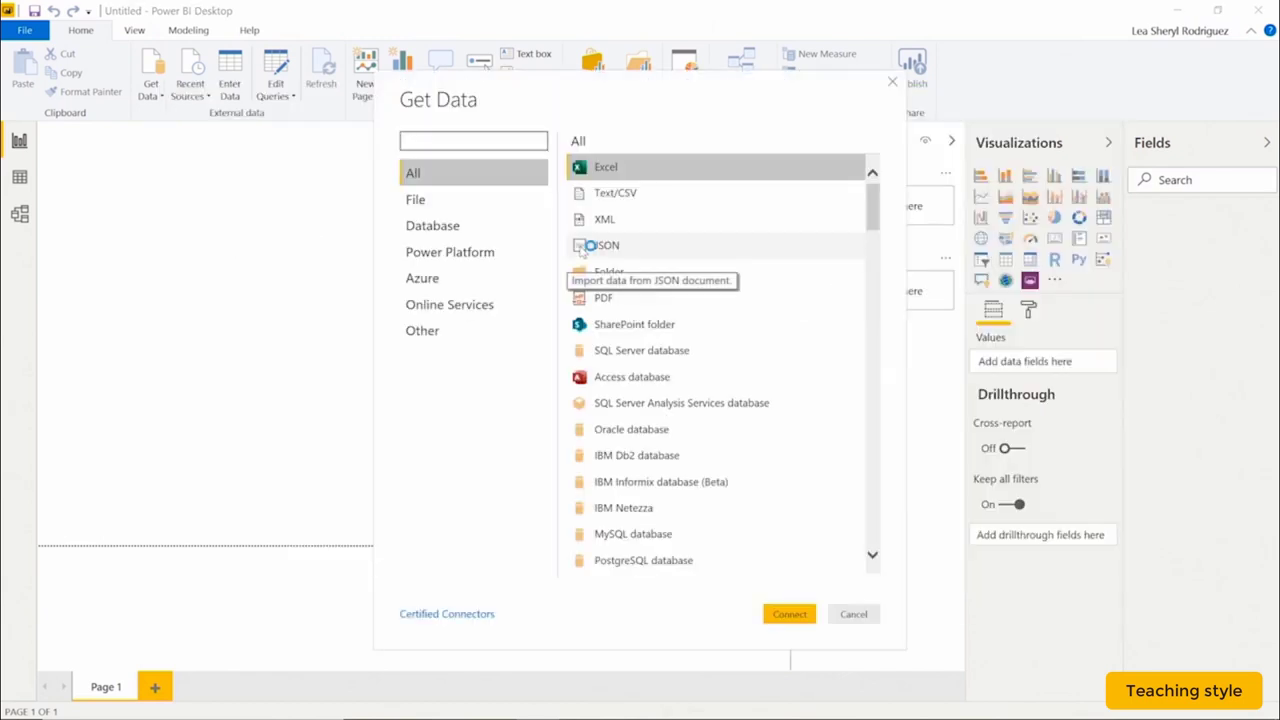
left_click(508, 255)
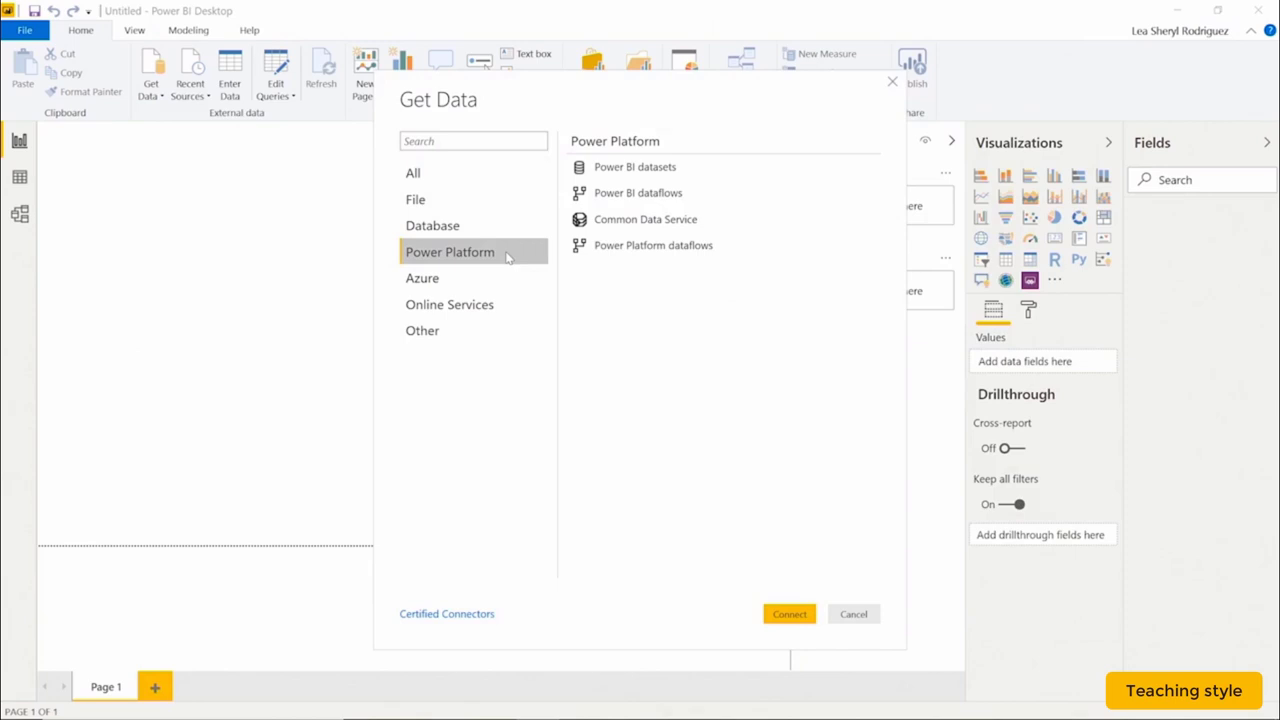
left_click(645, 203)
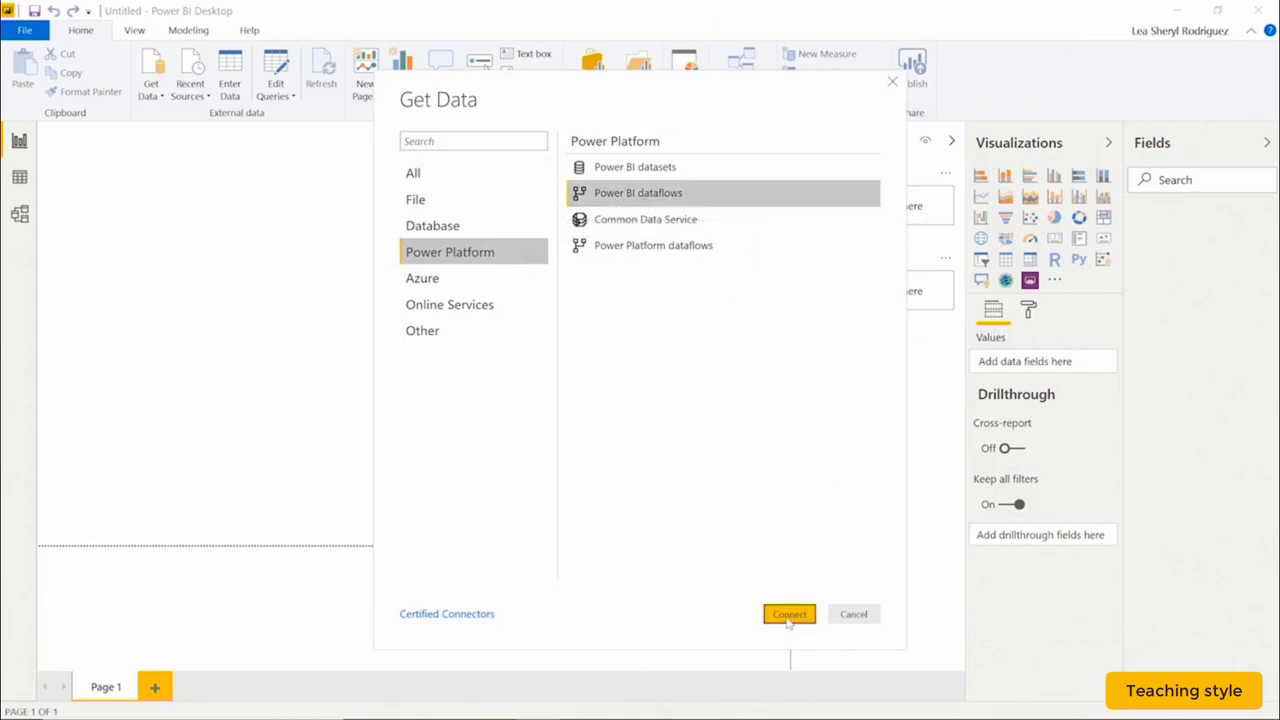
left_click(789, 614)
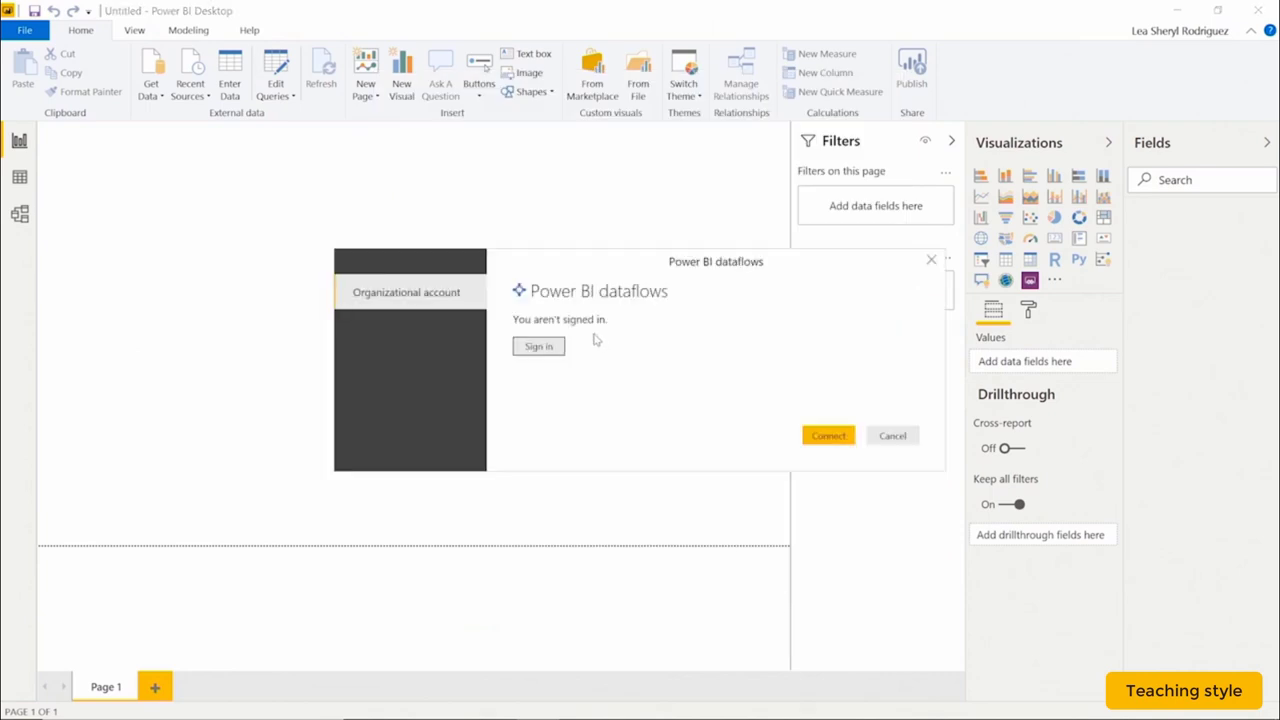
left_click(550, 347)
left_click(828, 437)
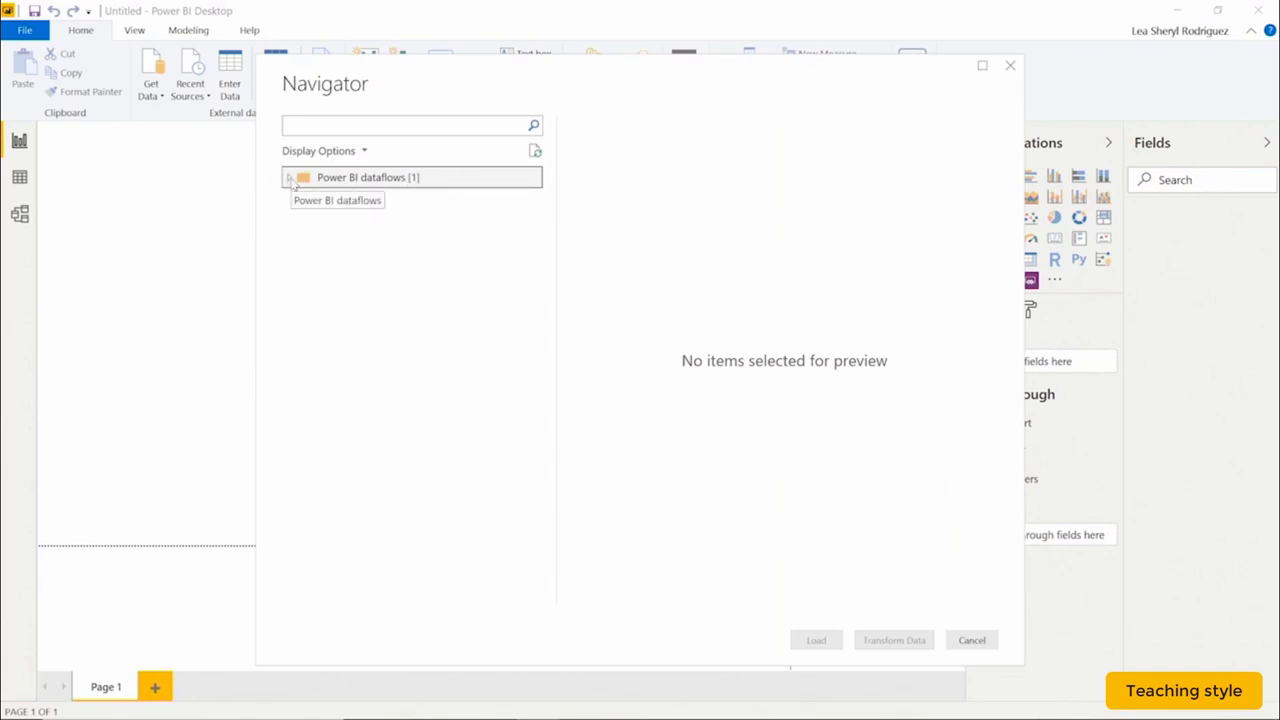
Expand PBI Dataflows > Microsoft Stock Prices, check its table and choose Transform Data.
left_click(290, 178)
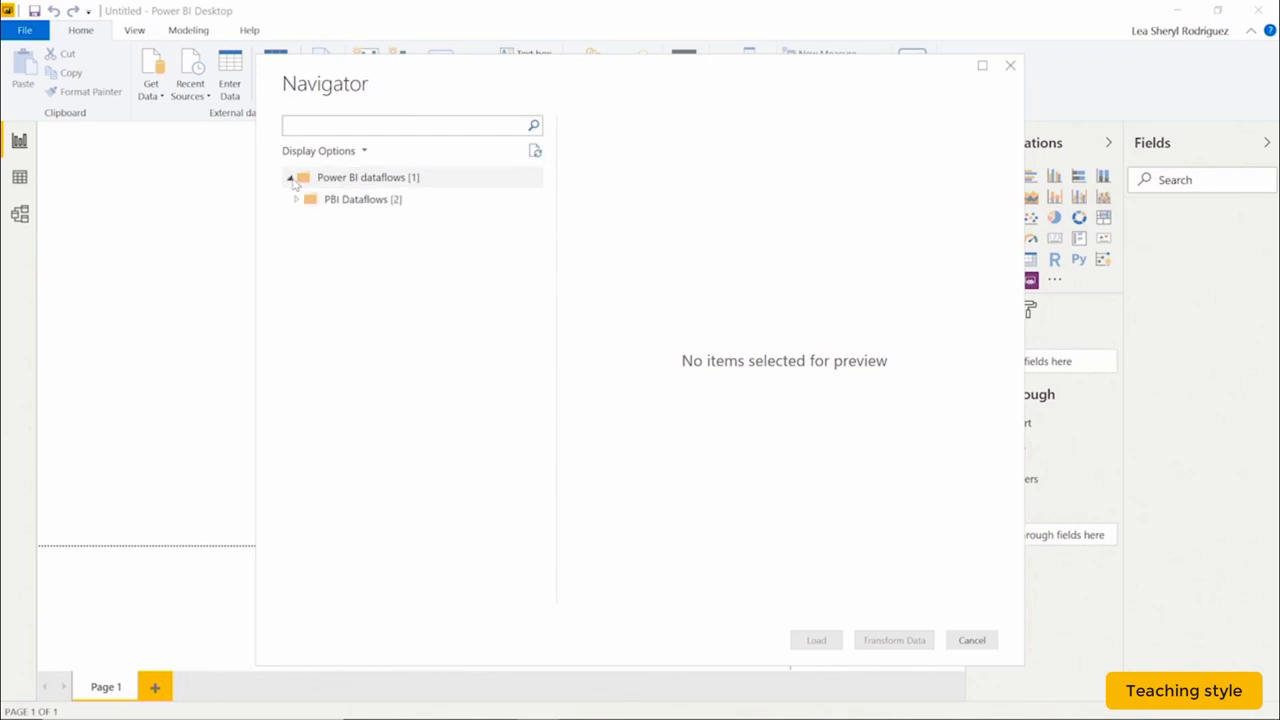
left_click(297, 200)
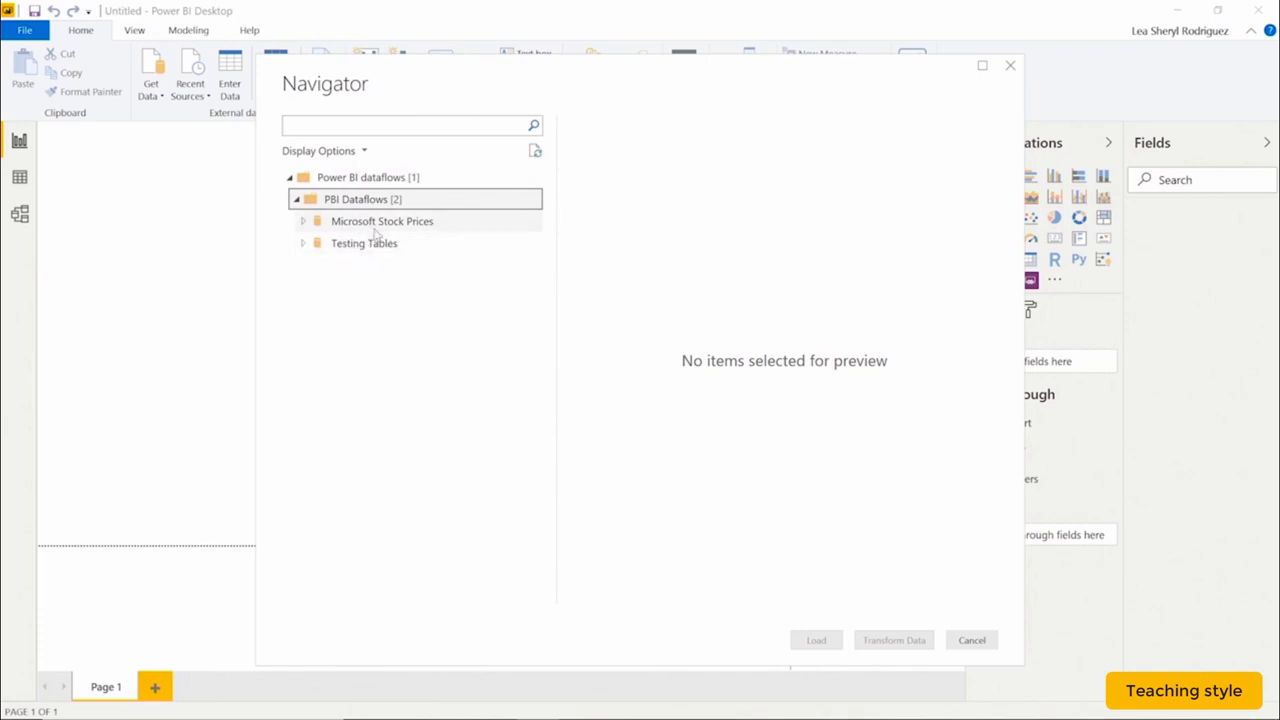
left_click(303, 222)
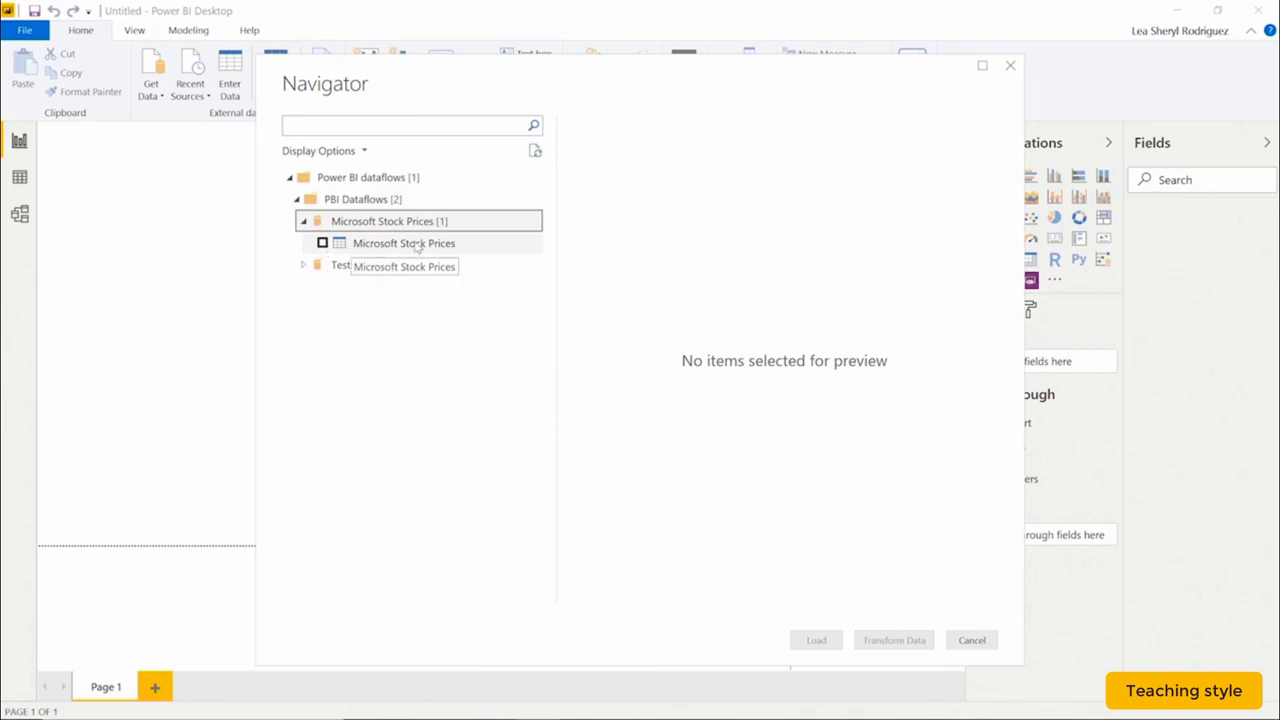
left_click(420, 245)
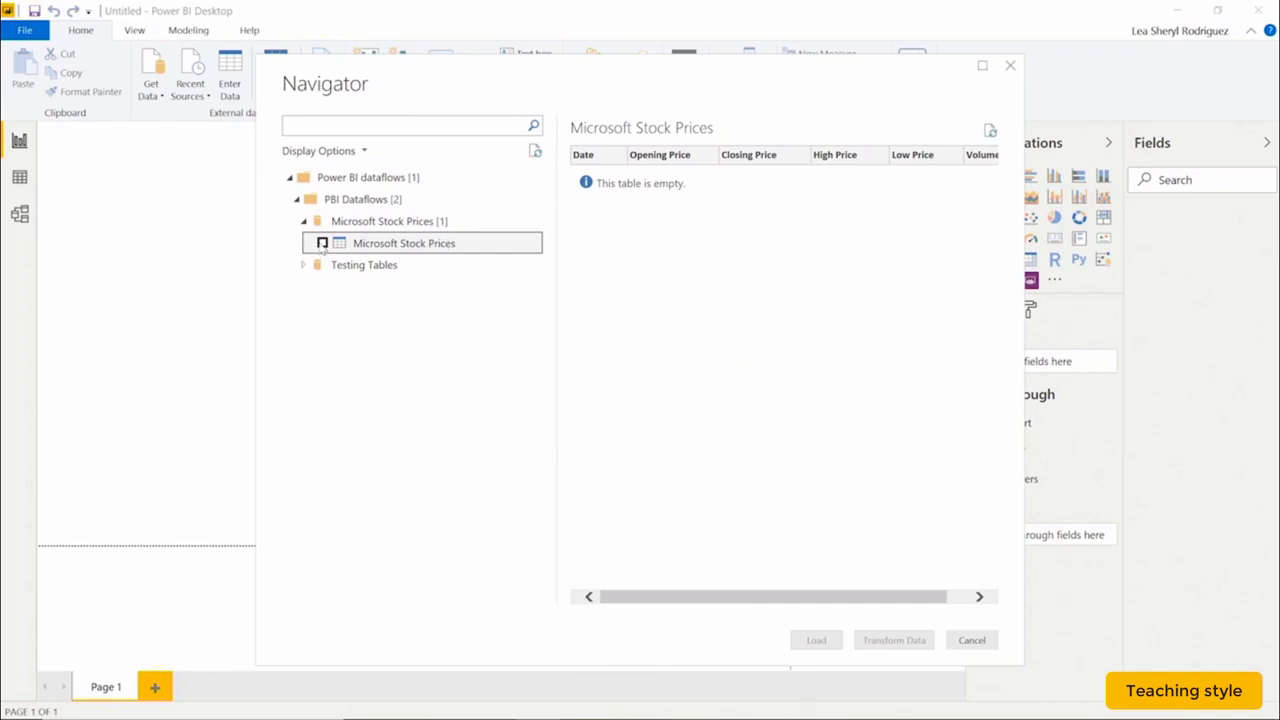
left_click(322, 243)
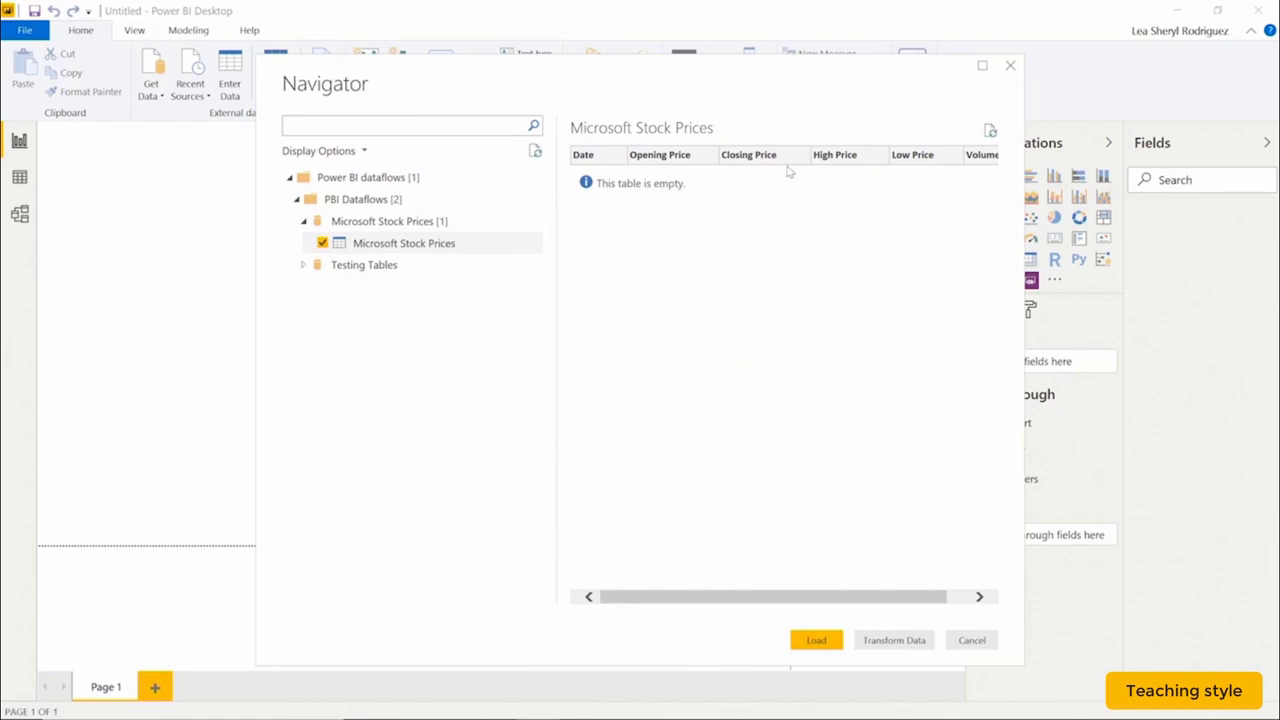
left_click(918, 638)
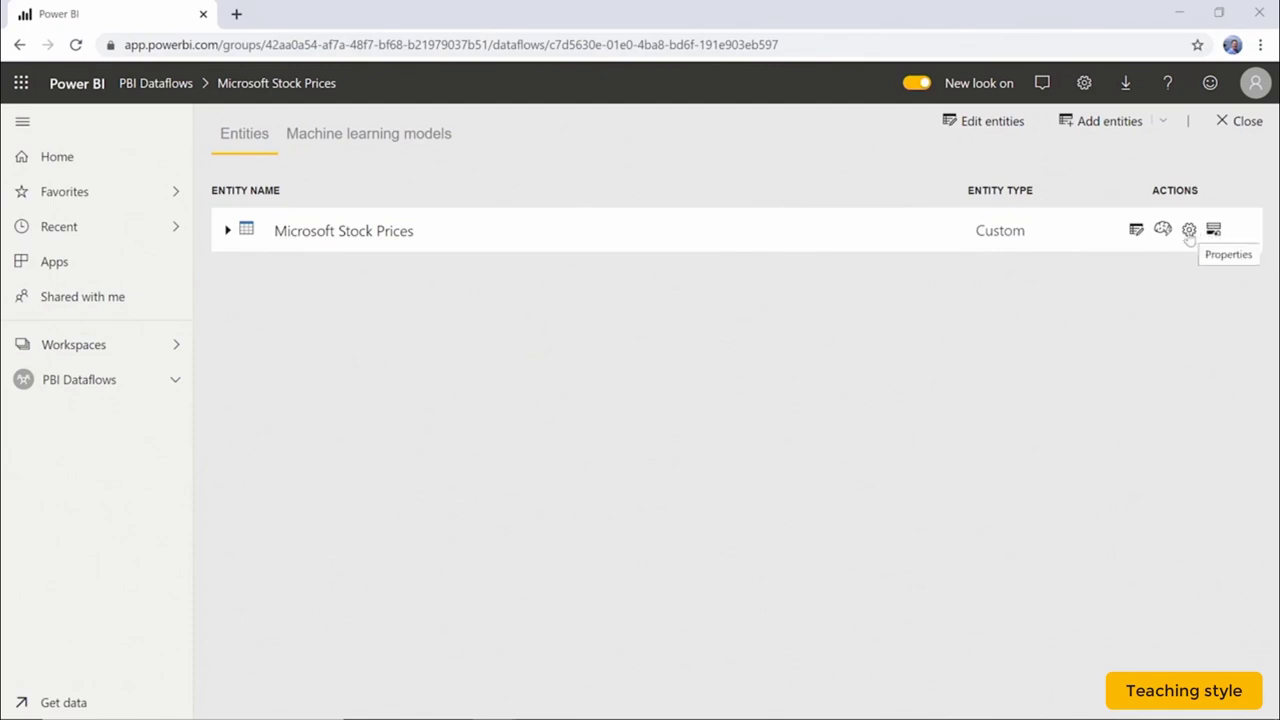
Return to the PBI Dataflows list and refresh the Microsoft Stock Prices dataflow now.
left_click(1137, 231)
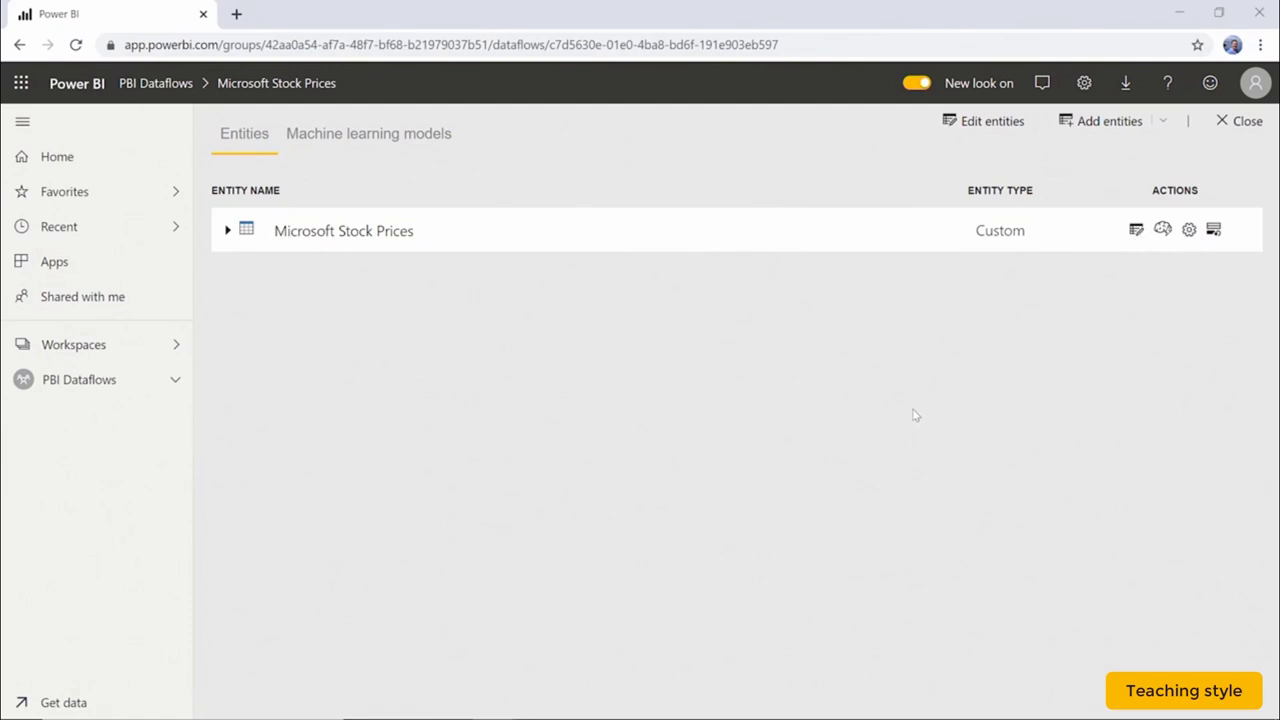
left_click(1247, 121)
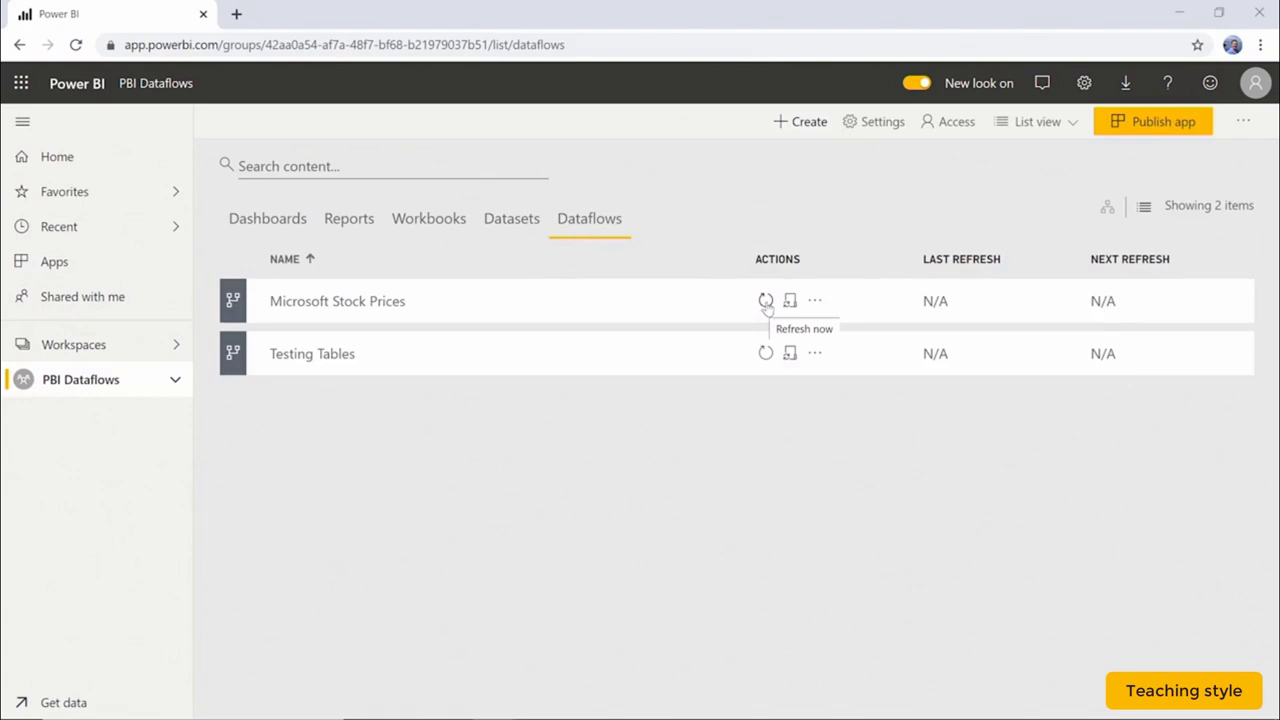
left_click(766, 302)
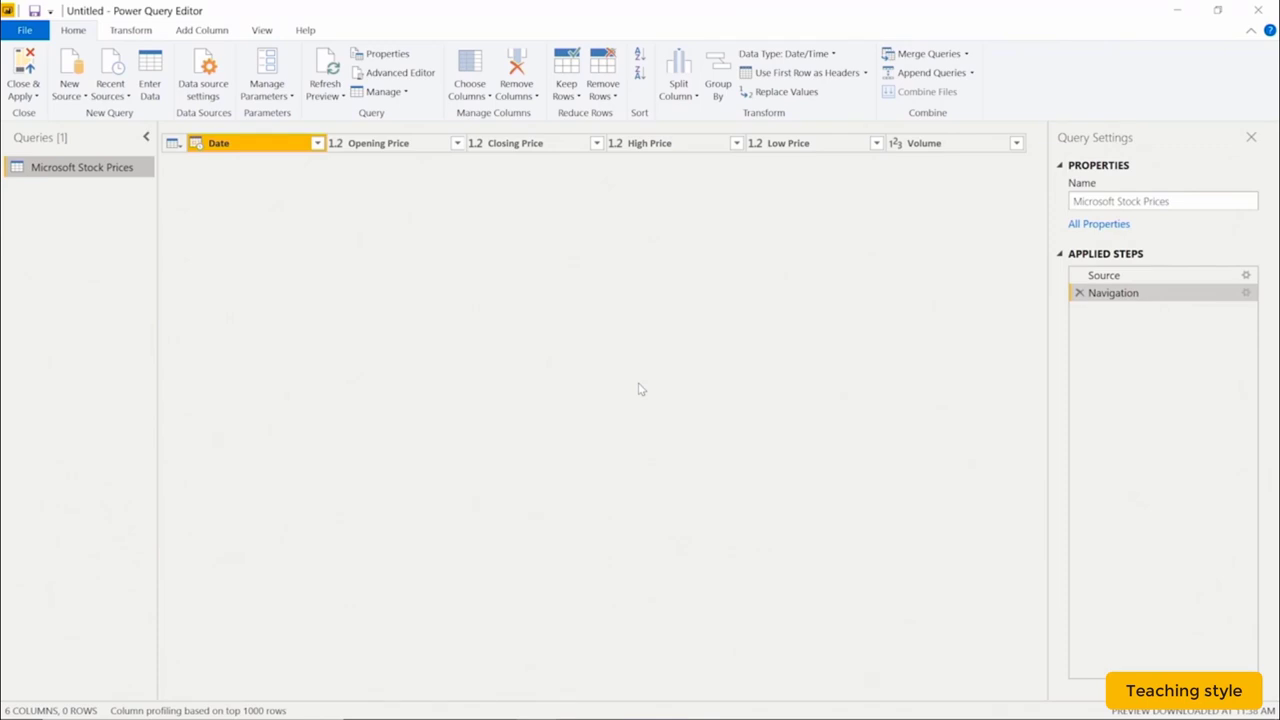
Refresh the Power Query preview of the Microsoft Stock Prices table.
left_click(331, 74)
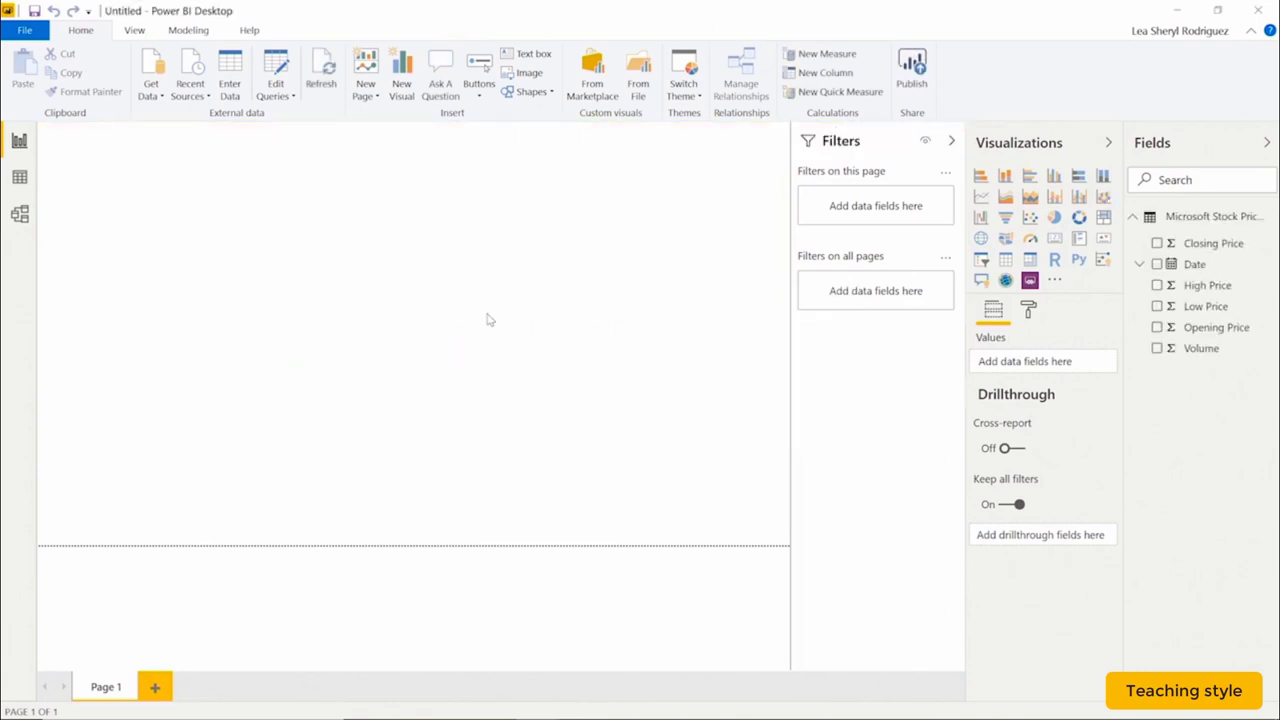
Save the report as 'Microsoft Stock Prices (Version 1)' in Exercise Files.
left_click(25, 32)
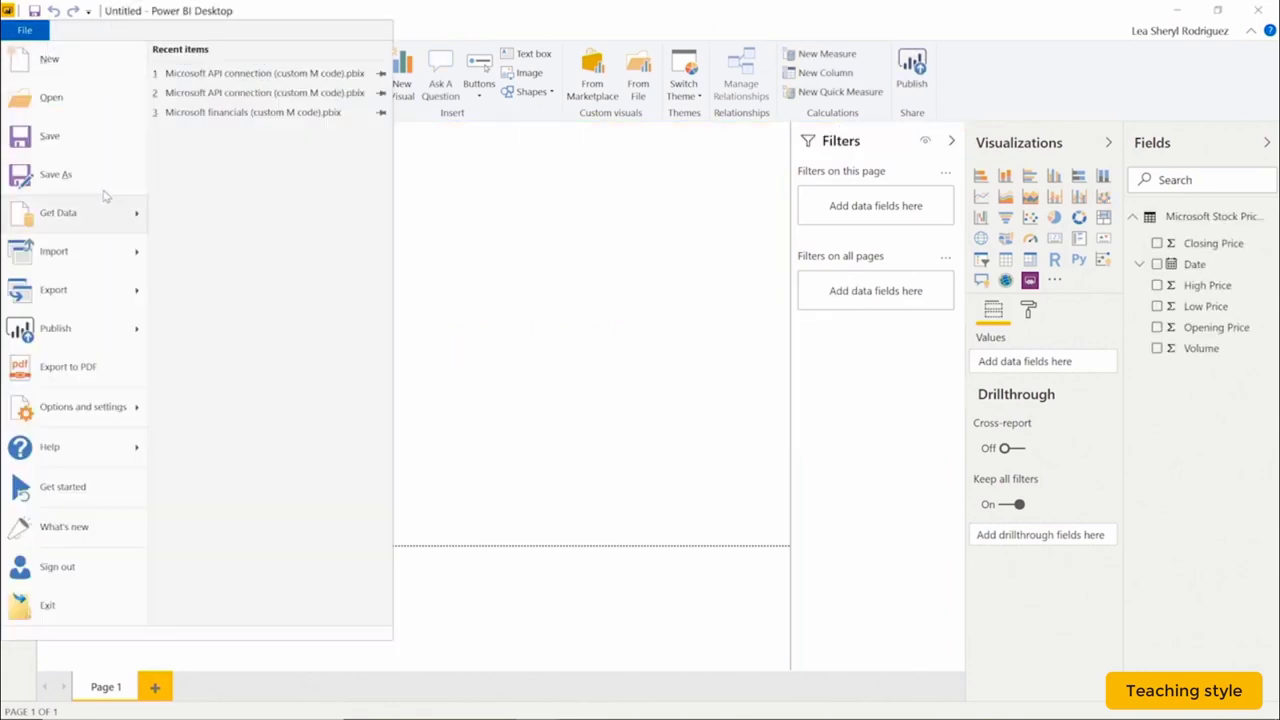
key("Escape")
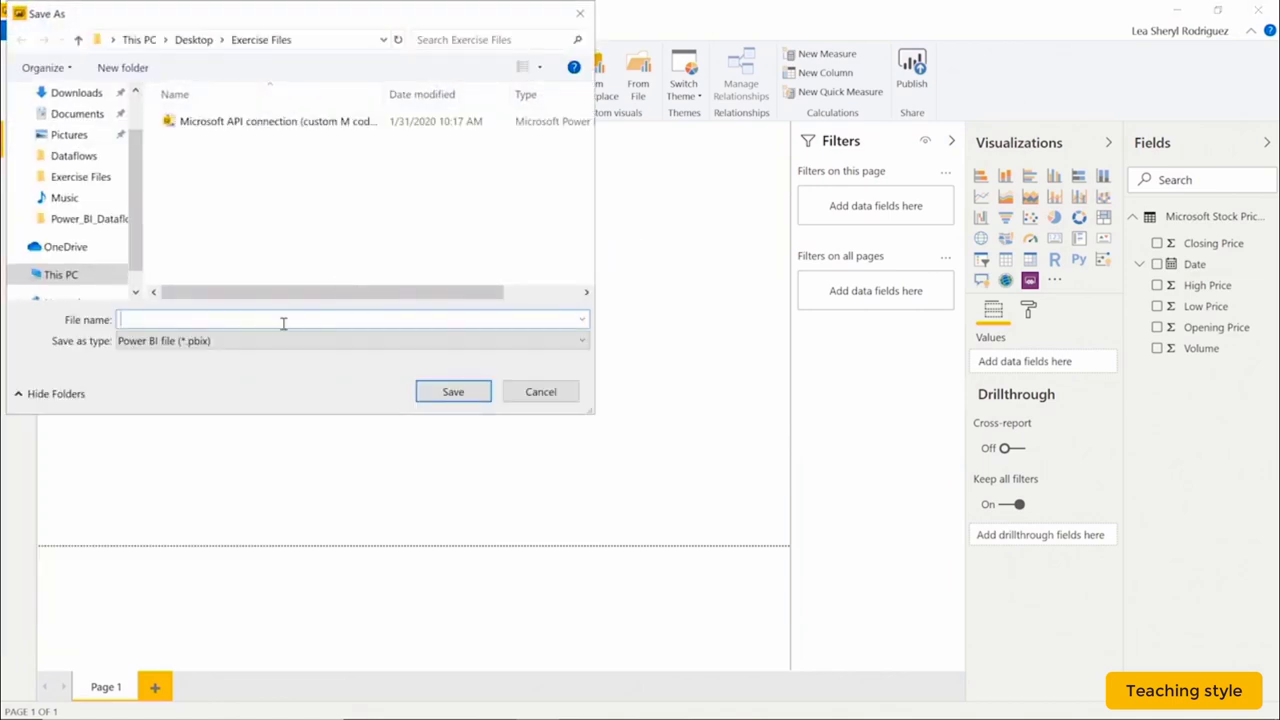
type("Microsoft Stock Prices (Version 1)")
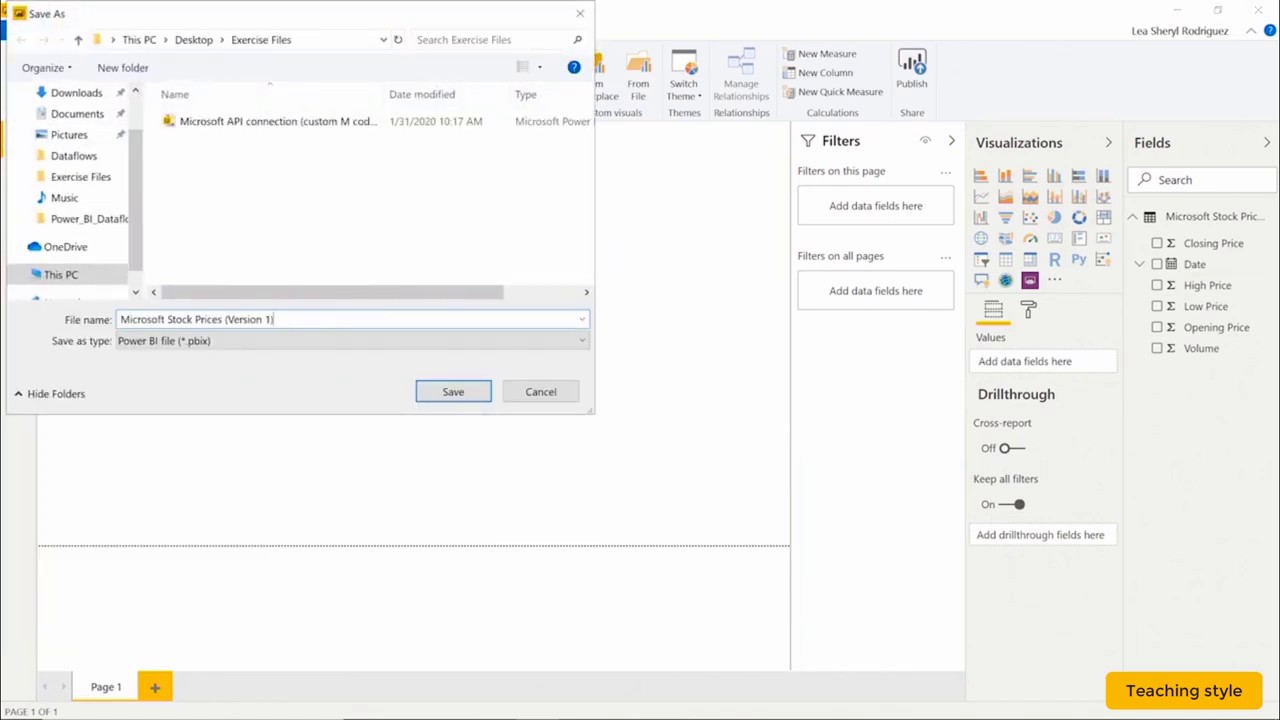
left_click(449, 392)
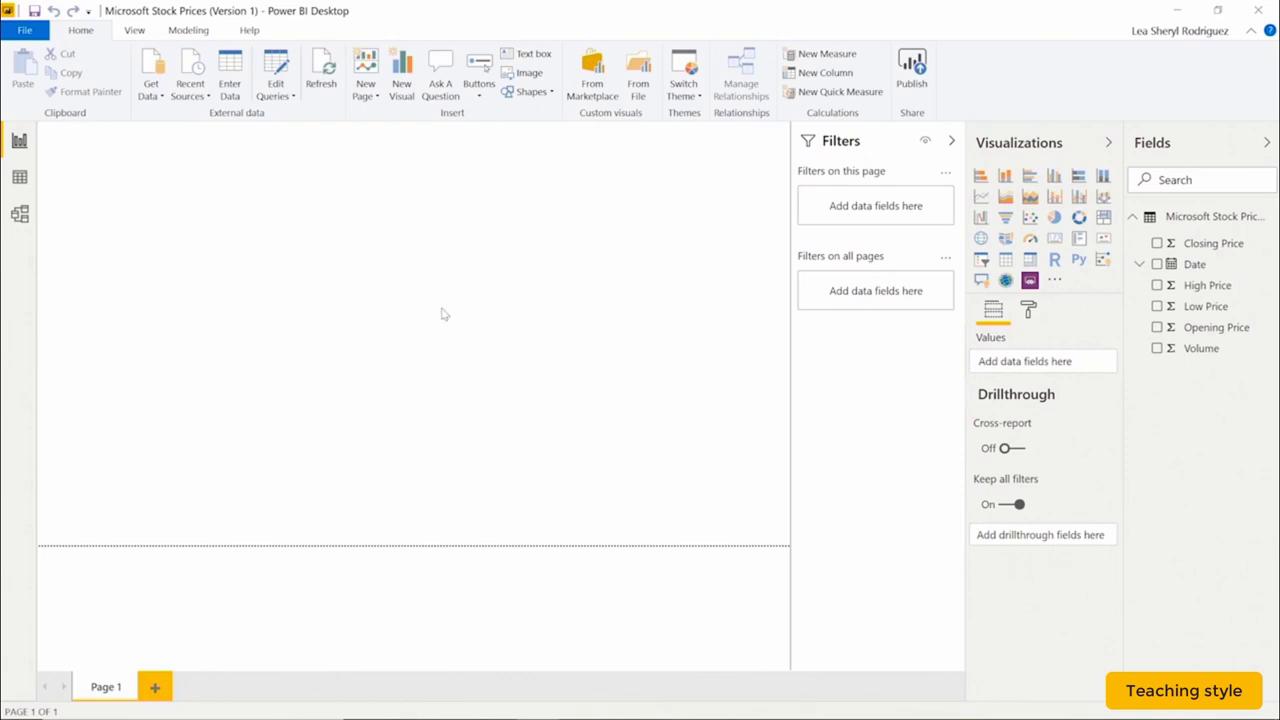
Start a new blank report and connect to the Power BI dataflows source.
left_click(25, 31)
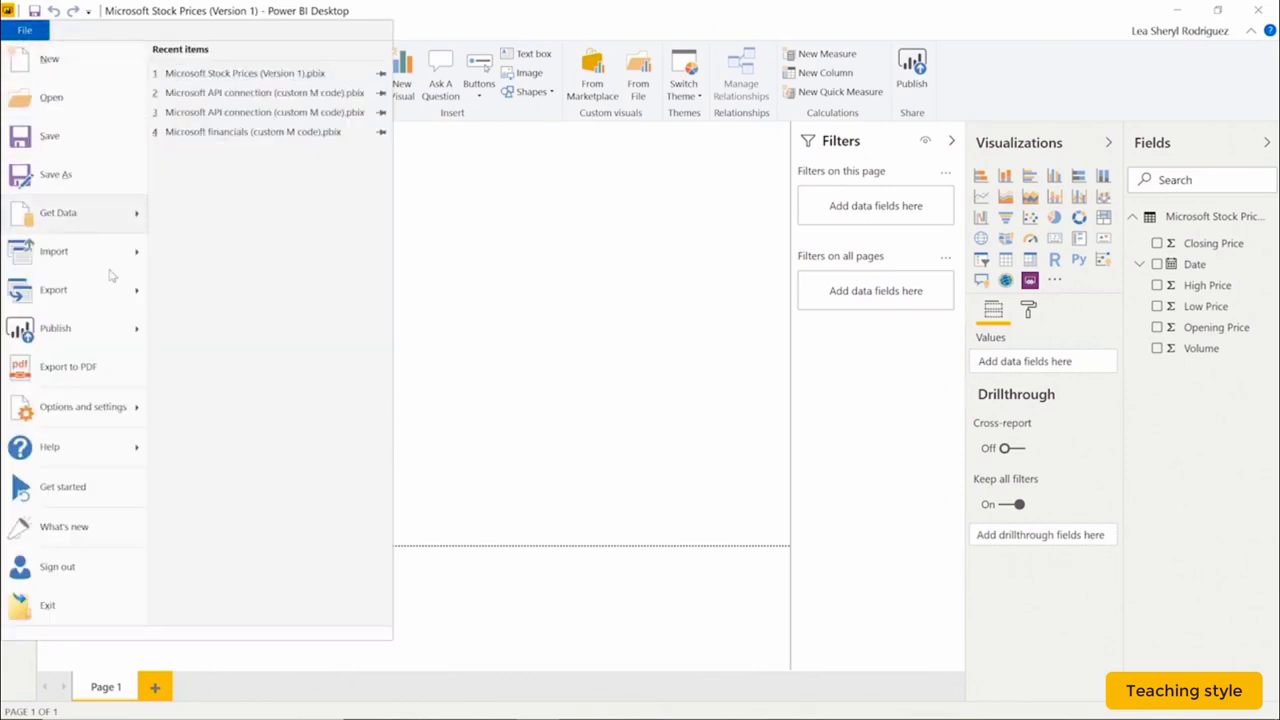
left_click(72, 60)
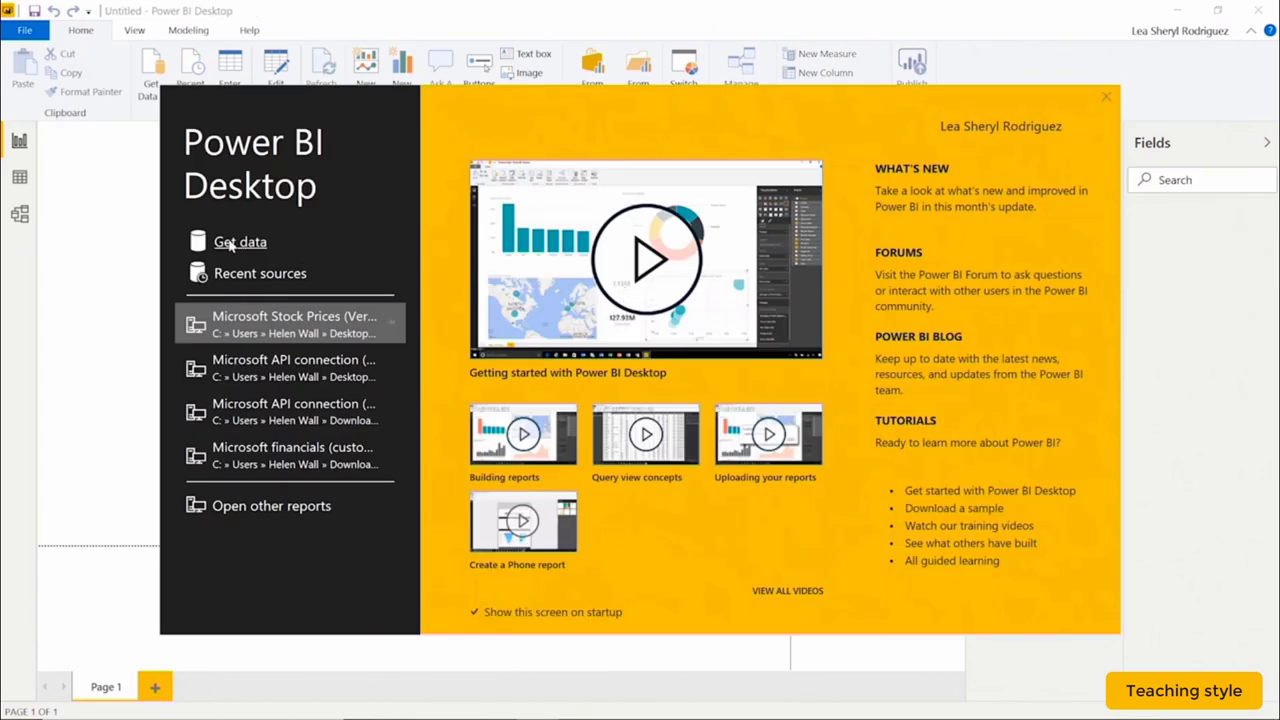
left_click(231, 246)
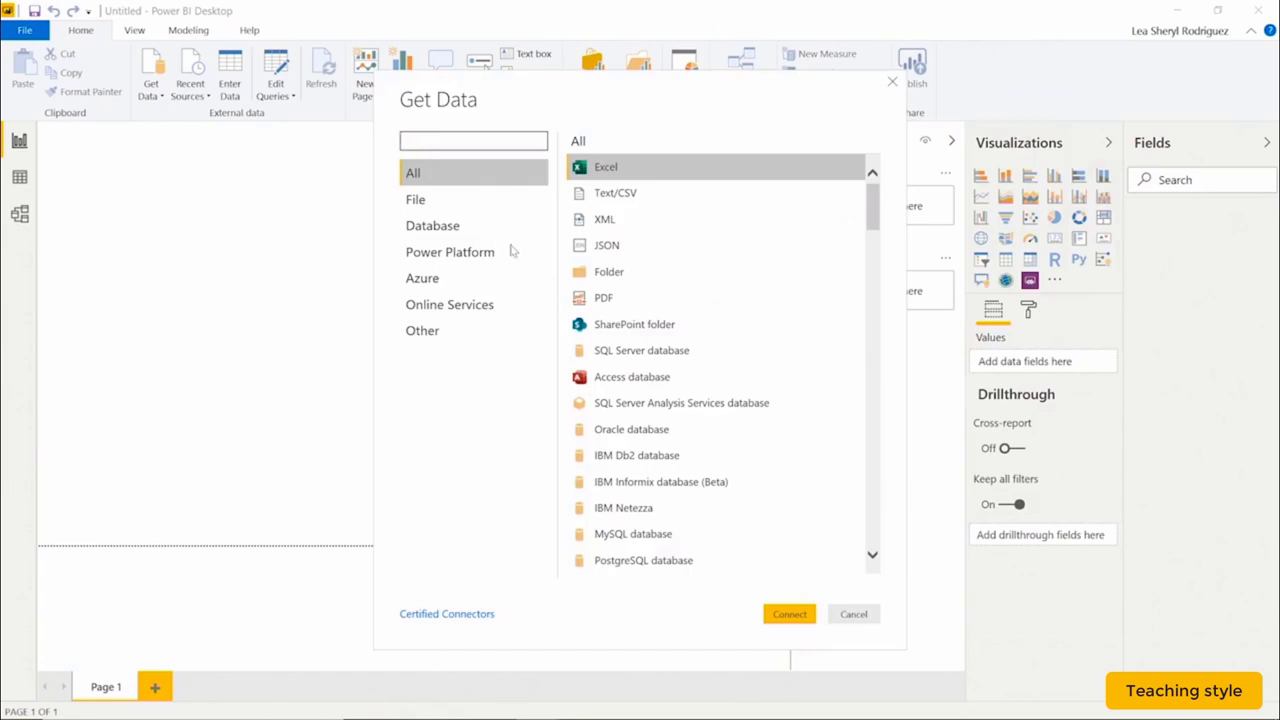
left_click(485, 252)
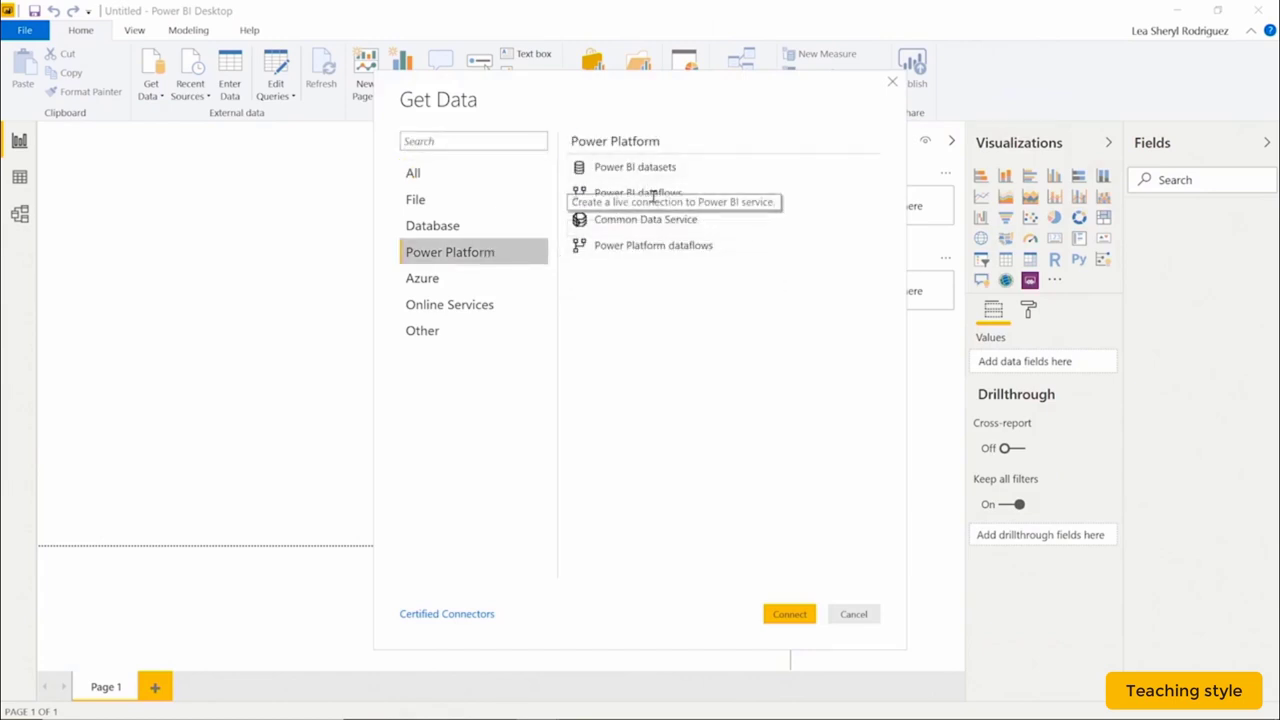
left_click(620, 193)
left_click(782, 620)
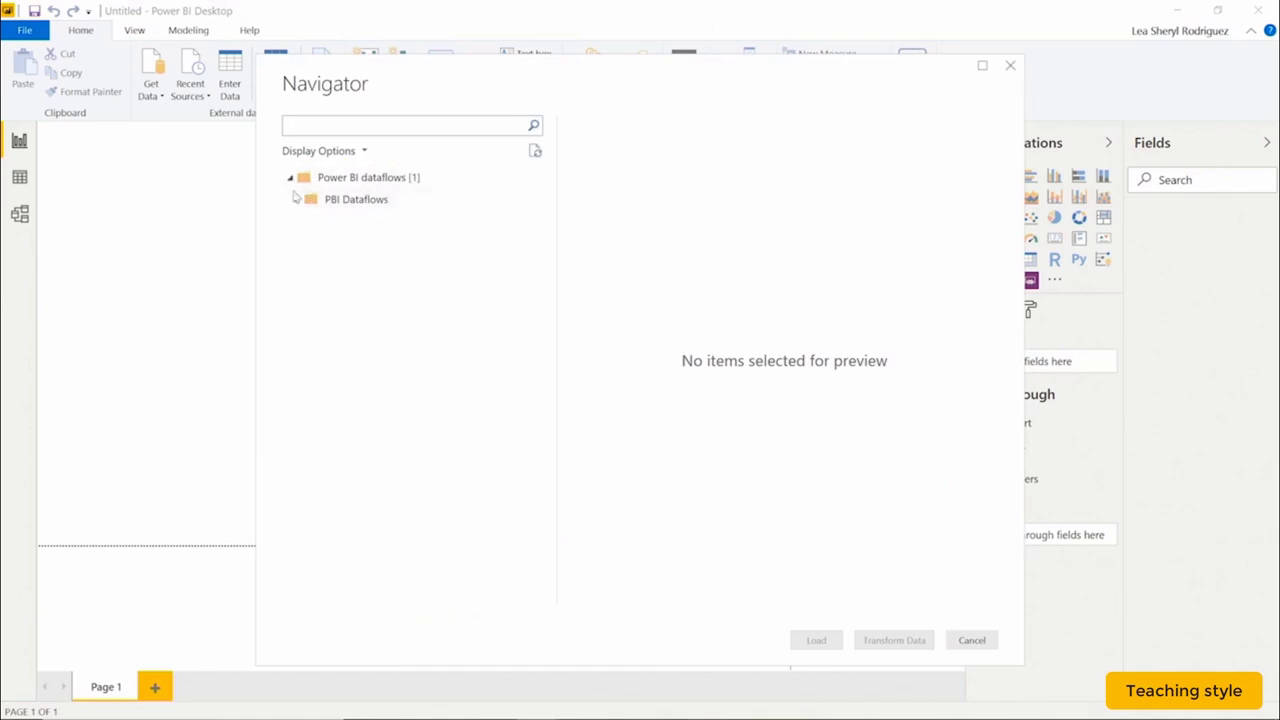
Select the Microsoft Stock Prices table under PBI Dataflows and open it for transforming.
left_click(297, 201)
left_click(308, 222)
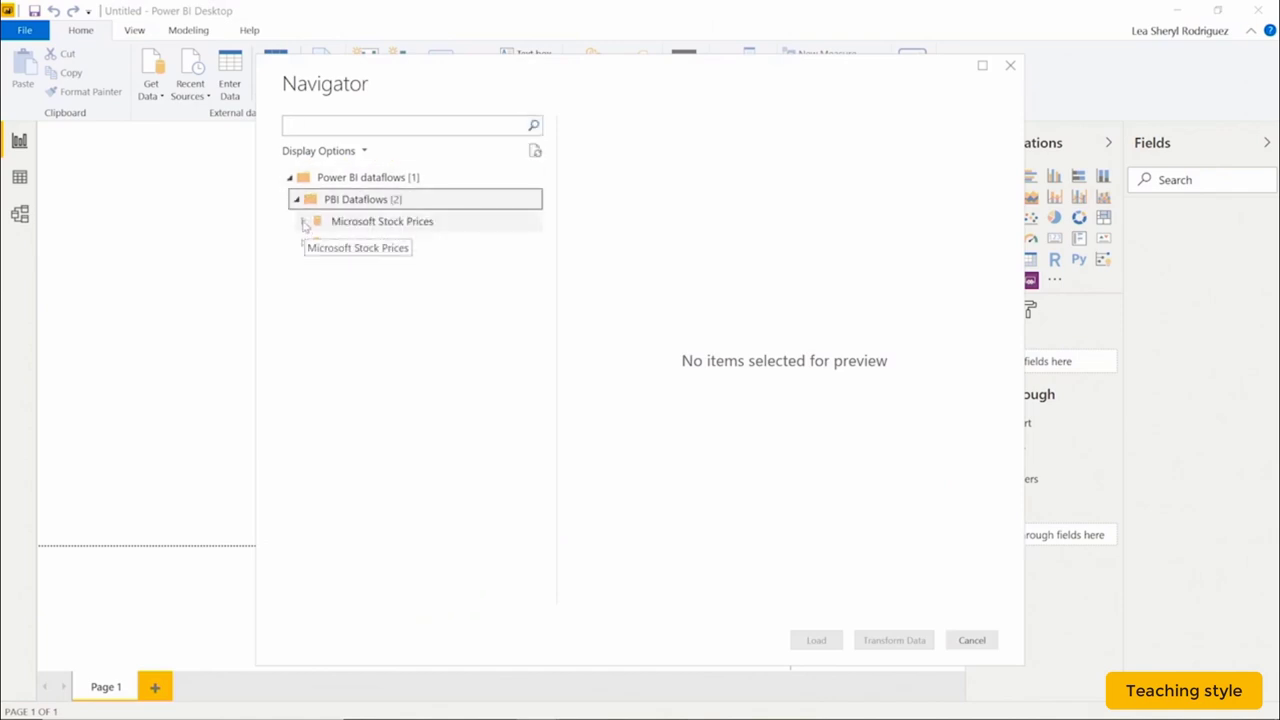
left_click(303, 221)
left_click(322, 243)
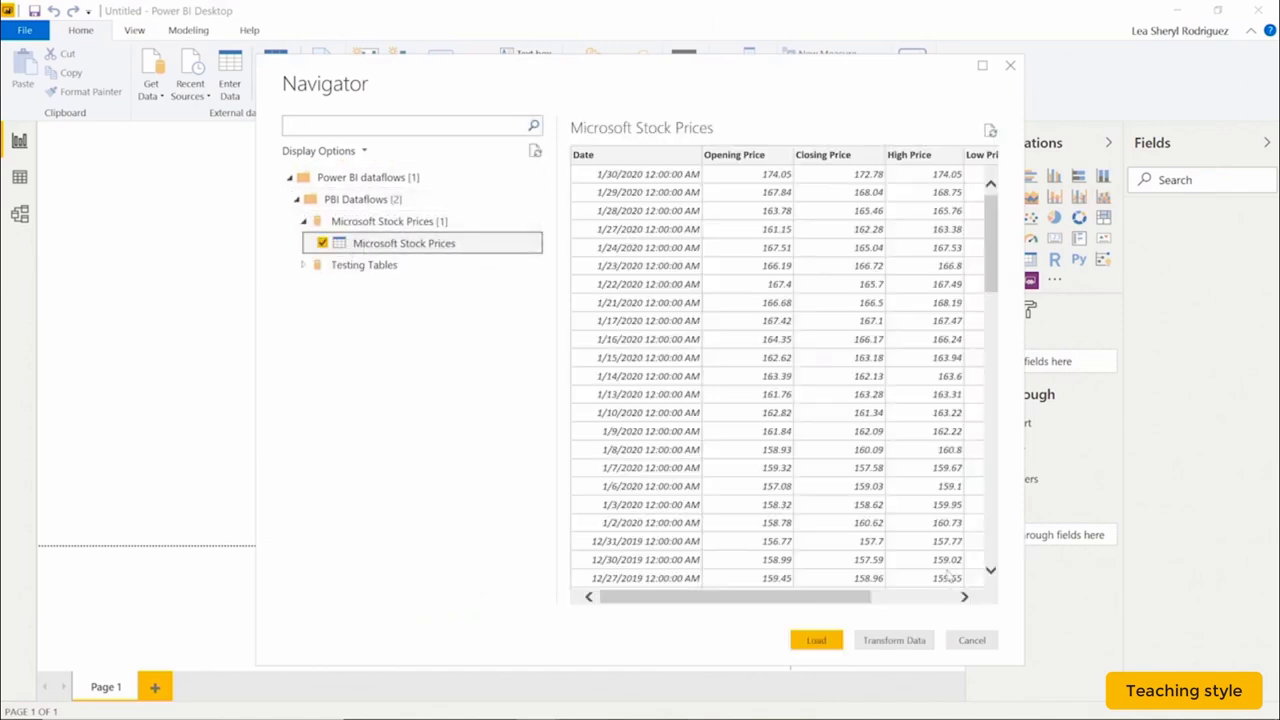
left_click(898, 643)
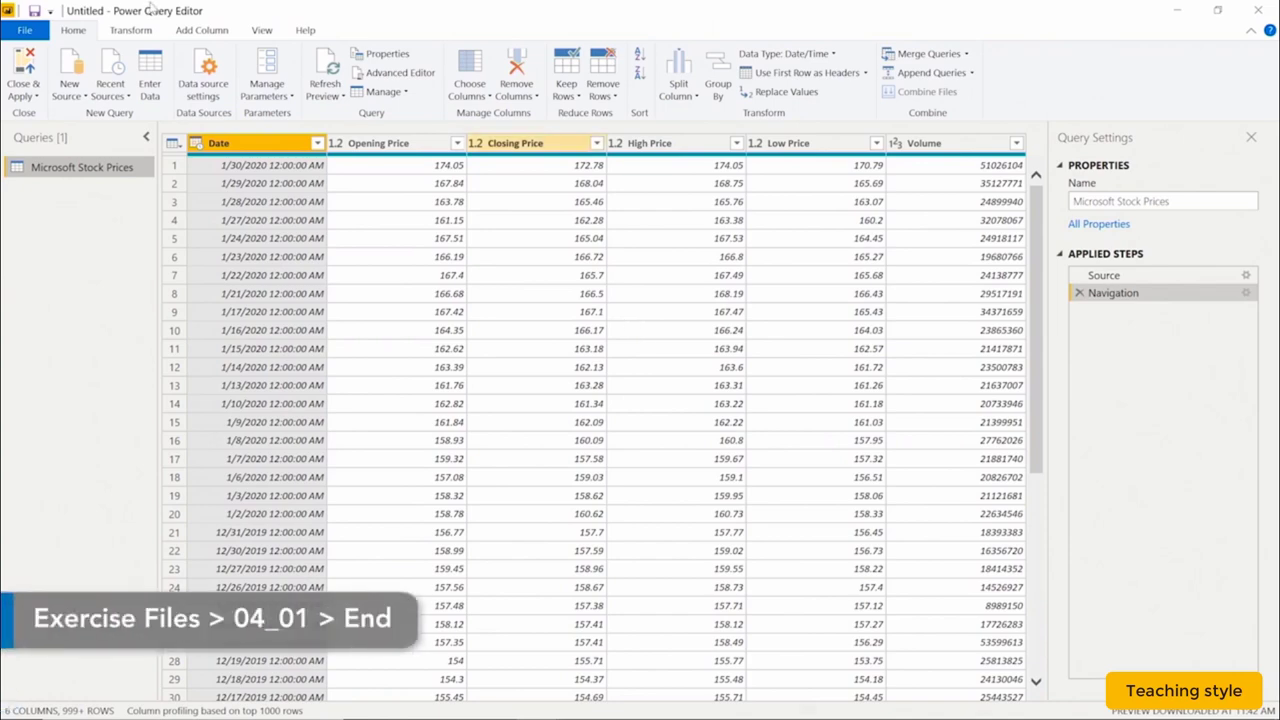
Add a custom column 'Last Day of Year' with formula Date.EndOfYear([Date]).
left_click(130, 30)
left_click(22, 88)
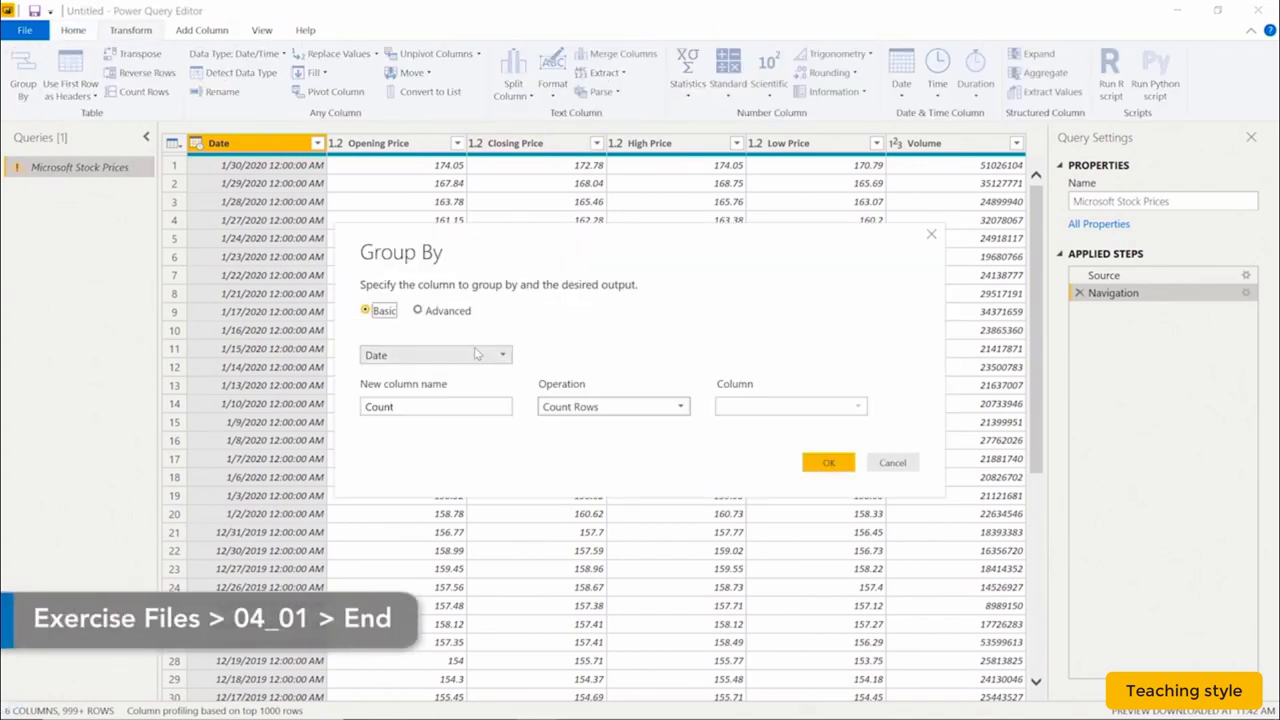
left_click(931, 234)
left_click(202, 30)
left_click(84, 84)
type("Last Day of Year")
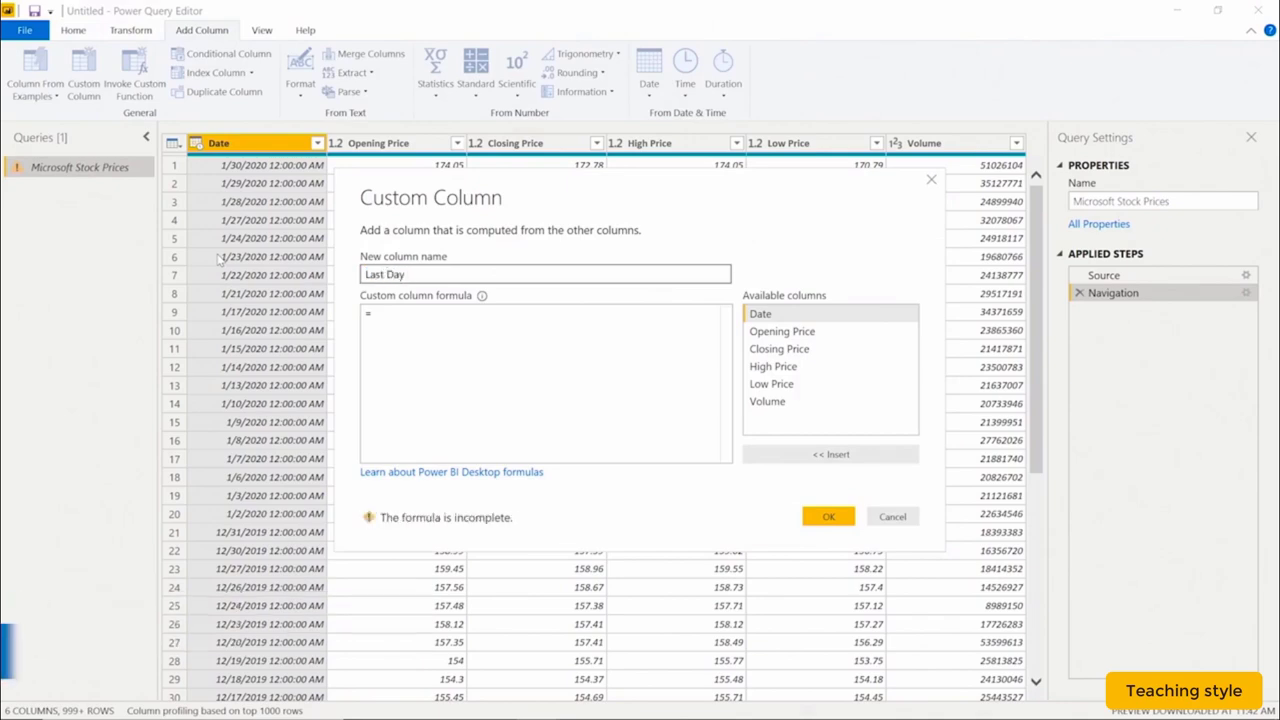
key("Tab")
type("Date.EndOfYear([Date])")
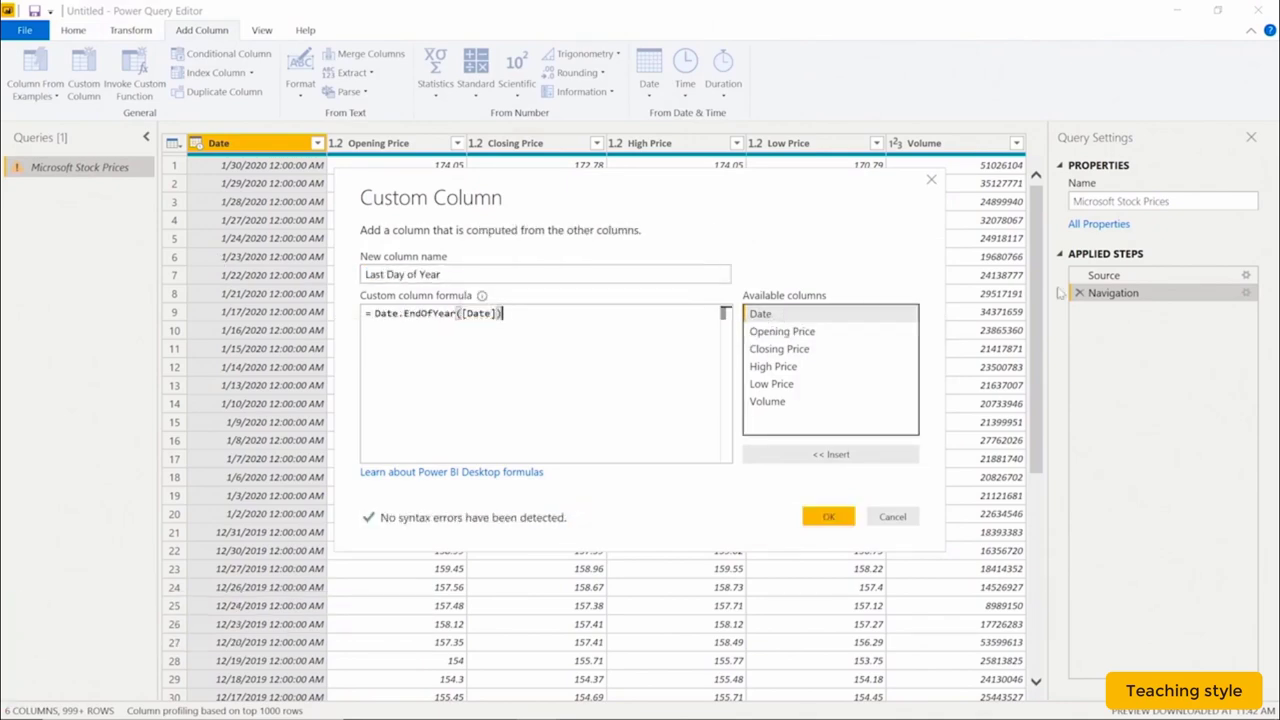
left_click(828, 516)
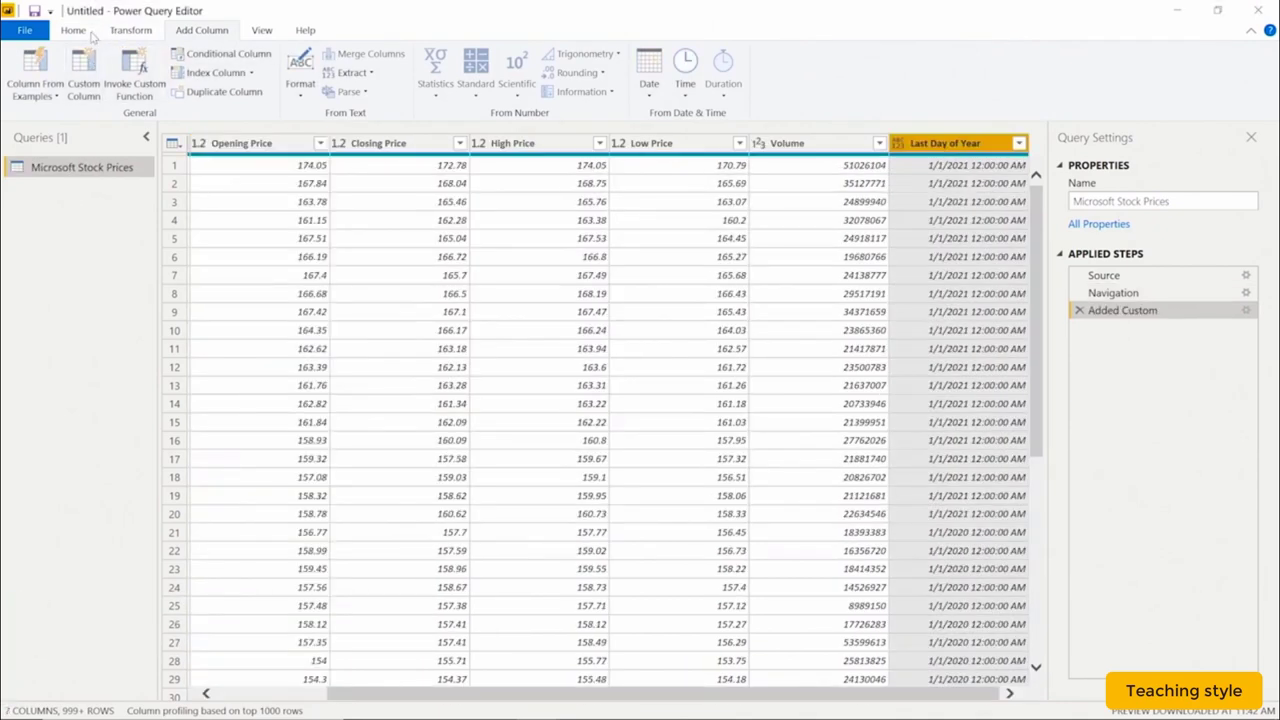
Group by Last Day of Year: 'Average Price for Year' averaging Closing Price, plus 'Date' keeping all rows.
left_click(131, 30)
left_click(23, 84)
left_click(417, 310)
type("Average Price for Year")
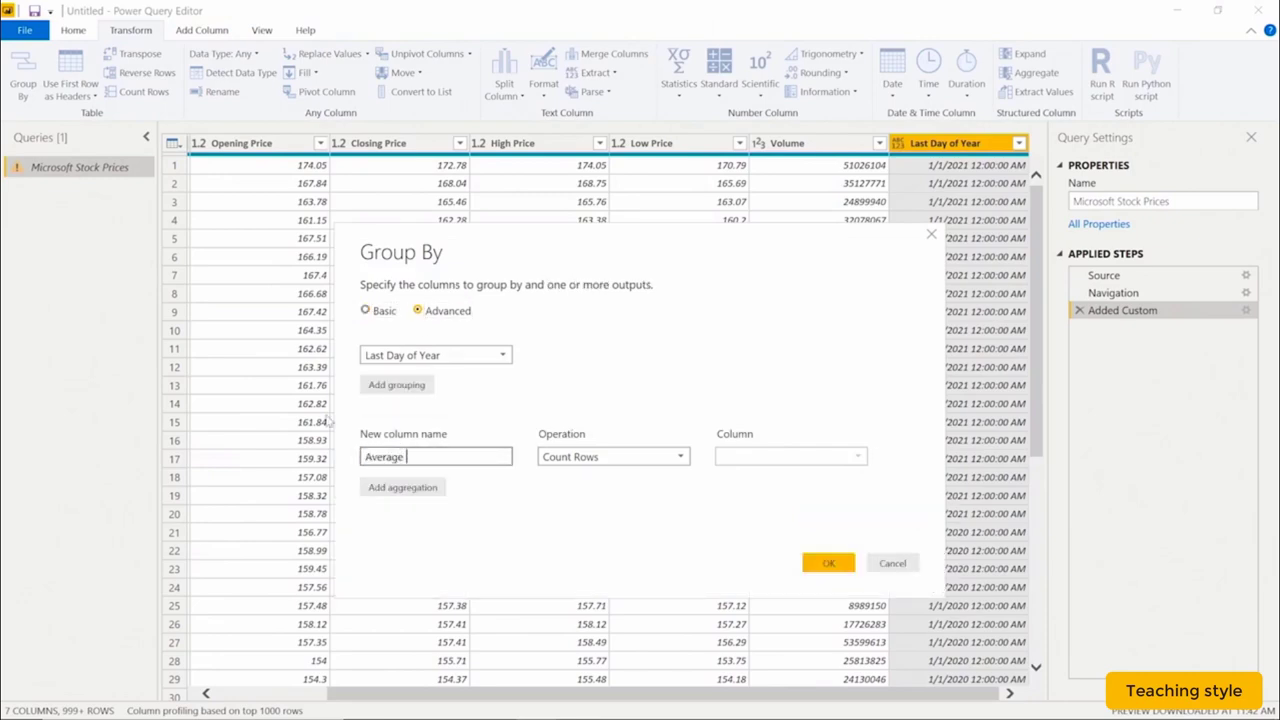
left_click(613, 456)
left_click(560, 491)
left_click(790, 456)
left_click(750, 510)
left_click(402, 487)
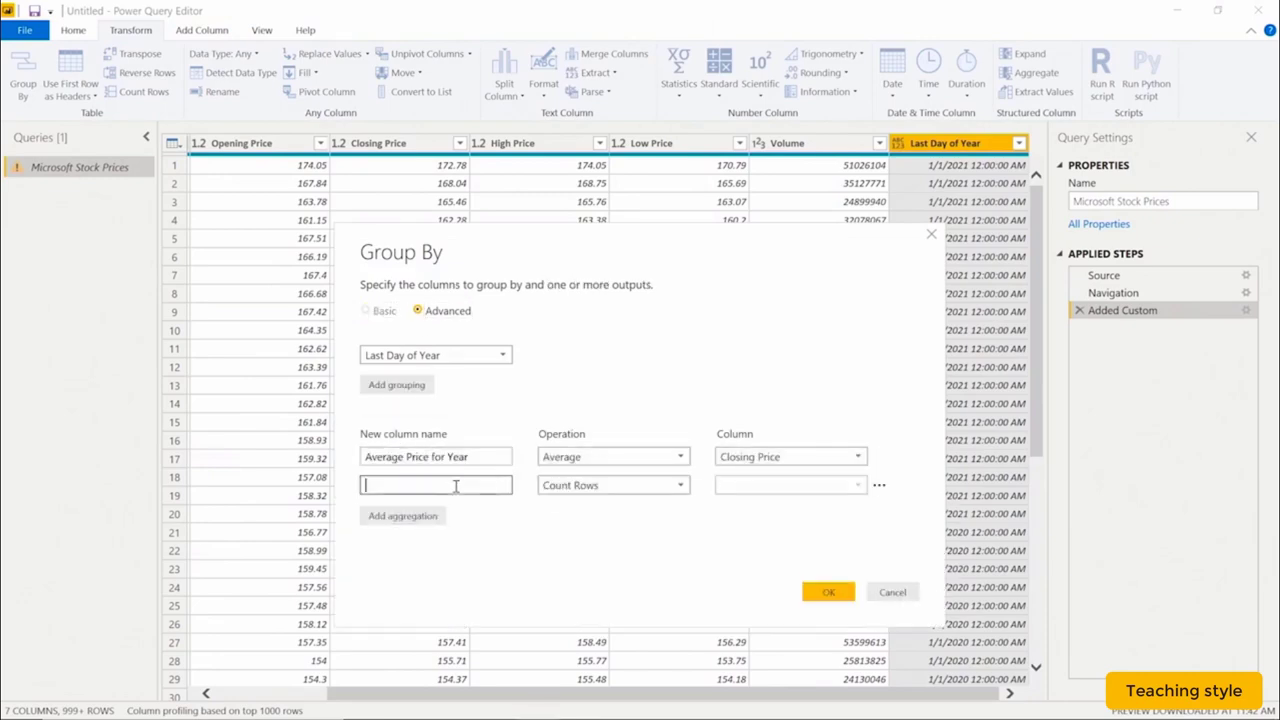
left_click(450, 486)
type("Date")
left_click(606, 486)
left_click(560, 629)
left_click(828, 593)
Expand the grouped Date tables into columns and Close & Apply the query.
left_click(618, 145)
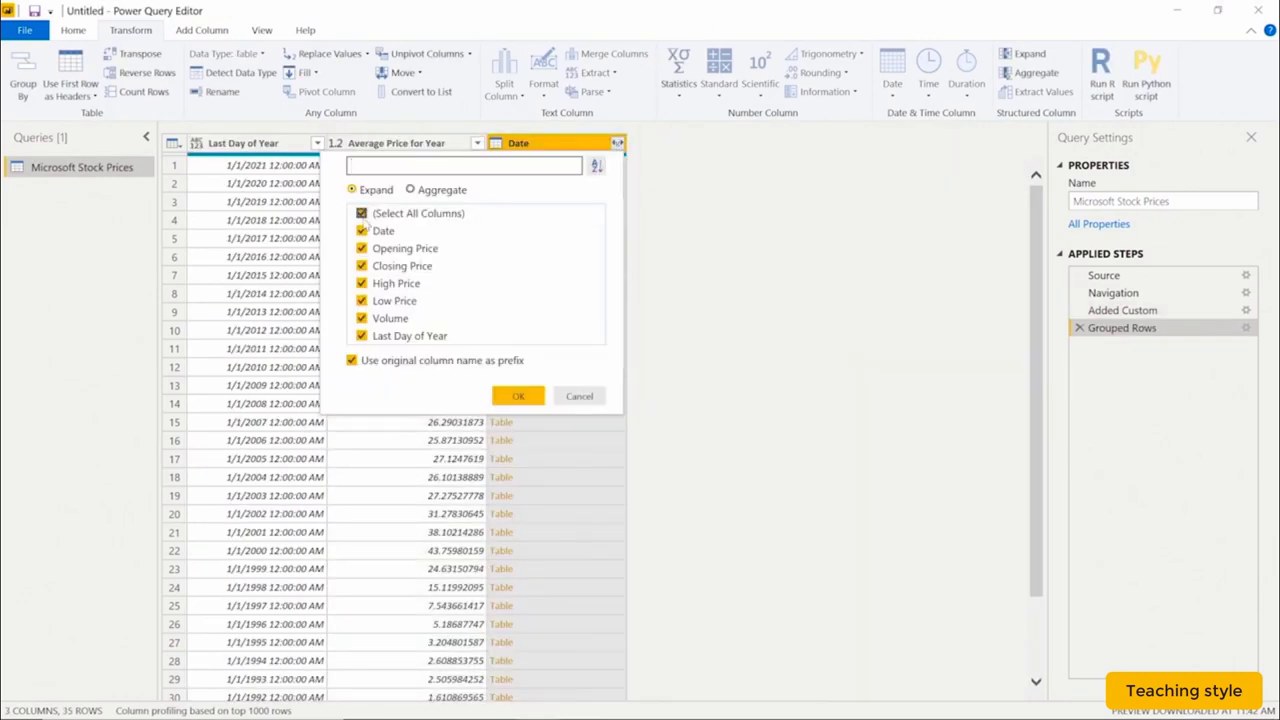
left_click(519, 397)
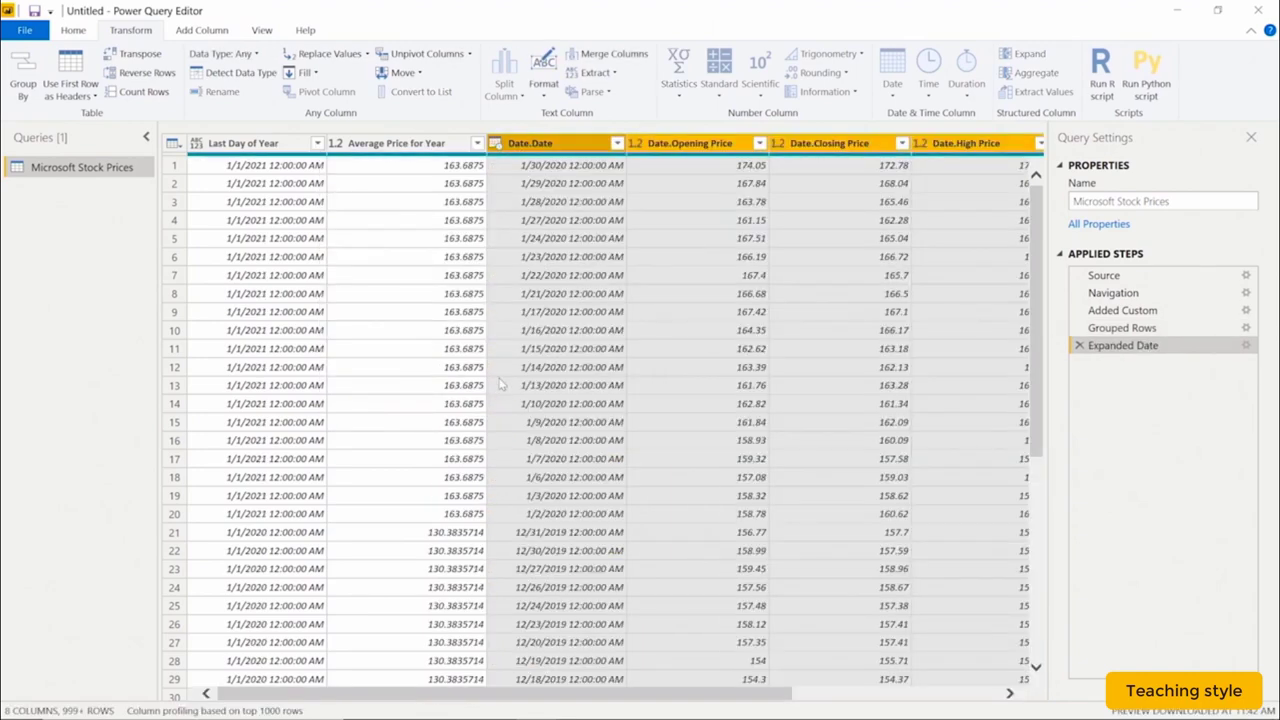
left_click_drag(582, 694, 527, 696)
scroll(443, 492, "down", 13)
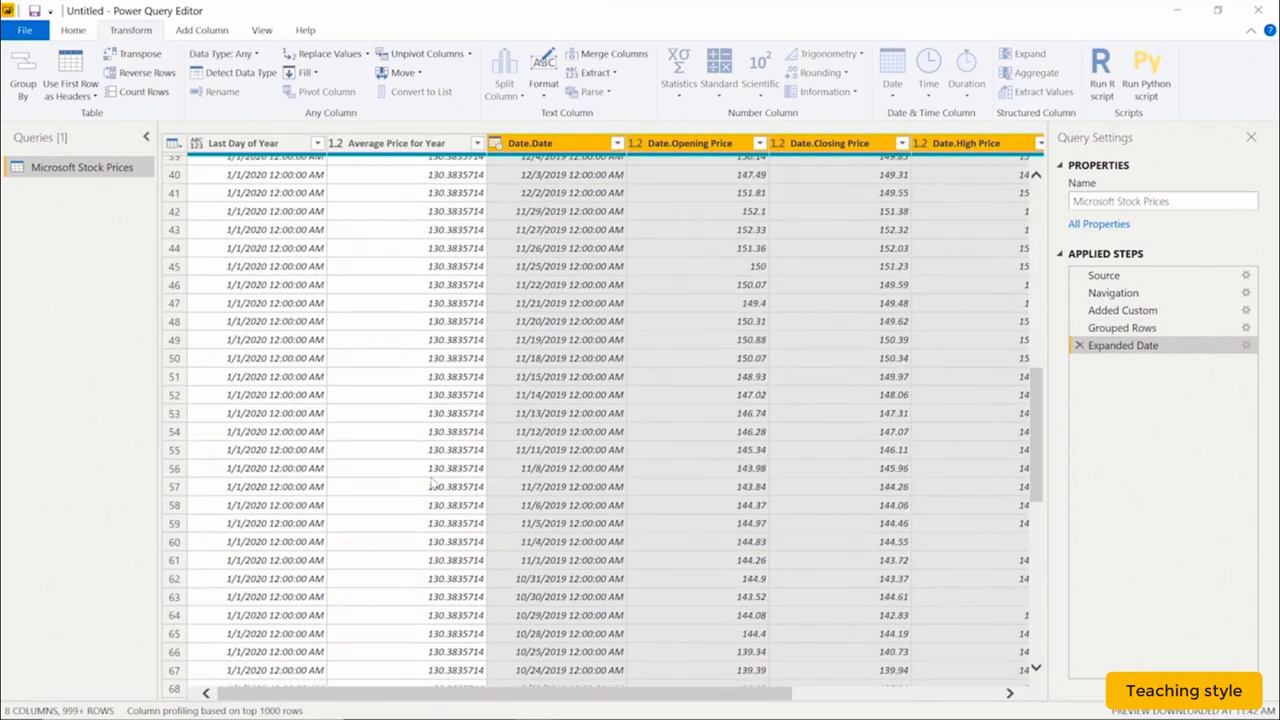
scroll(443, 492, "up", 13)
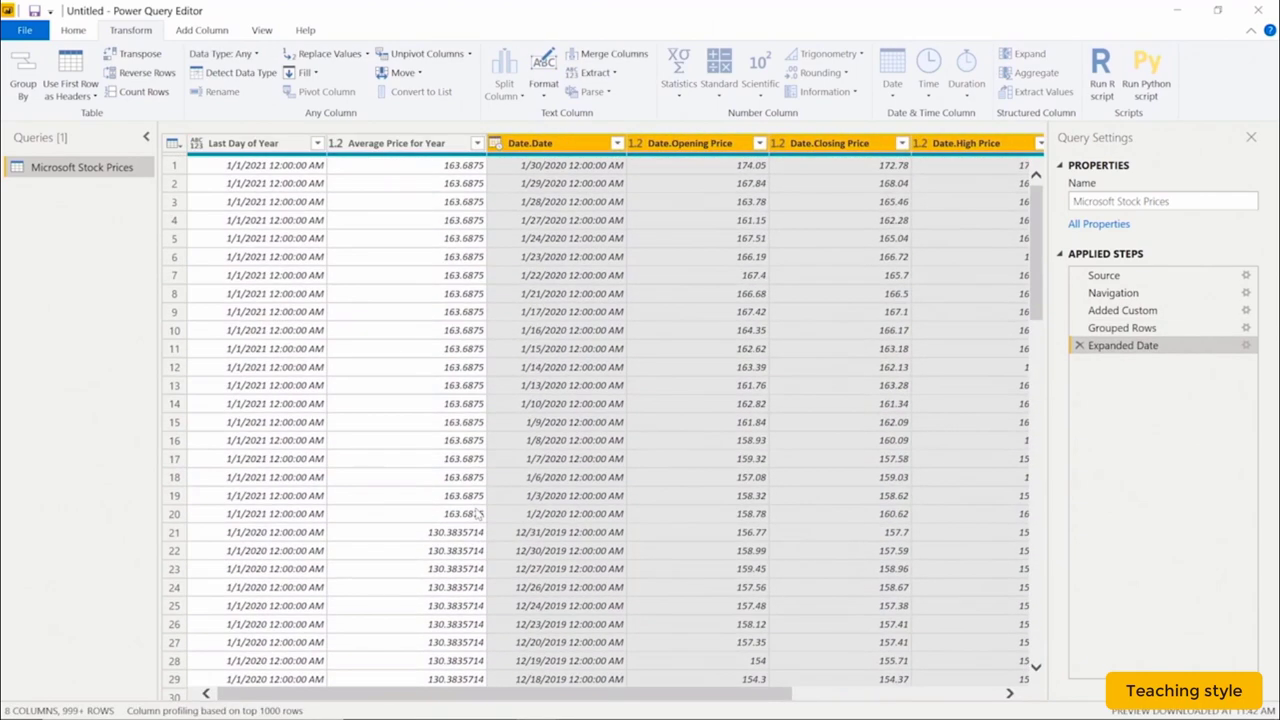
left_click(73, 30)
left_click(24, 62)
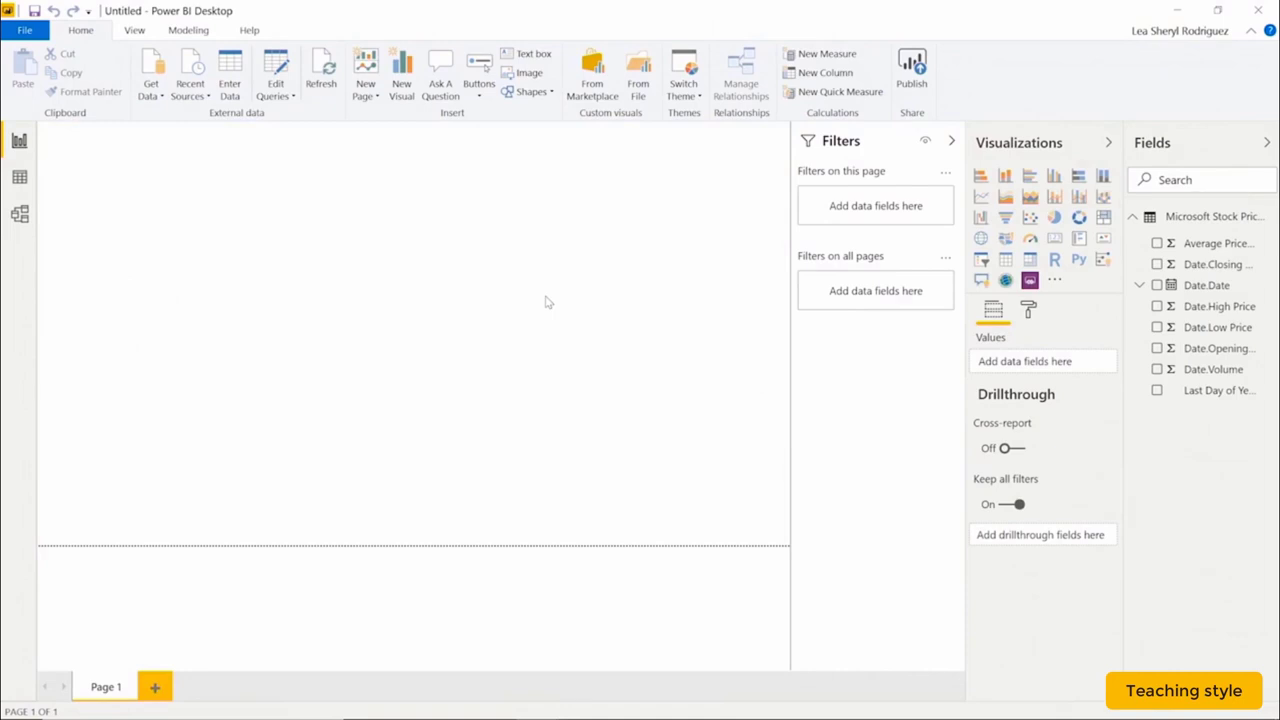
Save a copy of the report as 'Microsoft Stock Prices (Version 2).pbix', changing the Version 1 name's 1 to 2.
left_click(25, 34)
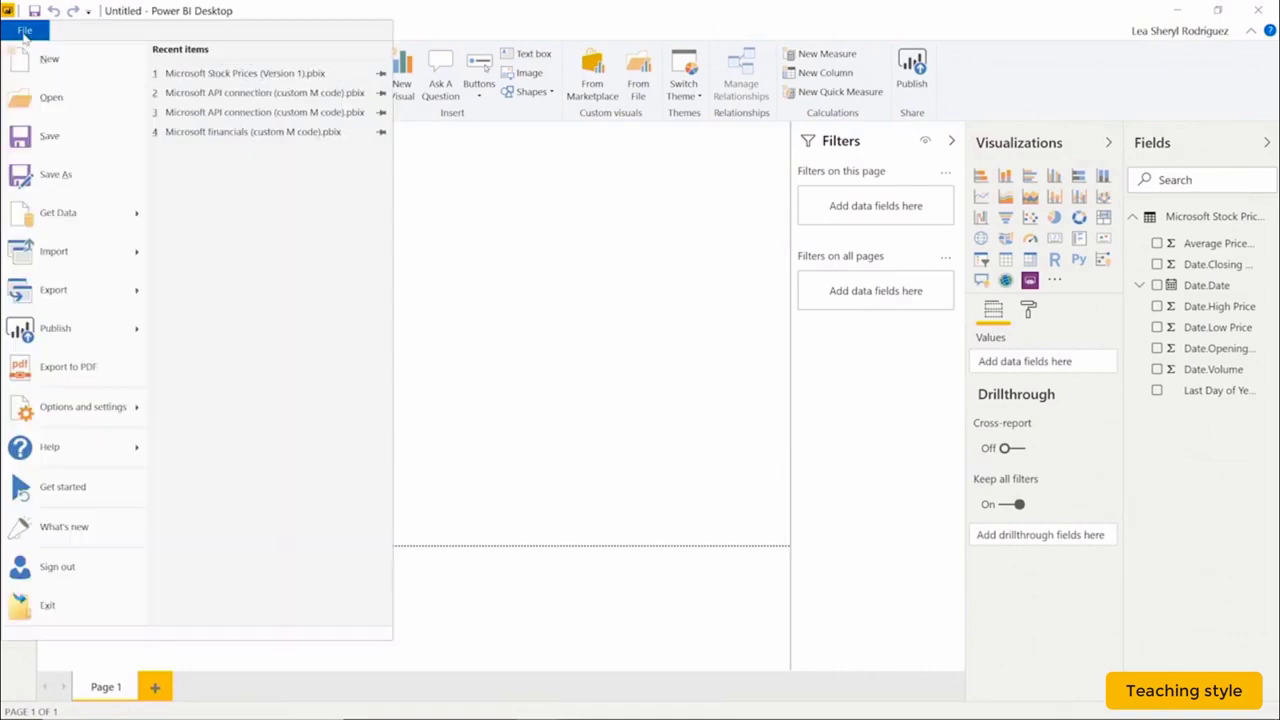
left_click(97, 178)
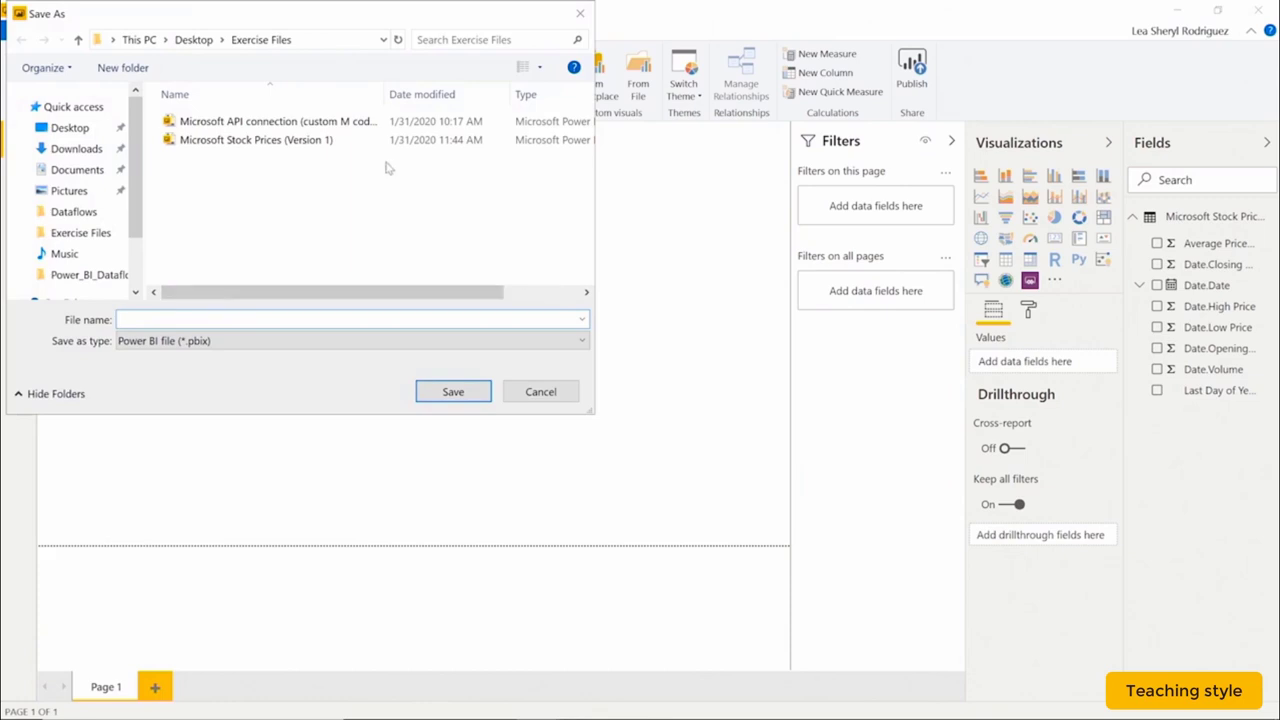
left_click(355, 143)
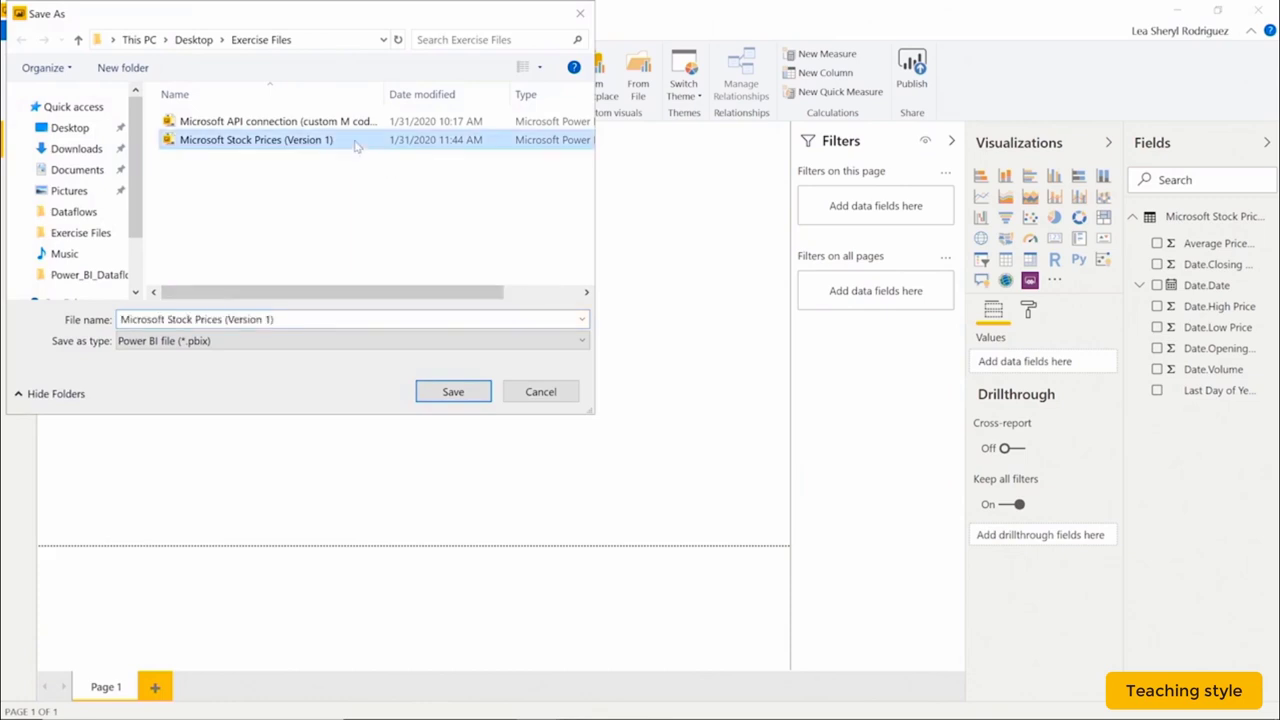
triple_click(271, 320)
left_click(270, 319)
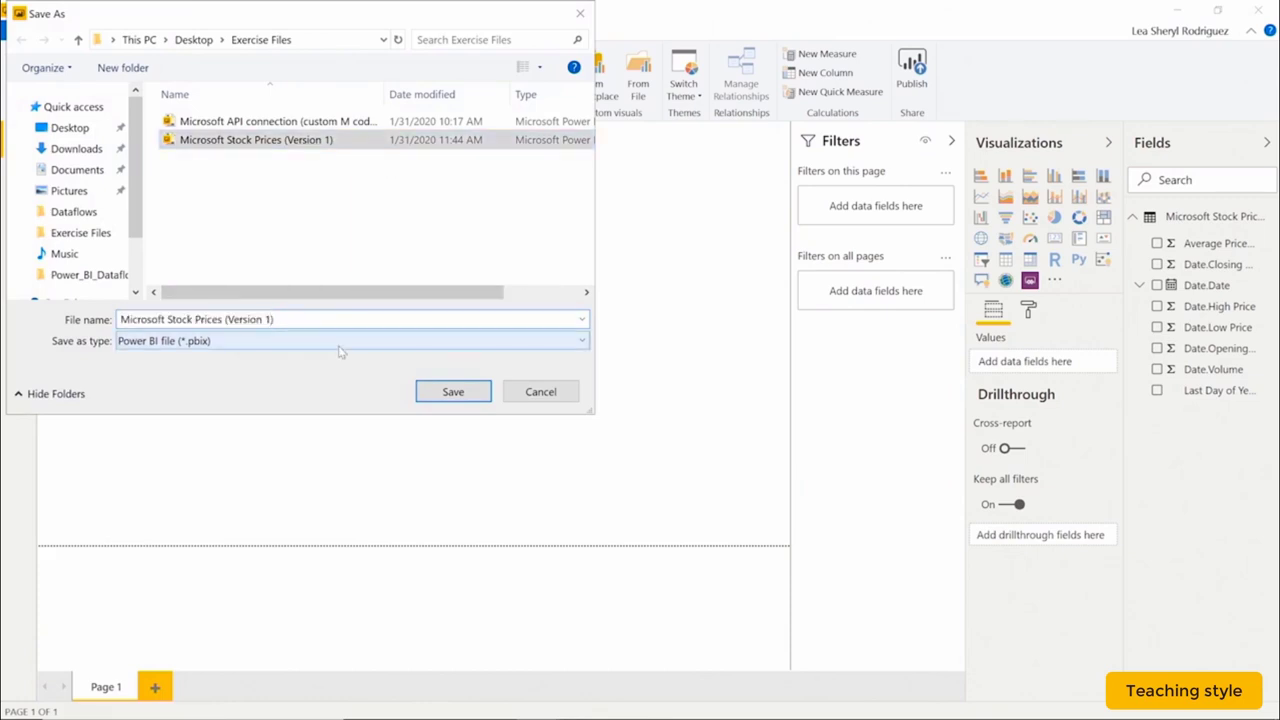
key("BackSpace")
type("2")
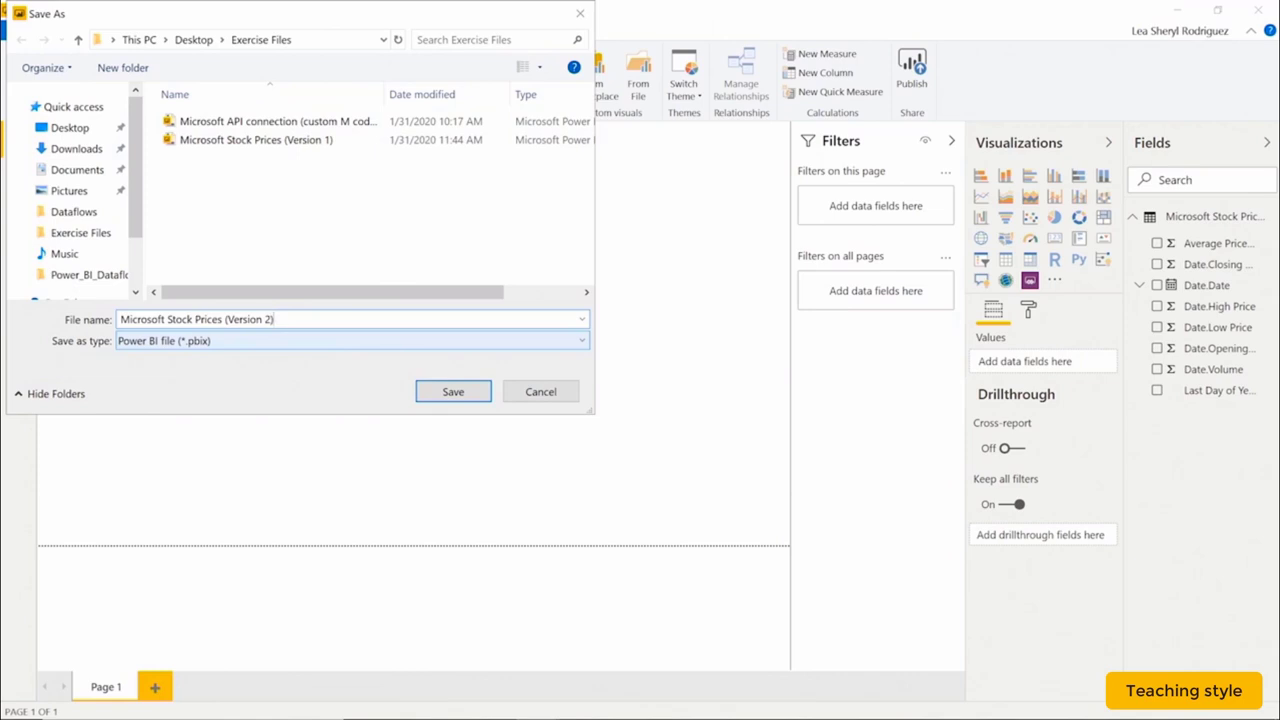
left_click(443, 391)
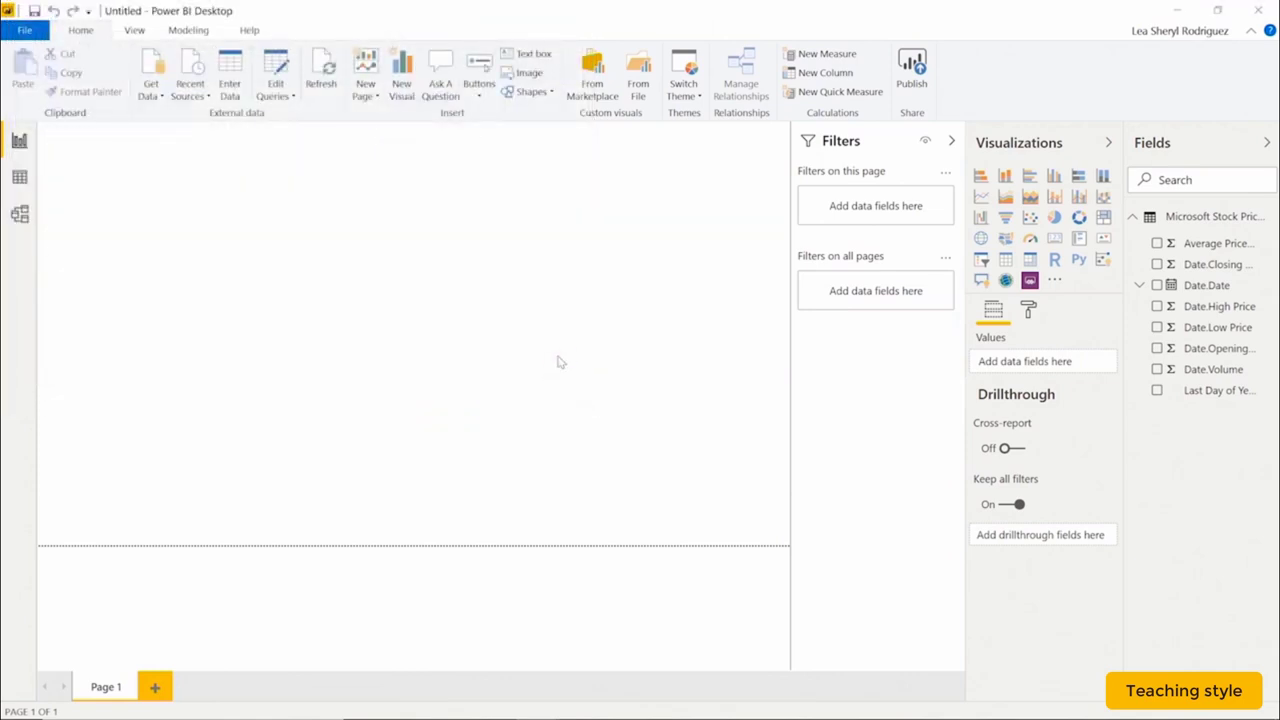
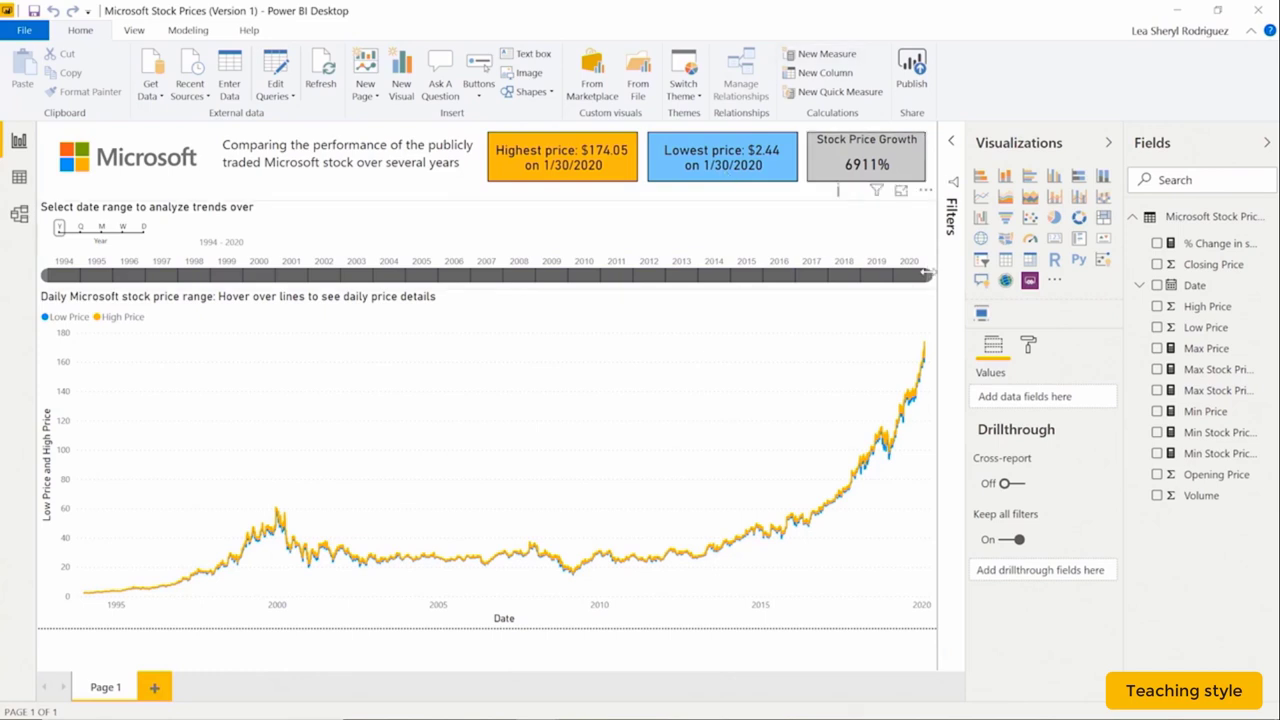
Drag the date slicer's end to 2017 so the Version 1 report covers 1994–2017.
left_click_drag(928, 272, 781, 270)
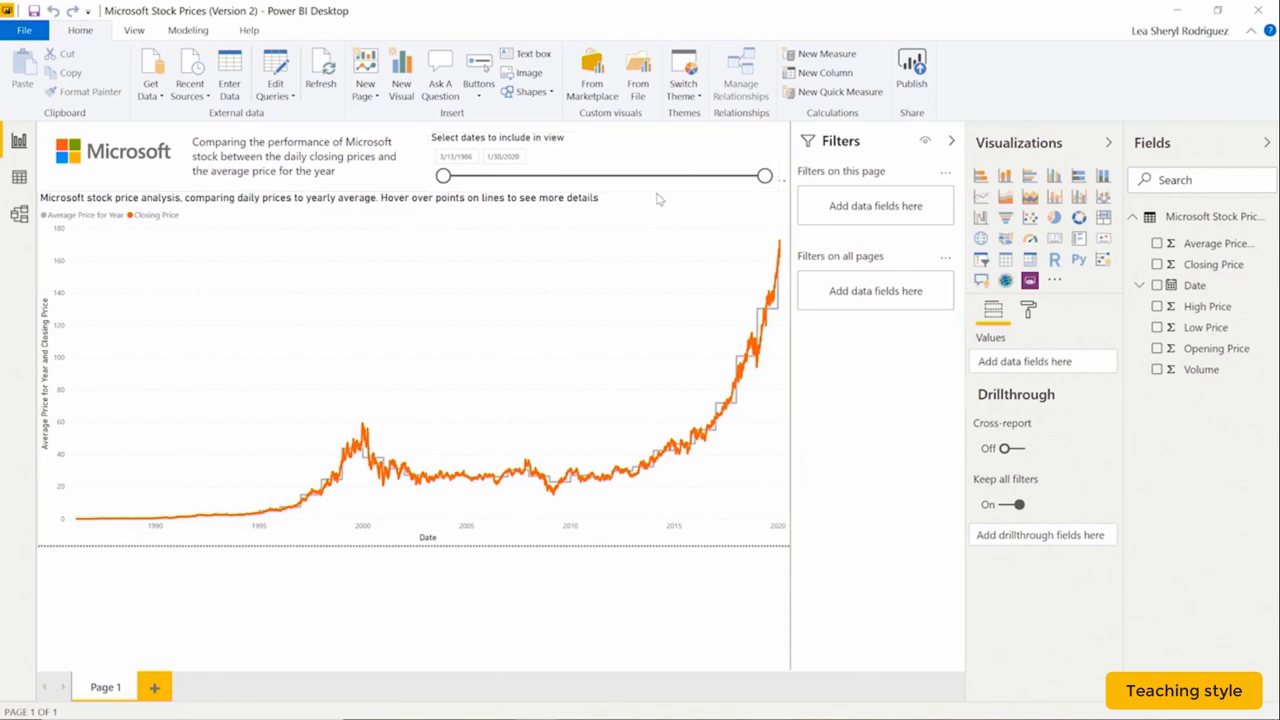
Publish the Version 2 report to PBI Dataflows, then choose PBI Dataflows as Version 1's destination.
left_click(924, 72)
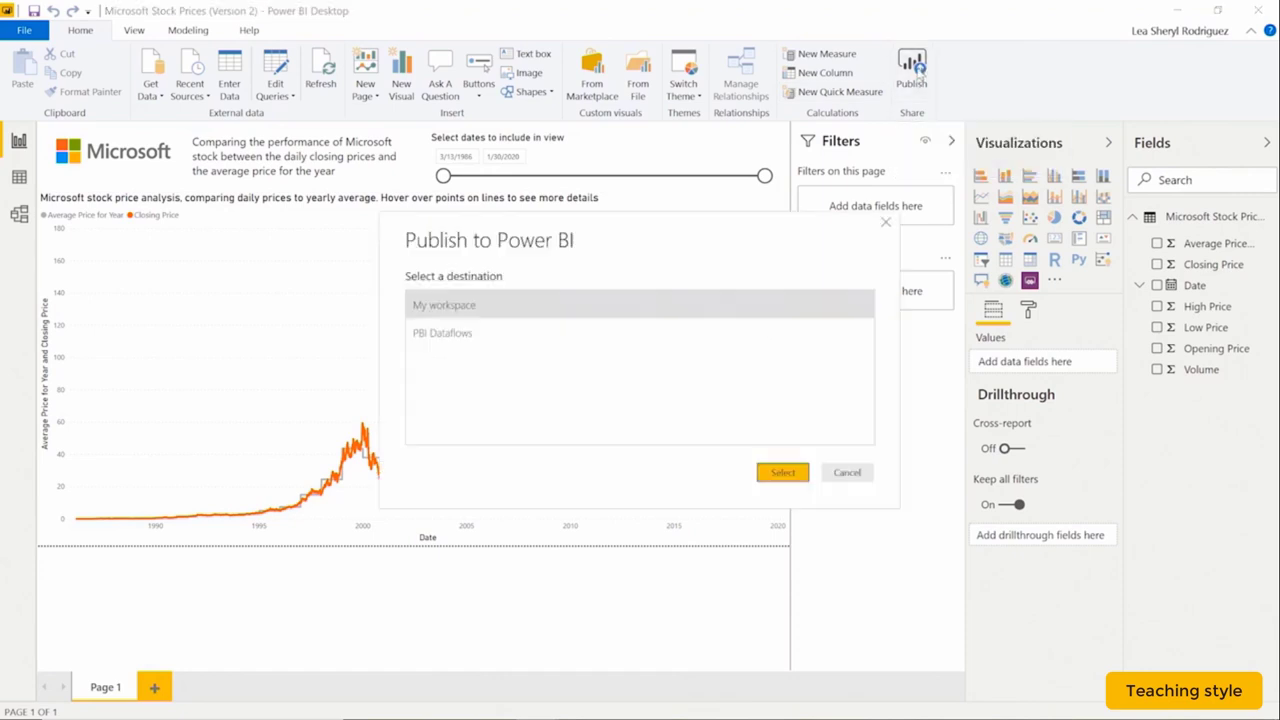
left_click(674, 338)
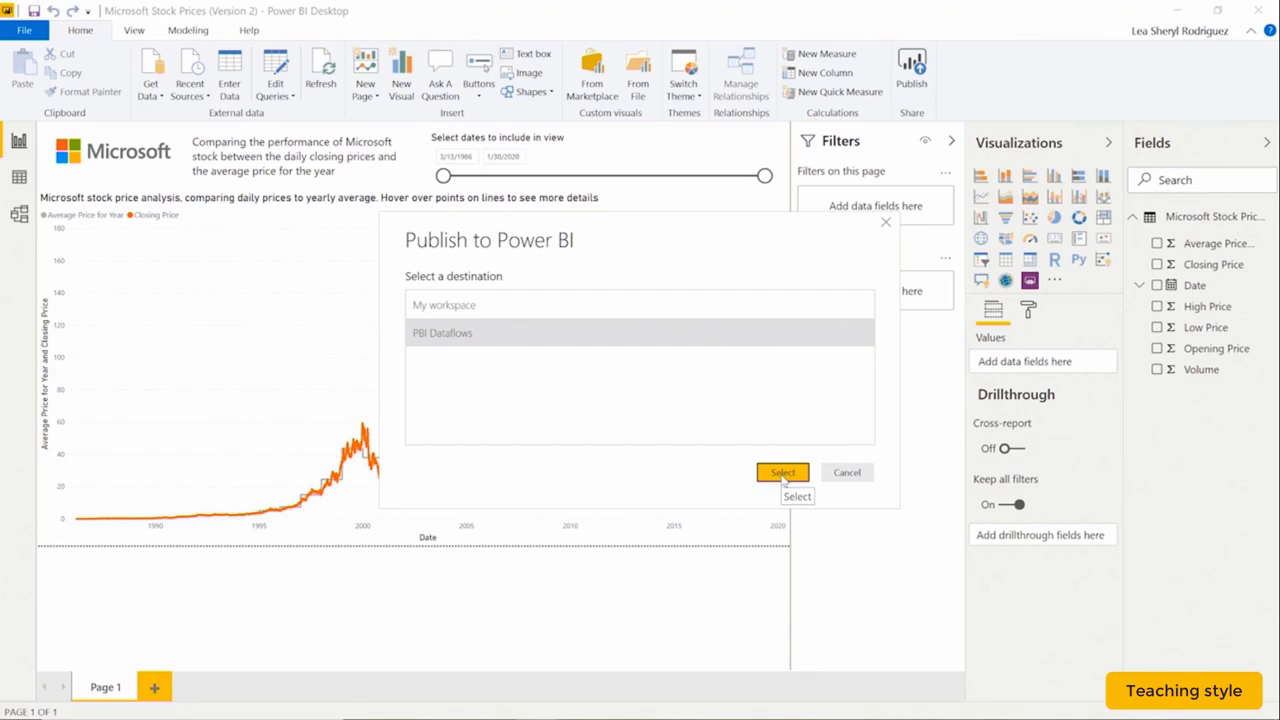
left_click(783, 477)
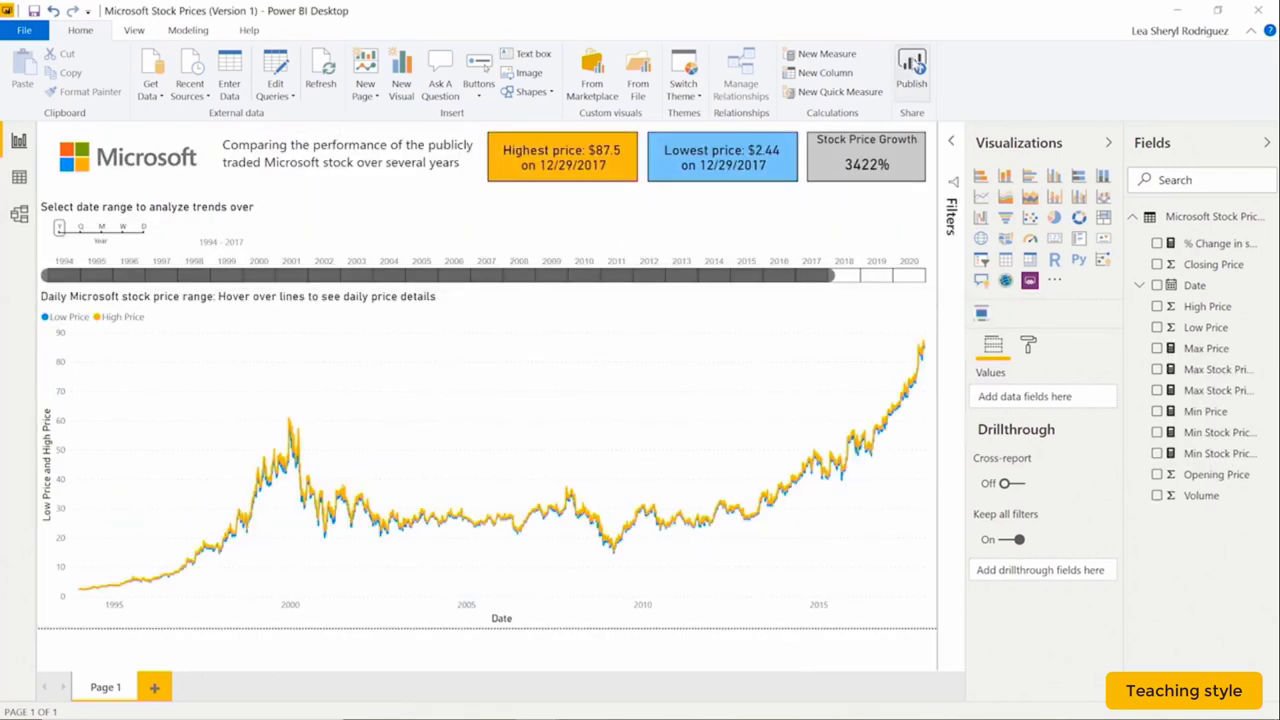
left_click(912, 70)
left_click(590, 336)
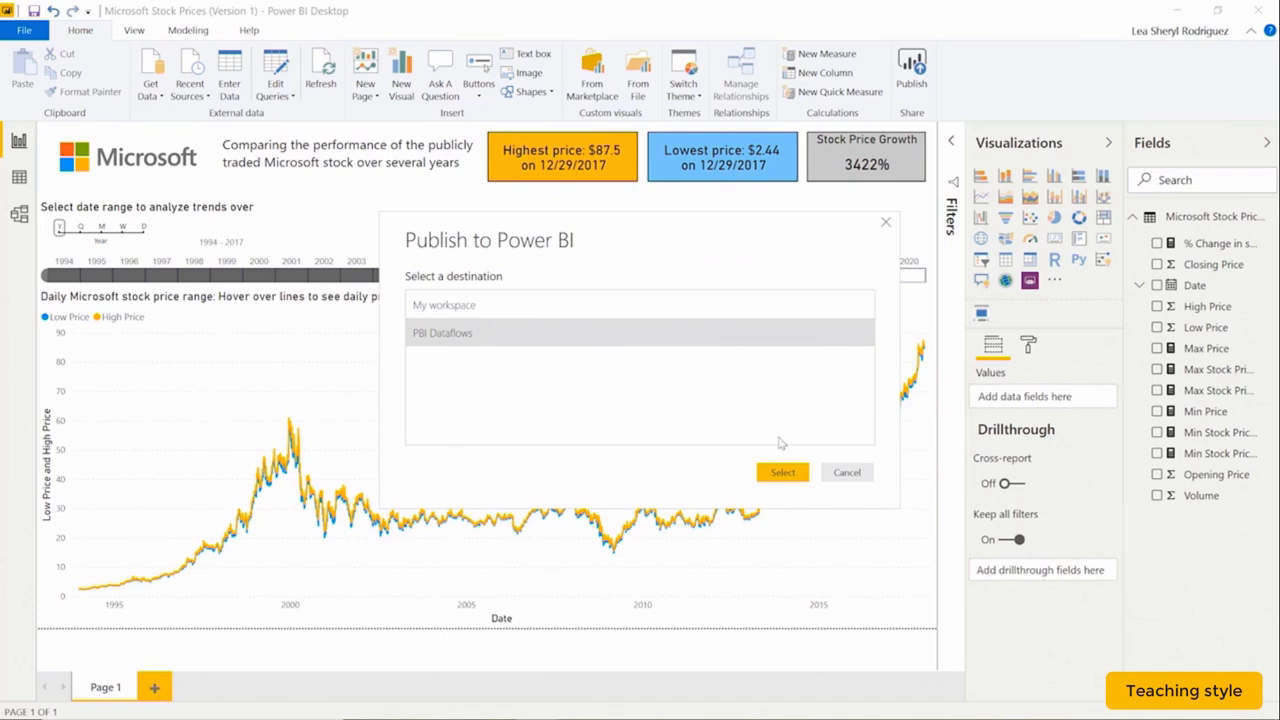
Confirm publishing the Version 1 report to the PBI Dataflows workspace.
left_click(782, 472)
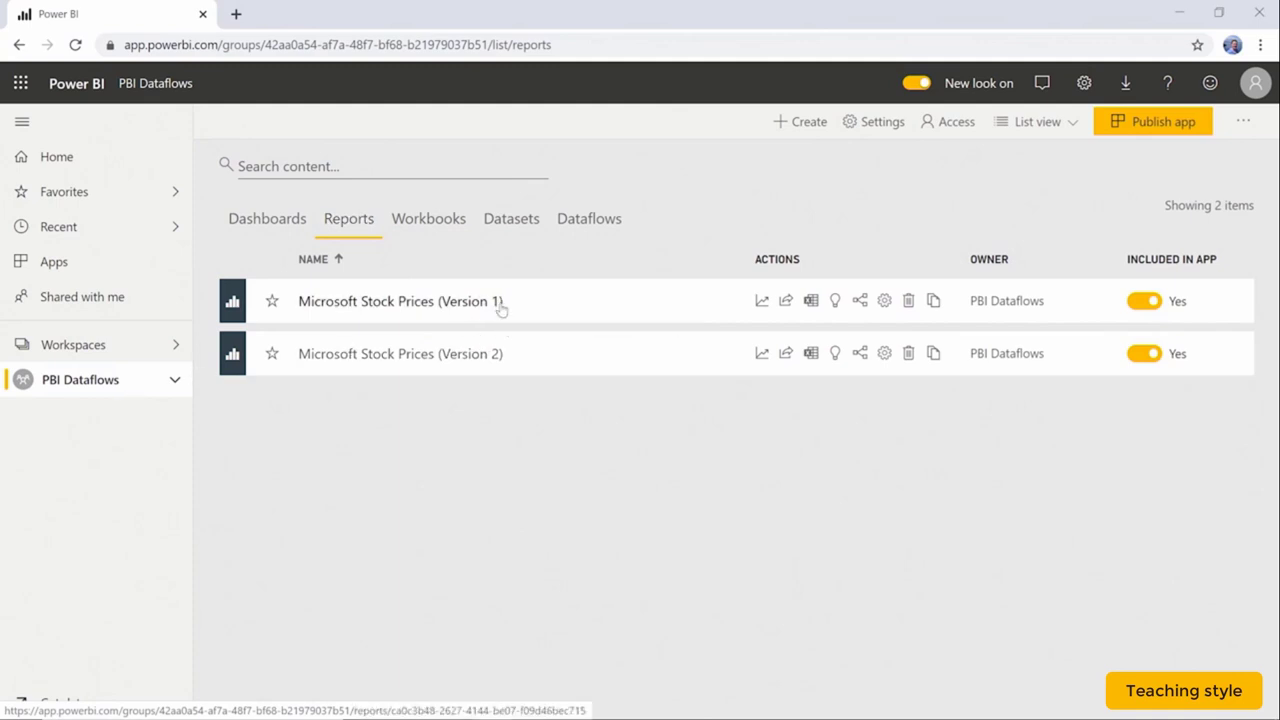
Open the published Version 1 report, then list the PBI Dataflows workspace's datasets.
left_click(501, 305)
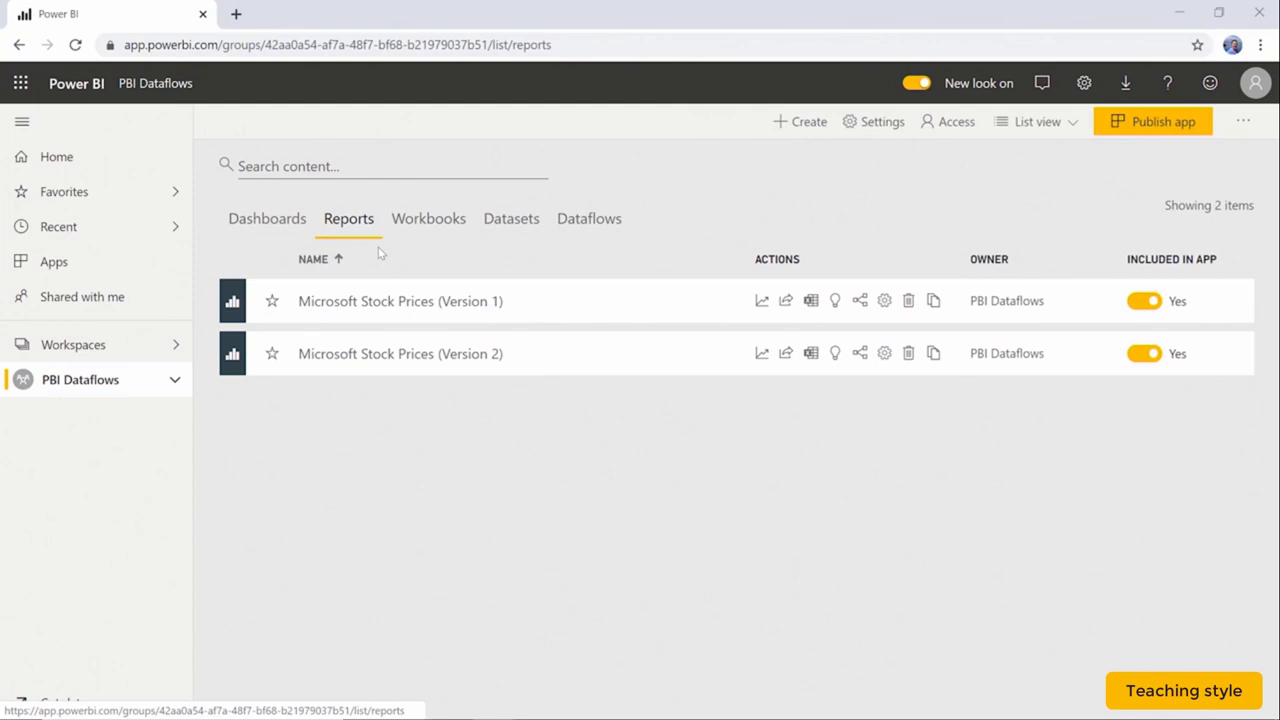
left_click(514, 220)
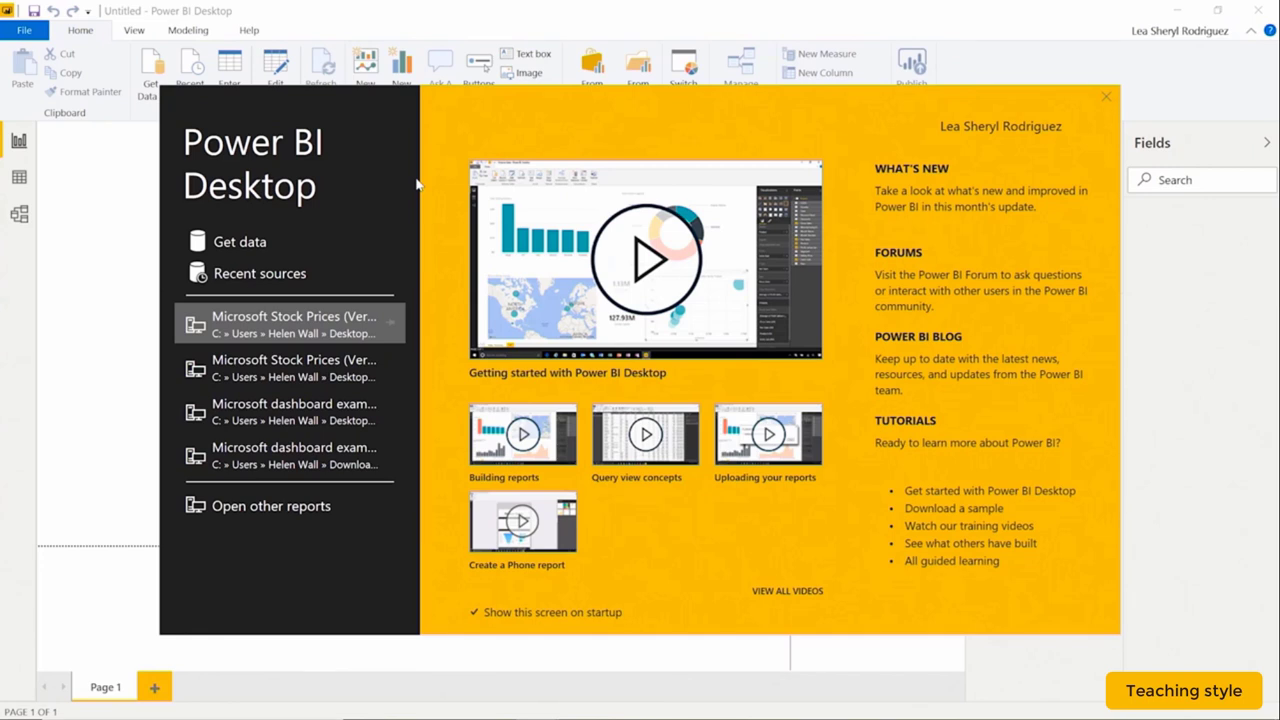
Use Get Data > Power Platform > Power BI datasets to create a report on Microsoft Stock Prices (Version 1).
left_click(248, 246)
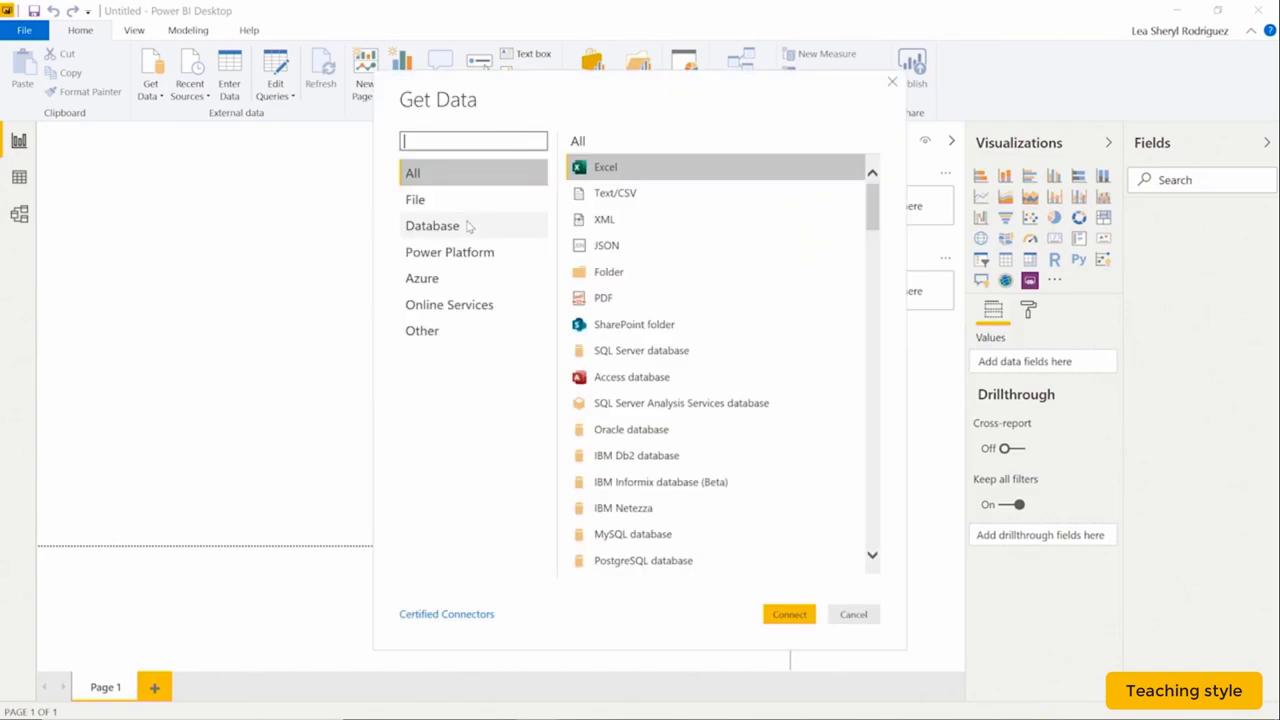
left_click(483, 255)
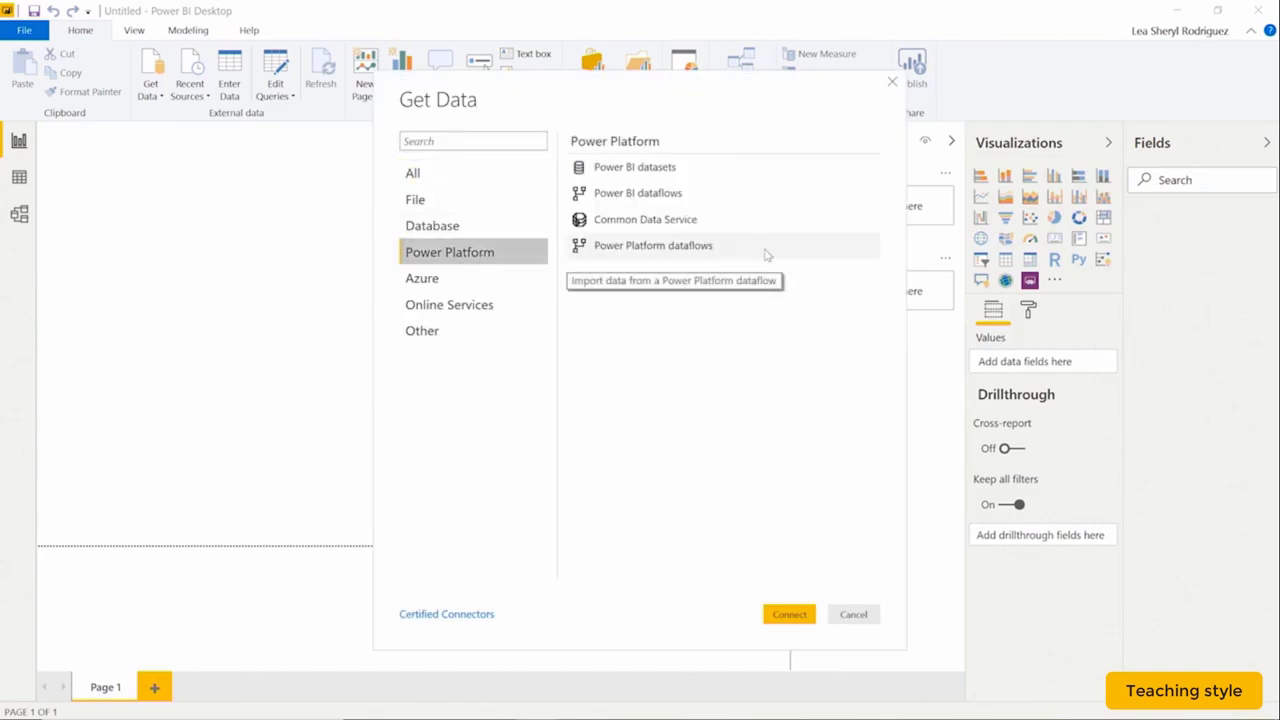
left_click(725, 172)
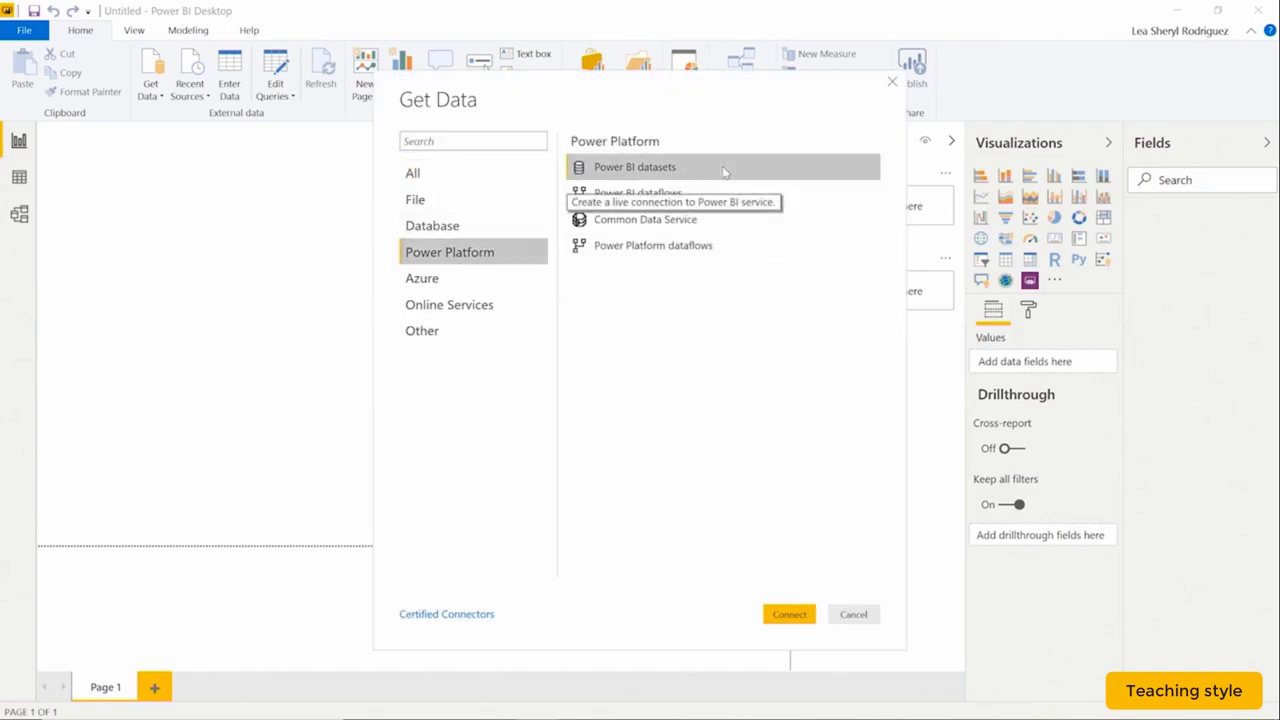
left_click(801, 615)
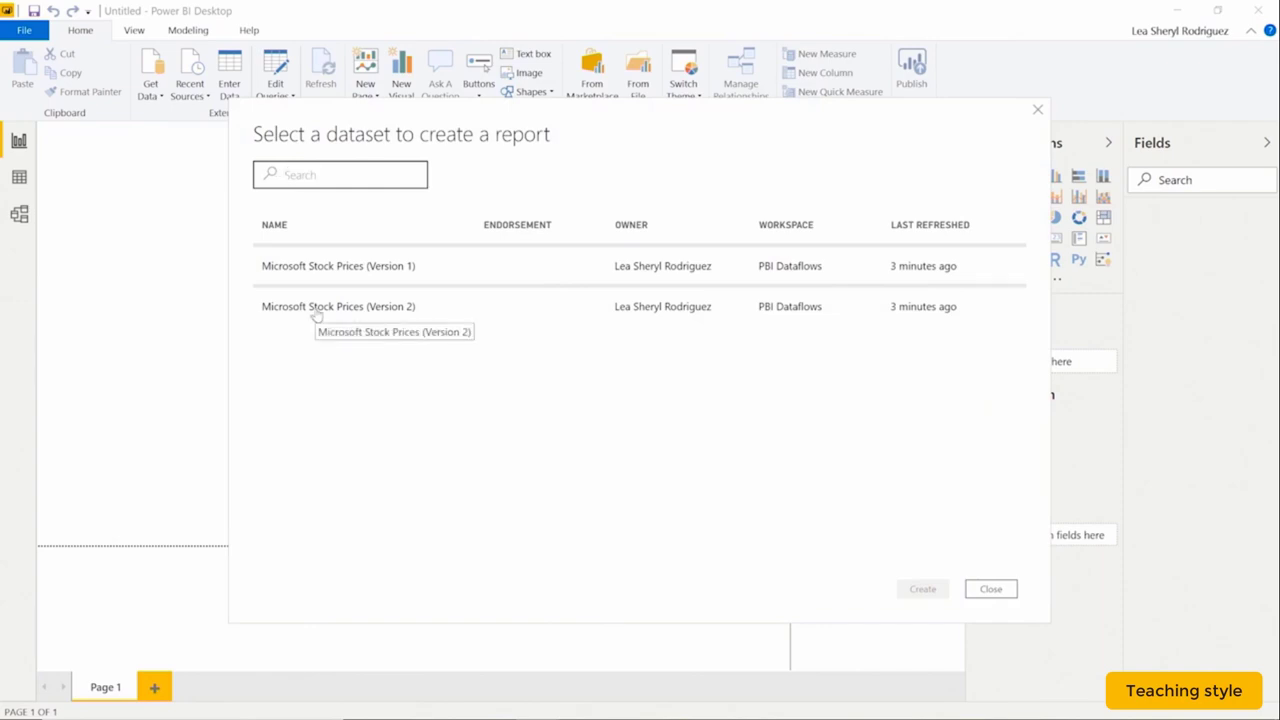
left_click(330, 275)
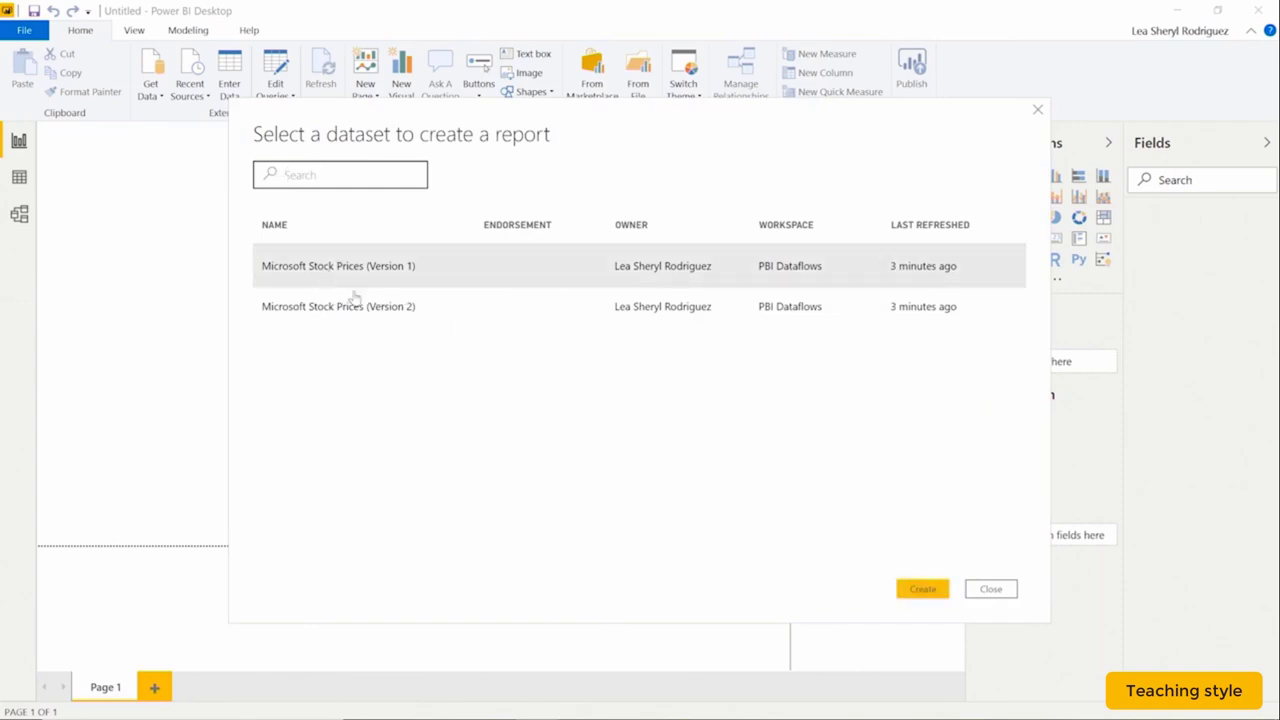
left_click(916, 590)
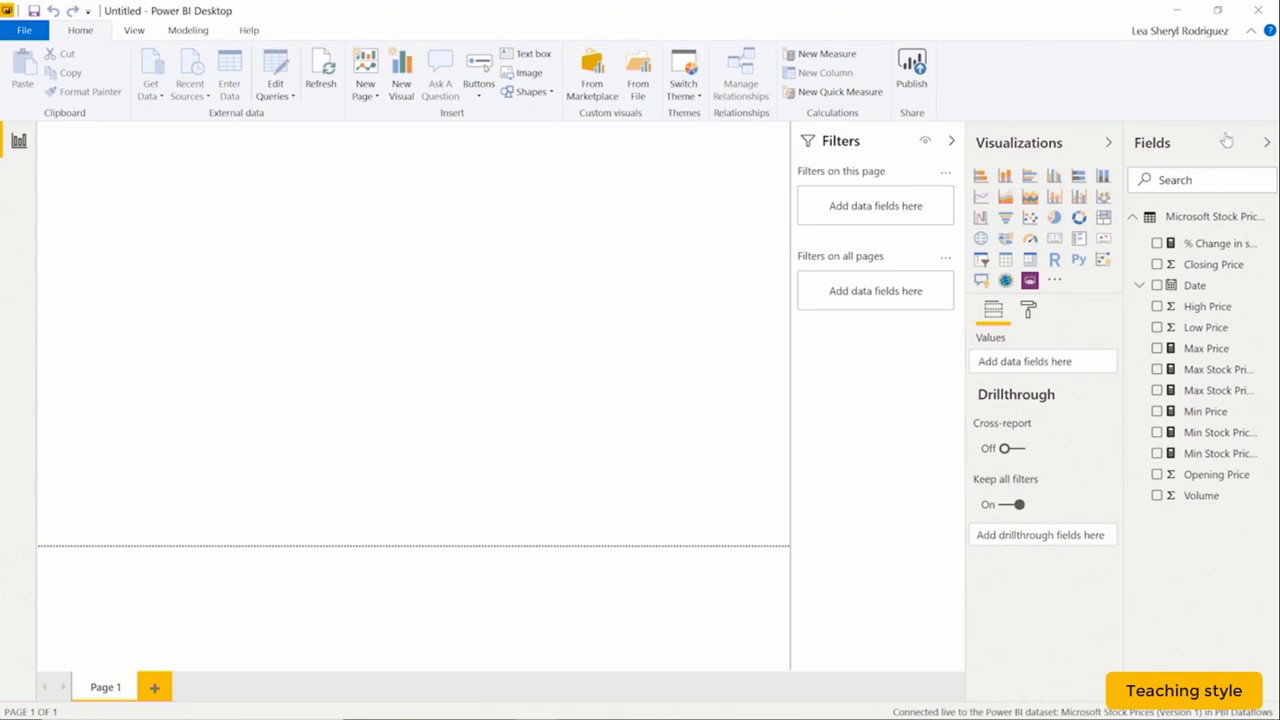
Add a visual of the Date hierarchy by Year only, without Quarter, Month and Day, plus High Price.
left_click(1217, 290)
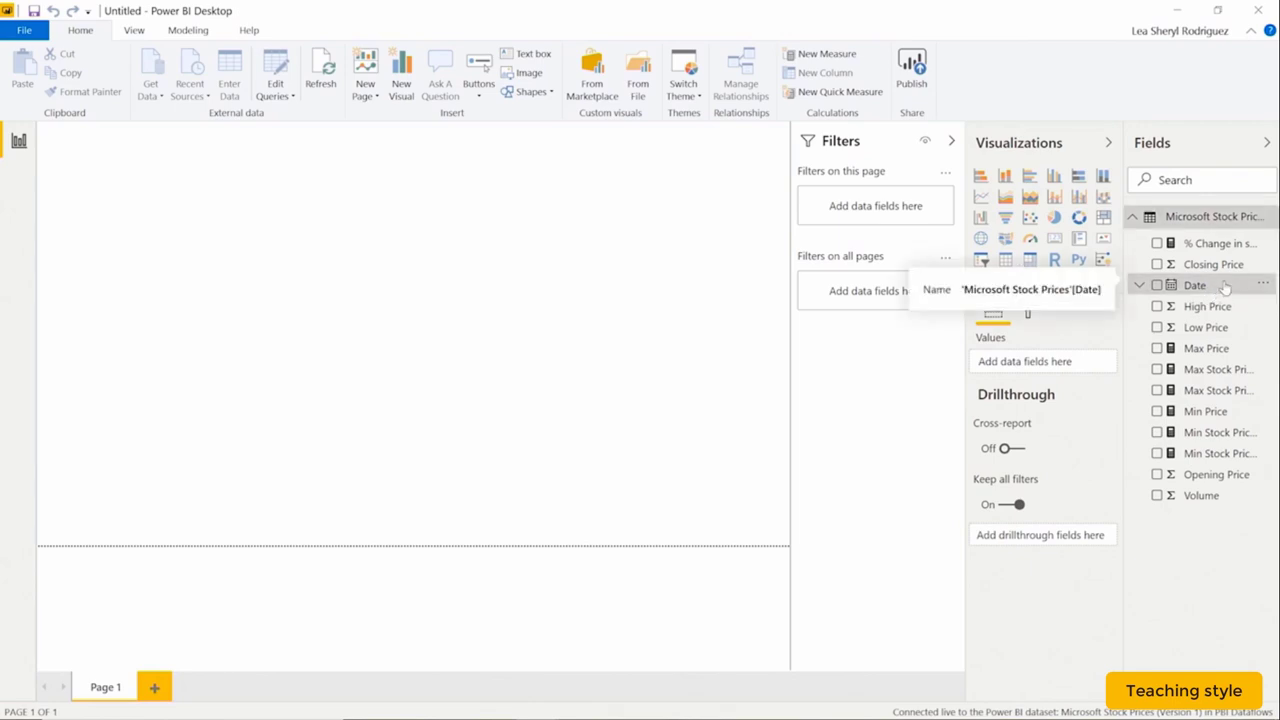
left_click(1138, 287)
left_click_drag(1195, 286, 457, 349)
left_click(1106, 396)
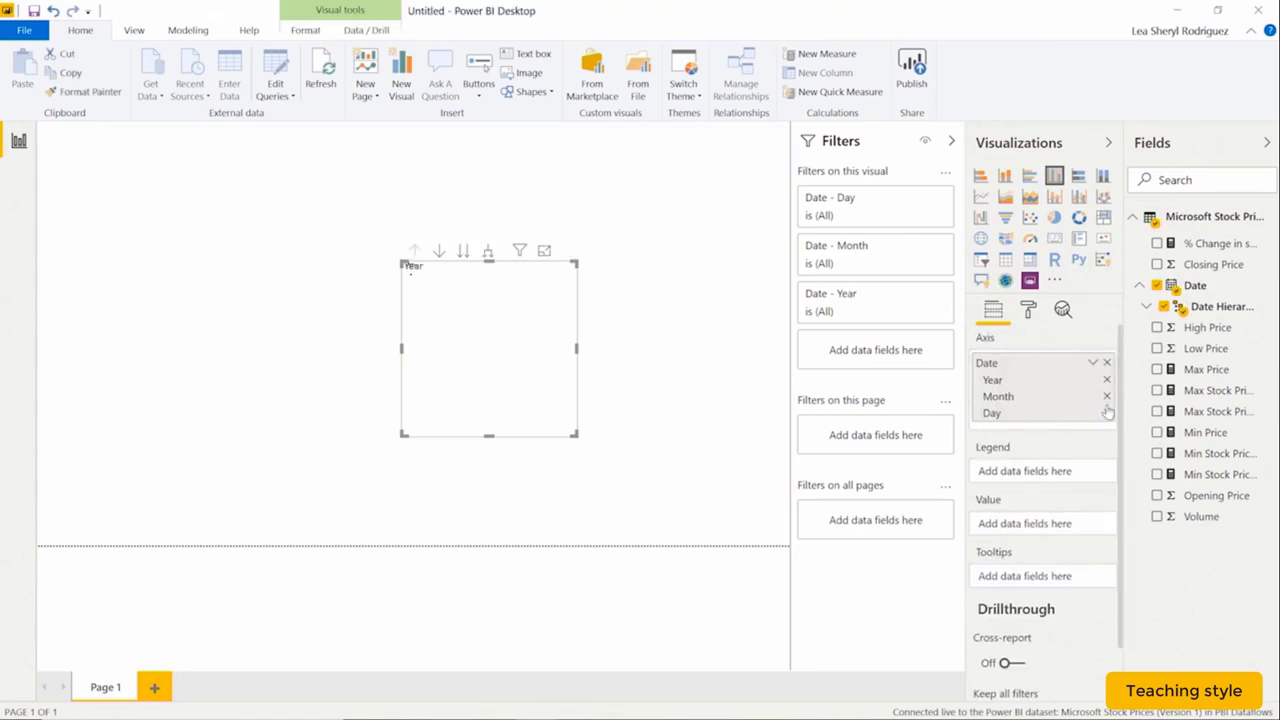
left_click(1106, 396)
left_click(1106, 396)
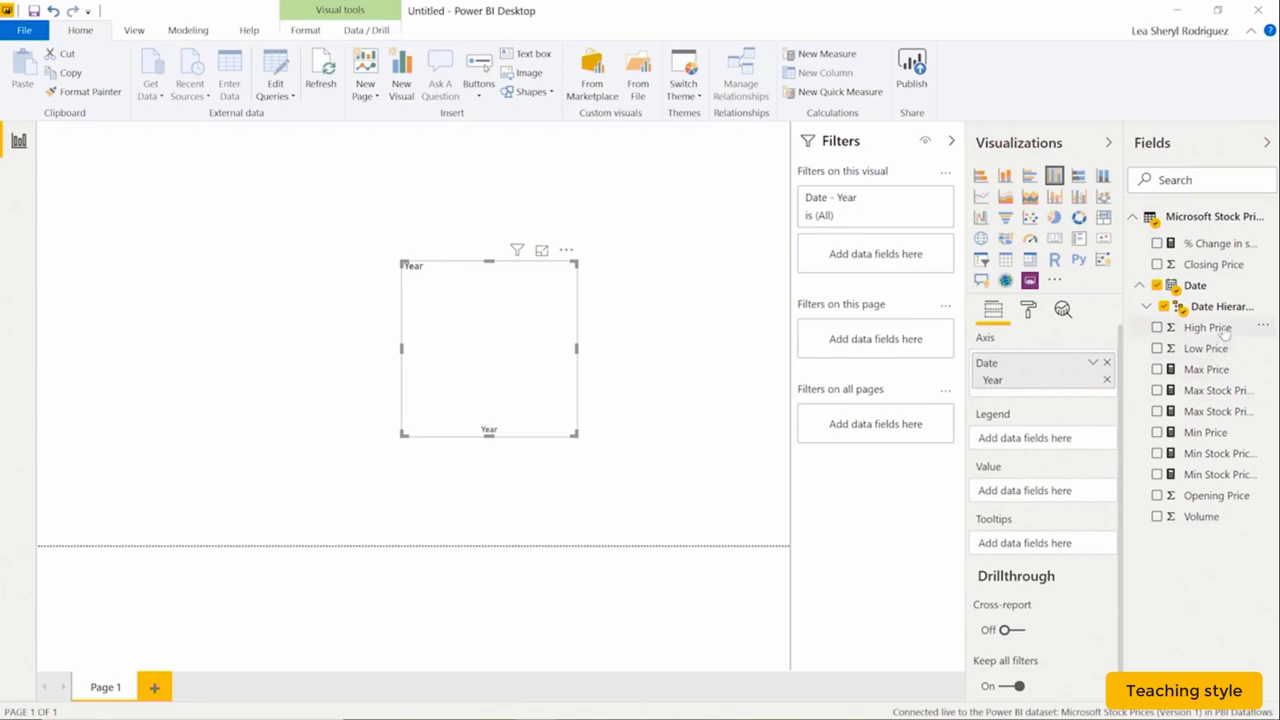
left_click_drag(1118, 396, 1098, 399)
left_click_drag(1204, 329, 1086, 399)
right_click(1090, 401)
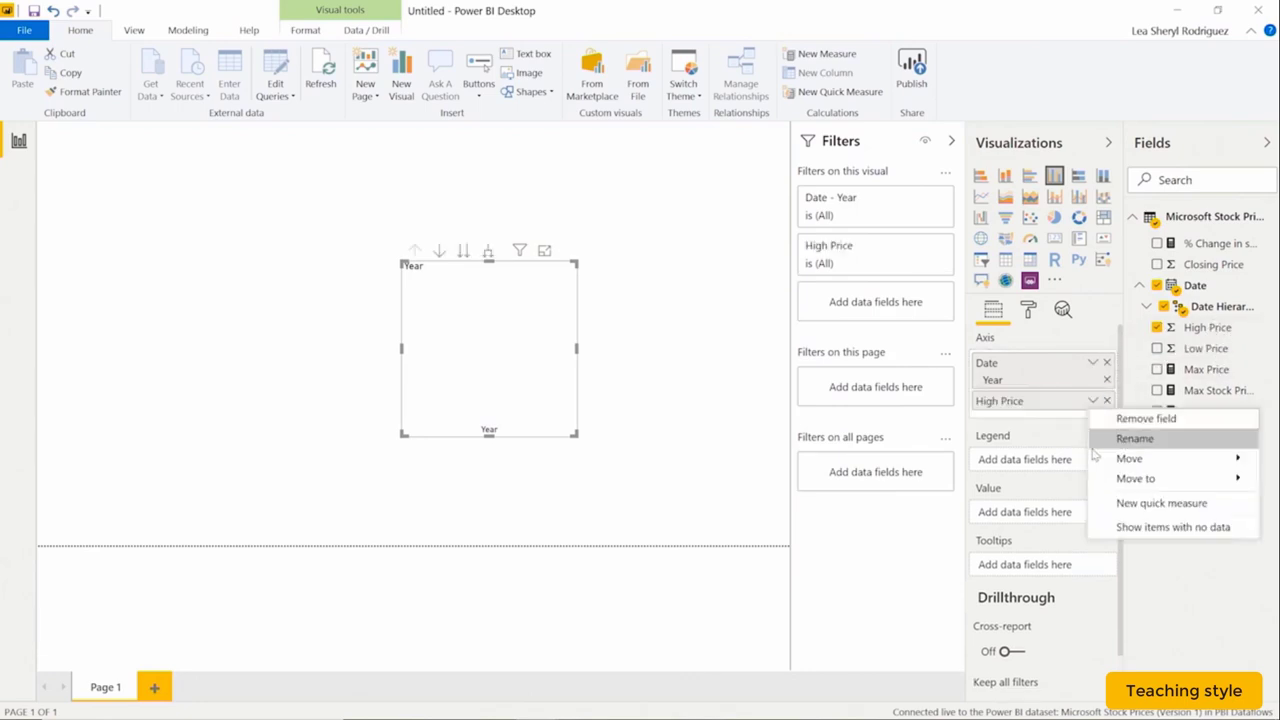
right_click(1056, 401)
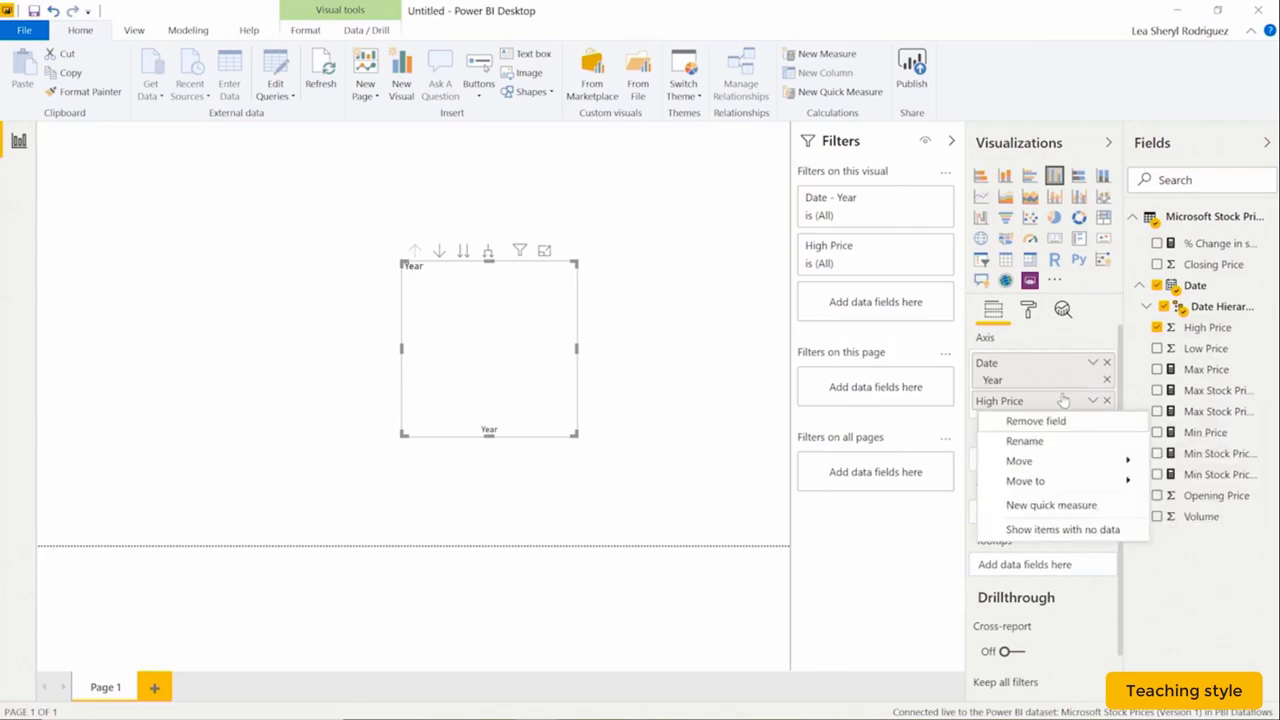
left_click(1208, 328)
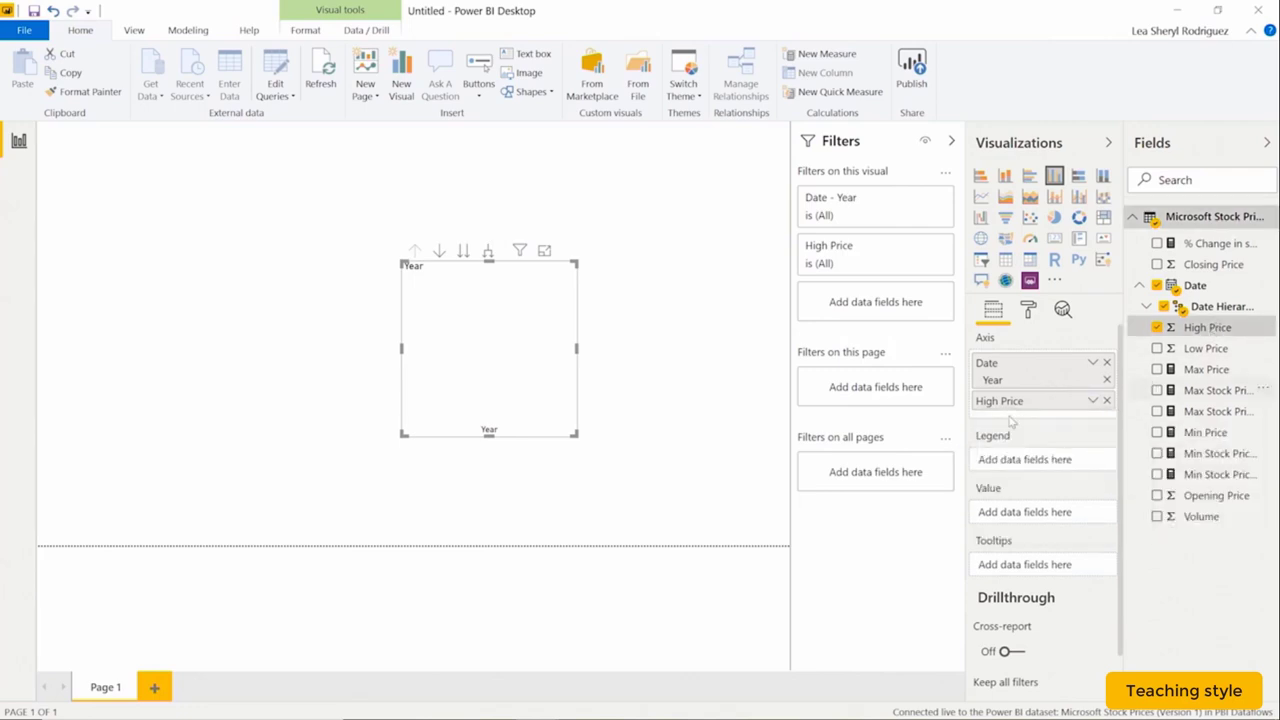
Make it a stacked column chart of Max of High Price, stretched to fill the page.
left_click(1004, 176)
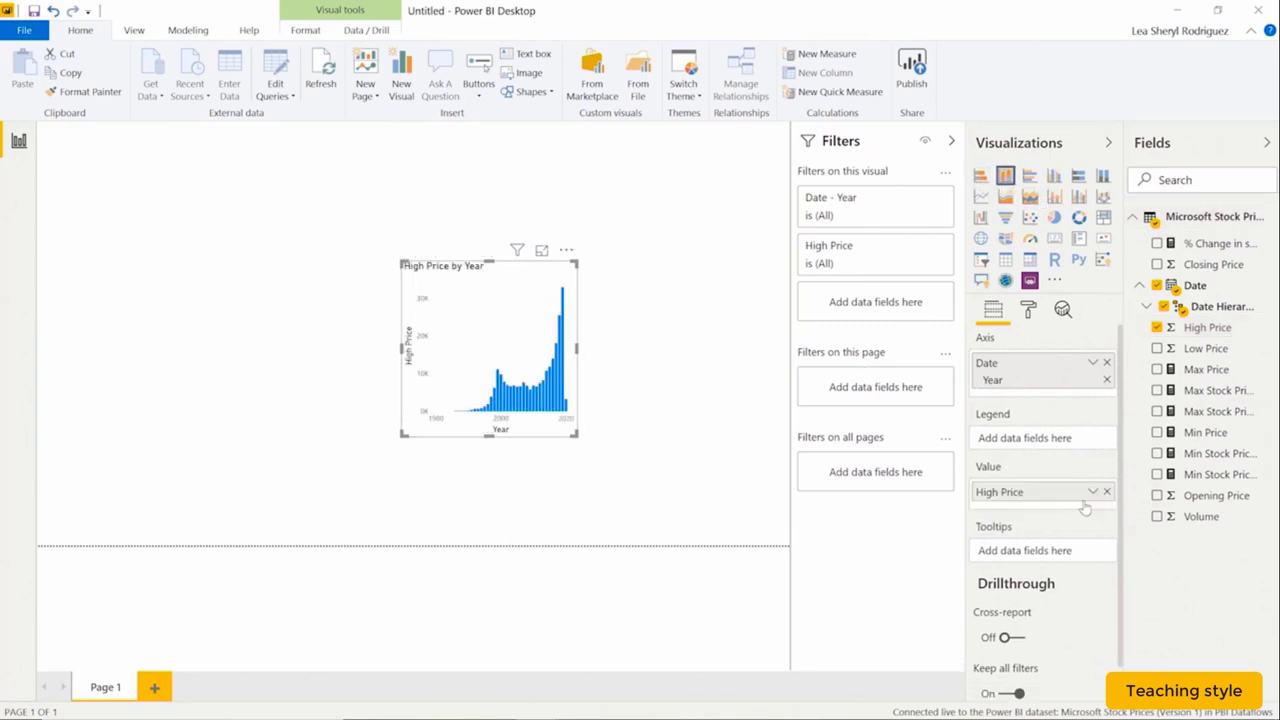
left_click(1094, 492)
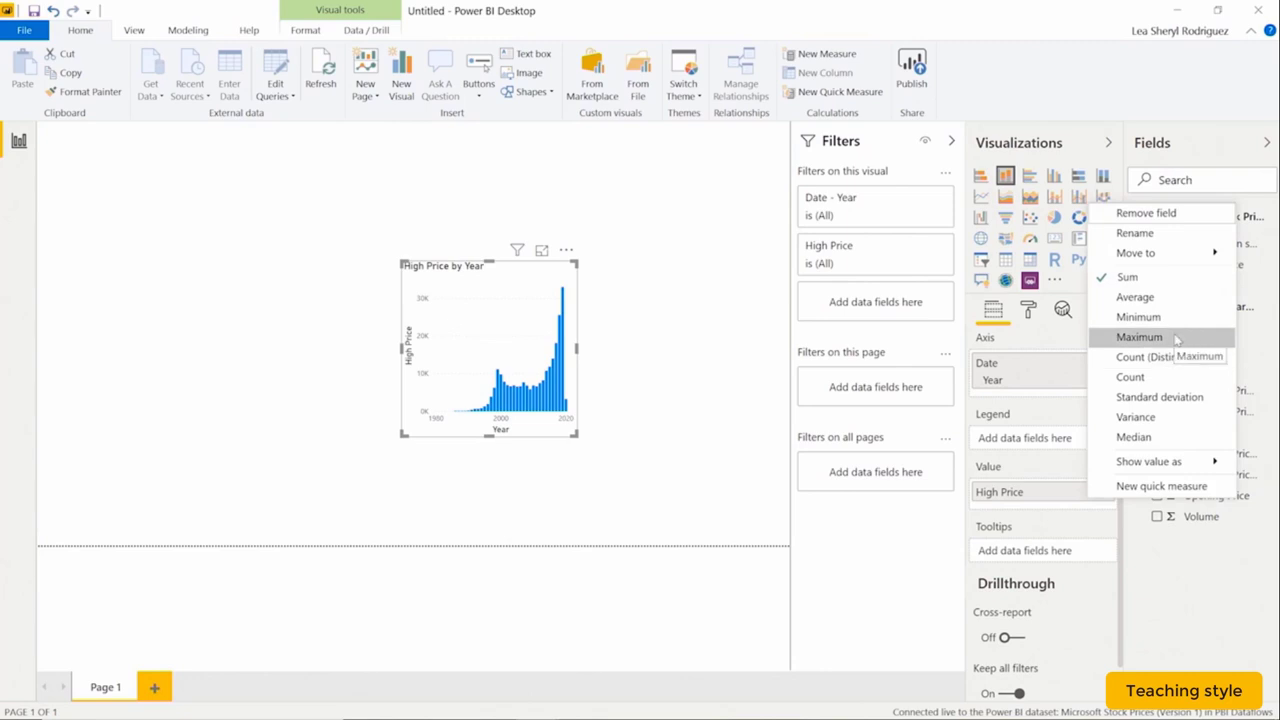
key("Escape")
left_click_drag(506, 265, 142, 240)
left_click_drag(212, 409, 845, 603)
left_click(516, 205)
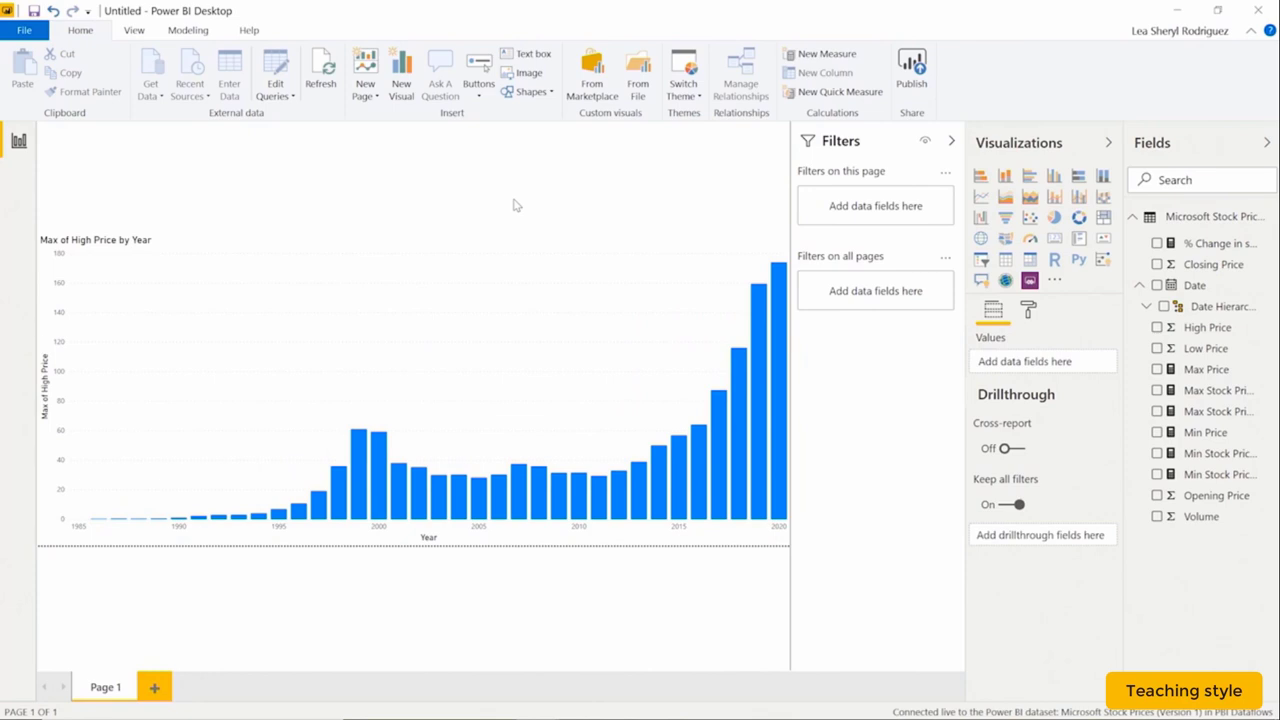
Save the report as 'Microsoft Stock Price (Dataset Connection)'.
left_click(26, 31)
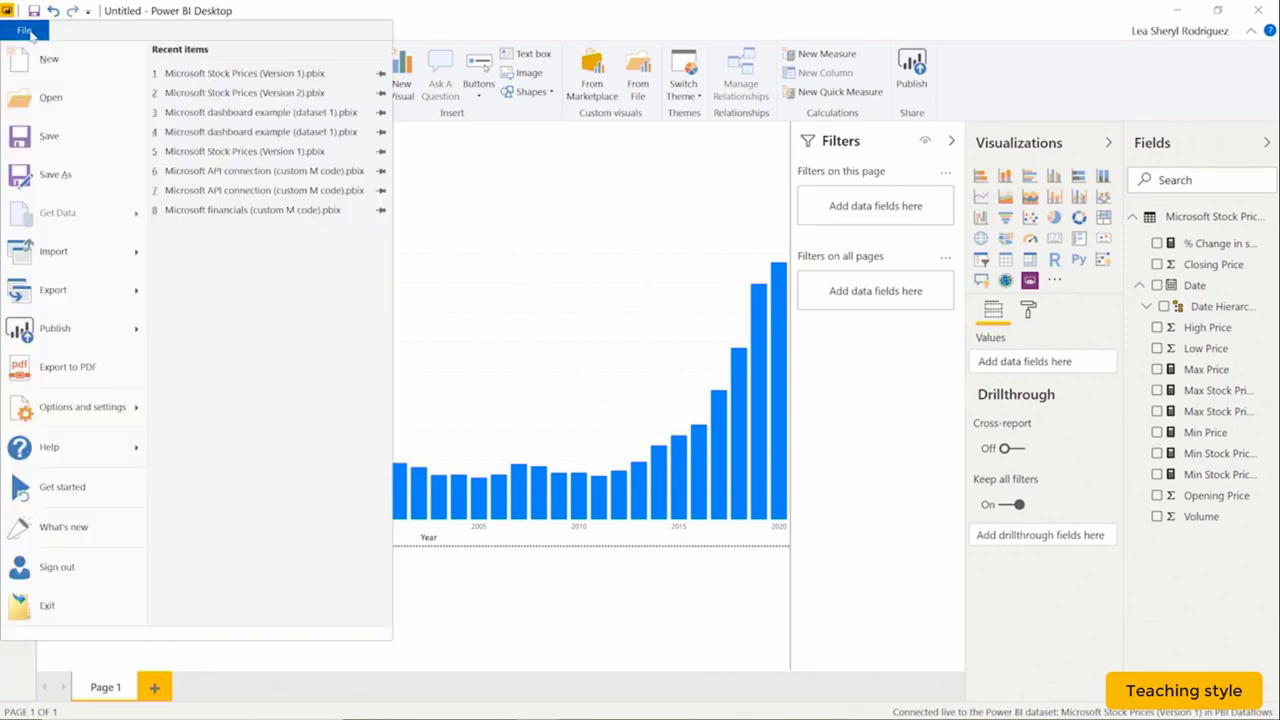
left_click(87, 176)
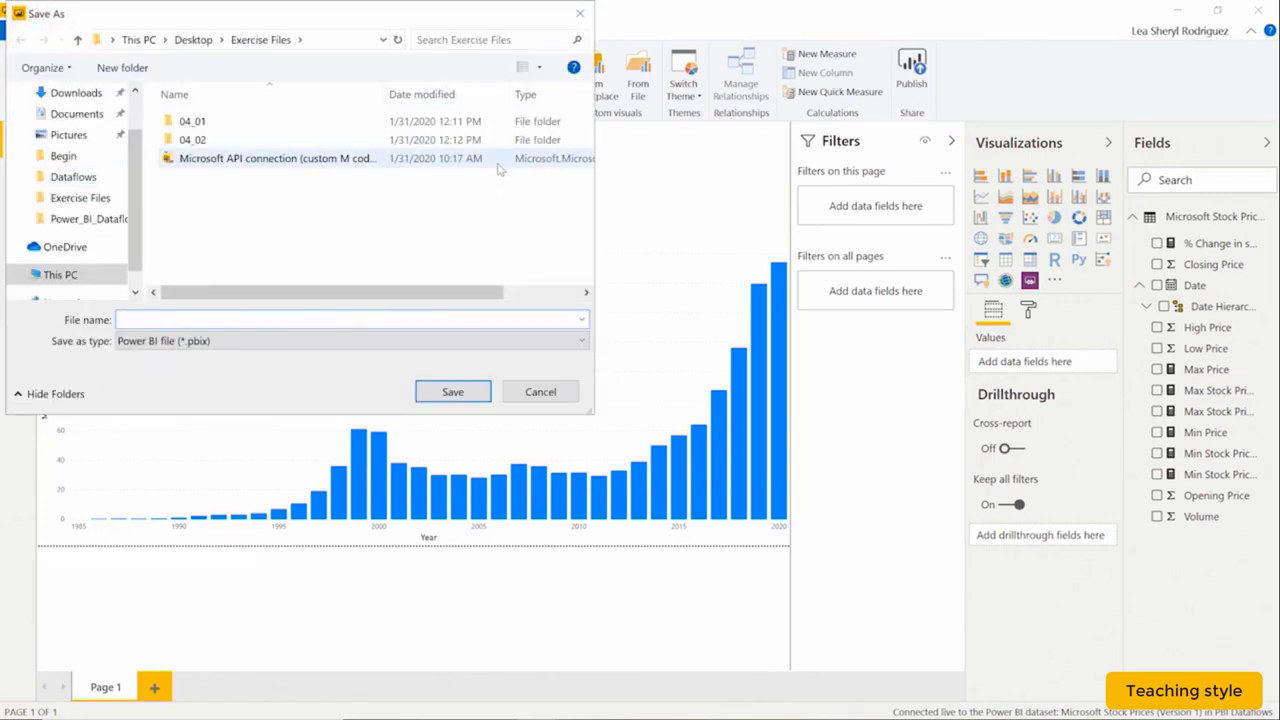
type("Microsoft Stock Price (Dataset Connection)")
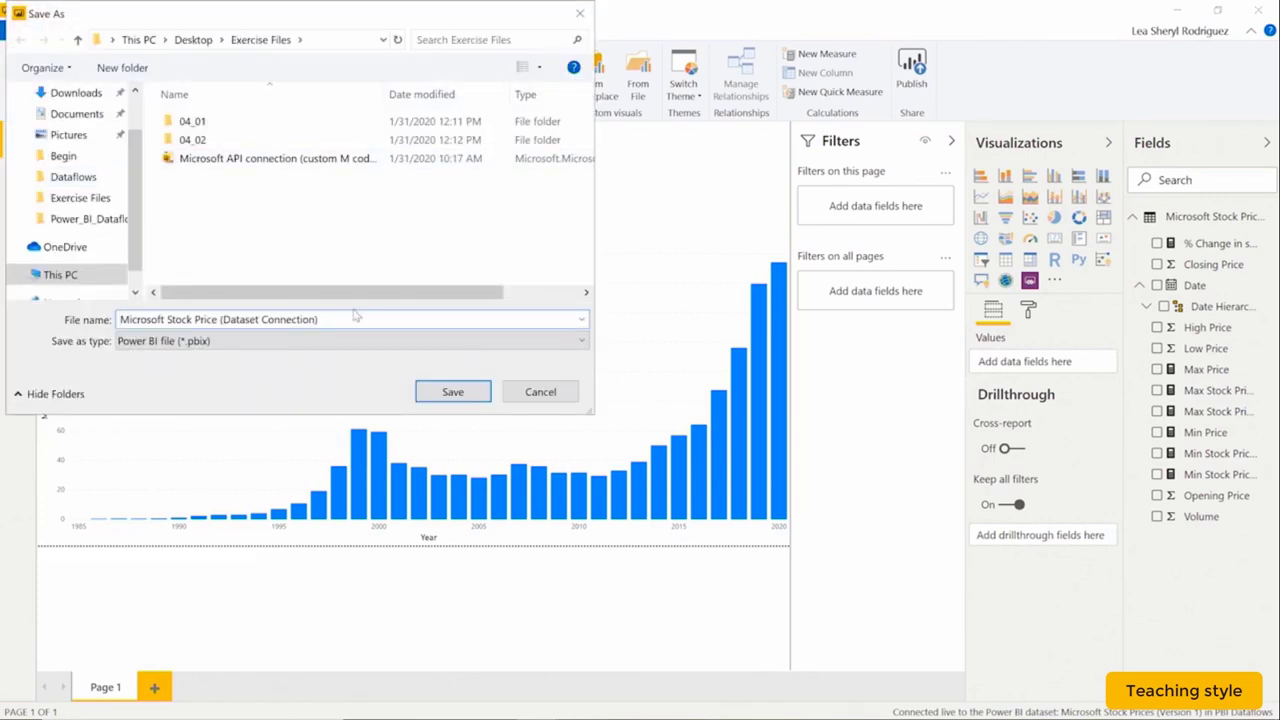
left_click(452, 391)
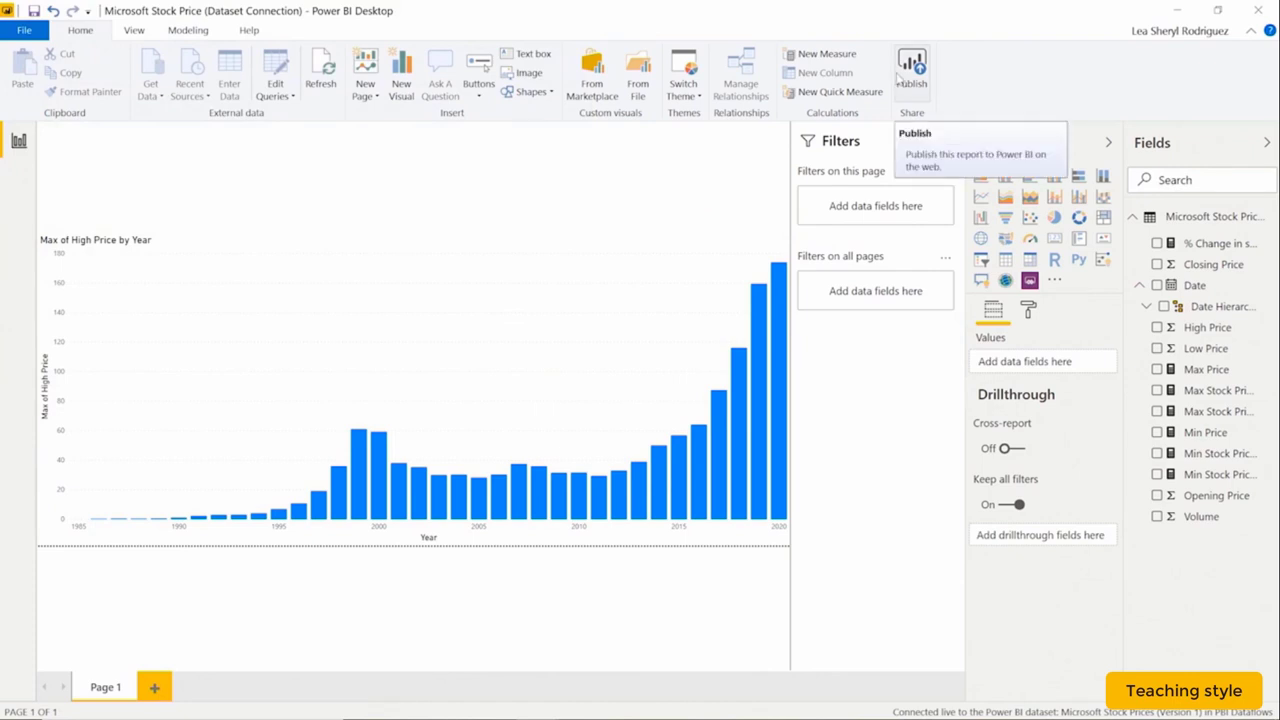
Publish it to the PBI Dataflows workspace.
left_click(905, 76)
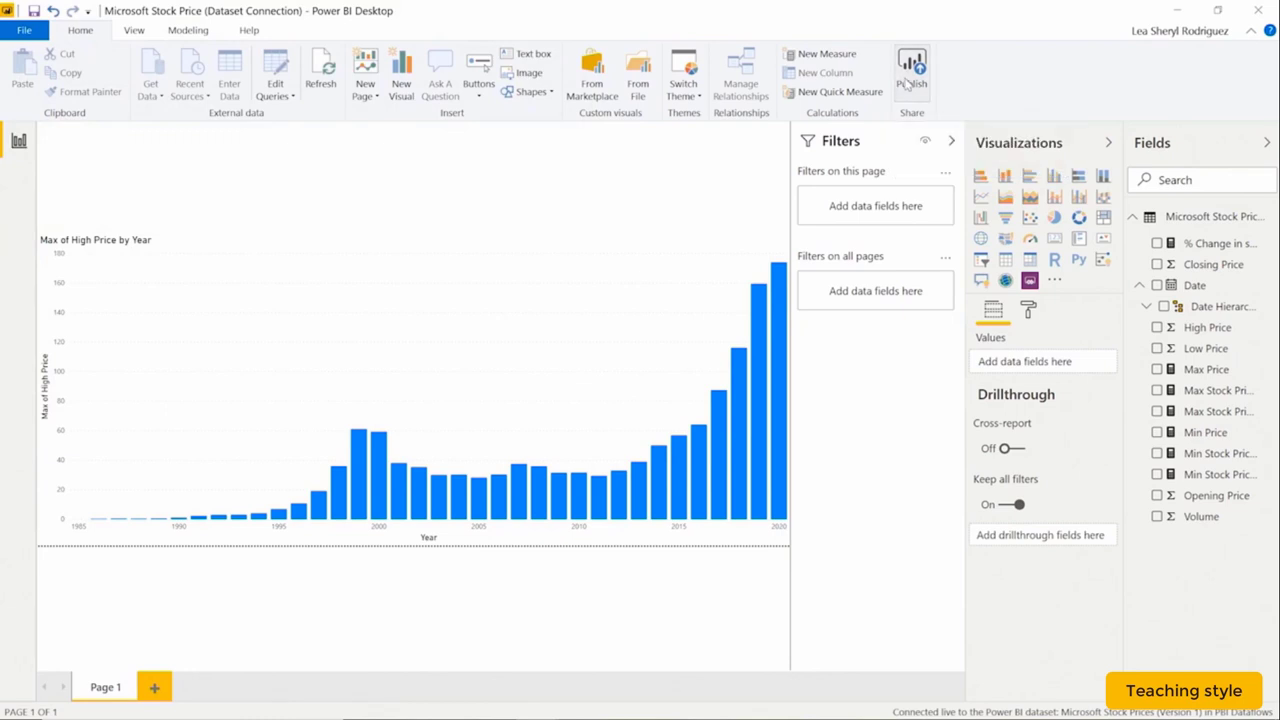
left_click(458, 336)
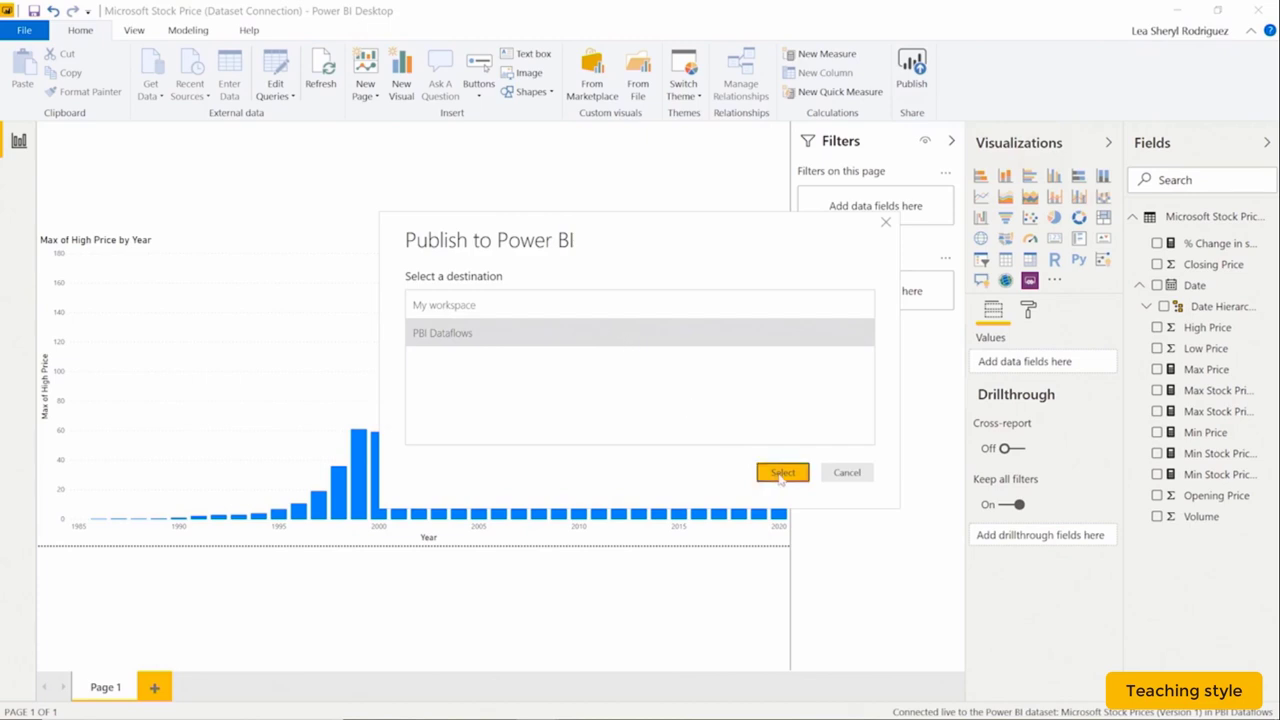
left_click(783, 474)
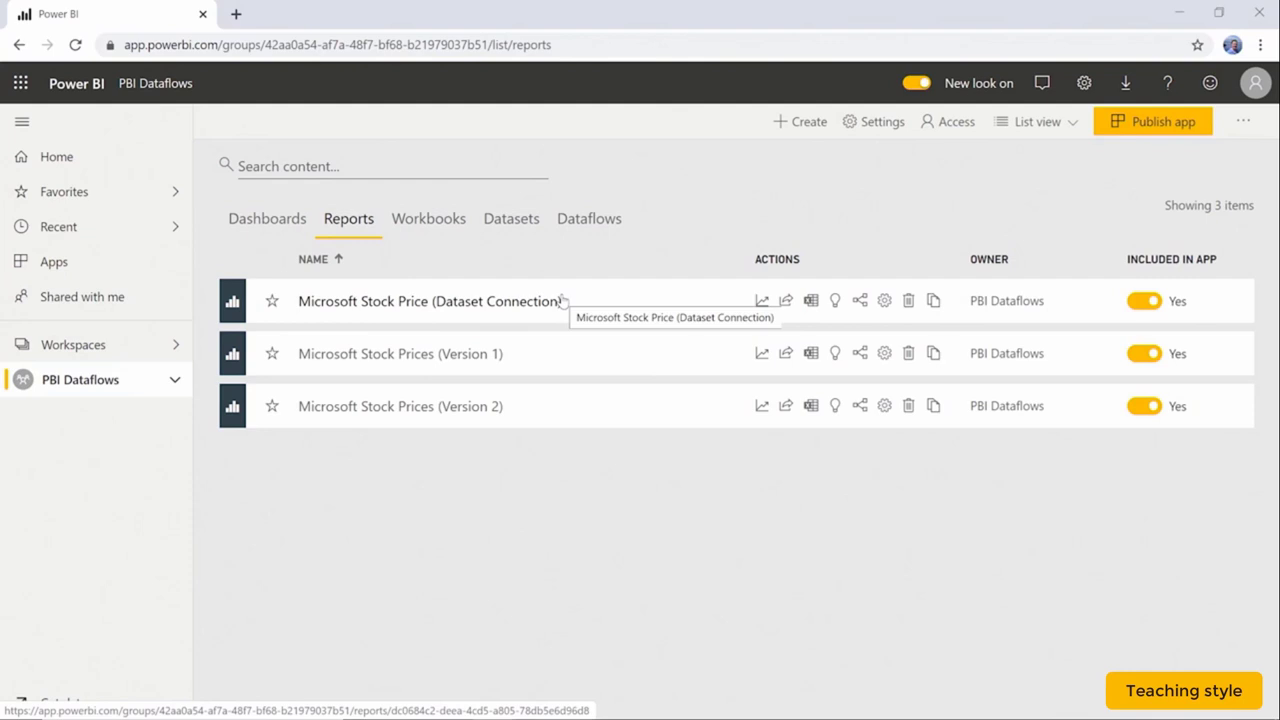
List the datasets in the PBI Dataflows workspace.
left_click(545, 230)
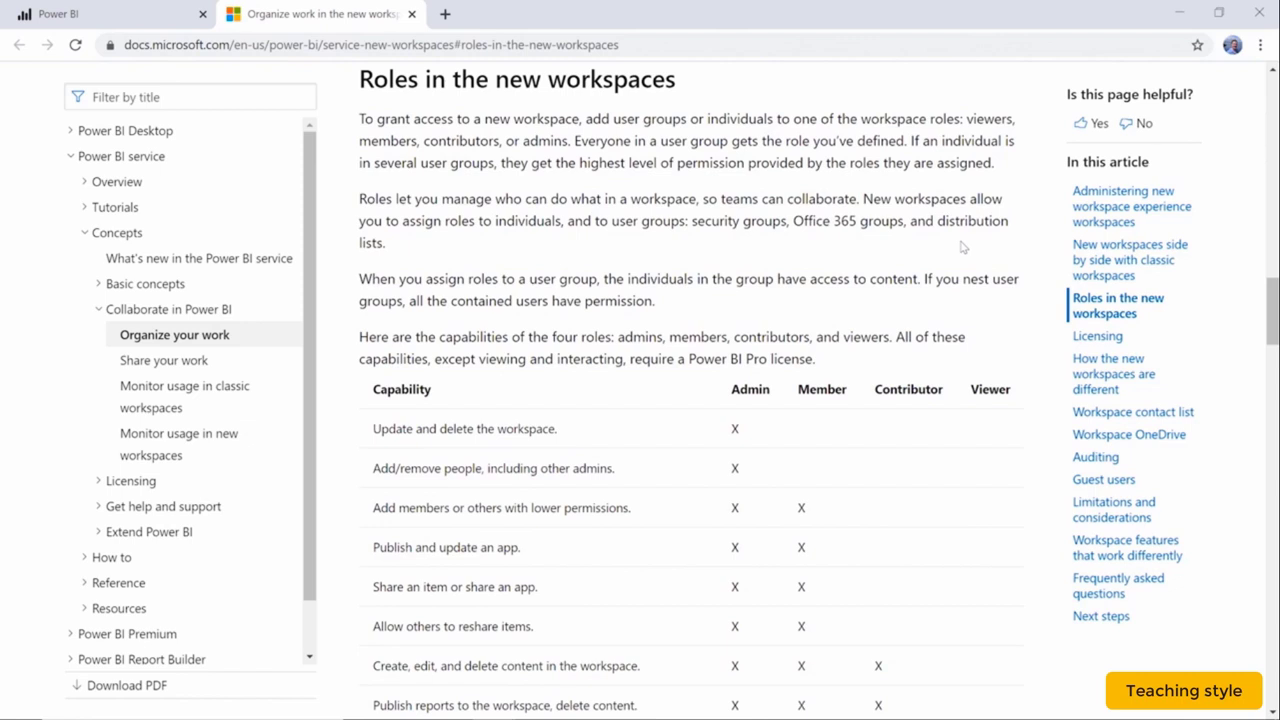
scroll(962, 247, "down", 4)
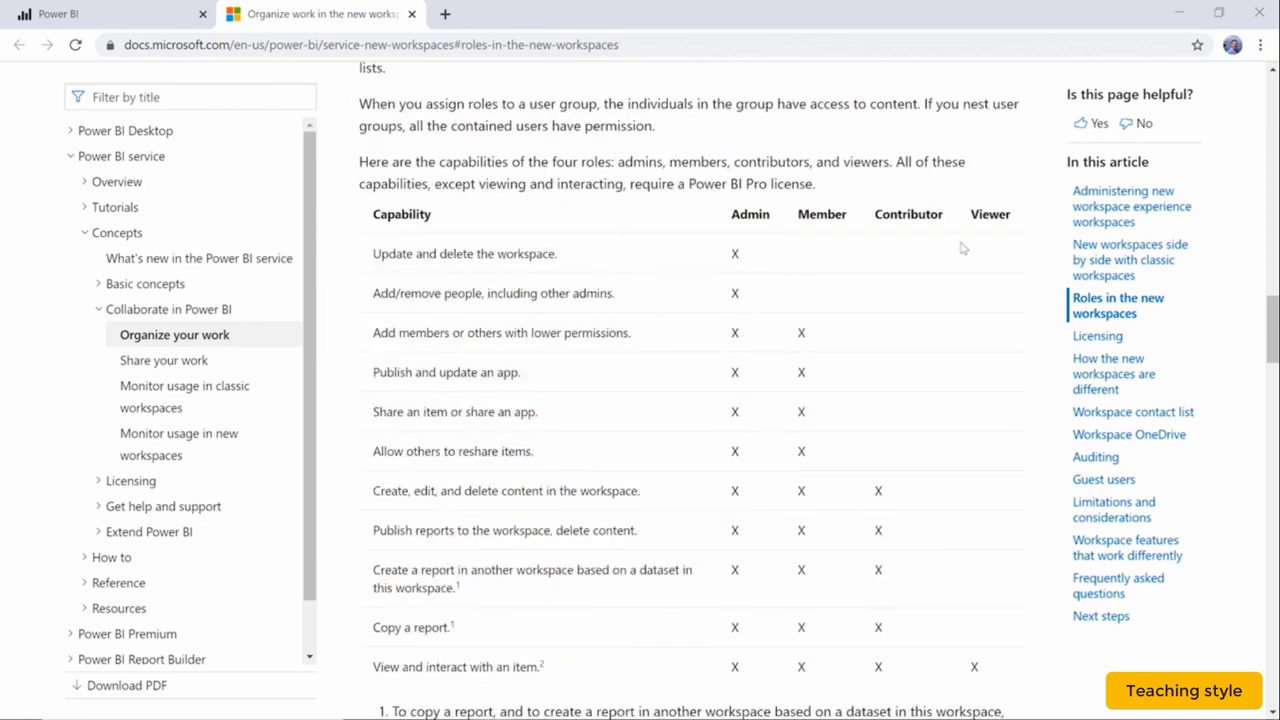
scroll(934, 277, "up", 4)
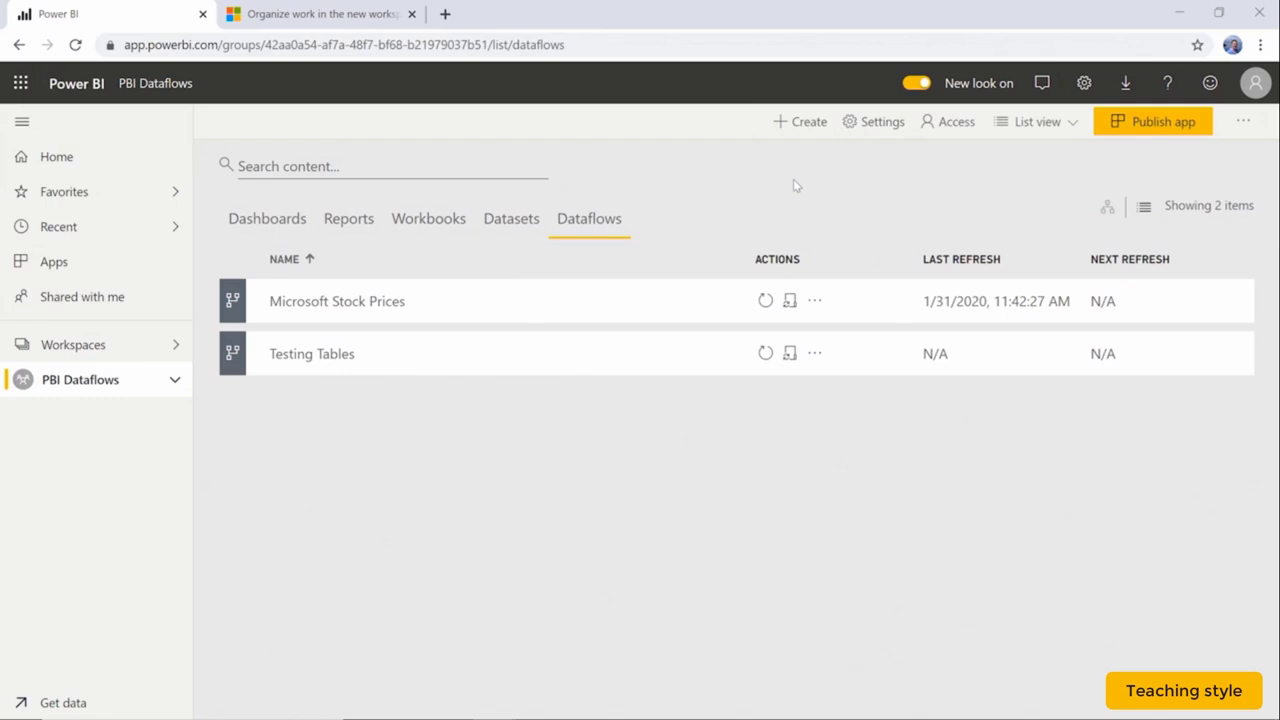
Review the workspace Access panel: the role choices for a new person (Member) and the admin's role options.
left_click(956, 128)
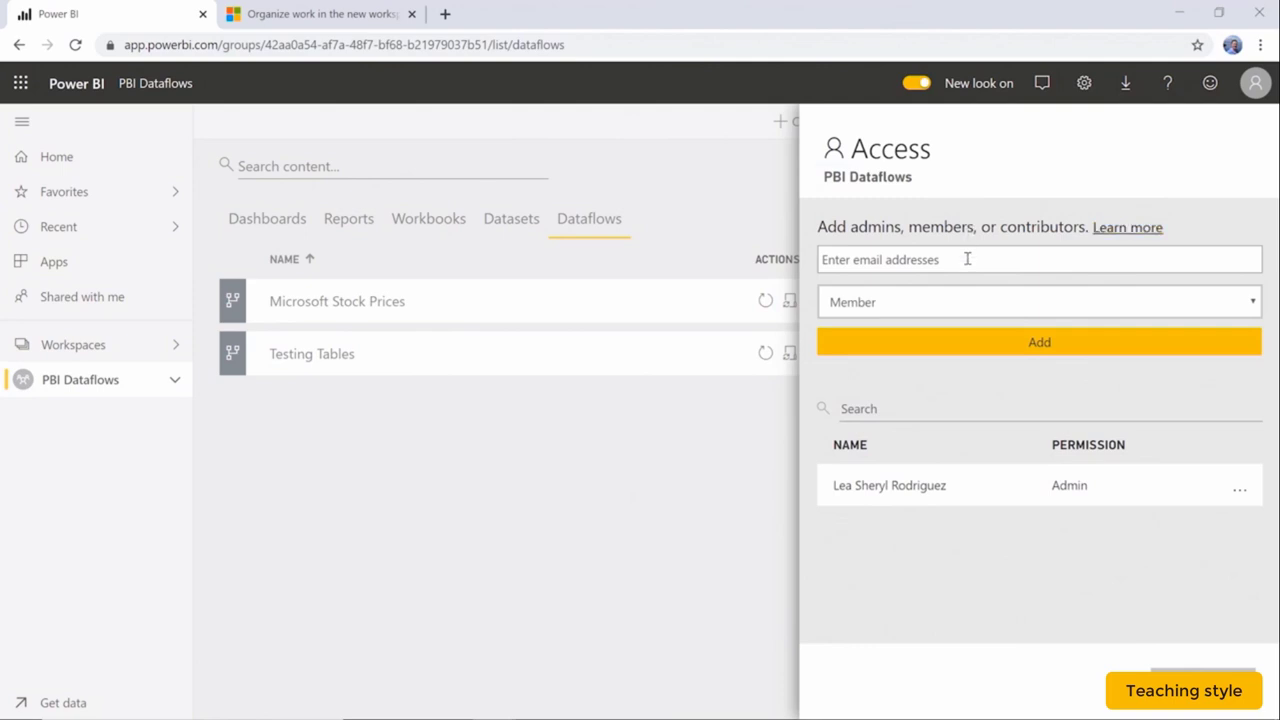
left_click(966, 258)
left_click(973, 303)
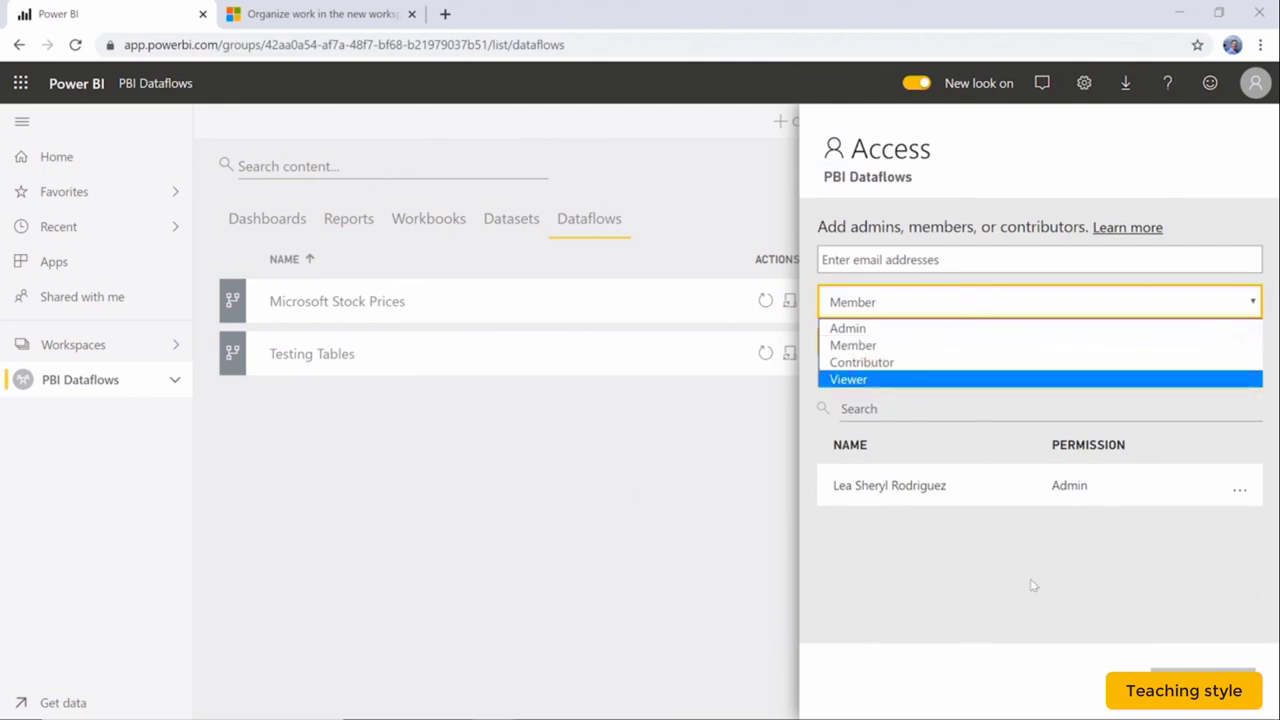
left_click(1057, 561)
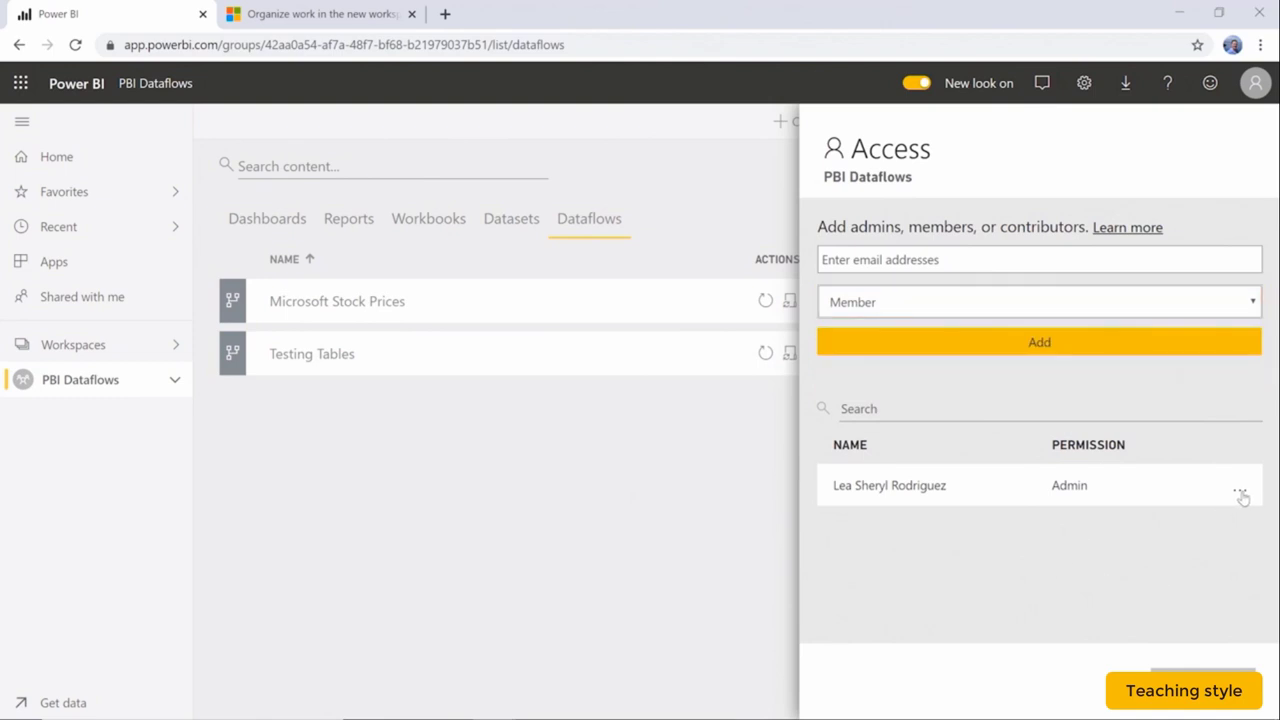
left_click(1240, 492)
left_click(1003, 562)
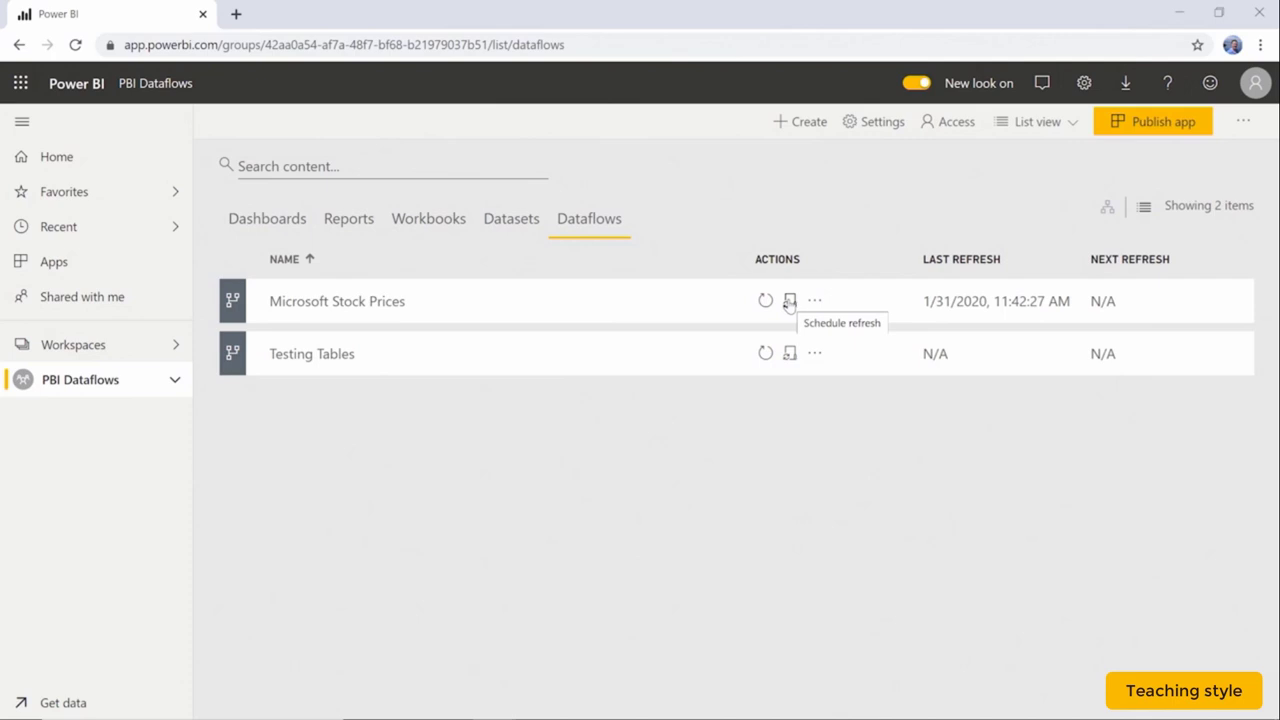
Inspect the Microsoft Stock Prices dataflow, then open its Schedule refresh settings from the Dataflows list.
left_click(393, 305)
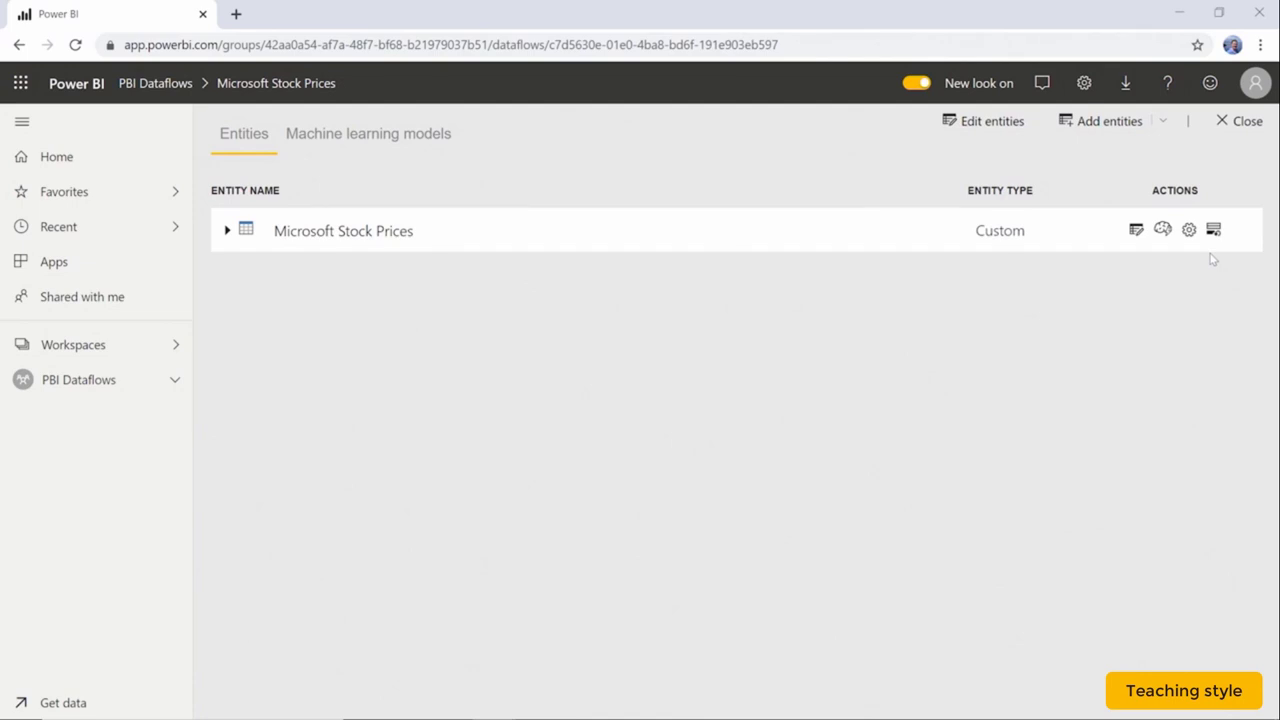
left_click(1248, 121)
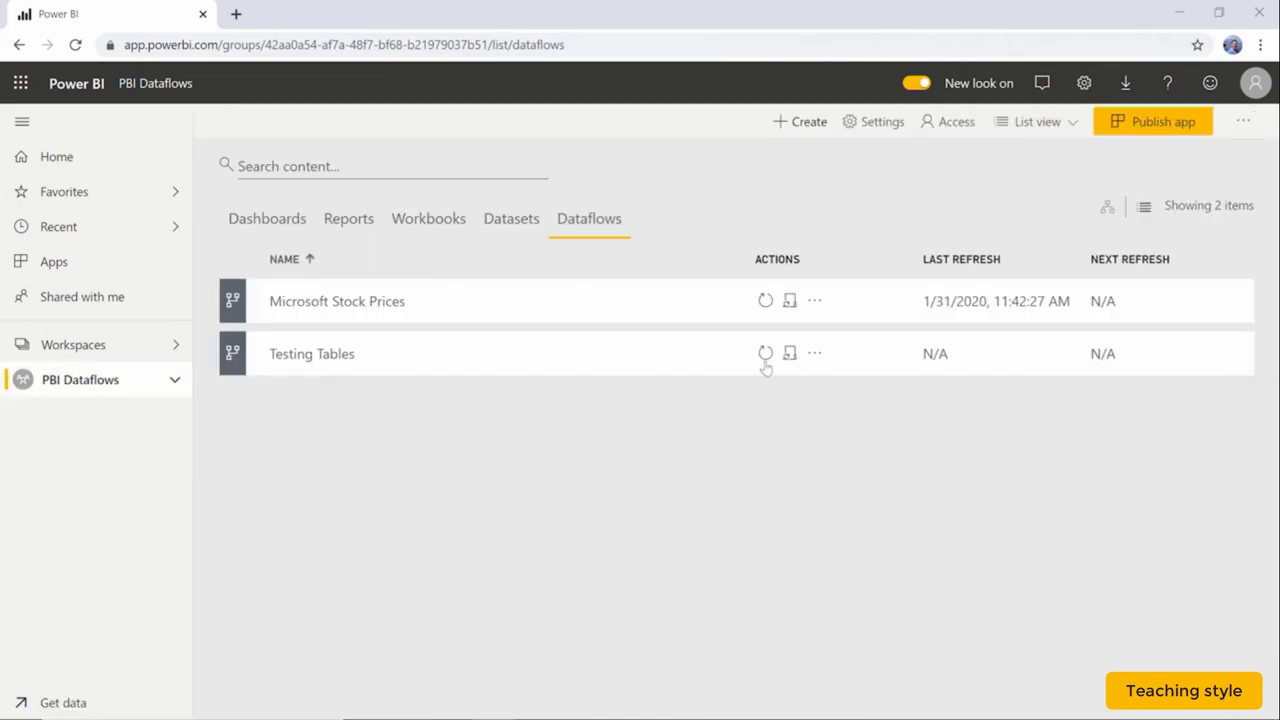
left_click(790, 301)
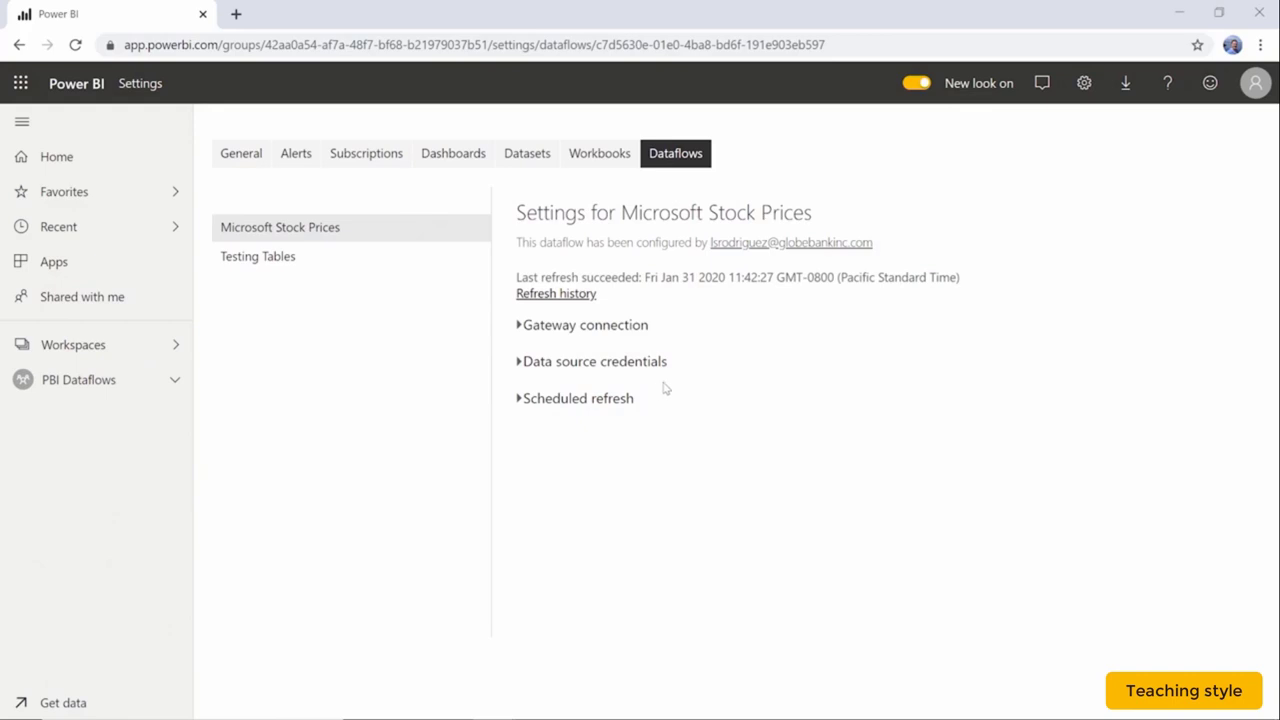
Review the gateway connection and data source credentials, then expand Scheduled refresh for Microsoft Stock Prices.
left_click(524, 328)
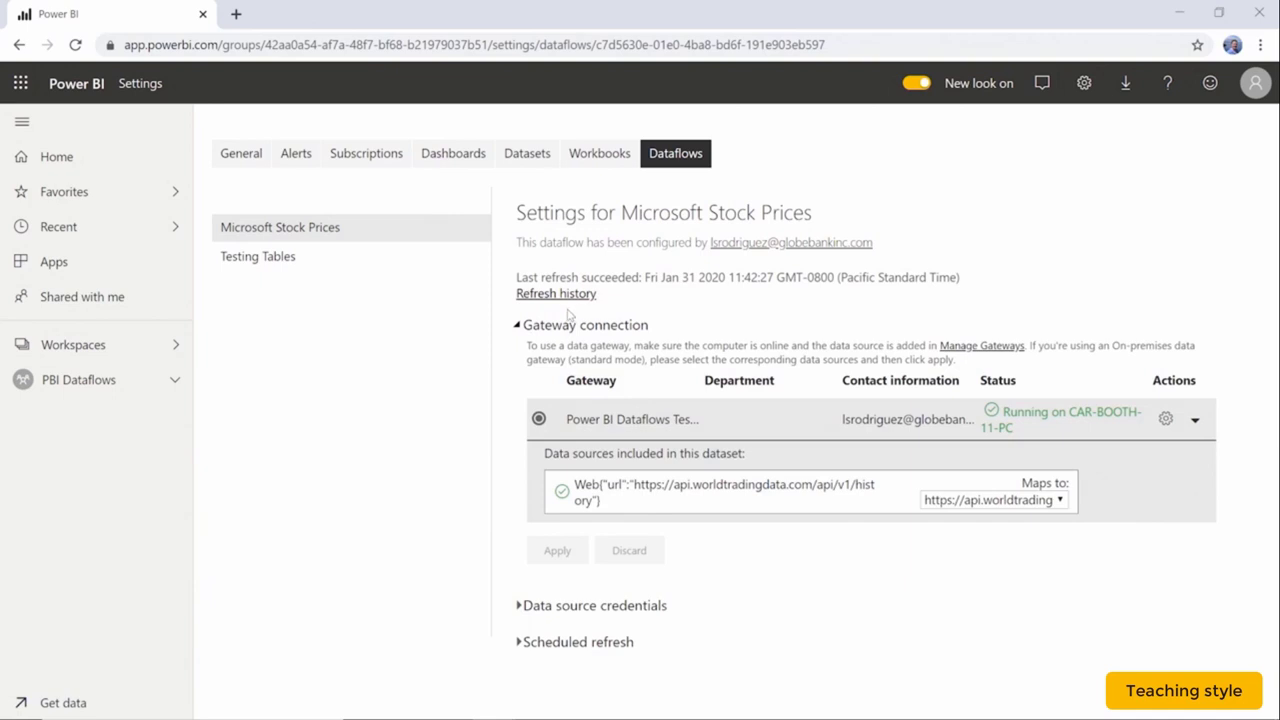
left_click(519, 326)
left_click(525, 363)
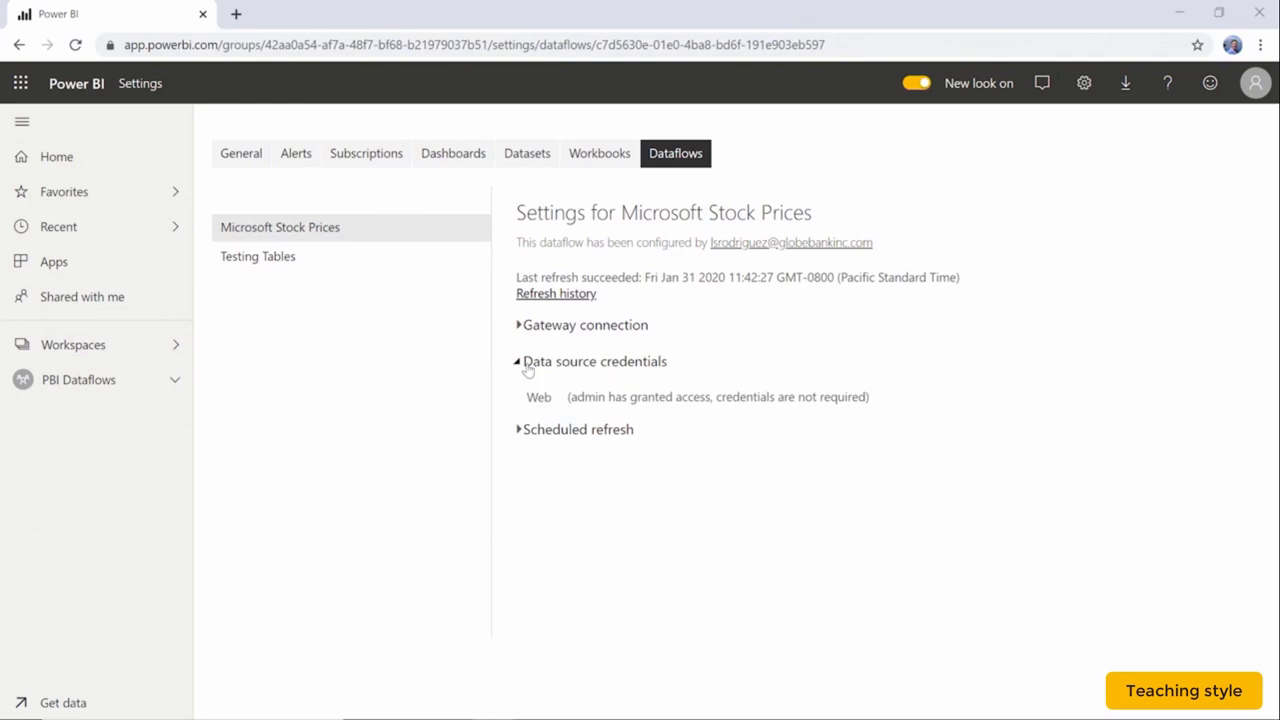
left_click(527, 366)
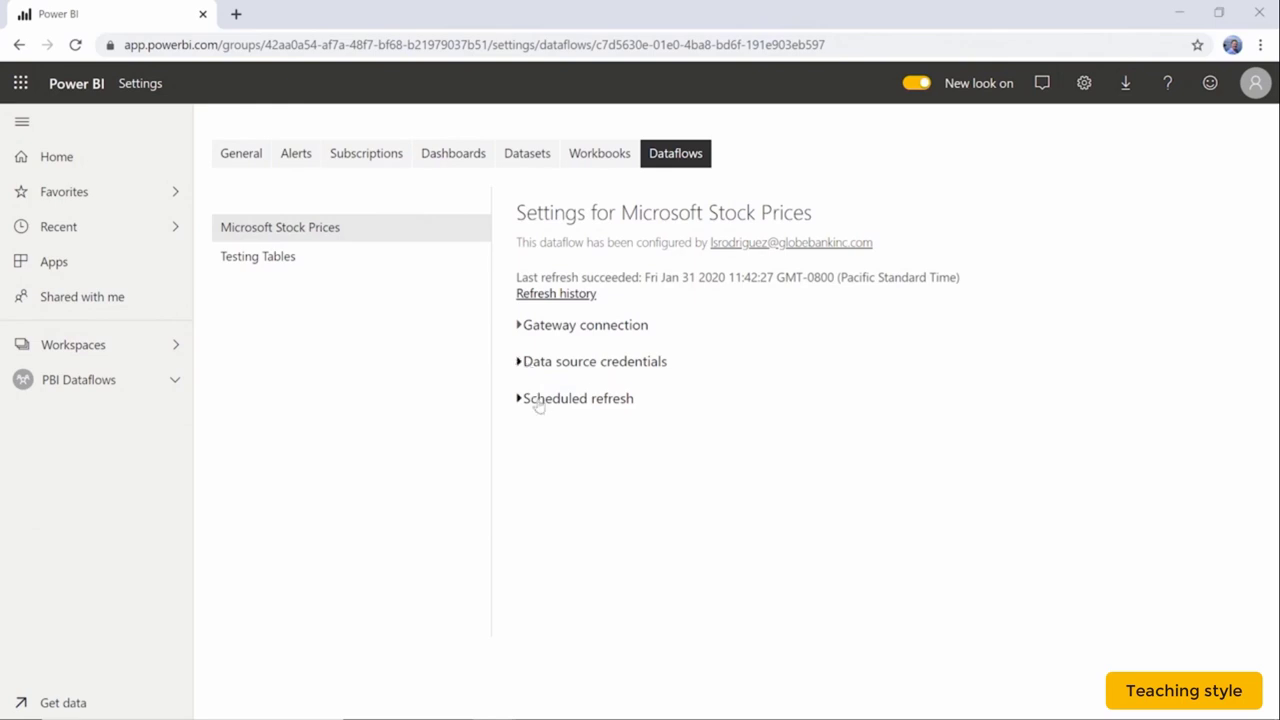
left_click(537, 401)
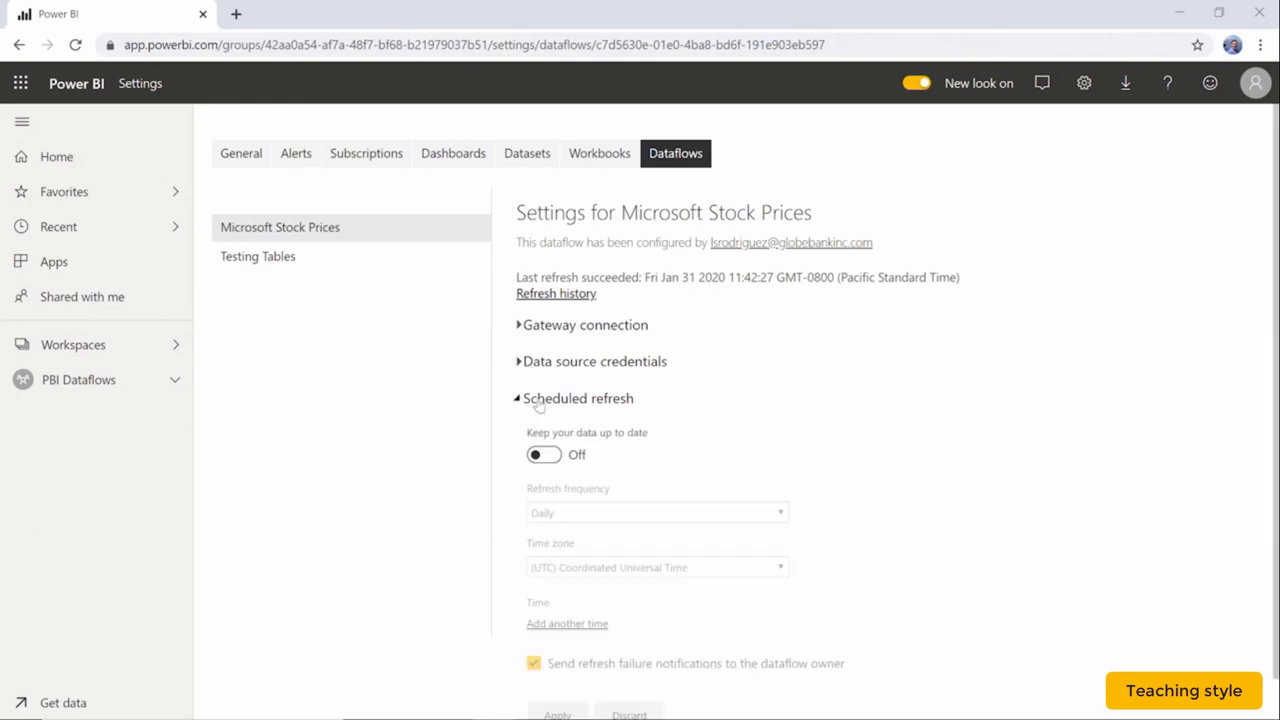
Turn scheduled refresh on and set the time zone to Eastern Time (US and Canada).
left_click(540, 455)
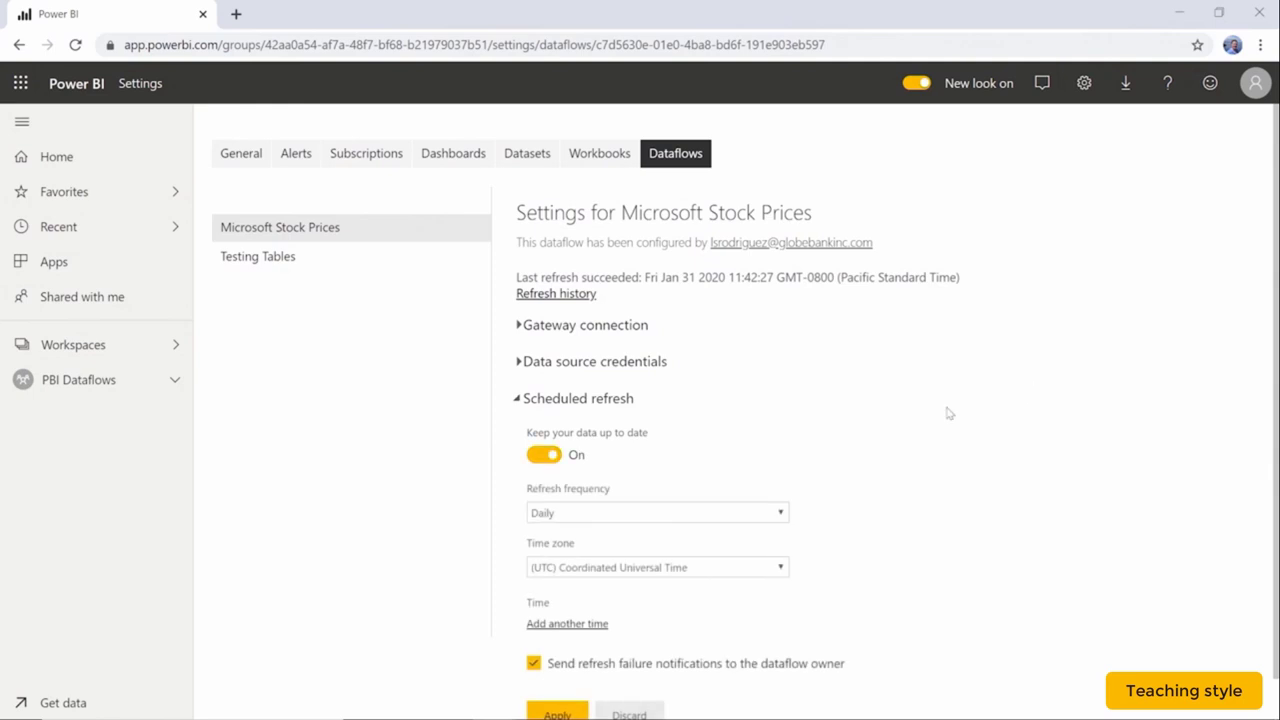
scroll(948, 413, "down", 1)
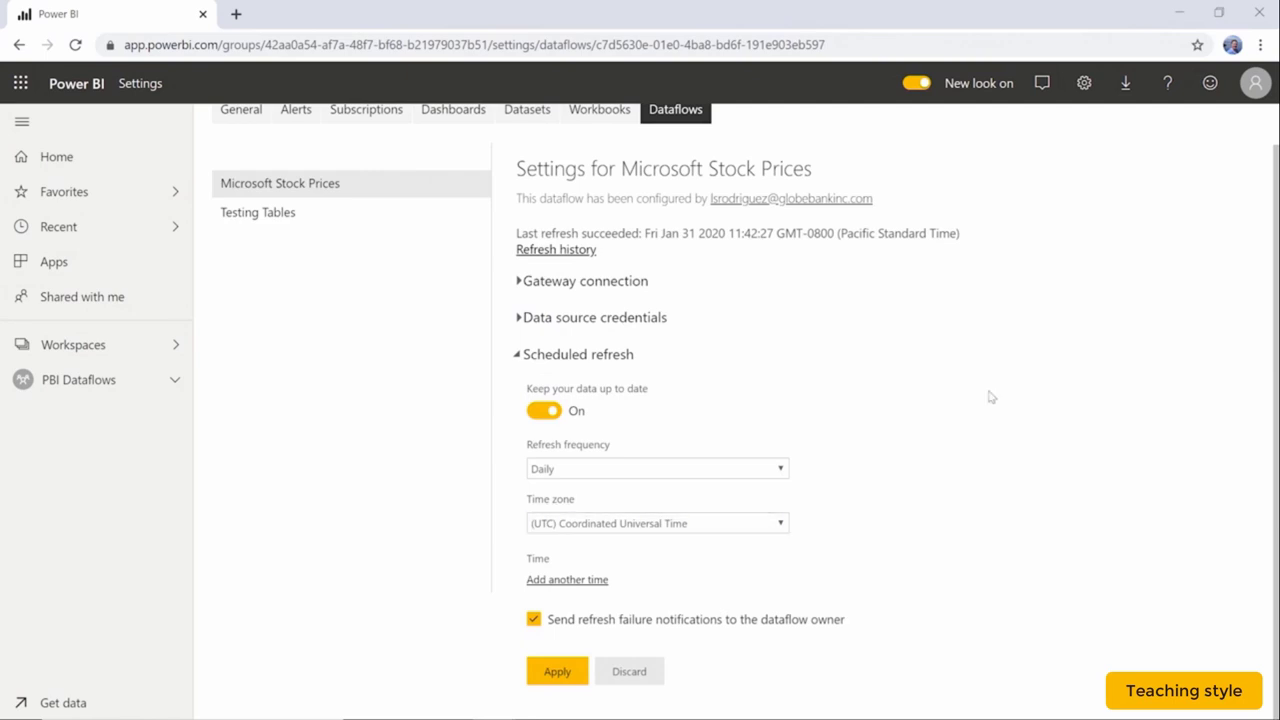
left_click(775, 527)
scroll(777, 390, "up", 5)
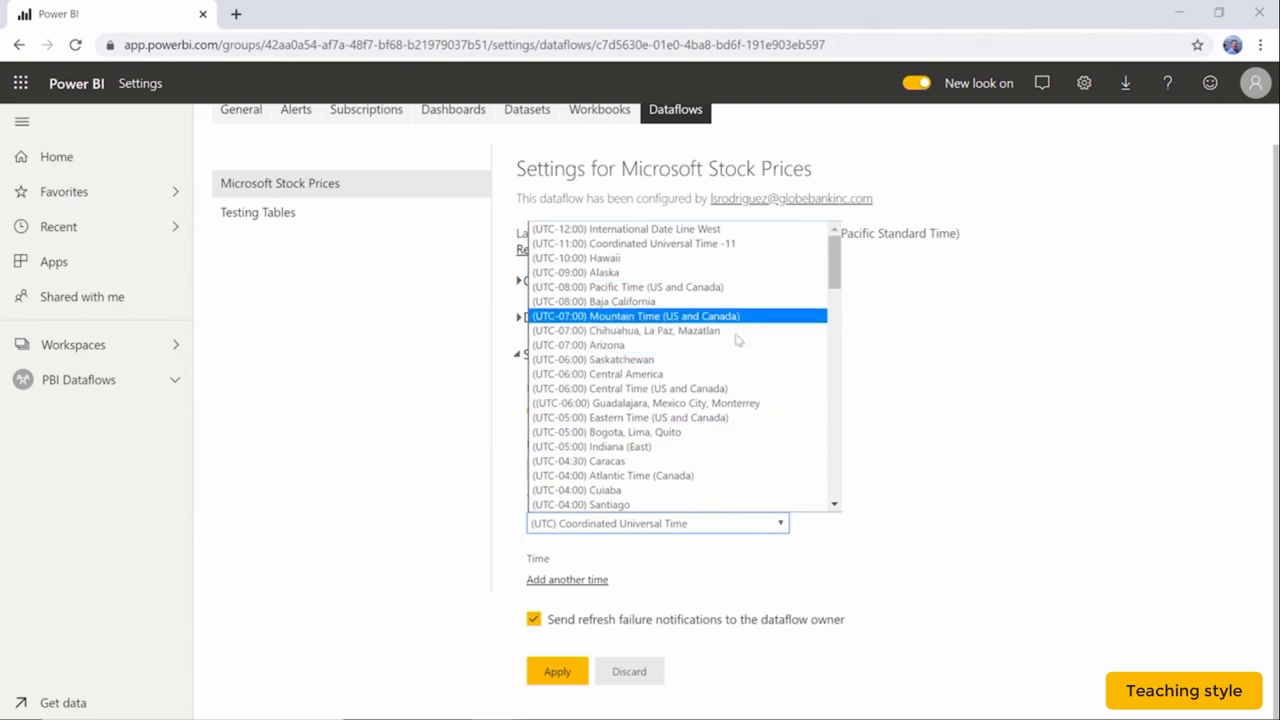
left_click(718, 418)
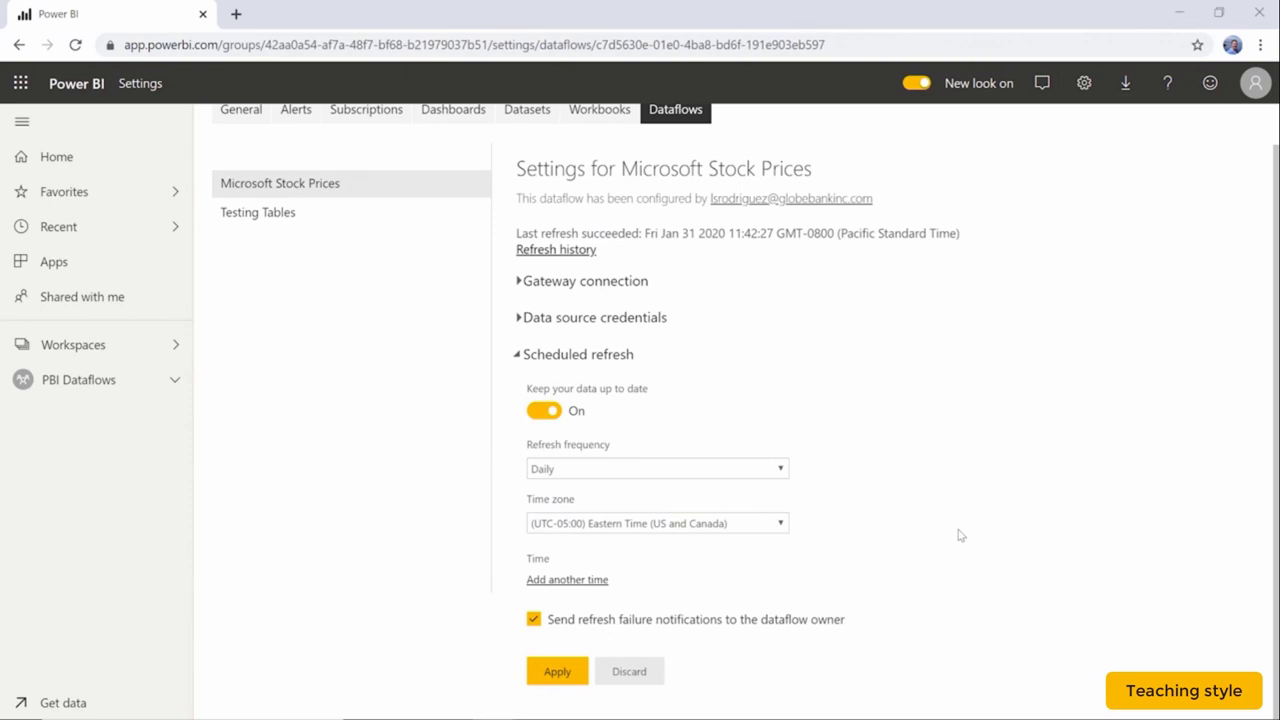
Add a daily 9:00 PM refresh time, apply it, and open Testing Tables' settings.
left_click(574, 582)
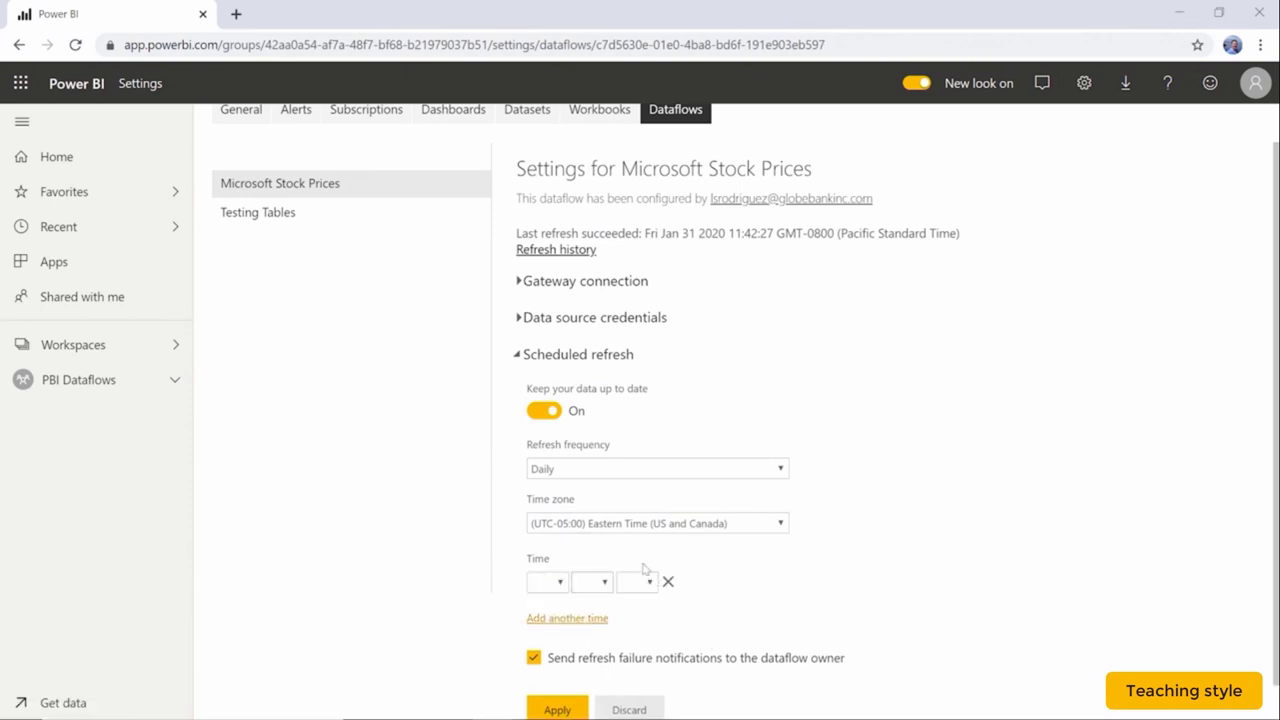
left_click(559, 586)
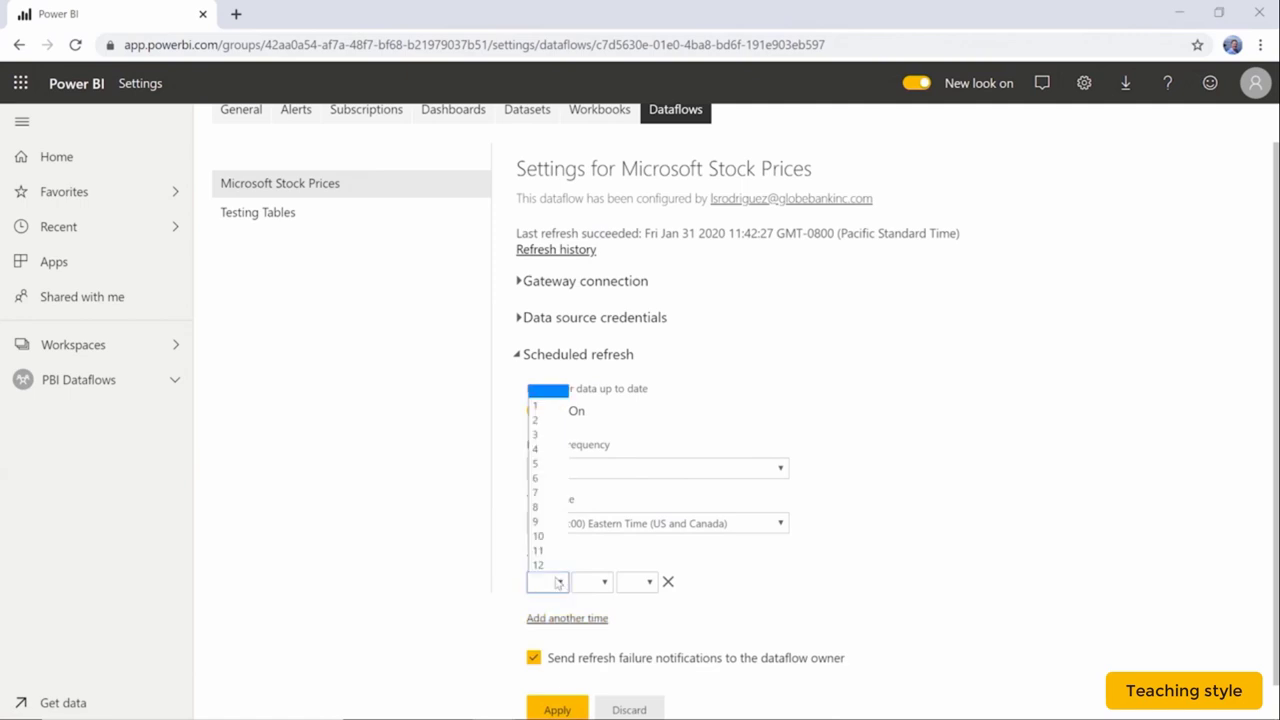
left_click(549, 522)
left_click(604, 584)
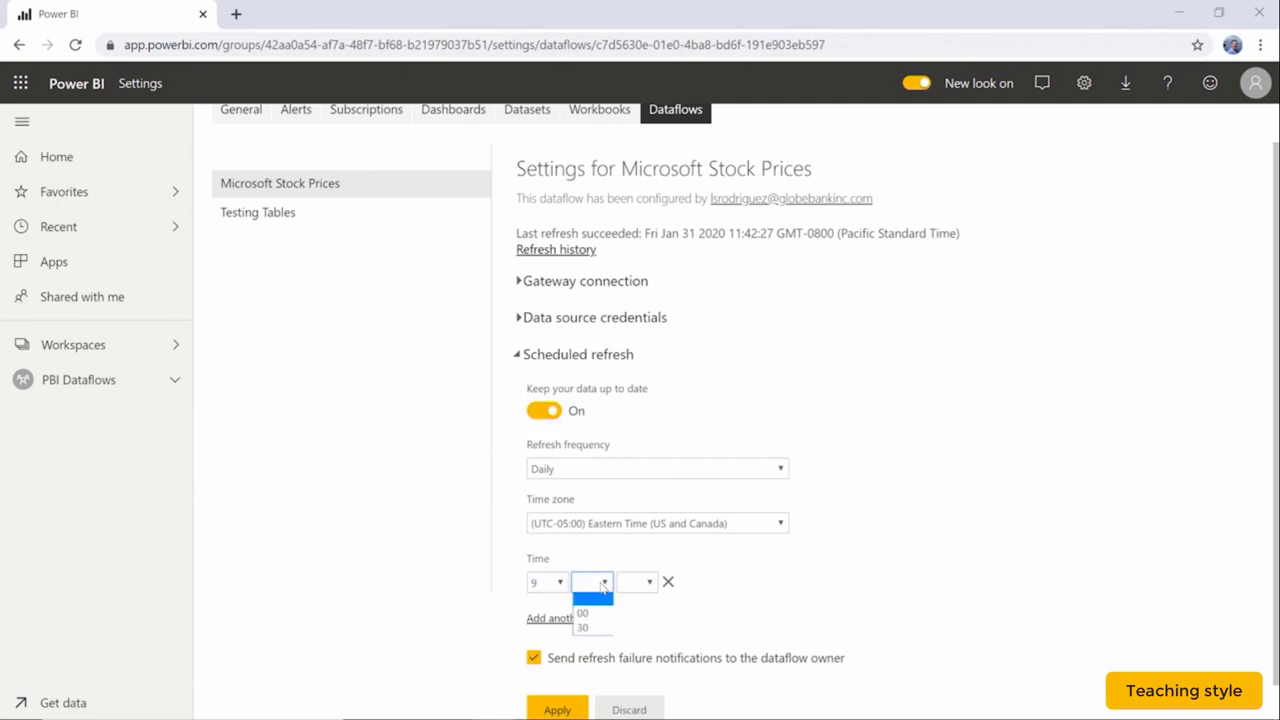
left_click(590, 606)
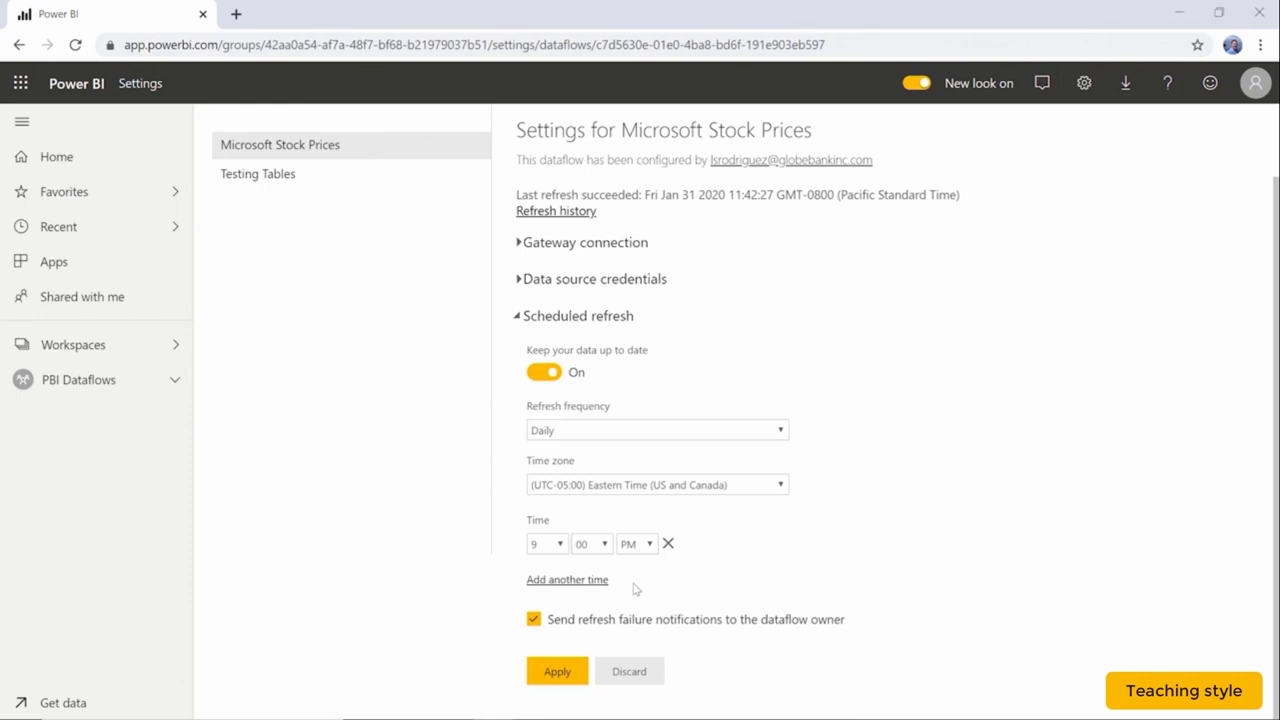
left_click(730, 430)
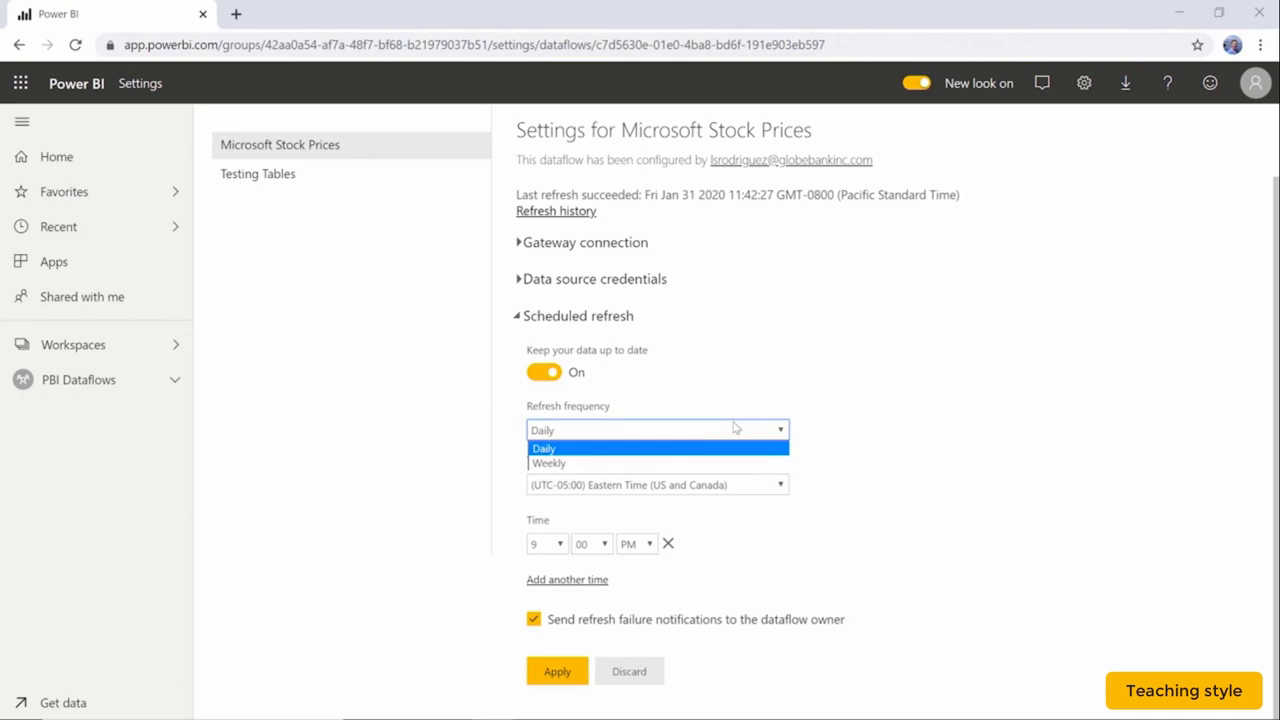
left_click(797, 398)
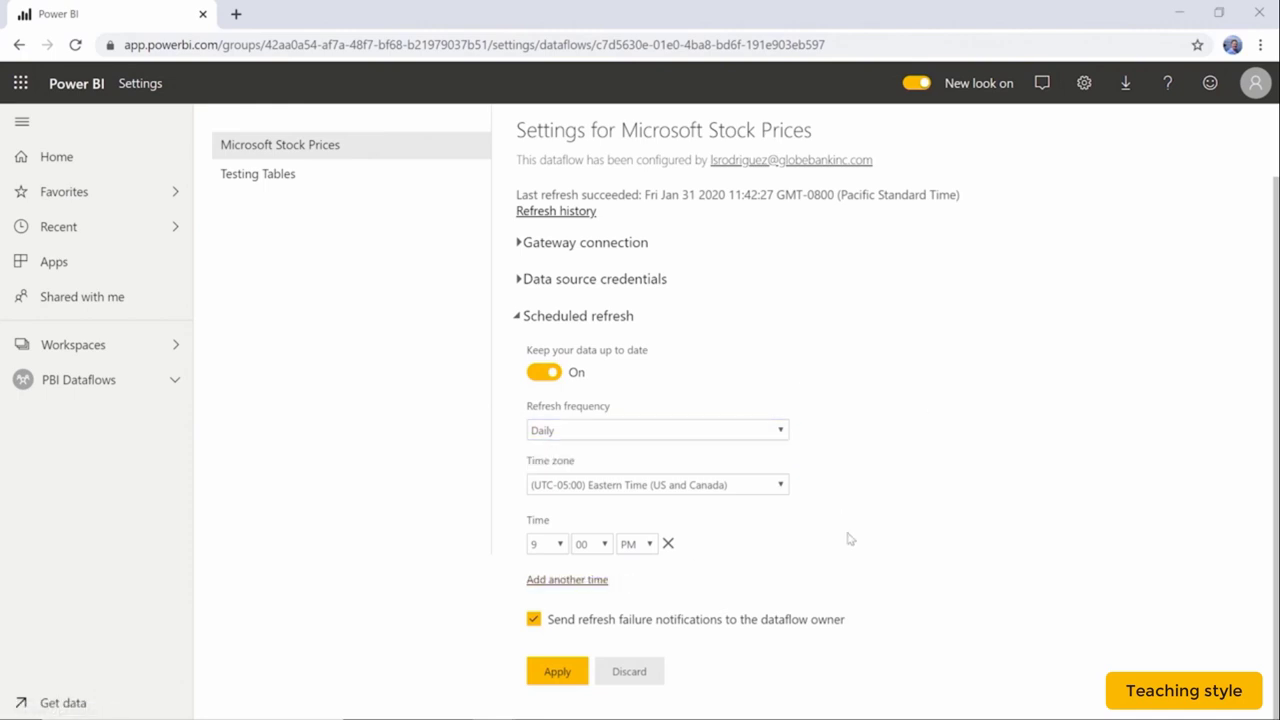
left_click(557, 674)
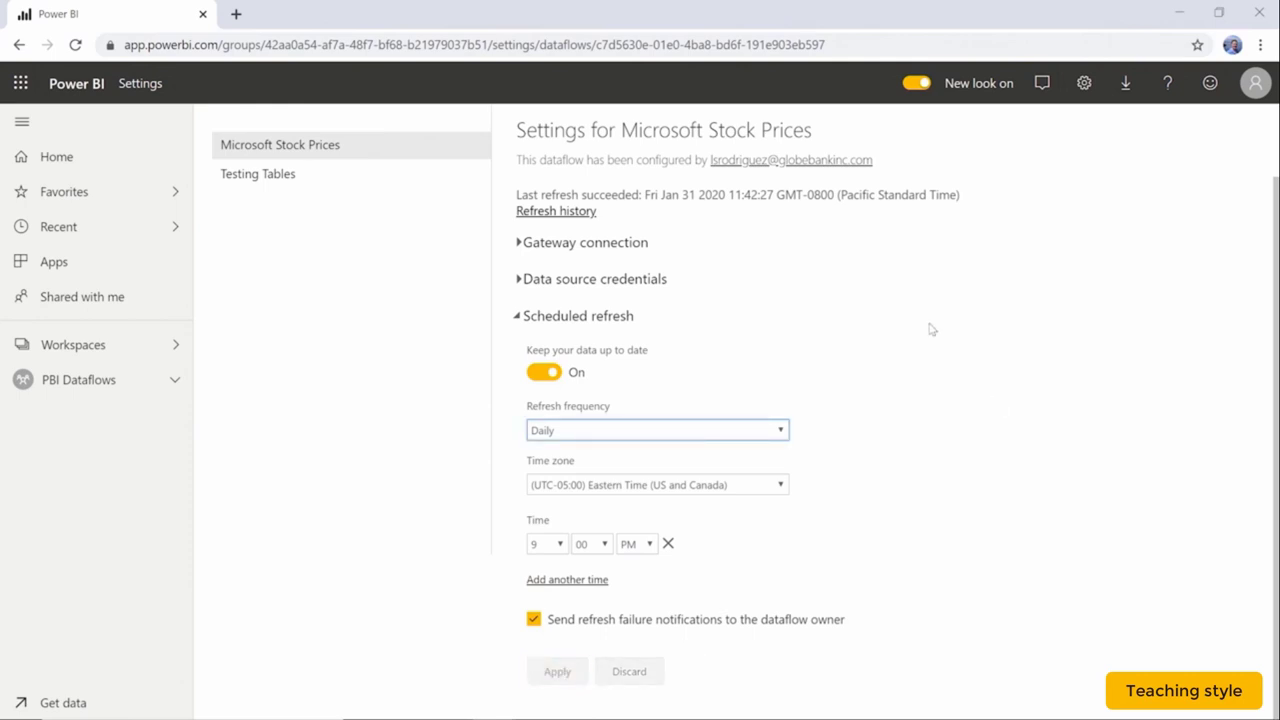
left_click(330, 183)
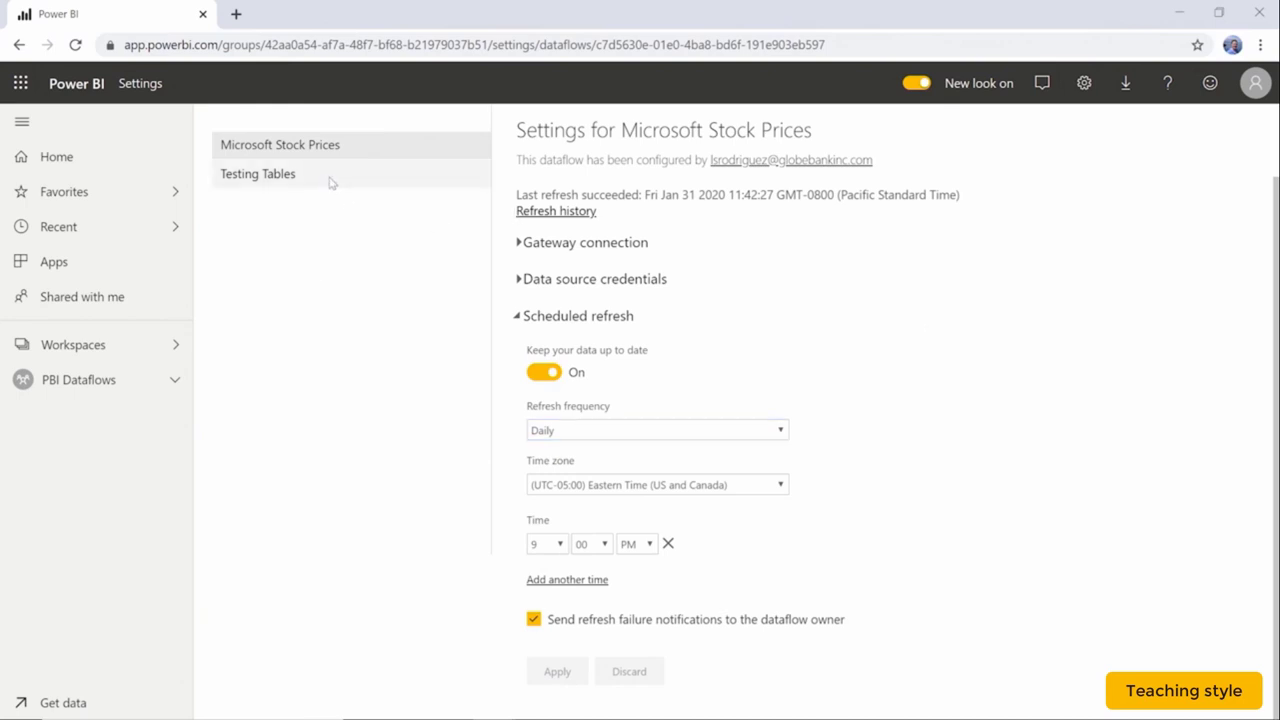
Turn on incremental refresh for the Microsoft Stock Prices entity, filtering by the Date field.
left_click(112, 381)
left_click(610, 224)
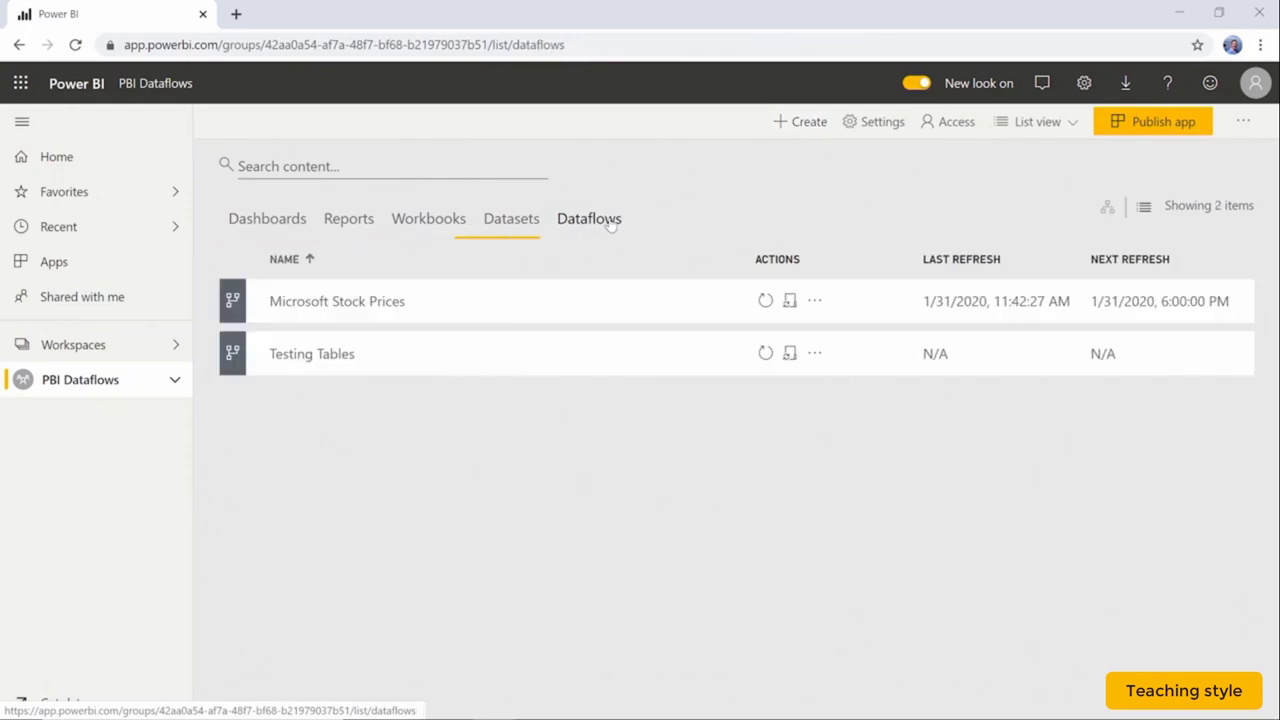
left_click(372, 303)
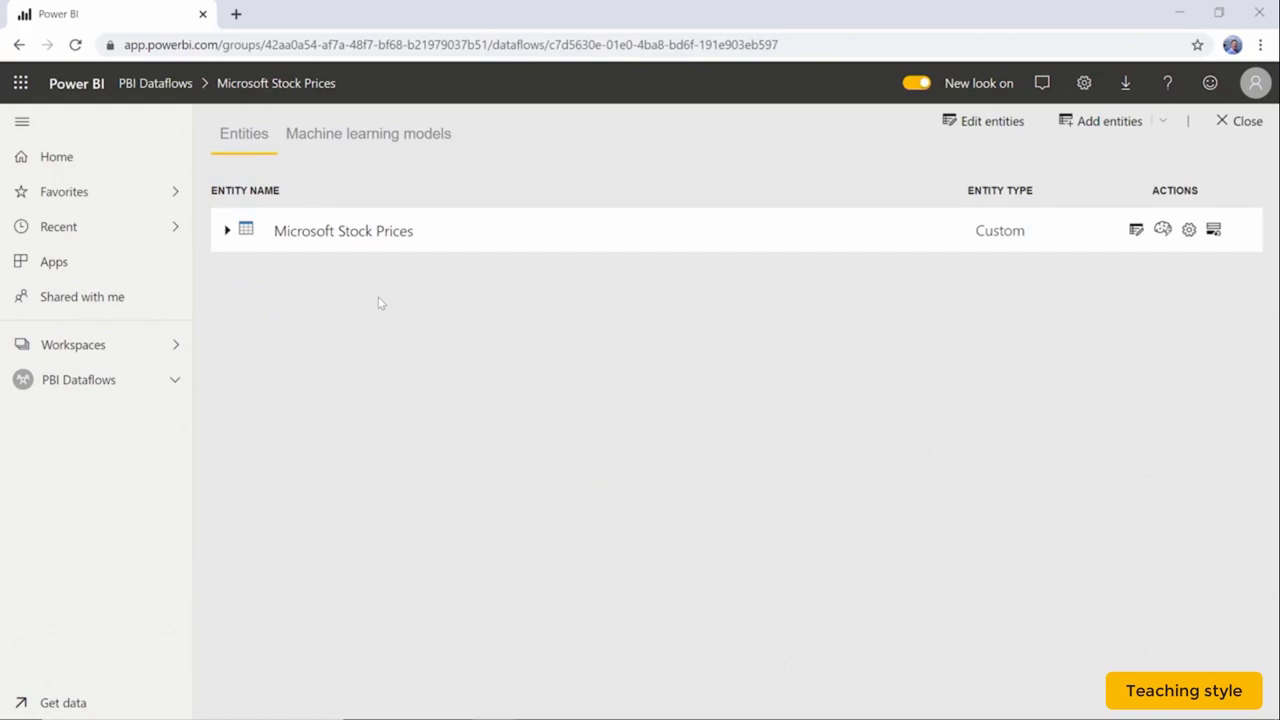
left_click(1213, 231)
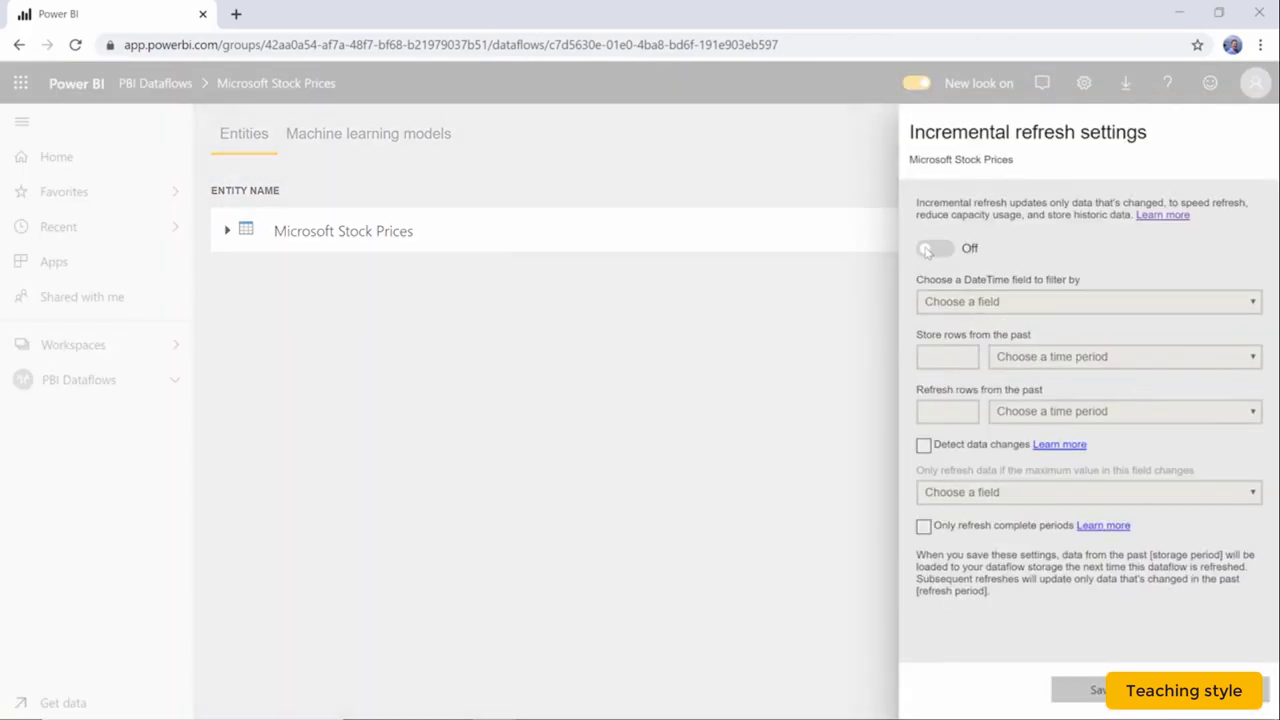
left_click(928, 250)
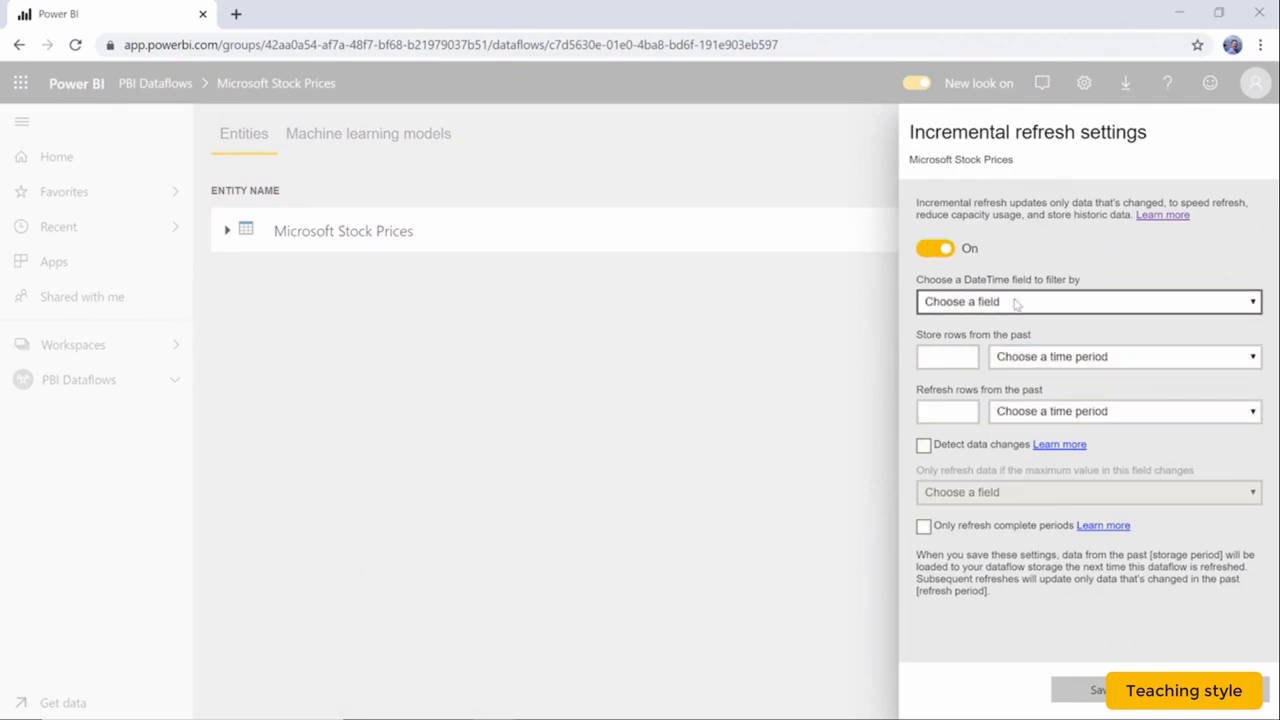
left_click(1016, 304)
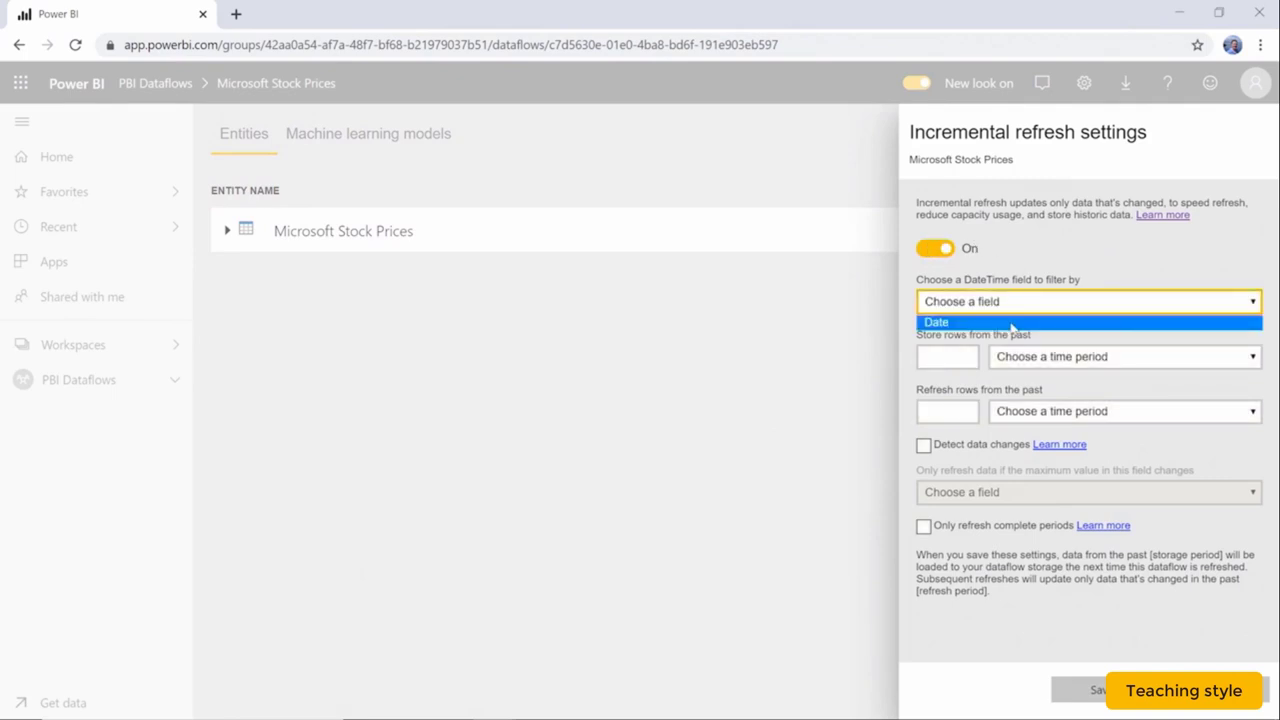
left_click(1015, 326)
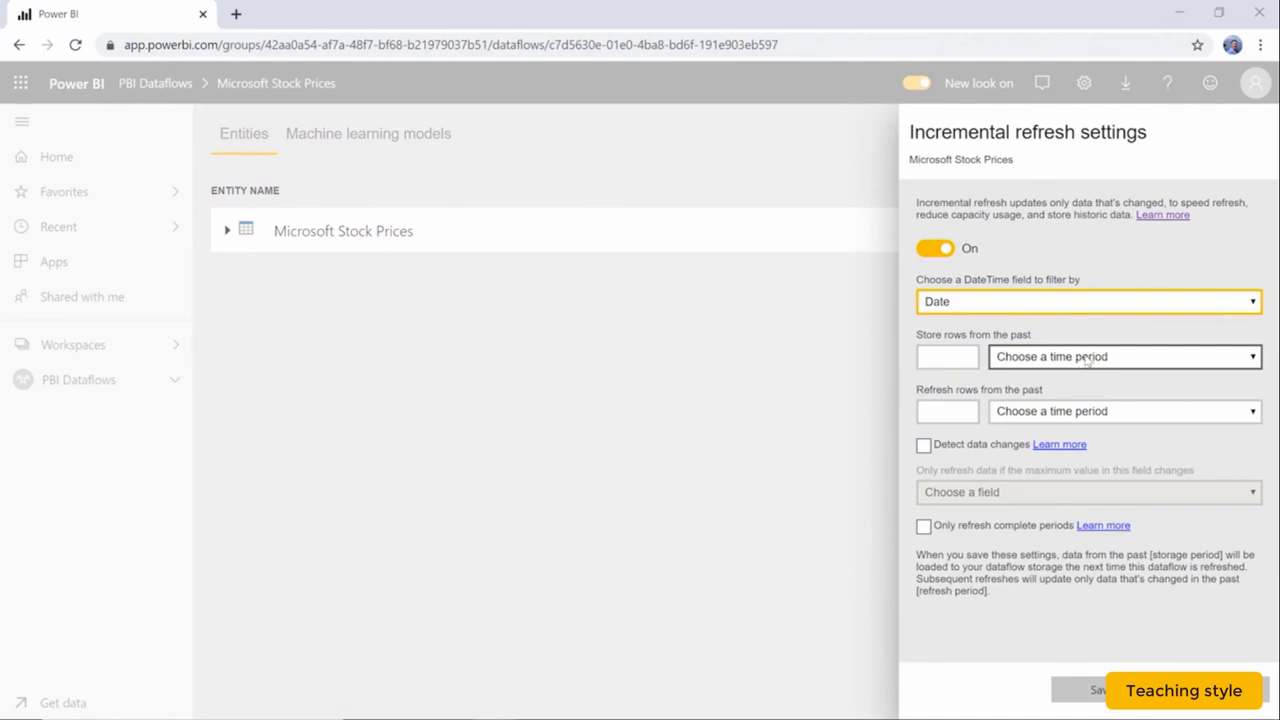
Set incremental refresh to refresh rows from the last 1 day.
left_click(1094, 422)
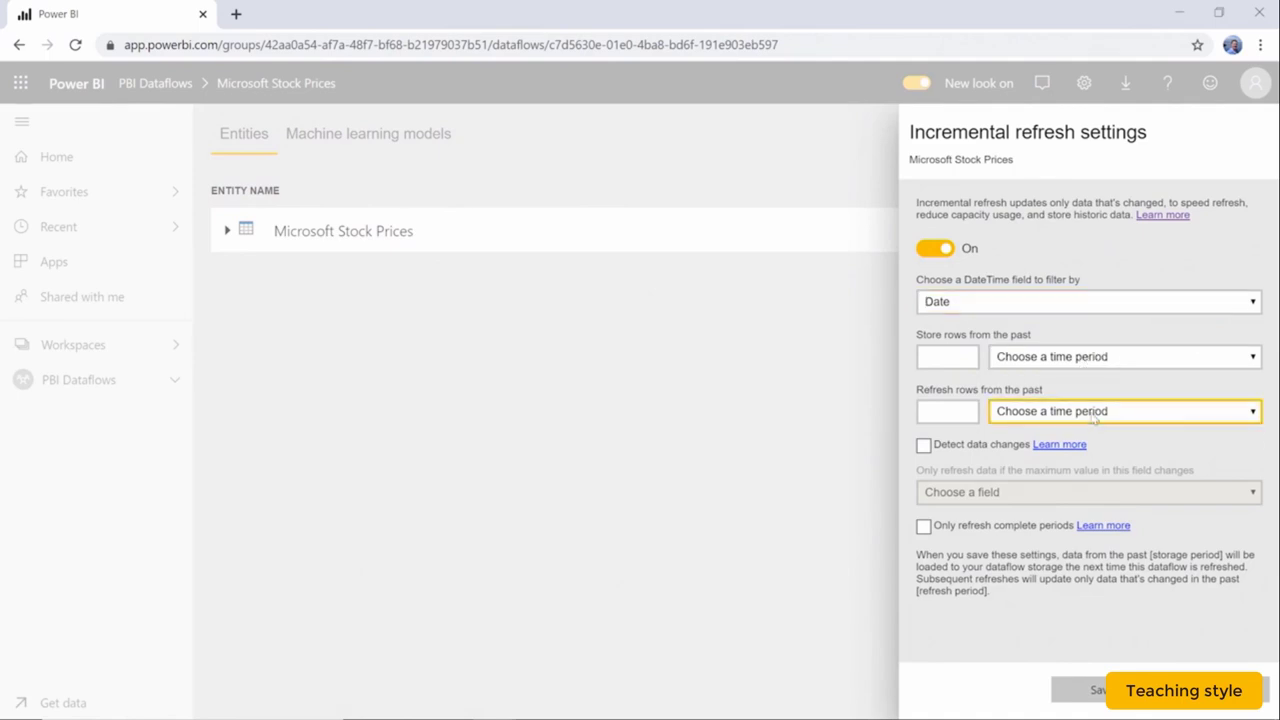
left_click(1077, 434)
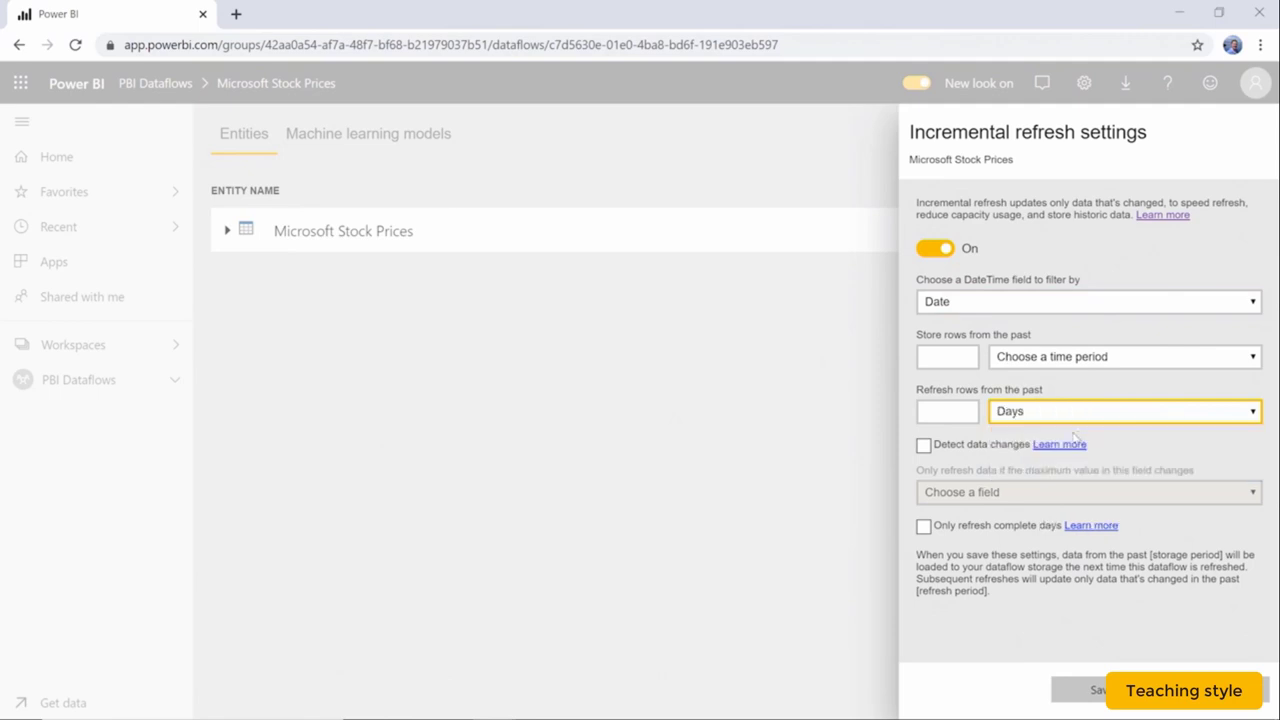
left_click(944, 412)
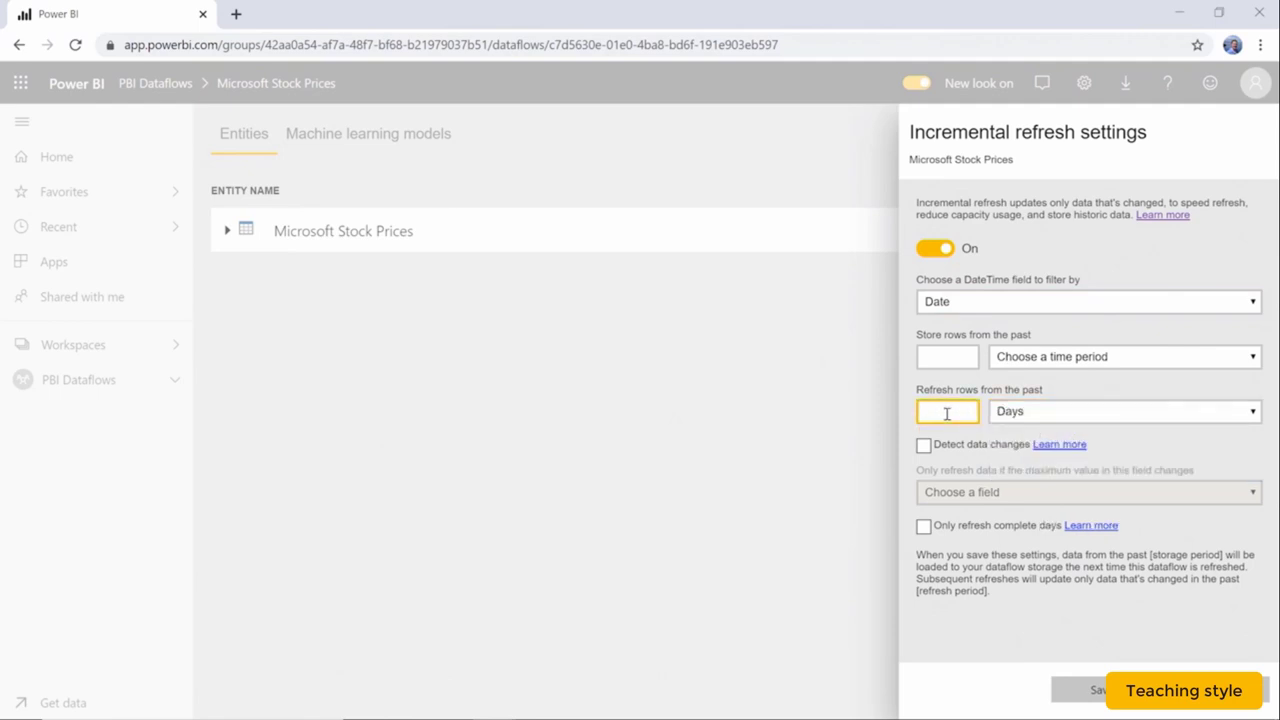
type("1")
key("Tab")
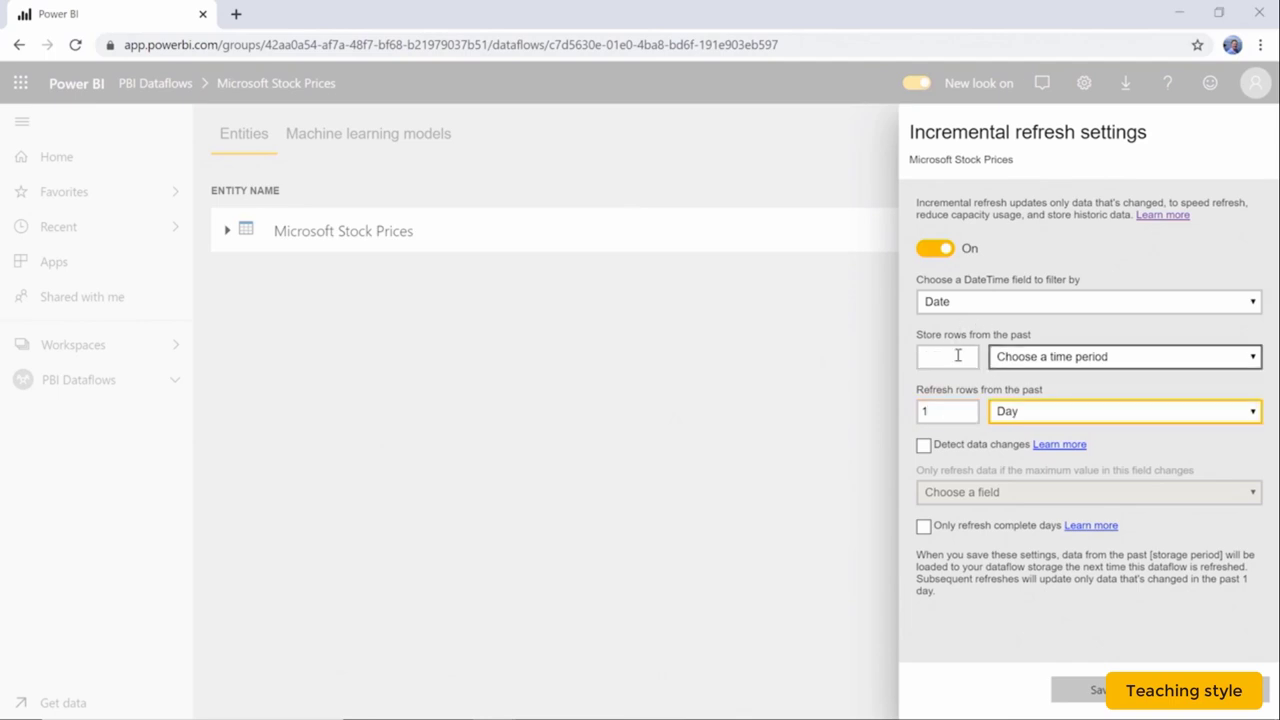
Store rows from the last 100 years and save the incremental refresh settings.
left_click(958, 356)
left_click(1043, 358)
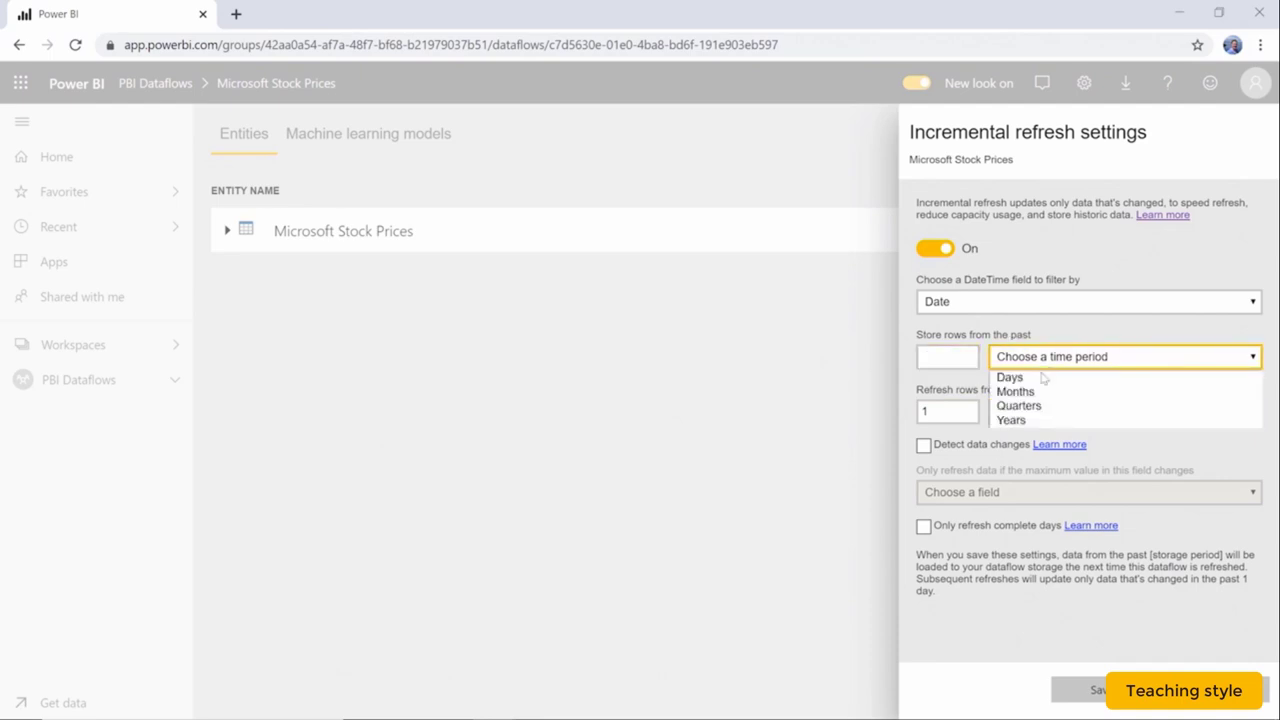
left_click(1046, 421)
key("shift+Tab")
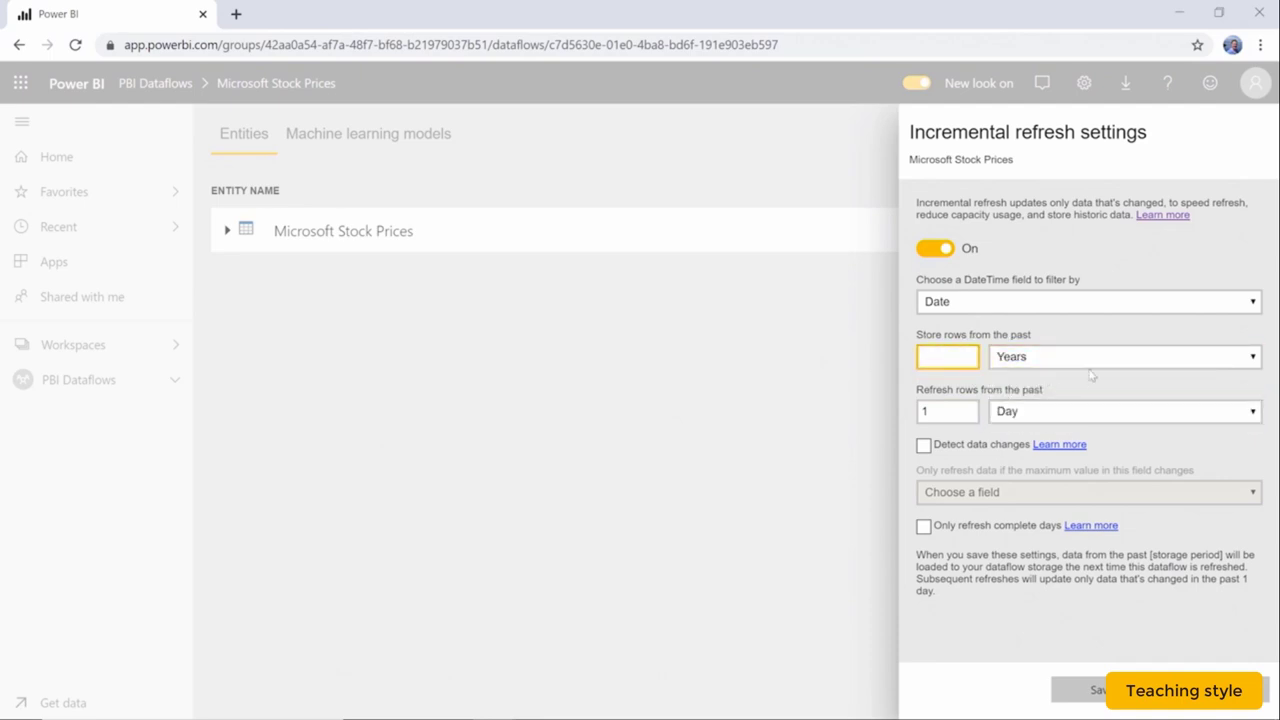
type("100")
left_click(1006, 696)
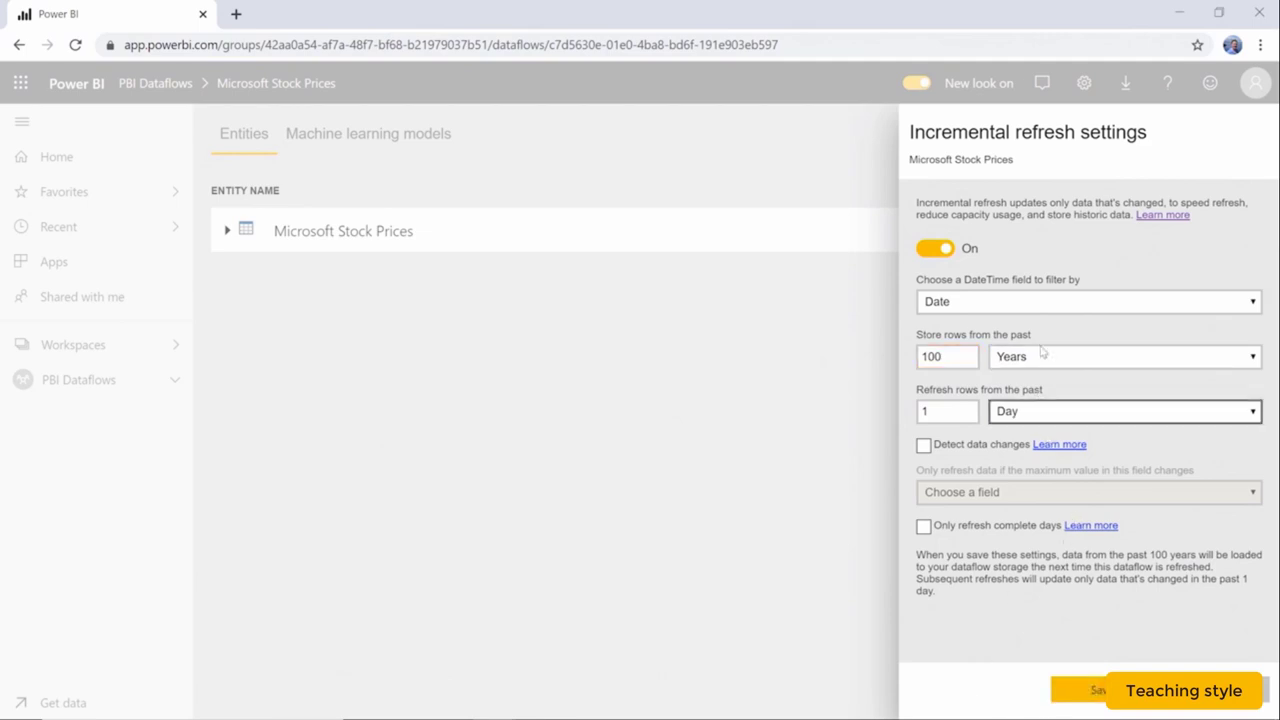
left_click(1100, 693)
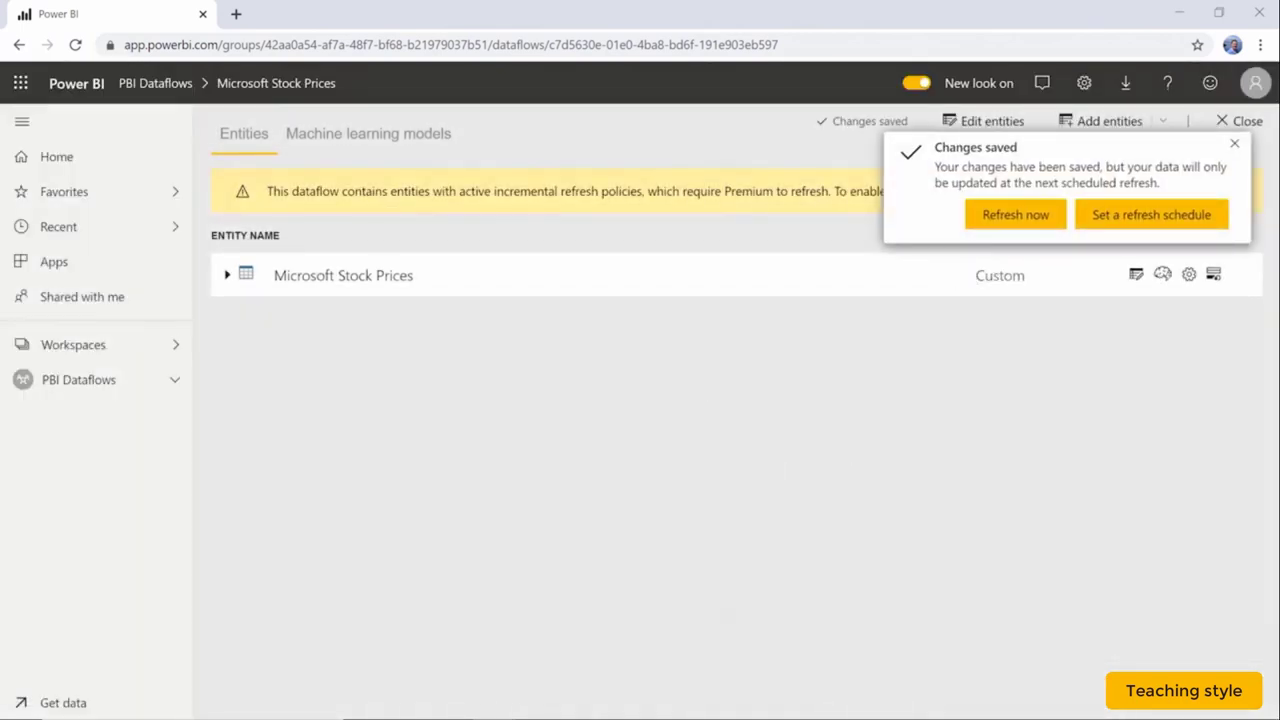
Dismiss the 'Changes saved' notification to reveal the Premium capacity warning.
left_click(1235, 148)
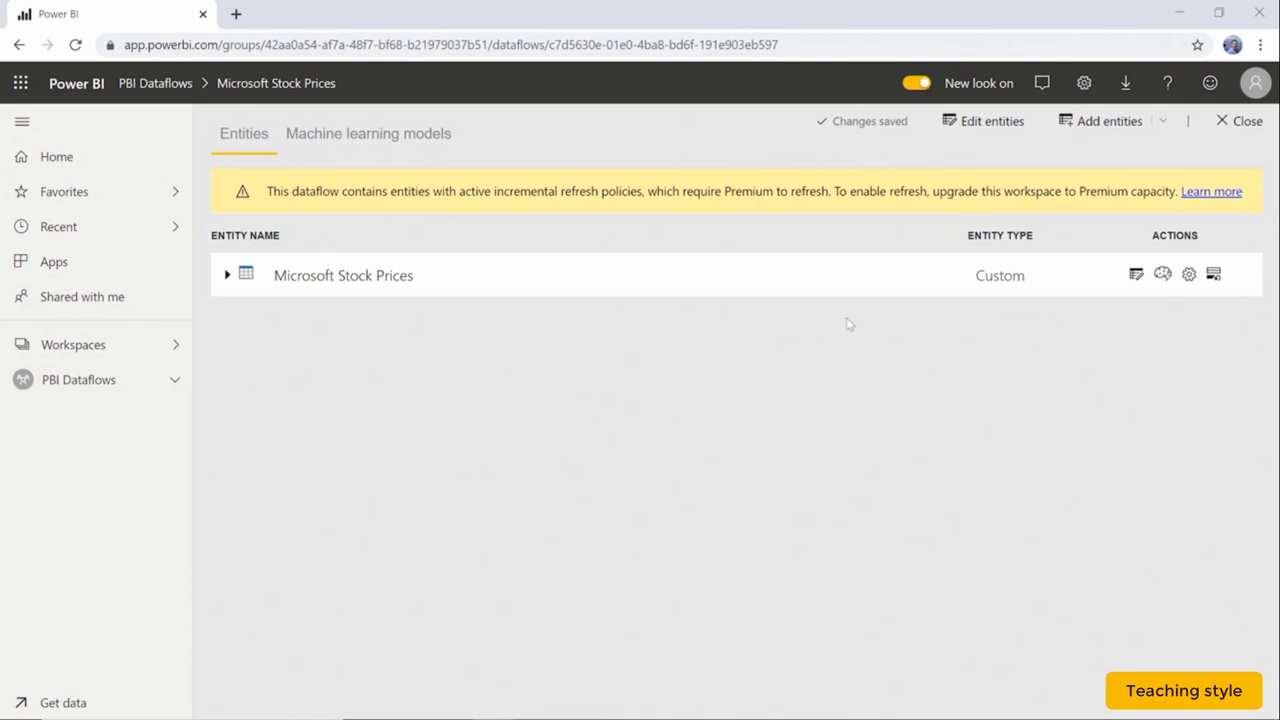
Close the Microsoft Stock Prices dataflow and list the PBI Dataflows workspace's datasets.
left_click(1238, 121)
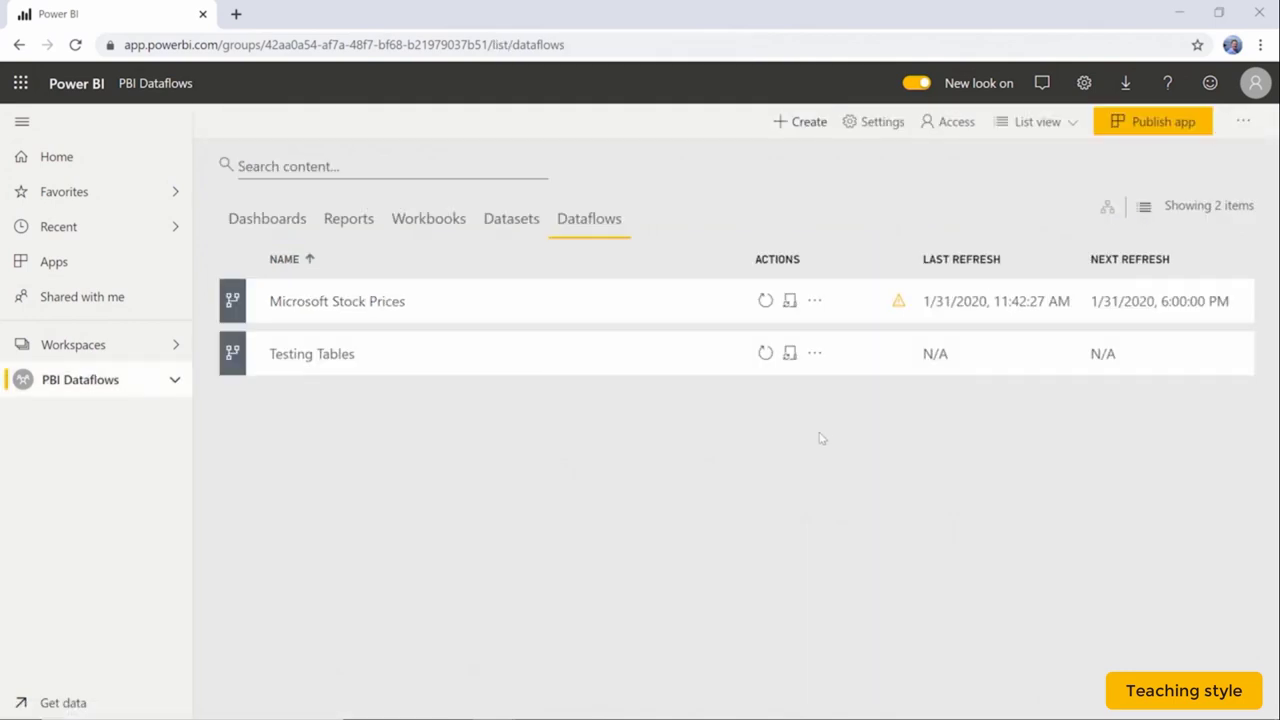
mouse_move(897, 304)
left_click(513, 222)
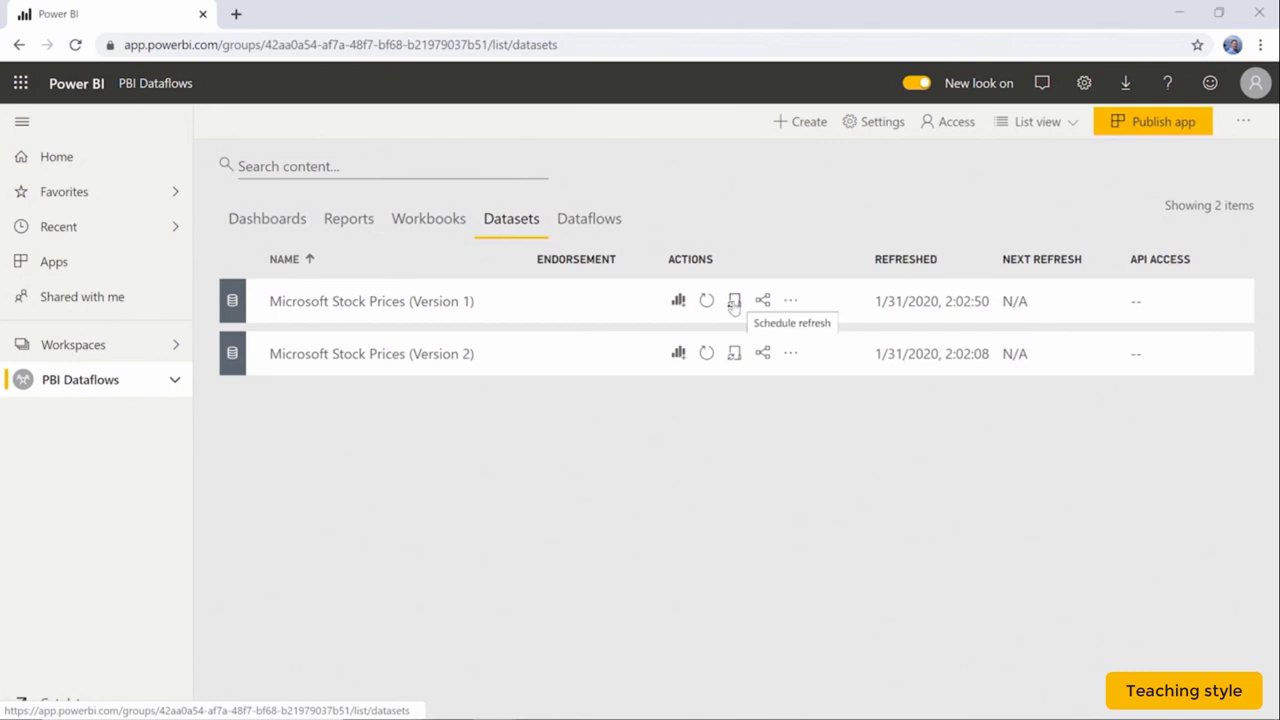
Open Microsoft Stock Prices (Version 1) settings, review credentials and gateway, and expand Scheduled refresh.
left_click(734, 301)
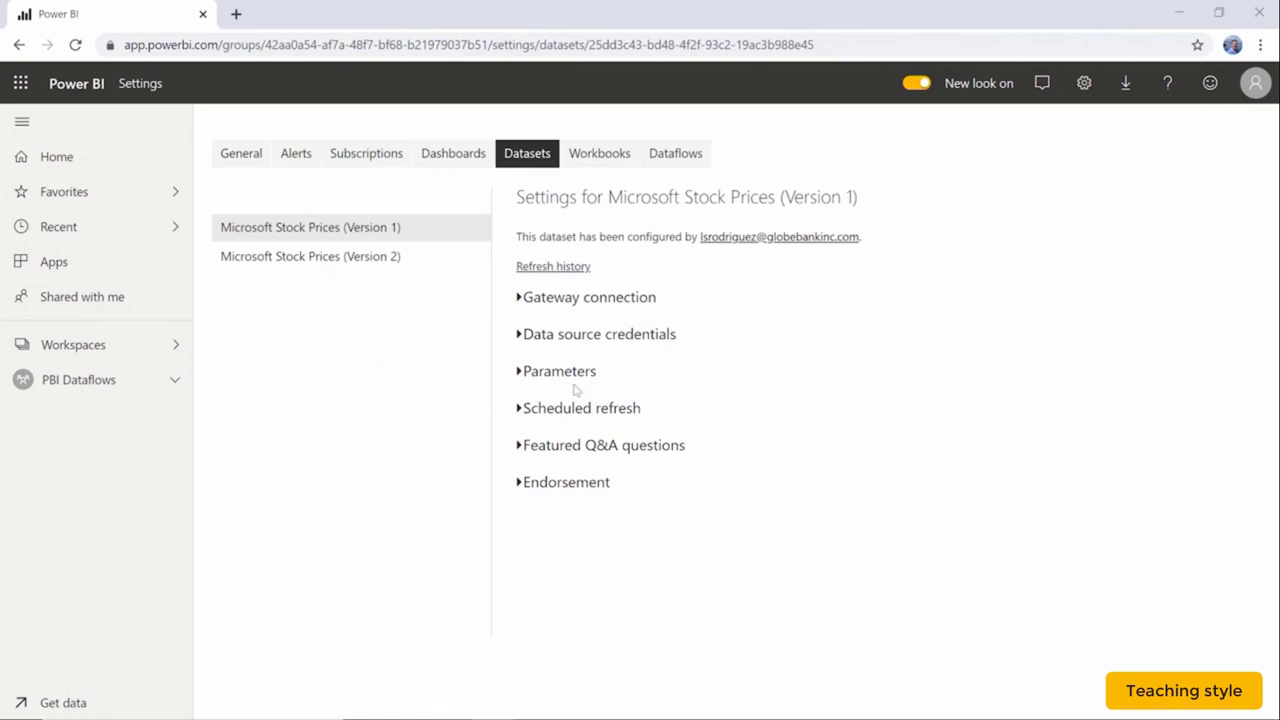
left_click(519, 336)
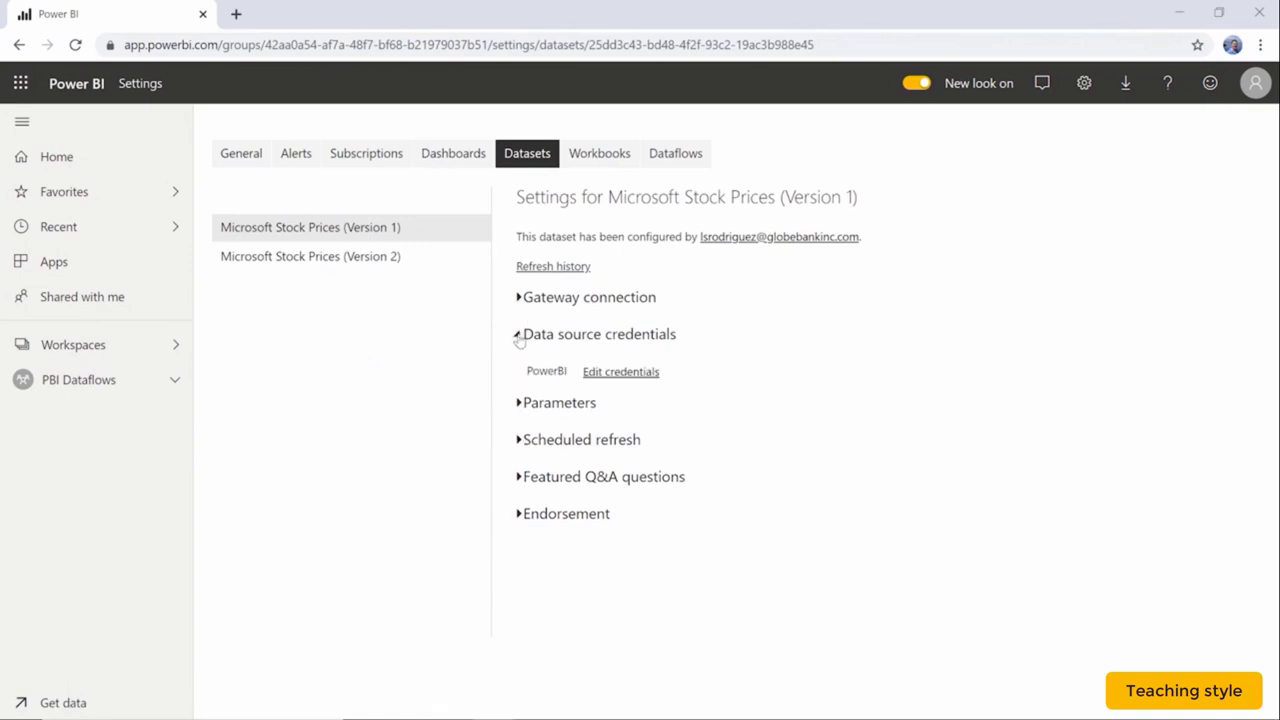
left_click(518, 298)
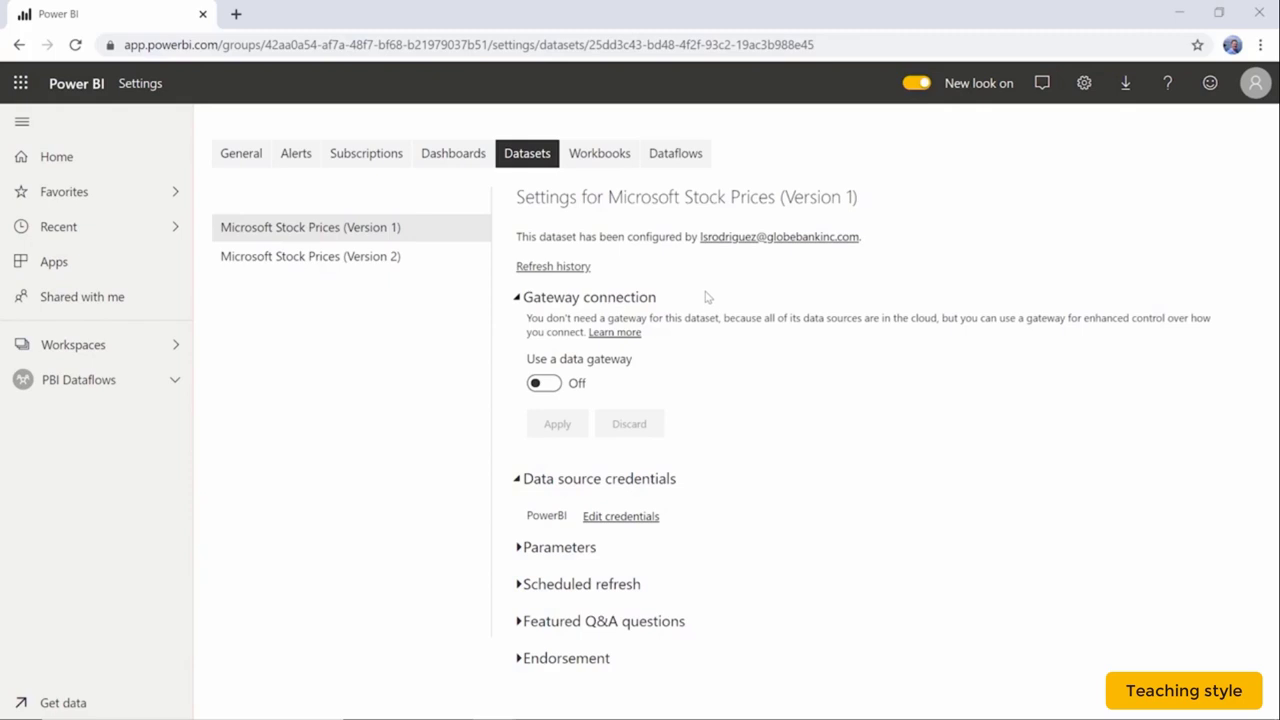
left_click(517, 297)
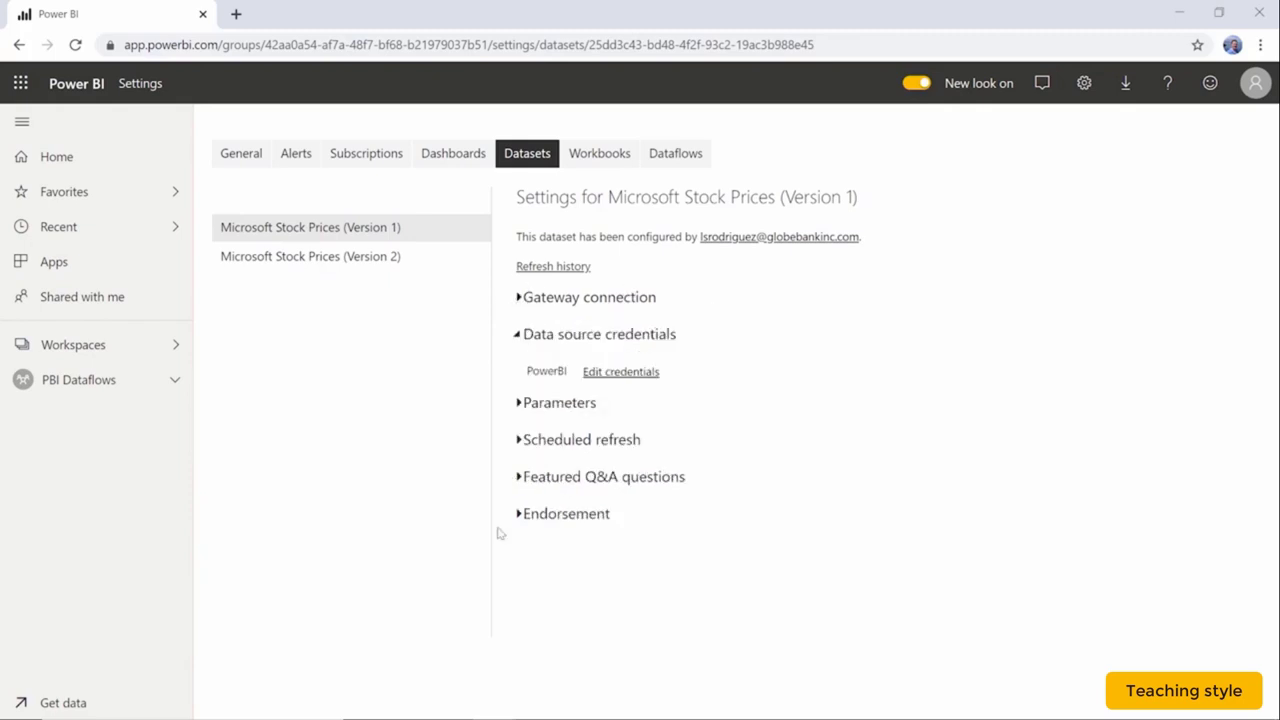
left_click(519, 440)
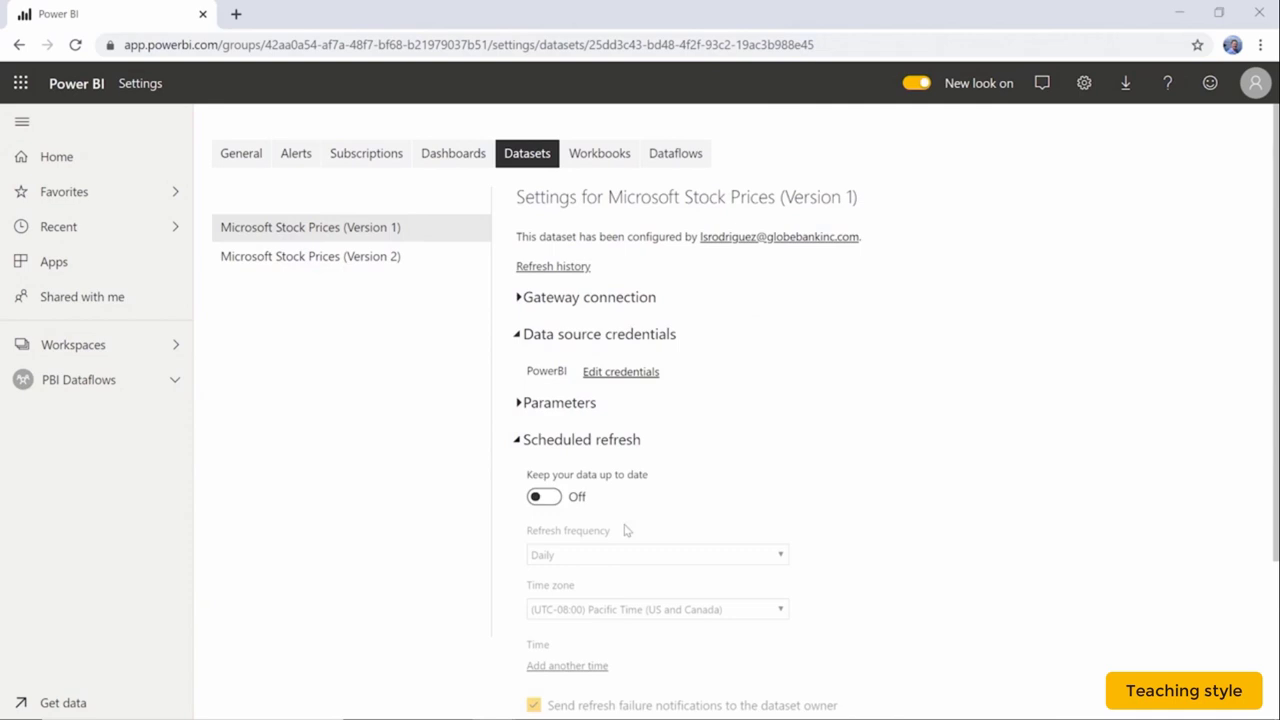
Turn the dataset's scheduled refresh on with Eastern Time (US and Canada) time zone.
left_click(543, 498)
scroll(740, 470, "down", 2)
left_click(660, 434)
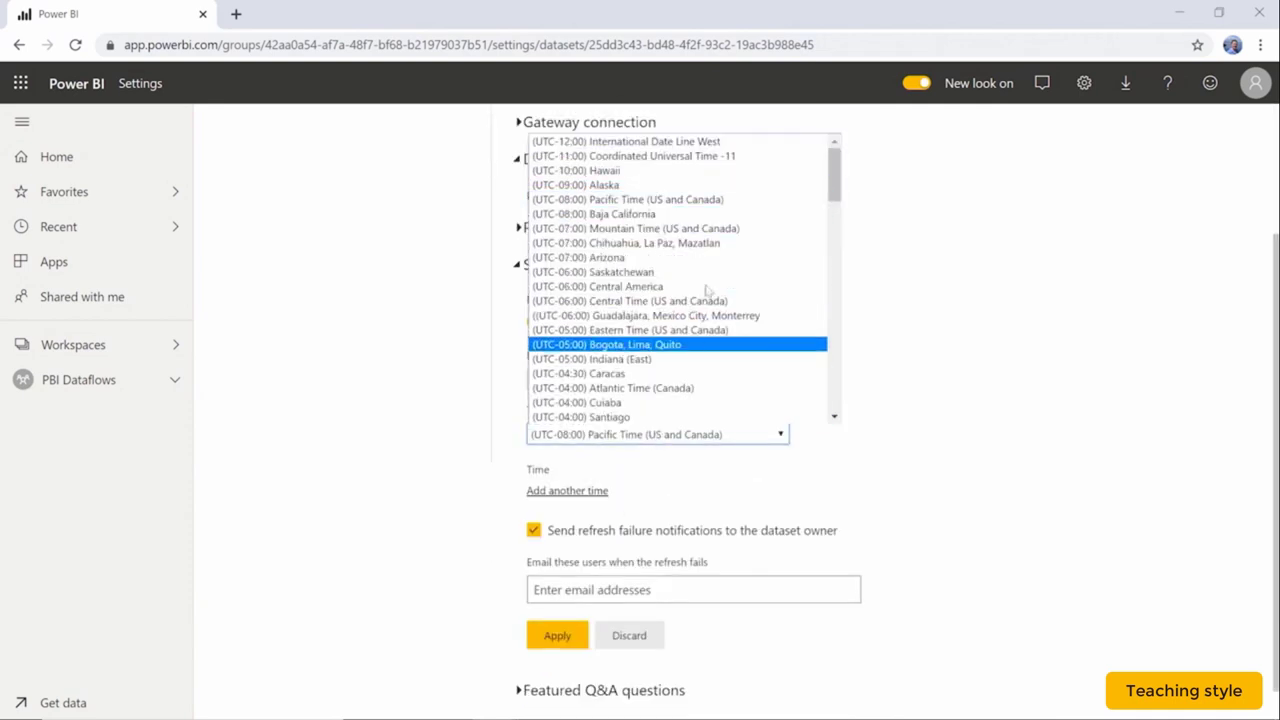
left_click(712, 330)
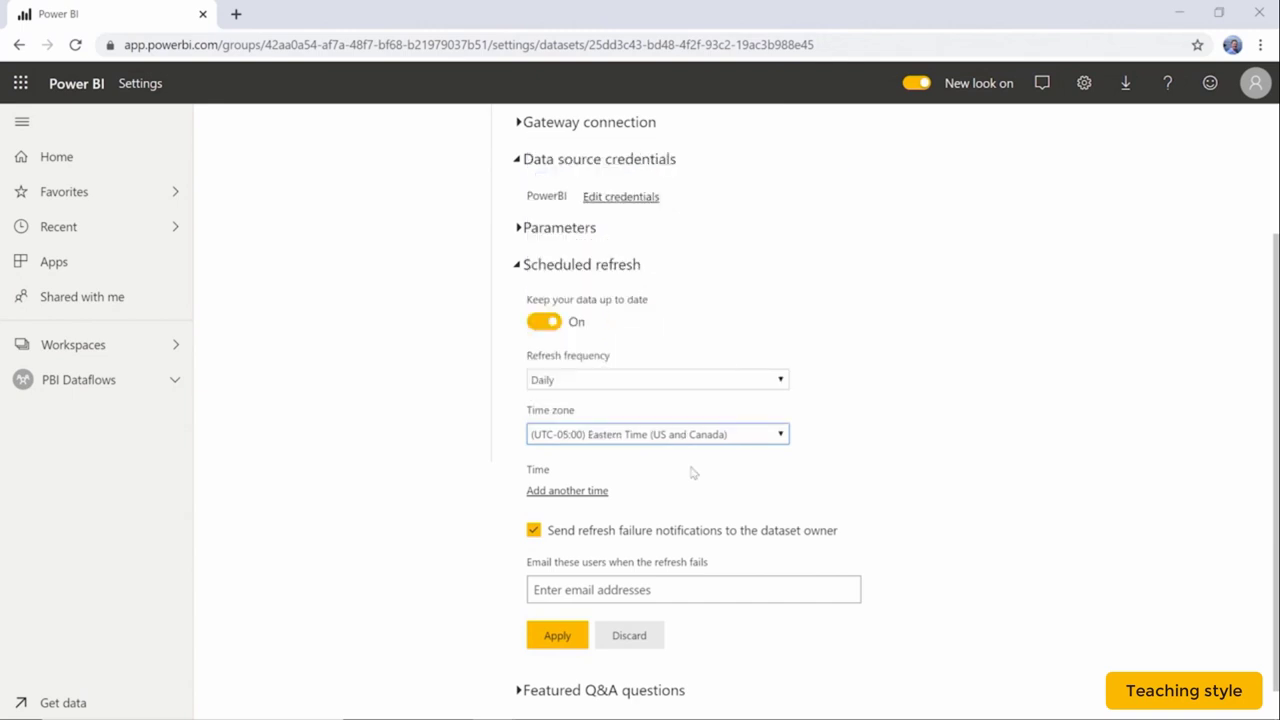
scroll(811, 466, "down", 1)
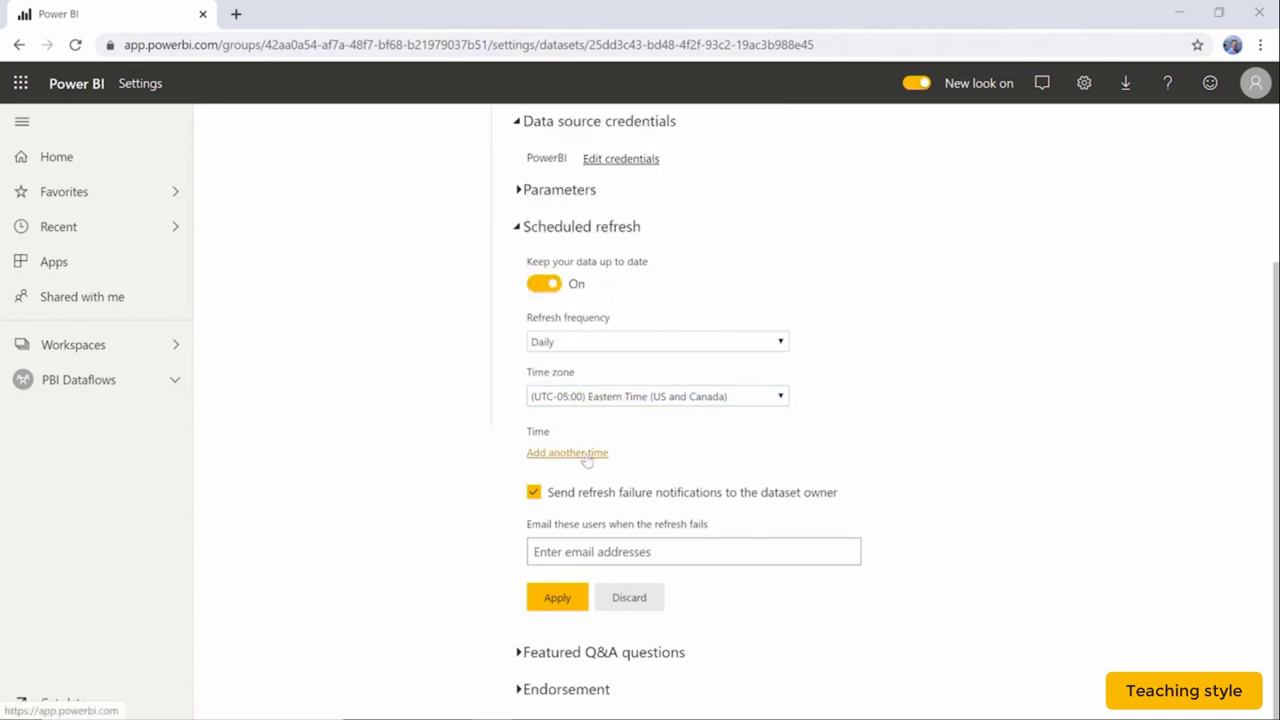
Add a 10:00 PM refresh time and apply the schedule.
left_click(587, 454)
left_click(548, 455)
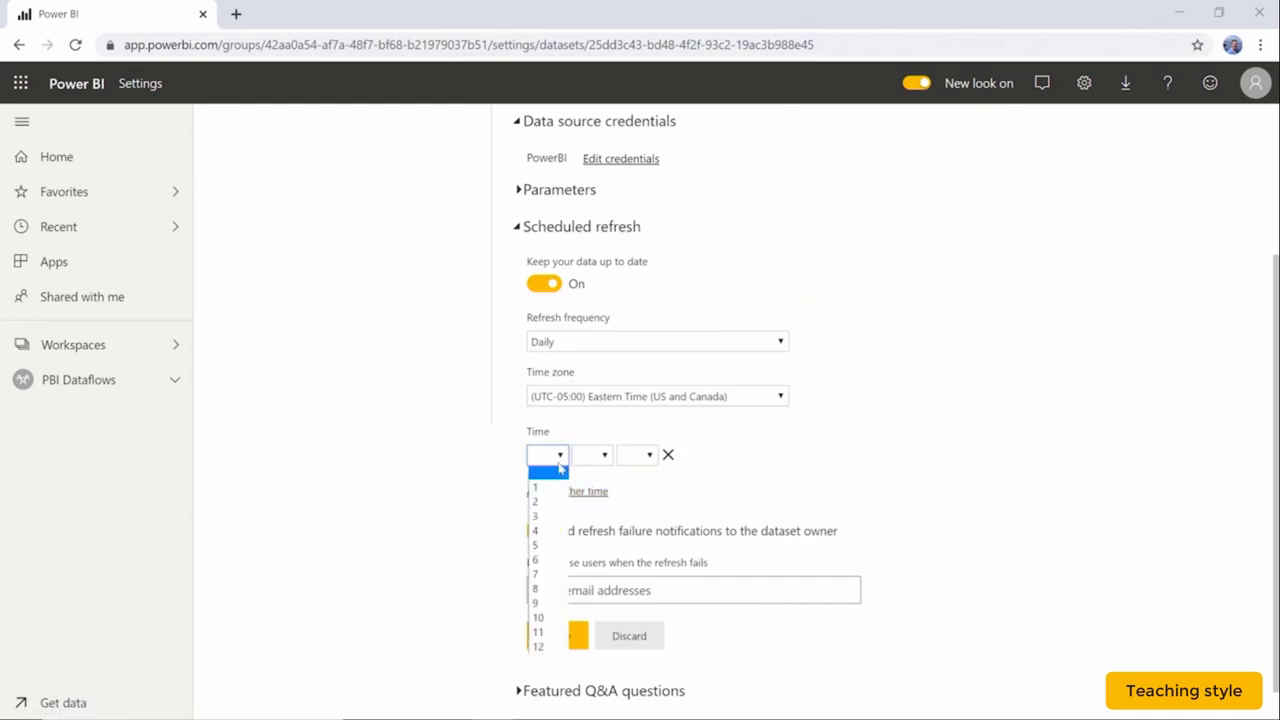
left_click(541, 619)
left_click(592, 455)
left_click(595, 487)
left_click(640, 455)
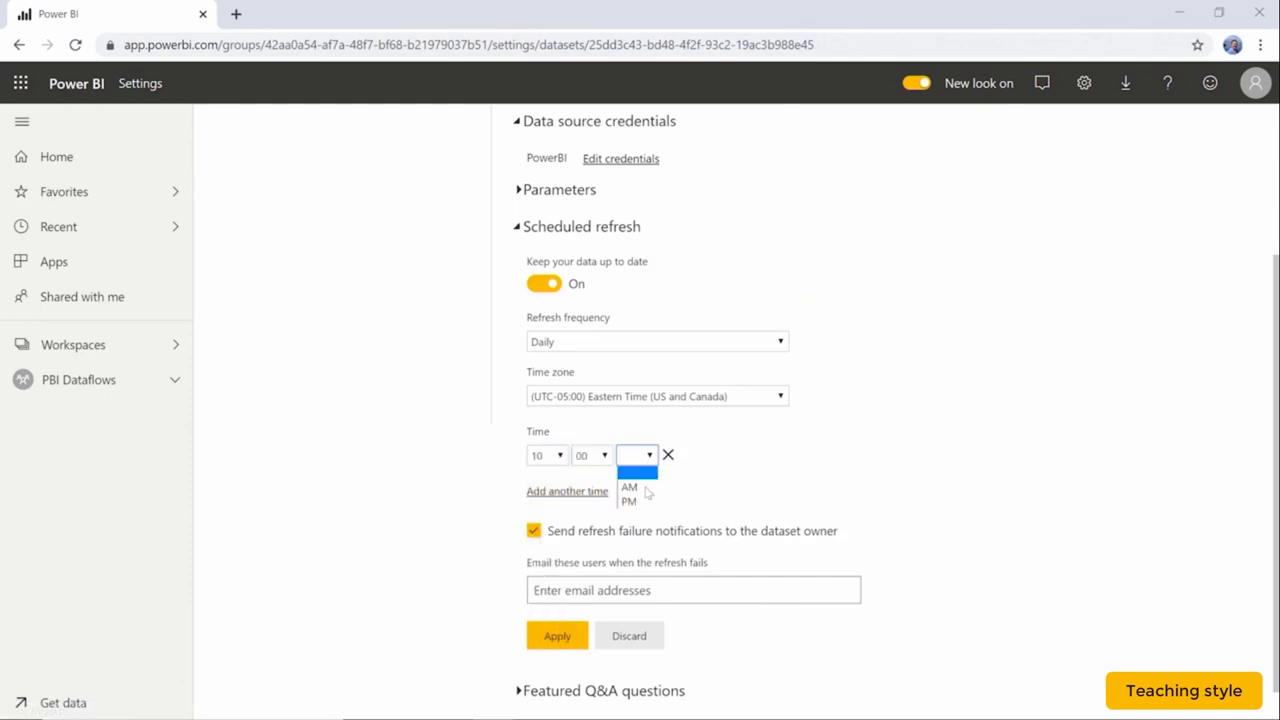
left_click(630, 501)
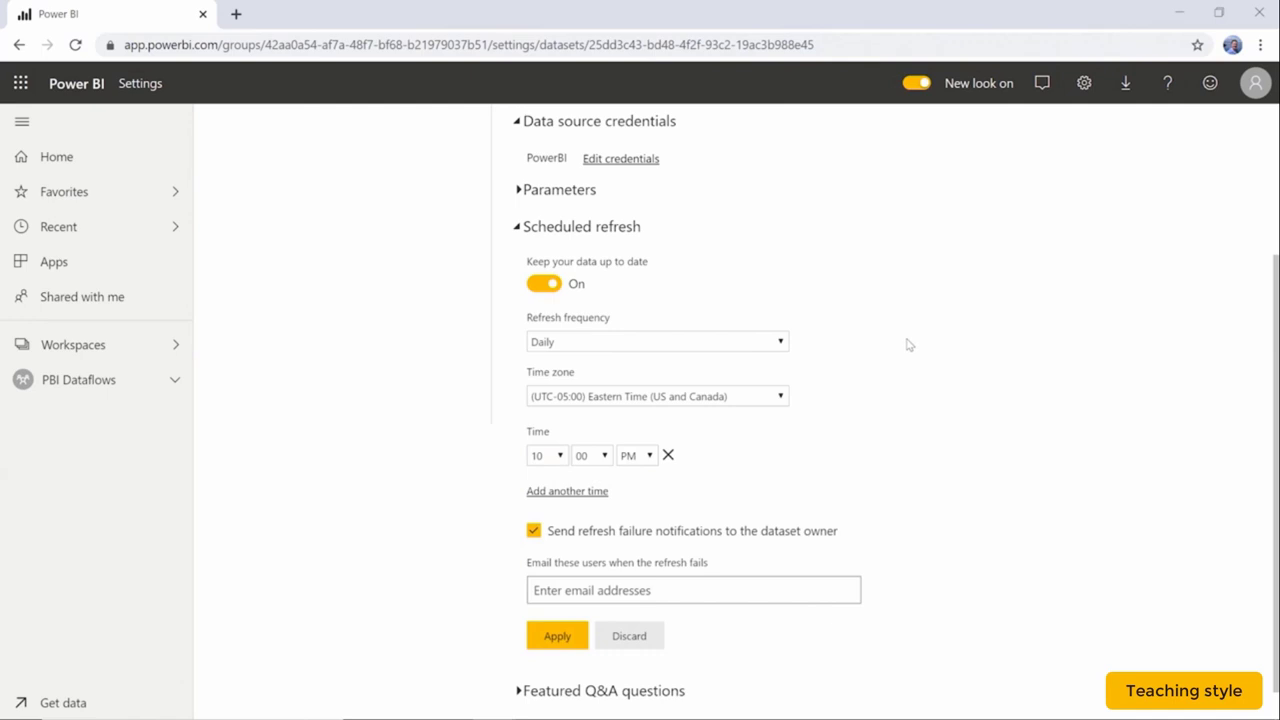
left_click(571, 642)
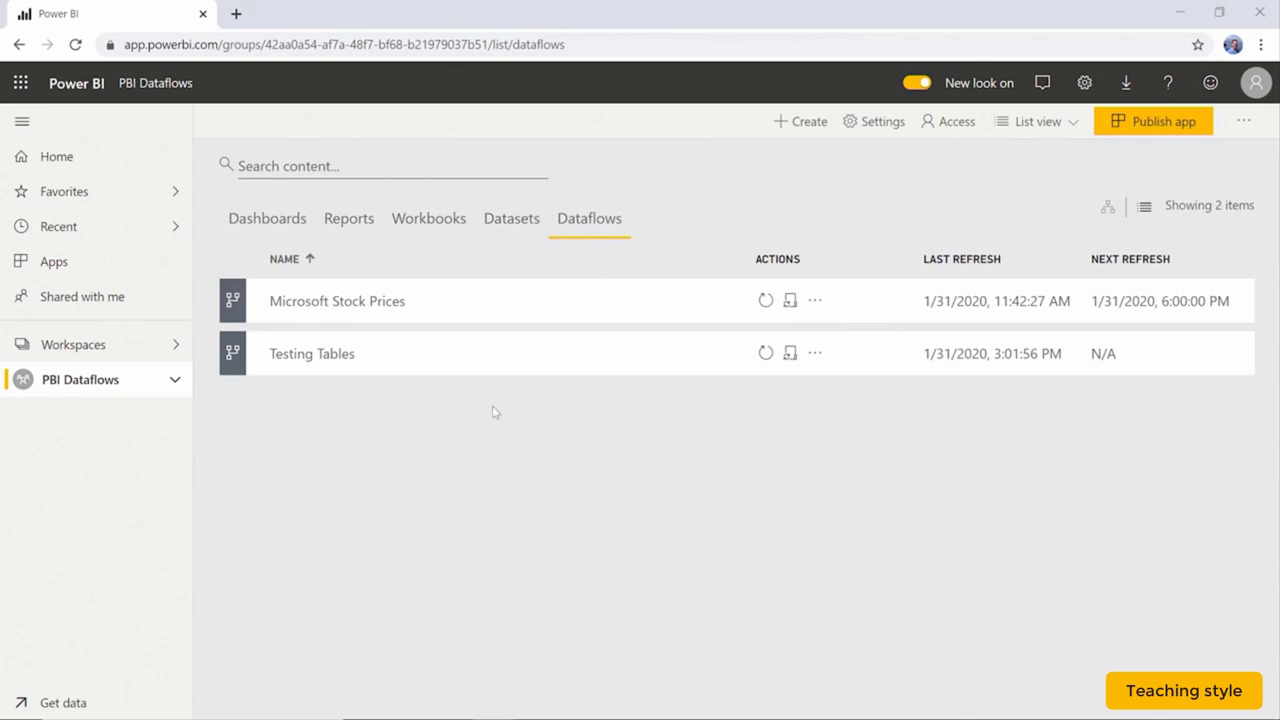
Export the Testing Tables dataflow as Testing Tables.json, then show the list of workspaces.
left_click(325, 355)
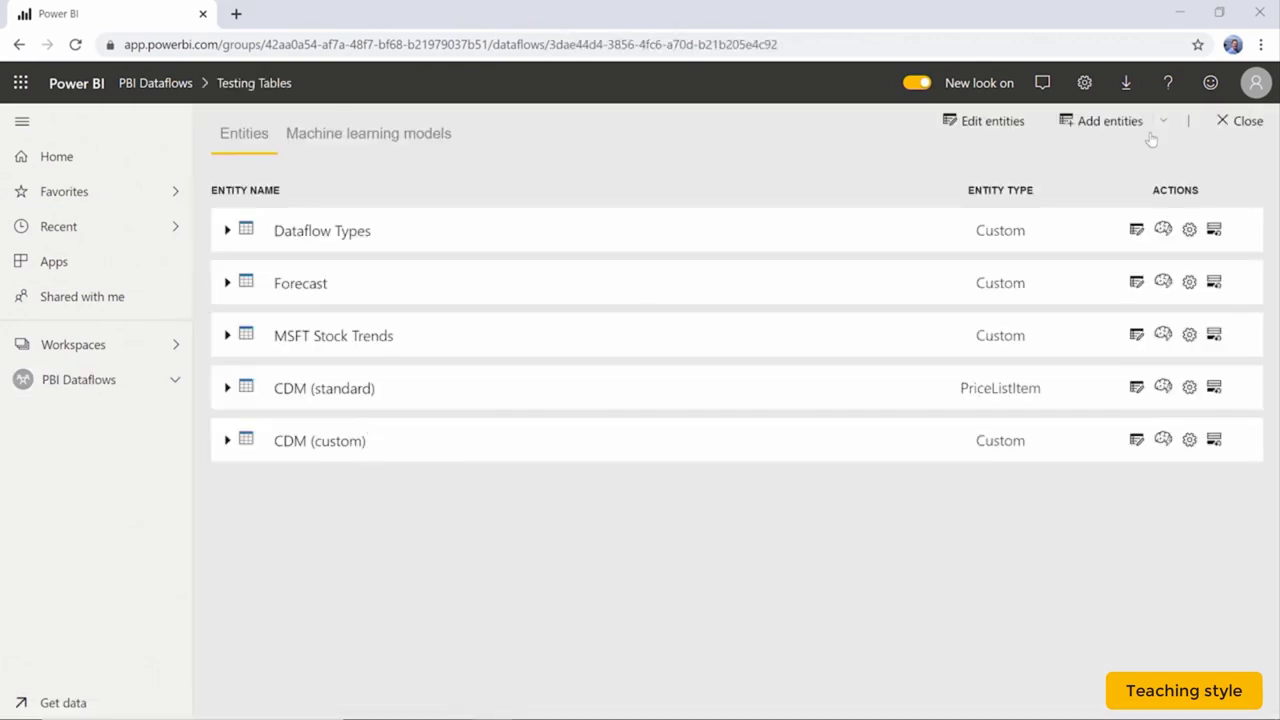
left_click(1226, 121)
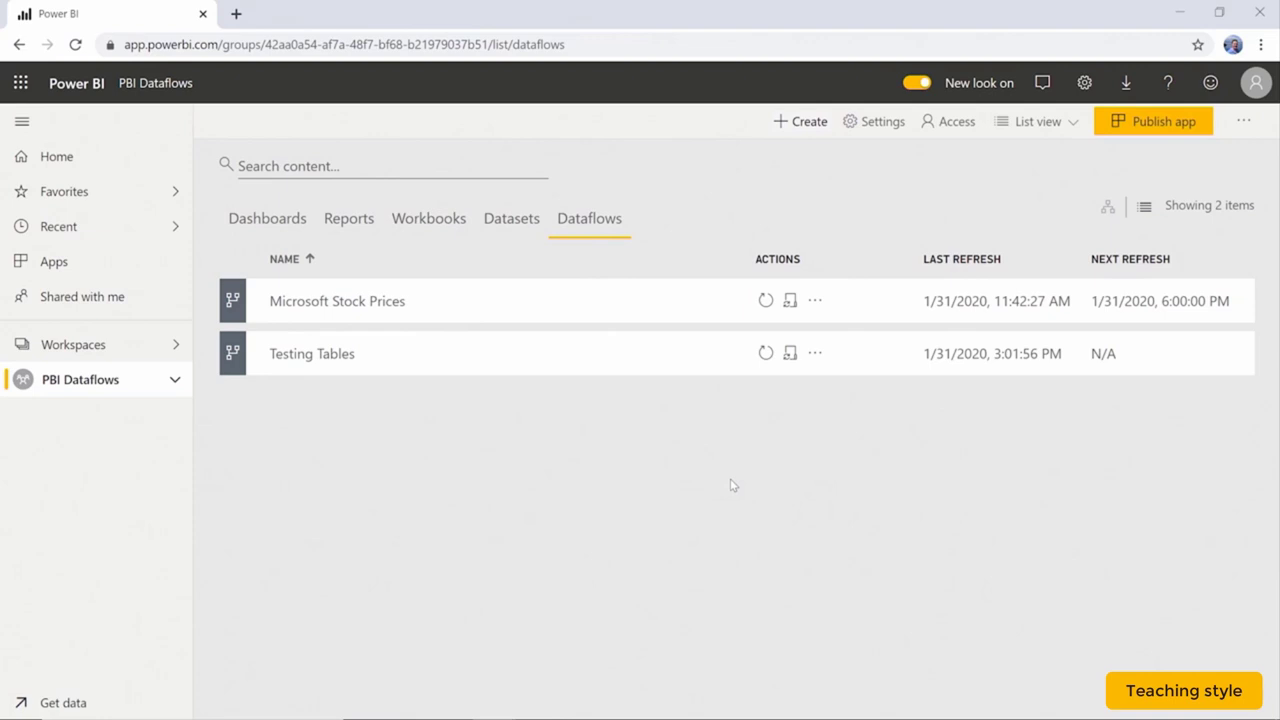
left_click(816, 354)
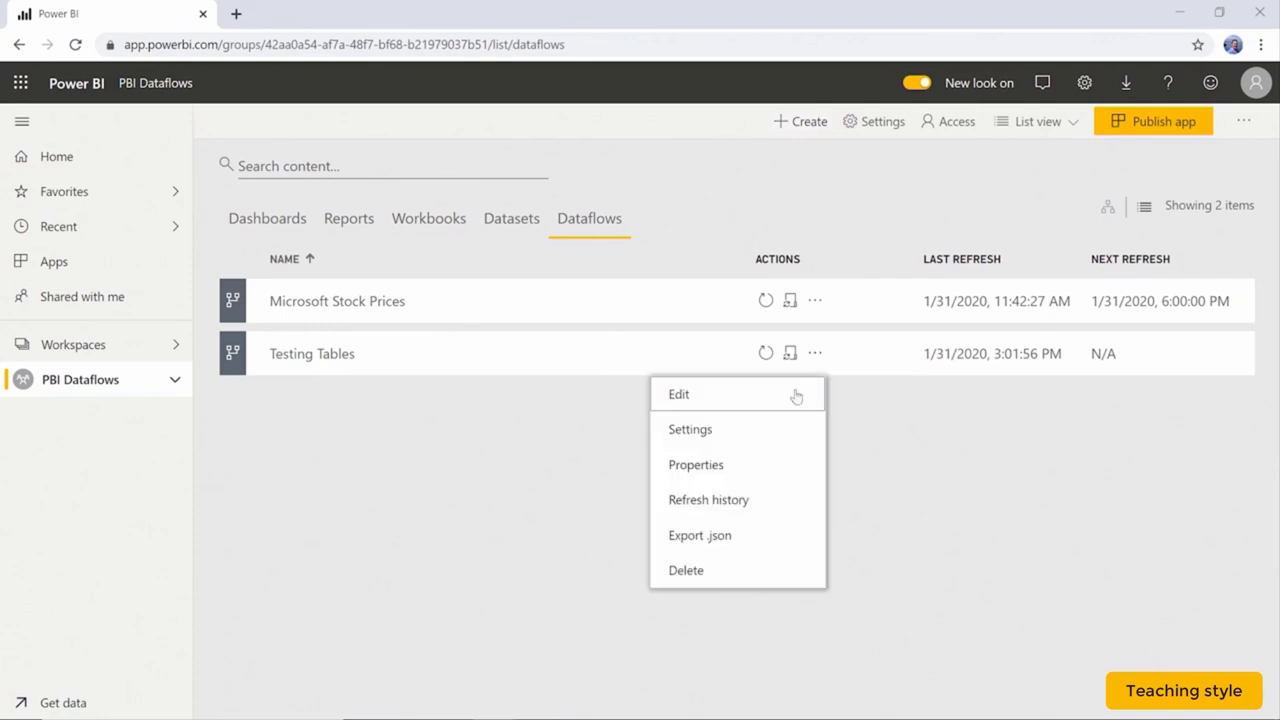
left_click(761, 536)
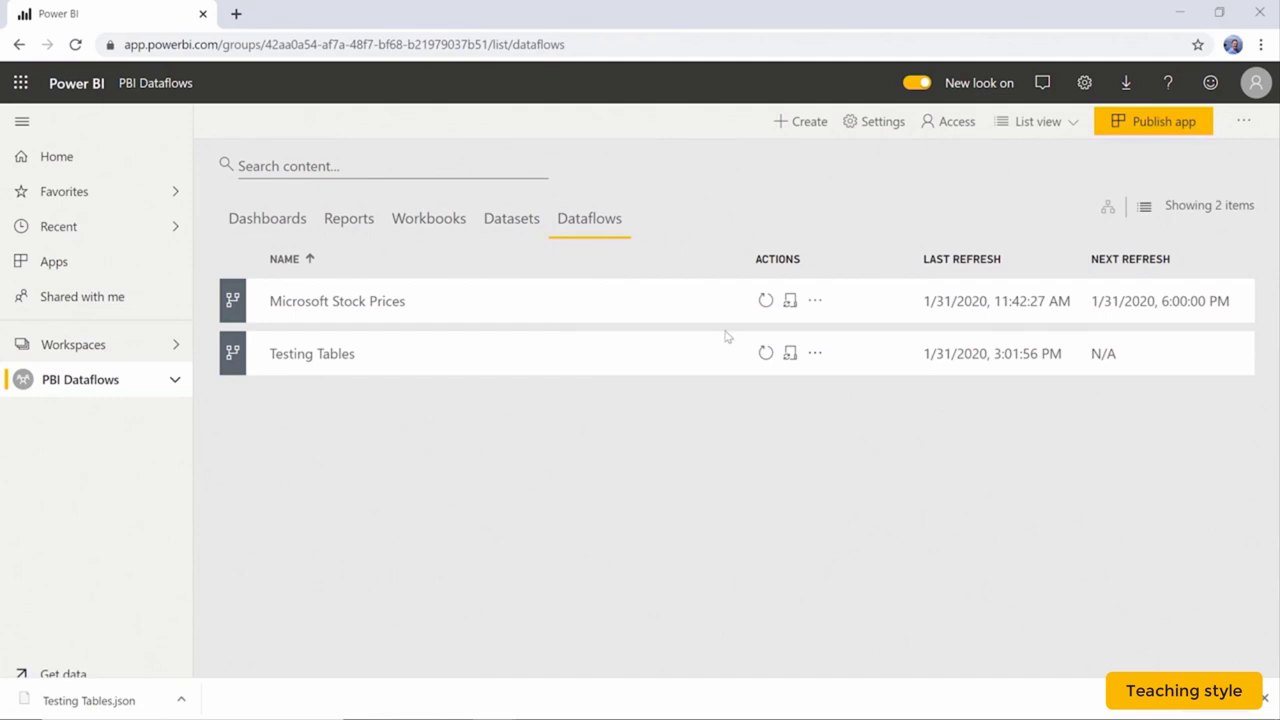
left_click(153, 345)
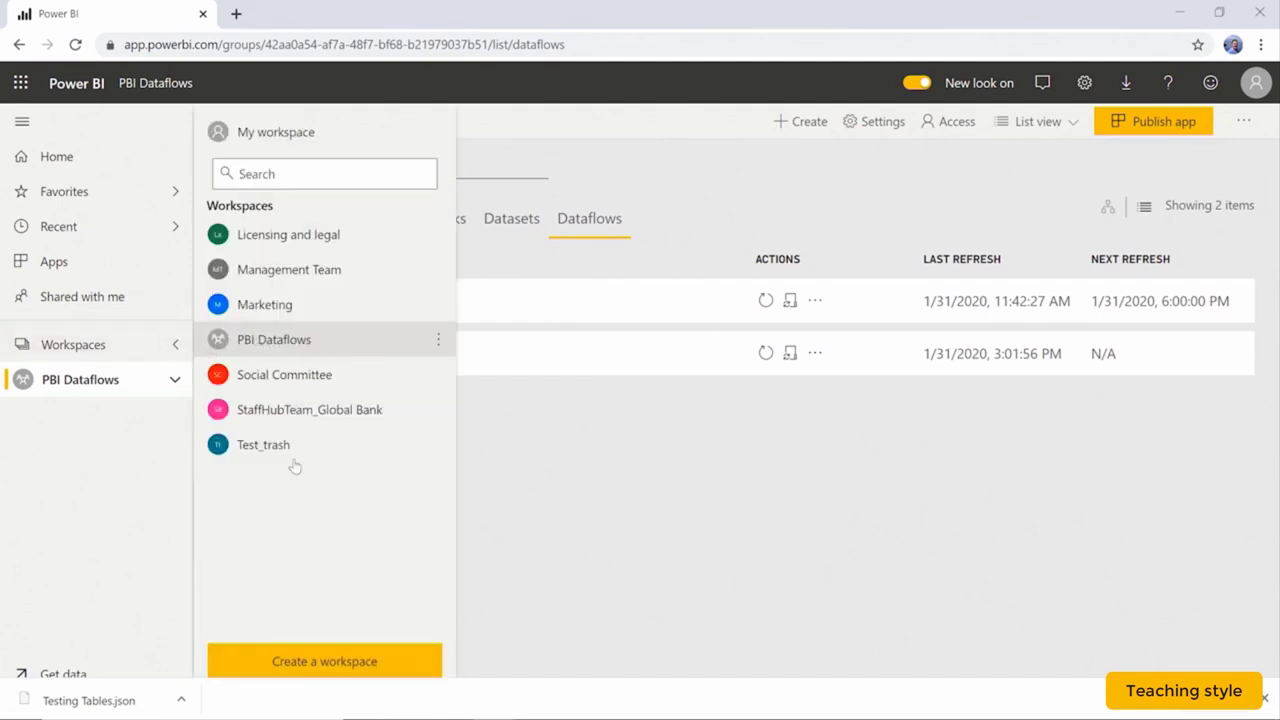
Create a new workspace named 'Transferring Dataflow'.
left_click(331, 665)
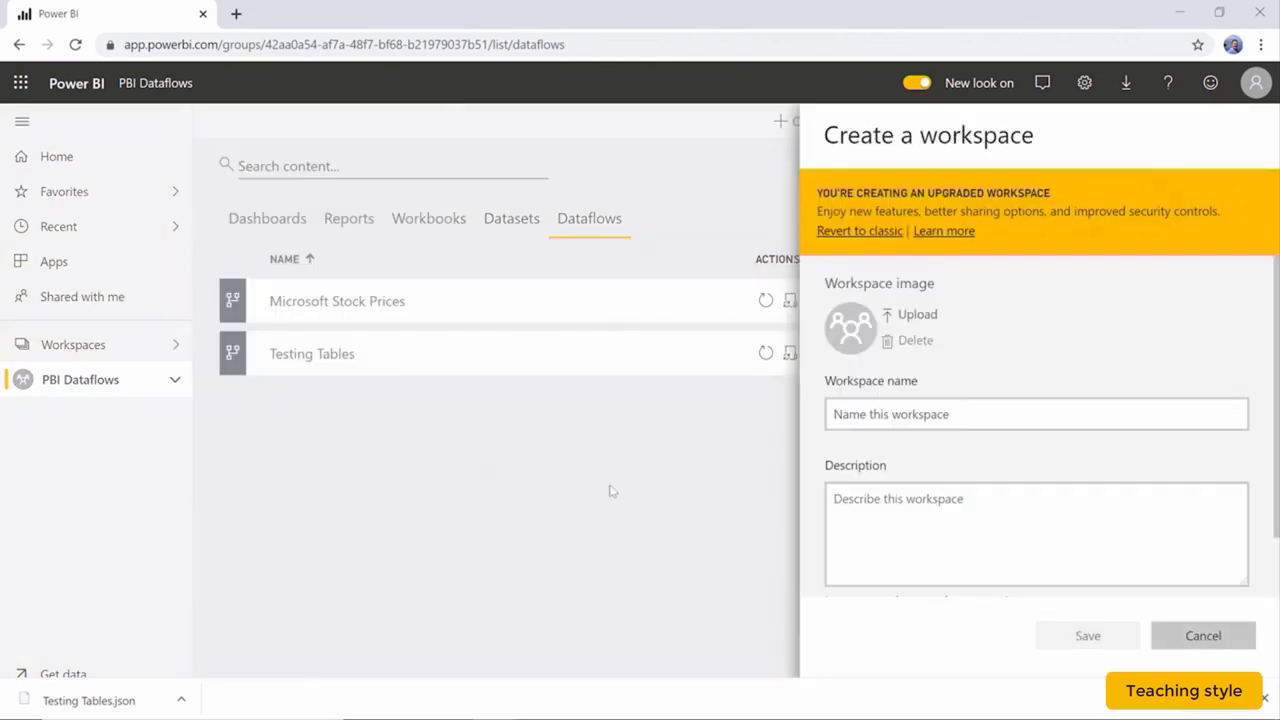
left_click(1006, 414)
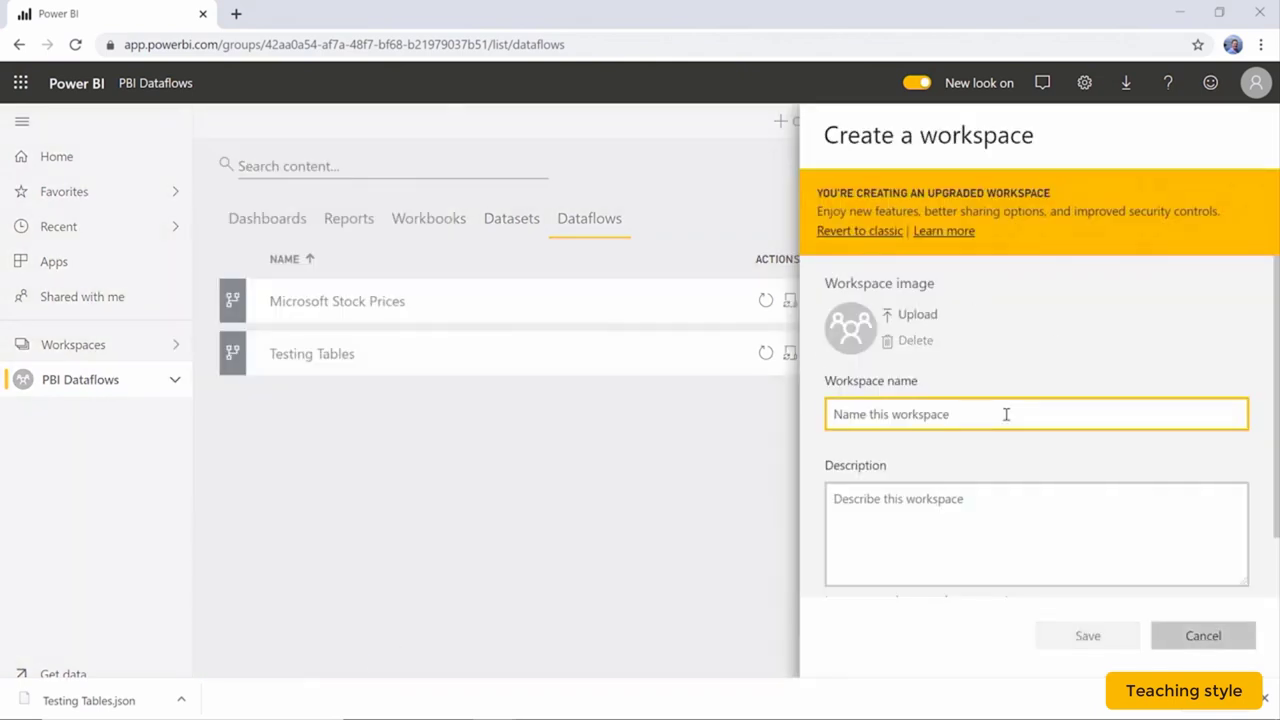
type("Transferr")
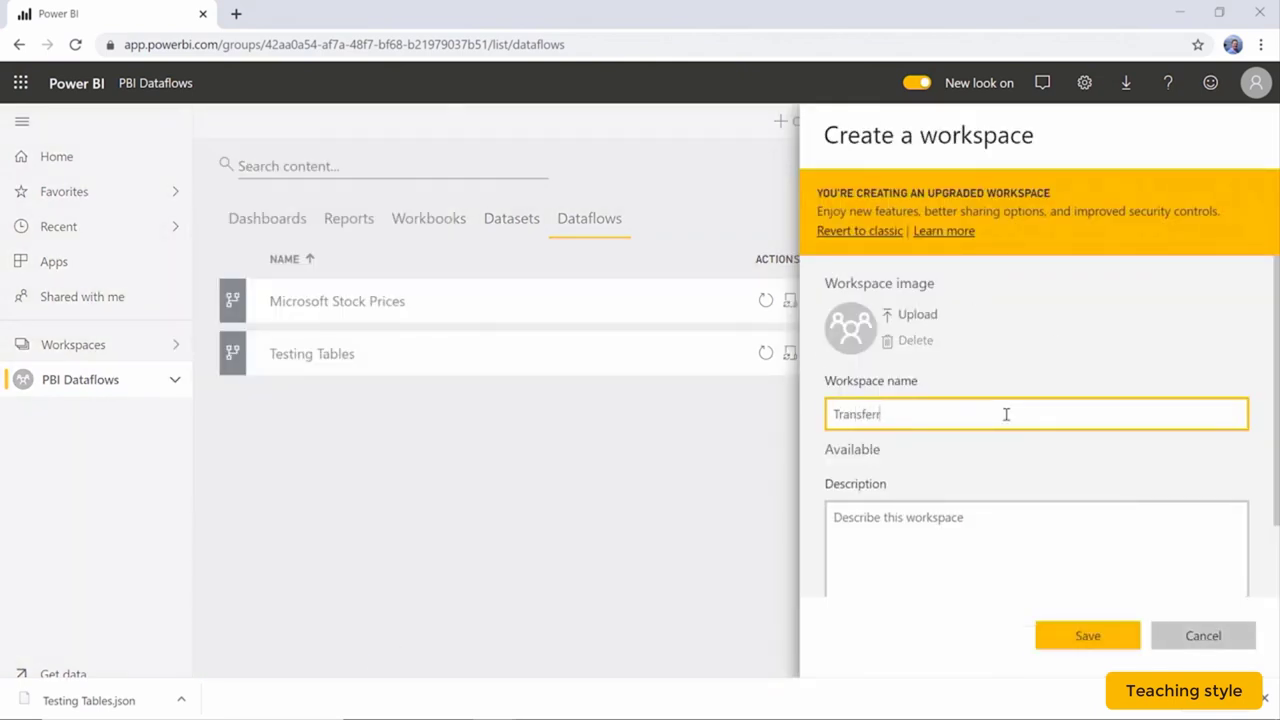
type("ing Dataflow")
left_click(1087, 637)
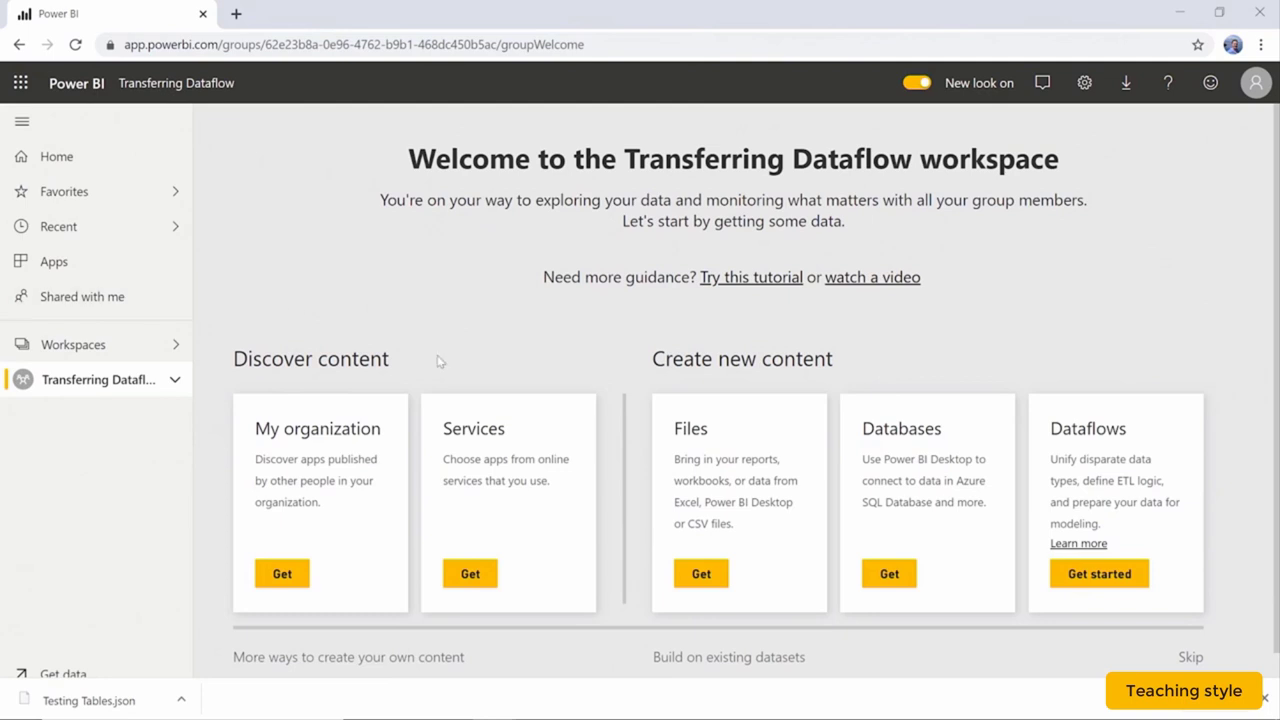
Start a new blank dataflow in the Transferring Dataflow workspace.
left_click(1106, 576)
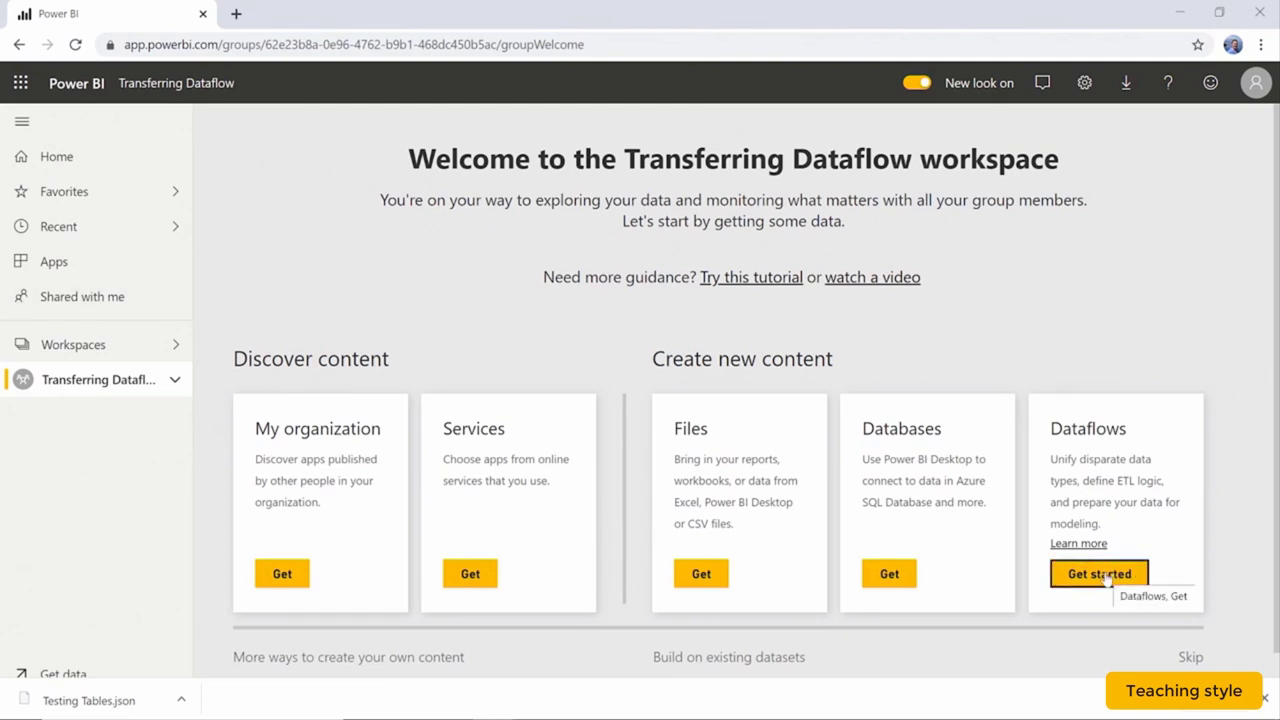
left_click(1104, 576)
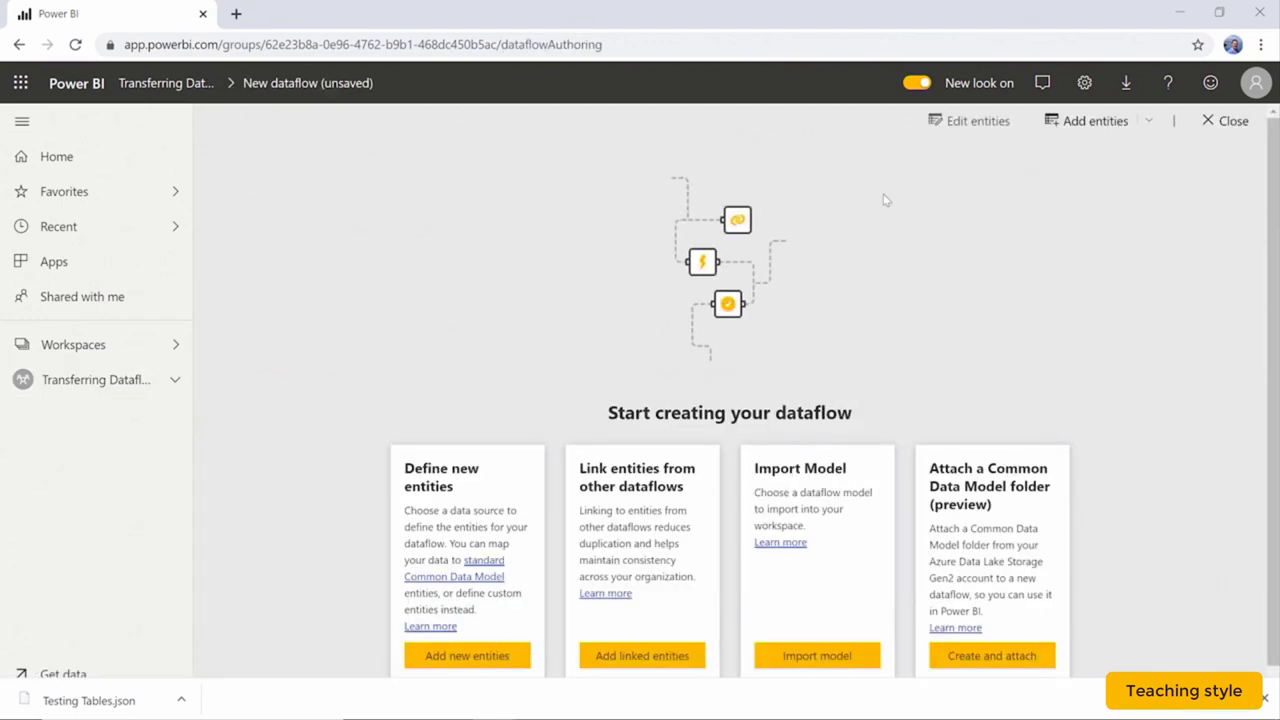
scroll(884, 200, "down", 1)
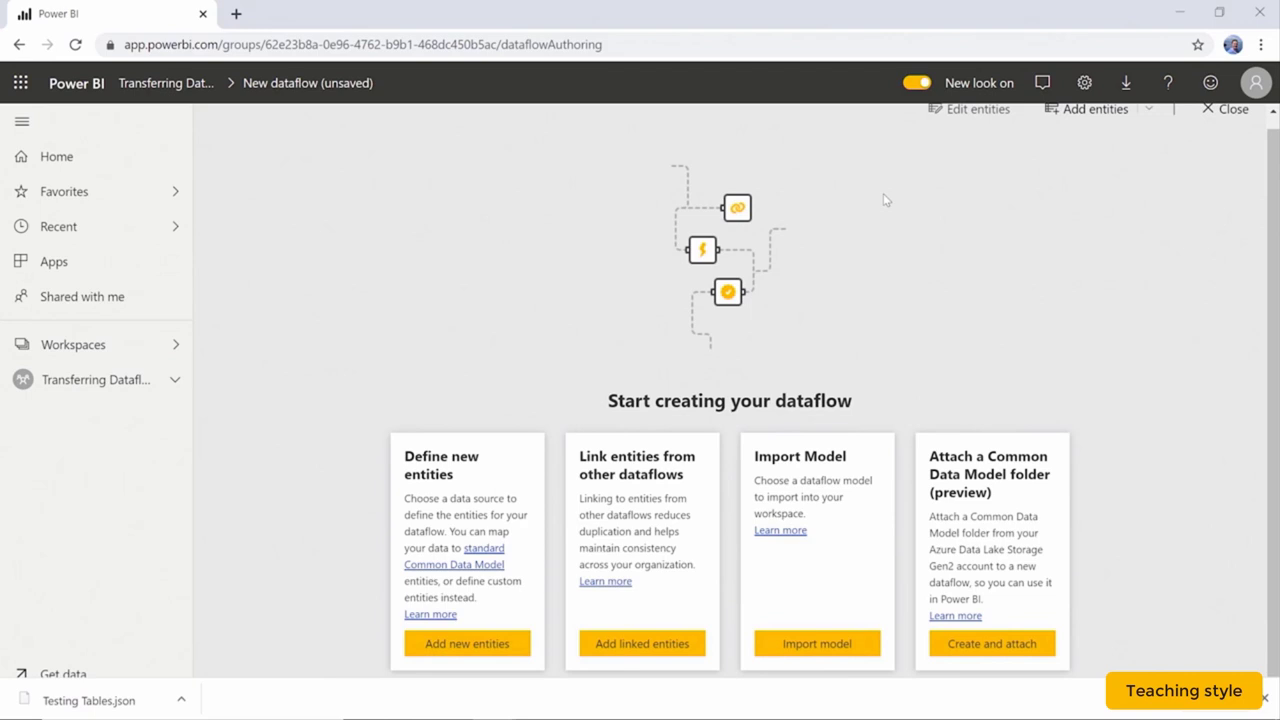
Import the model from Downloads\Testing Tables.json into the new dataflow.
left_click(803, 650)
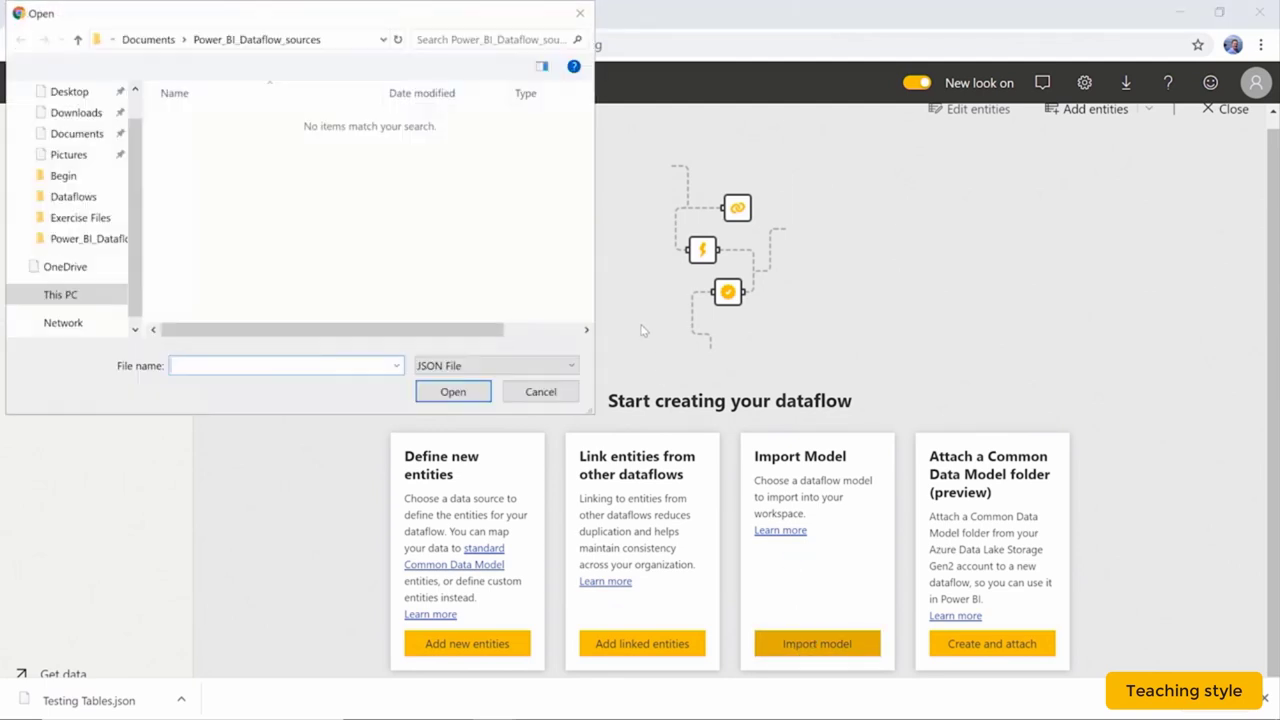
left_click(72, 114)
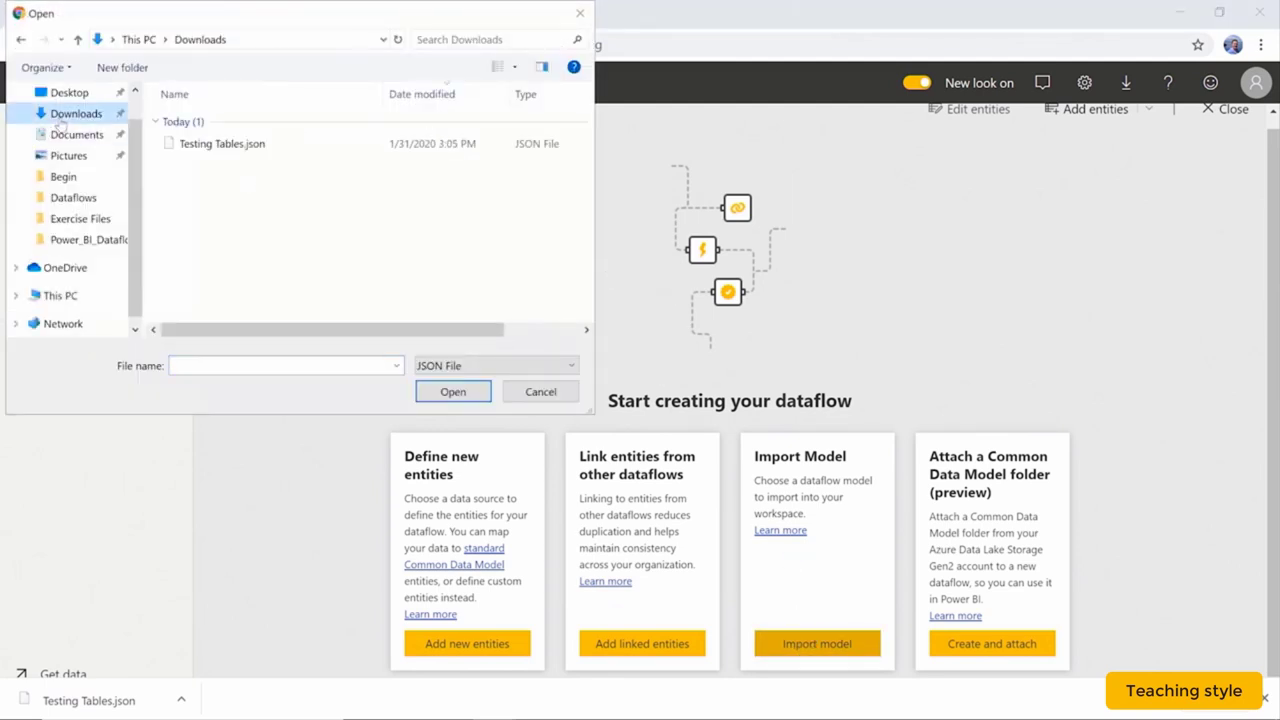
left_click(284, 150)
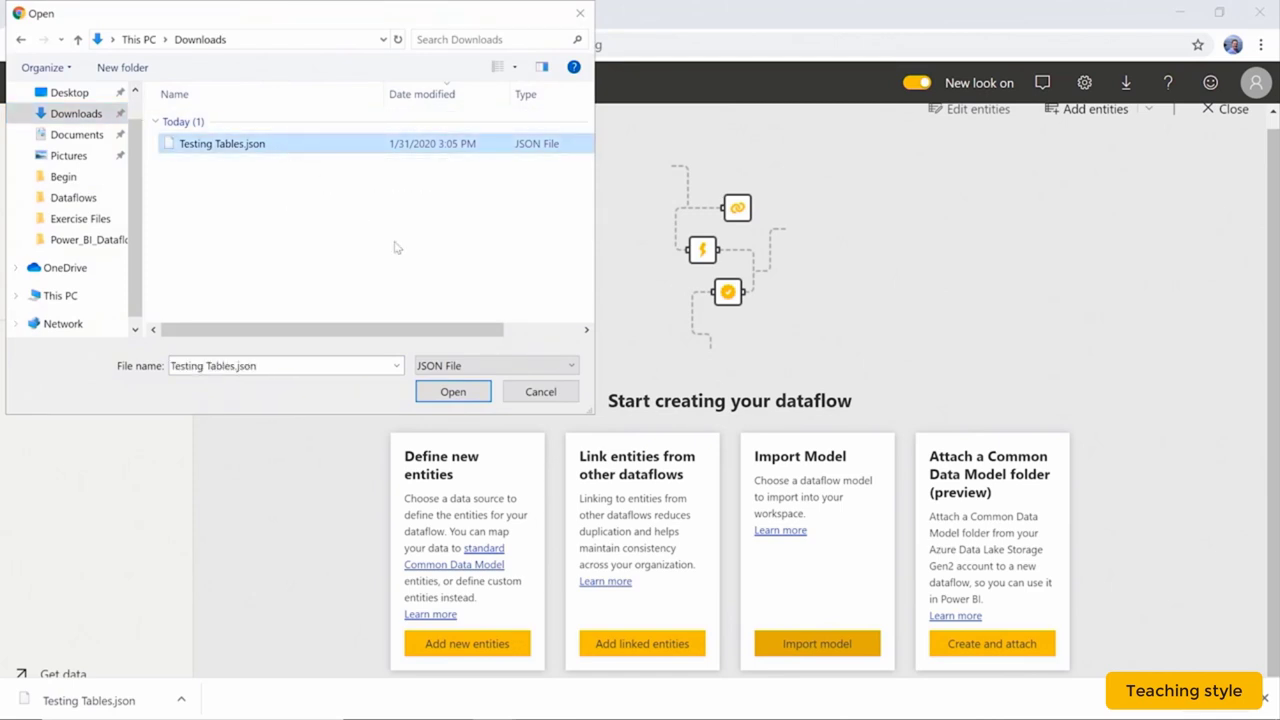
left_click(445, 394)
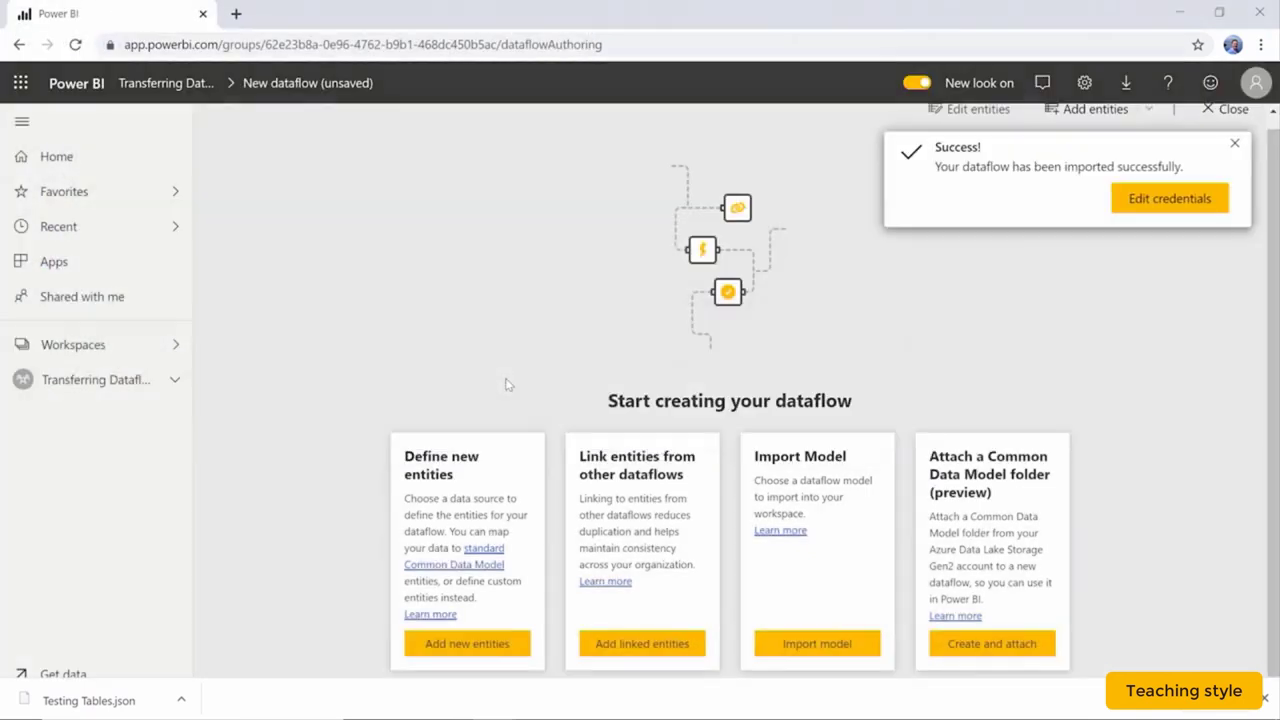
left_click(1183, 201)
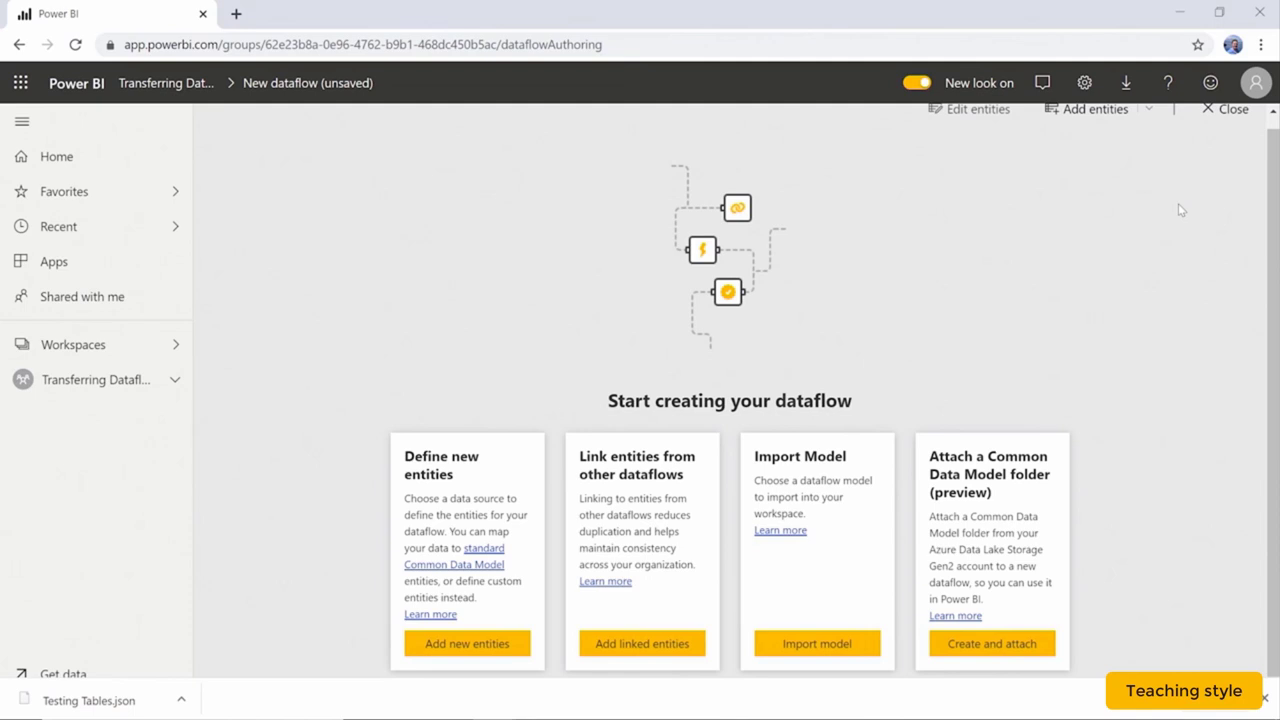
Leave the authoring page and open the imported Testing Tables dataflow.
scroll(1178, 200, "up", 1)
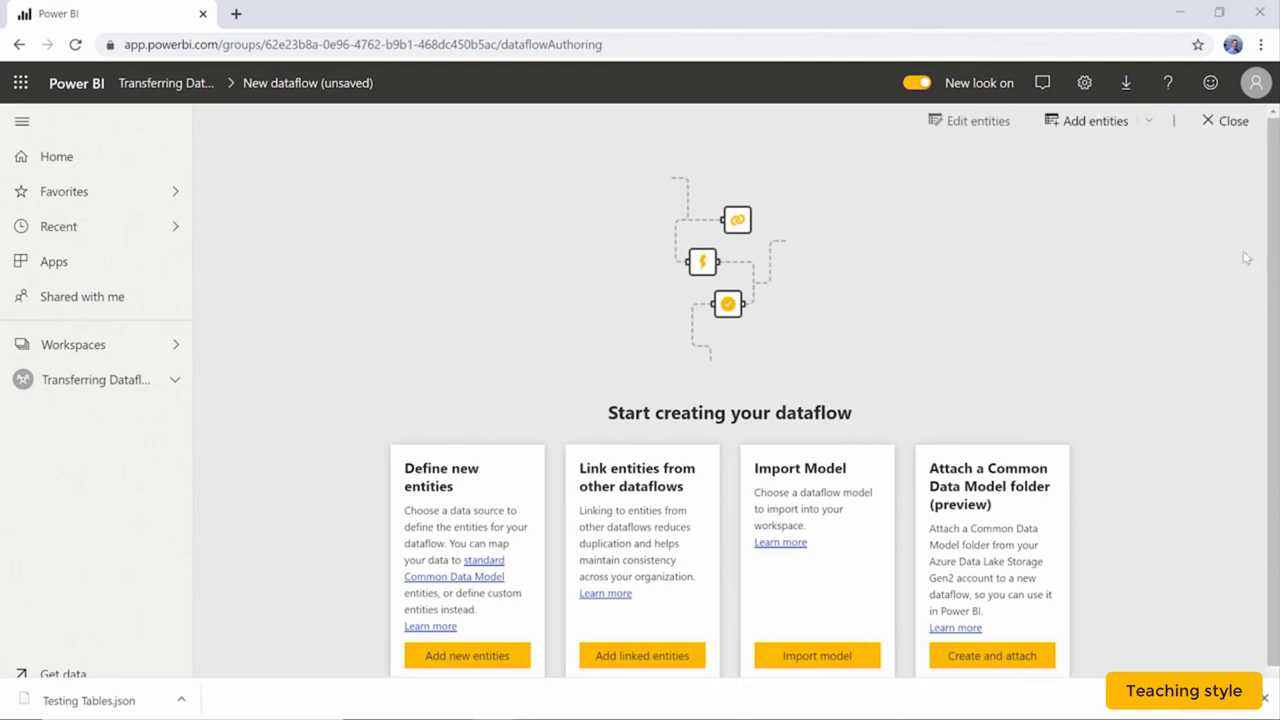
left_click(1225, 121)
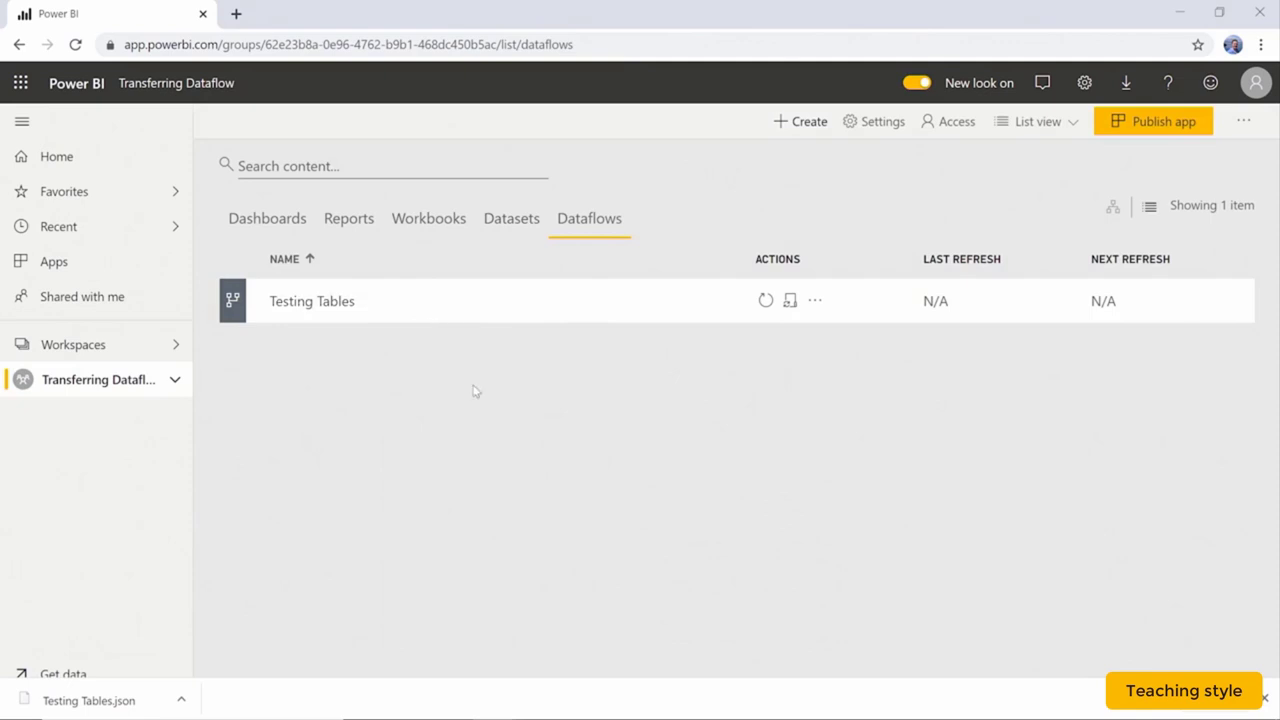
left_click(351, 300)
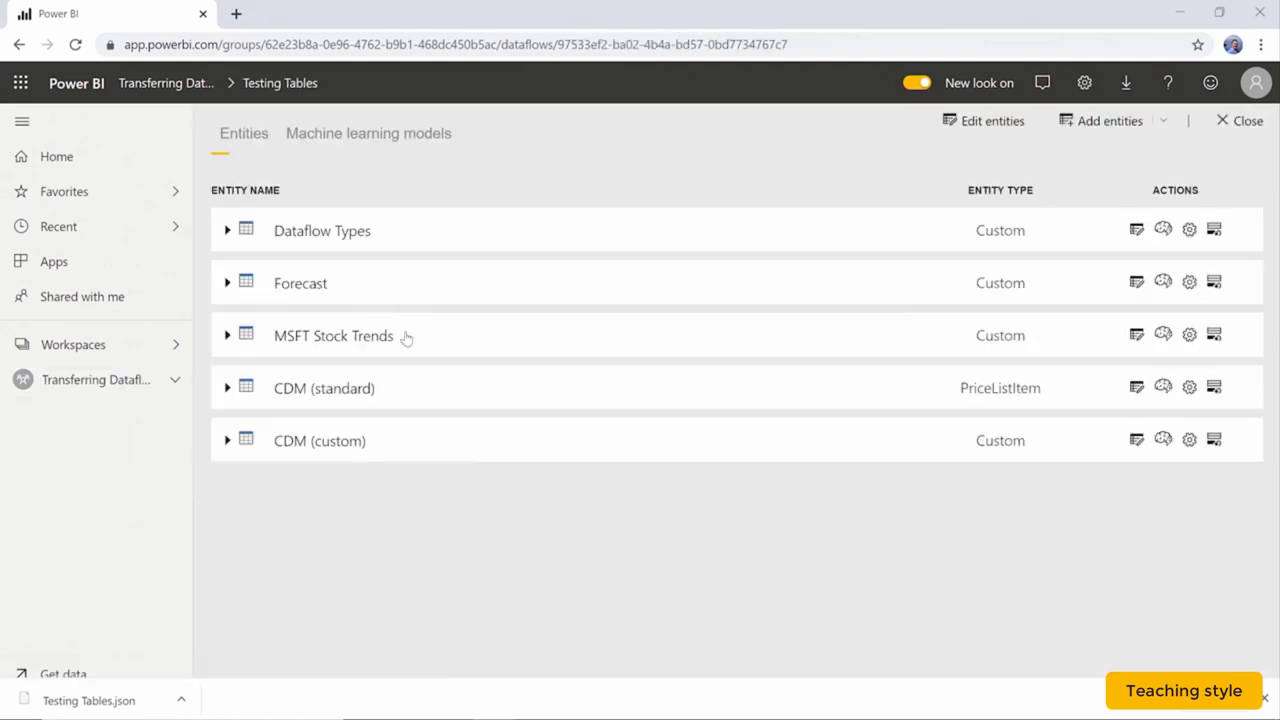